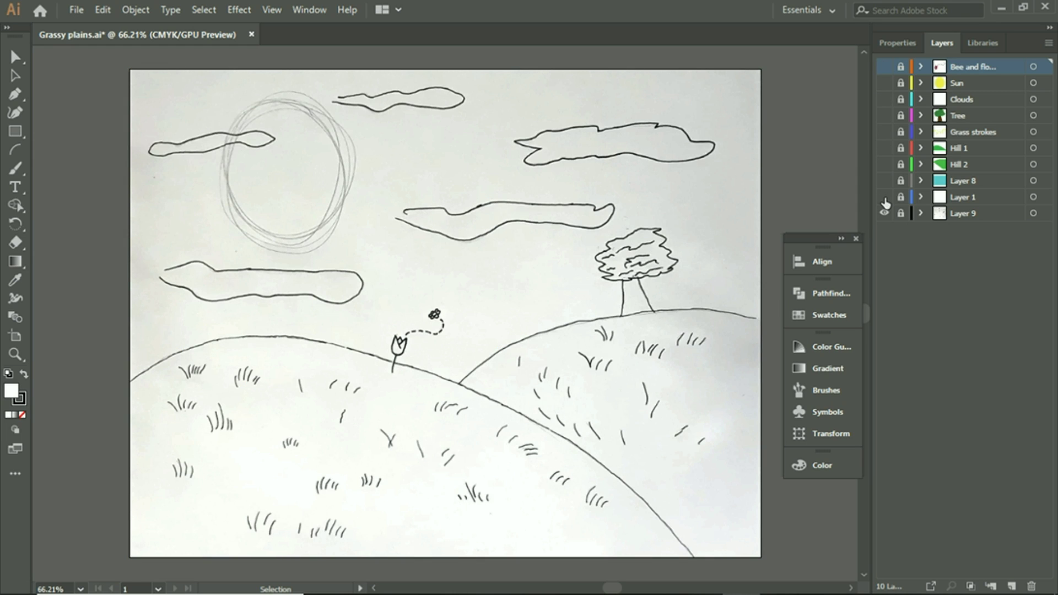
Step: Show all the hidden layers of the Grassy plains artwork to view the finished landscape
drag(886, 203, 885, 66)
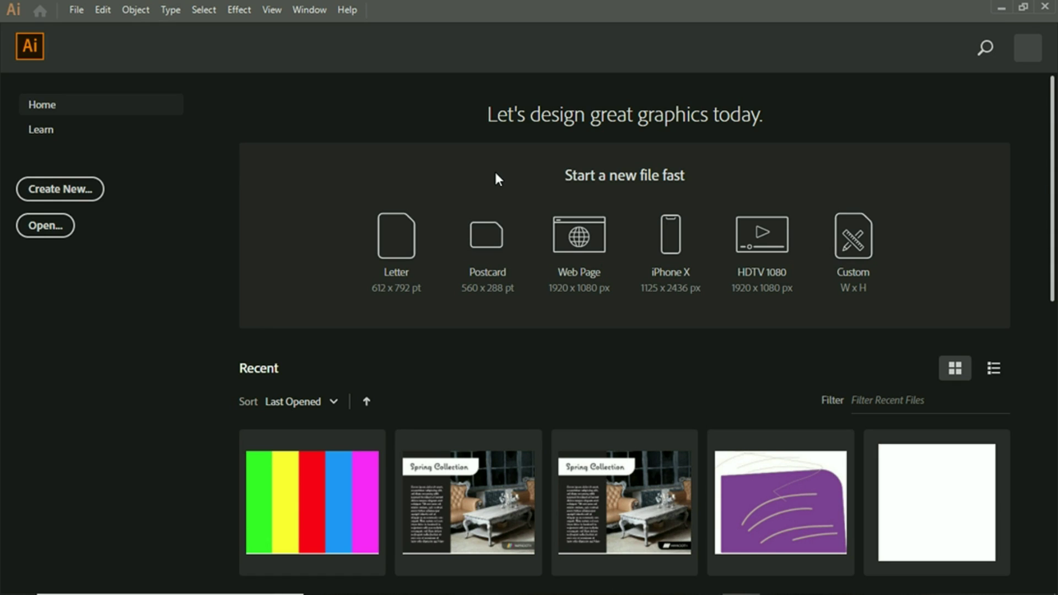
Step: Create a new landscape Letter document, 11 x 8.5 in, in RGB colour mode with one artboard
click(84, 206)
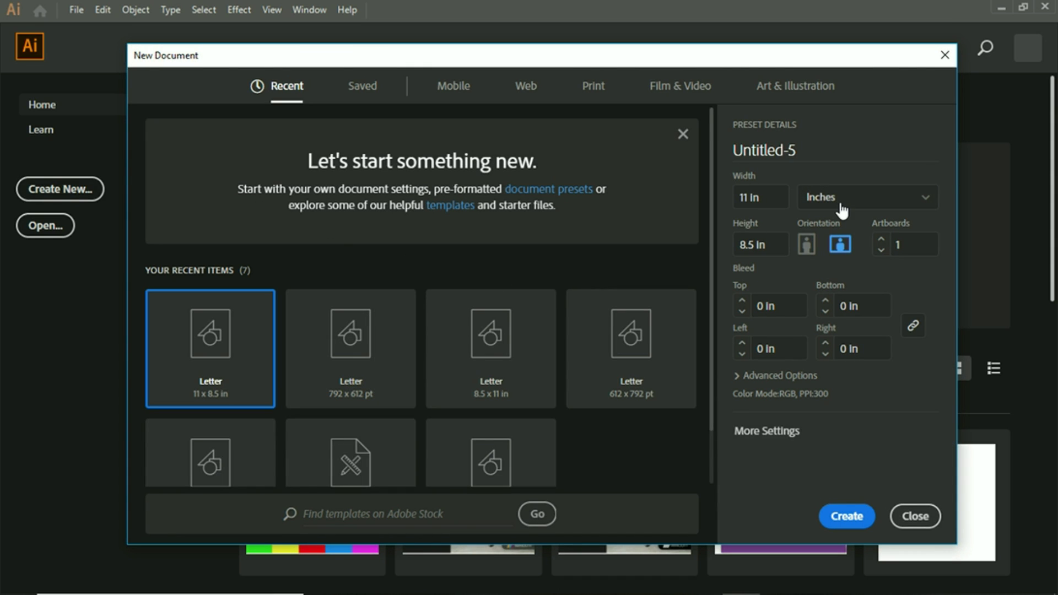
click(843, 516)
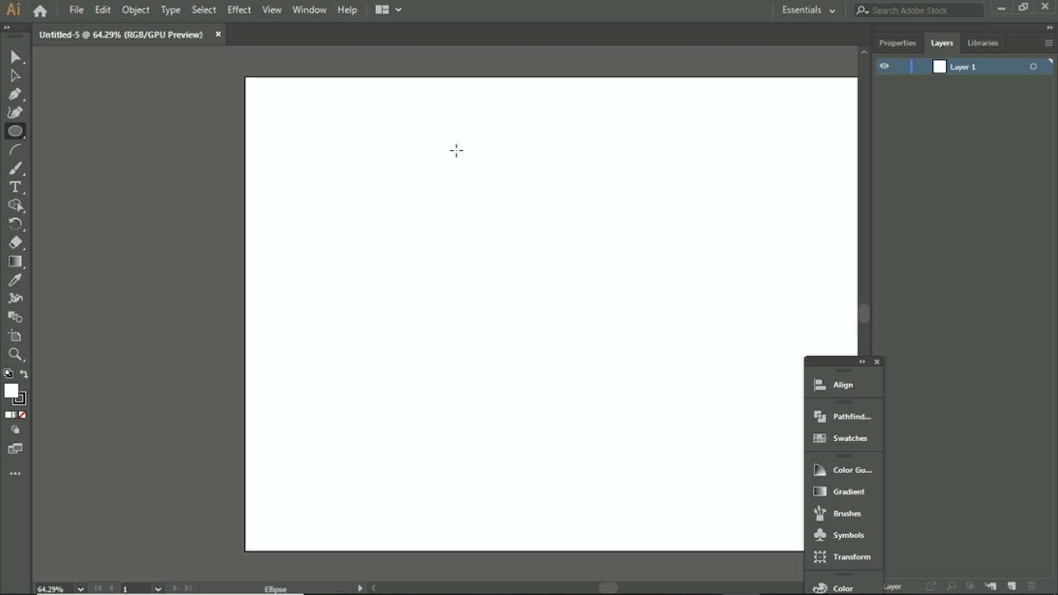
drag(608, 587, 613, 590)
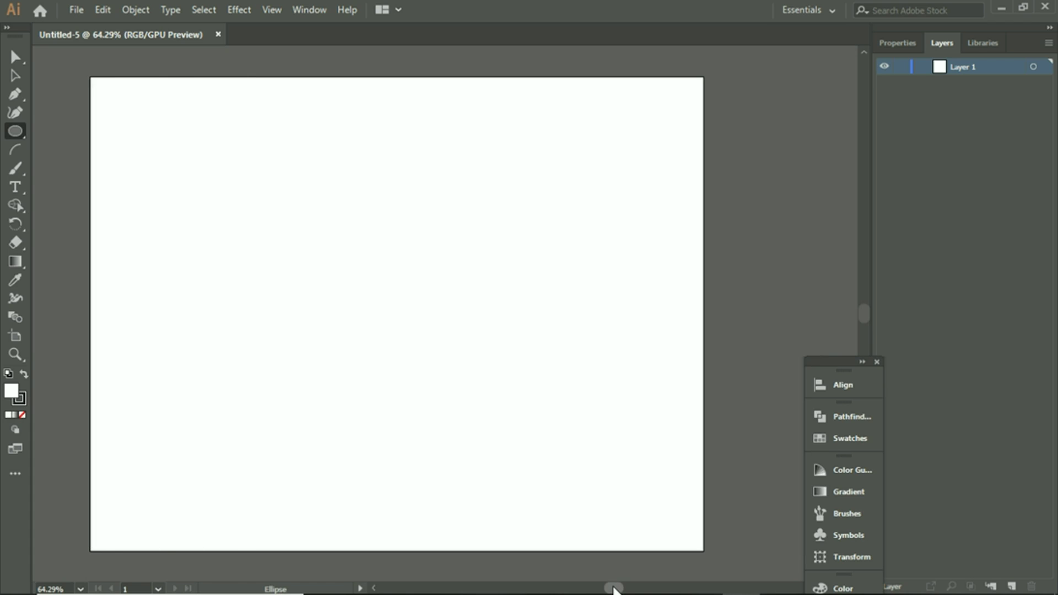
Step: Place the Landscape Sketch image from the exercise files folder at the artboard's upper-left corner
click(76, 9)
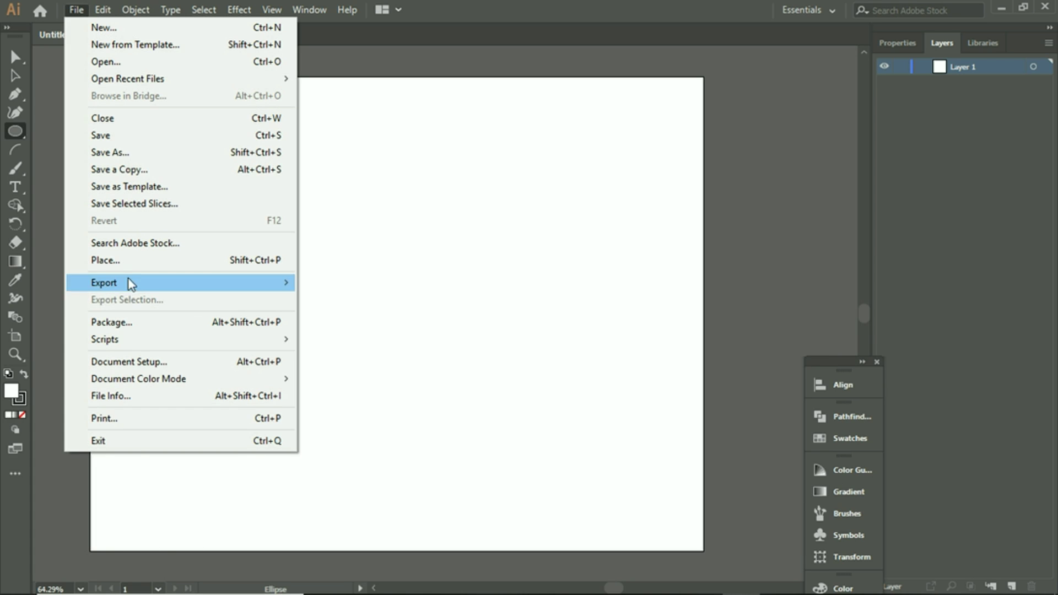
click(123, 262)
scroll(91, 248, up, 2)
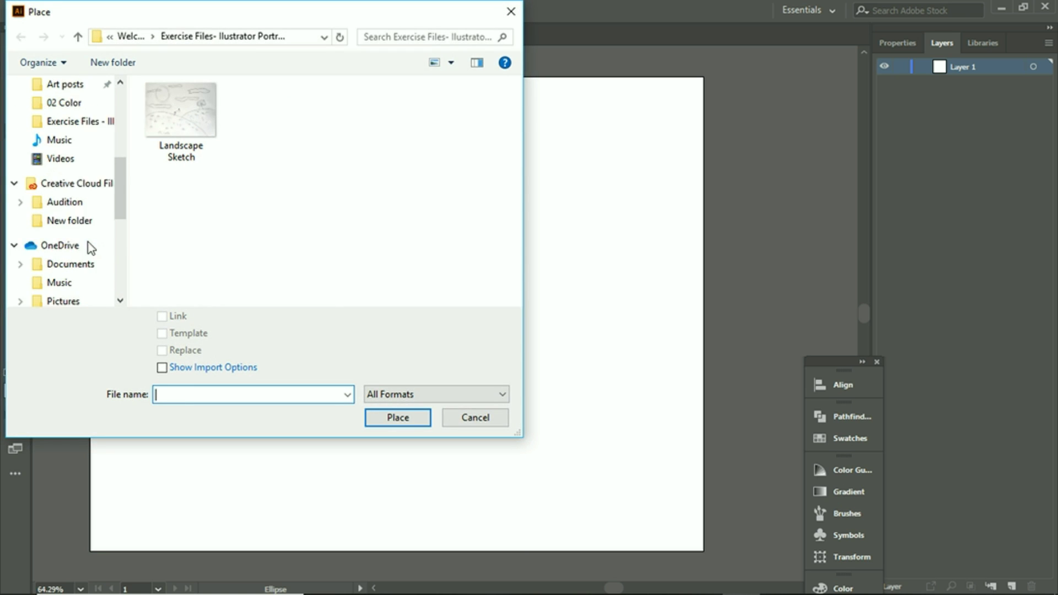
scroll(91, 248, up, 1)
scroll(88, 214, up, 3)
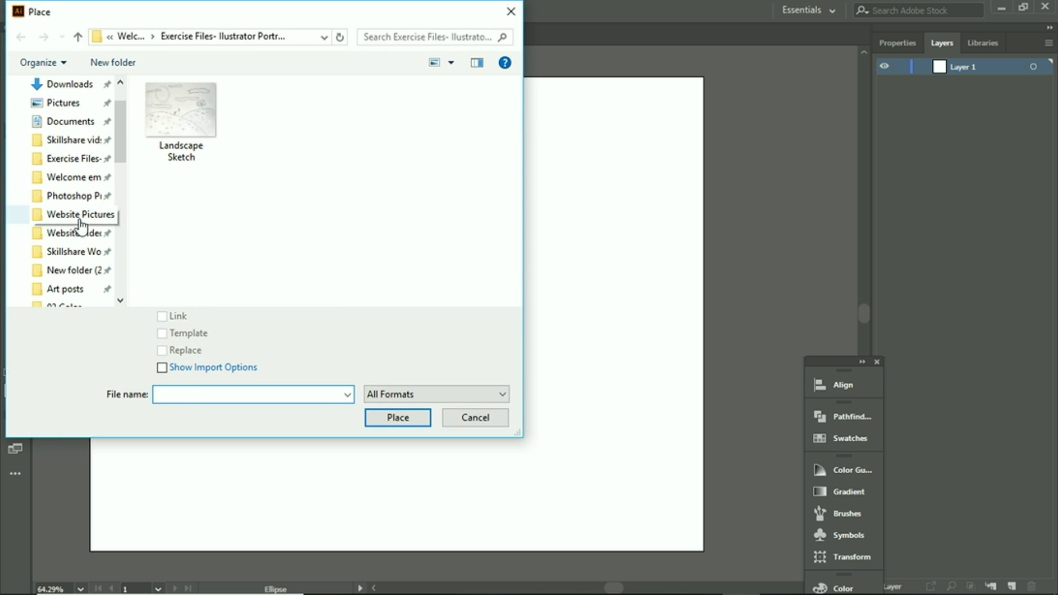
click(75, 165)
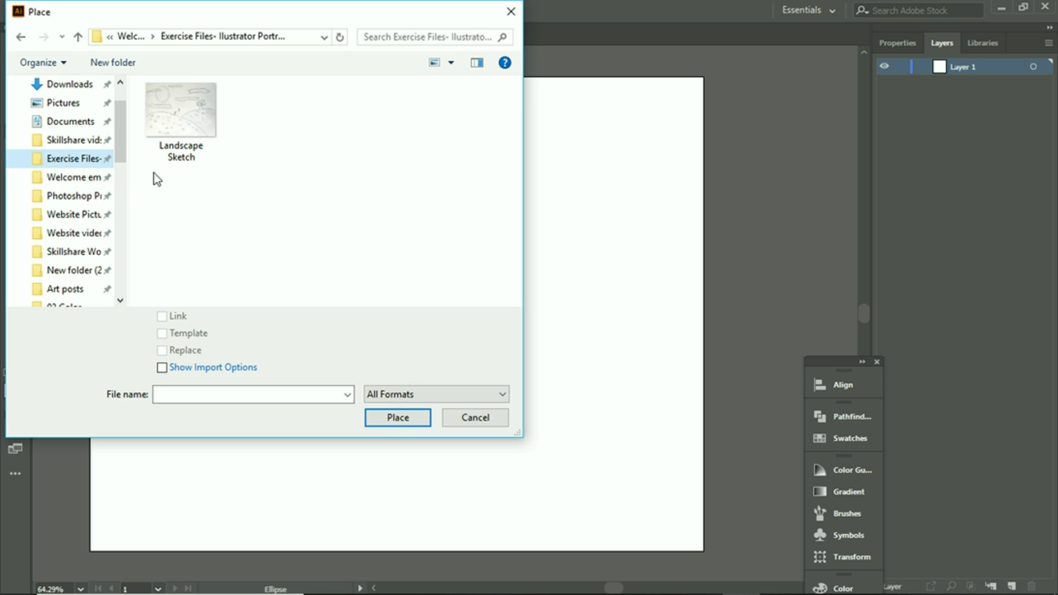
click(196, 122)
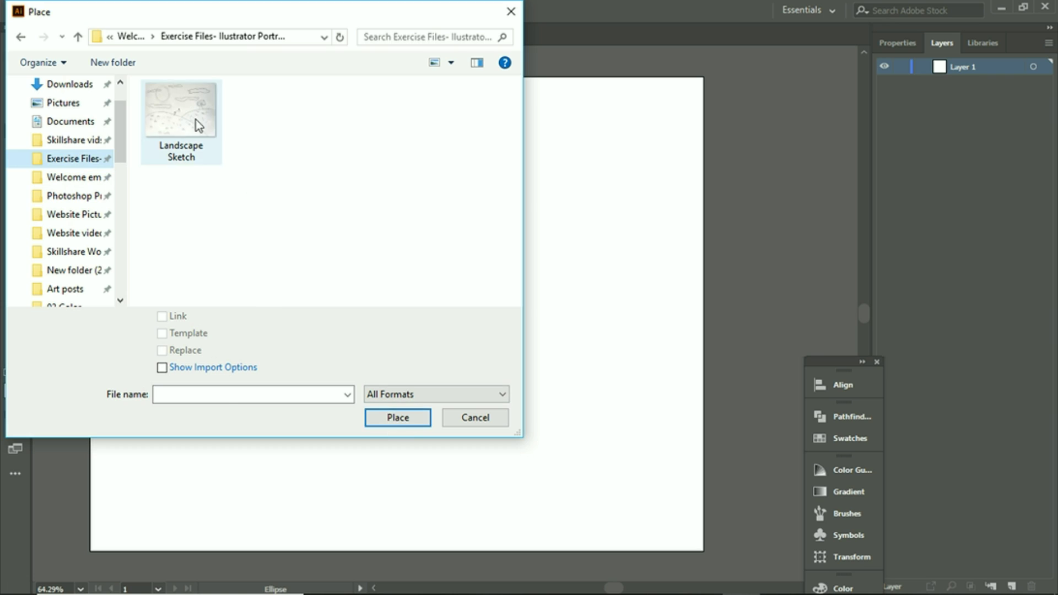
click(398, 418)
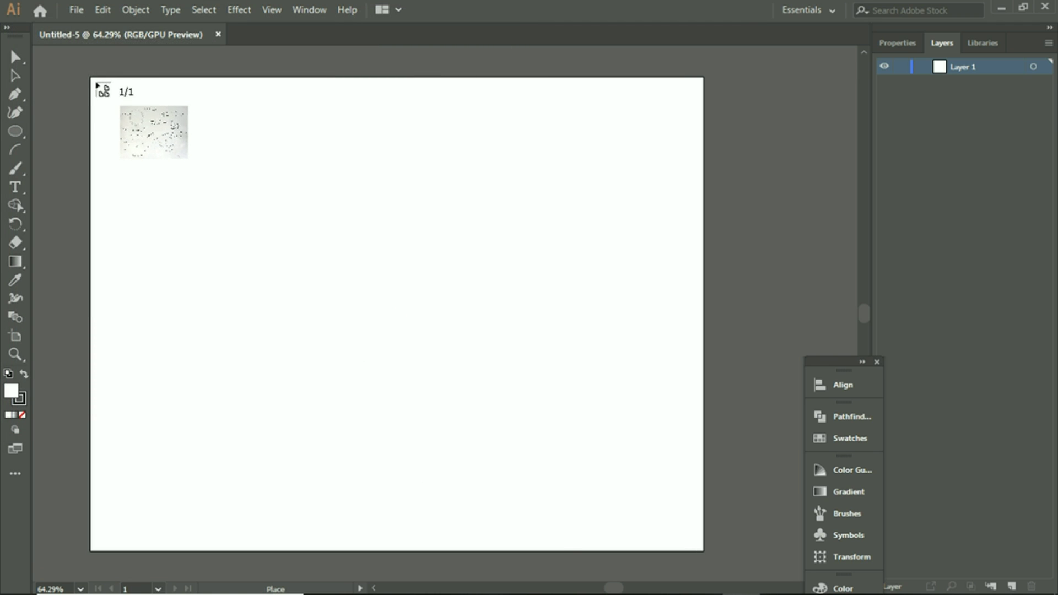
click(94, 81)
key(l)
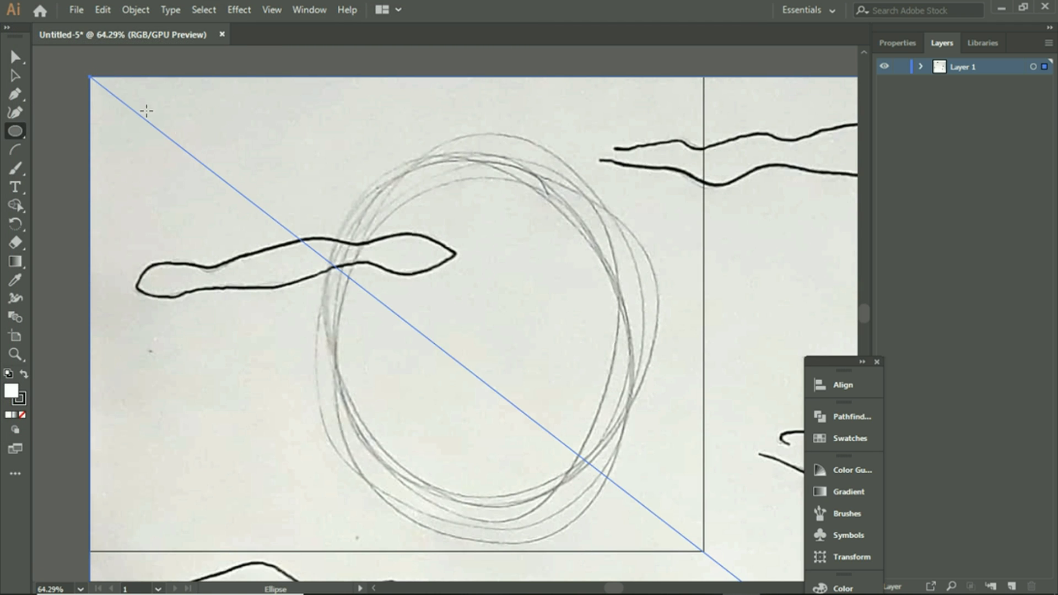
Step: Scale the placed sketch down from its lower-right corner so it fits the artboard
scroll(369, 268, down, 15)
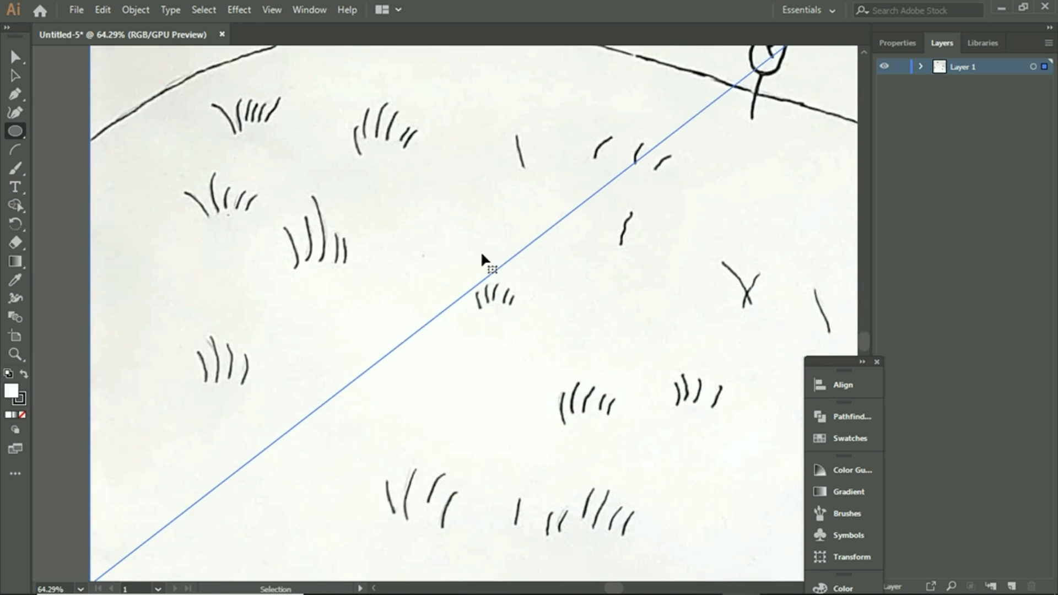
key(ctrl+0)
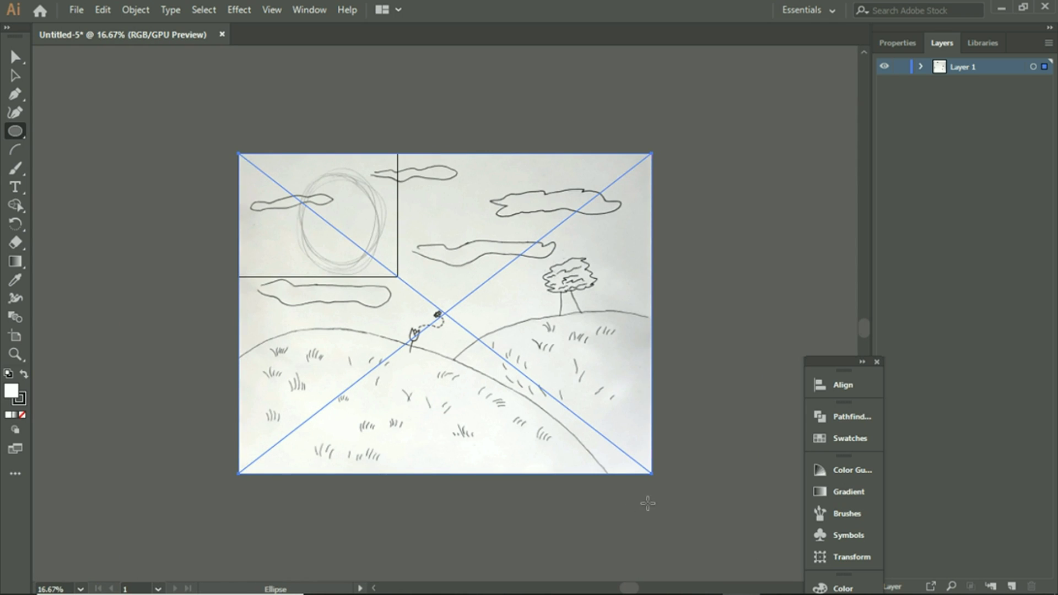
click(15, 76)
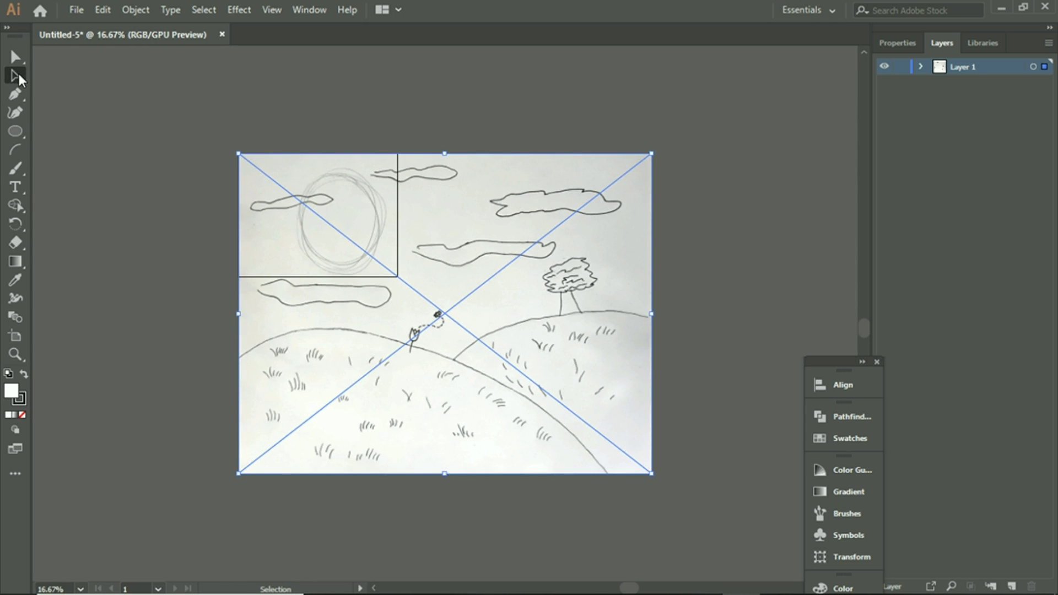
drag(654, 475, 397, 273)
Step: Lock Layer 1, which holds the placed sketch
key(z)
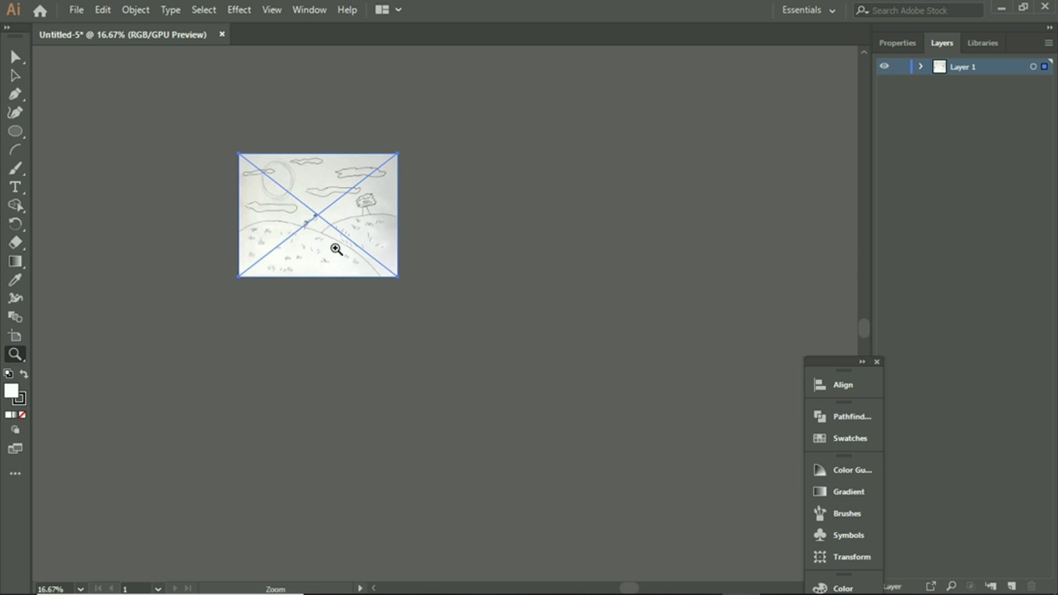
key(ctrl)
click(359, 243)
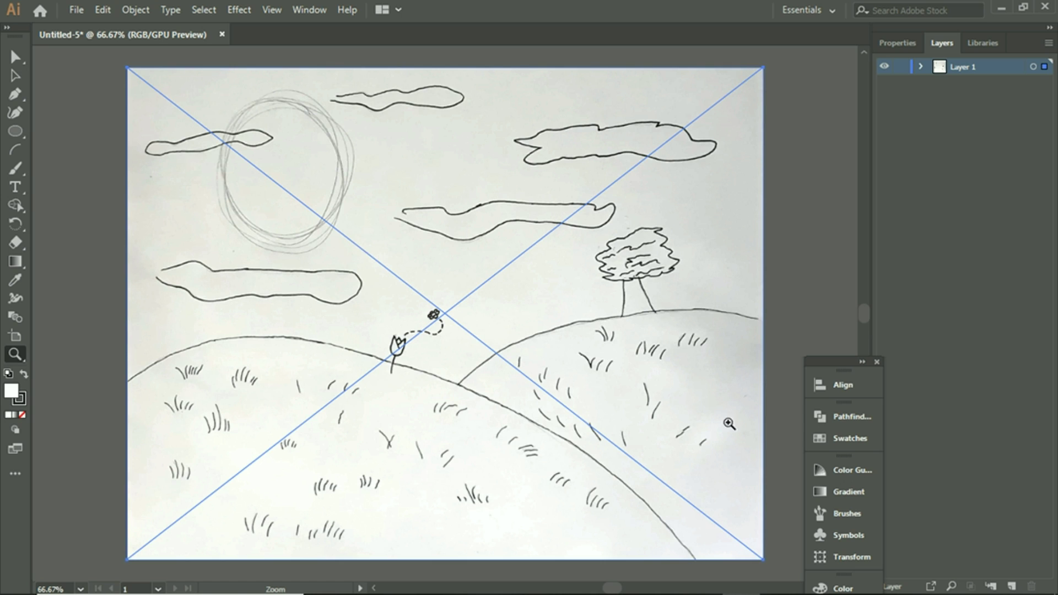
scroll(758, 428, down, 1)
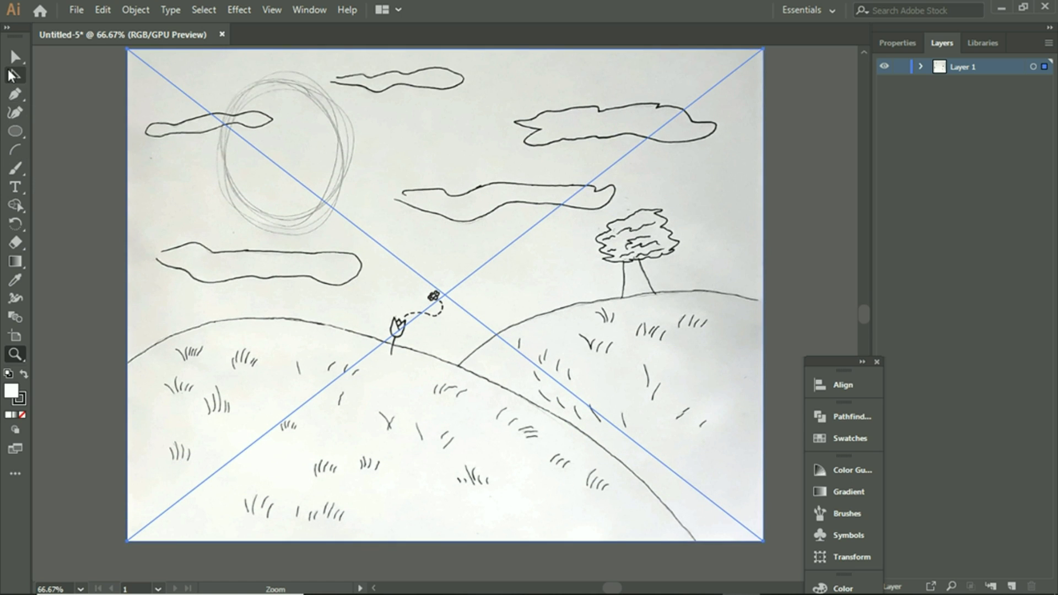
click(12, 74)
click(798, 215)
click(423, 293)
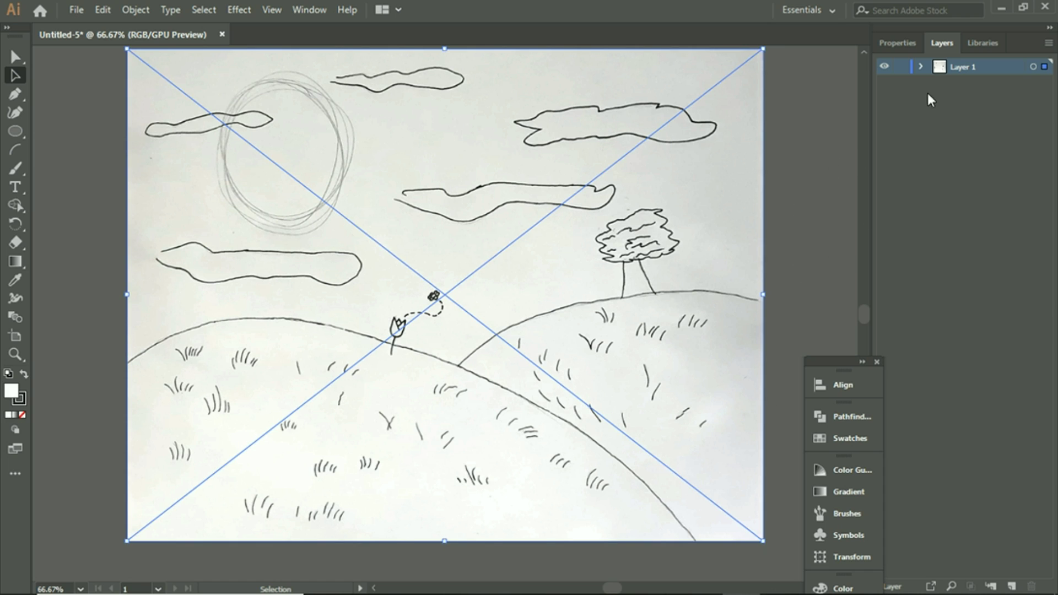
click(901, 66)
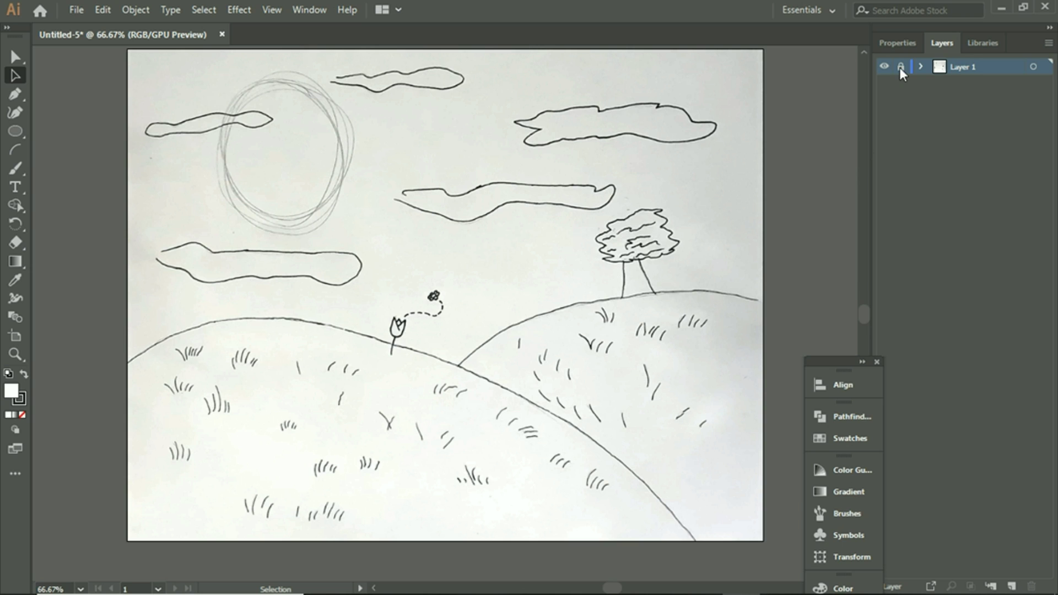
Step: Rename the locked sketch layer to Background
scroll(354, 182, up, 2)
scroll(355, 182, down, 1)
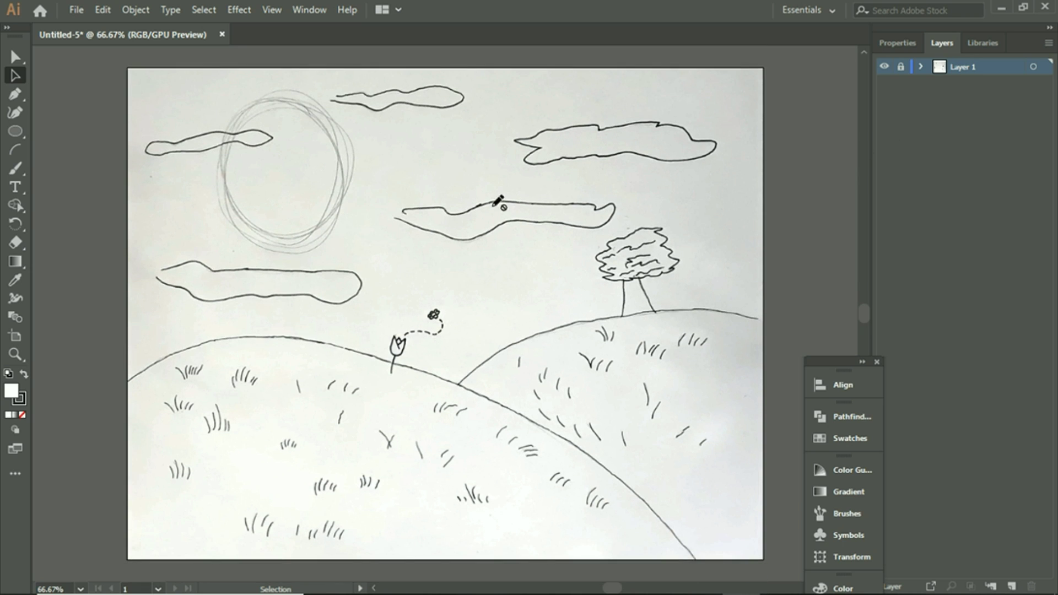
scroll(287, 215, down, 1)
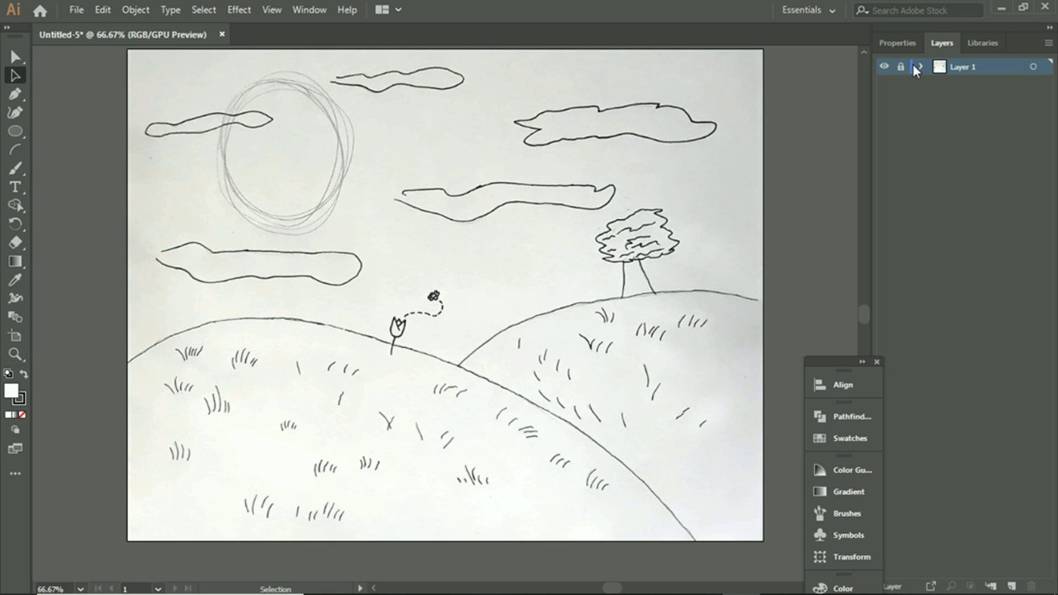
double_click(952, 67)
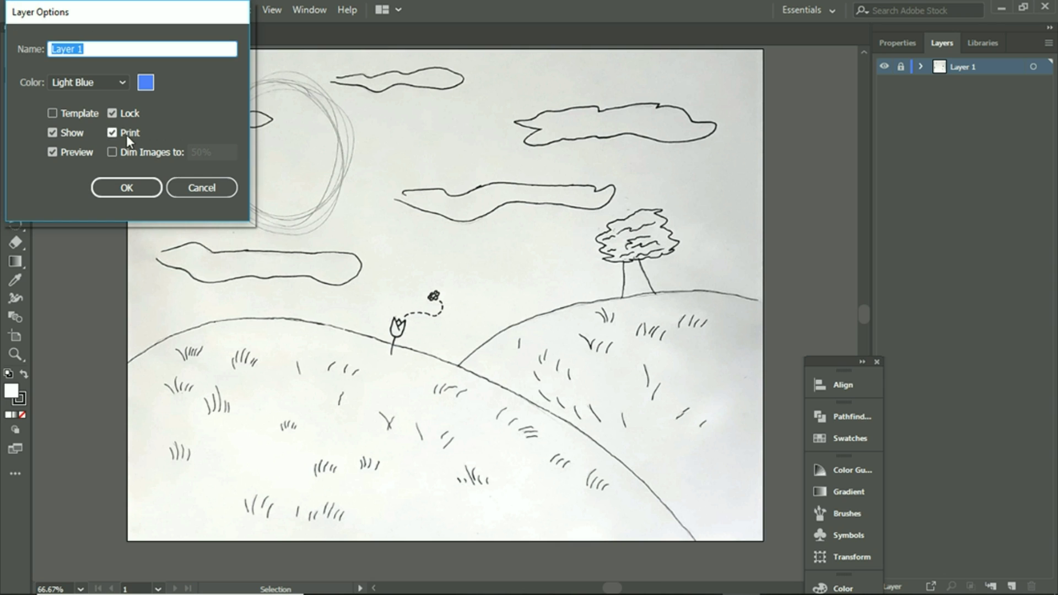
click(204, 192)
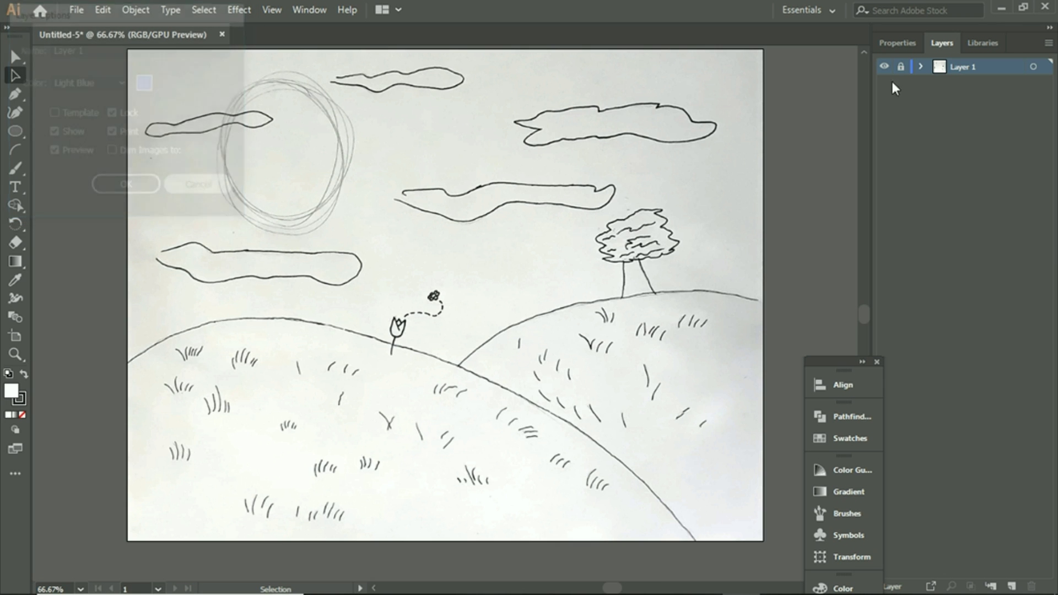
double_click(971, 67)
key(BackSpace)
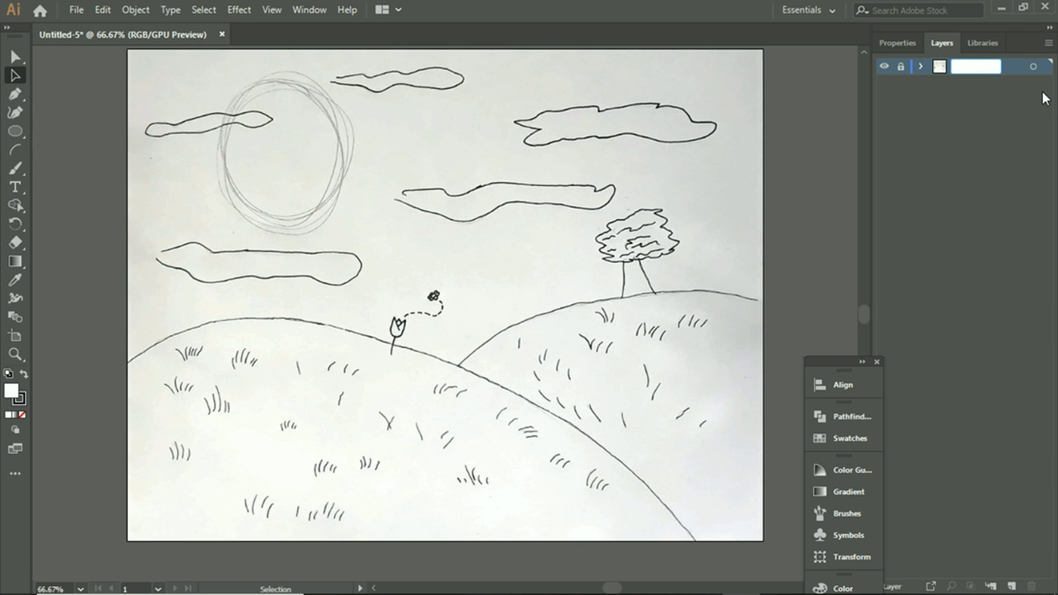
text(Backgrou)
text(d)
key(BackSpace)
text(nd)
key(Return)
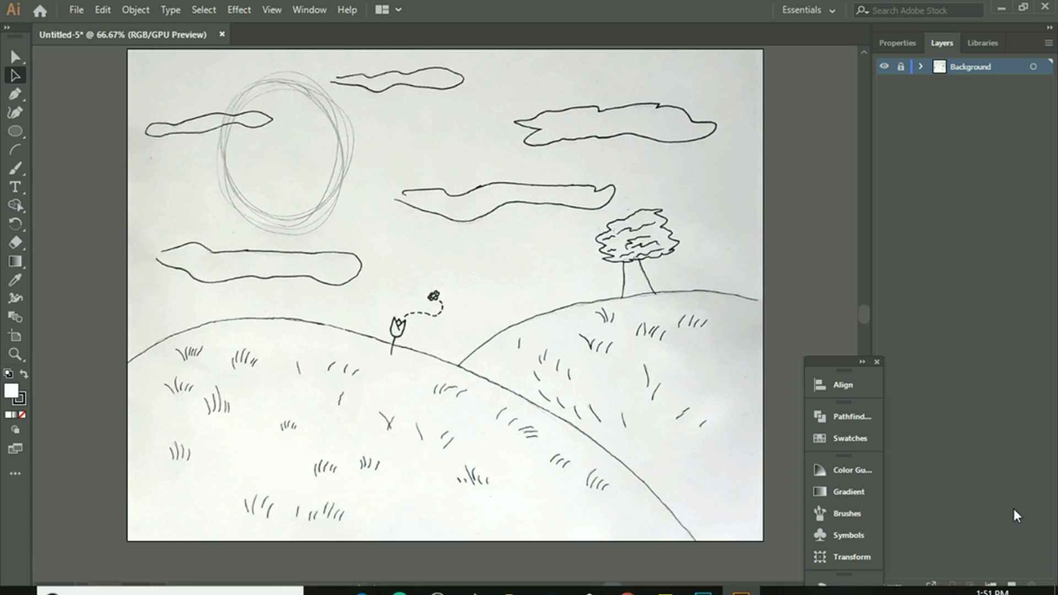
Step: Add a new layer above Background and name it Sky
click(1012, 588)
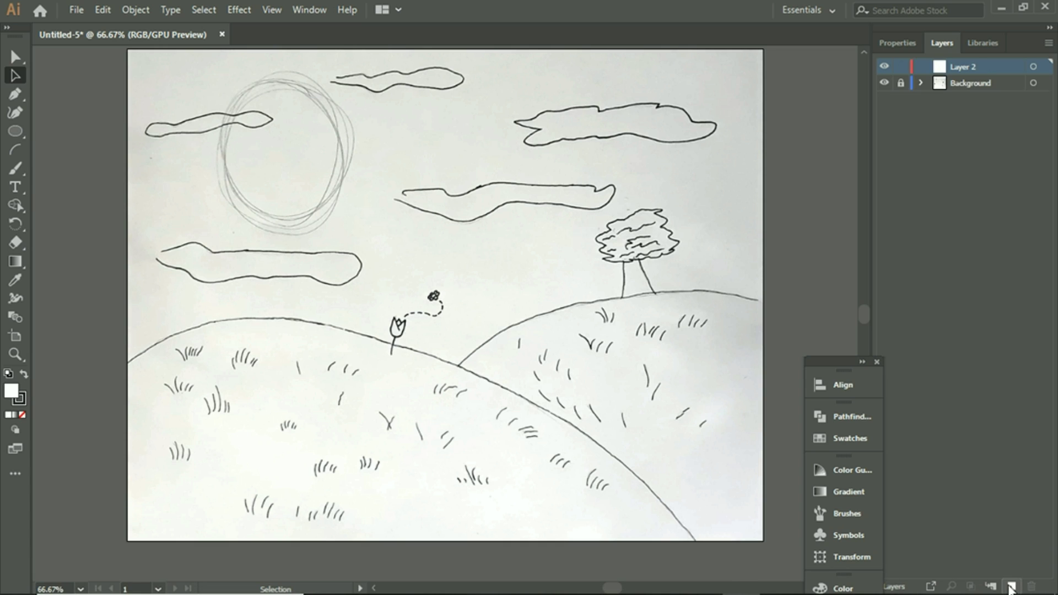
double_click(964, 68)
text(Sky)
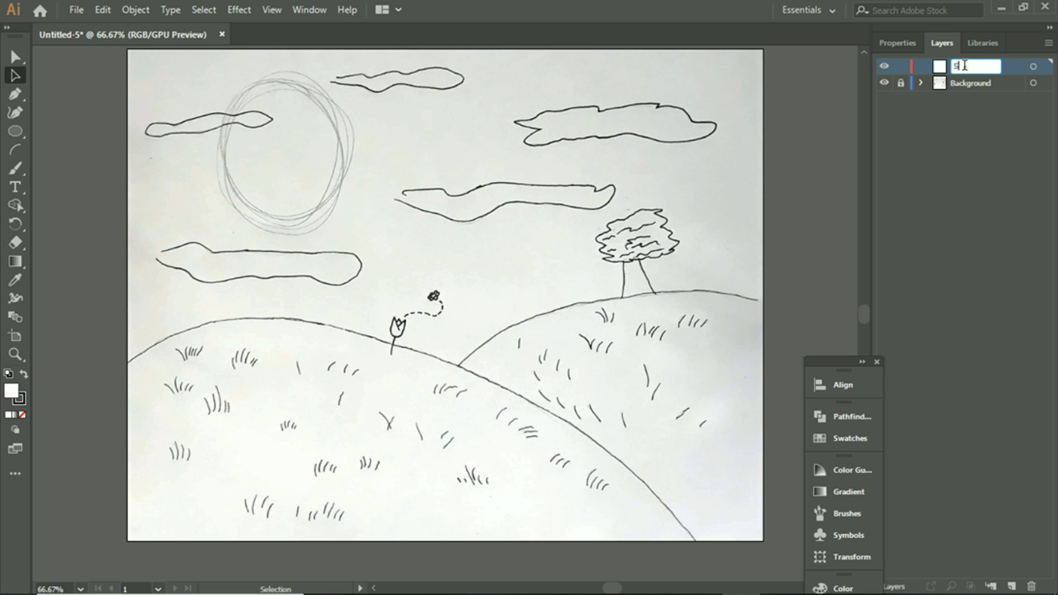
click(947, 140)
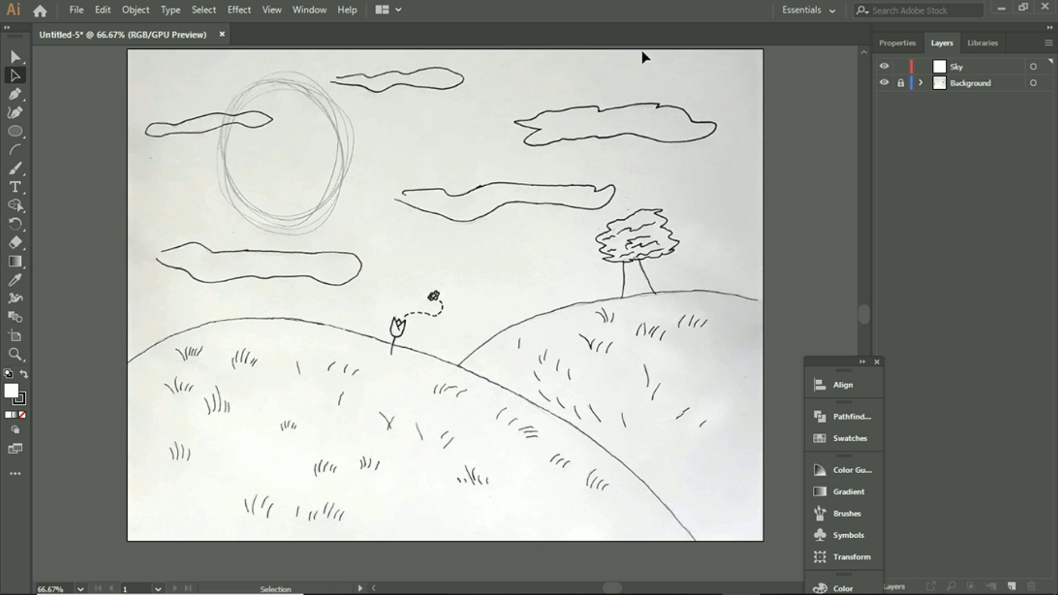
Step: Draw a rectangle of about 11 by 8.5 in on the Sky layer, covering the whole artboard
scroll(336, 393, up, 1)
scroll(327, 230, down, 1)
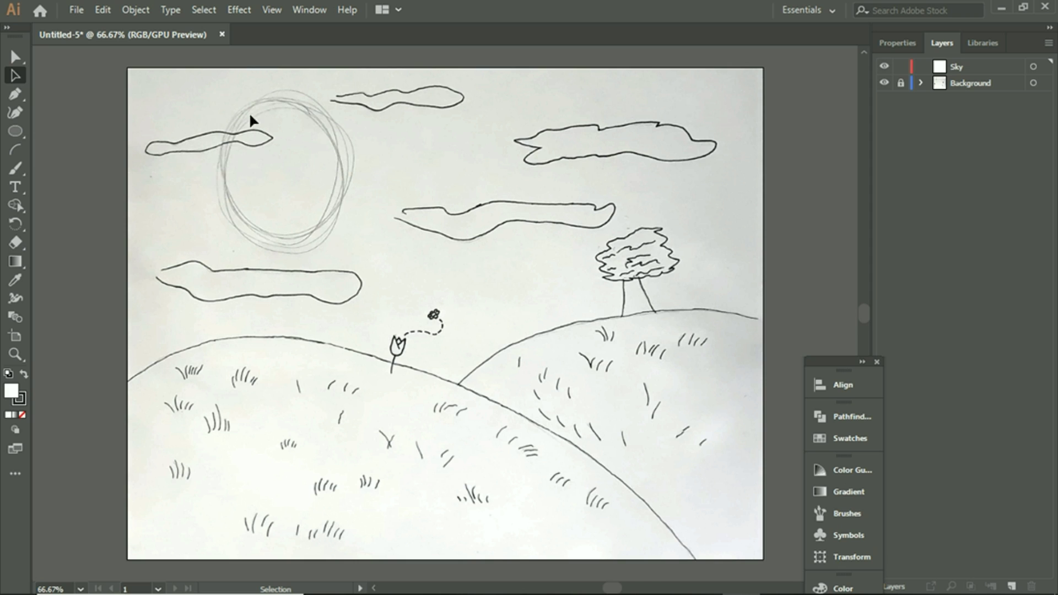
scroll(265, 149, down, 2)
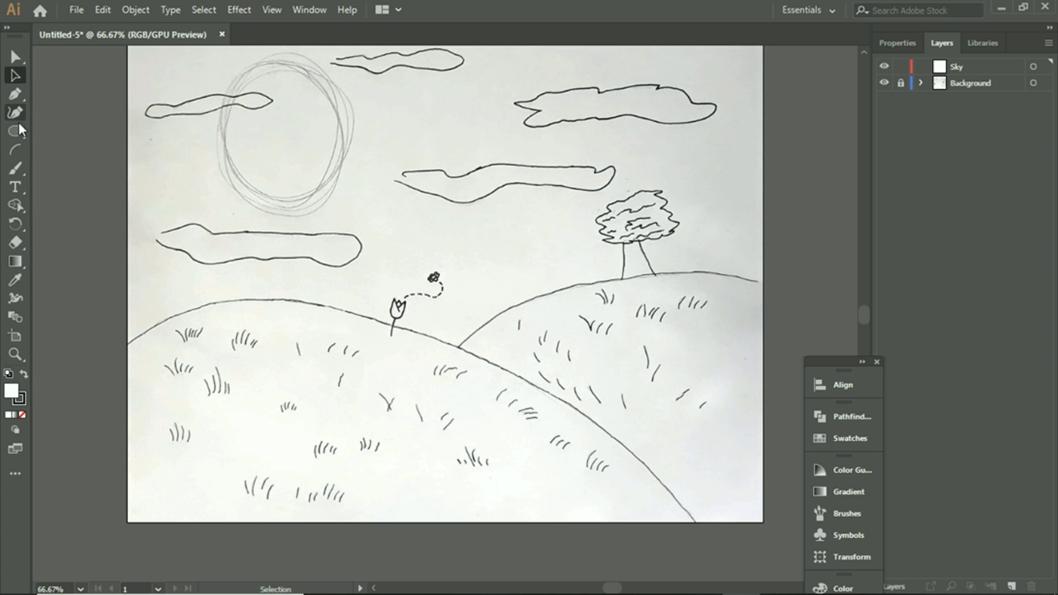
drag(19, 130, 90, 130)
scroll(178, 191, up, 3)
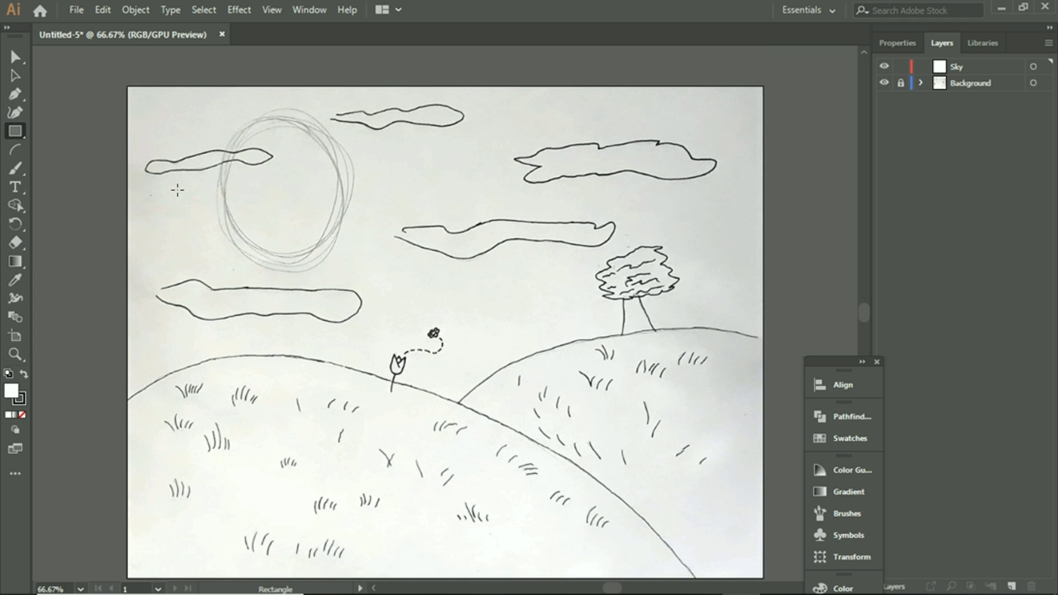
scroll(128, 78, down, 1)
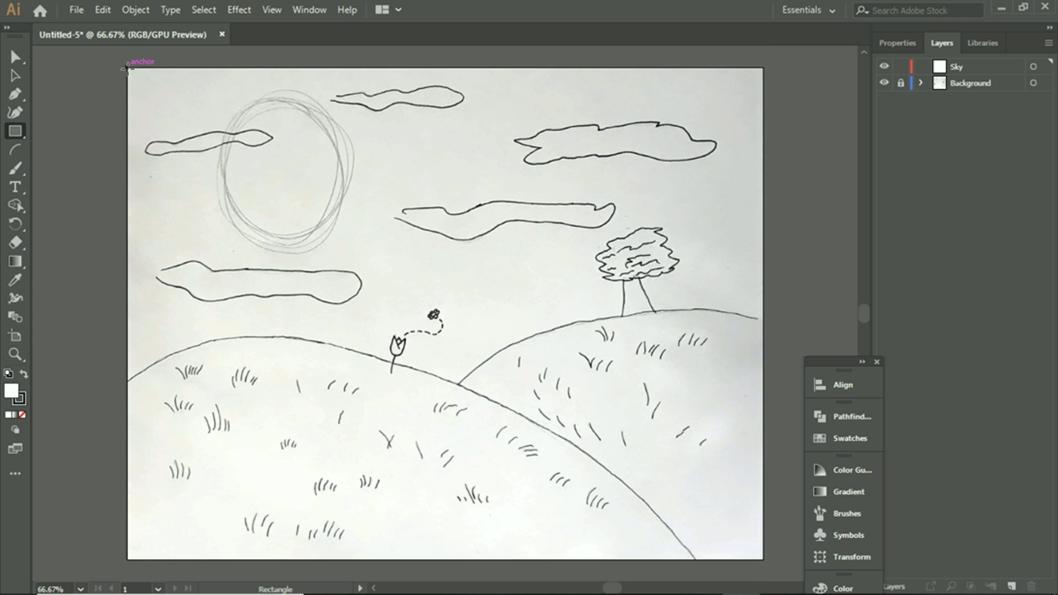
drag(128, 68, 763, 558)
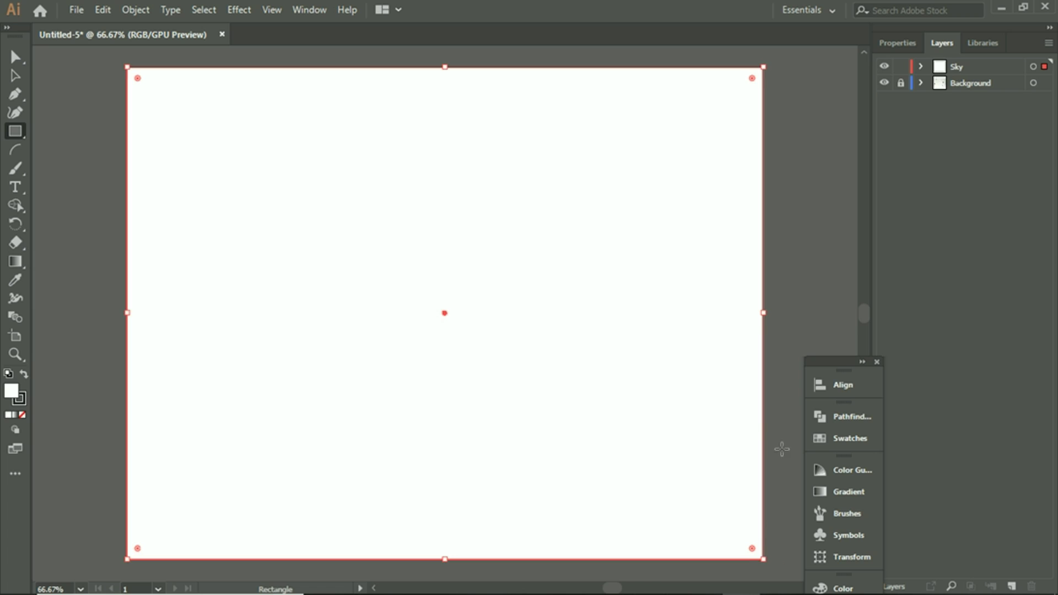
Step: Remove the stroke from the sky rectangle
click(15, 75)
click(73, 109)
click(381, 147)
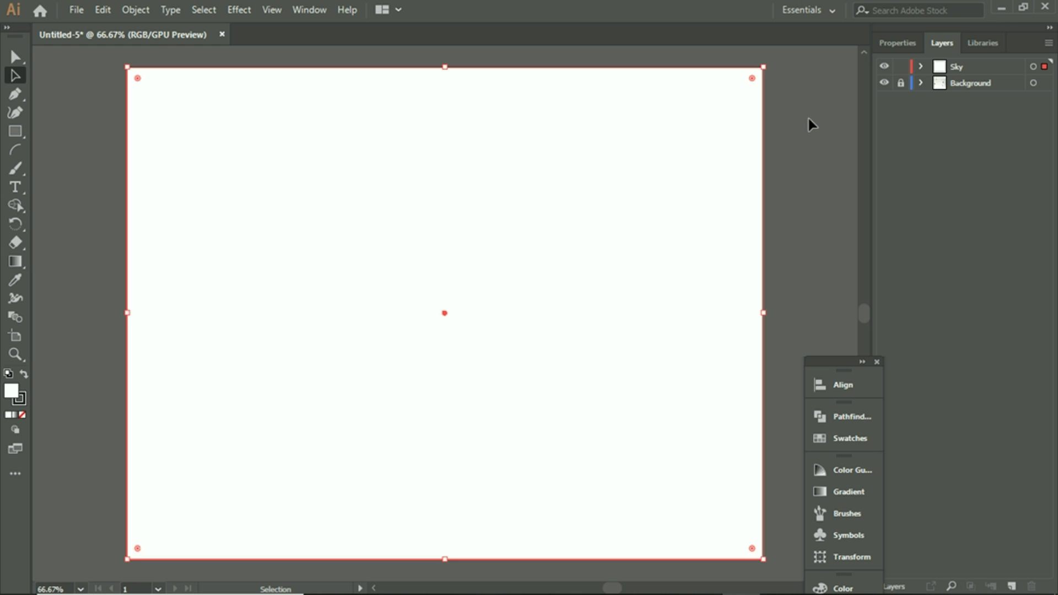
scroll(783, 182, down, 3)
scroll(781, 184, up, 1)
scroll(779, 178, up, 1)
click(893, 43)
click(880, 214)
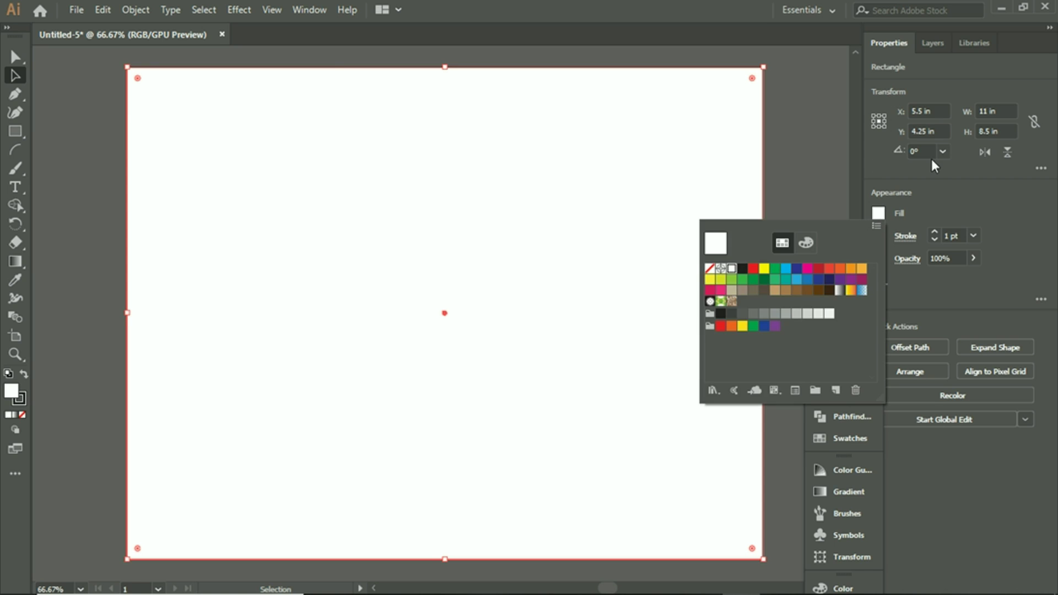
click(884, 237)
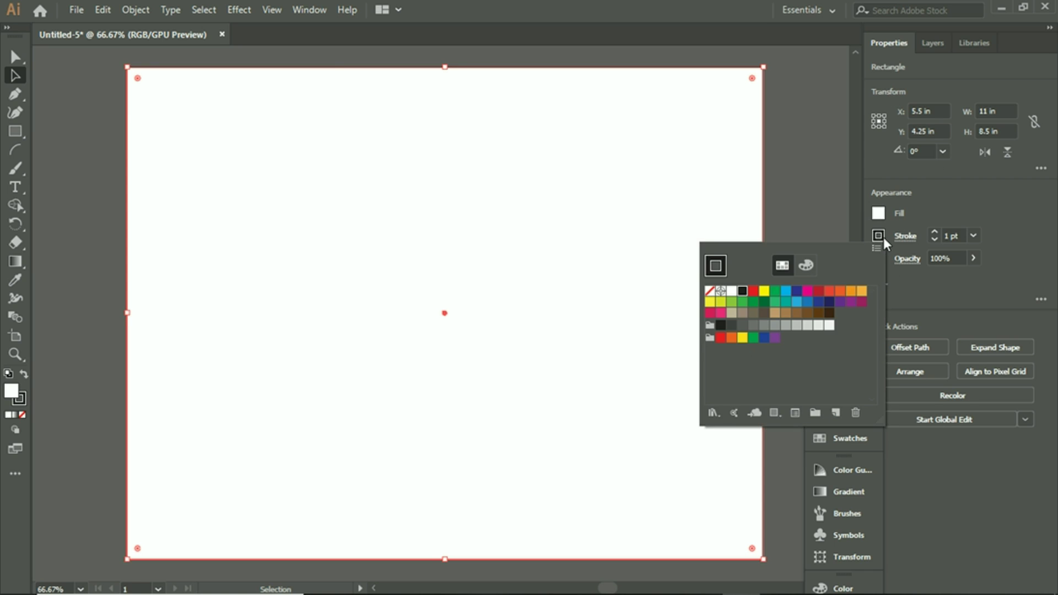
click(715, 292)
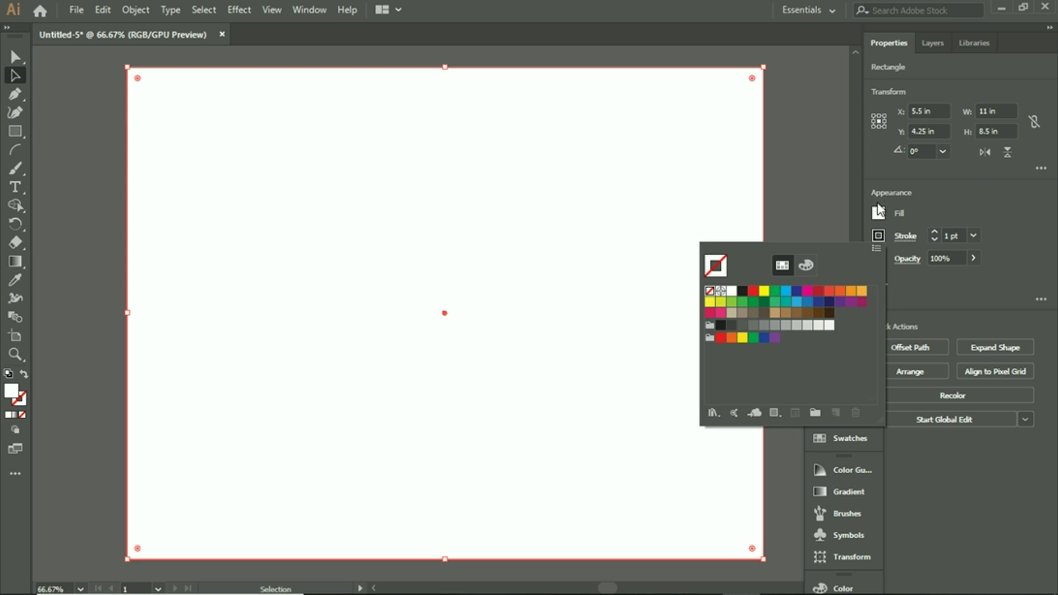
Step: Fill the sky rectangle with the CMYK Cyan swatch
click(880, 214)
click(880, 214)
click(785, 268)
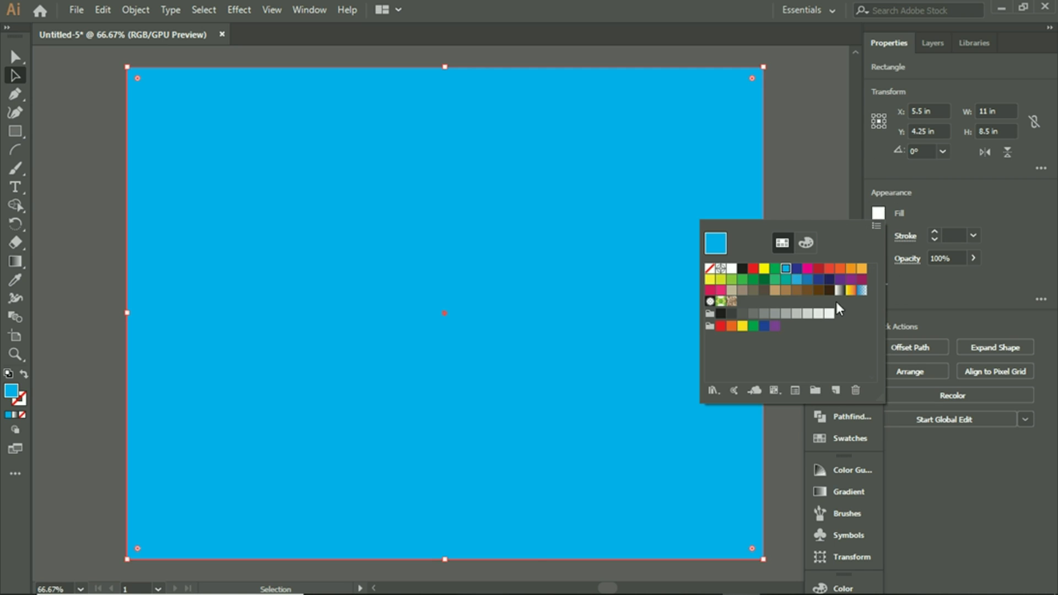
Step: Edit the CMYK Cyan swatch to R 96, G 241, B 255 with preview enabled, and deselect the sky rectangle
double_click(784, 270)
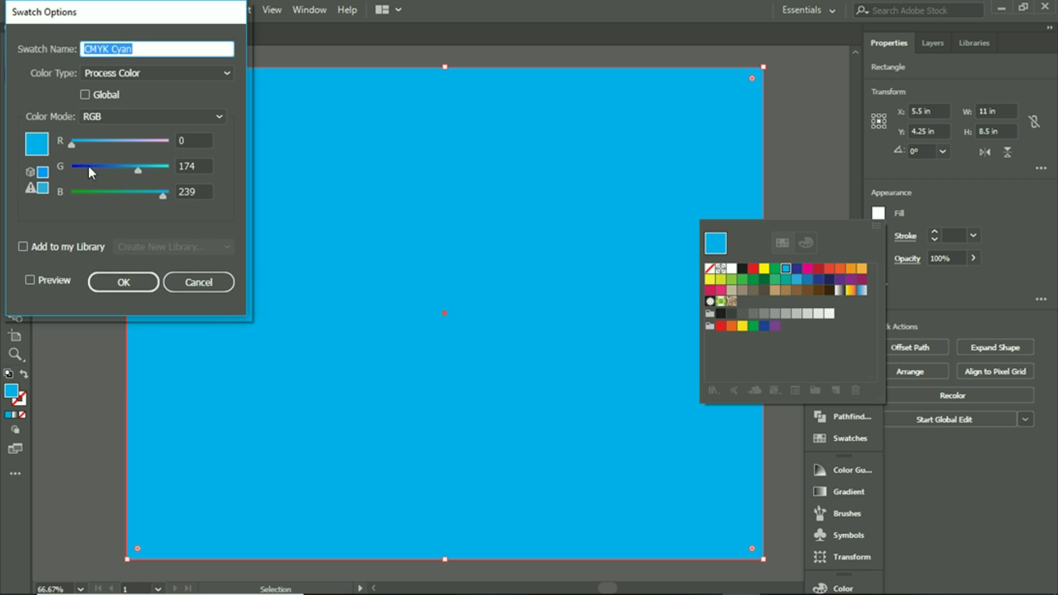
mouse_move(75, 147)
mouse_down()
mouse_move(117, 151)
mouse_move(85, 144)
mouse_up()
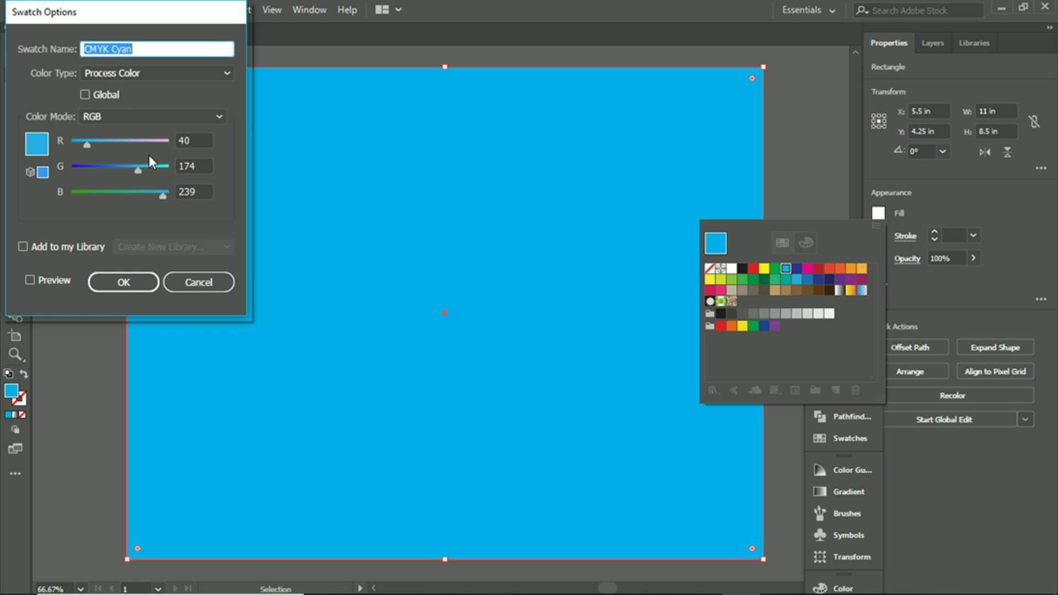
drag(139, 172, 165, 175)
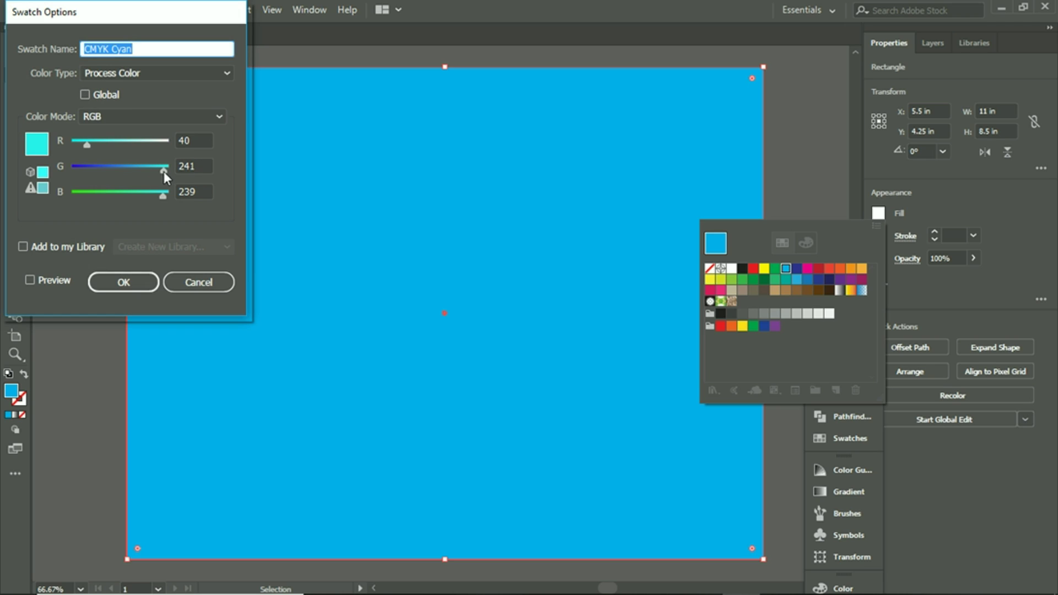
click(37, 281)
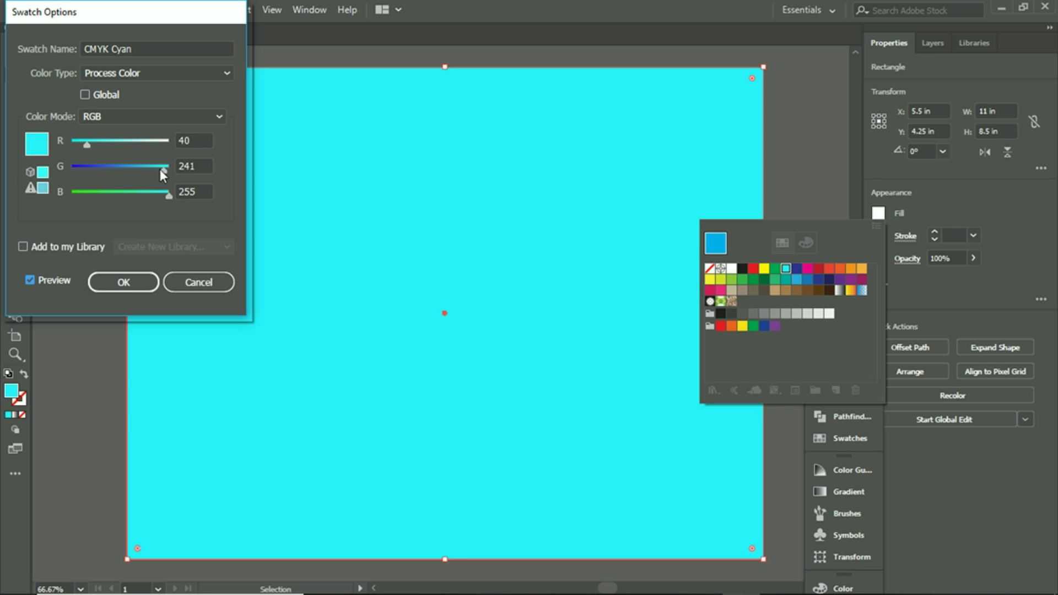
drag(86, 143, 101, 143)
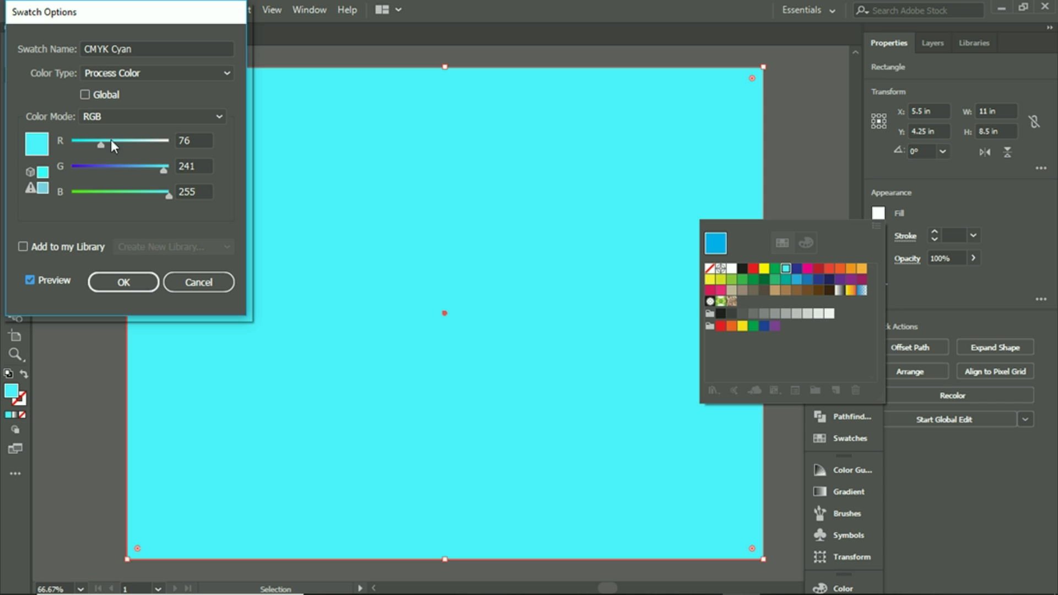
drag(101, 143, 111, 145)
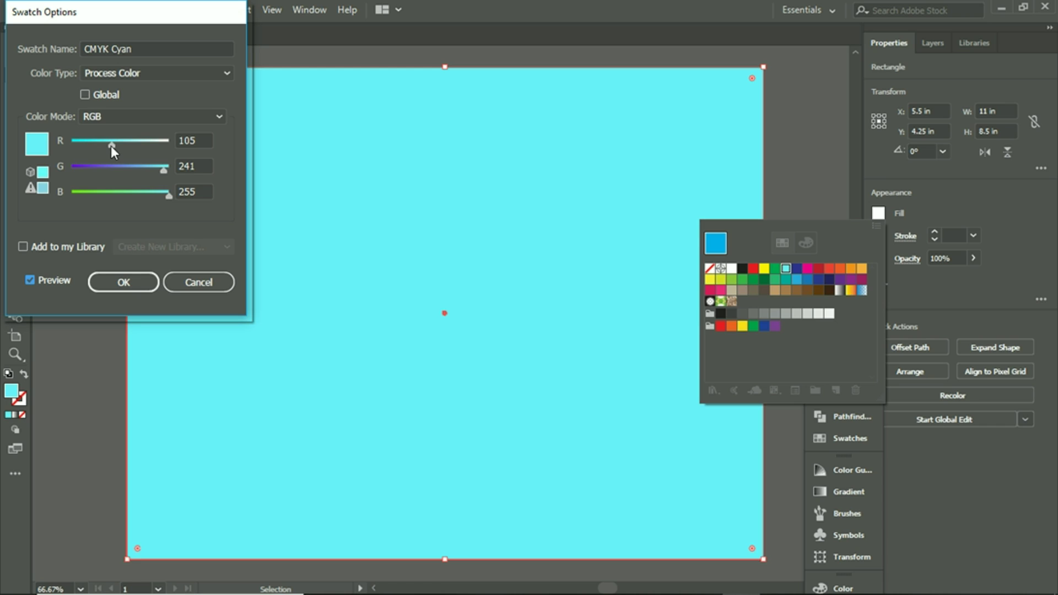
mouse_move(111, 145)
mouse_down()
mouse_move(99, 148)
mouse_move(118, 148)
mouse_up()
drag(117, 146, 105, 145)
drag(100, 145, 108, 147)
click(113, 287)
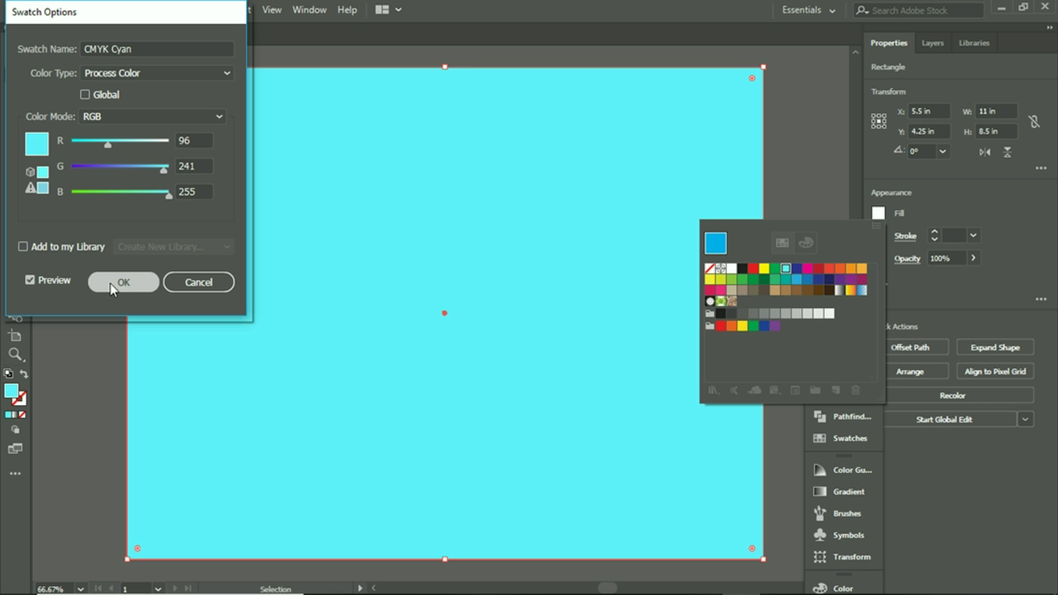
click(786, 147)
click(804, 212)
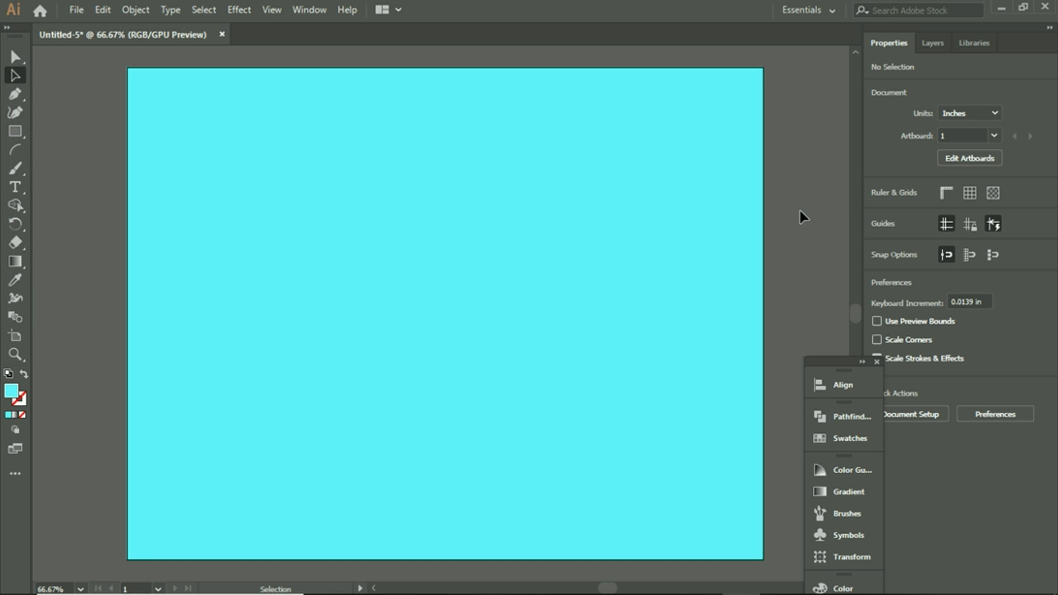
Step: Lock and hide the Sky layer, and add a new layer above it
click(934, 42)
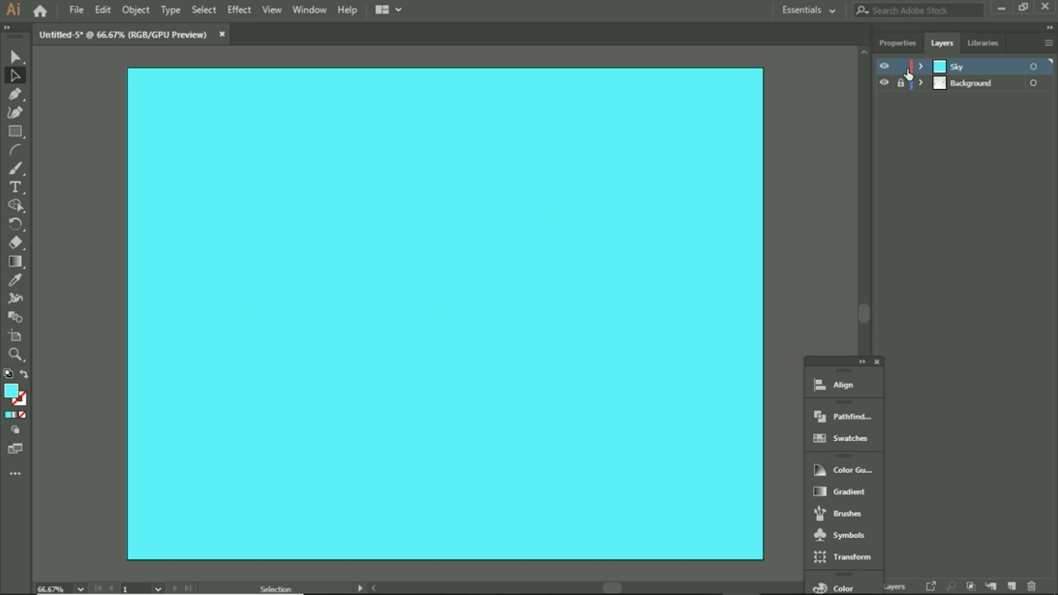
click(1014, 586)
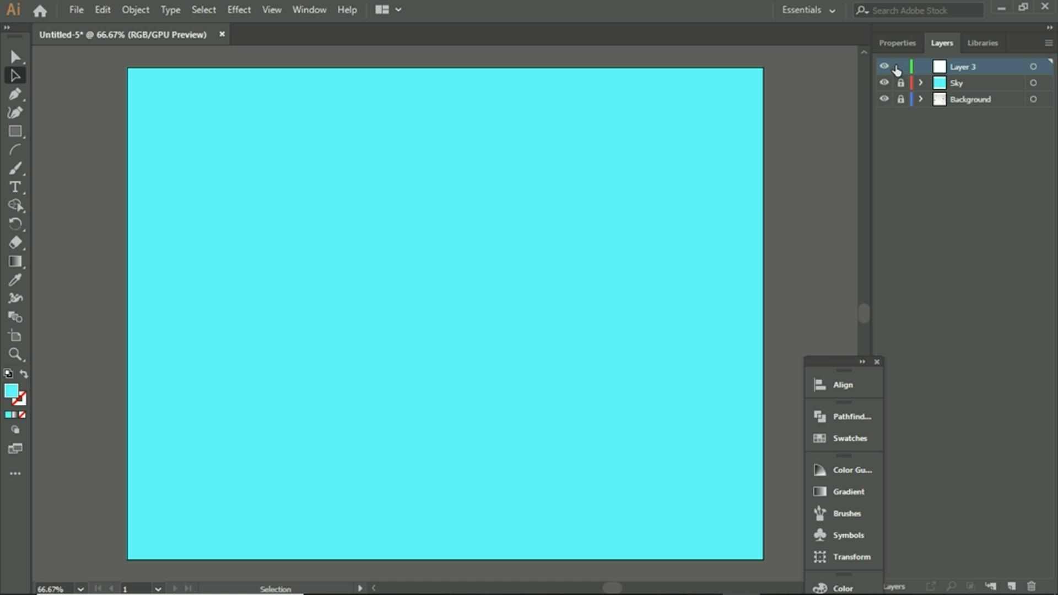
click(884, 82)
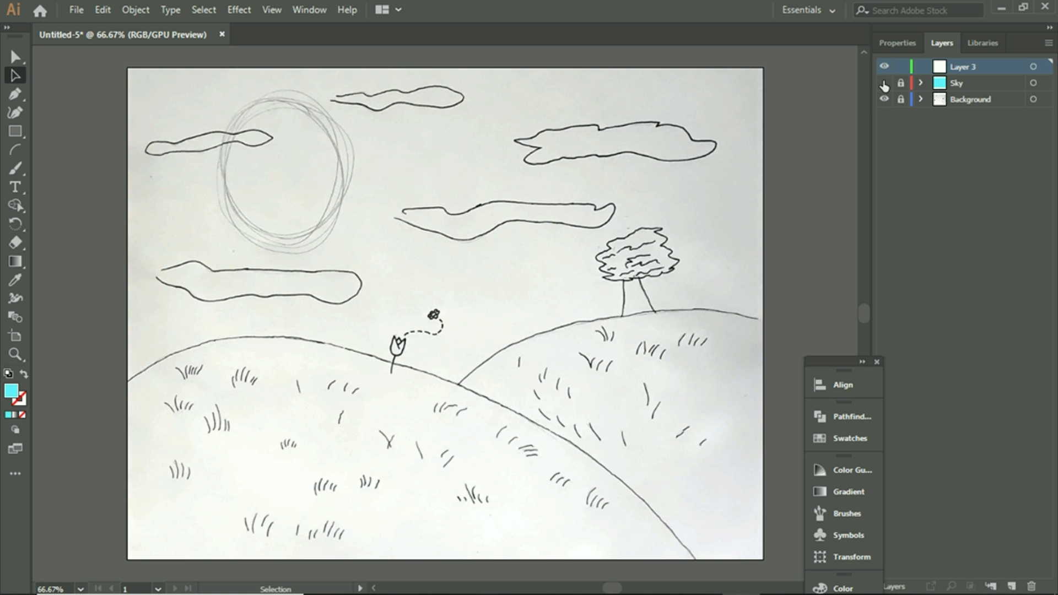
Step: Draw an ellipse of about 10.4 by 6.9 in over the sketch's left hill, extending below the artboard
scroll(220, 373, down, 2)
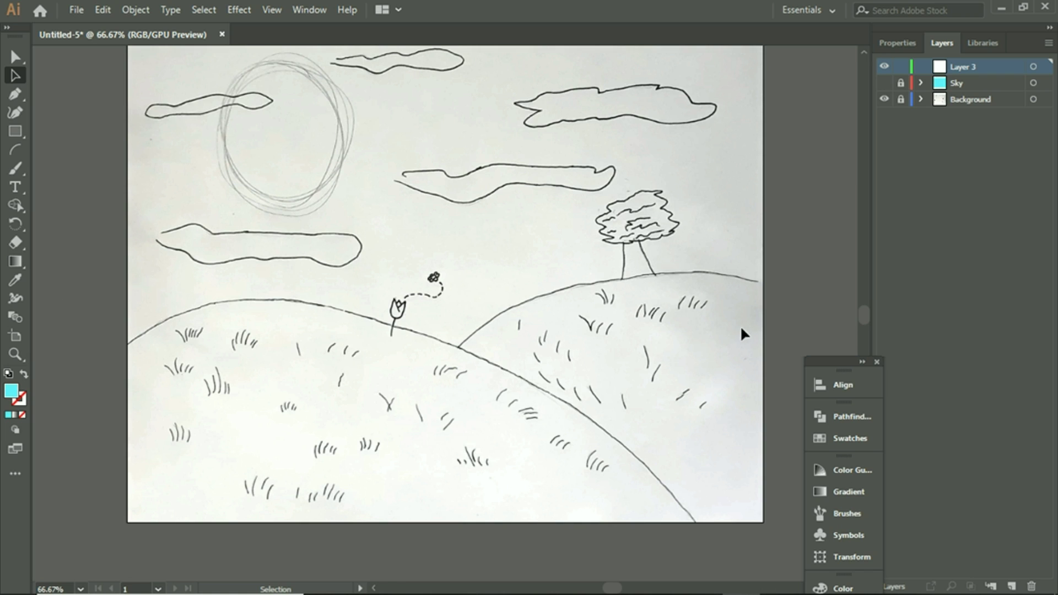
click(11, 131)
click(71, 150)
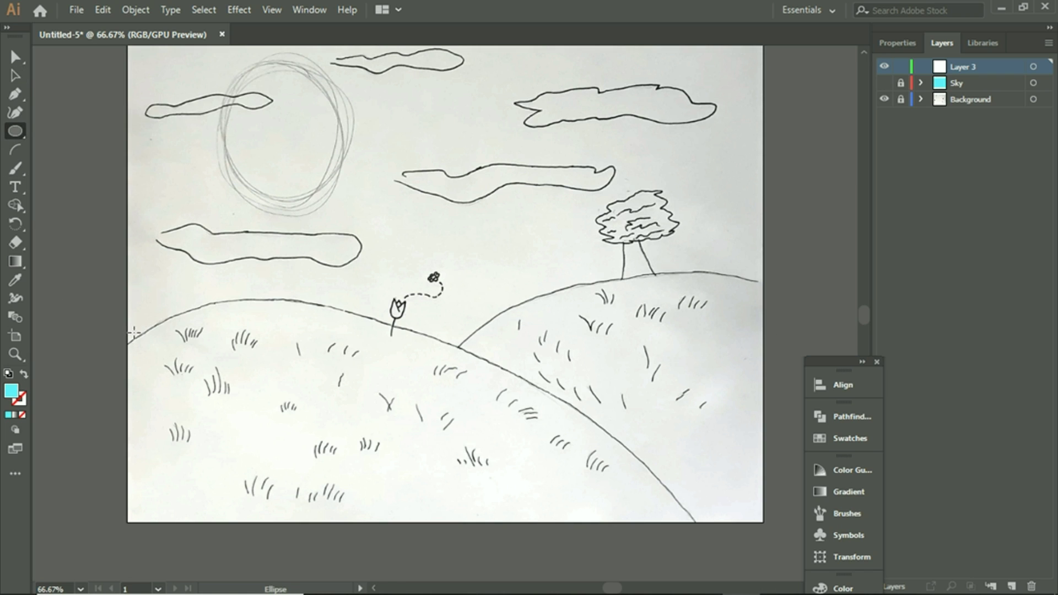
drag(92, 287, 695, 546)
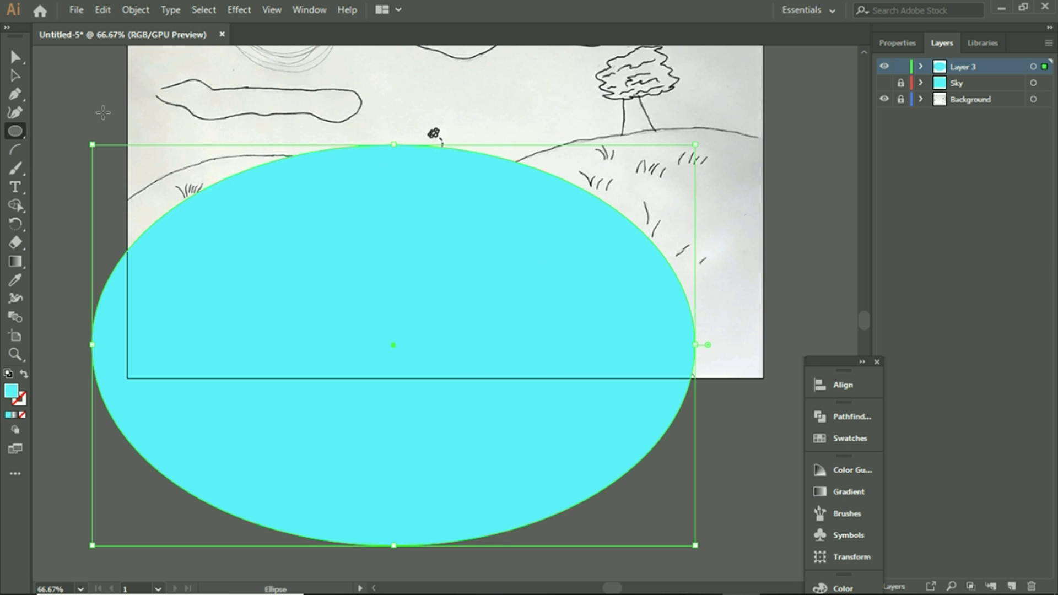
Step: Remove the ellipse's fill and give it a black stroke
click(887, 40)
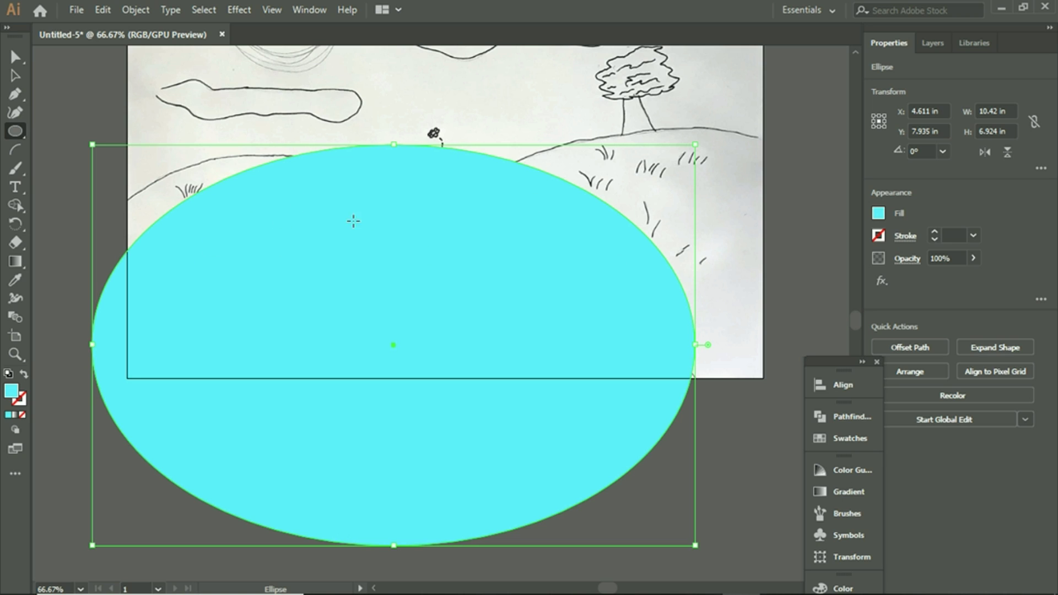
click(880, 213)
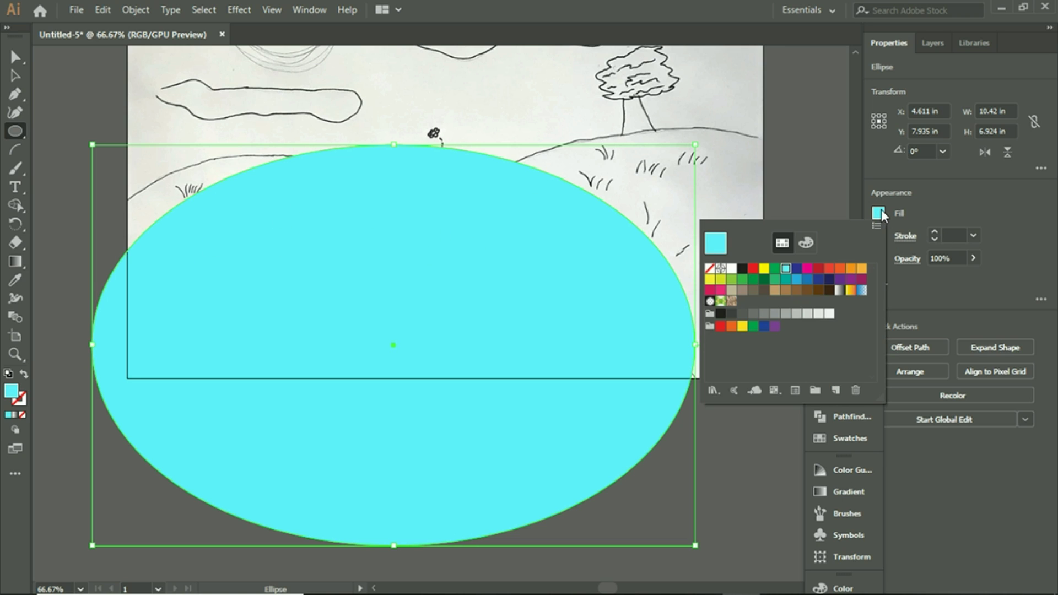
click(906, 204)
click(878, 212)
click(709, 269)
click(878, 237)
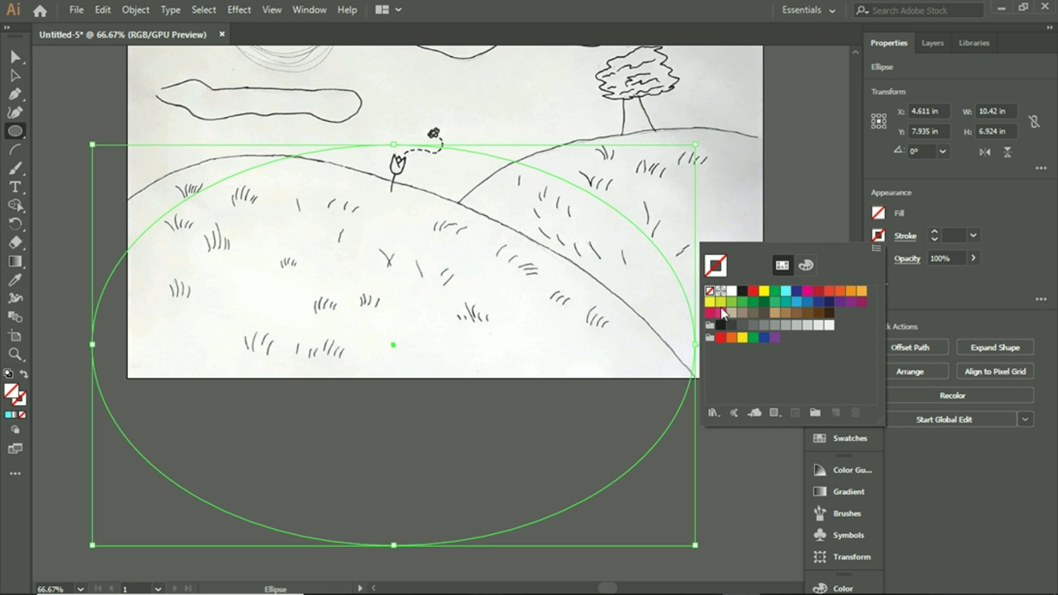
click(721, 325)
click(827, 141)
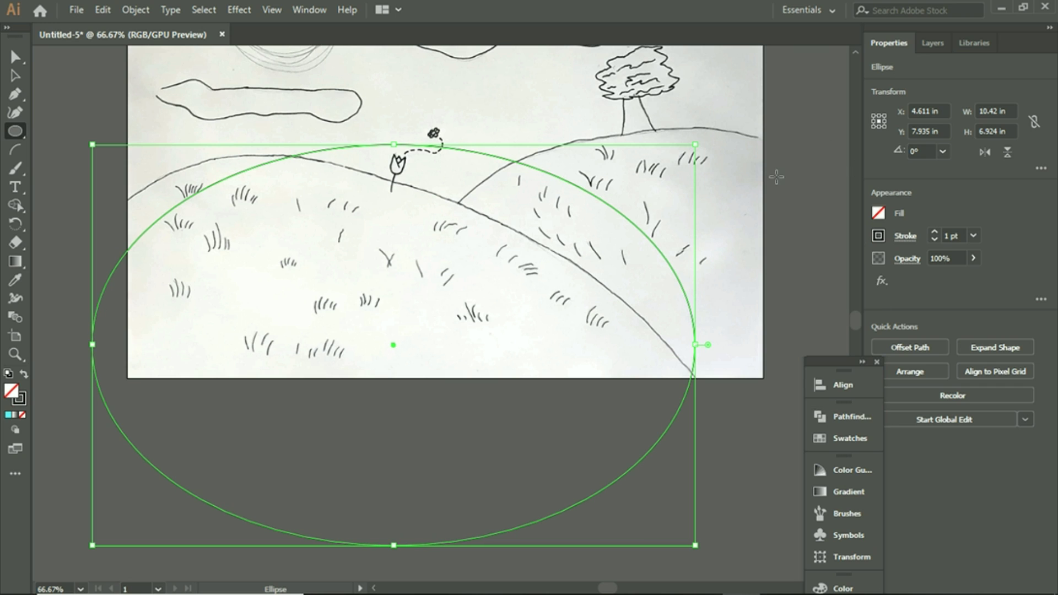
Step: Move the ellipse's top anchor point onto the crest of the sketched left hill, at about X 2.55 in, Y 4.66 in
click(16, 76)
click(393, 146)
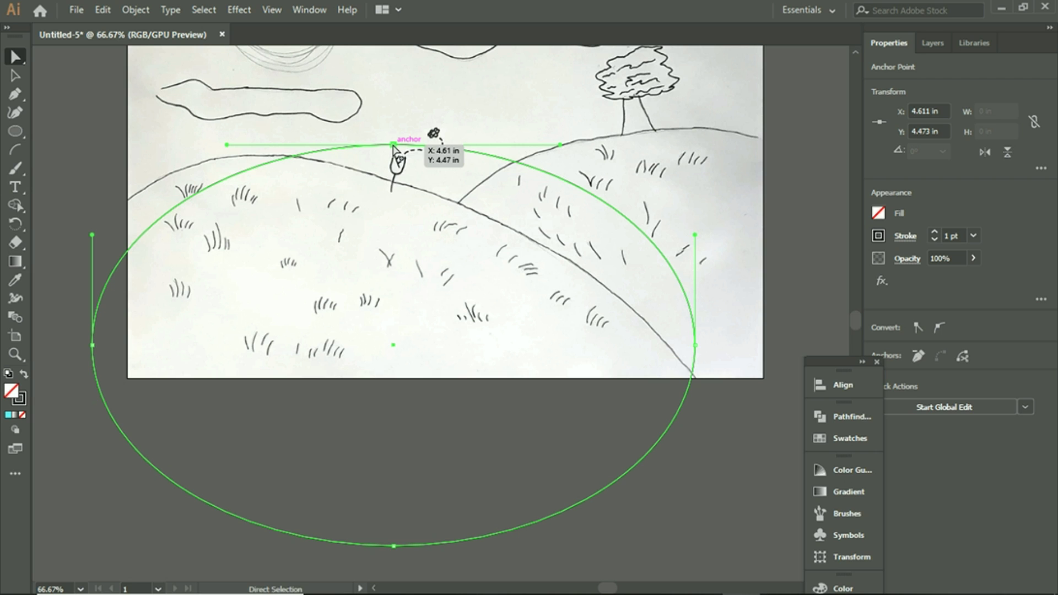
drag(393, 146, 274, 156)
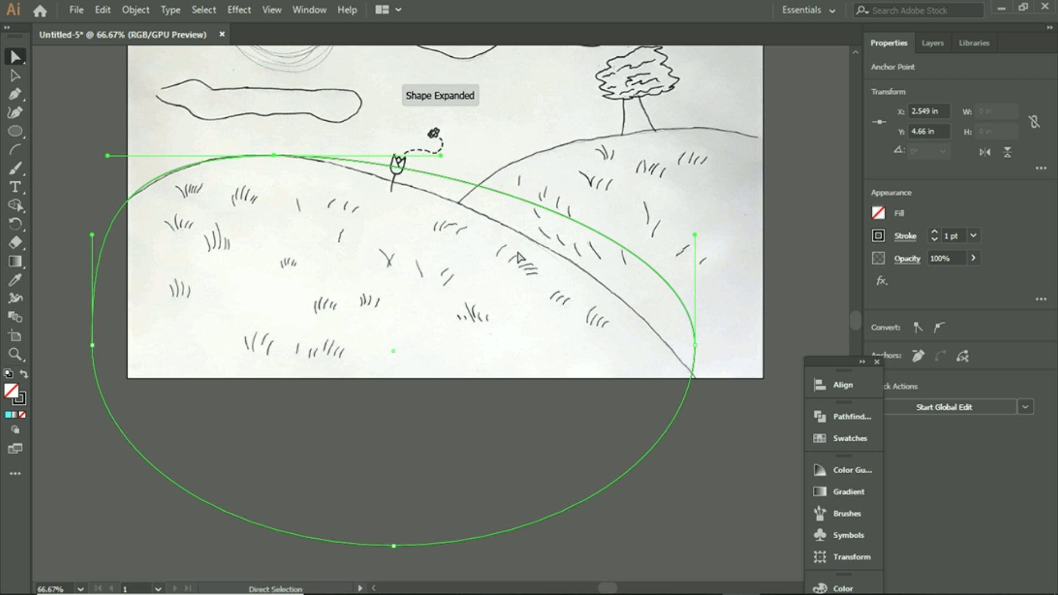
Step: Move the left hill shape's right anchor point below the artboard edge and angle its handle along the sketched slope
click(695, 346)
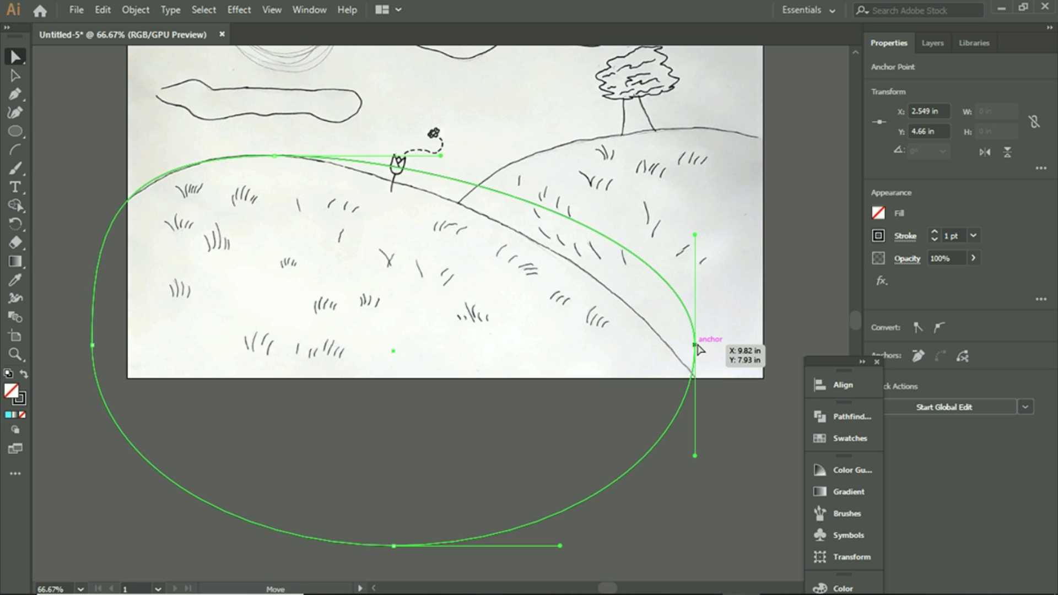
drag(695, 346, 695, 398)
drag(694, 290, 560, 261)
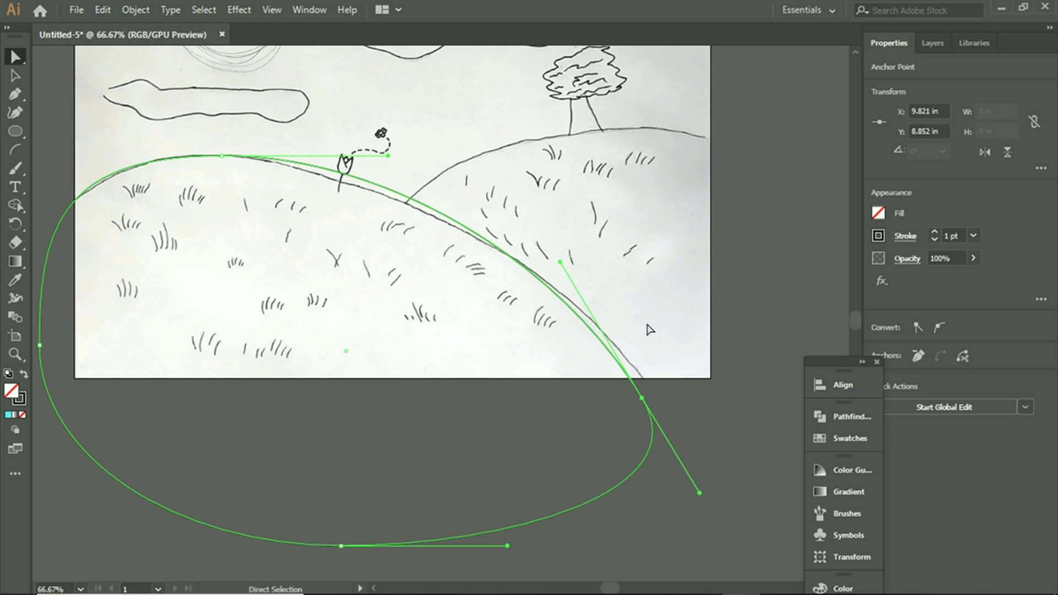
scroll(650, 325, down, 3)
drag(643, 324, 652, 318)
click(454, 314)
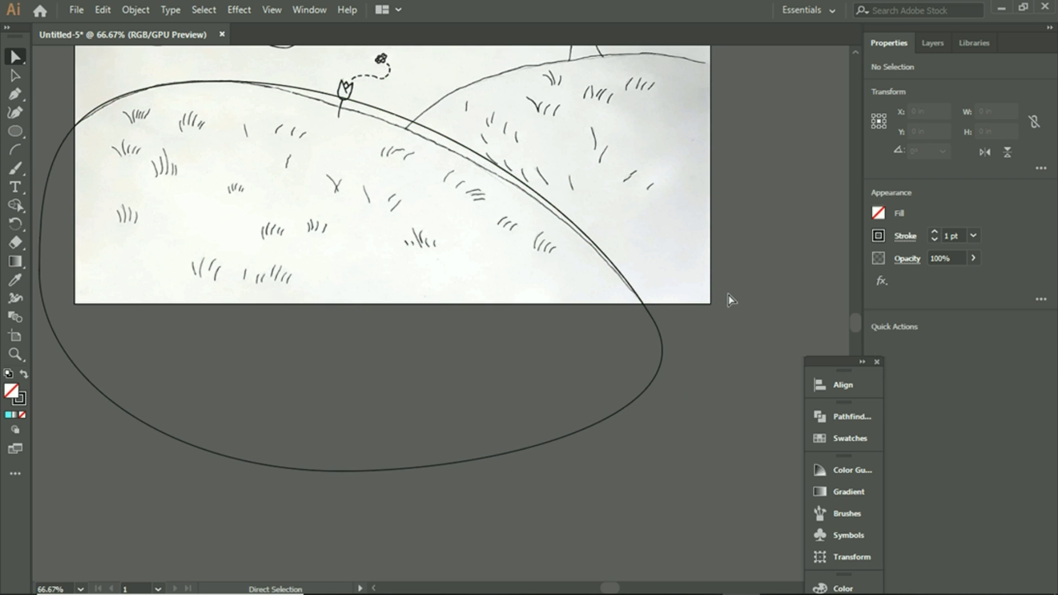
Step: Draw an ellipse of about 7.5 by 5 in over the sketched right hill, stretching its top and left sides toward the hill's outline
scroll(726, 301, up, 2)
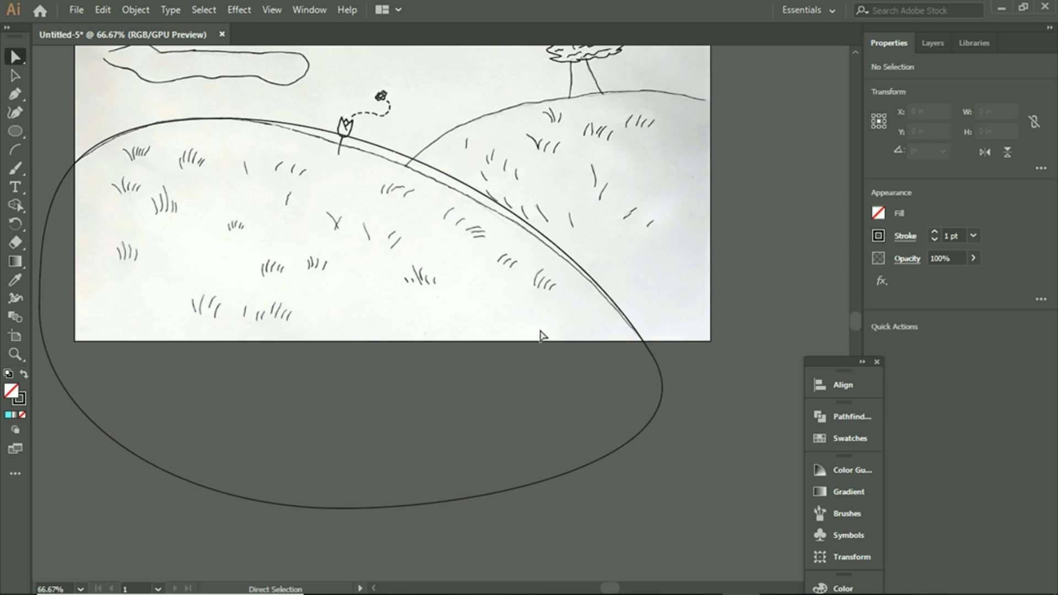
scroll(543, 332, up, 2)
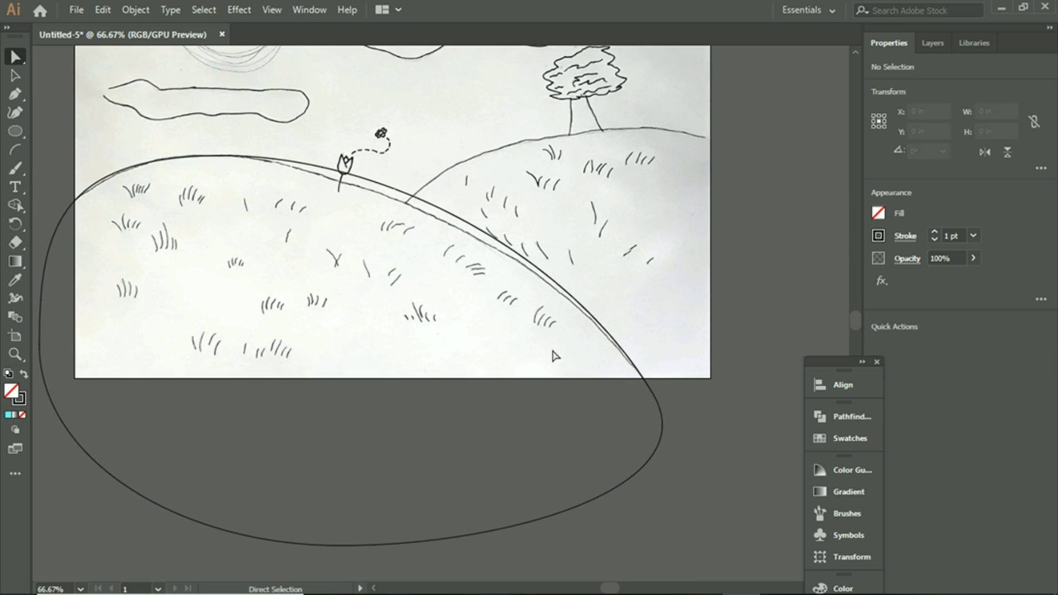
click(21, 134)
drag(391, 128, 828, 409)
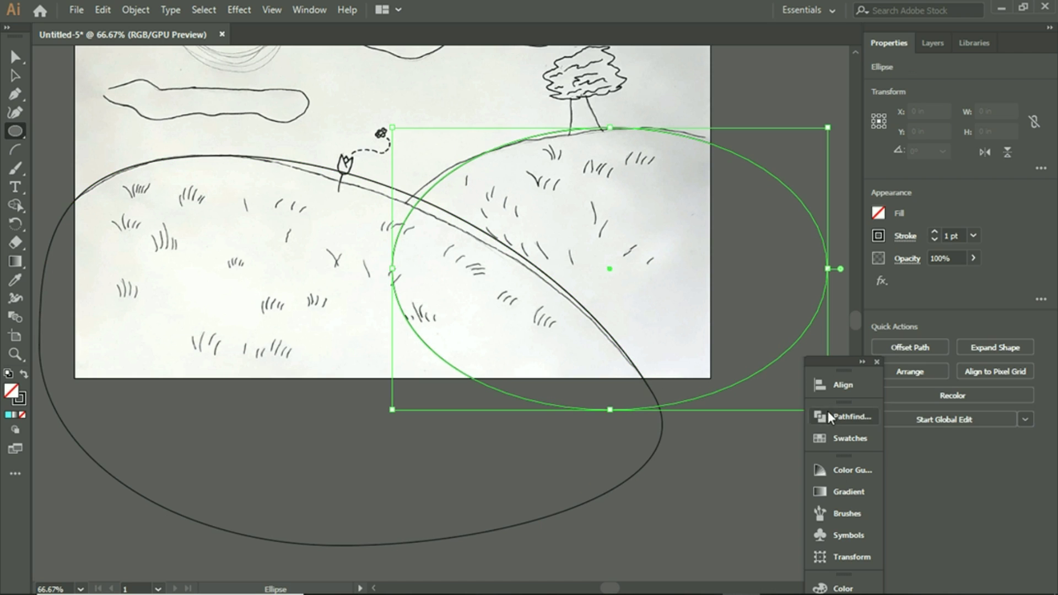
drag(608, 129, 610, 122)
scroll(739, 91, up, 2)
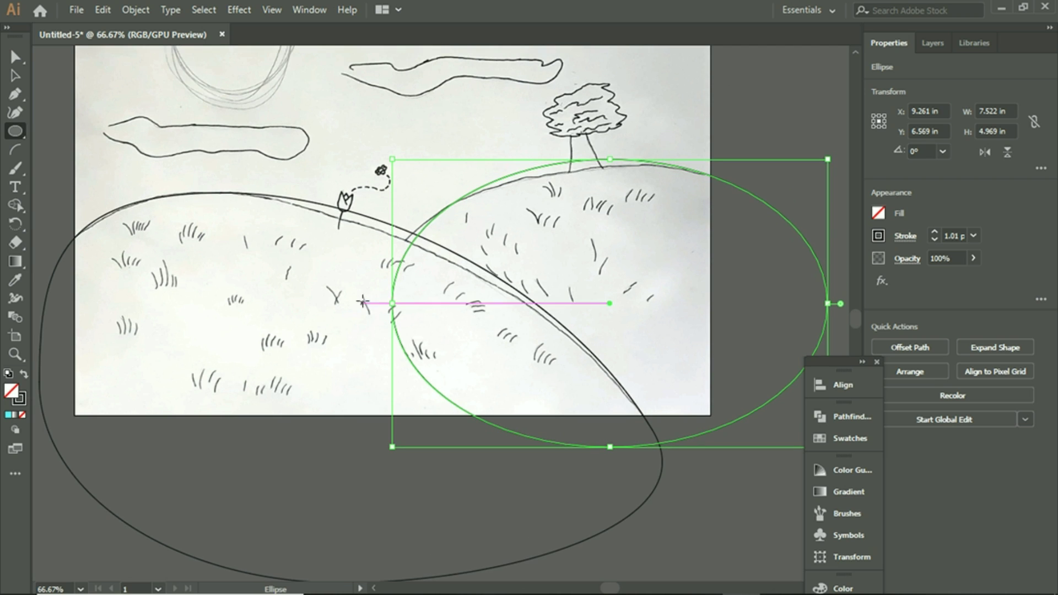
drag(392, 306, 384, 303)
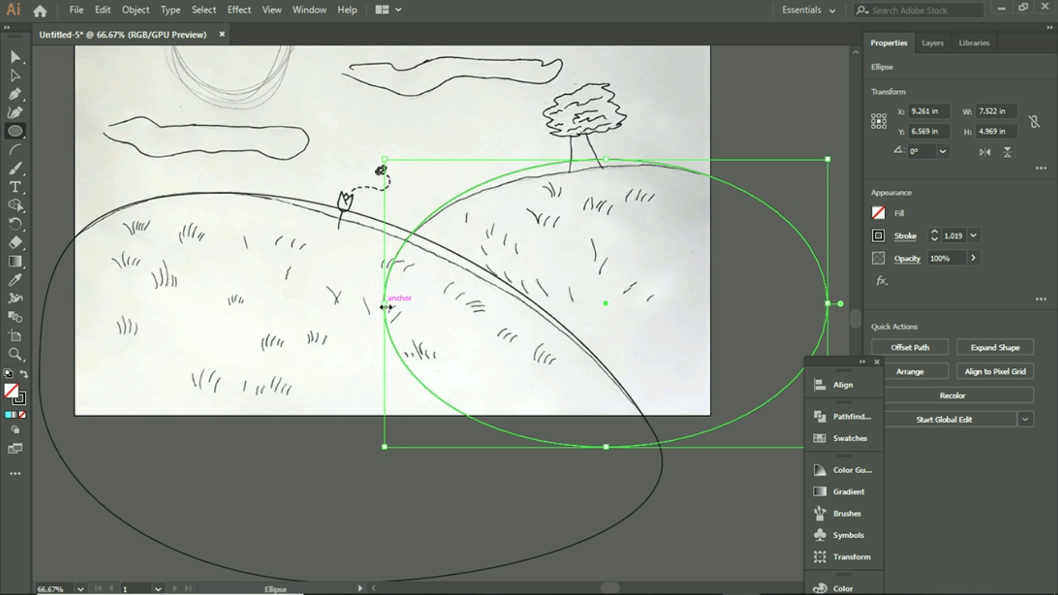
Step: Move the second ellipse's top anchor point onto the crest of the sketched right hill, at about X 9.26 in, Y 4.19 in
click(17, 82)
drag(607, 165, 609, 165)
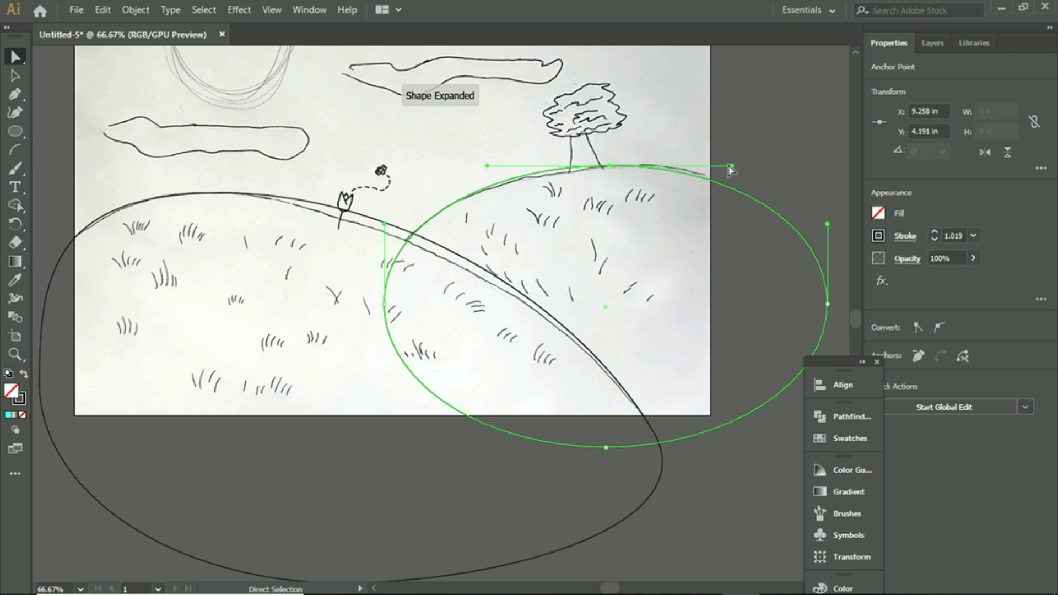
click(733, 165)
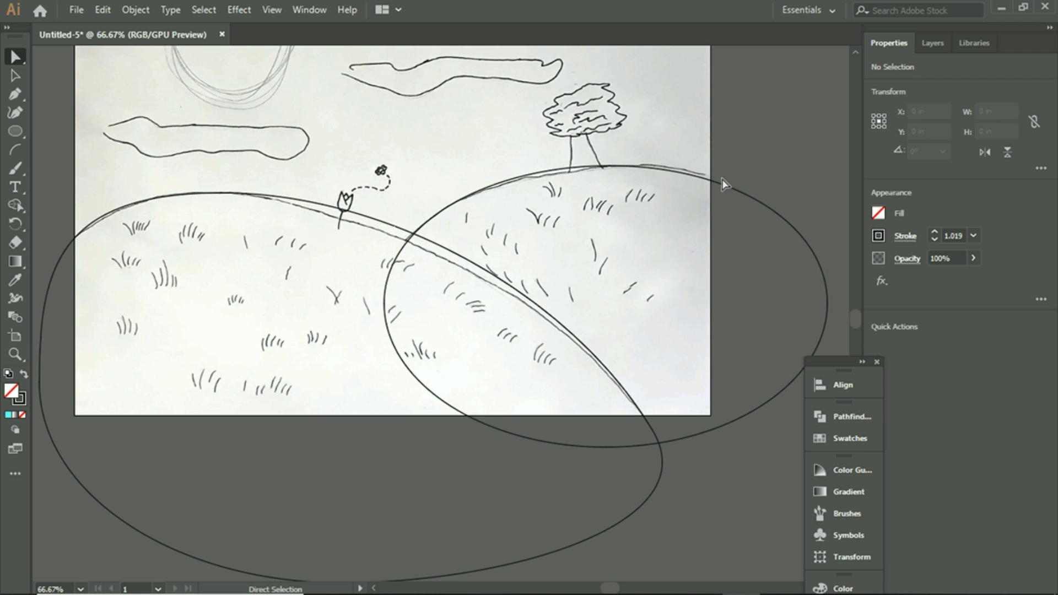
Step: Angle the right handle of the right hill ellipse's top anchor slightly upward to follow the sketched crest
click(716, 185)
drag(731, 165, 730, 157)
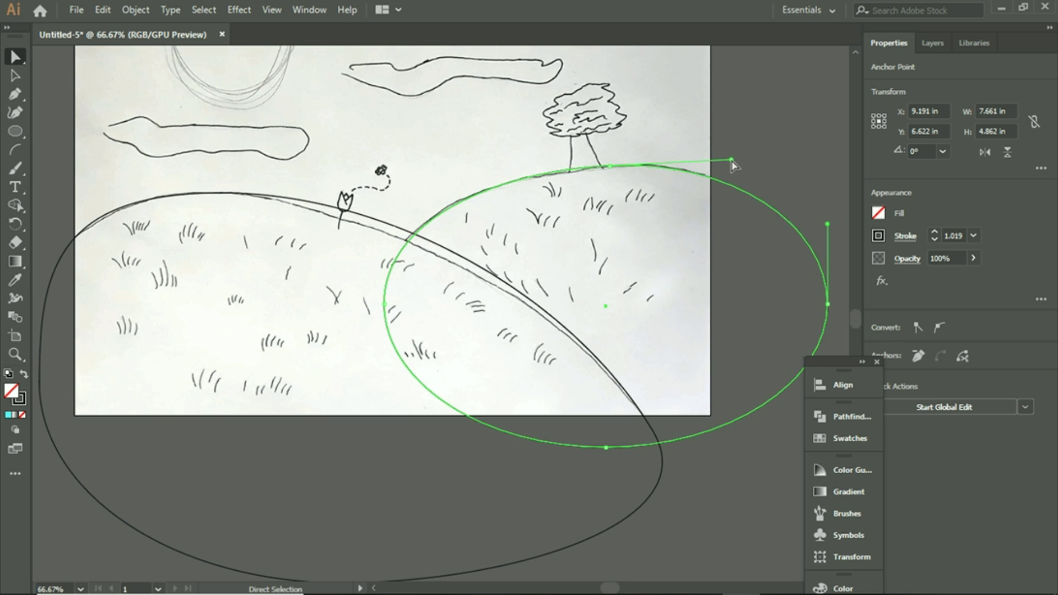
click(785, 149)
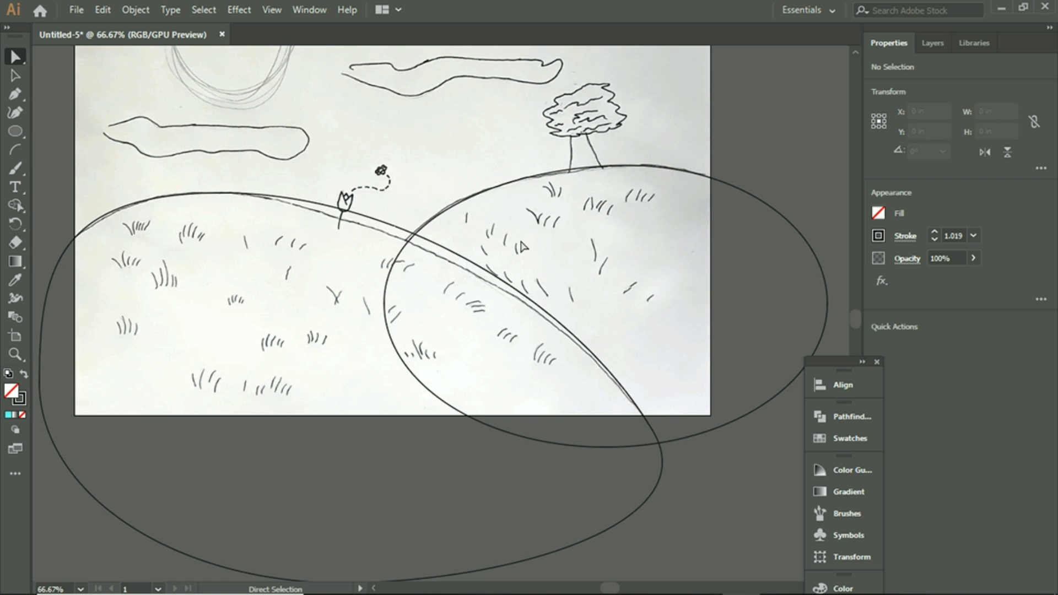
Step: Show and unlock the Sky layer, and select the sky rectangle together with both hill ellipses for Shape Builder
scroll(804, 229, up, 3)
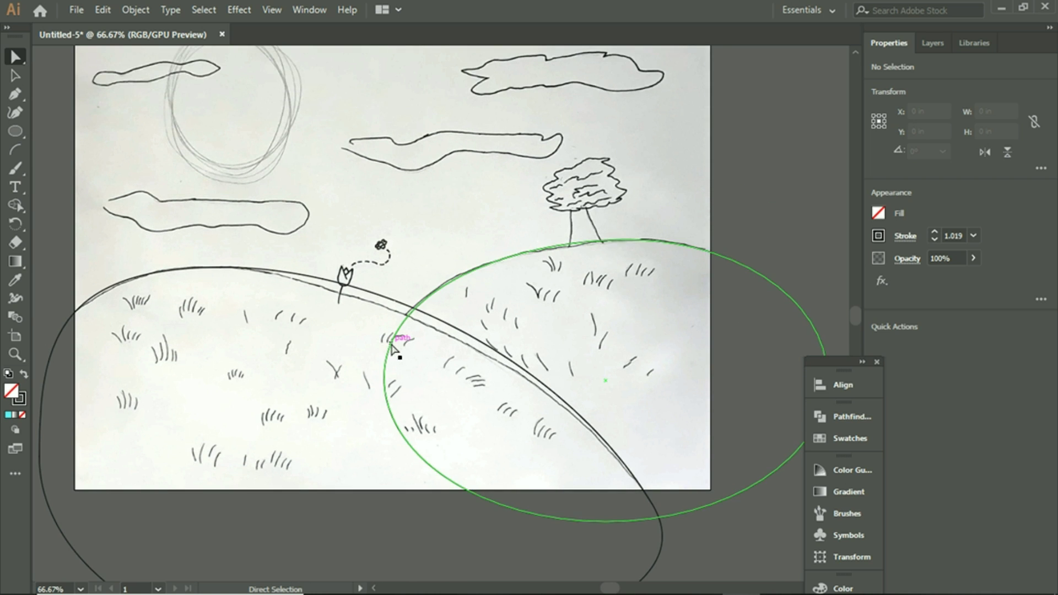
scroll(155, 212, down, 1)
click(933, 42)
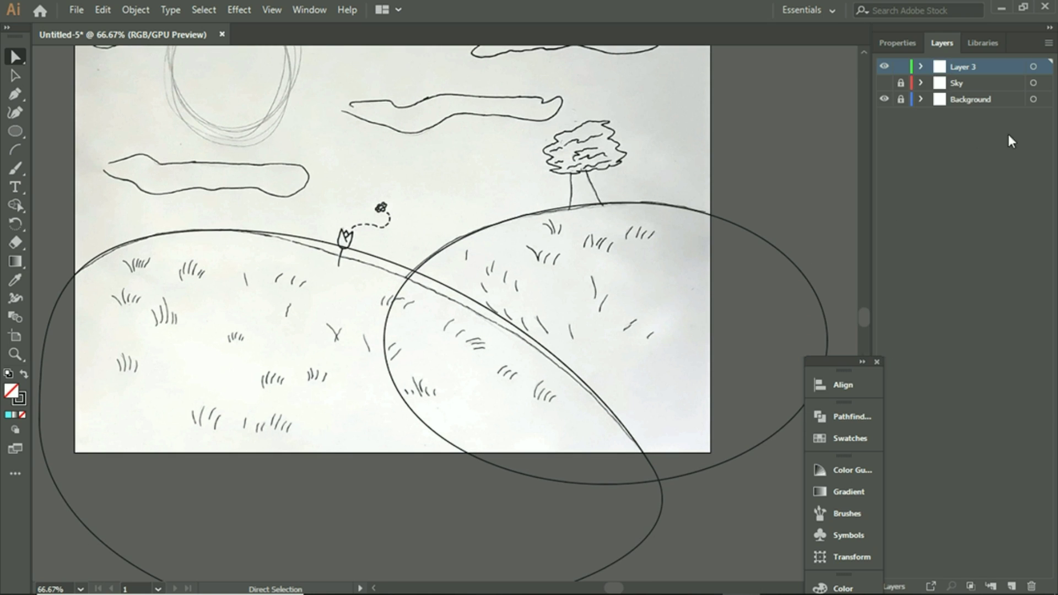
click(884, 83)
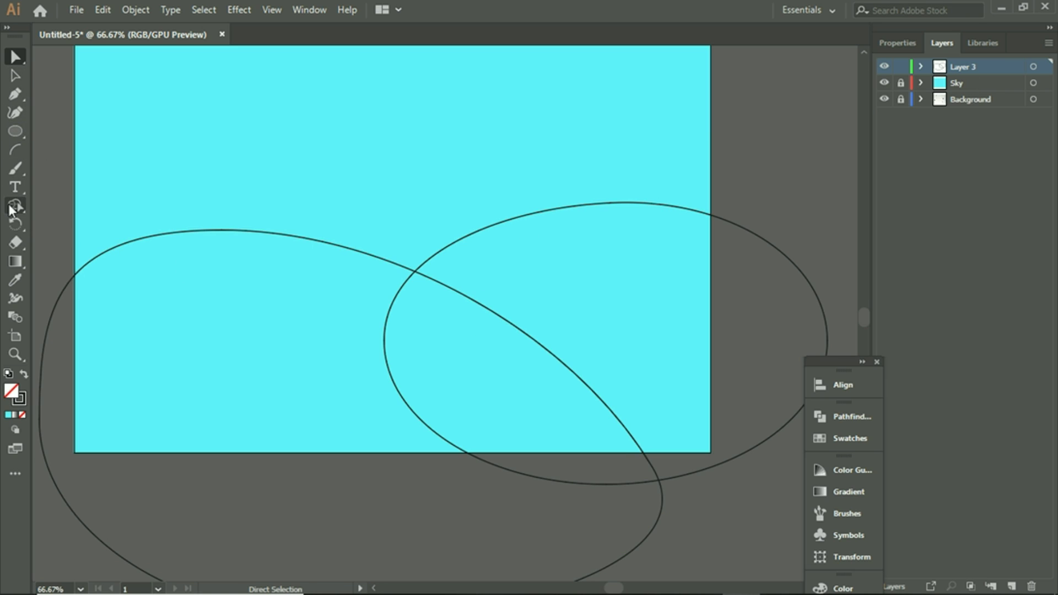
scroll(66, 116, up, 3)
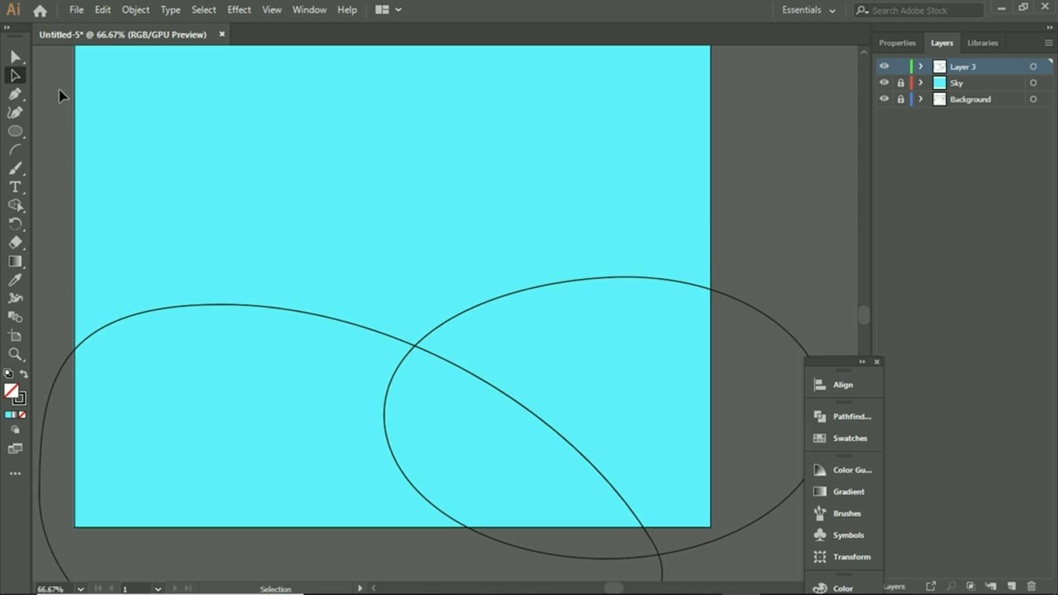
scroll(546, 561, down, 4)
key(ctrl+a)
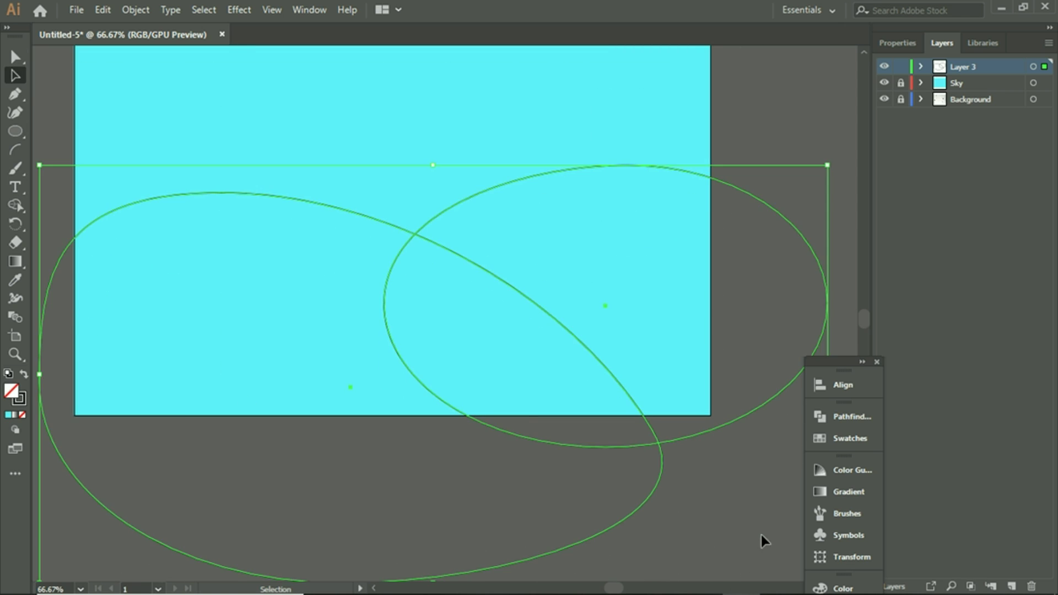
click(900, 86)
key(ctrl+a)
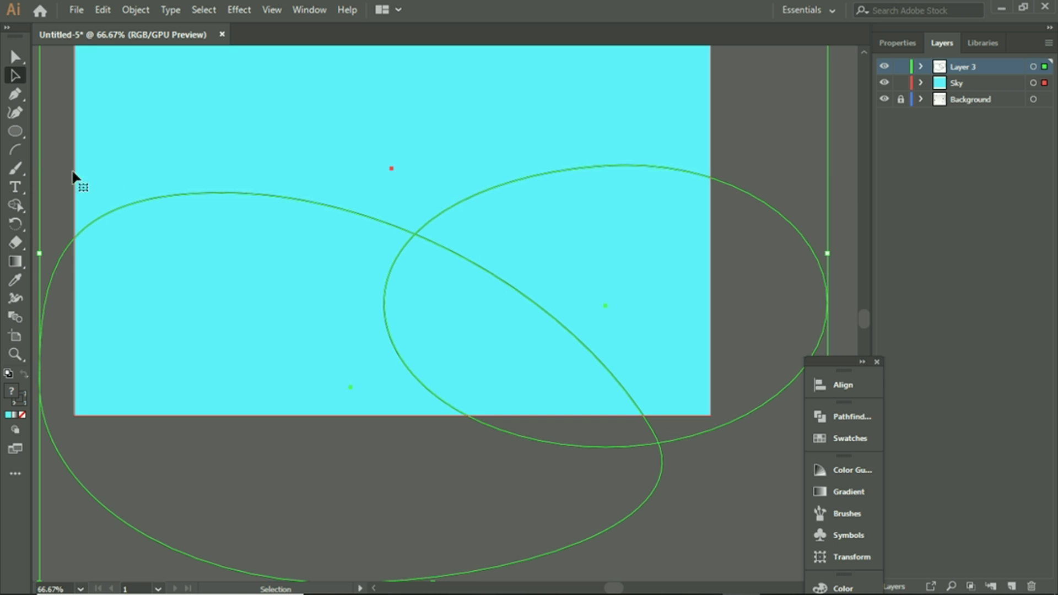
click(10, 207)
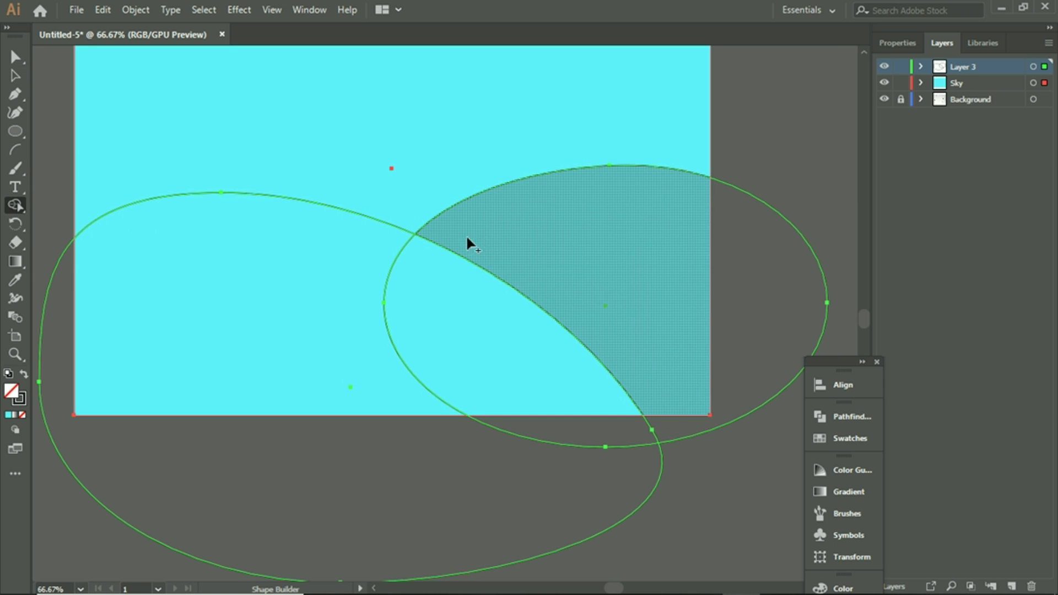
drag(495, 344, 364, 411)
drag(548, 417, 518, 456)
mouse_move(464, 502)
mouse_down()
mouse_move(450, 585)
mouse_move(457, 573)
mouse_up()
drag(563, 465, 523, 374)
key(ctrl)
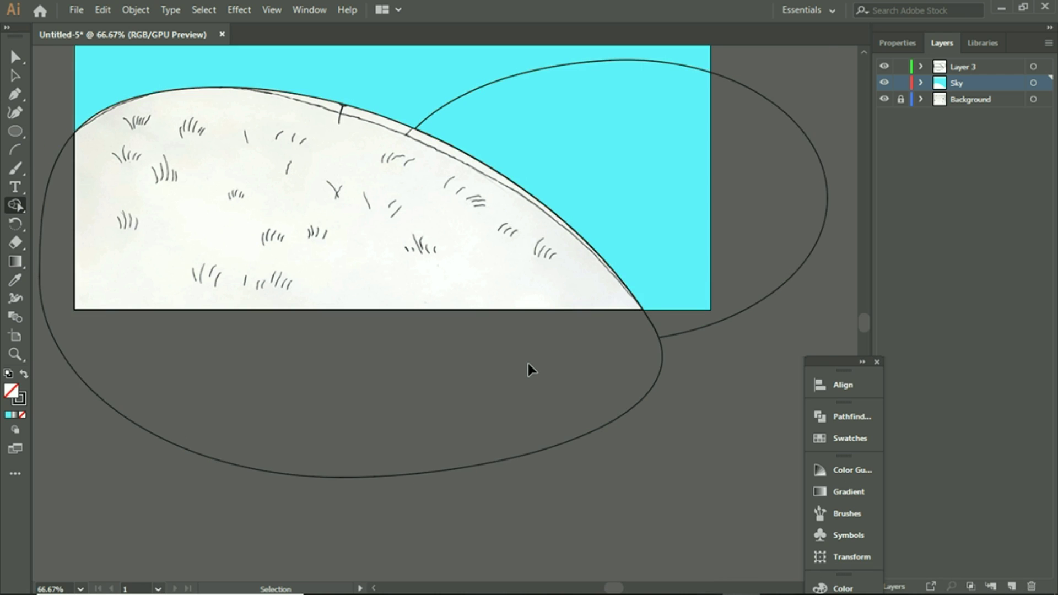
key(ctrl+z)
Step: Merge the hill regions lying outside the artboard into one outer shape with Shape Builder
drag(529, 488, 446, 411)
drag(435, 374, 568, 327)
mouse_move(524, 450)
mouse_down()
mouse_move(455, 396)
mouse_move(504, 426)
mouse_up()
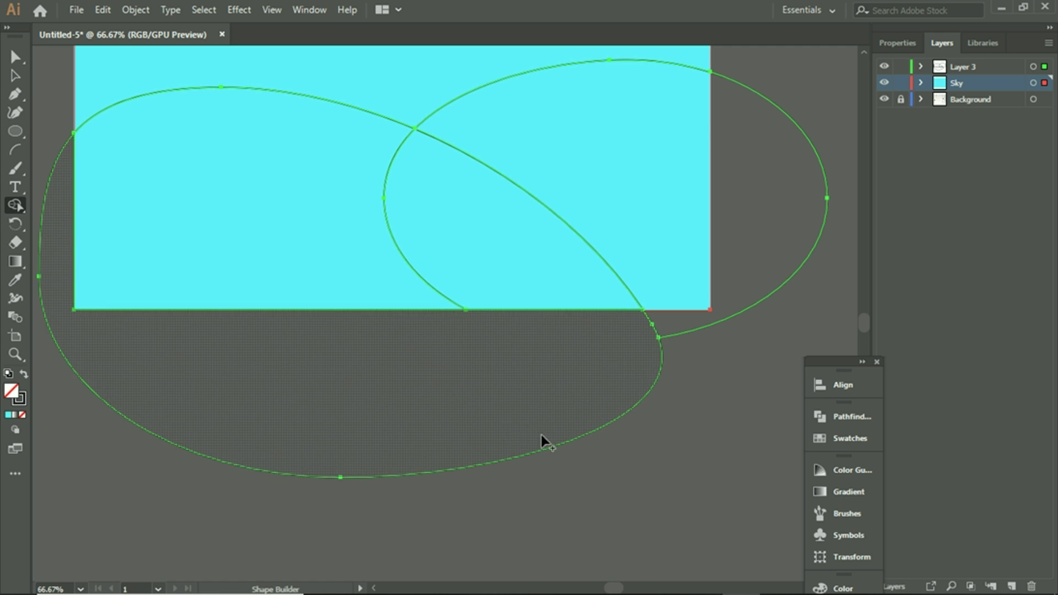
drag(676, 316, 597, 346)
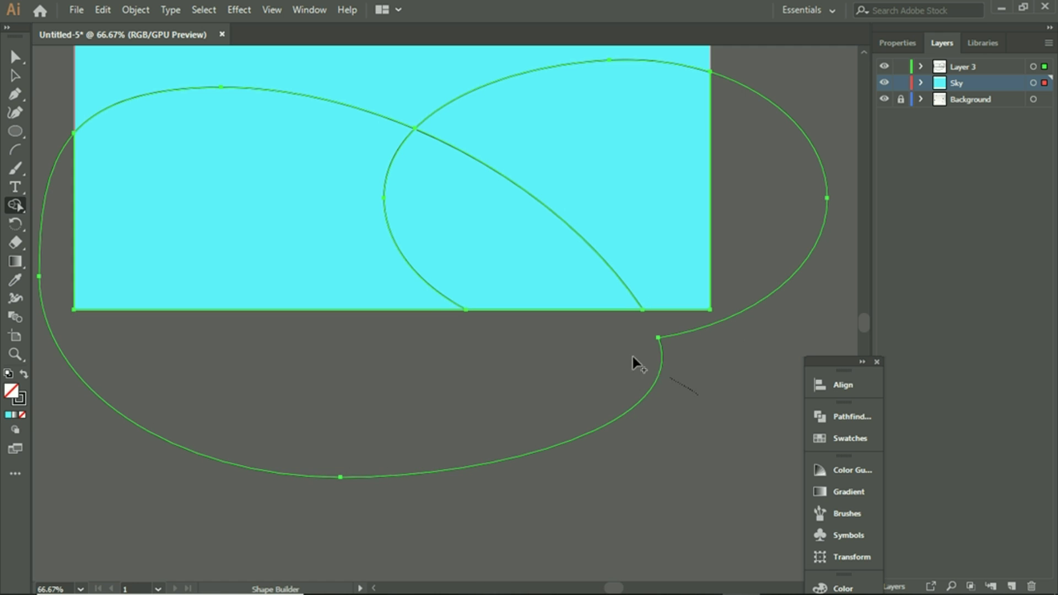
drag(655, 336, 569, 335)
Step: Merge the left hill's inner regions into one shape with Shape Builder and separate the right hill's area from the sky
scroll(96, 407, up, 3)
drag(466, 315, 380, 347)
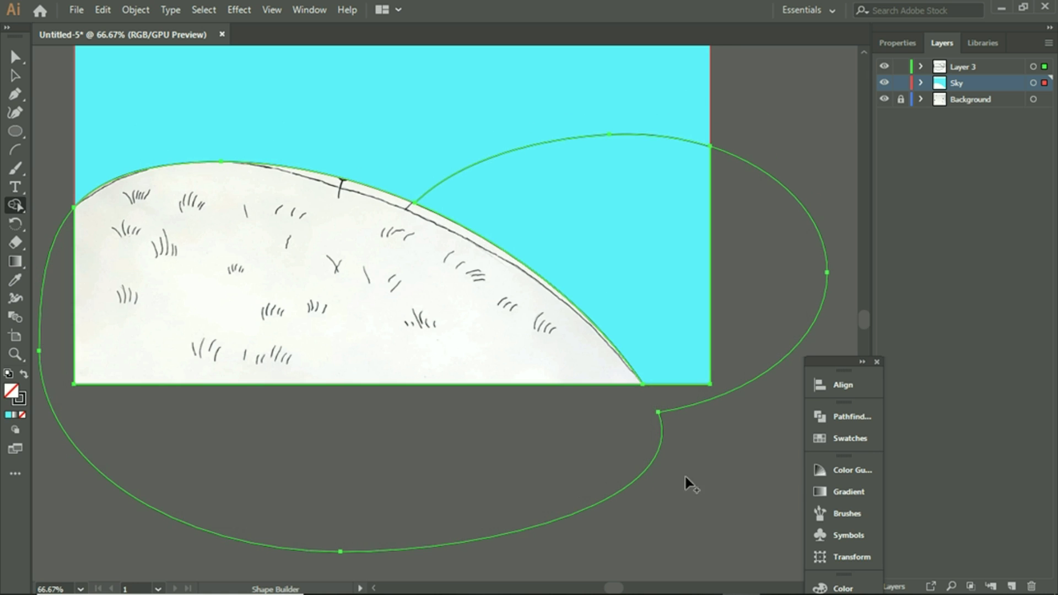
key(ctrl)
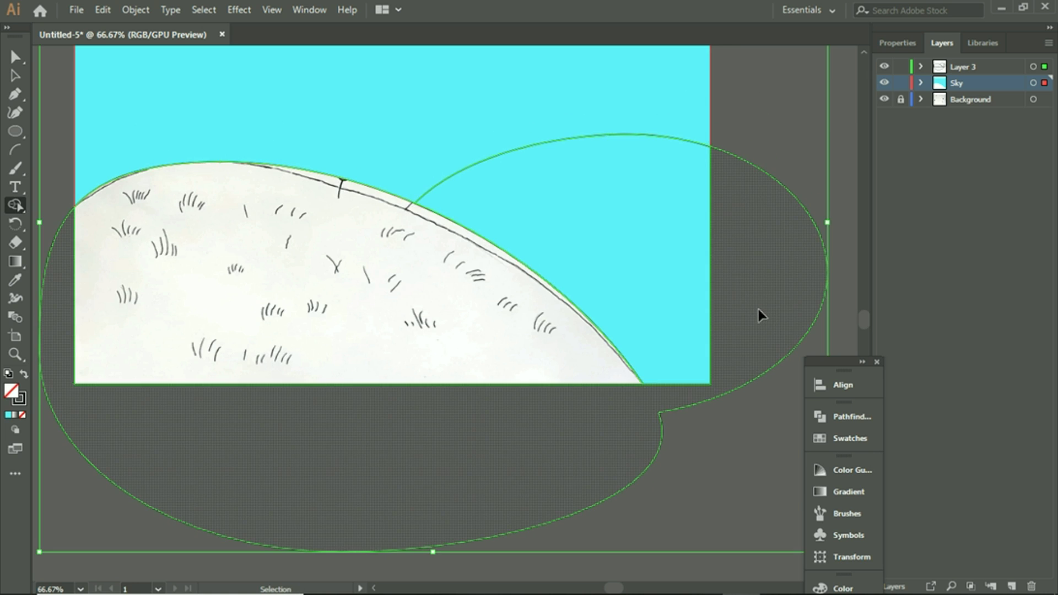
key(ctrl+z)
scroll(693, 276, up, 2)
drag(427, 359, 316, 385)
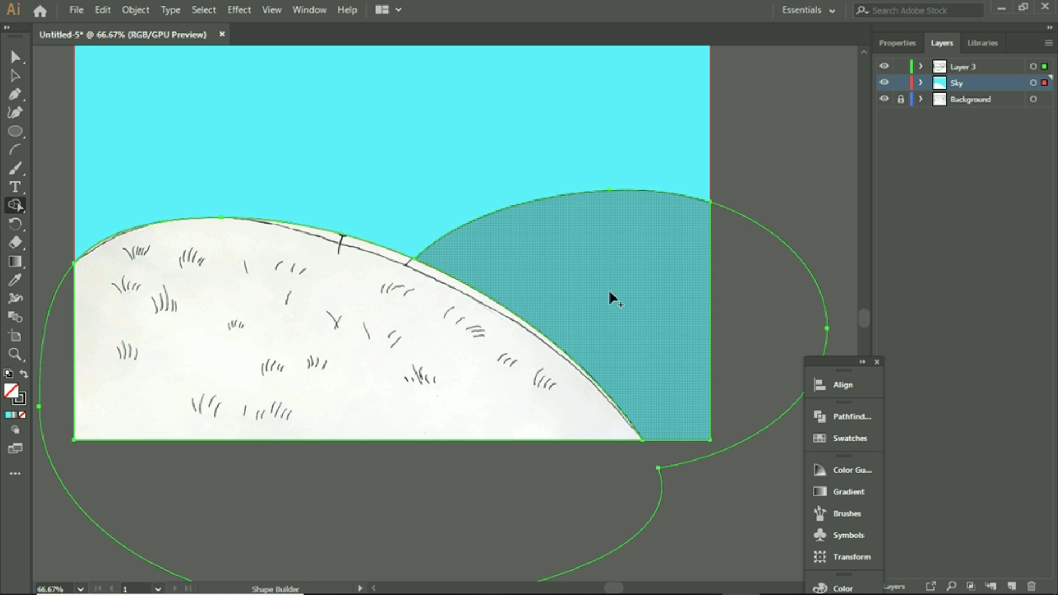
click(697, 265)
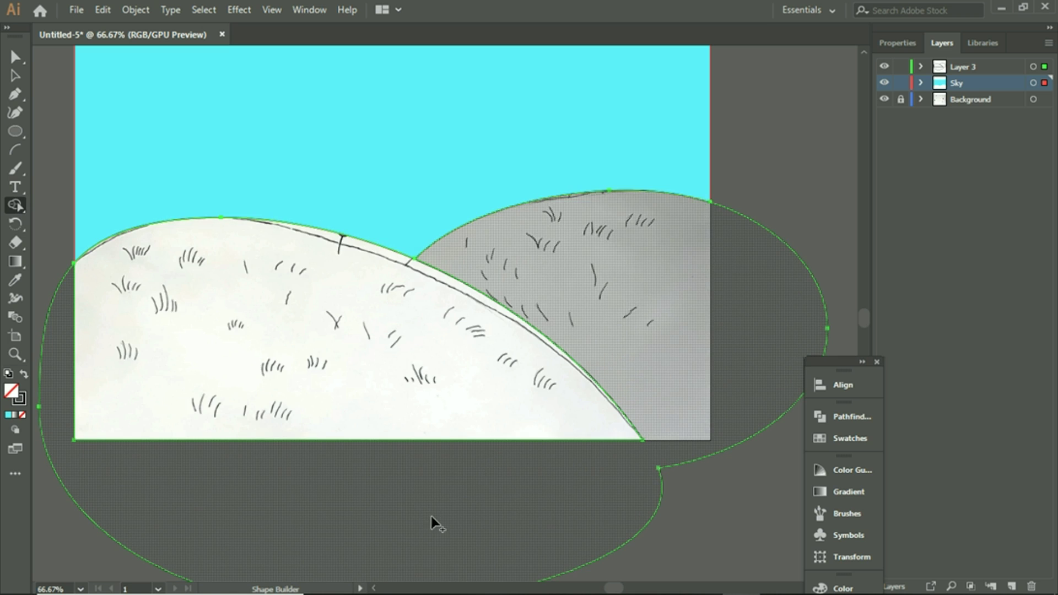
Step: Lock the Sky layer and make Layer 3 the active layer
scroll(576, 480, up, 2)
scroll(782, 221, down, 1)
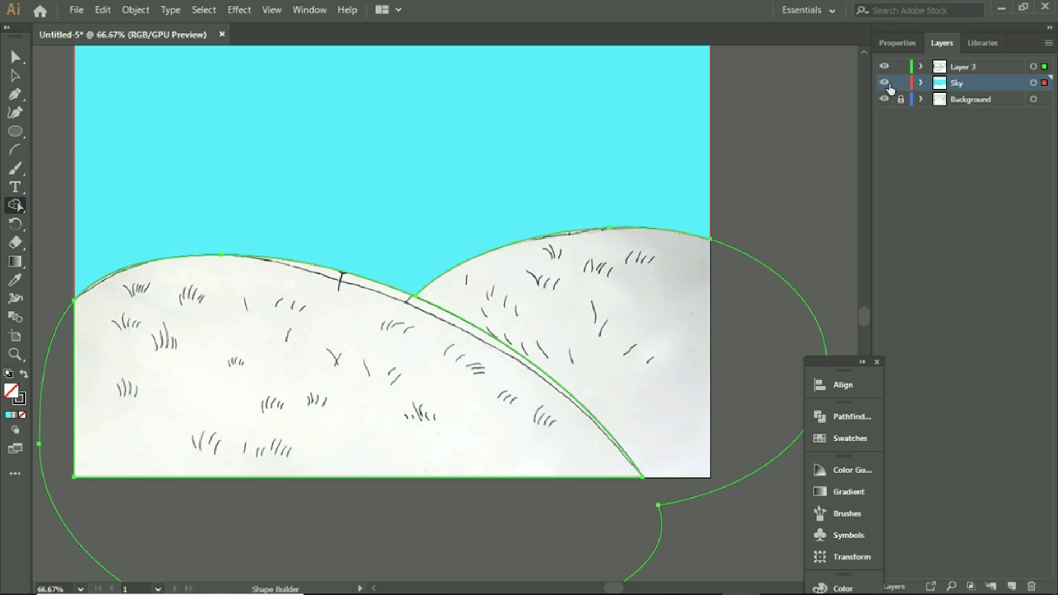
scroll(839, 160, up, 2)
scroll(794, 173, down, 1)
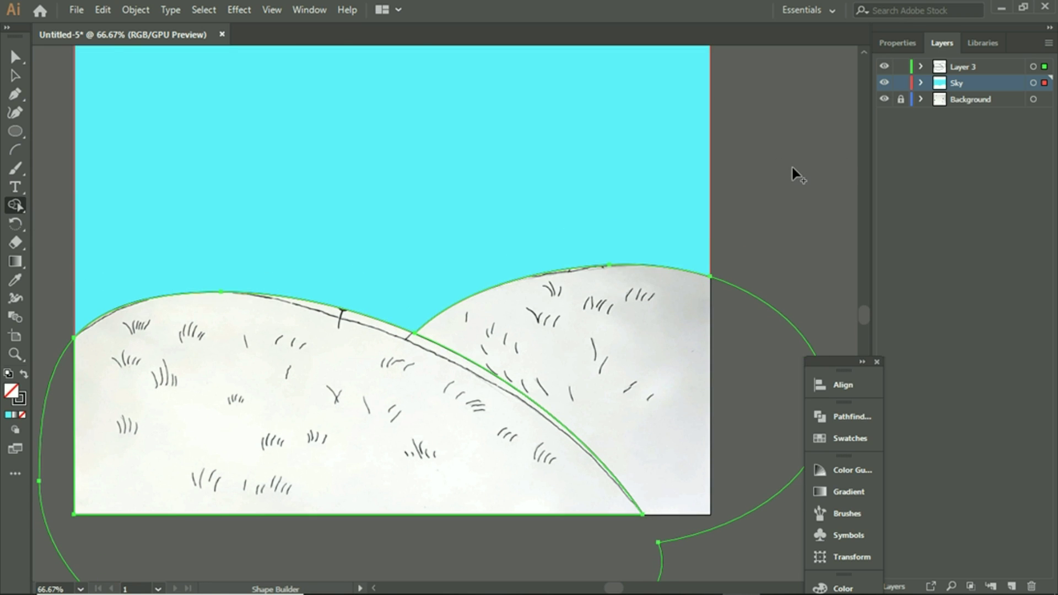
click(905, 83)
scroll(749, 173, down, 2)
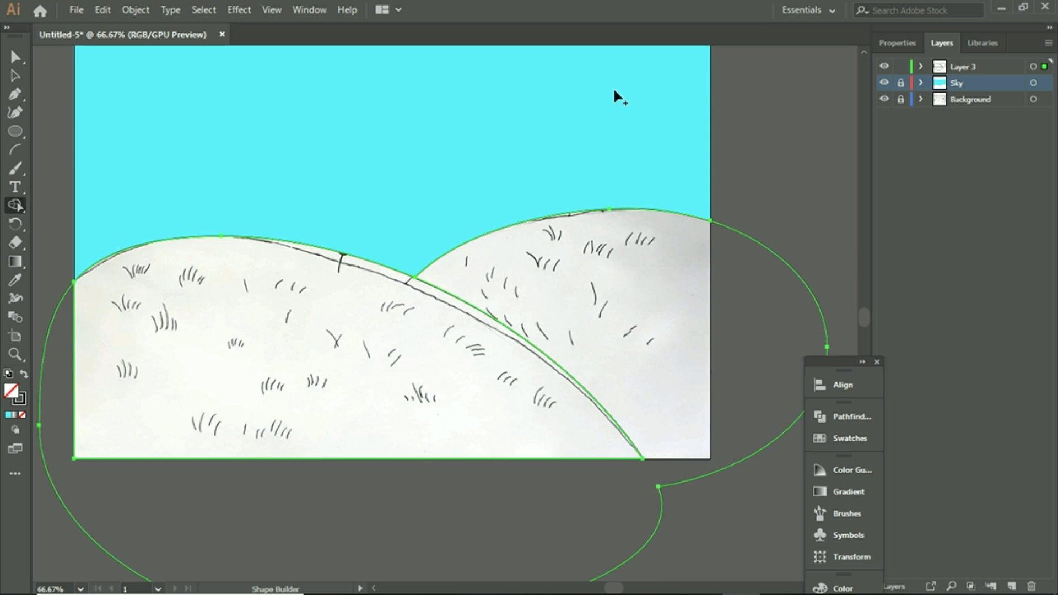
click(942, 66)
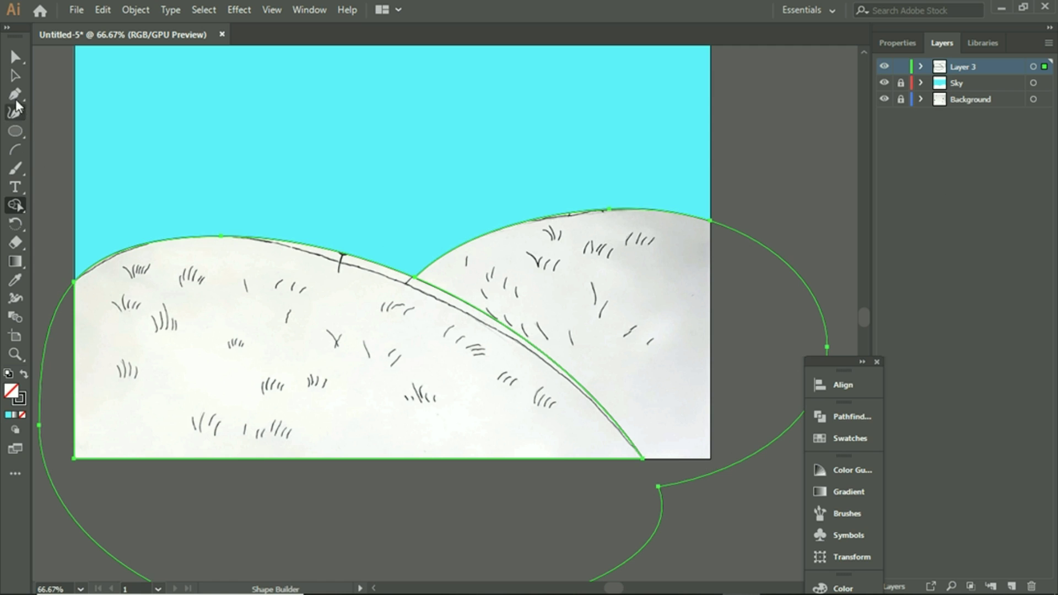
Step: Pull the outer shape's bottom and left anchors onto the artboard's bottom and left edges, and straighten the curve along the left edge
click(15, 74)
scroll(774, 368, down, 3)
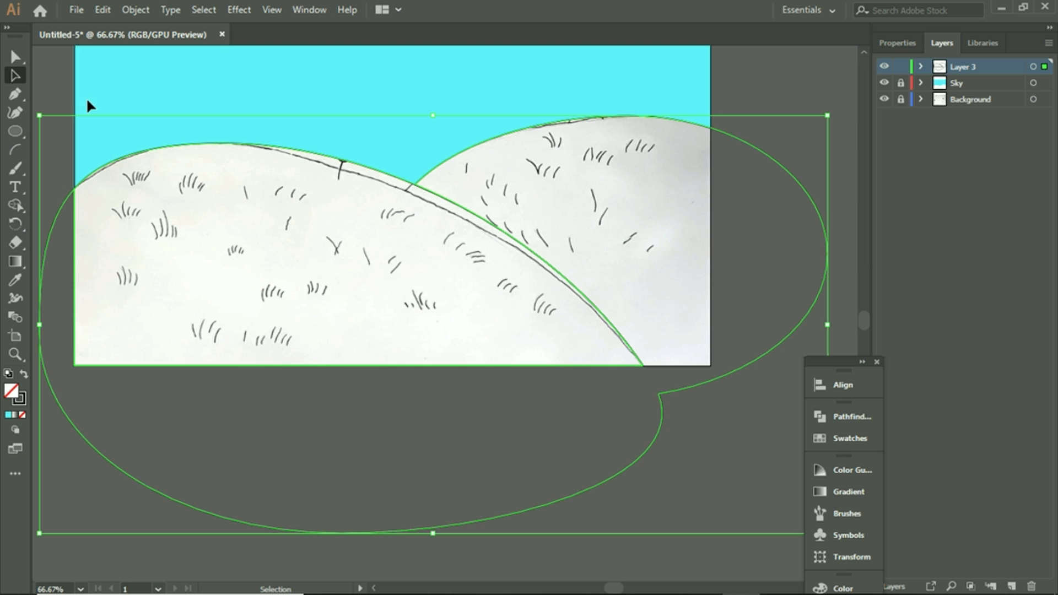
click(16, 75)
drag(340, 533, 337, 372)
drag(40, 333, 126, 303)
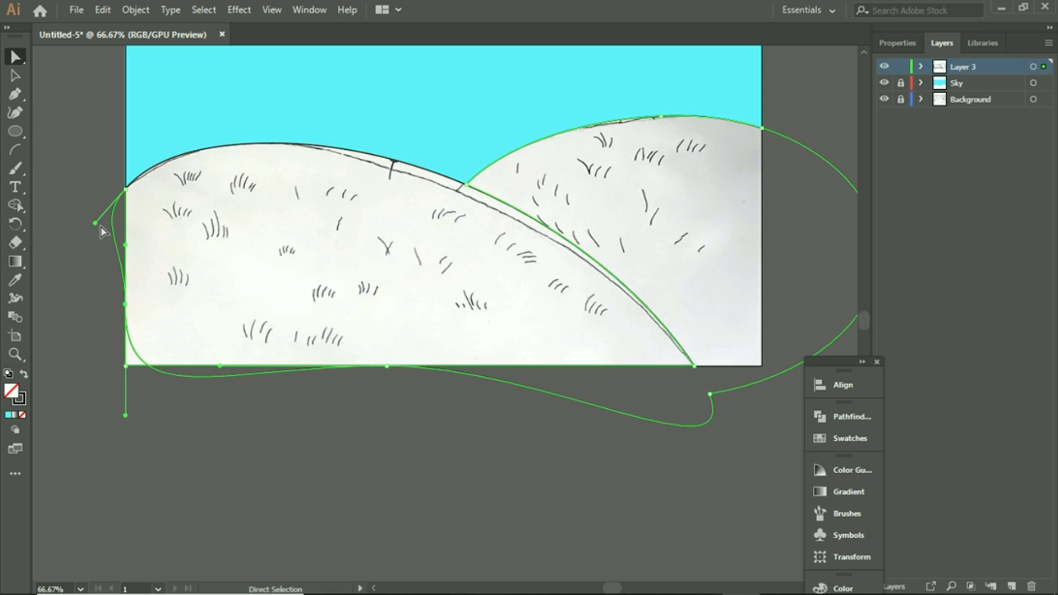
drag(96, 222, 122, 223)
Step: Slide the outer shape's bottom anchor along the artboard's lower edge to X 2.24 in, Y 8.5 in, and delete it
click(149, 373)
drag(401, 373, 254, 375)
click(254, 366)
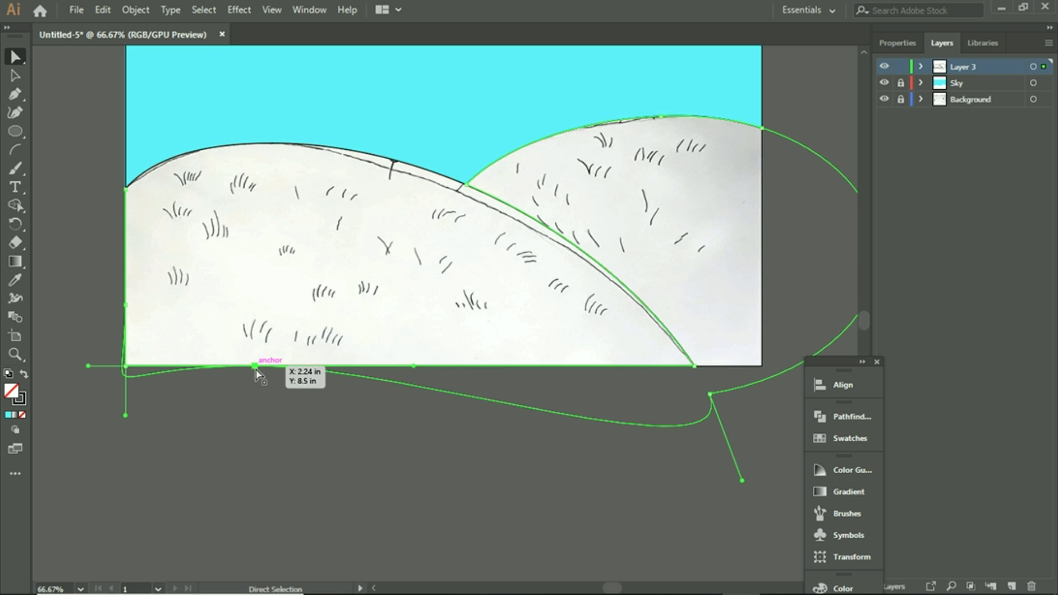
key(Delete)
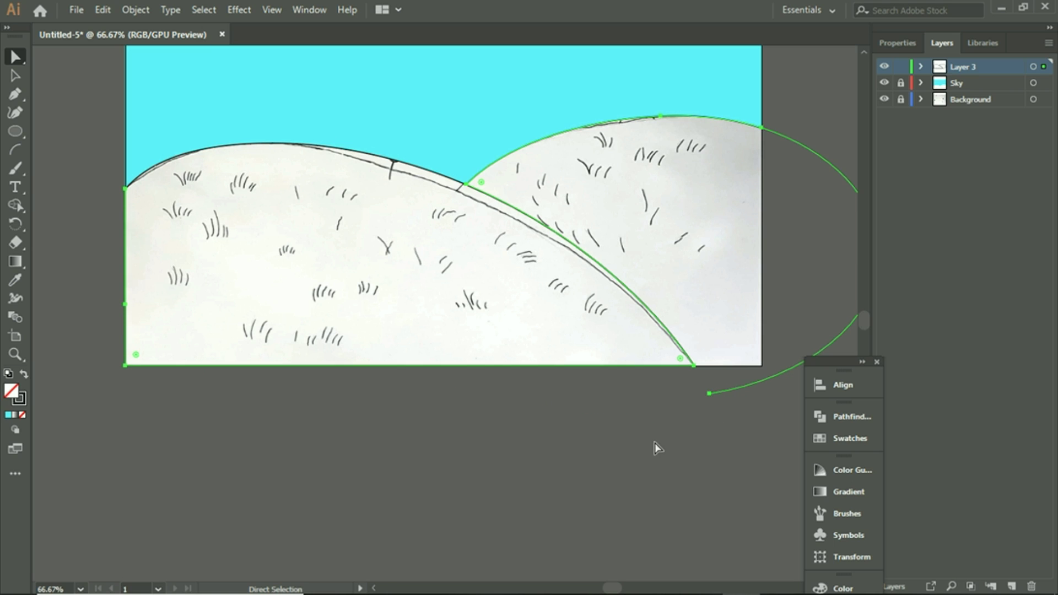
Step: Snap the outer path's lower end anchor to the left hill's bottom-right corner at X 9.83 in, Y 8.5 in, and level its handle
scroll(721, 424, up, 2)
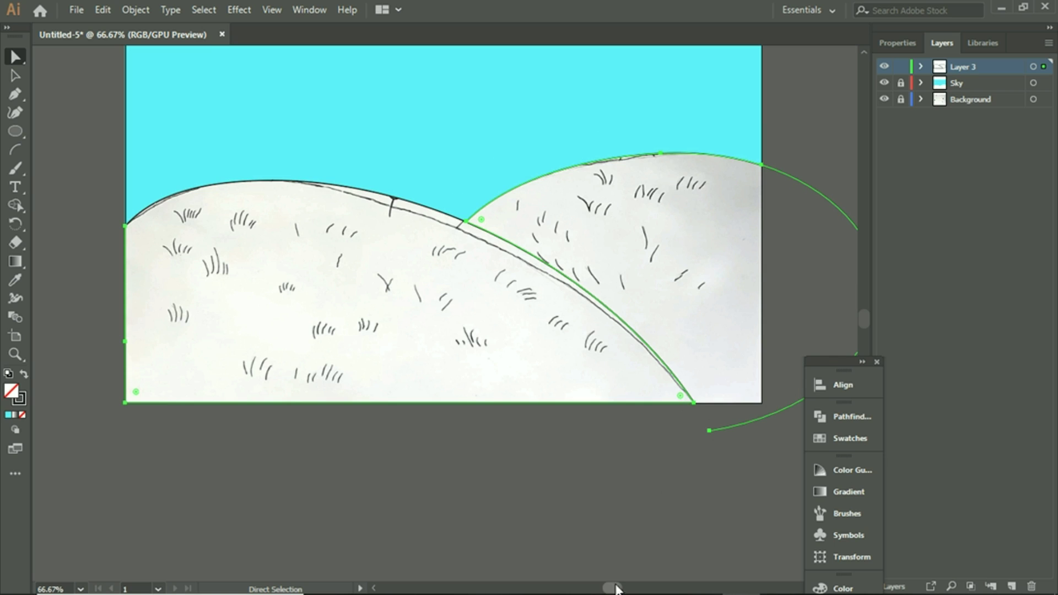
scroll(609, 586, right, 3)
mouse_move(550, 435)
mouse_down()
mouse_move(534, 408)
mouse_move(543, 432)
mouse_up()
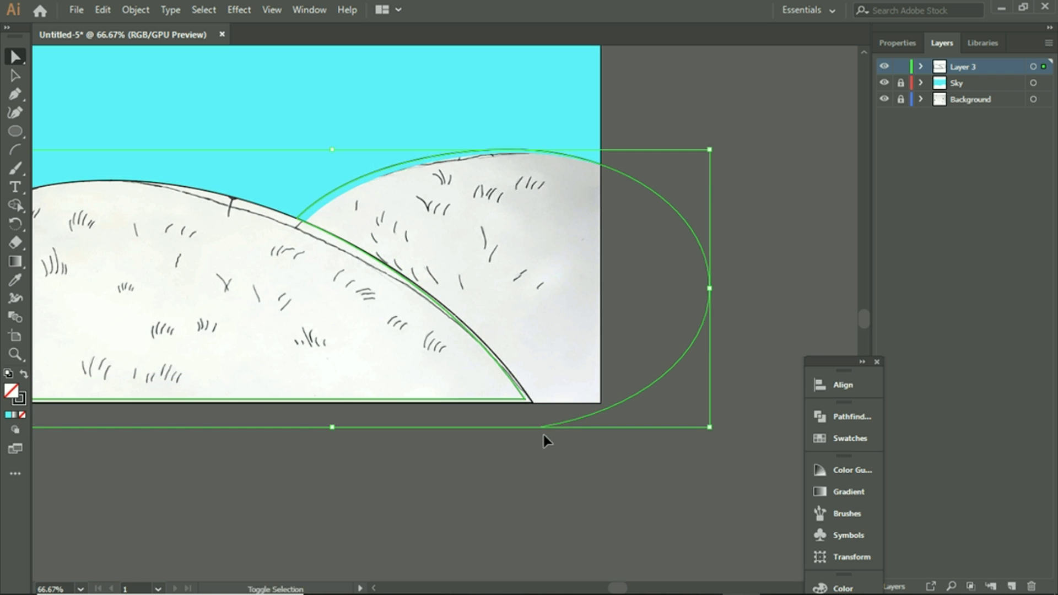
key(a)
click(549, 432)
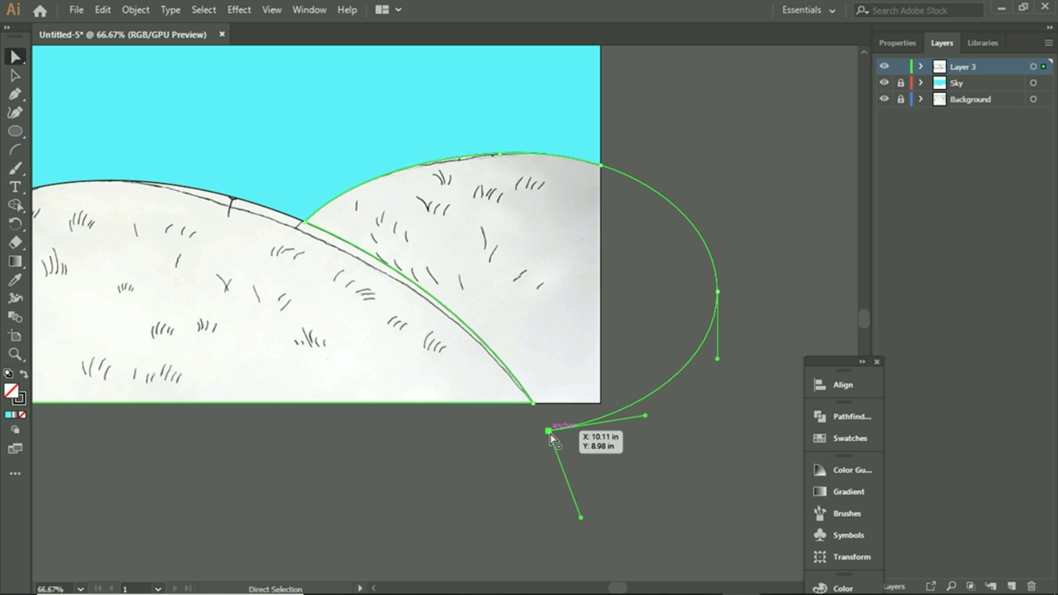
drag(549, 434, 534, 408)
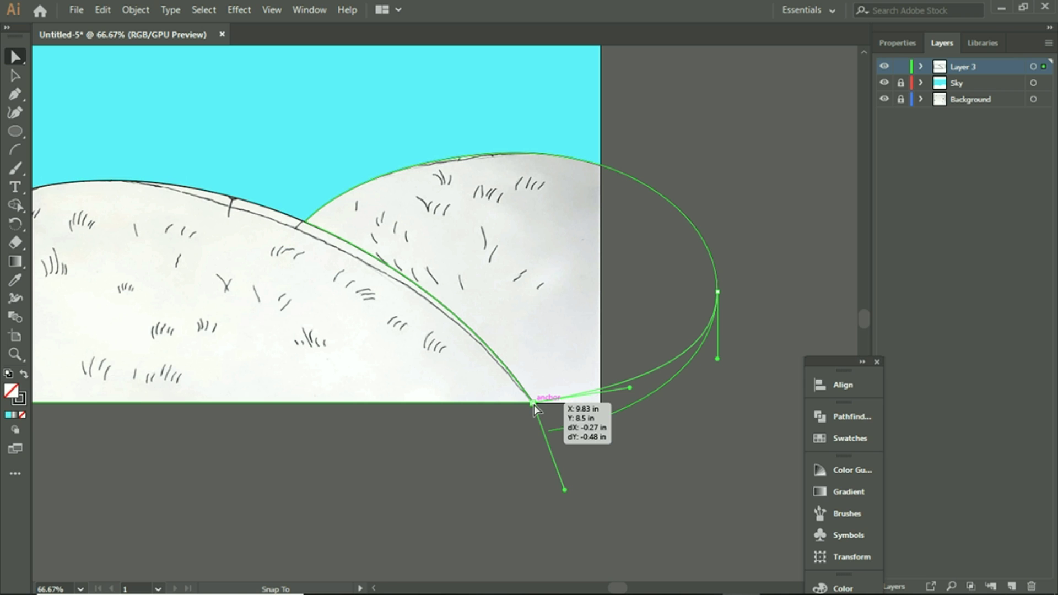
drag(535, 406, 534, 407)
mouse_move(632, 389)
mouse_down()
mouse_move(633, 419)
mouse_move(647, 403)
mouse_up()
click(718, 292)
drag(696, 302, 600, 339)
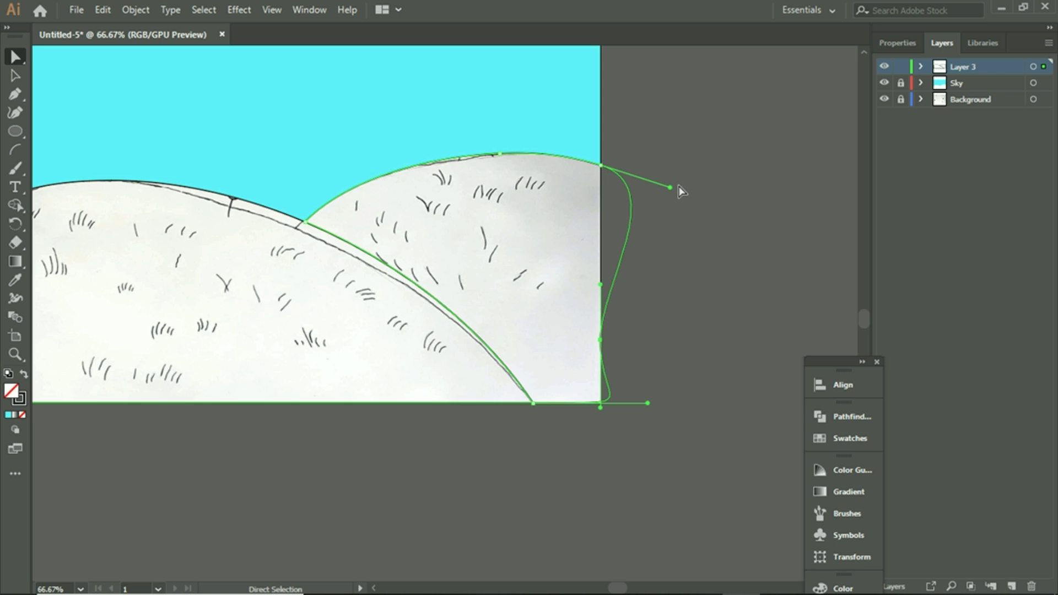
drag(670, 187, 618, 185)
click(601, 164)
key(v)
key(ctrl+z)
Step: Pull the outer path's right anchor onto the artboard edge, and delete it and the slope segment, keeping only the right hill's crest curve
drag(720, 293, 601, 347)
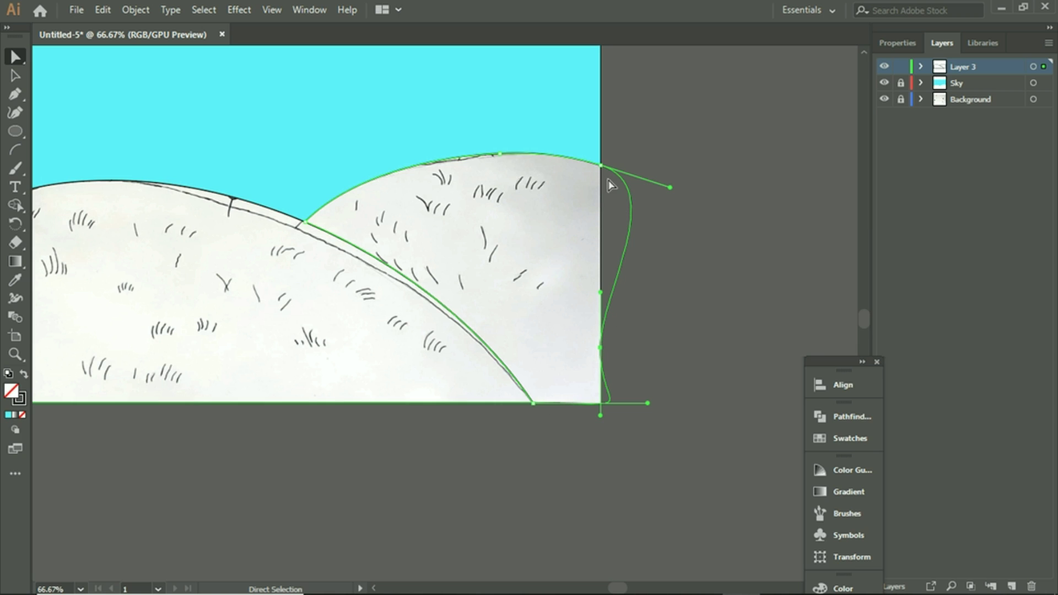
click(602, 164)
click(534, 404)
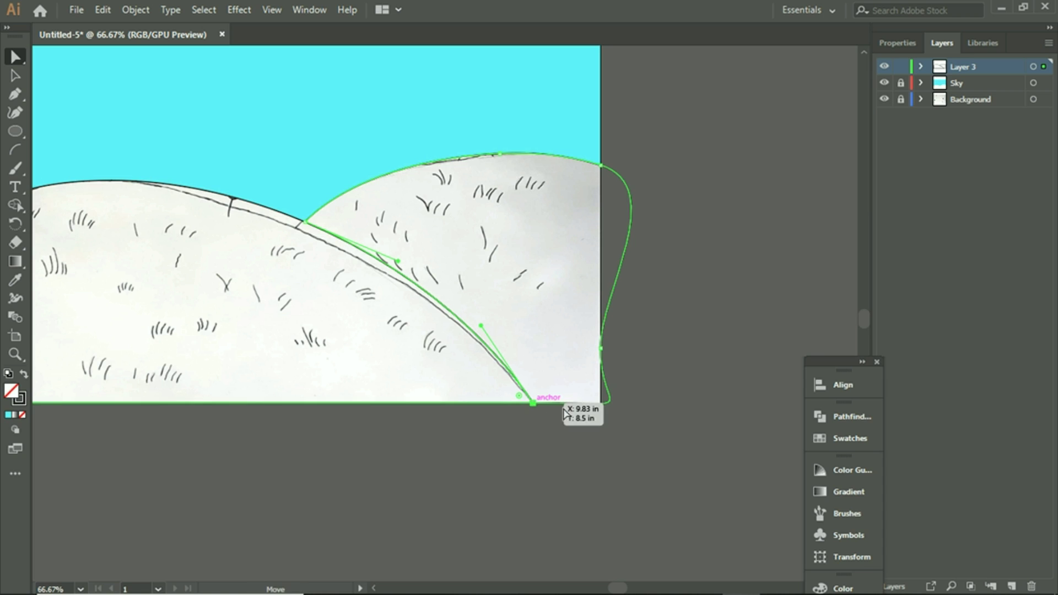
click(534, 404)
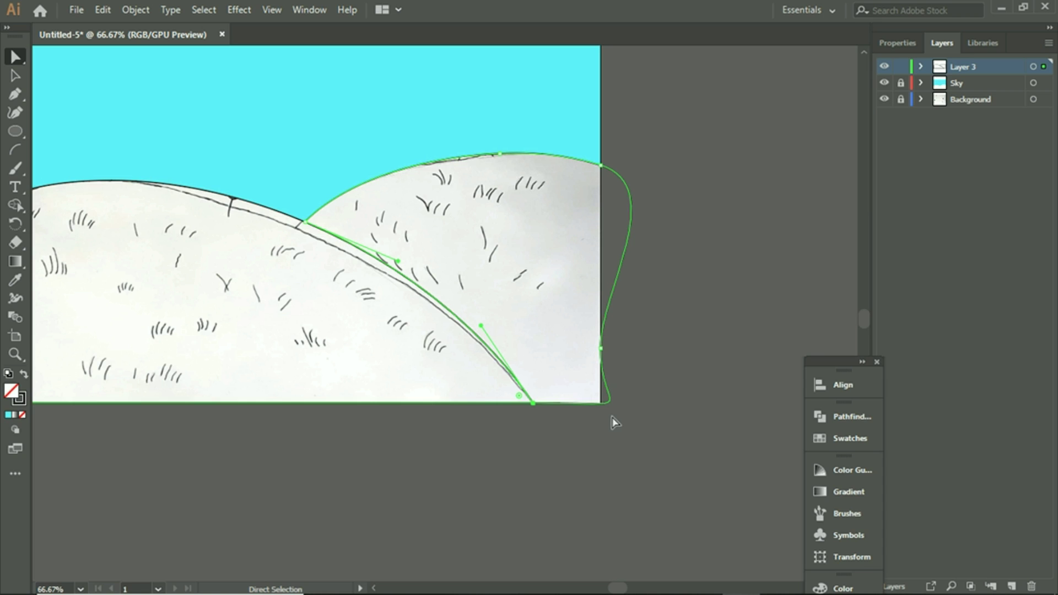
click(570, 408)
click(580, 224)
click(599, 349)
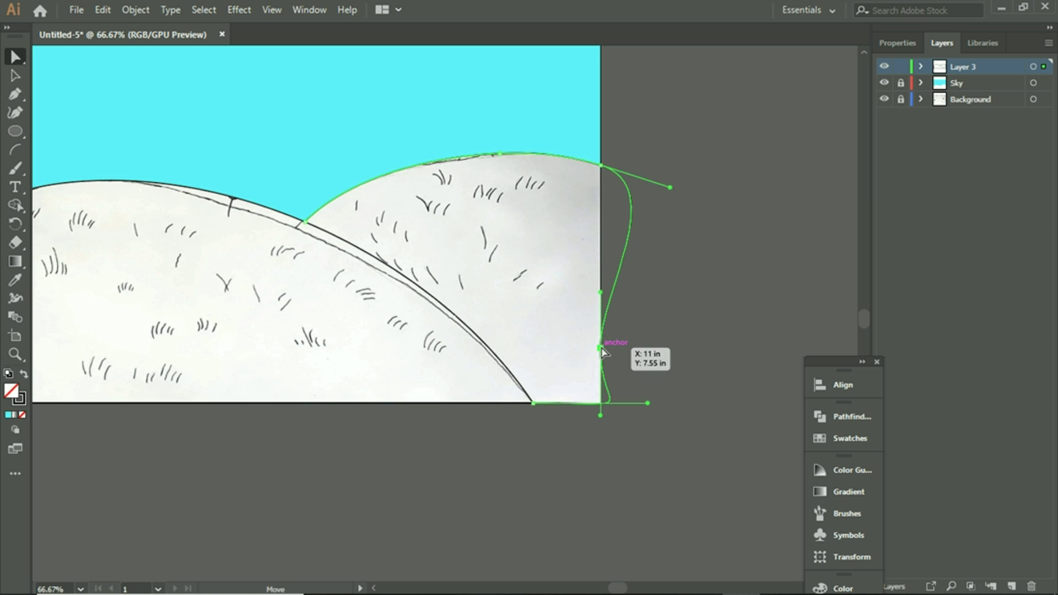
key(Delete)
click(713, 360)
Step: Extend the right hill's crest with the Pen tool down the artboard's right edge and along the bottom to the left hill's corner
scroll(714, 360, up, 2)
scroll(714, 359, up, 1)
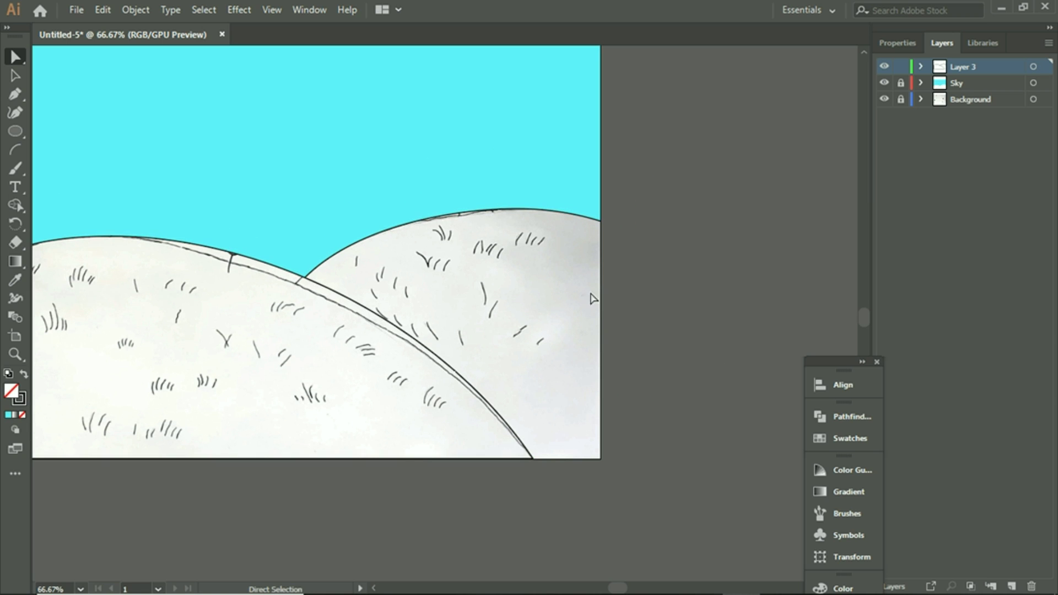
click(15, 94)
click(600, 221)
click(601, 459)
click(533, 459)
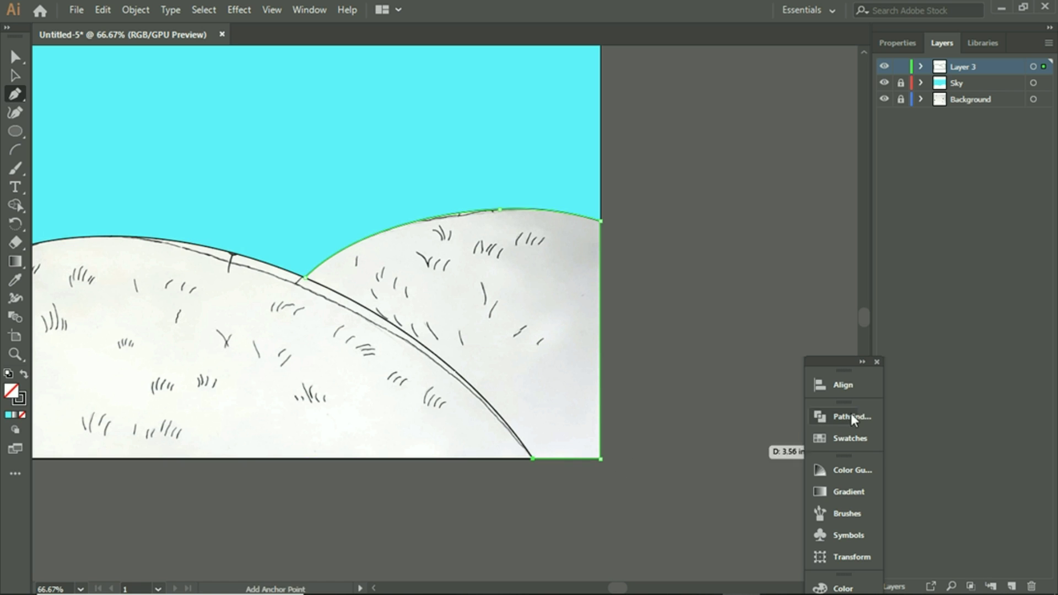
Step: Deselect the right hill's path and select the left hill's path briefly to check the two outlines
click(15, 56)
click(11, 76)
click(727, 280)
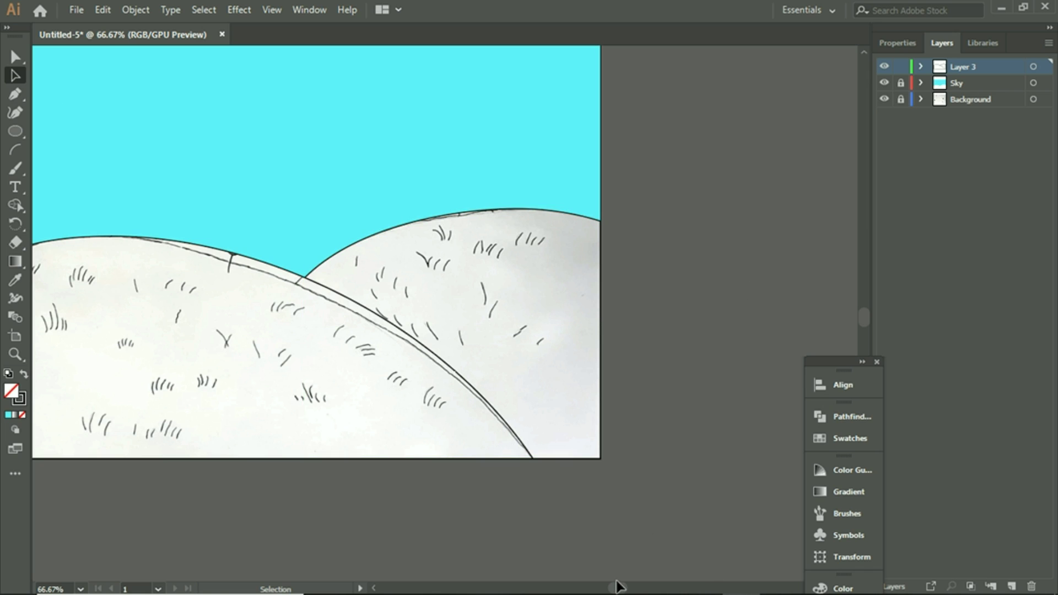
scroll(614, 586, left, 3)
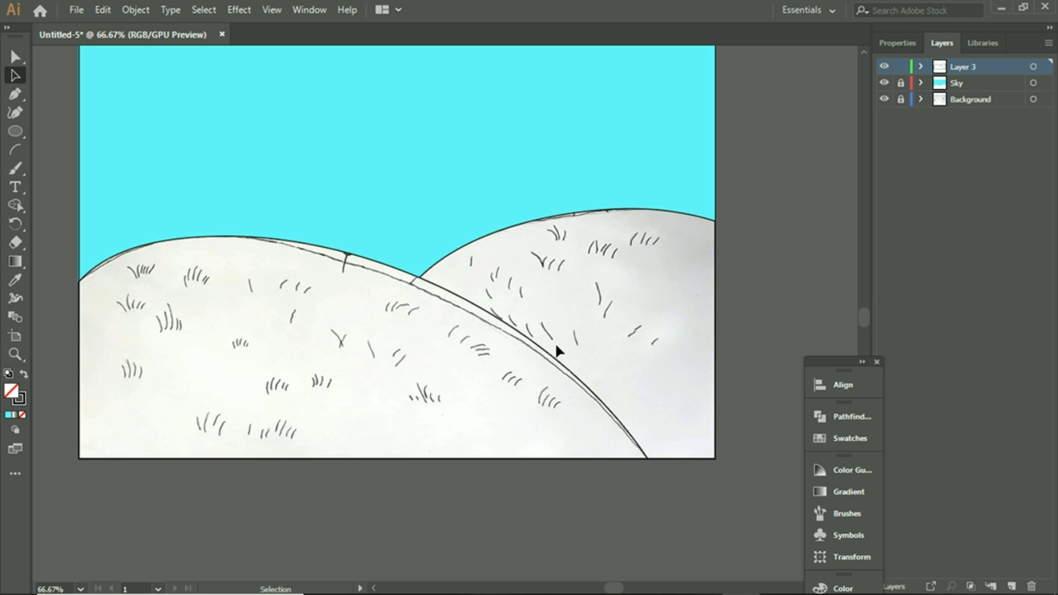
click(10, 100)
click(15, 75)
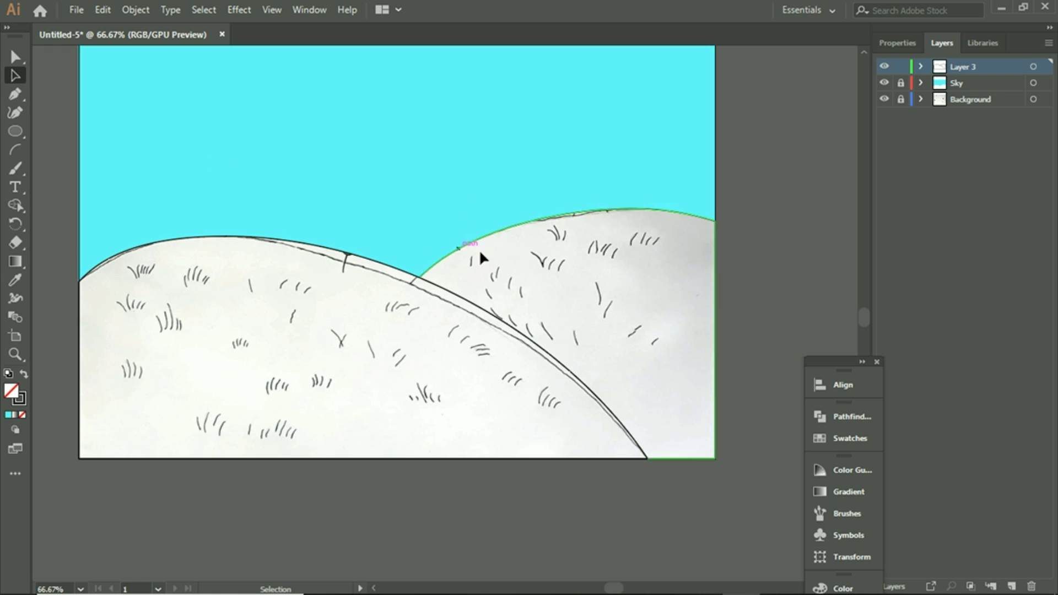
click(495, 316)
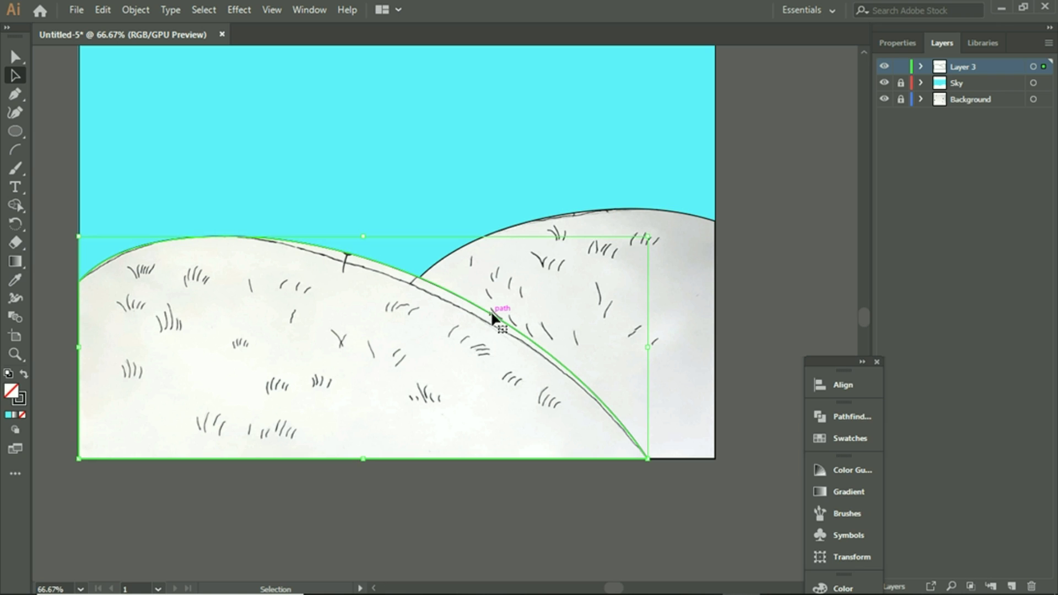
click(810, 309)
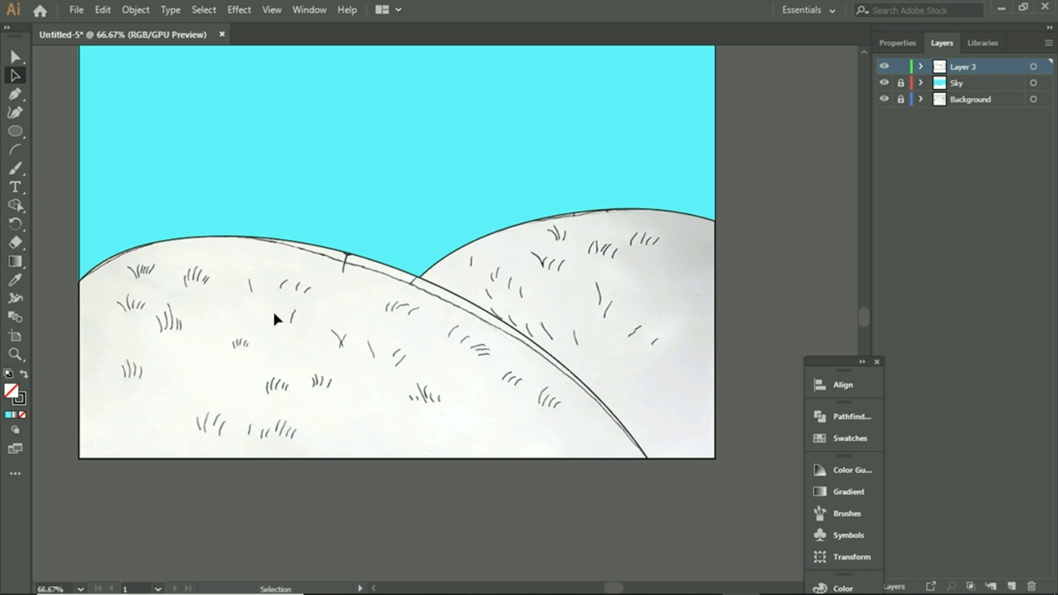
Step: Hide the Sky layer to expose the sketch and select the left hill's path for anchor editing
click(884, 83)
scroll(449, 292, up, 3)
click(409, 349)
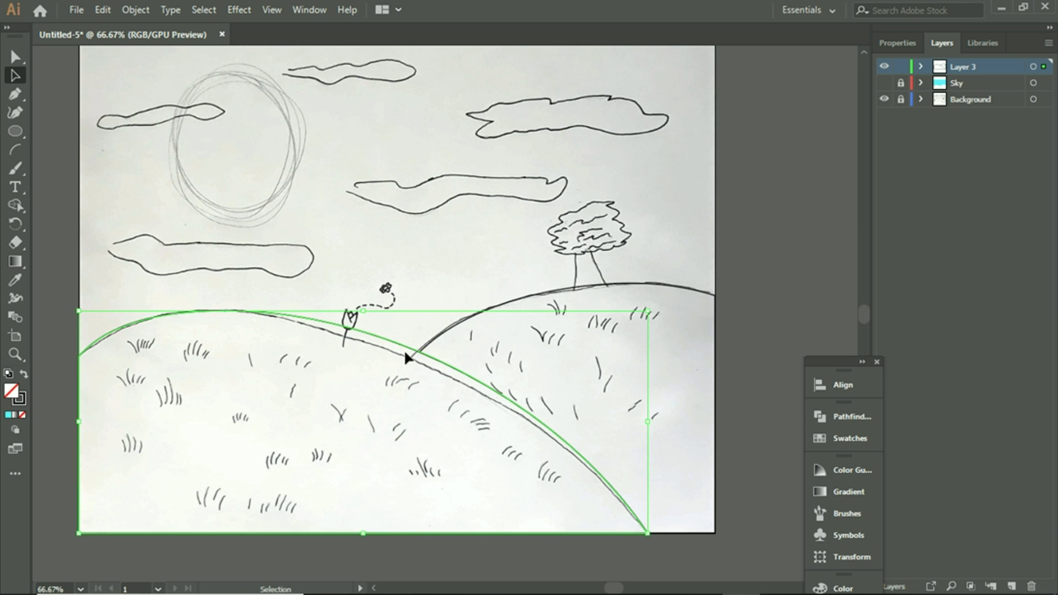
key(a)
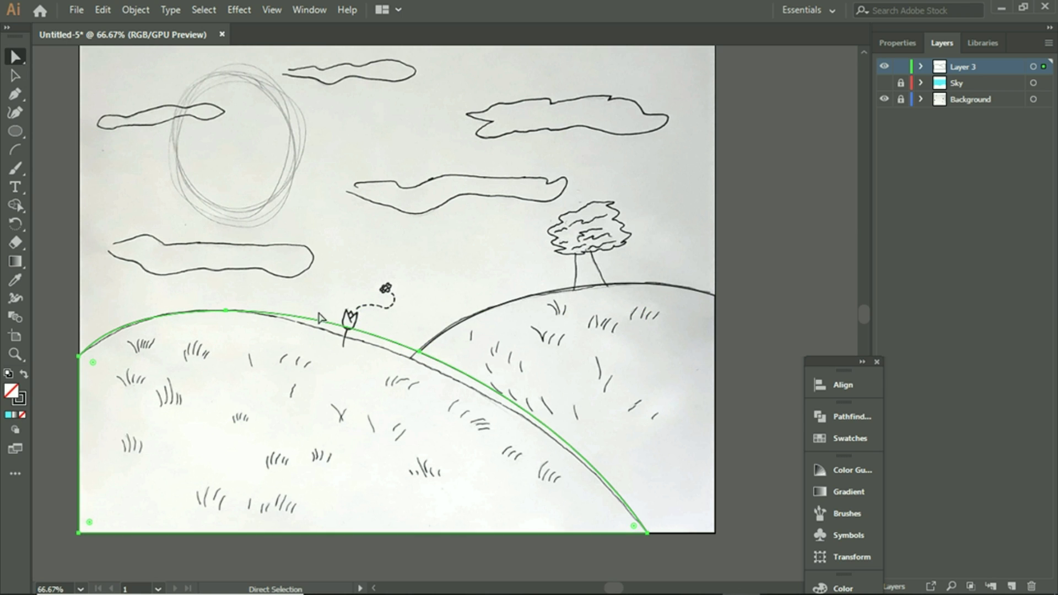
Step: Shift the left hill's top anchor slightly left, lengthen its right handle, and lower the hills' meeting point onto the sketched slope
click(226, 310)
mouse_move(289, 311)
mouse_down()
mouse_move(301, 302)
mouse_move(301, 311)
mouse_up()
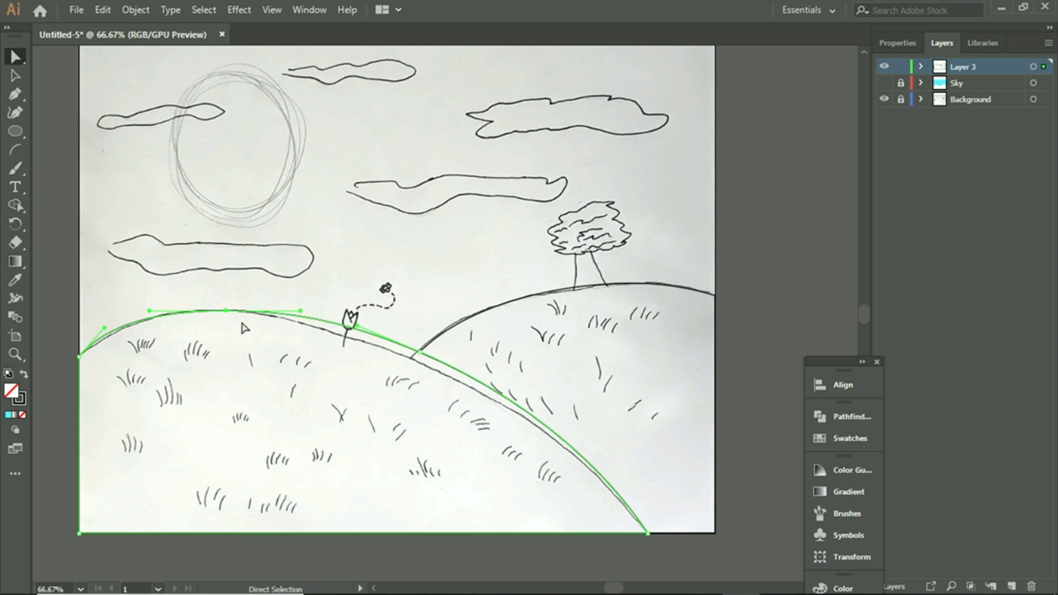
mouse_move(226, 310)
mouse_down()
mouse_move(195, 321)
mouse_move(216, 311)
mouse_up()
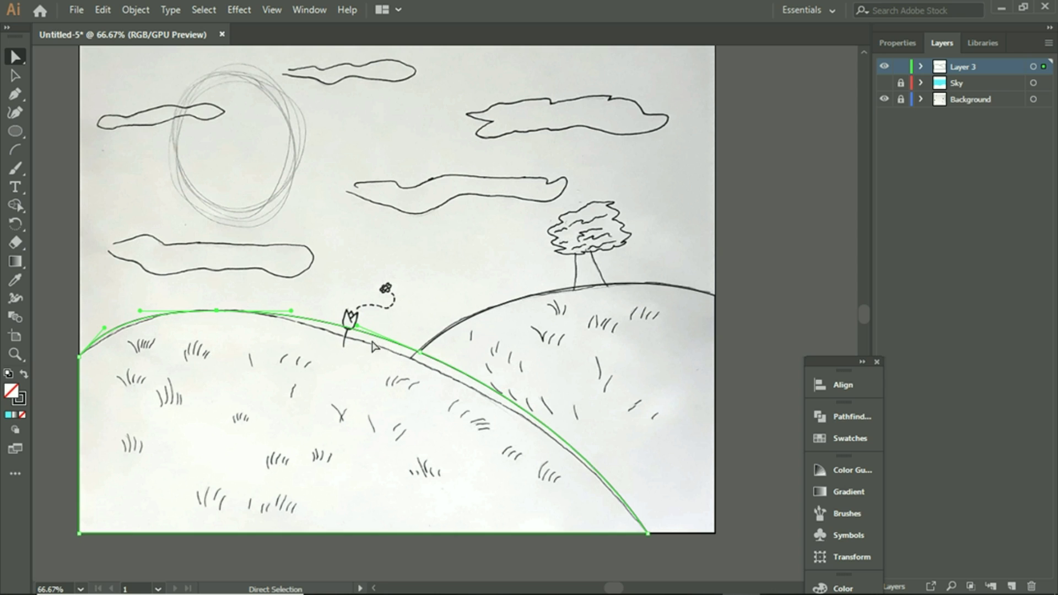
drag(415, 352, 415, 366)
click(419, 354)
click(411, 407)
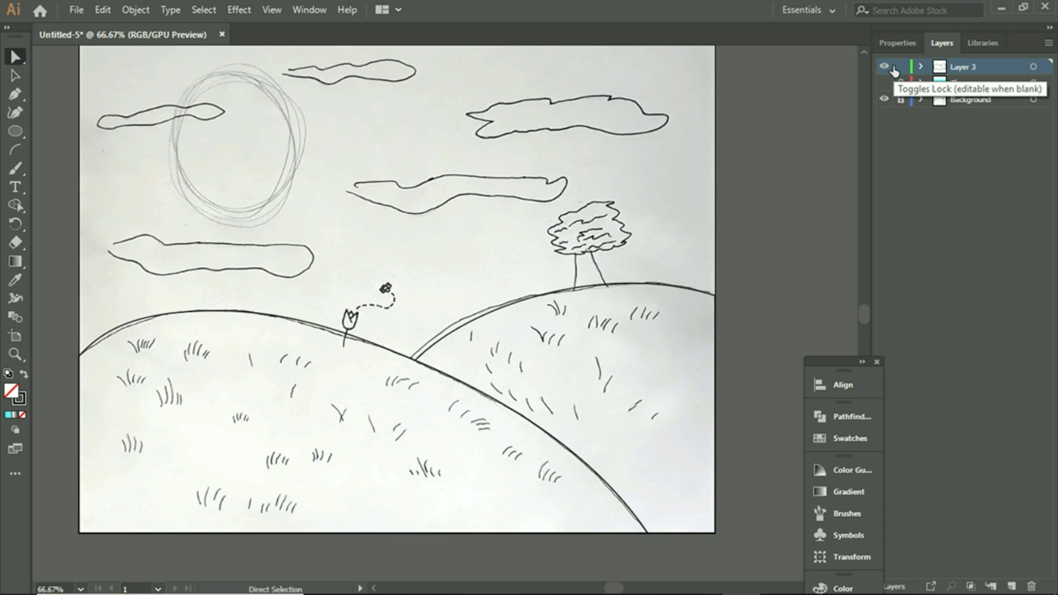
Step: Rename Layer 3 as Hills
double_click(964, 65)
double_click(975, 64)
drag(981, 66, 951, 66)
key(BackSpace)
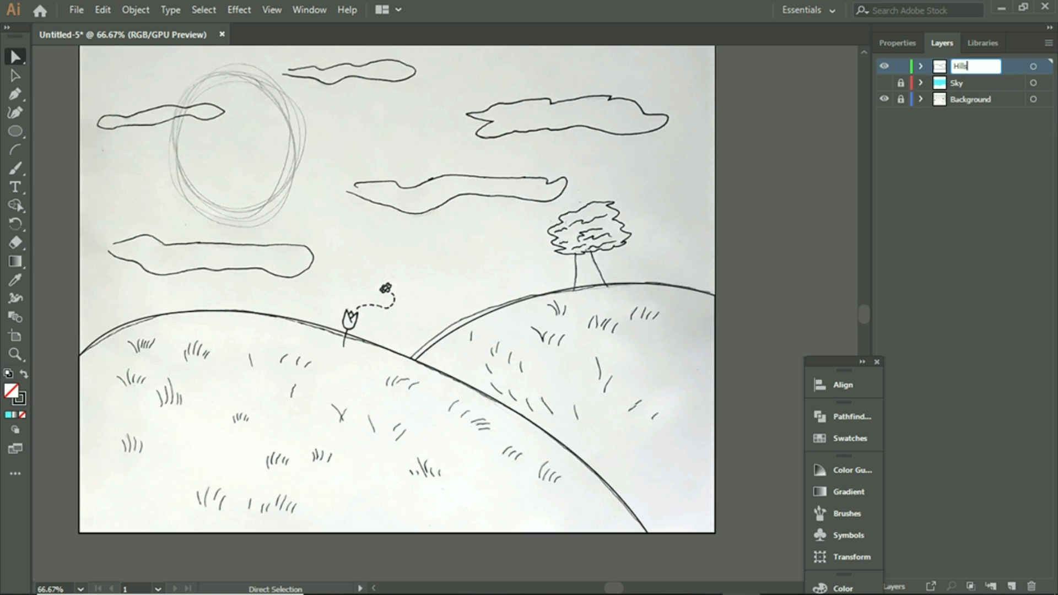
click(1018, 158)
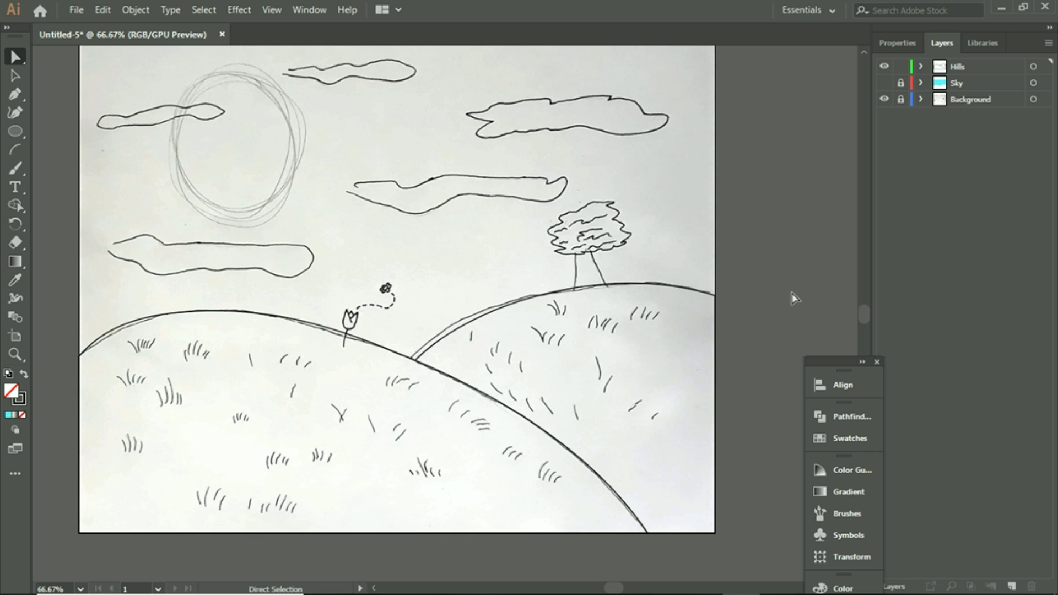
Step: Add a new layer named Grass above the Hills layer, and lock the Hills layer
click(884, 83)
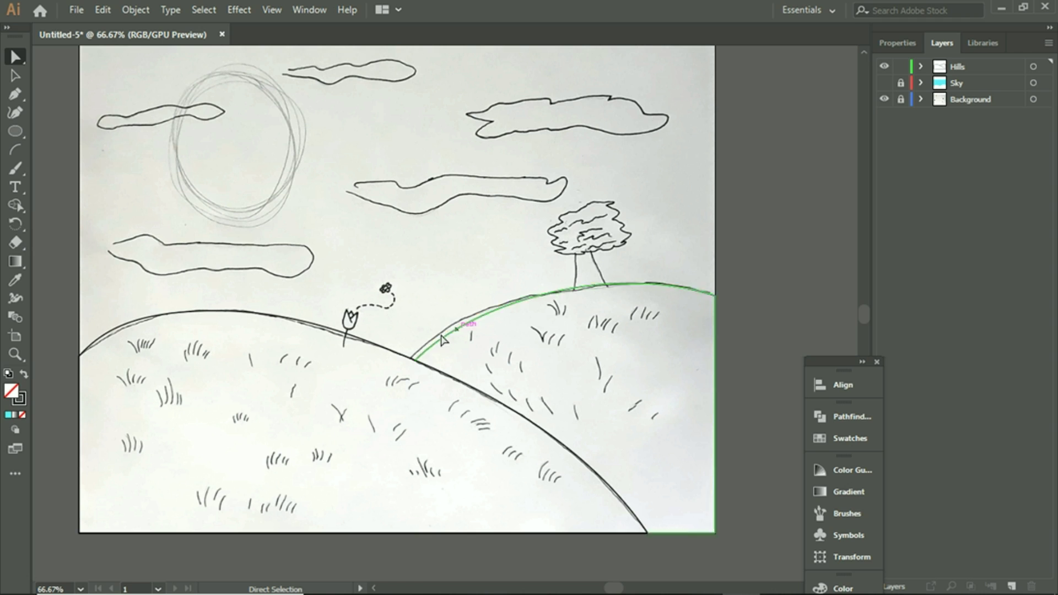
click(901, 82)
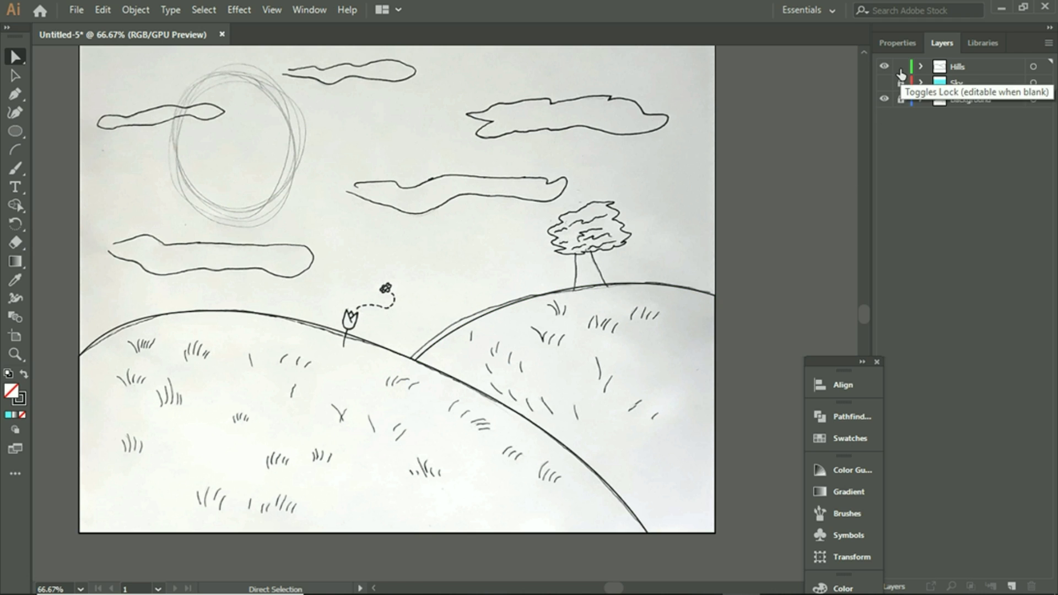
click(1010, 587)
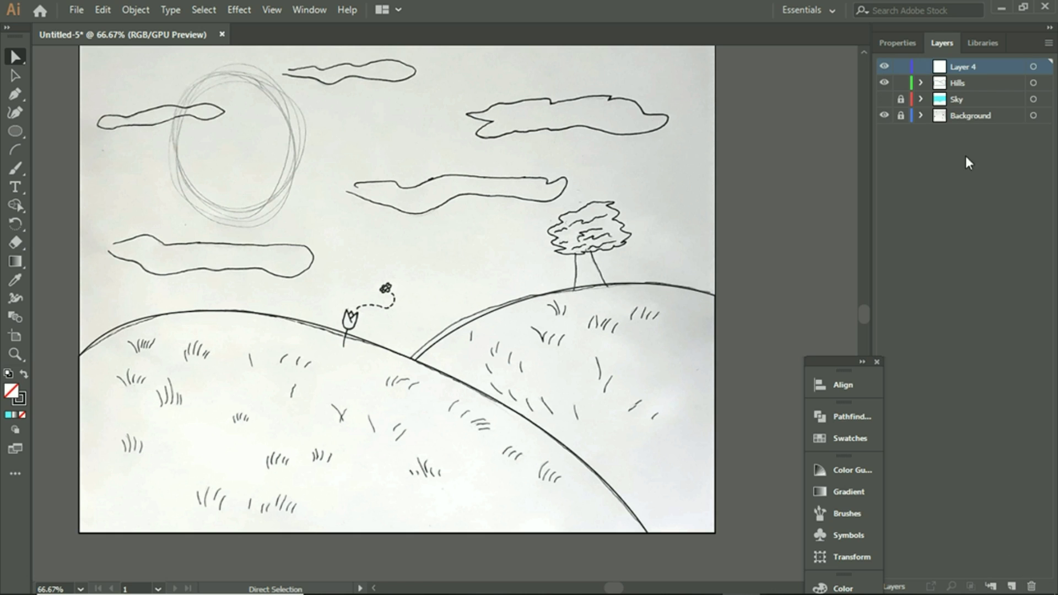
double_click(963, 67)
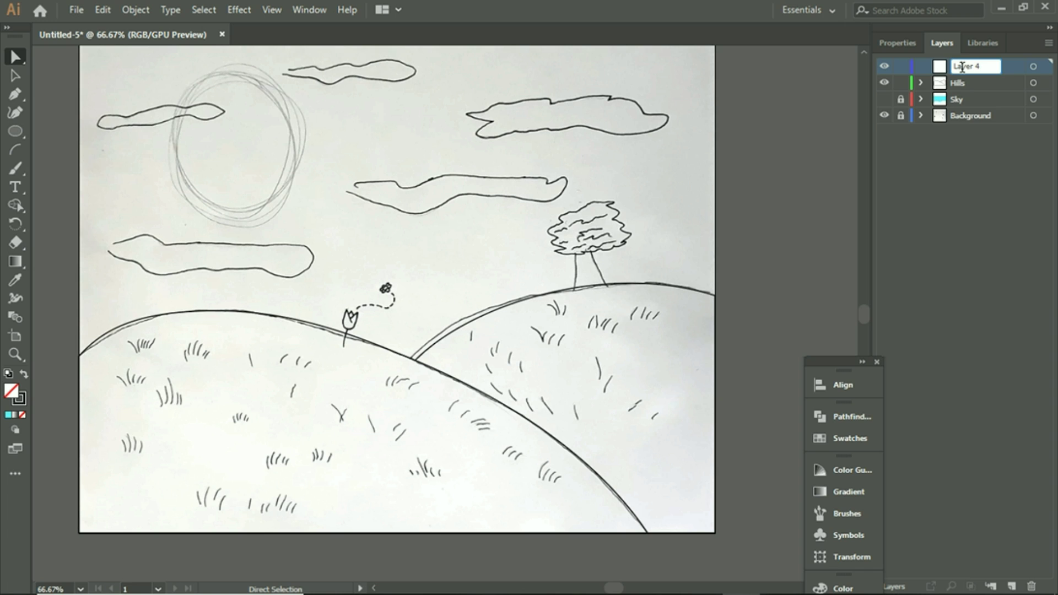
key(ctrl+a)
click(899, 84)
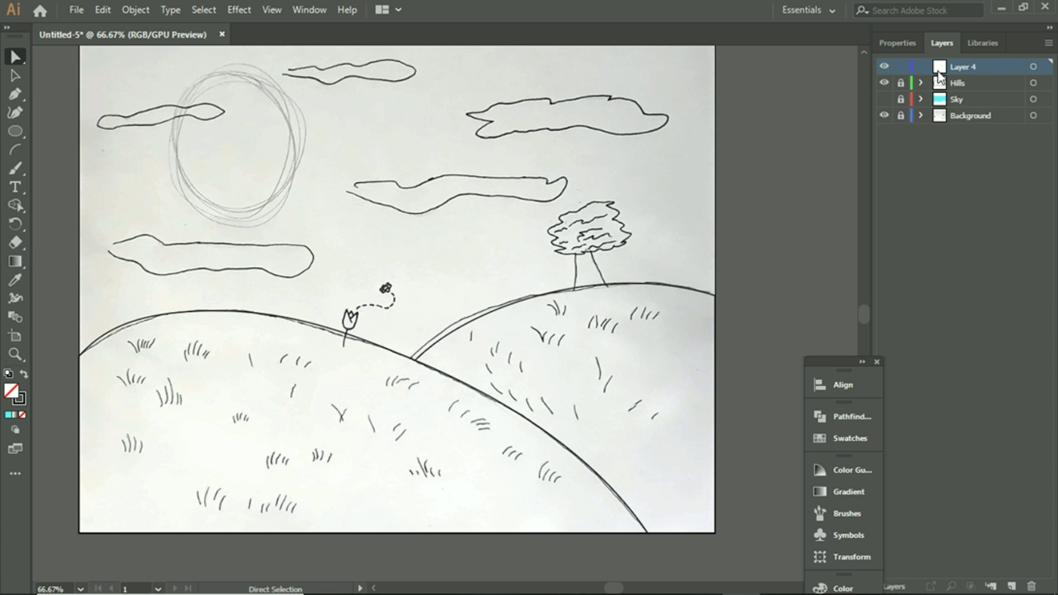
double_click(955, 65)
key(BackSpace)
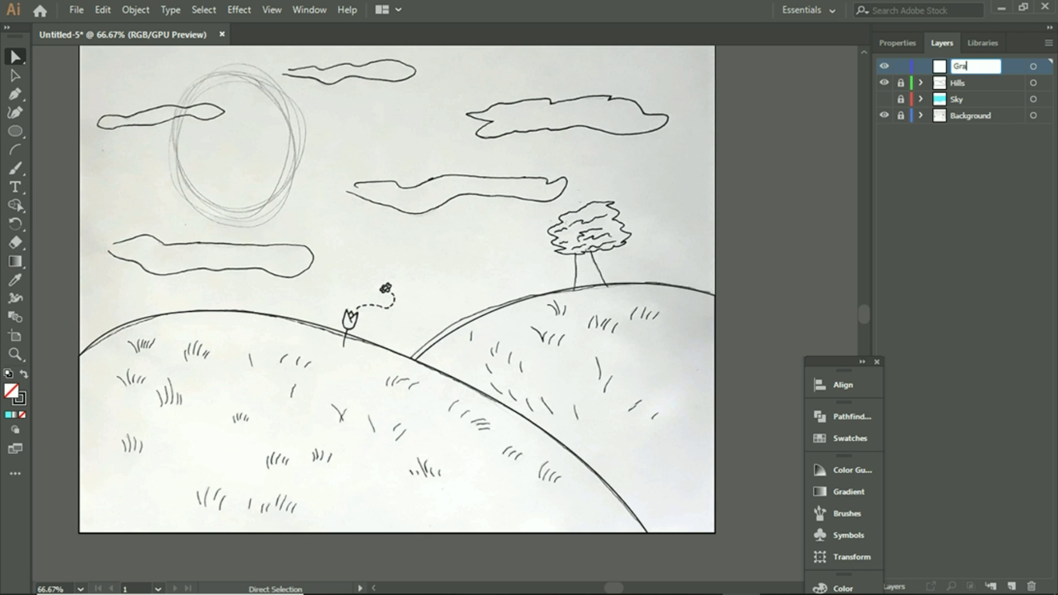
click(1002, 257)
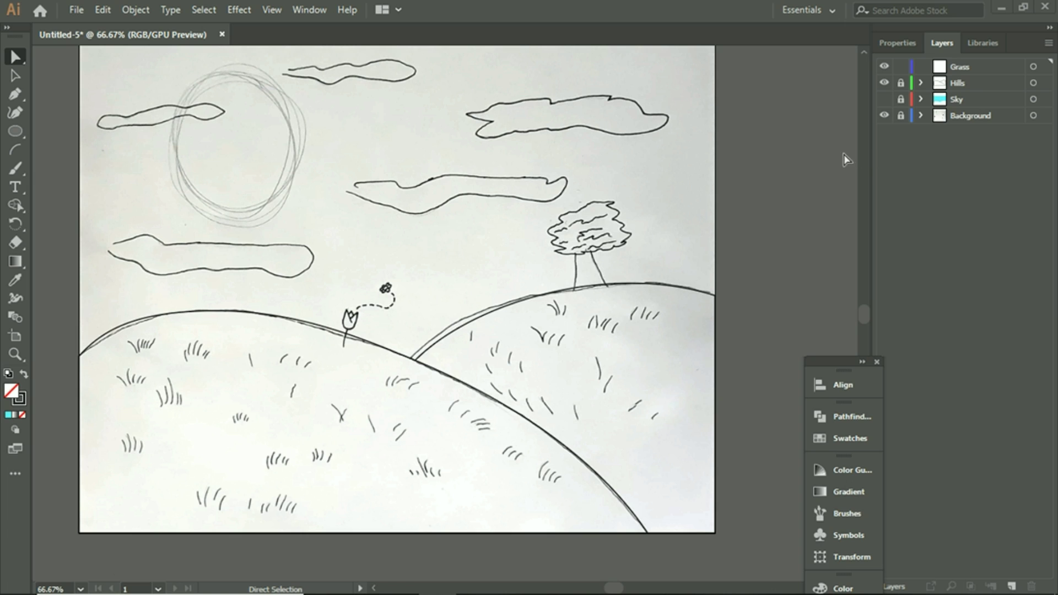
Step: Make Grass the active layer and set the Pencil tool's stroke to light green
click(939, 69)
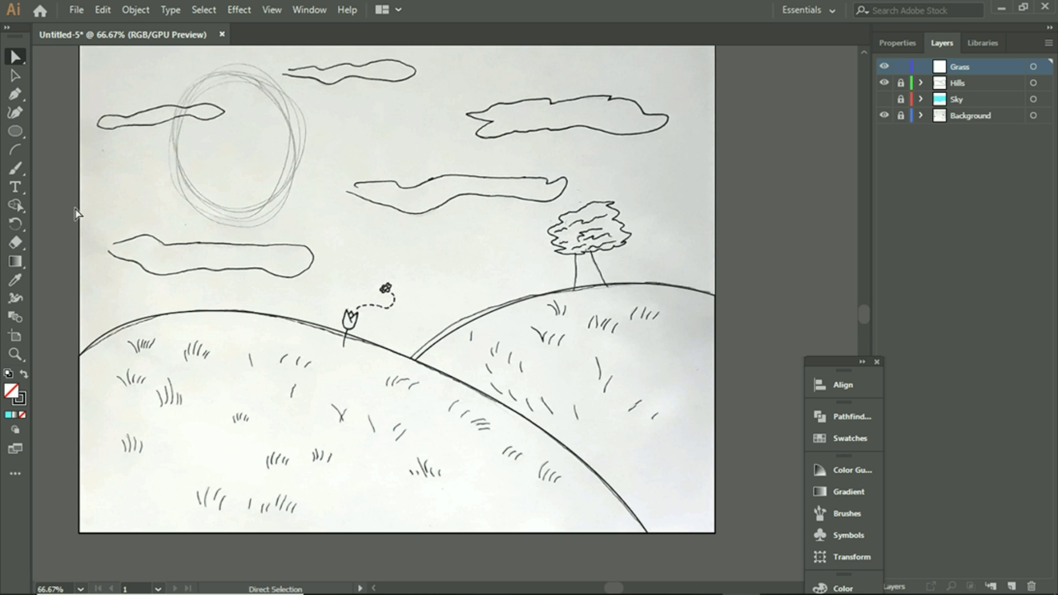
mouse_move(14, 168)
mouse_down()
mouse_move(90, 227)
mouse_move(91, 208)
mouse_up()
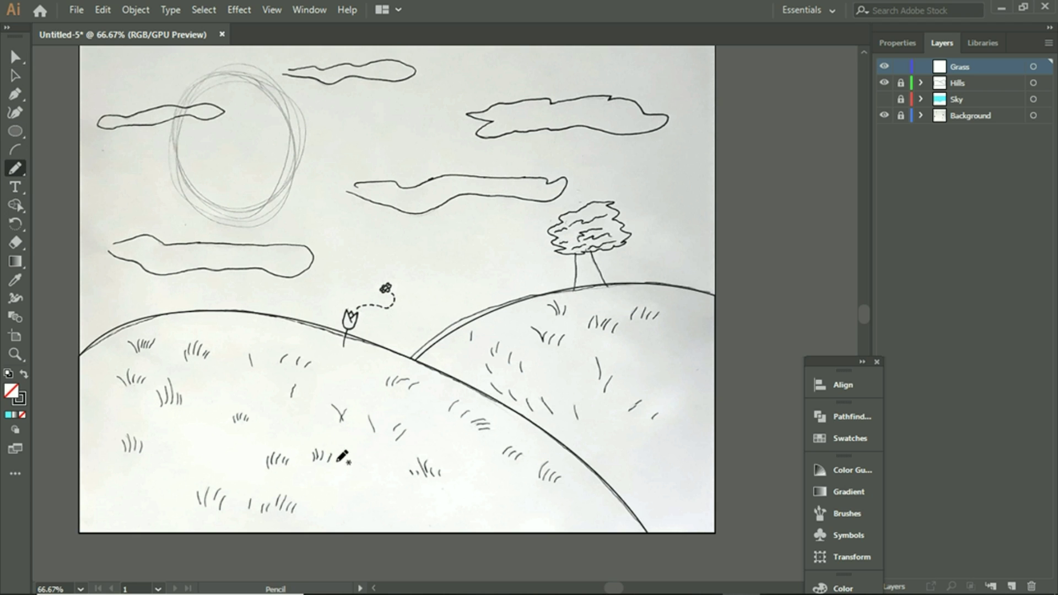
click(898, 43)
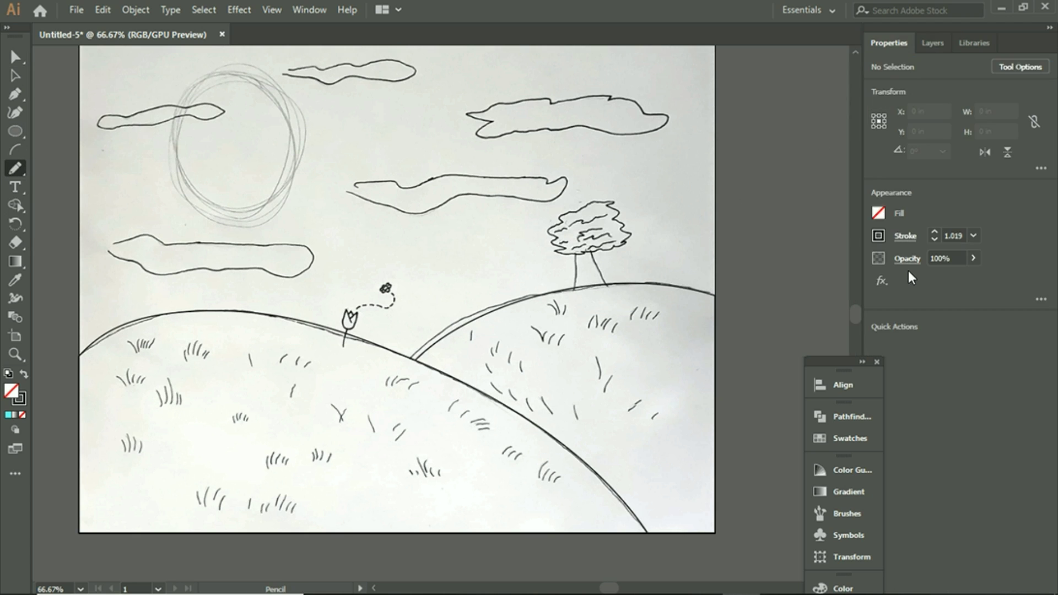
click(880, 237)
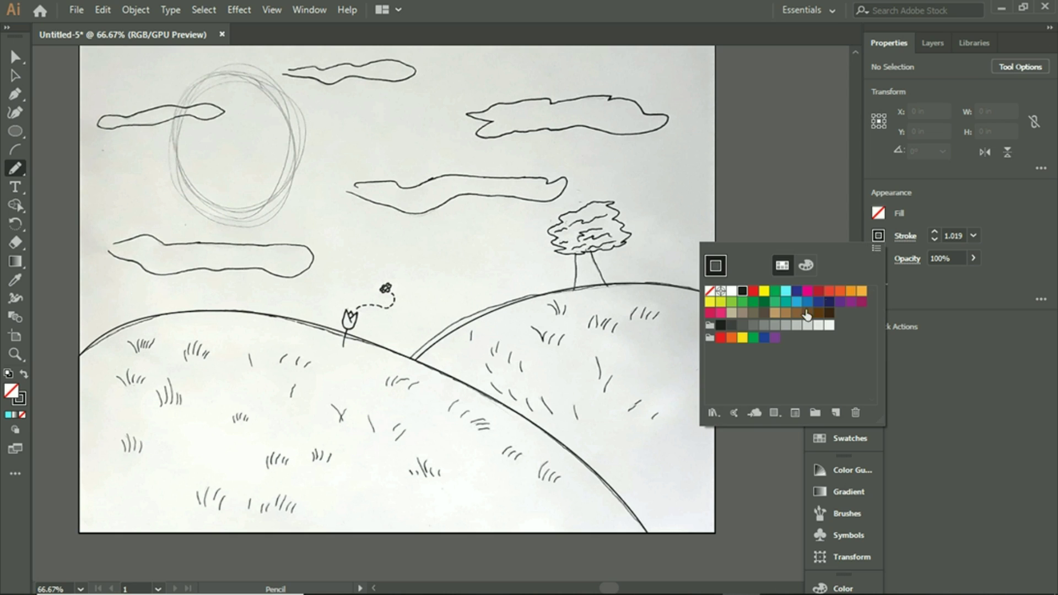
click(731, 301)
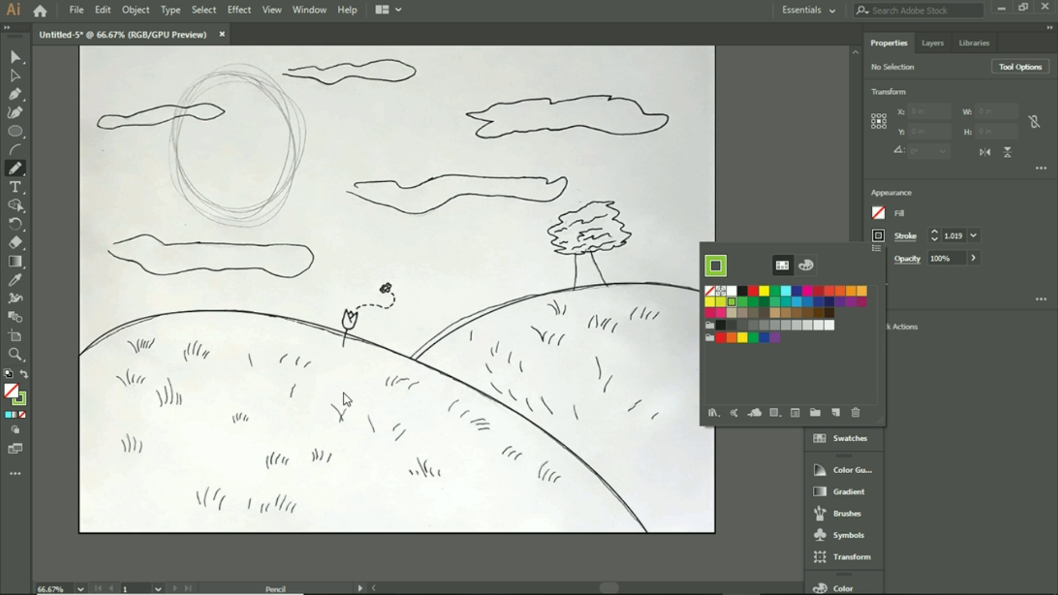
click(347, 406)
drag(340, 423, 345, 413)
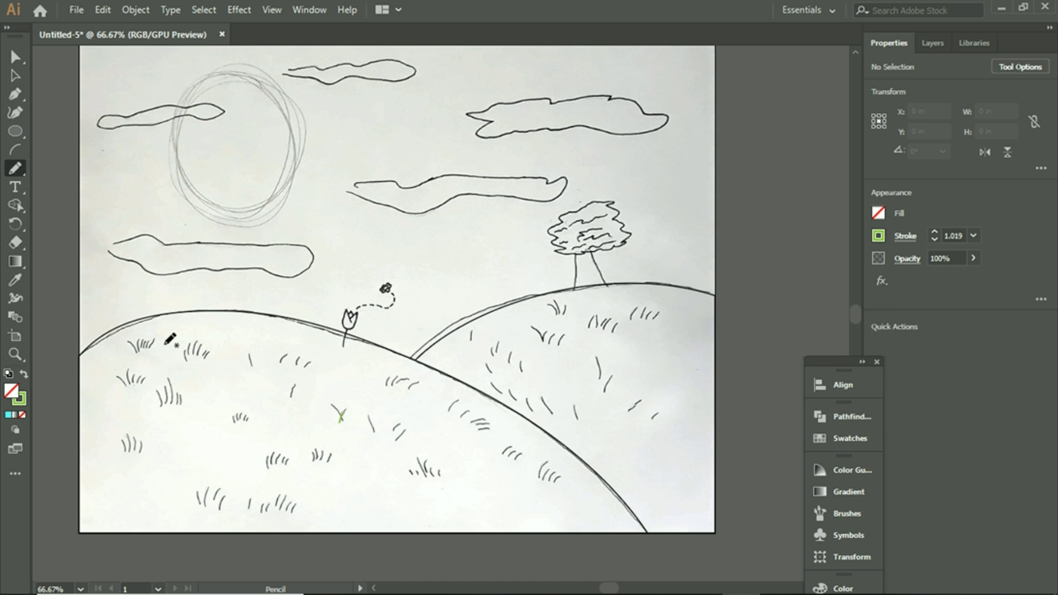
drag(241, 466, 329, 330)
drag(308, 452, 470, 395)
drag(457, 426, 504, 428)
drag(390, 484, 478, 468)
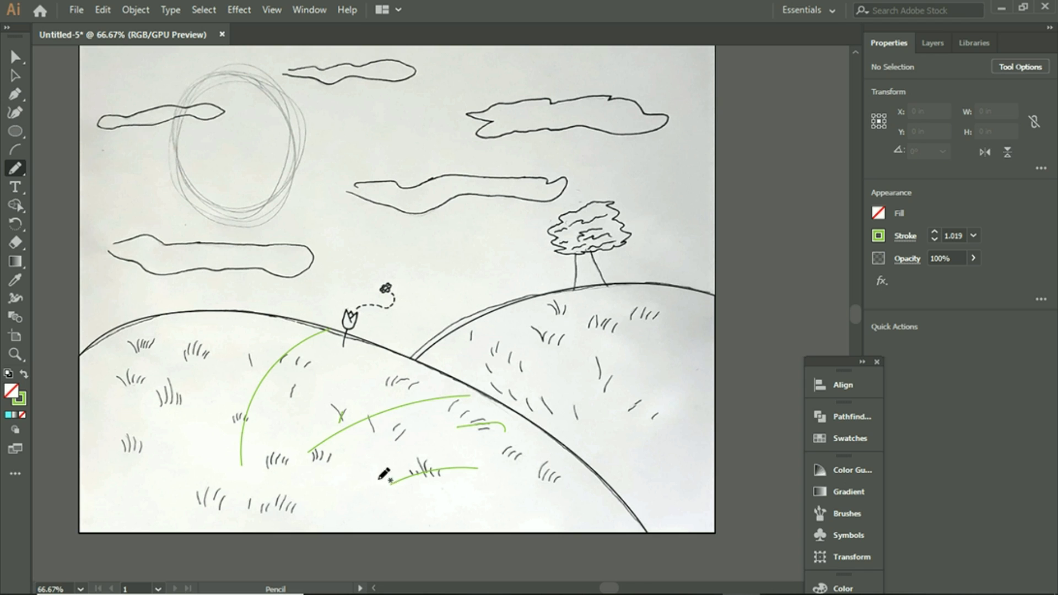
key(ctrl+z)
key(ctrl+z)
key(ctrl+z)
key(ctrl+z)
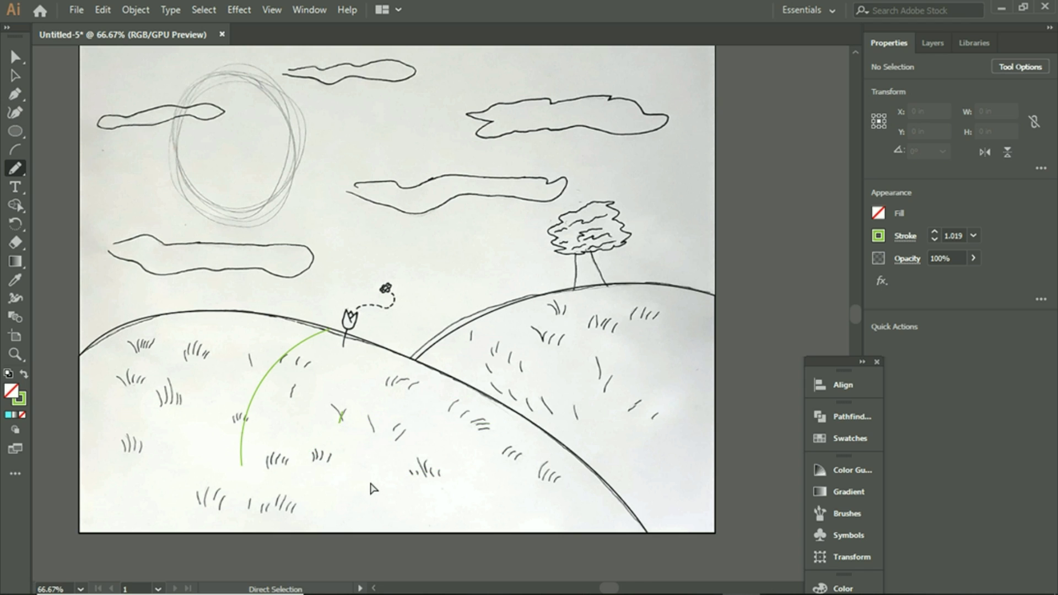
key(ctrl+z)
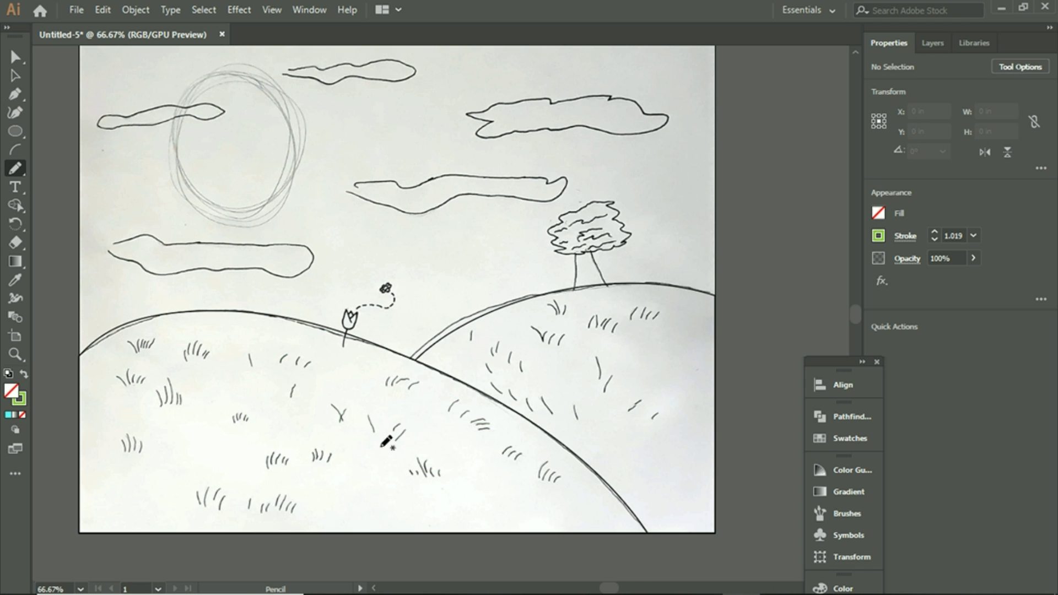
Step: Trace the second grass tuft below the left hill's crest and the scattered blades beside it with the Pencil tool
key(z)
click(378, 389)
click(366, 350)
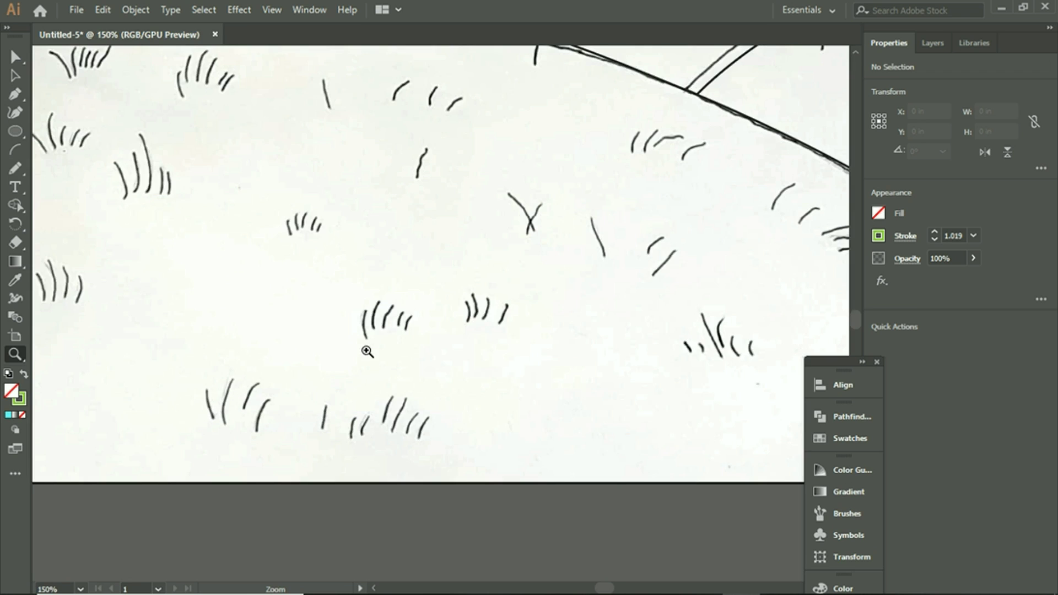
scroll(374, 353, up, 2)
scroll(379, 366, up, 2)
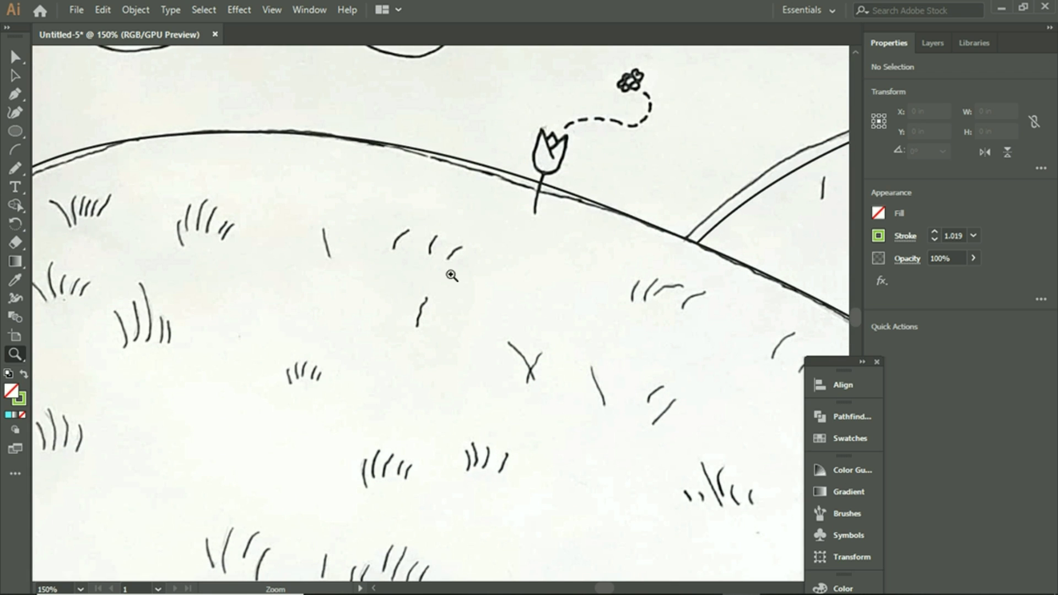
click(14, 168)
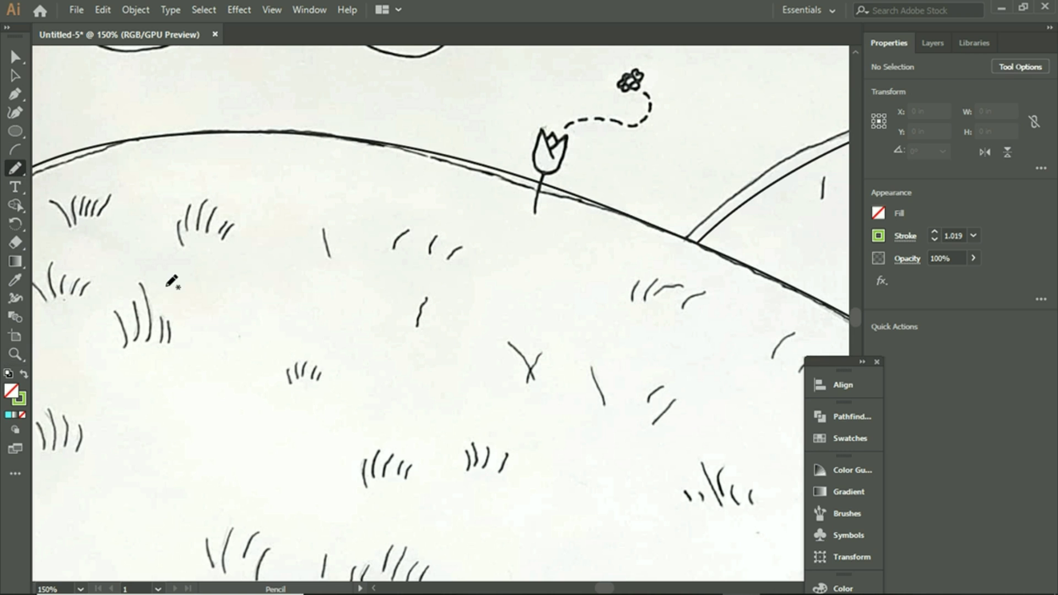
mouse_move(181, 243)
mouse_down()
mouse_move(177, 221)
mouse_move(225, 195)
mouse_up()
mouse_move(209, 233)
mouse_down()
mouse_move(229, 209)
mouse_move(246, 225)
mouse_up()
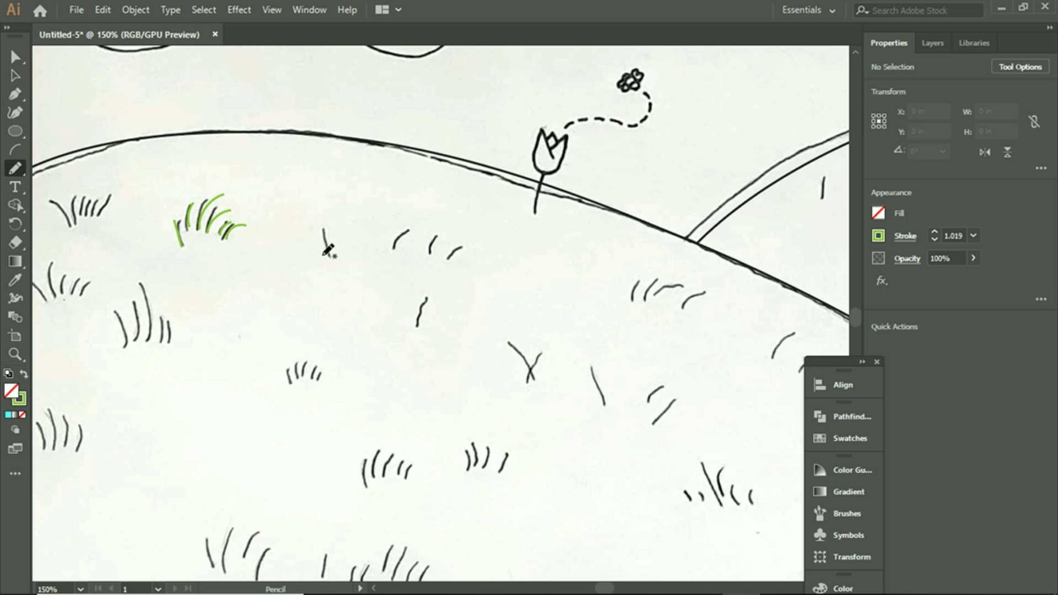
mouse_move(331, 256)
mouse_down()
mouse_move(330, 223)
mouse_move(416, 227)
mouse_move(464, 246)
mouse_up()
drag(423, 326, 427, 298)
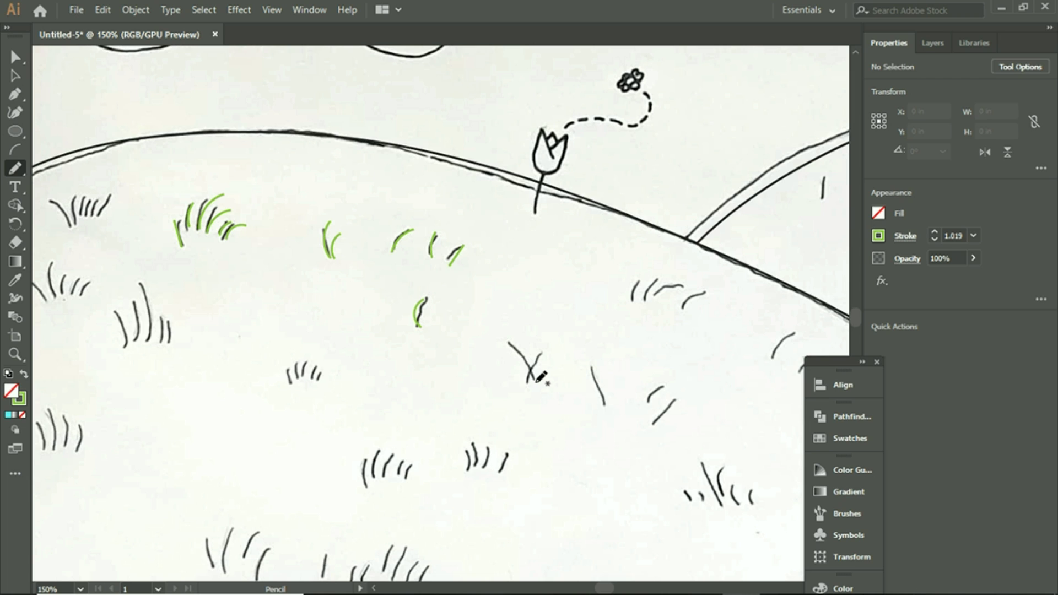
Step: Trace the crossed blades, the single slanted blade and the small grass clusters on the left hill's right slope
mouse_move(508, 344)
mouse_down()
mouse_move(528, 375)
mouse_move(545, 346)
mouse_up()
drag(604, 405, 591, 363)
mouse_move(632, 305)
mouse_down()
mouse_move(661, 270)
mouse_move(690, 280)
mouse_move(683, 306)
mouse_move(724, 287)
mouse_up()
drag(648, 406, 665, 383)
drag(654, 431, 678, 388)
Step: Trace the grass tuft low on the left hill's right side and the four-blade tuft to its left
scroll(694, 453, down, 2)
drag(723, 451, 706, 402)
drag(723, 439, 716, 405)
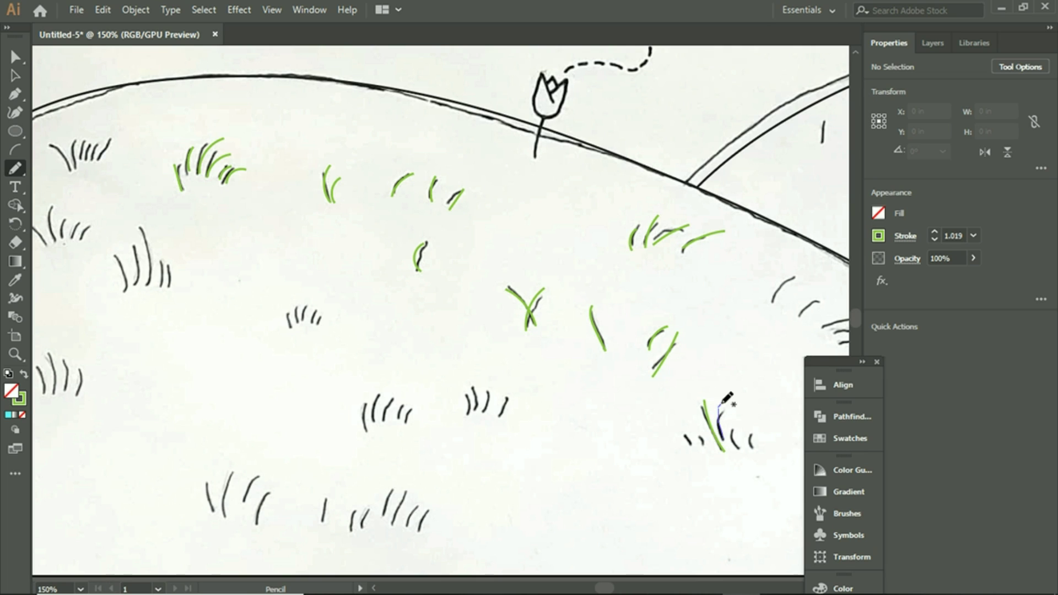
mouse_move(737, 448)
mouse_down()
mouse_move(732, 425)
mouse_move(755, 435)
mouse_move(673, 431)
mouse_up()
mouse_move(499, 417)
mouse_down()
mouse_move(510, 385)
mouse_move(461, 373)
mouse_move(471, 419)
mouse_move(463, 377)
mouse_up()
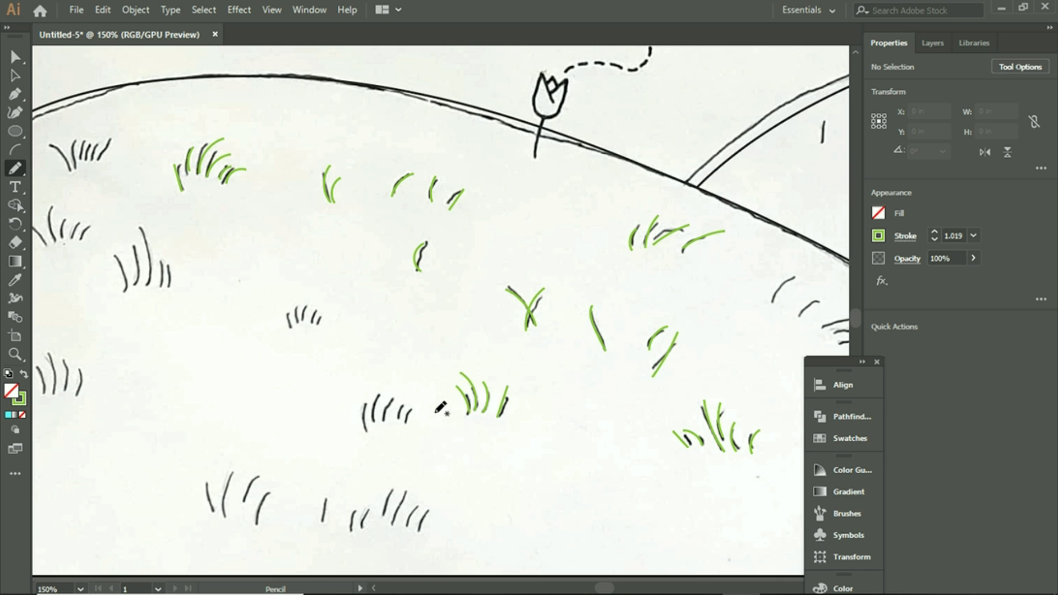
Step: Trace the five-blade tuft low on the left hill and the two rows of blades along its bottom edge
mouse_move(404, 423)
mouse_down()
mouse_move(423, 406)
mouse_move(402, 423)
mouse_move(414, 402)
mouse_move(384, 419)
mouse_move(405, 394)
mouse_move(373, 421)
mouse_move(385, 390)
mouse_up()
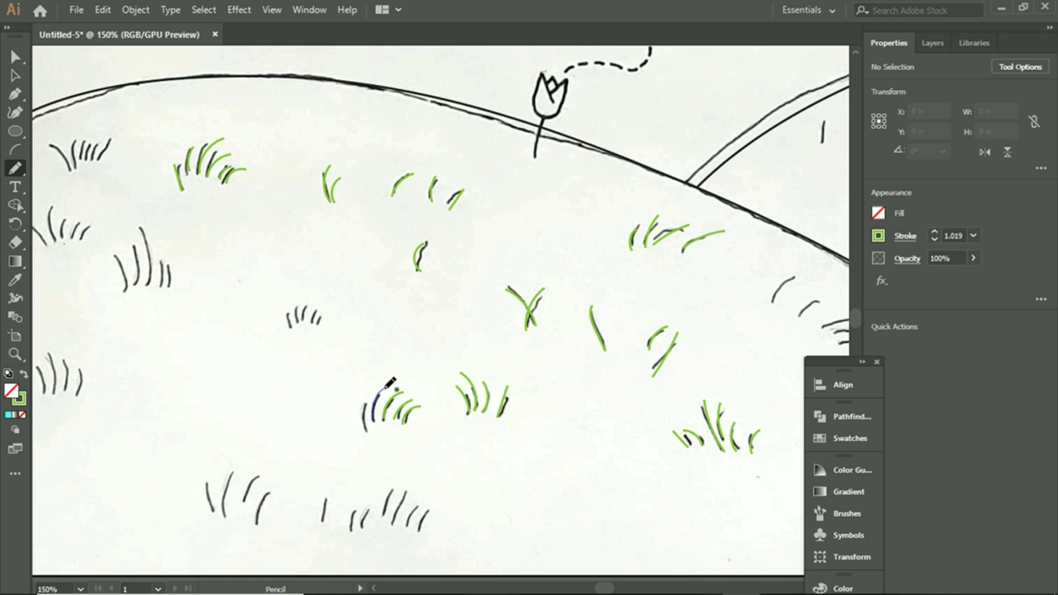
drag(364, 433, 359, 397)
scroll(413, 458, down, 2)
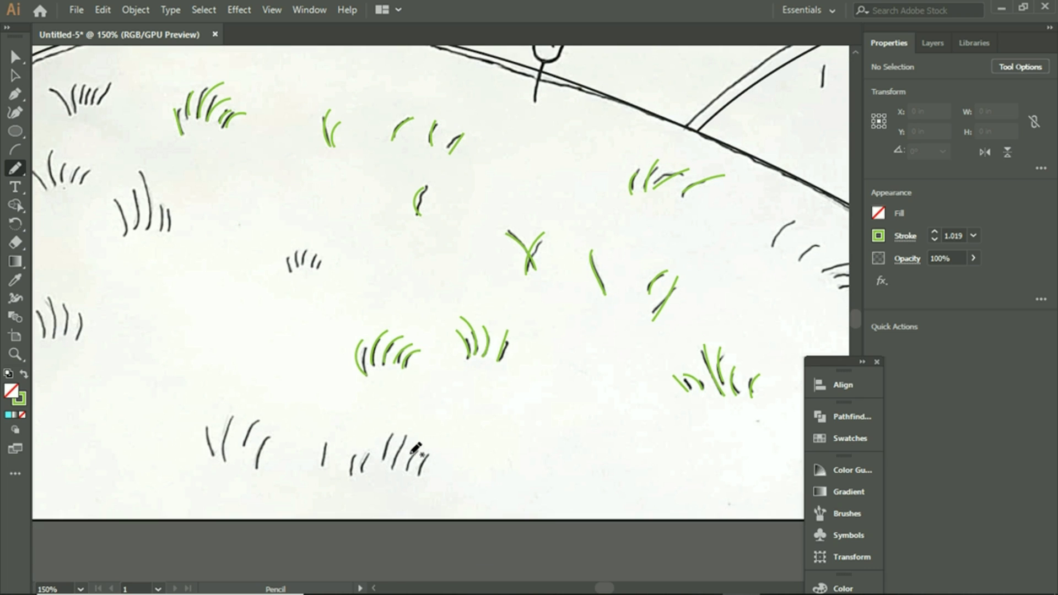
drag(385, 458, 406, 422)
mouse_move(409, 475)
mouse_down()
mouse_move(428, 445)
mouse_move(446, 453)
mouse_up()
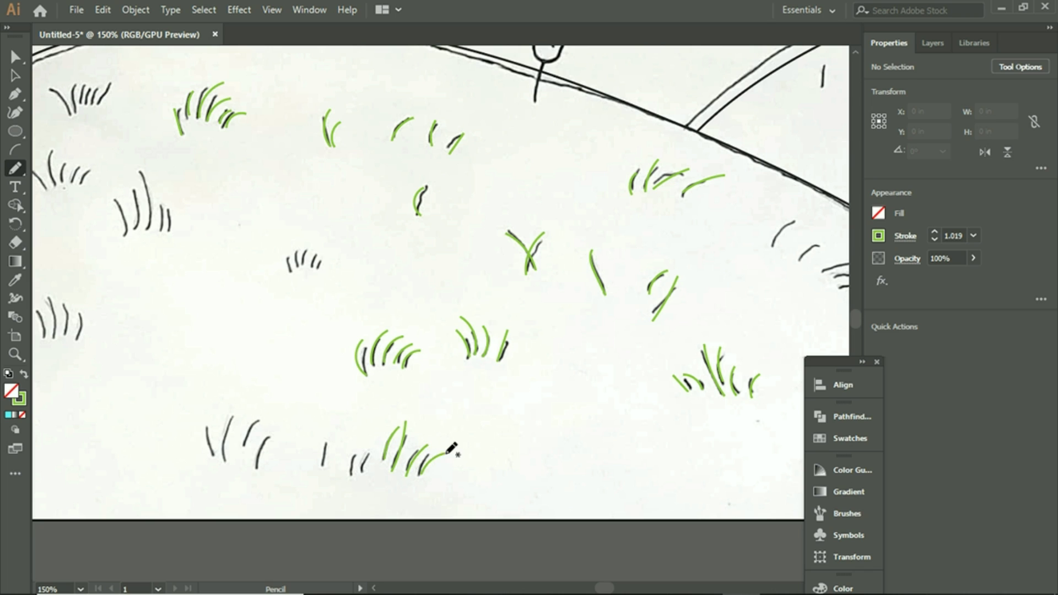
mouse_move(362, 470)
mouse_down()
mouse_move(368, 447)
mouse_move(353, 455)
mouse_move(331, 436)
mouse_up()
mouse_move(258, 467)
mouse_down()
mouse_move(273, 431)
mouse_move(268, 406)
mouse_up()
mouse_move(224, 456)
mouse_down()
mouse_move(232, 413)
mouse_move(213, 405)
mouse_up()
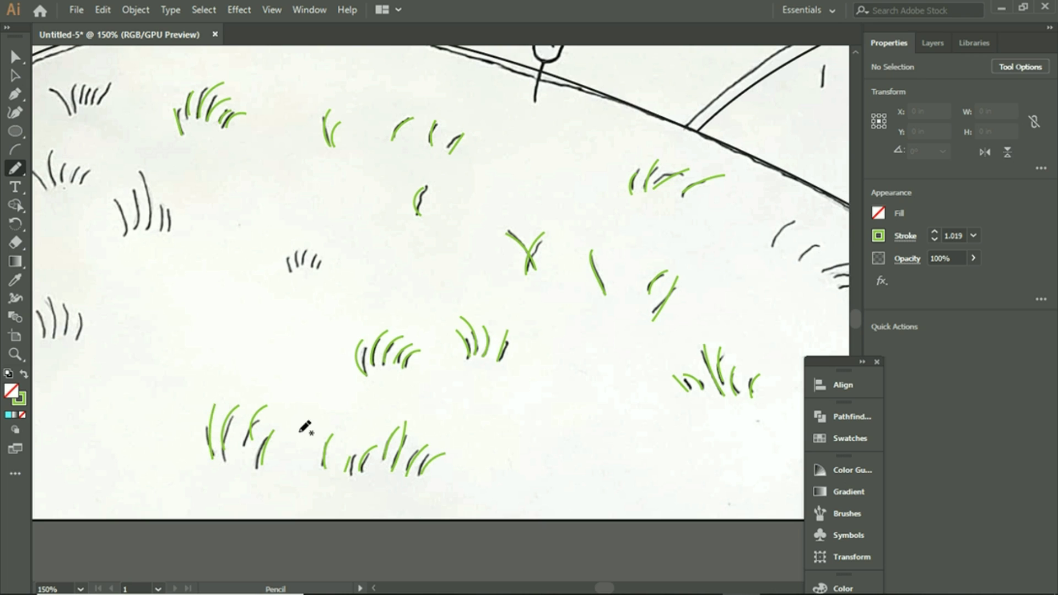
Step: Trace the small tuft in the left hill's middle, the tall tuft to its left, and the four-blade tuft near the hill's left edge
mouse_move(289, 269)
mouse_down()
mouse_move(297, 239)
mouse_move(337, 237)
mouse_move(334, 256)
mouse_up()
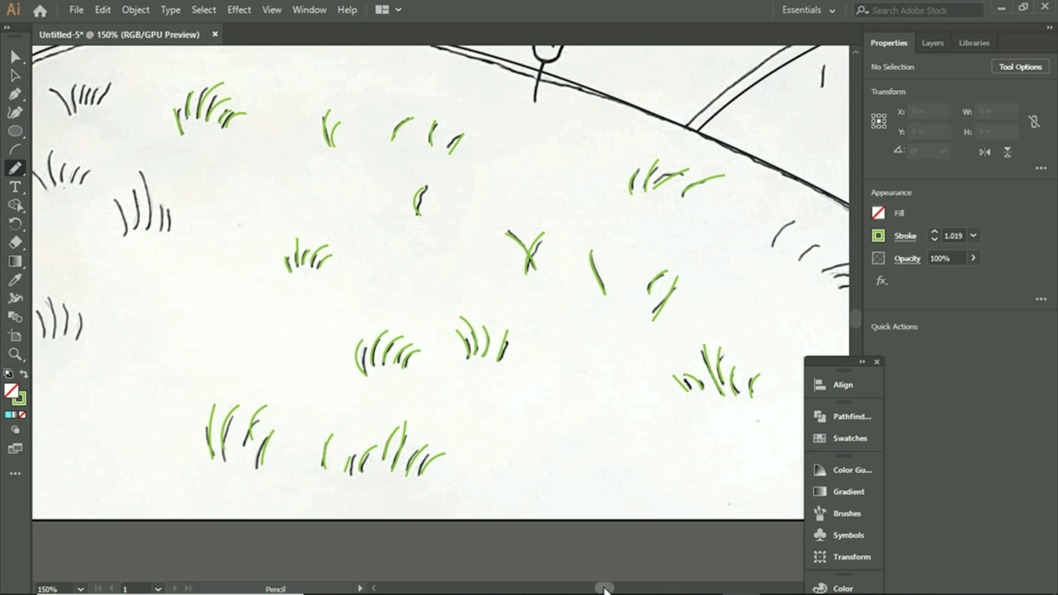
drag(604, 589, 601, 589)
mouse_move(283, 236)
mouse_down()
mouse_move(269, 189)
mouse_move(295, 216)
mouse_move(286, 172)
mouse_up()
mouse_move(307, 226)
mouse_down()
mouse_move(295, 147)
mouse_move(318, 198)
mouse_up()
mouse_move(238, 327)
mouse_down()
mouse_move(238, 307)
mouse_move(220, 290)
mouse_up()
mouse_move(209, 334)
mouse_down()
mouse_move(213, 311)
mouse_move(200, 283)
mouse_up()
drag(202, 336, 190, 285)
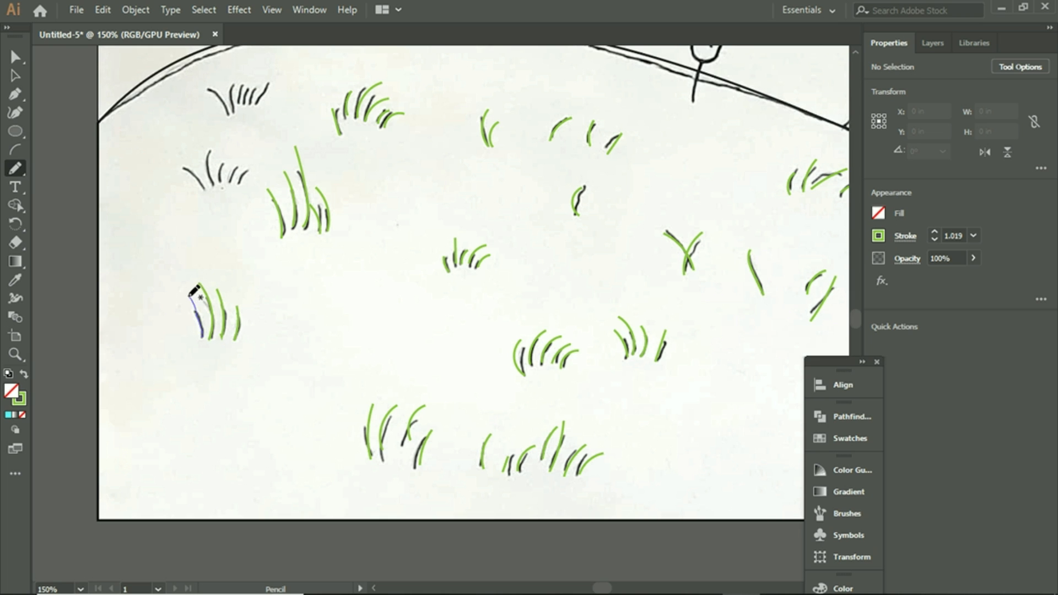
Step: Trace the grass tuft just below the far-left part of the left hill's crest with the Pencil tool
scroll(307, 338, up, 5)
mouse_move(230, 226)
mouse_down()
mouse_move(206, 193)
mouse_move(246, 181)
mouse_up()
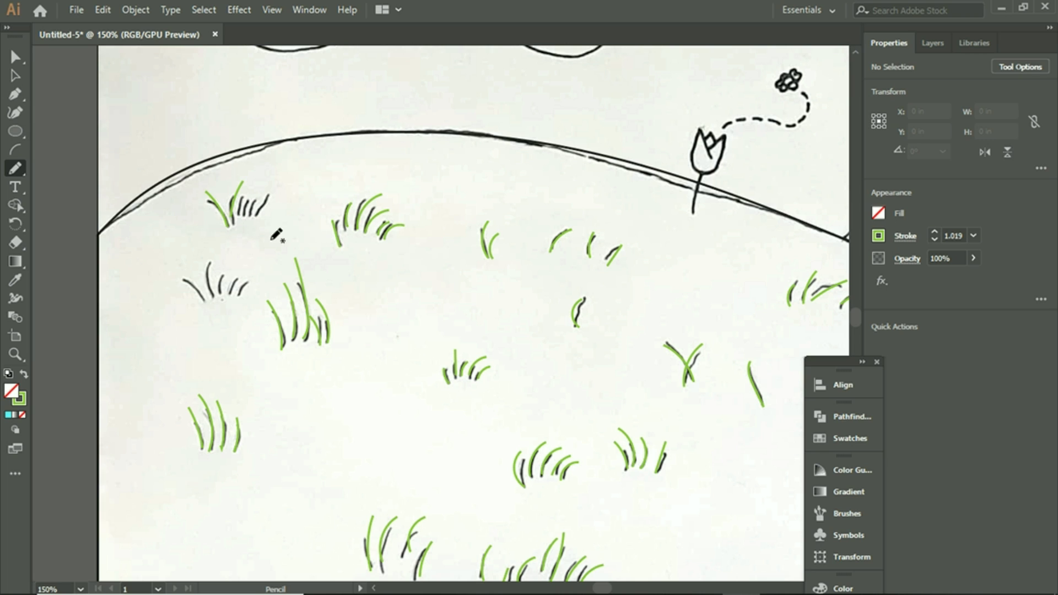
mouse_move(256, 215)
mouse_down()
mouse_move(269, 193)
mouse_move(259, 190)
mouse_up()
Step: Trace the grass tuft low on the left hill's right slope, near the line where the two hills meet
drag(600, 589, 608, 590)
drag(501, 504, 530, 460)
mouse_move(508, 510)
mouse_down()
mouse_move(534, 483)
mouse_move(544, 514)
mouse_move(562, 505)
mouse_up()
Step: Trace the scattered single blades across the left side and middle of the right hill
drag(585, 383, 585, 321)
drag(527, 362, 509, 321)
mouse_move(486, 358)
mouse_down()
mouse_move(476, 318)
mouse_move(384, 238)
mouse_move(414, 192)
mouse_up()
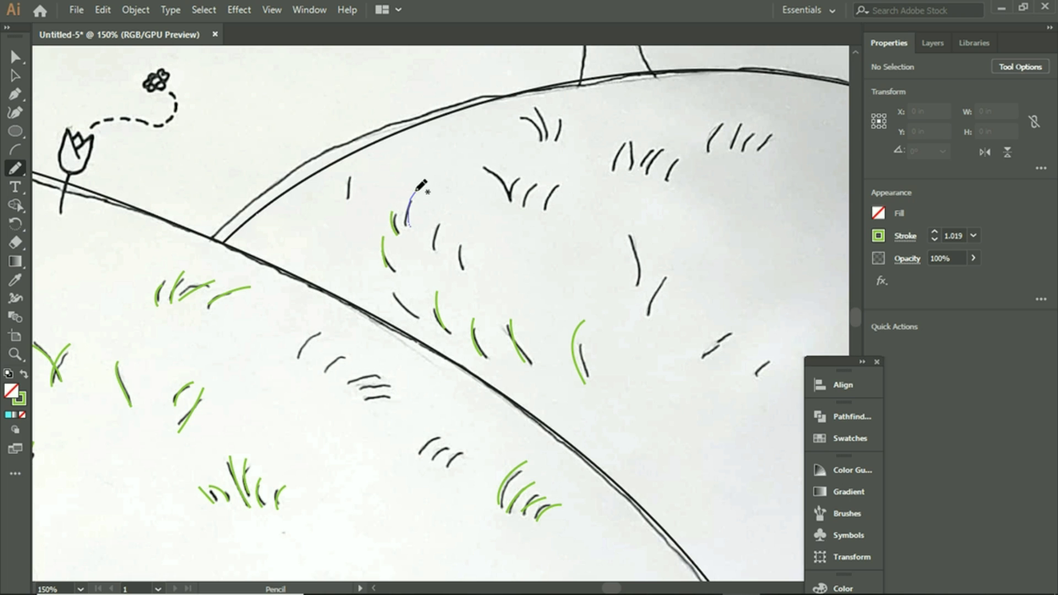
drag(435, 250, 446, 216)
drag(467, 269, 479, 233)
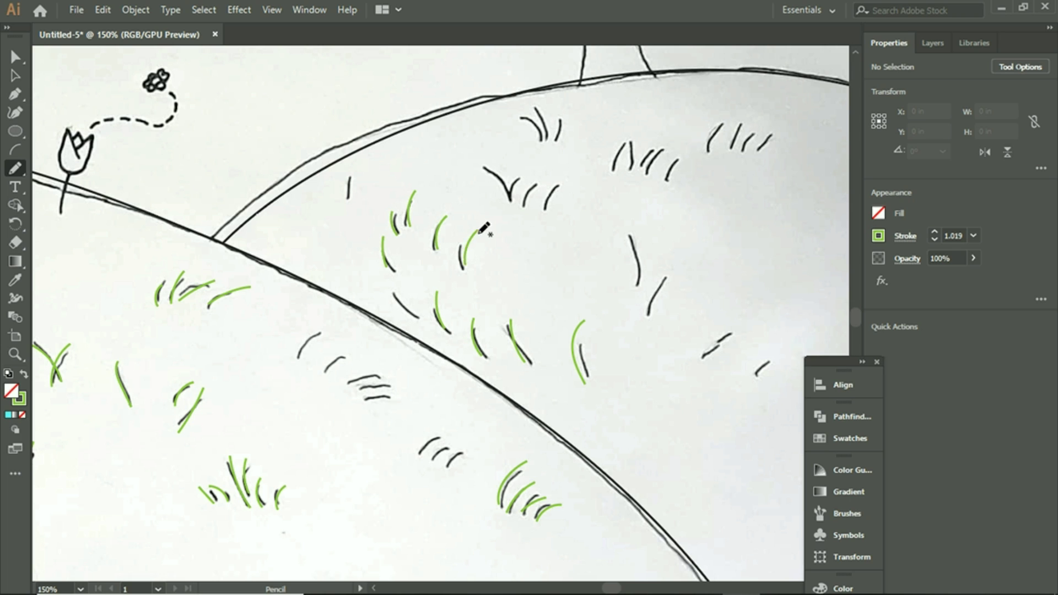
Step: Trace the three grass tufts beneath the tree on the upper part of the right hill
mouse_move(477, 160)
mouse_down()
mouse_move(511, 202)
mouse_move(525, 167)
mouse_up()
mouse_move(524, 204)
mouse_down()
mouse_move(542, 182)
mouse_move(566, 181)
mouse_move(626, 138)
mouse_move(632, 168)
mouse_move(668, 144)
mouse_up()
drag(669, 180, 691, 142)
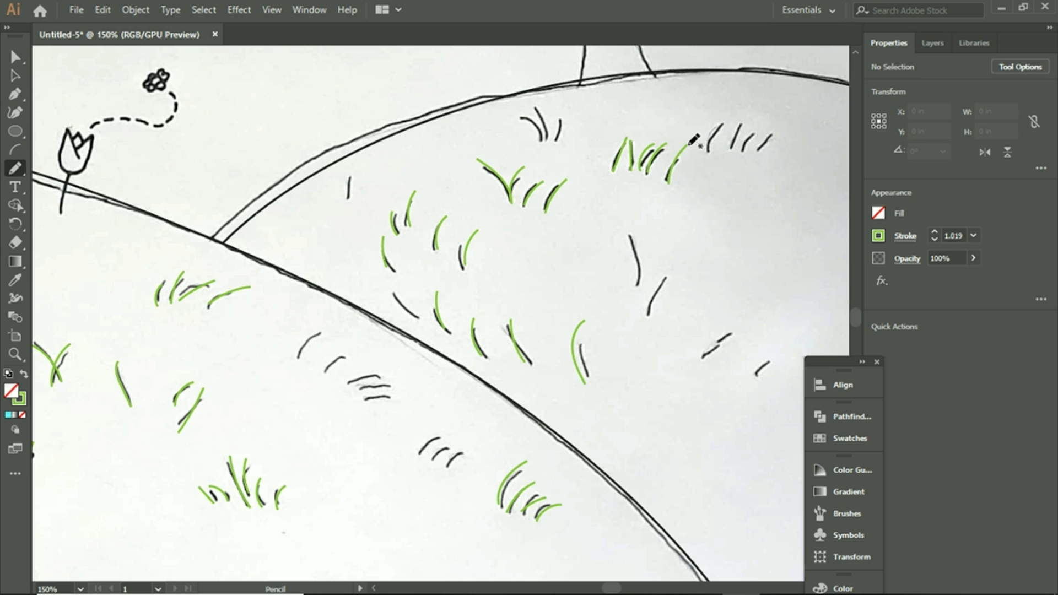
mouse_move(556, 145)
mouse_down()
mouse_move(561, 114)
mouse_move(534, 102)
mouse_move(544, 139)
mouse_up()
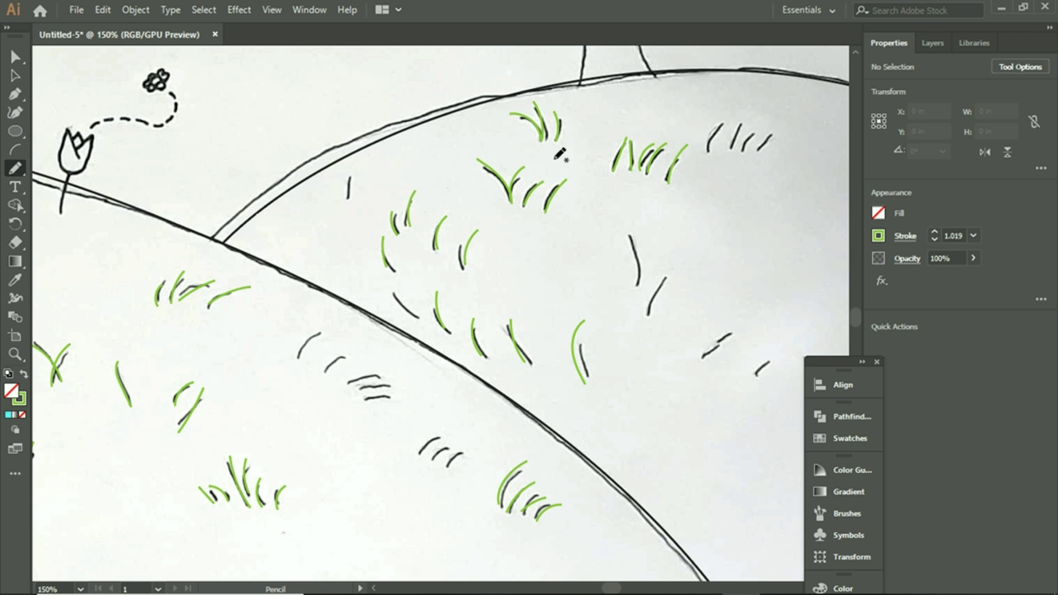
Step: Fit the whole artboard in the window and review the grass traced on both hills alongside the layer list
scroll(568, 159, up, 4)
scroll(632, 210, up, 1)
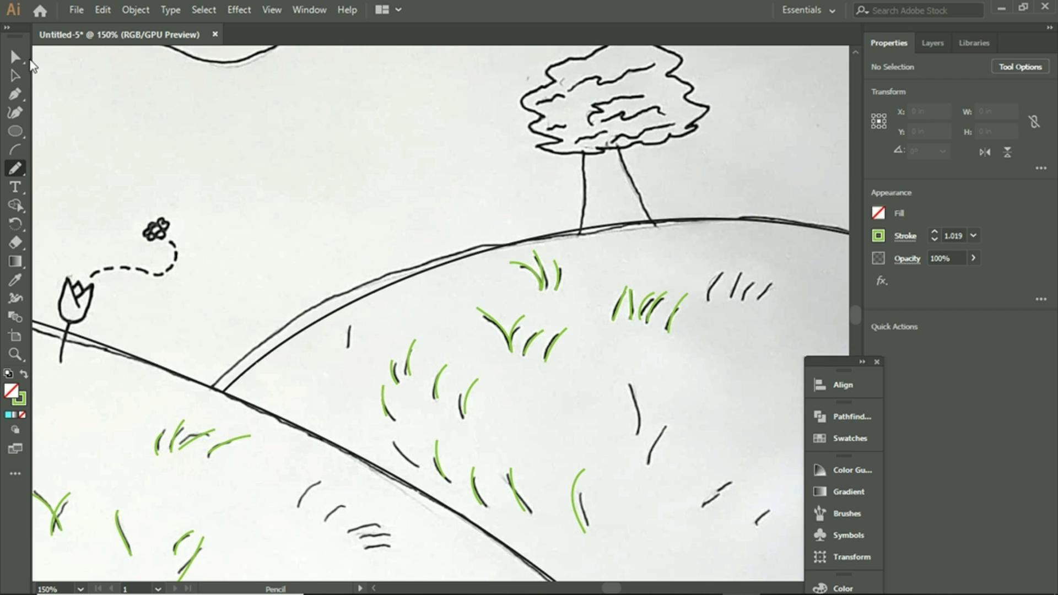
click(15, 75)
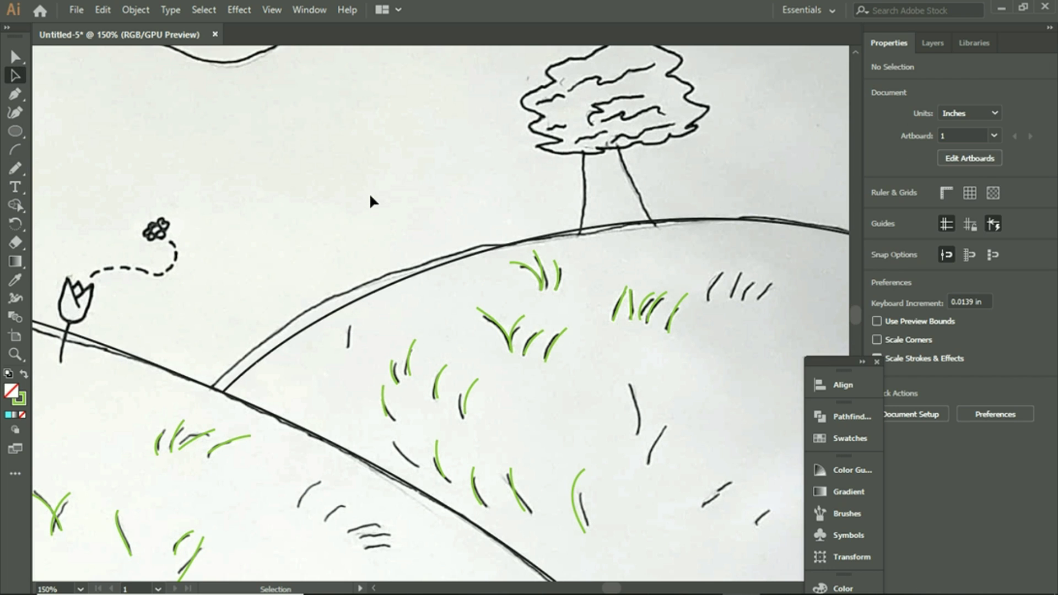
scroll(368, 193, down, 5)
click(932, 43)
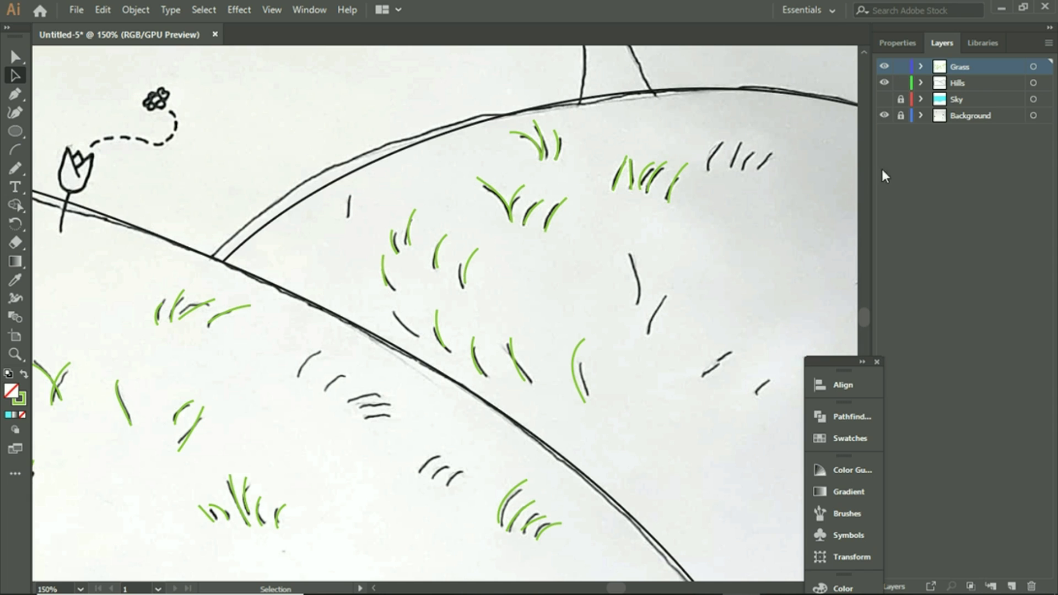
key(ctrl)
key(ctrl+0)
scroll(370, 256, down, 3)
scroll(406, 275, up, 3)
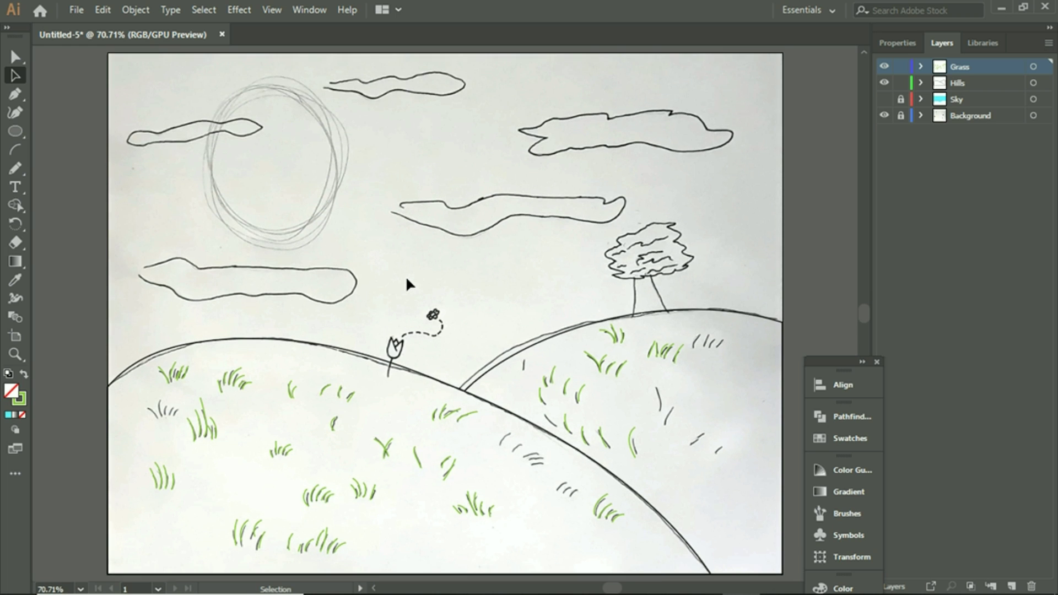
Step: Make Hills the active layer and select only the two hill shapes together
drag(492, 320, 424, 411)
scroll(441, 416, down, 3)
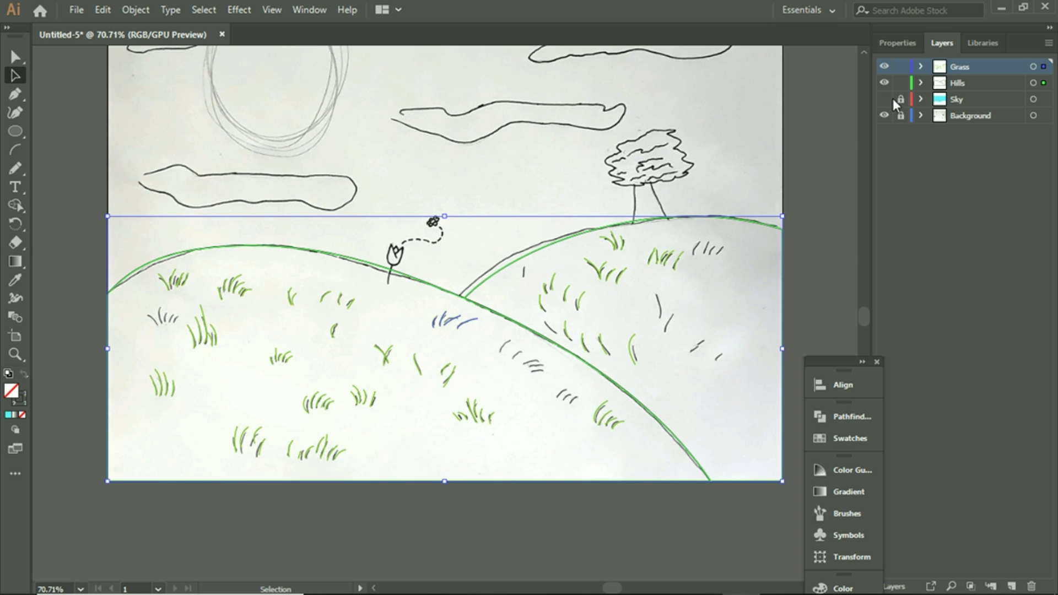
scroll(617, 237, up, 2)
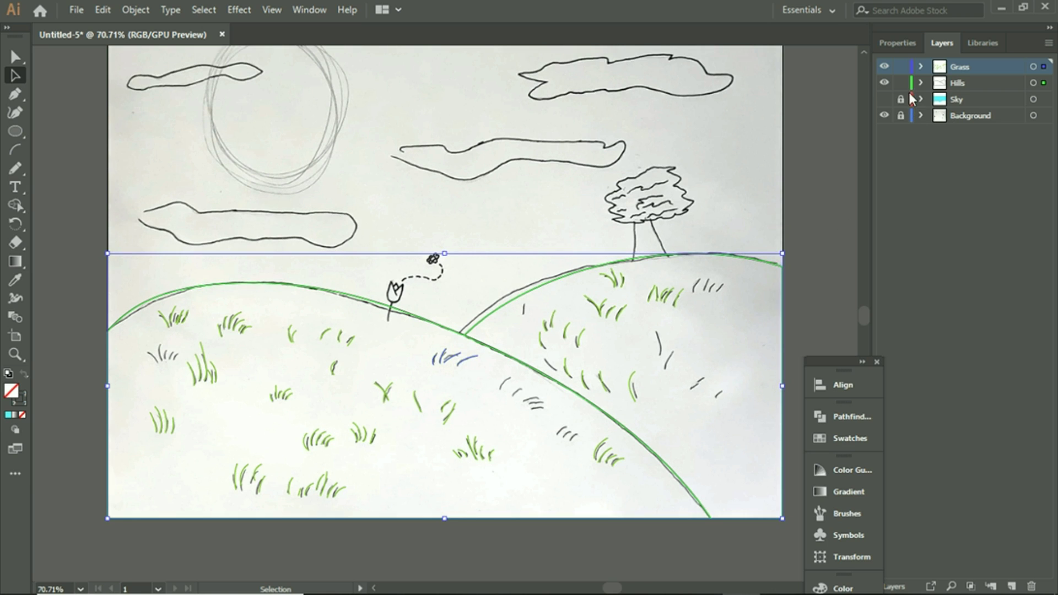
click(938, 83)
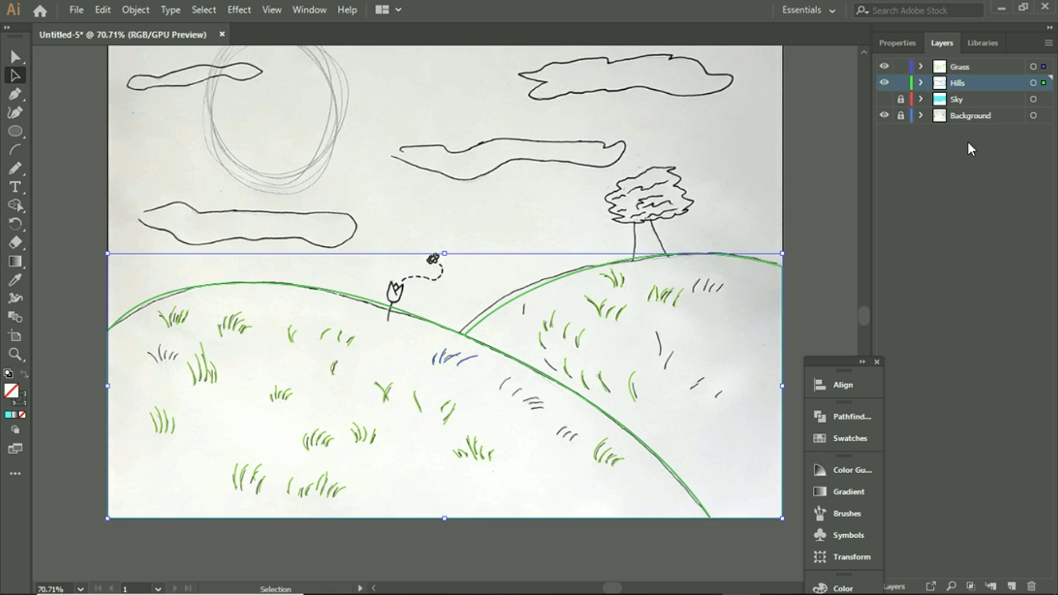
click(806, 221)
click(700, 254)
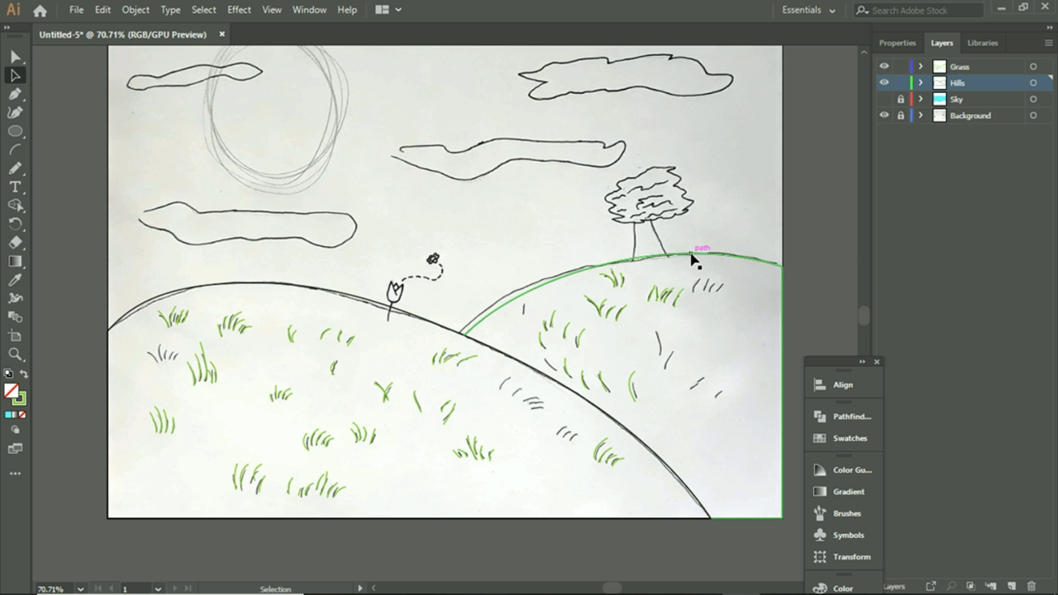
click(330, 292)
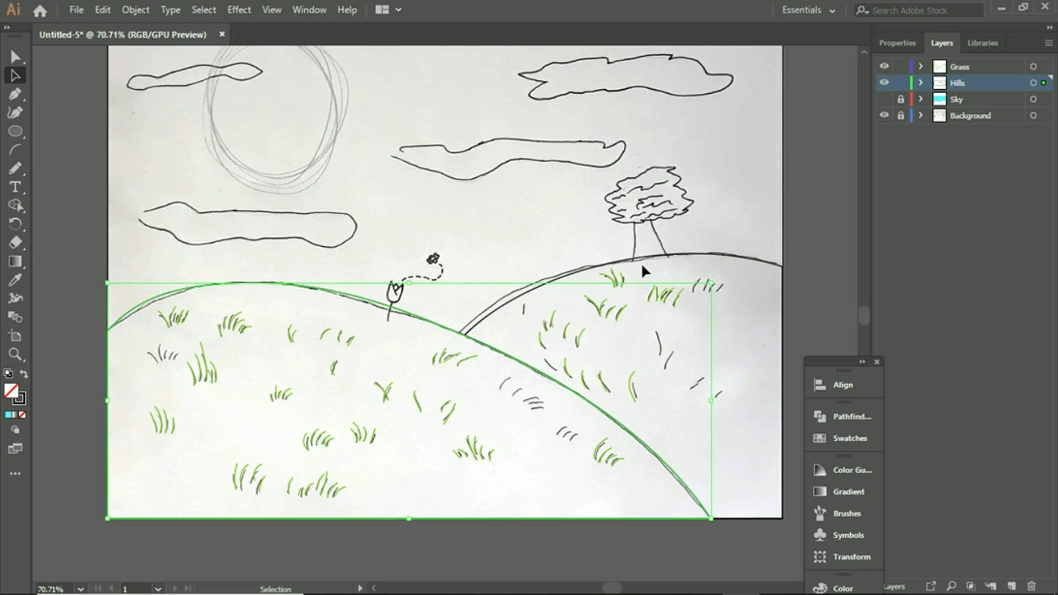
shift+click(661, 255)
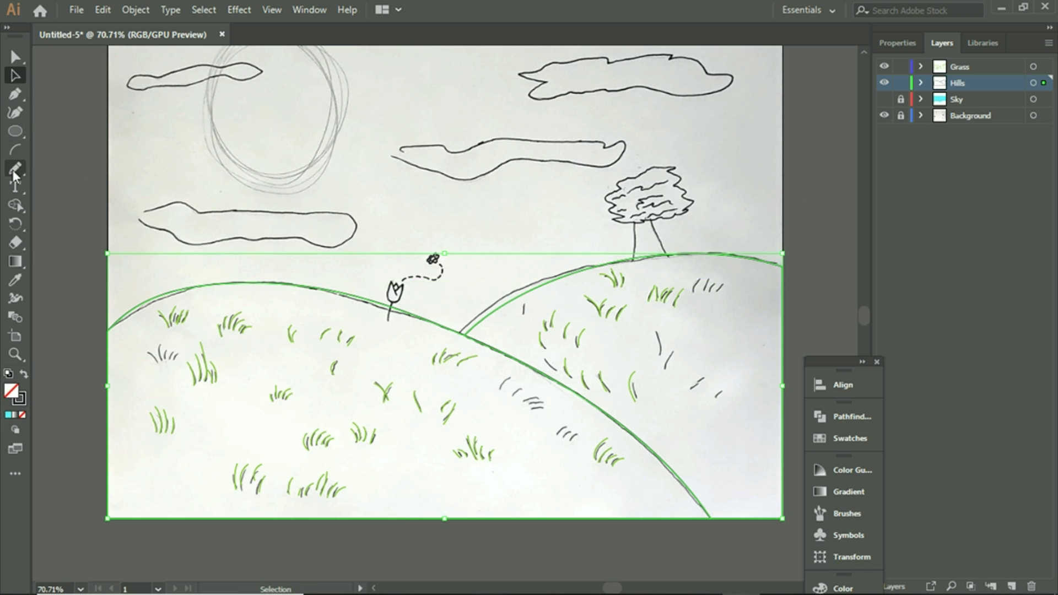
Step: Set the stroke of both selected hills to none
click(895, 43)
click(881, 213)
click(889, 226)
click(881, 235)
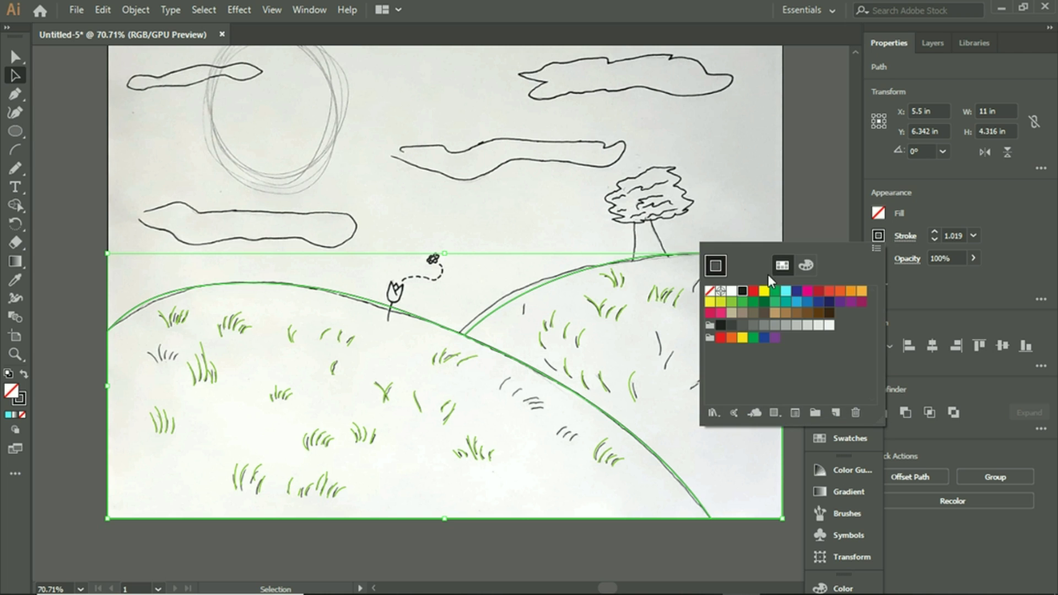
click(711, 292)
click(871, 226)
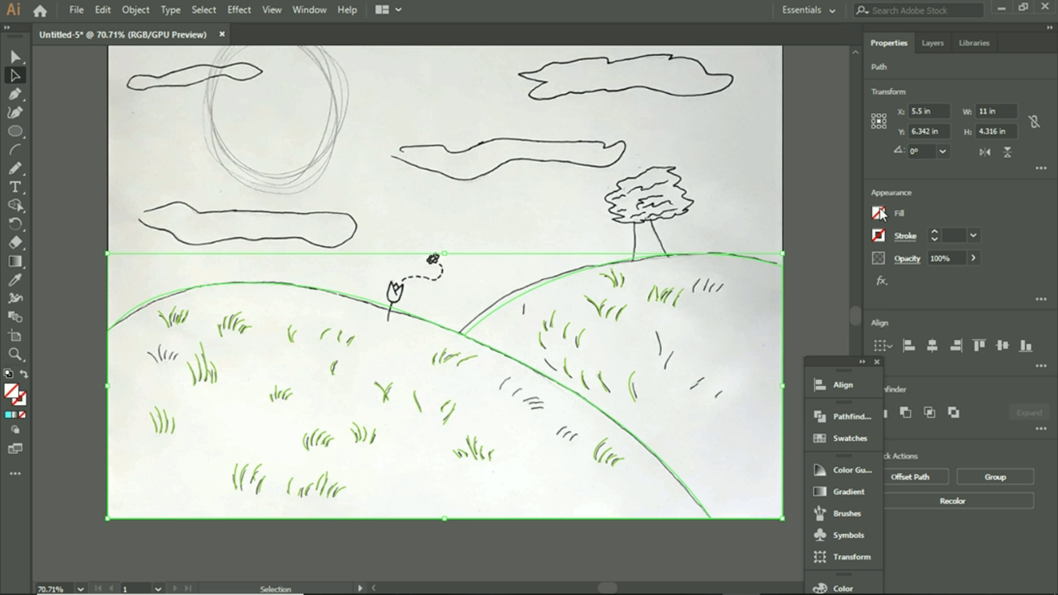
Step: Fill both hills with a medium green swatch and deselect them
click(880, 214)
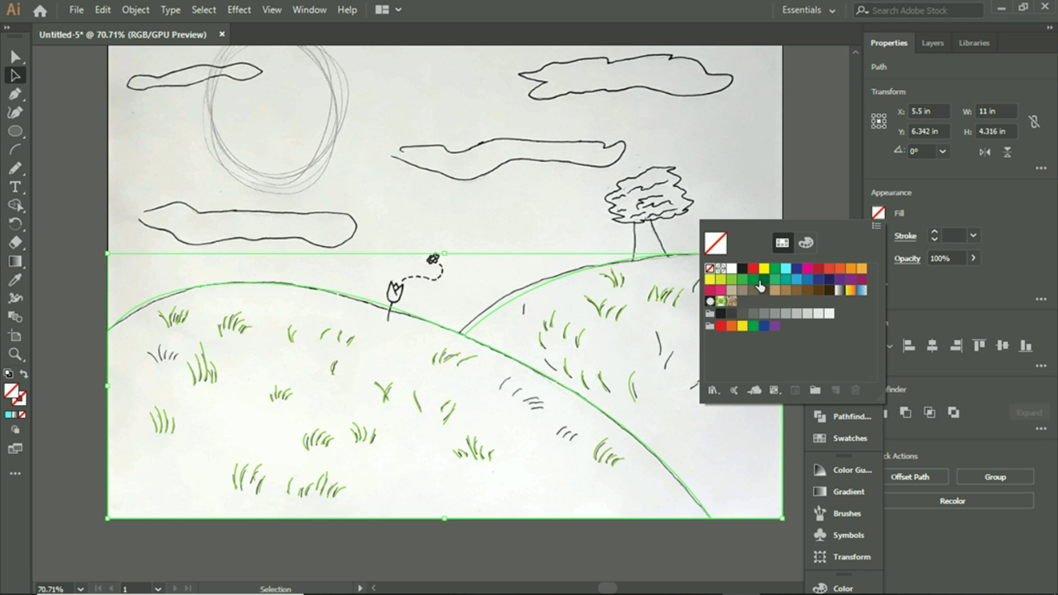
click(743, 281)
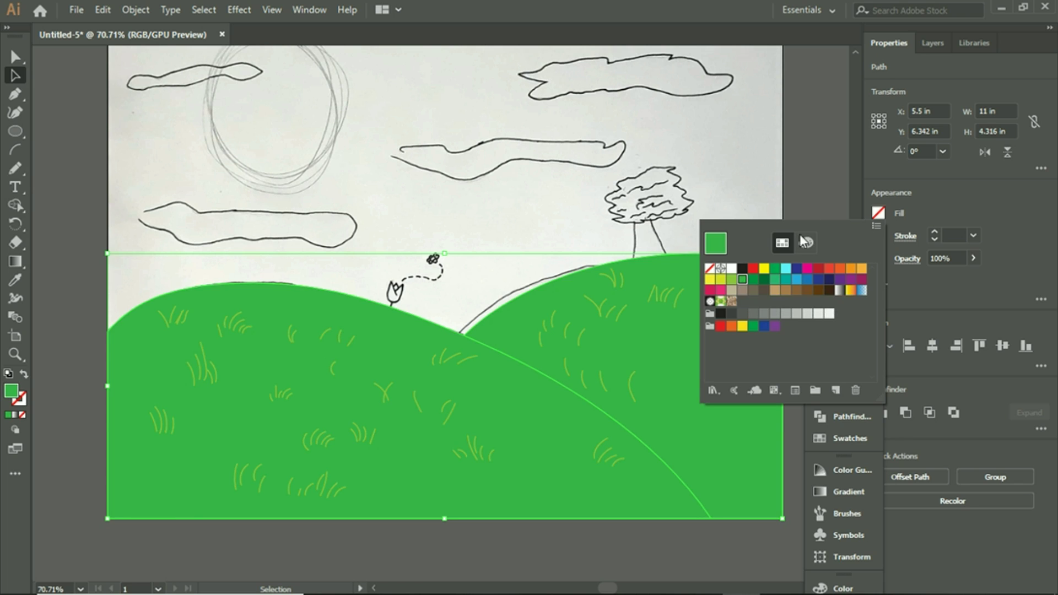
click(800, 201)
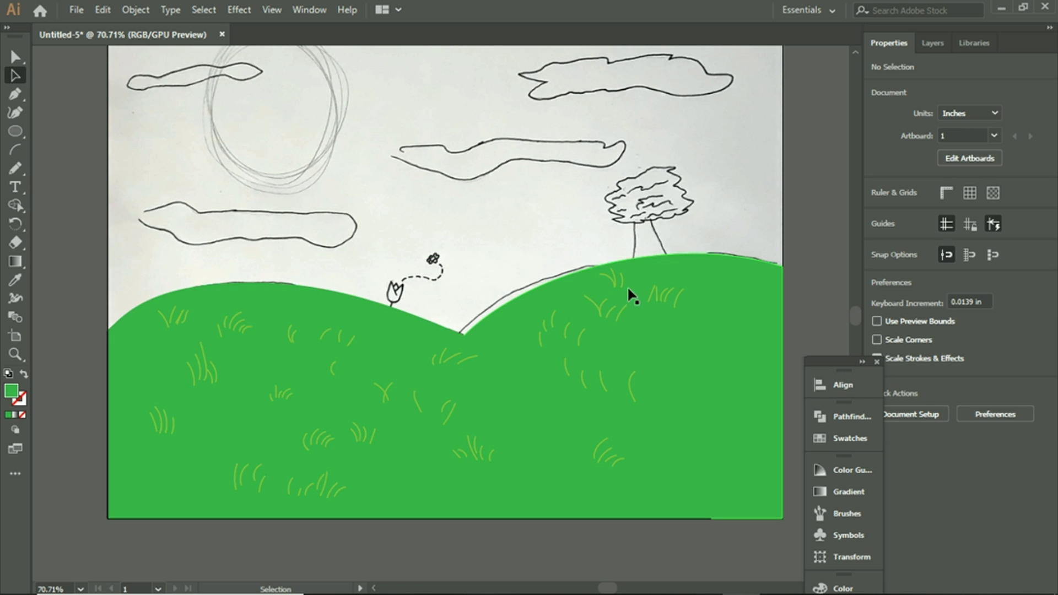
click(536, 337)
click(805, 152)
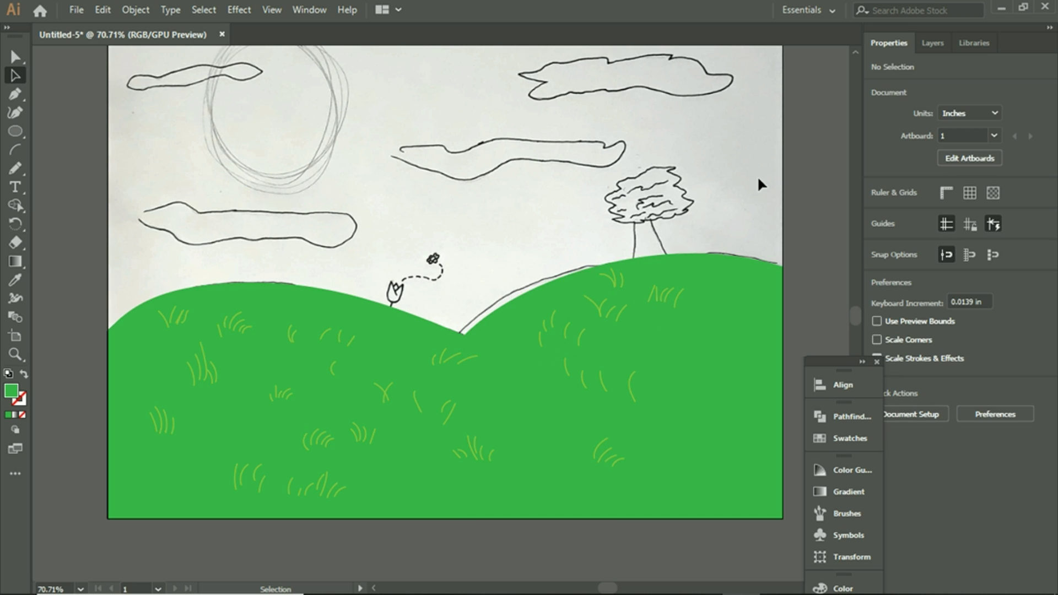
Step: Show the Sky layer behind the hills, keeping the Background layer visible
click(933, 44)
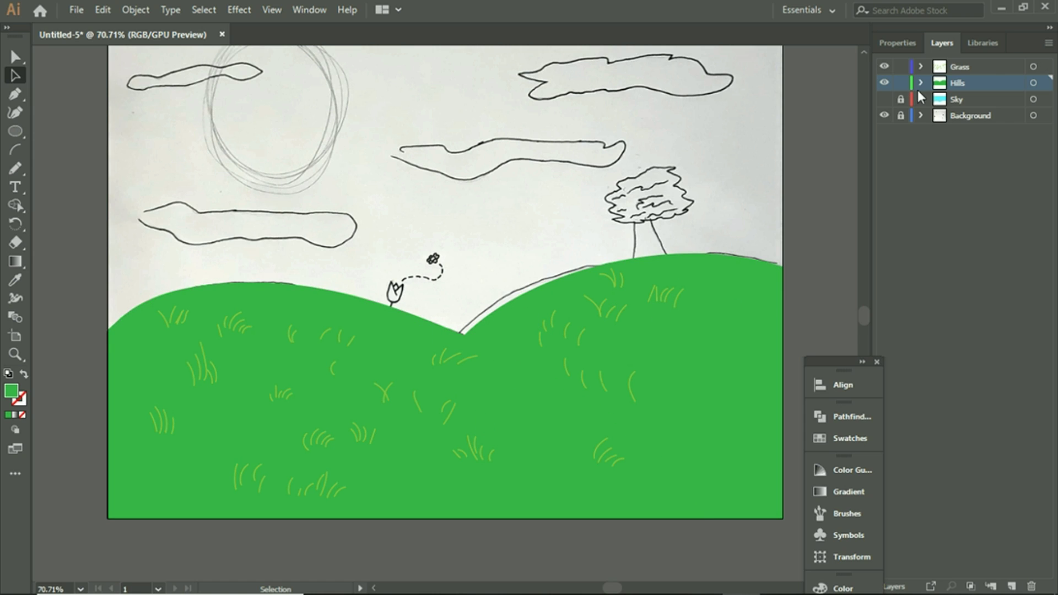
click(884, 116)
click(884, 115)
click(884, 99)
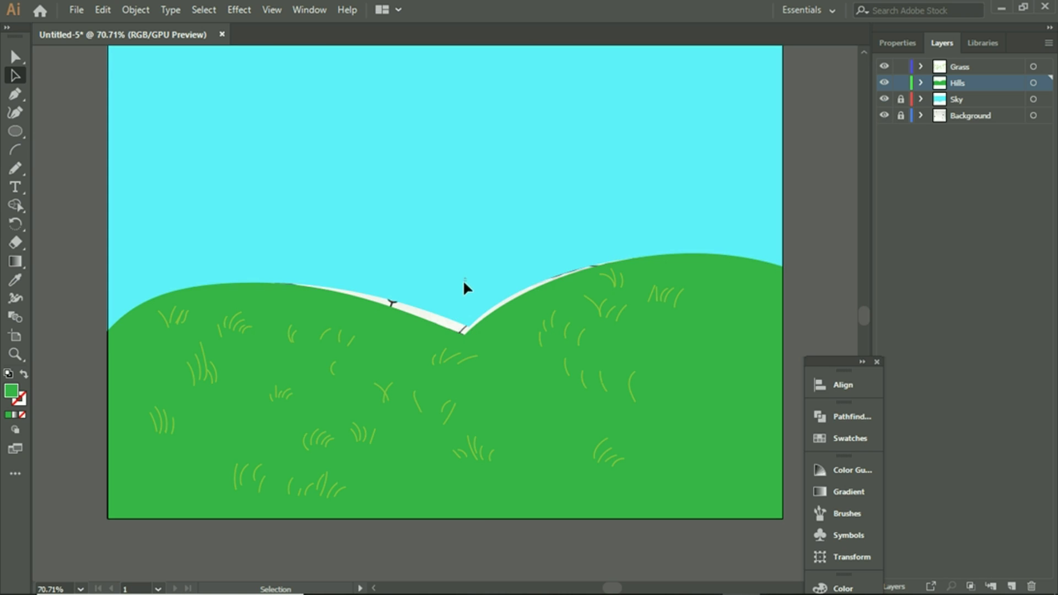
Step: Unlock the Sky layer and delete its existing sky shape, which leaves gaps above the hills
scroll(522, 121, up, 2)
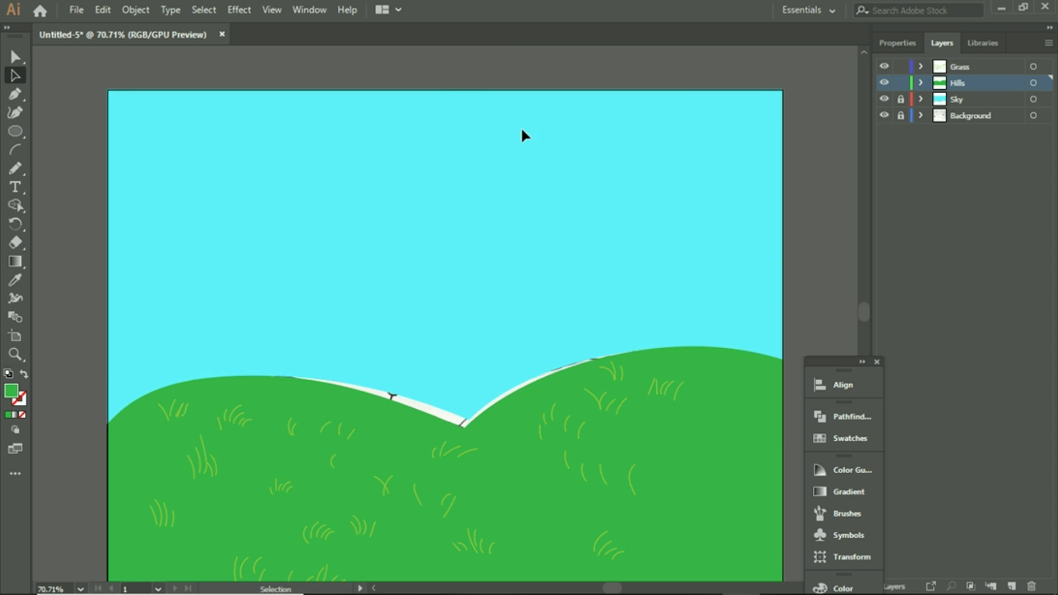
scroll(521, 136, left, 2)
drag(812, 153, 302, 212)
key(Delete)
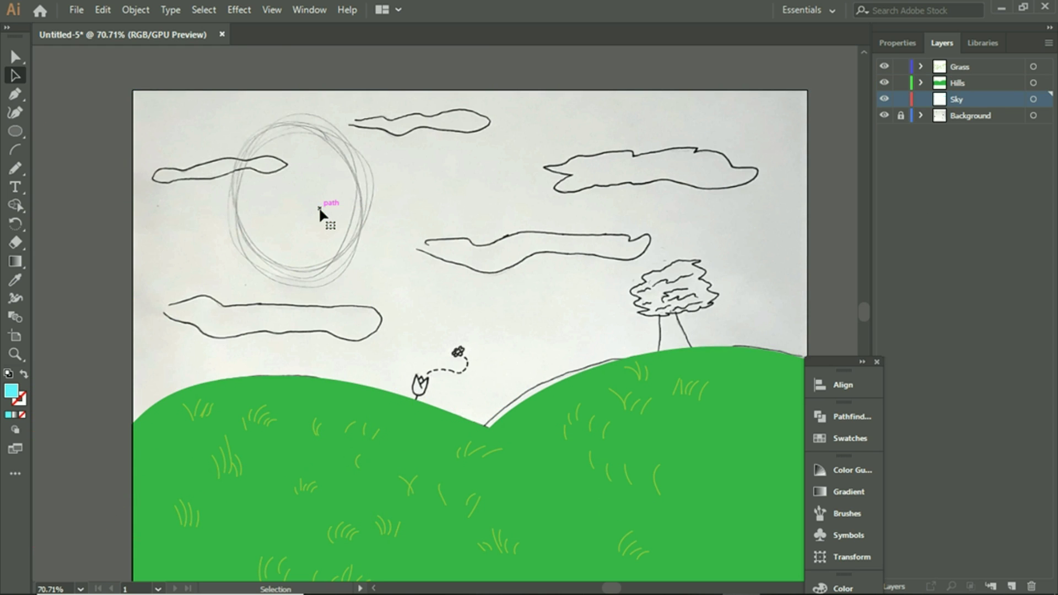
Step: Draw a cyan rectangle without a stroke on the Sky layer, covering the entire artboard
drag(21, 134, 94, 129)
scroll(201, 131, down, 2)
mouse_move(138, 57)
mouse_down()
mouse_move(484, 418)
mouse_move(620, 540)
mouse_move(744, 574)
mouse_move(803, 381)
mouse_move(806, 395)
mouse_up()
scroll(469, 276, up, 5)
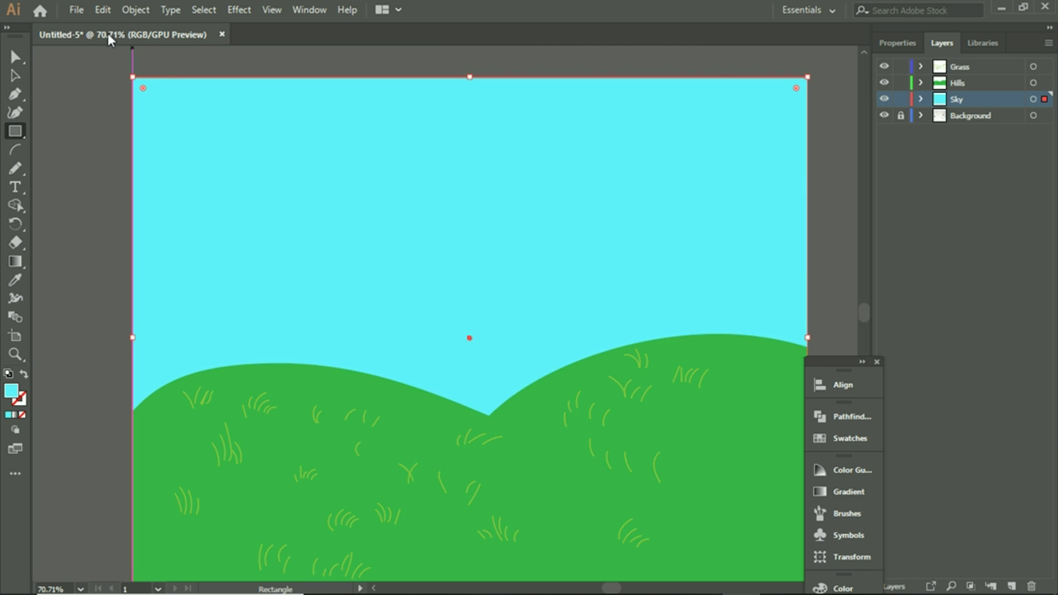
click(16, 76)
click(78, 105)
scroll(100, 143, down, 2)
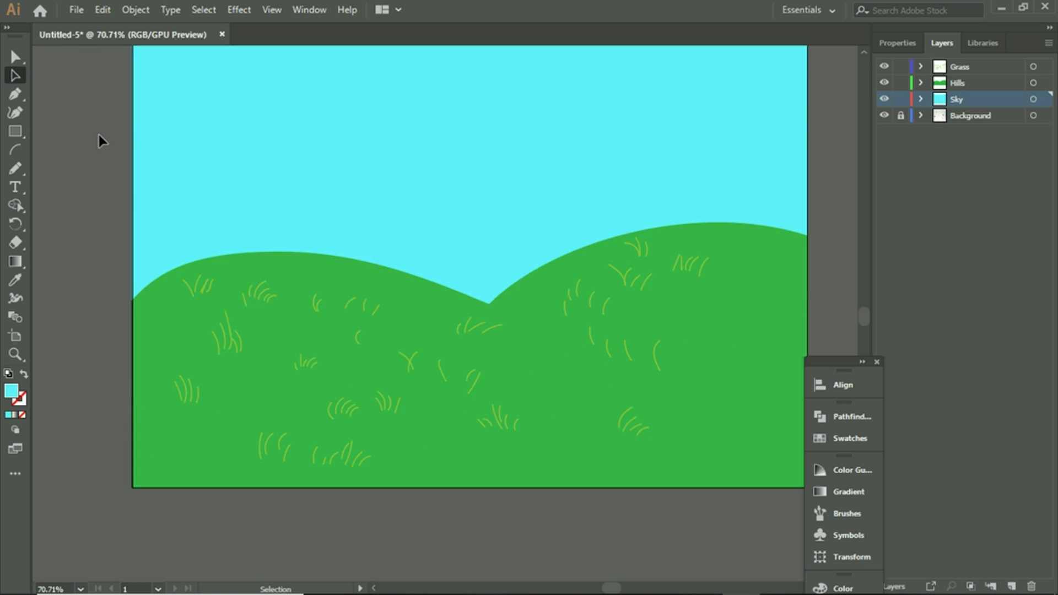
Step: Lock and hide the Sky layer, and make Grass the active layer
click(902, 117)
scroll(824, 199, up, 2)
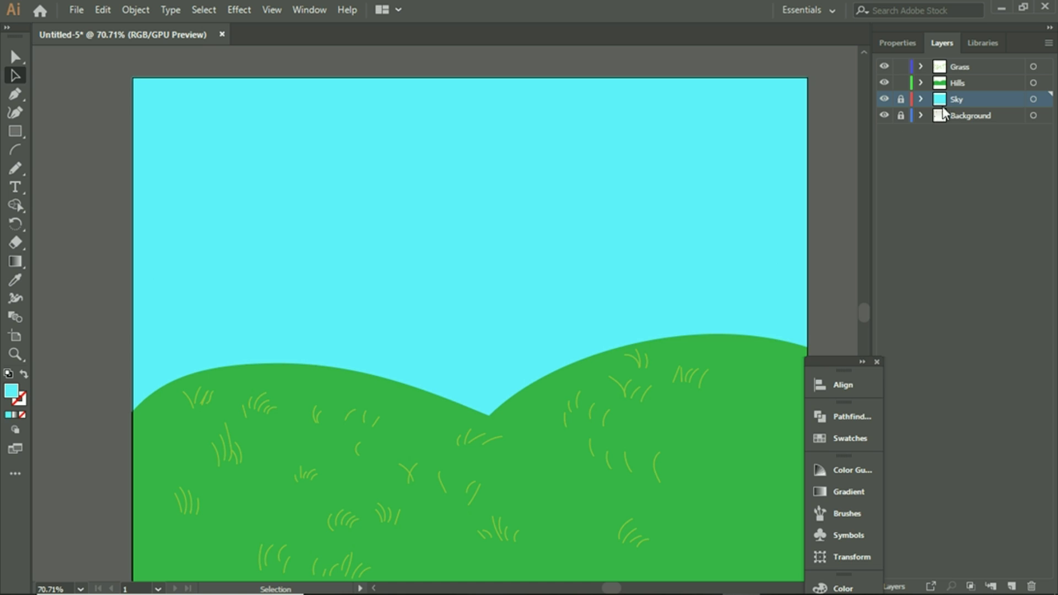
click(959, 67)
click(884, 100)
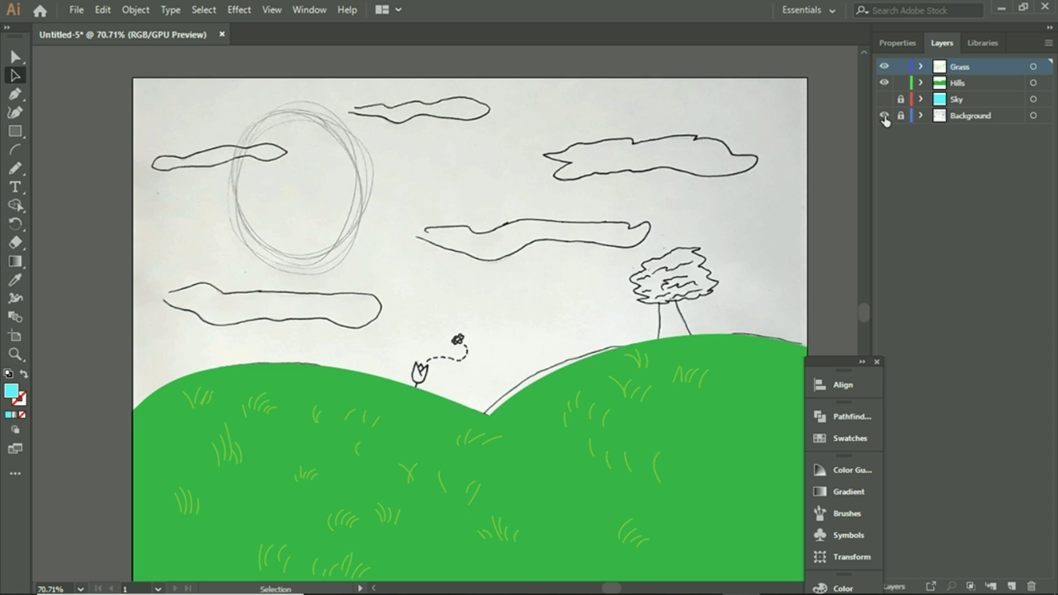
Step: Create a new layer above Grass and name it Flower/bee
scroll(819, 283, down, 1)
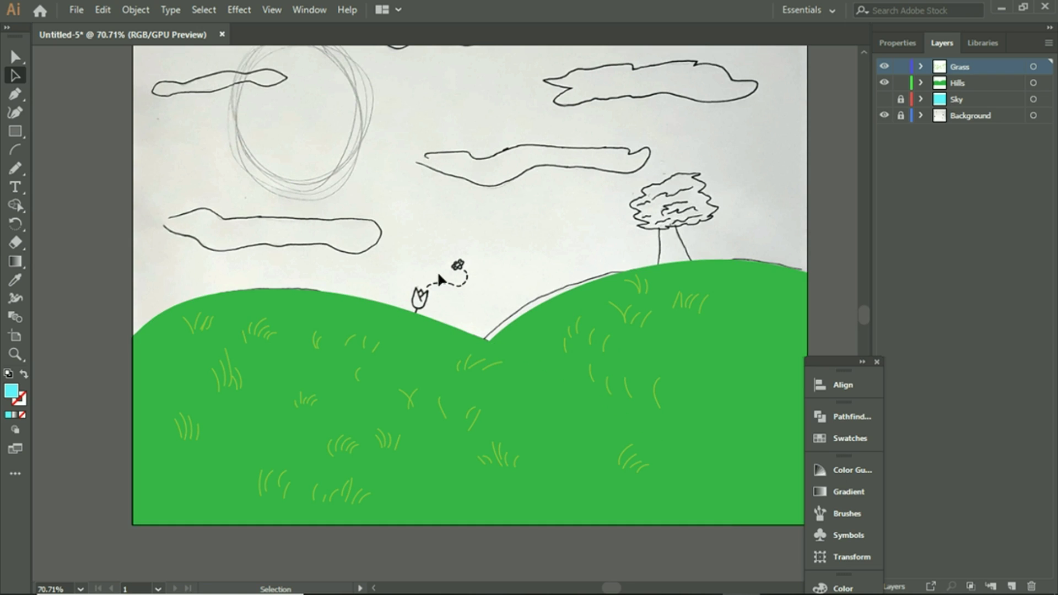
click(1012, 586)
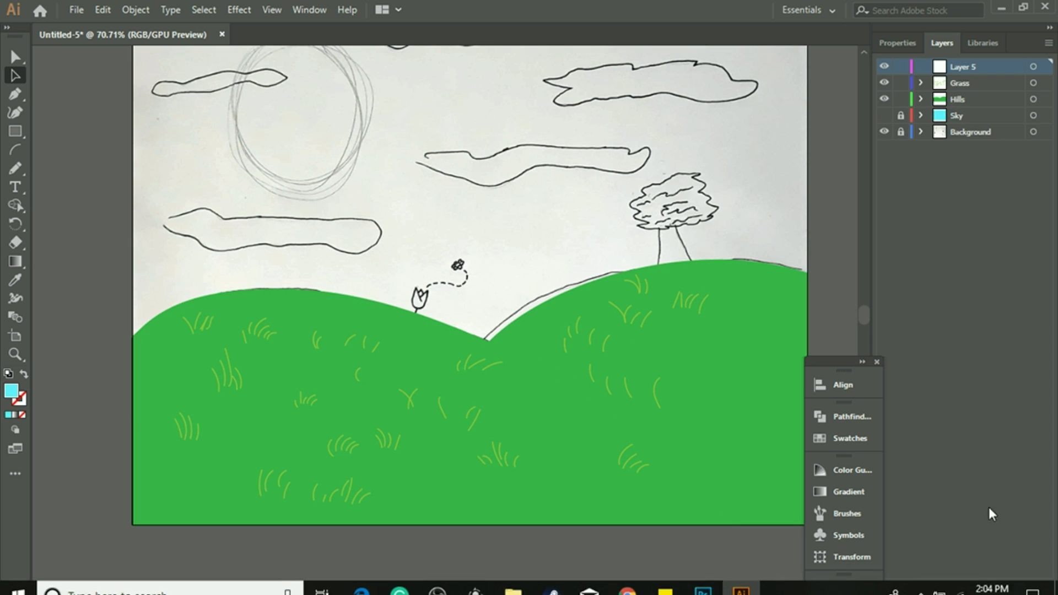
double_click(960, 71)
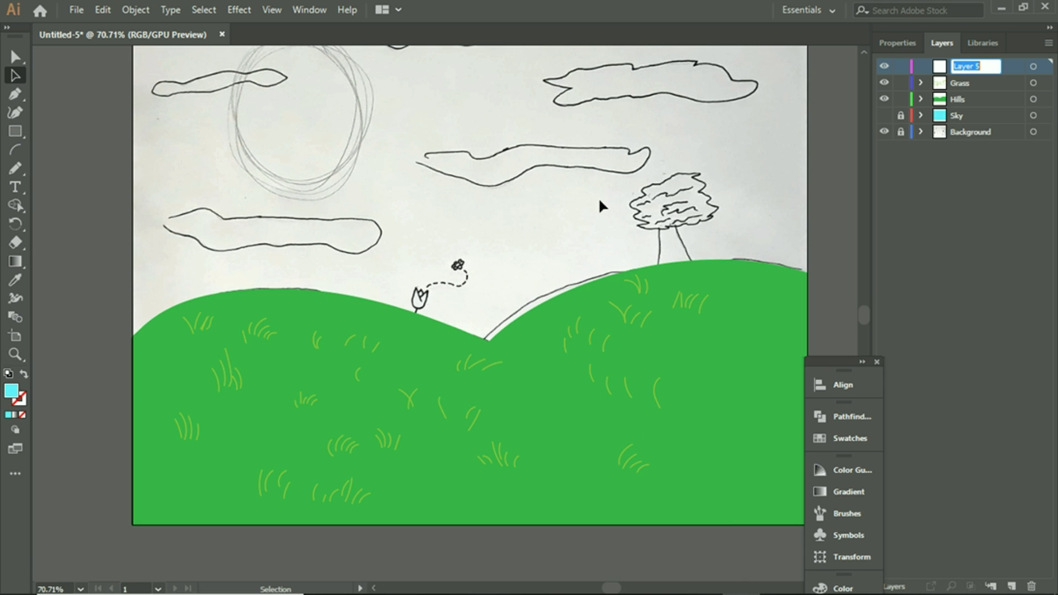
scroll(647, 215, down, 1)
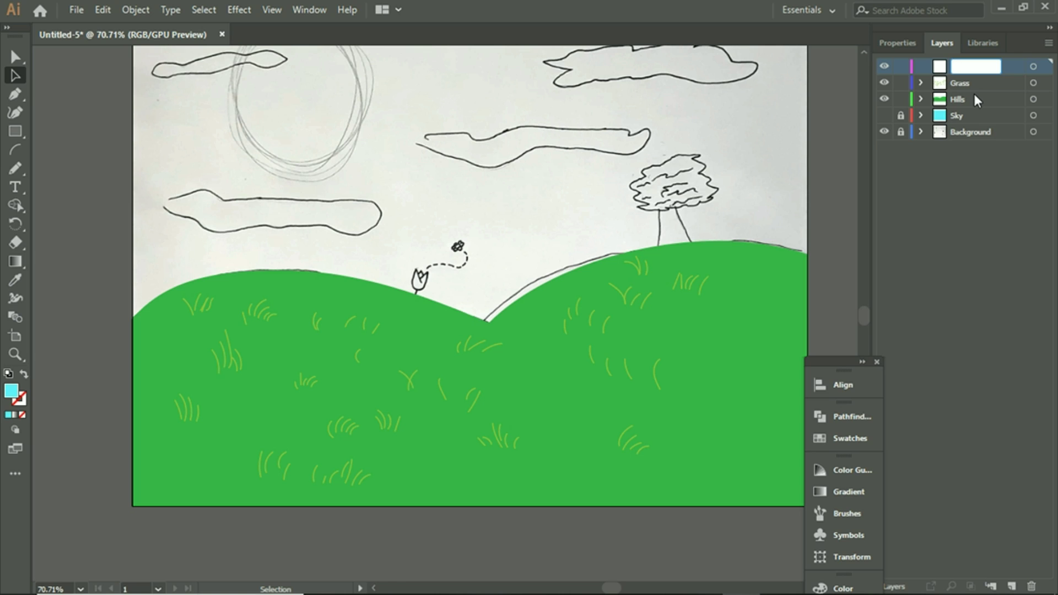
text(Flower/bee)
click(1001, 298)
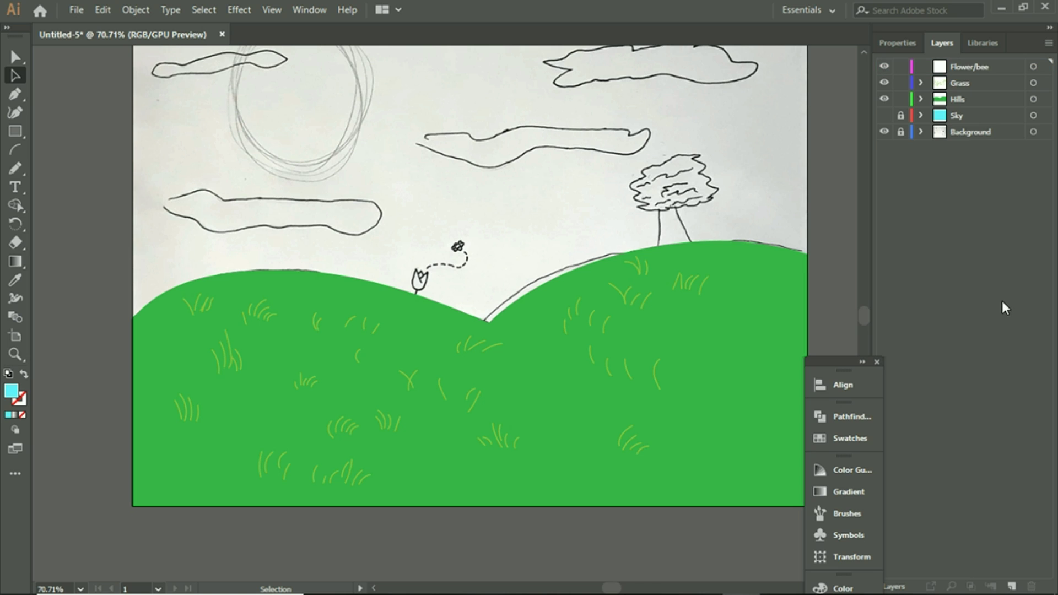
Step: Make Flower/bee the active layer with Grass locked, and hide the Hills layer to expose the sketched flower
click(960, 71)
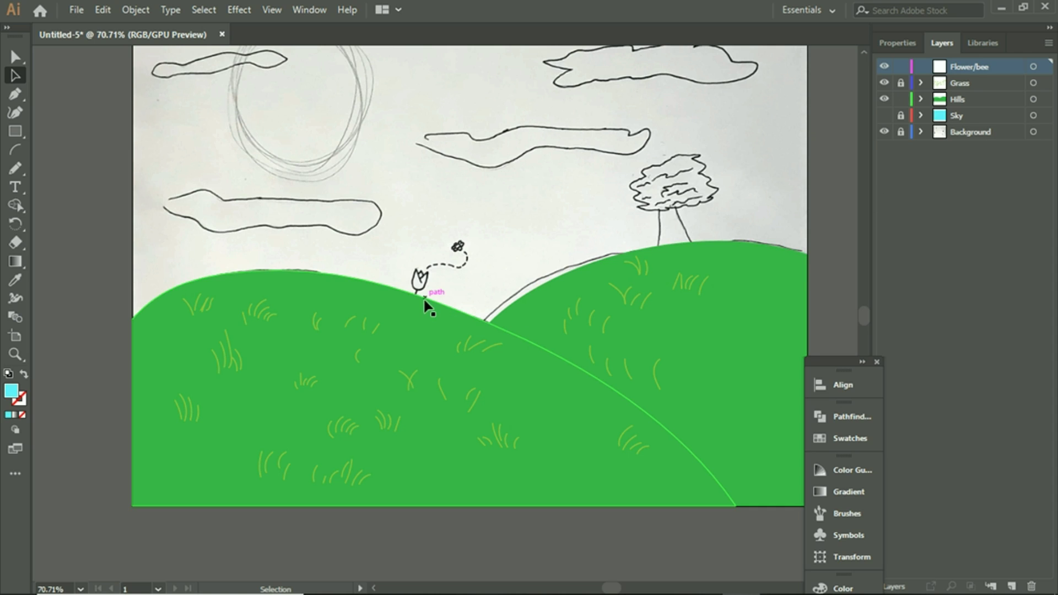
click(885, 99)
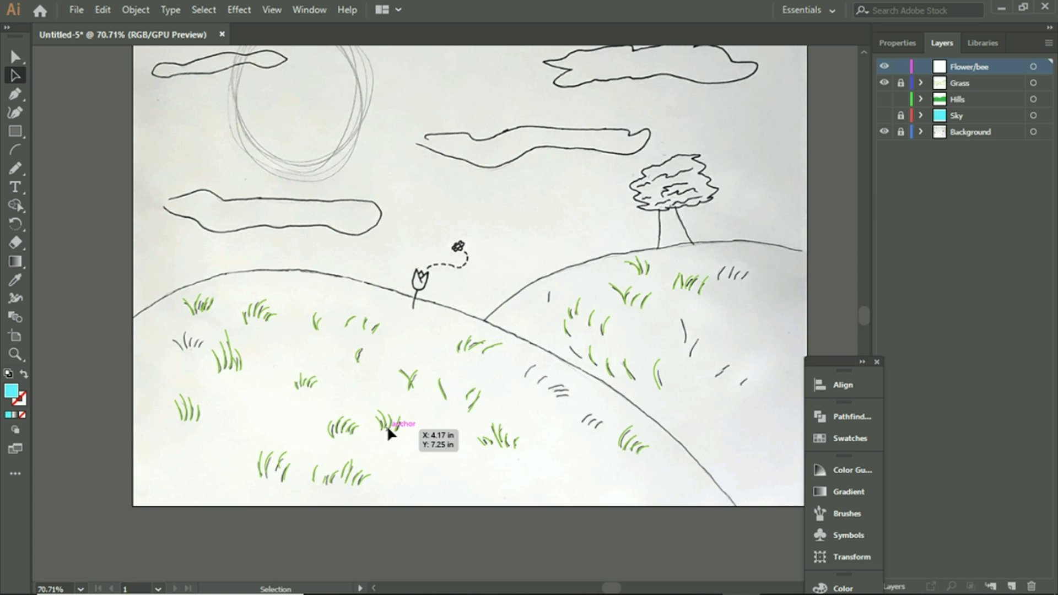
Step: Trace the sketched flower's stem with a straight line segment about 0.09 in wide and 0.3 in high
key(z)
click(416, 341)
click(451, 287)
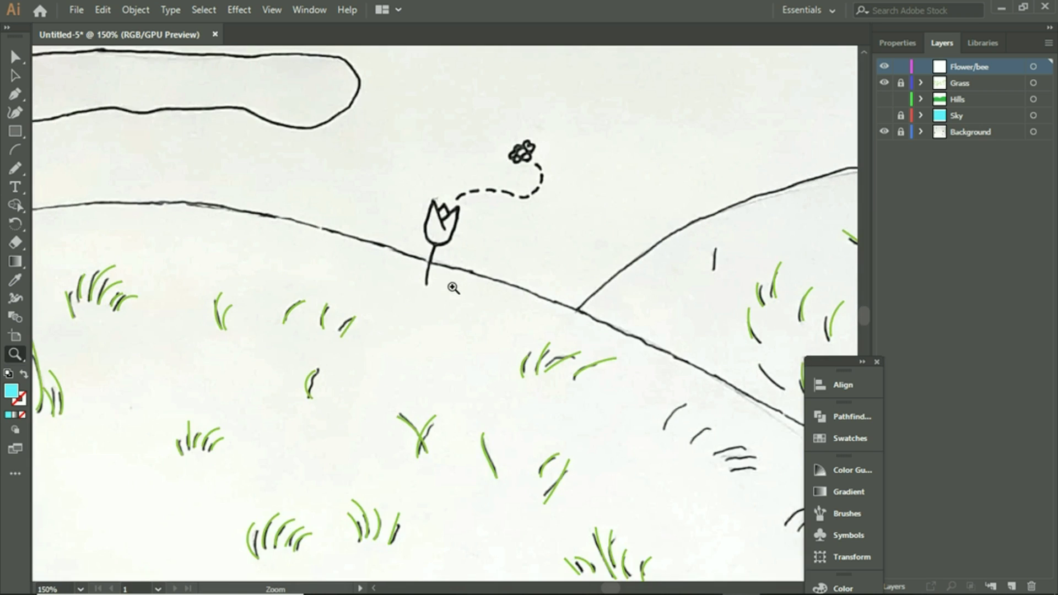
scroll(436, 309, up, 1)
click(437, 322)
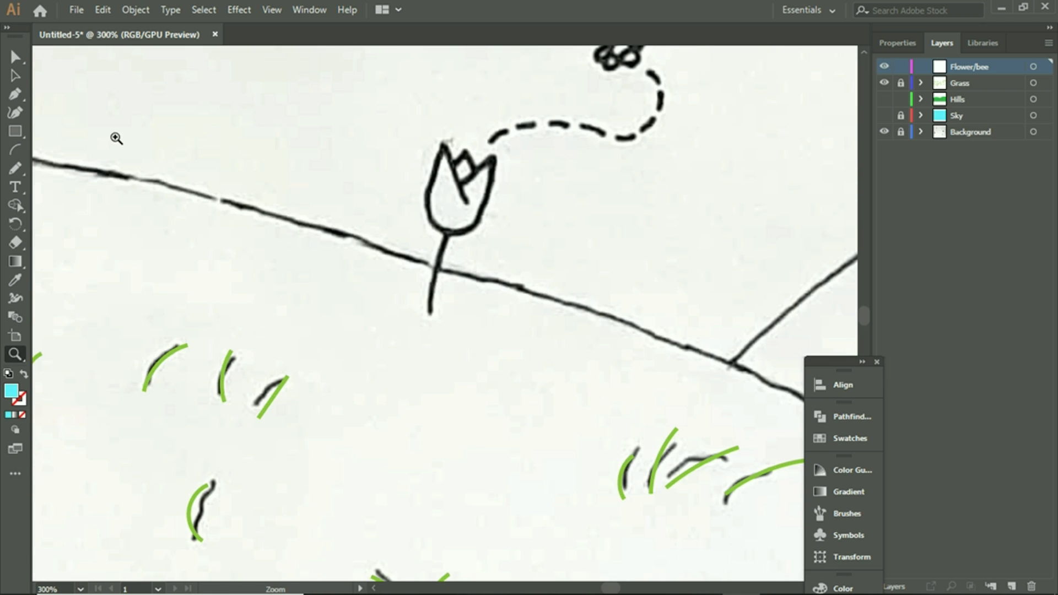
click(15, 96)
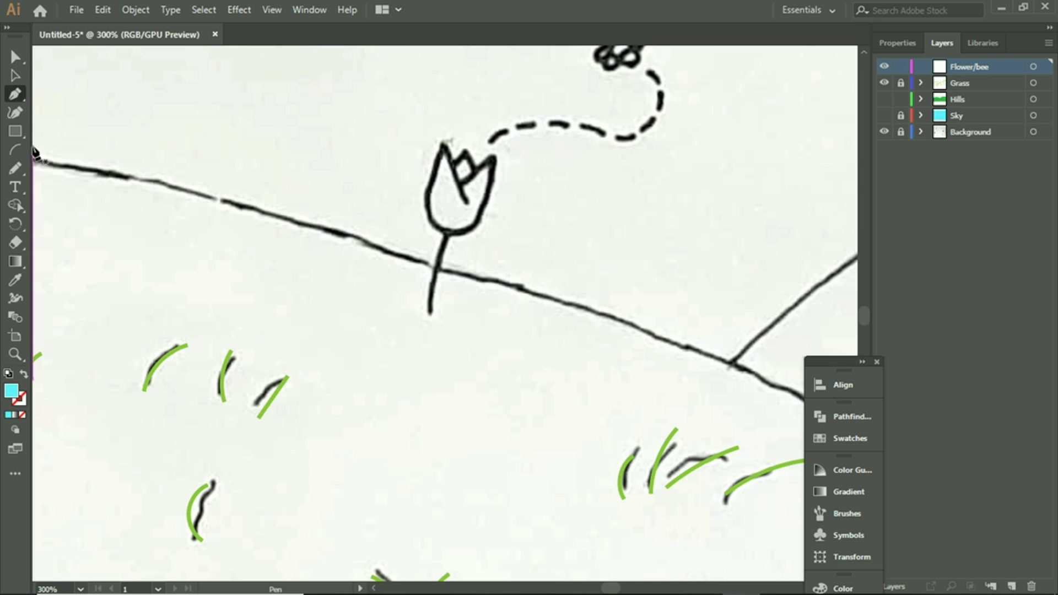
click(15, 151)
drag(15, 131, 90, 209)
drag(430, 312, 450, 233)
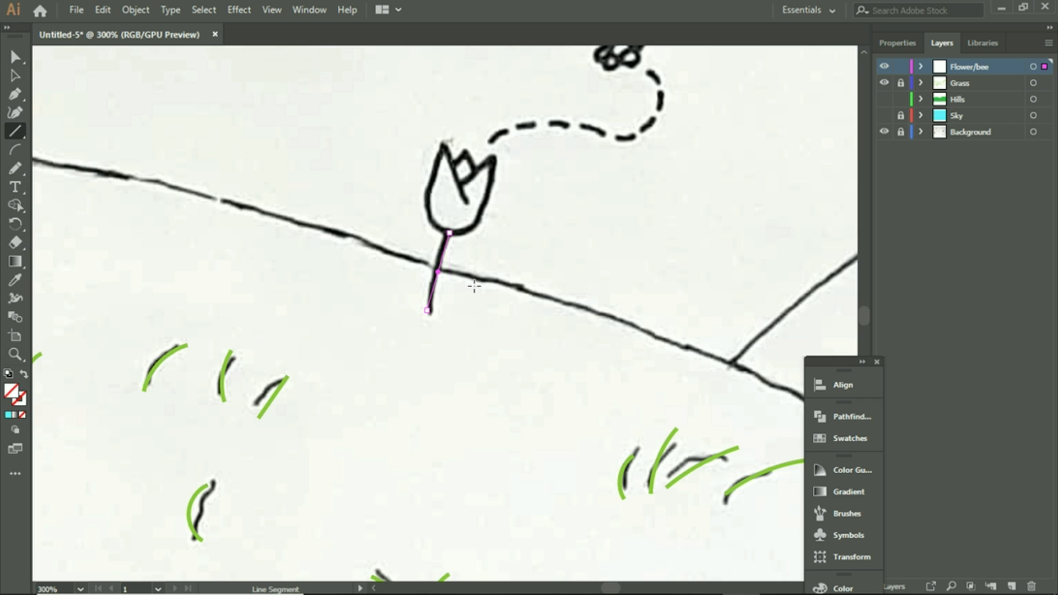
Step: Give the flower's stem line a green stroke
click(897, 42)
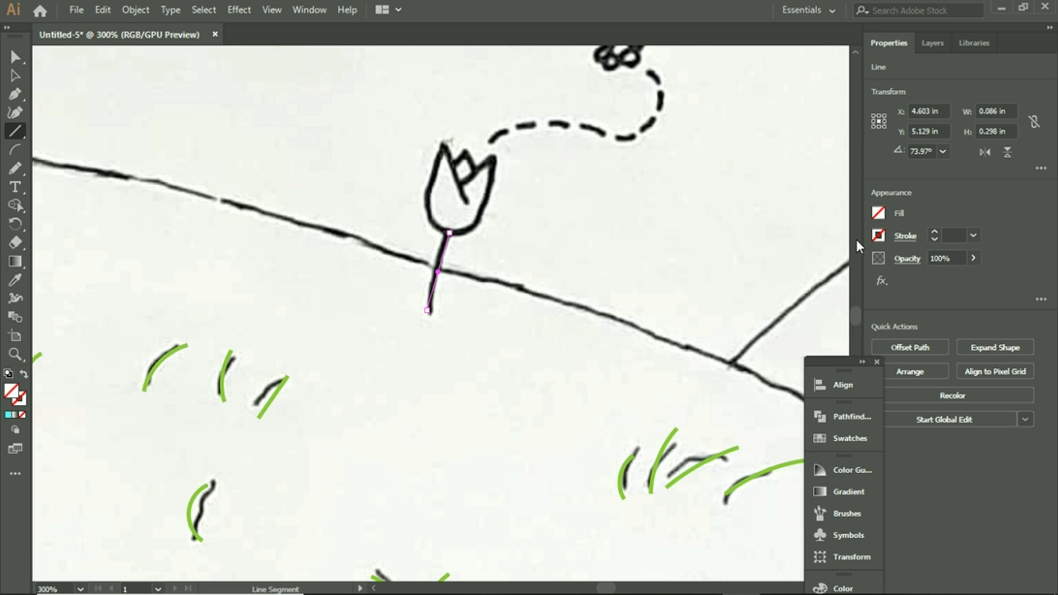
click(878, 237)
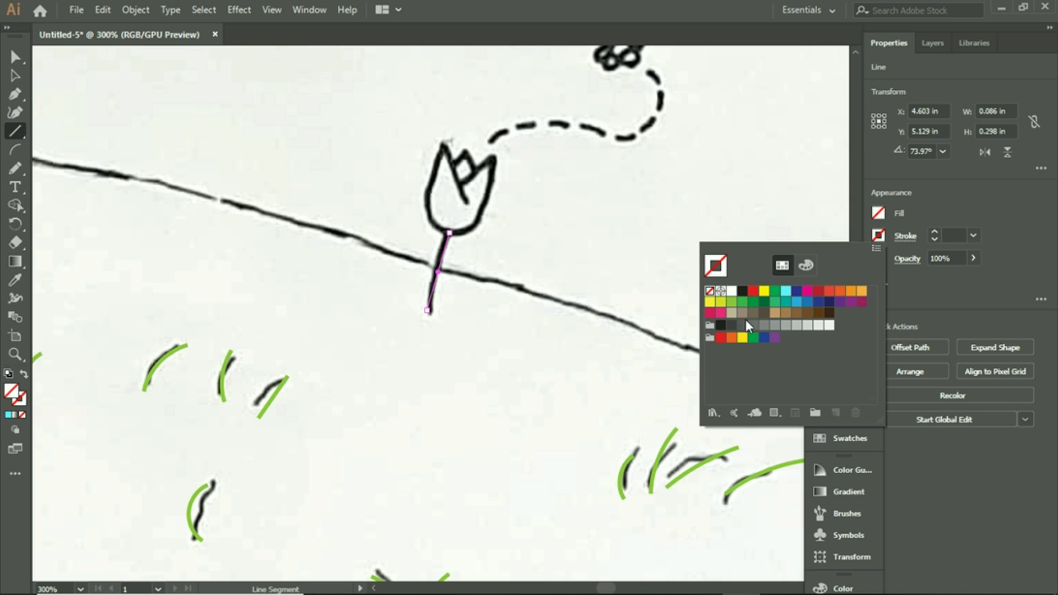
click(775, 291)
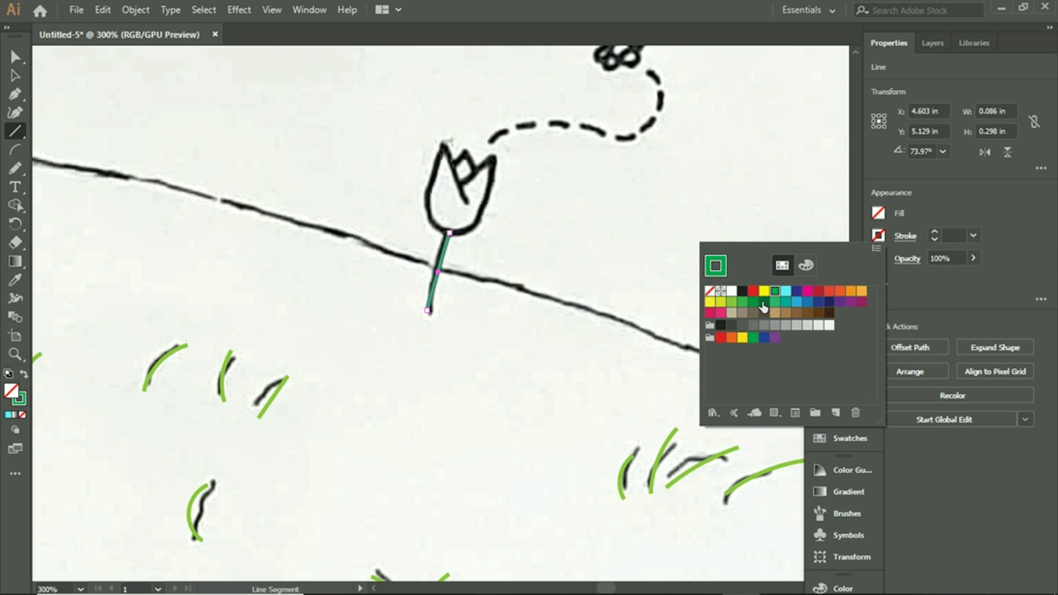
click(15, 131)
click(170, 139)
click(128, 142)
click(15, 75)
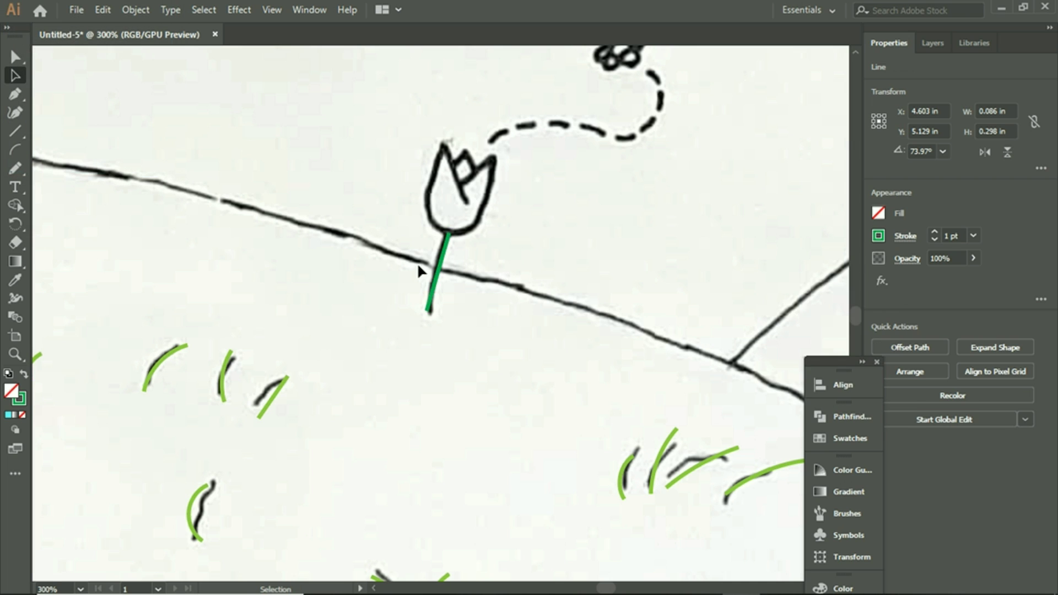
click(384, 248)
click(431, 302)
click(15, 113)
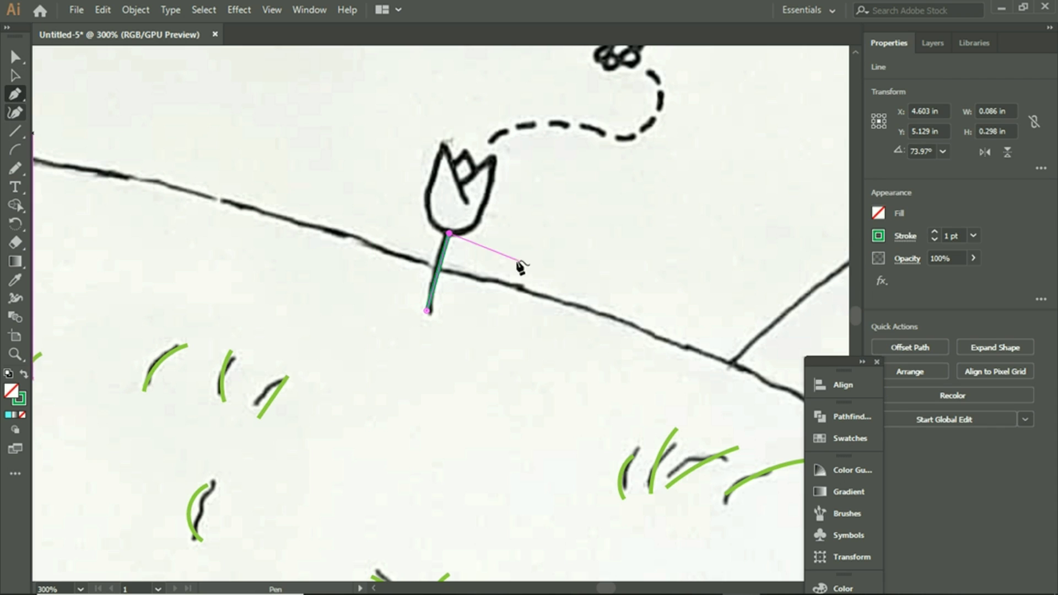
click(15, 94)
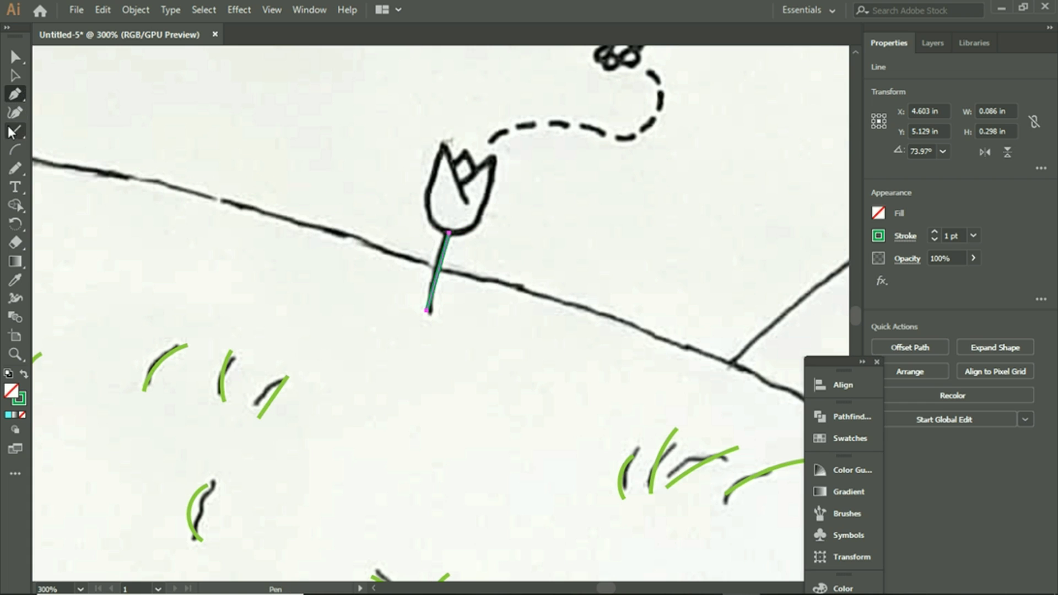
click(17, 113)
click(449, 233)
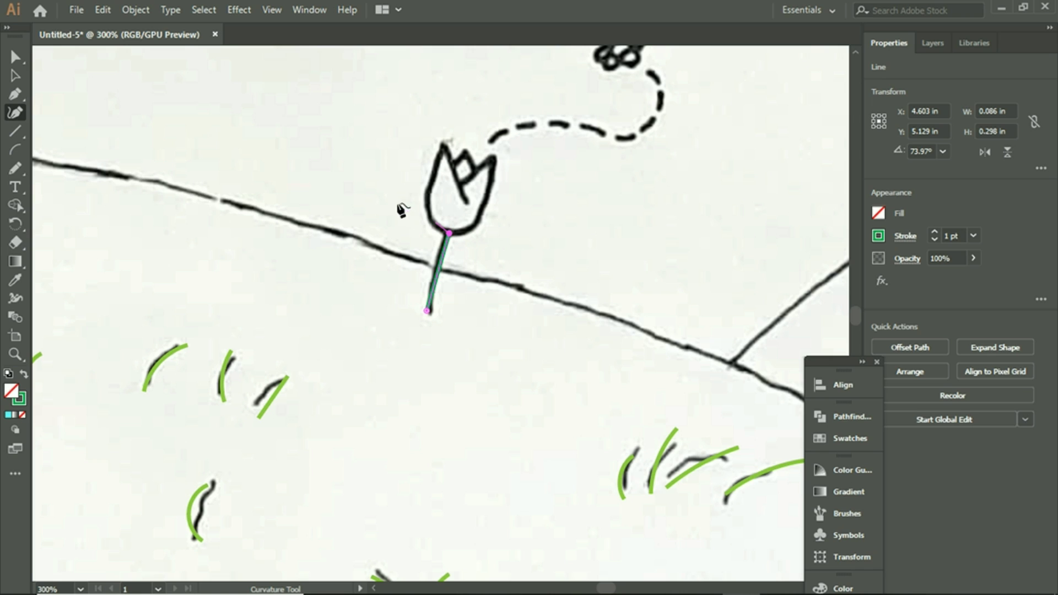
click(430, 175)
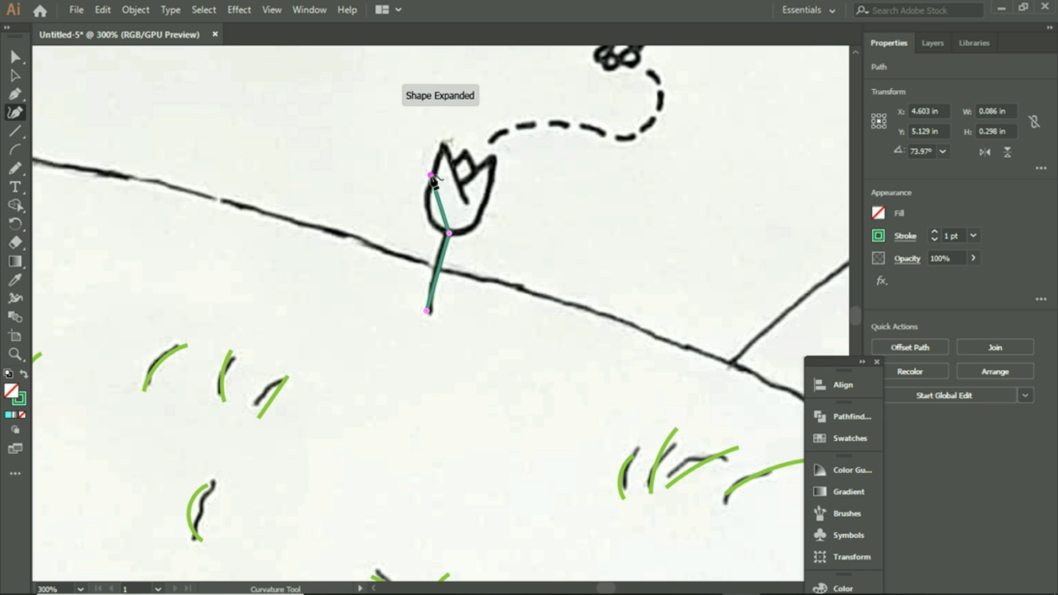
click(443, 147)
click(468, 203)
key(ctrl)
key(ctrl+z)
key(ctrl+z)
key(ctrl+z)
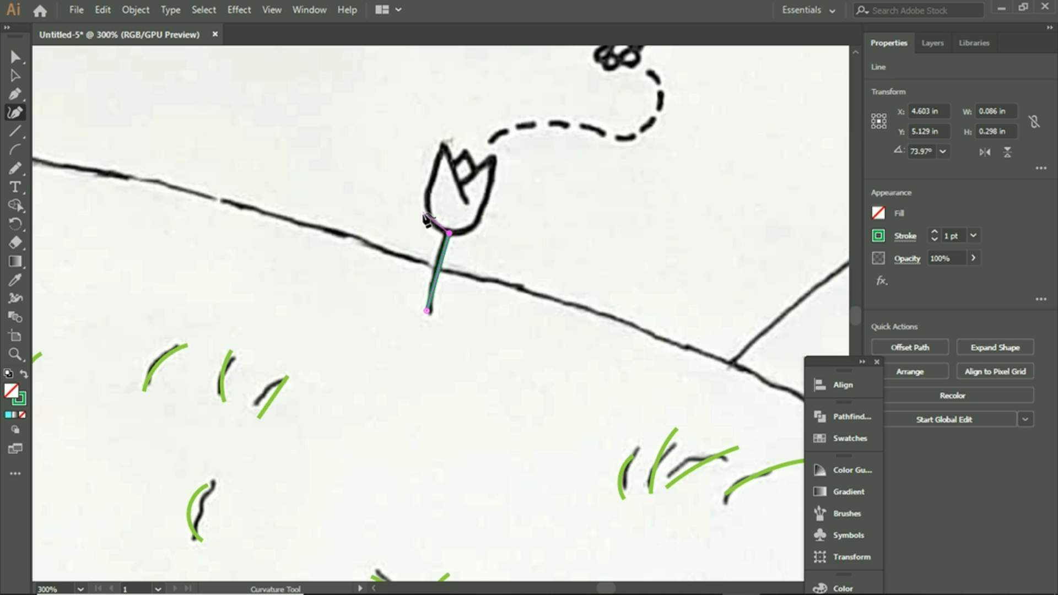
click(428, 178)
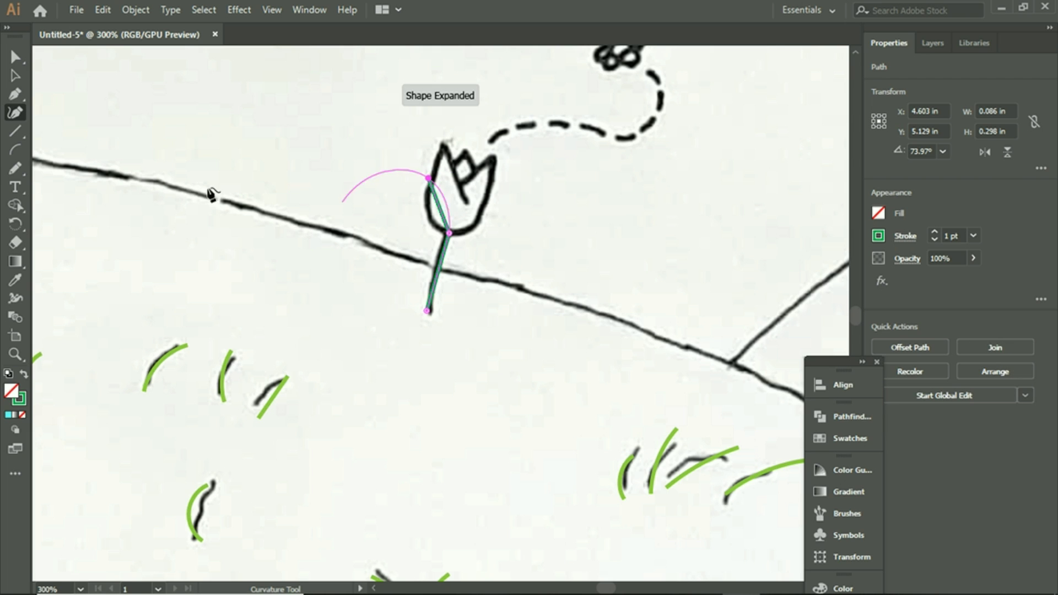
click(15, 93)
key(ctrl+z)
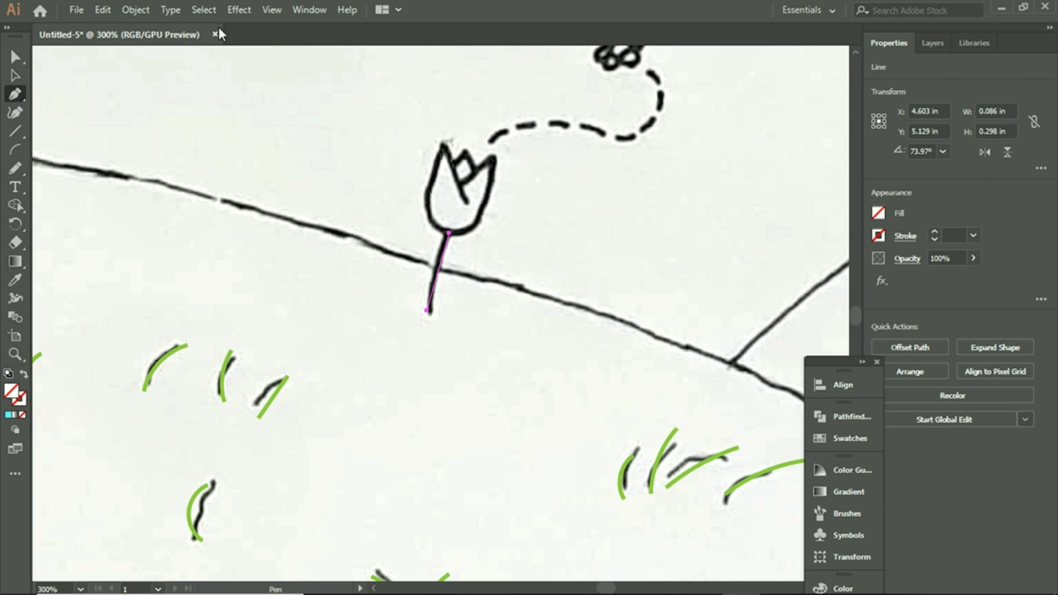
click(103, 9)
click(121, 44)
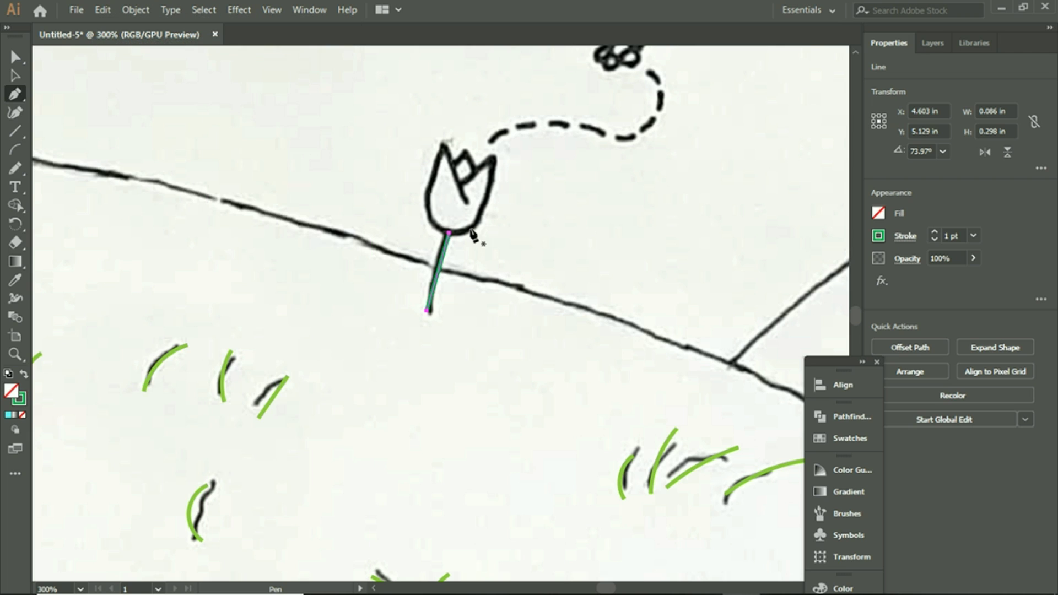
Step: Trace the flower's left petal with the Pen tool, from the stem's upper end over the tip to the inner fold, and deselect it
click(449, 234)
drag(426, 197, 487, 215)
click(16, 75)
click(251, 143)
Step: Trace the flower's right petal from the stem's upper end over its tip to the inner fold, leaving it deselected
click(16, 94)
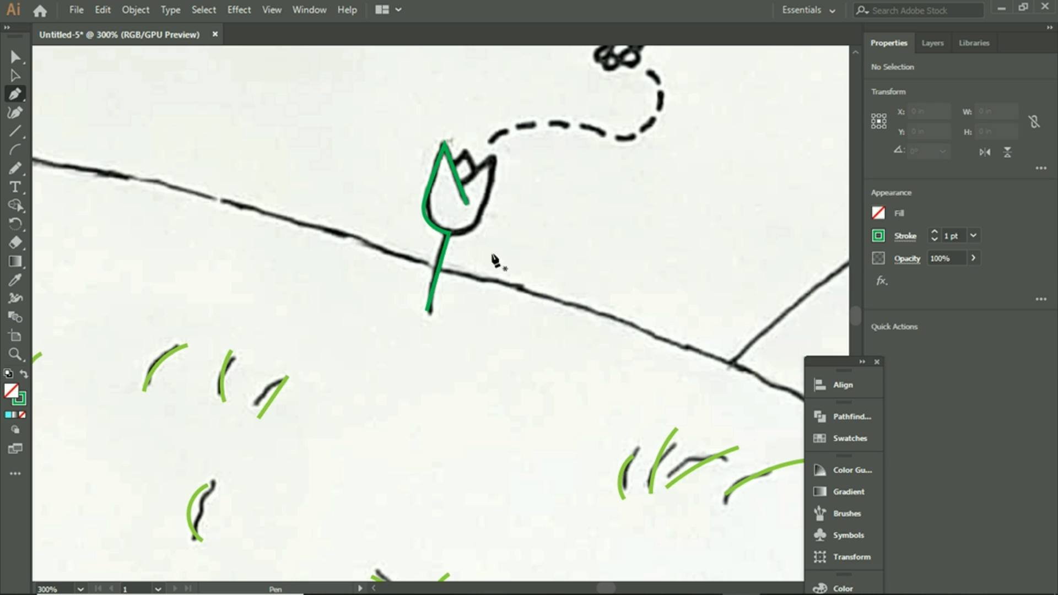
drag(450, 234, 60, 88)
key(ctrl+z)
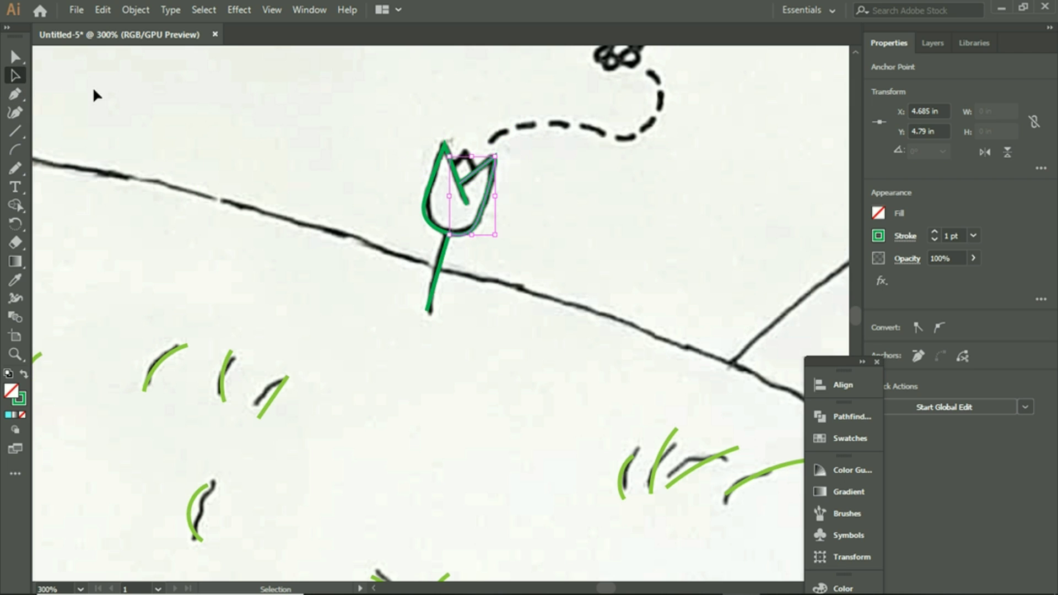
click(114, 73)
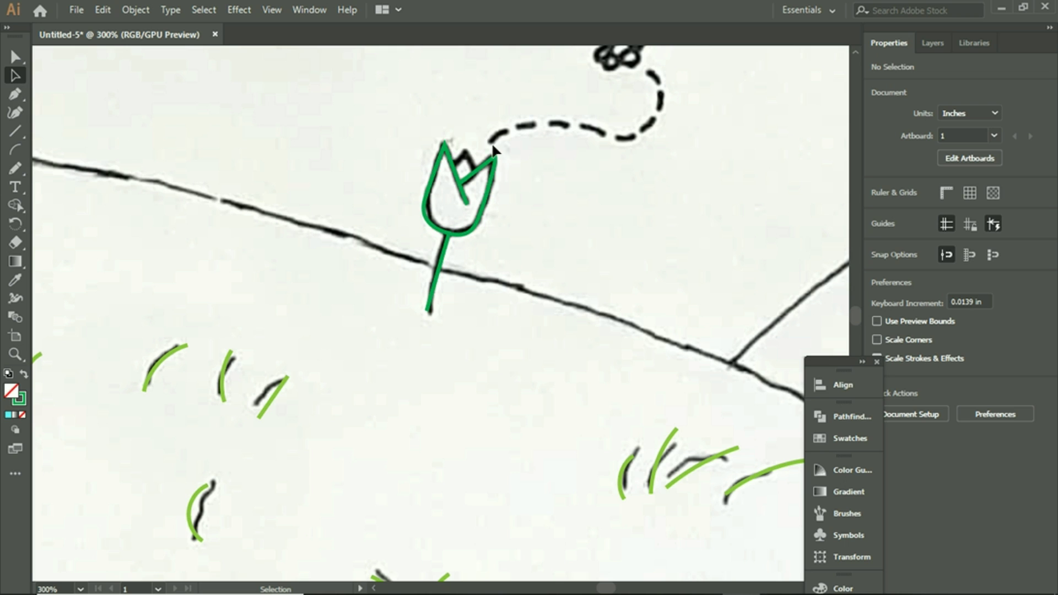
Step: Trace the small pointed middle petal between the two outer petals with the Pen tool, and deselect it
scroll(539, 297, up, 3)
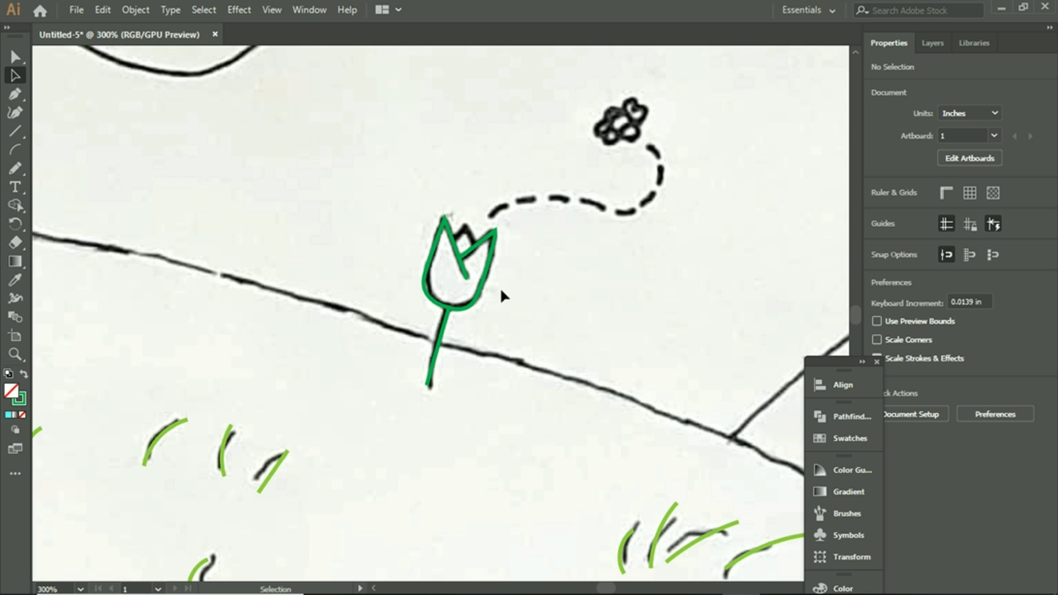
scroll(496, 298, up, 3)
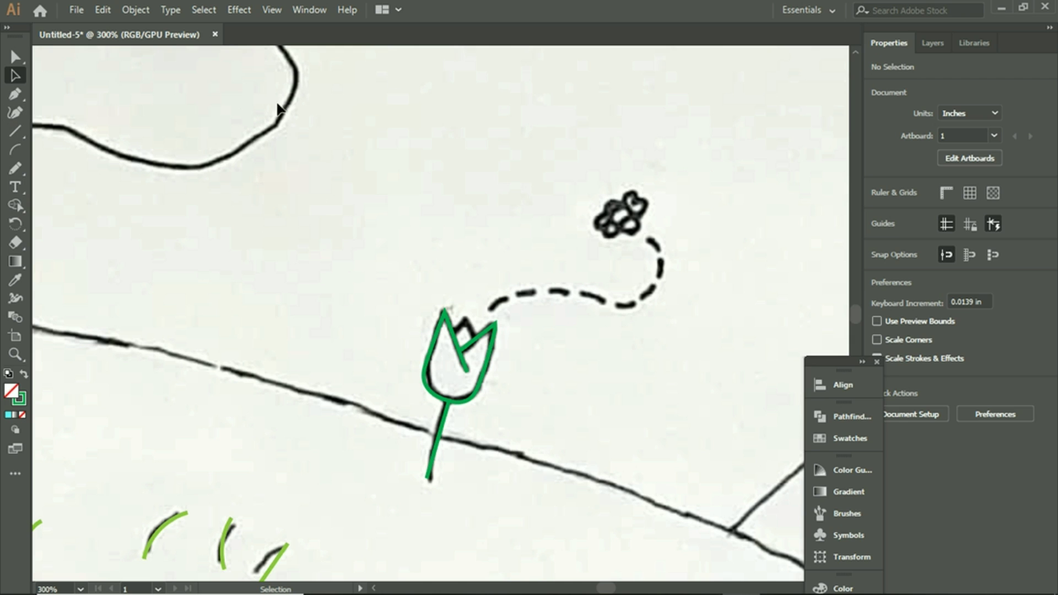
scroll(259, 188, up, 3)
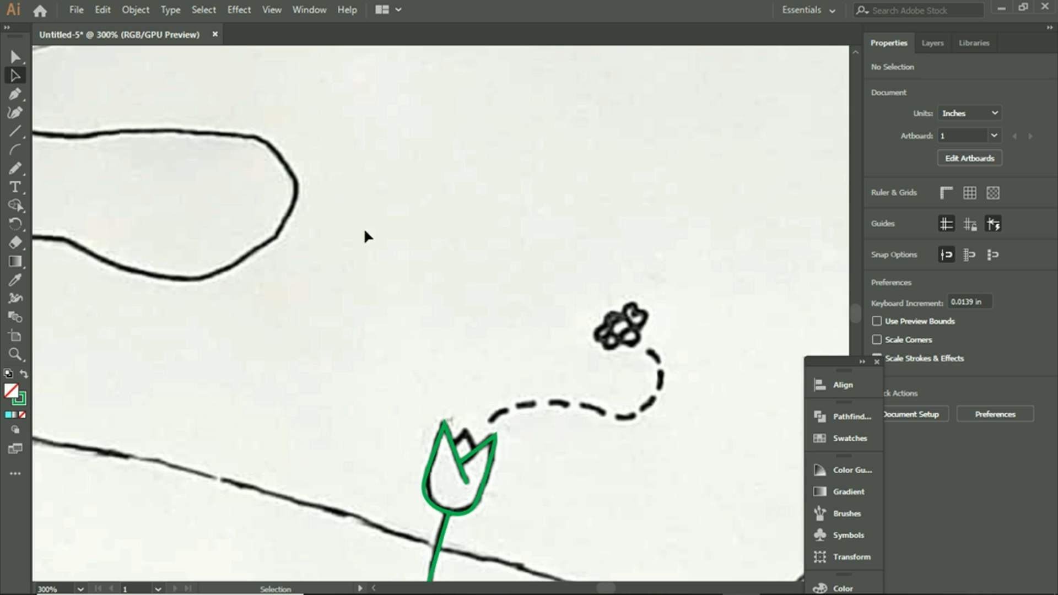
click(15, 93)
scroll(390, 358, down, 1)
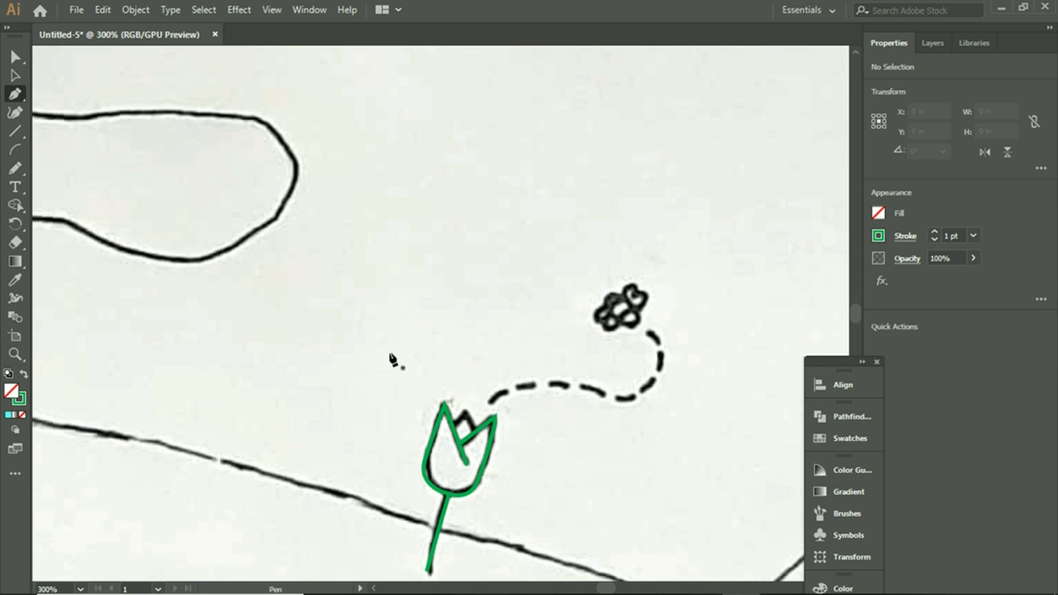
scroll(477, 422, down, 2)
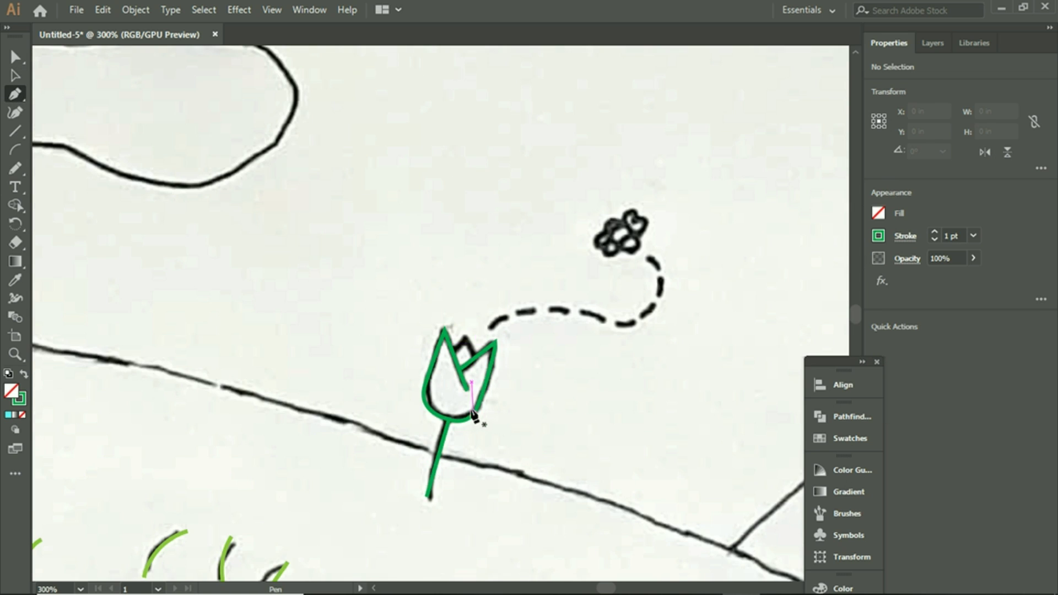
click(452, 348)
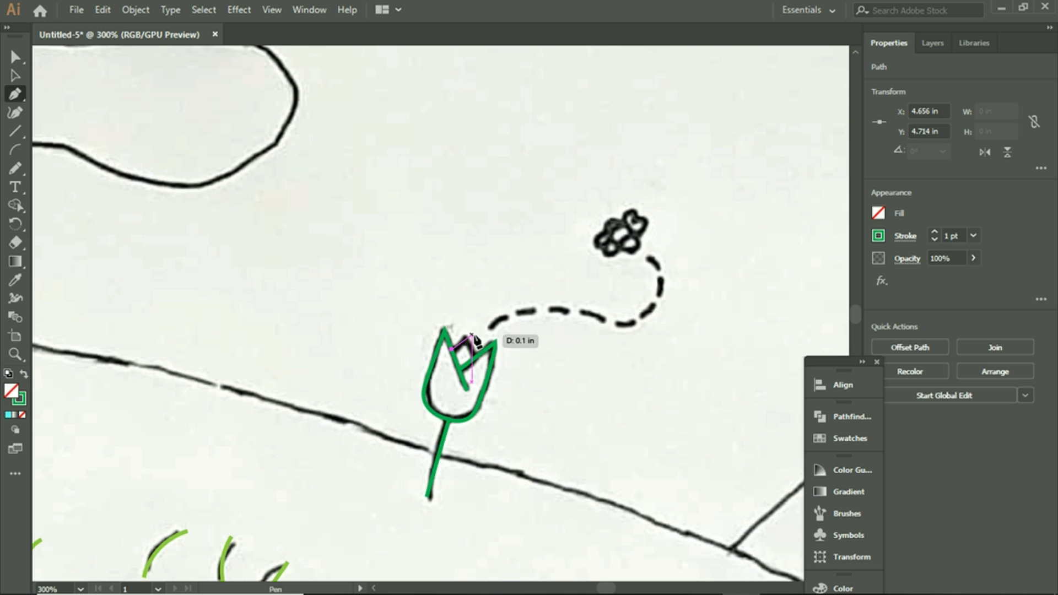
click(468, 338)
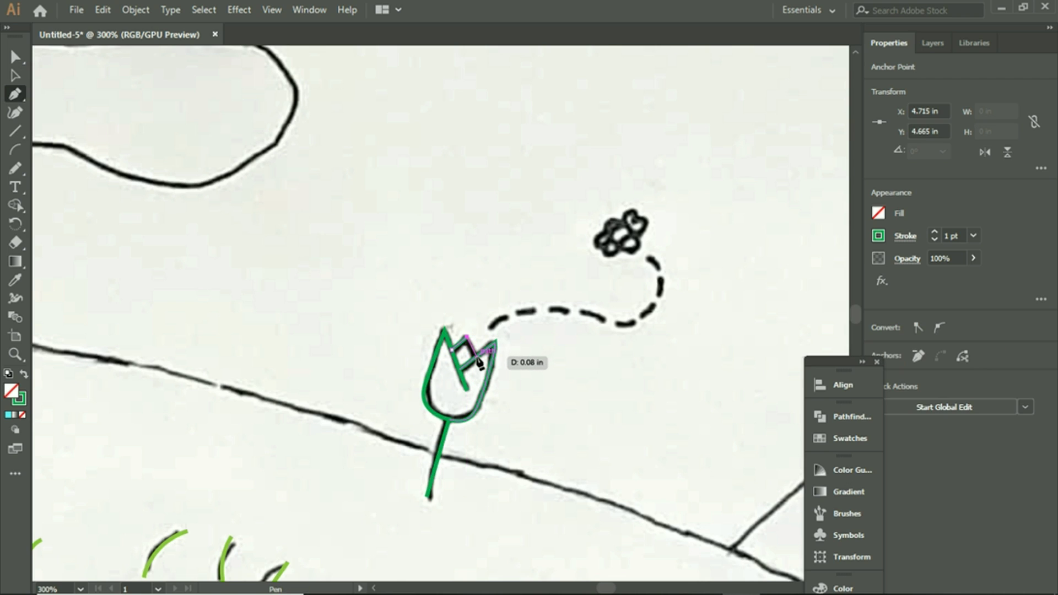
click(14, 76)
click(516, 320)
Step: Smooth the outer curve of the flower's right petal with the Smooth tool, from the stem's upper end to the petal's tip
scroll(516, 320, down, 2)
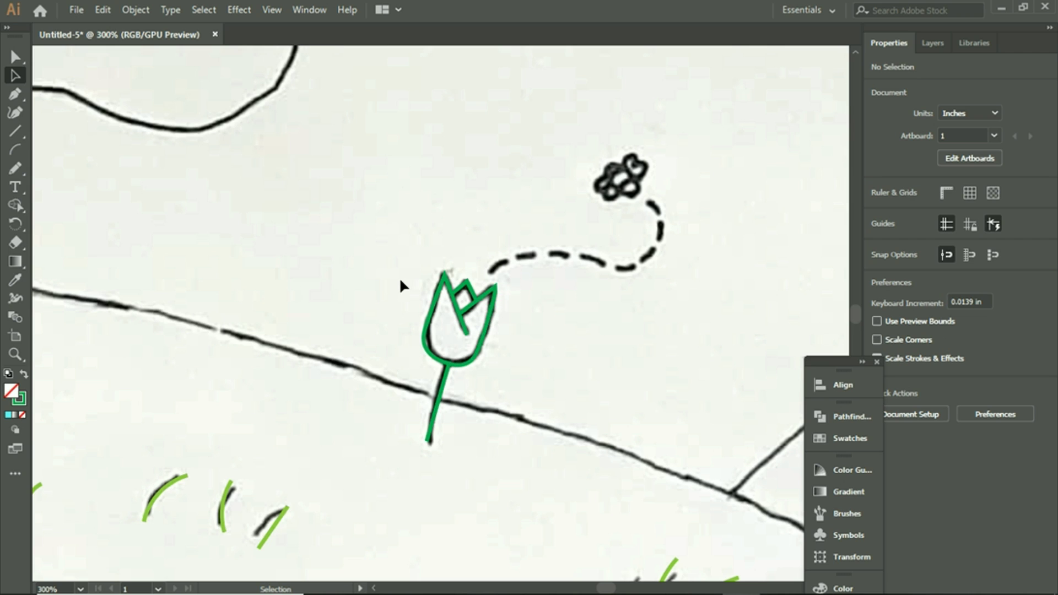
drag(402, 276, 548, 356)
scroll(587, 282, down, 3)
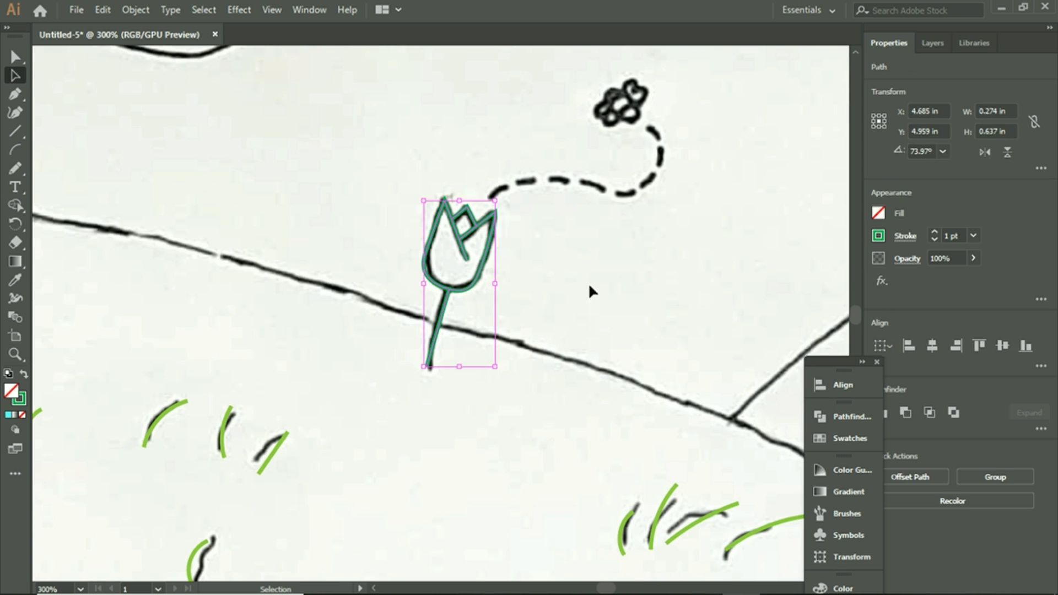
click(589, 276)
click(485, 280)
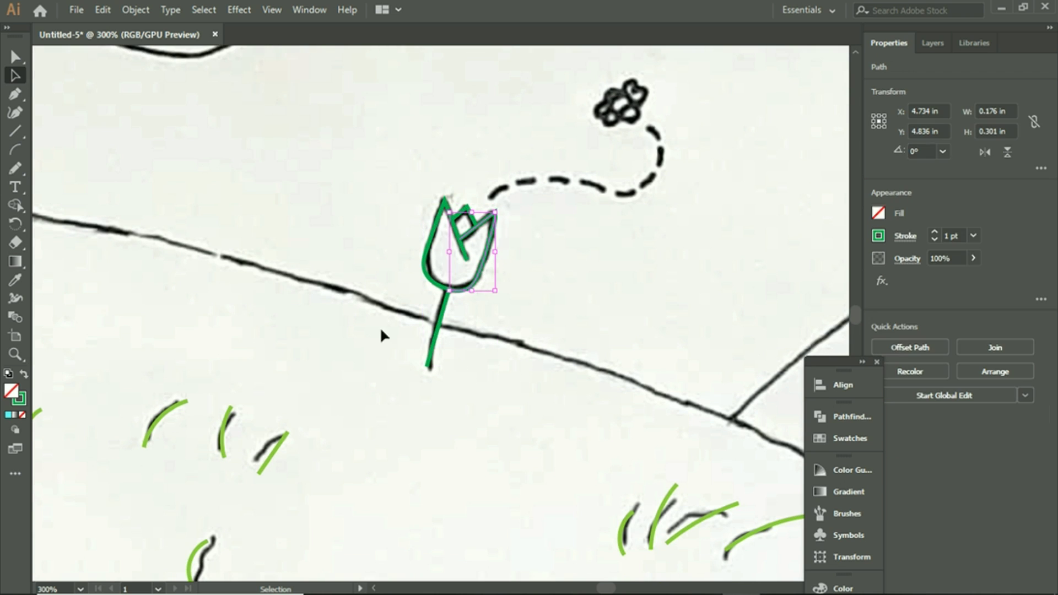
click(15, 170)
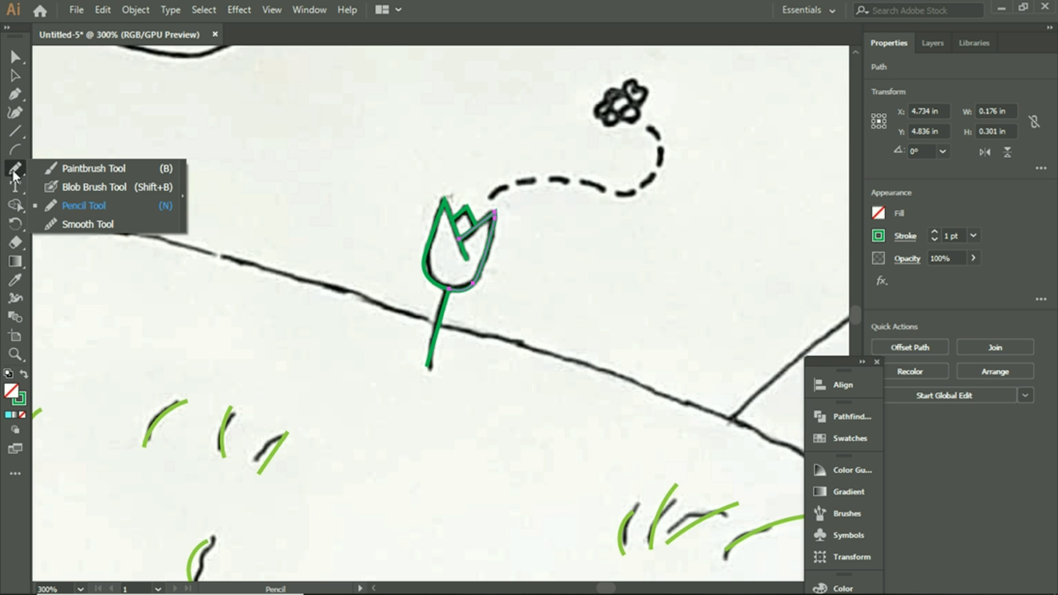
click(80, 224)
drag(493, 272, 495, 197)
drag(473, 292, 490, 231)
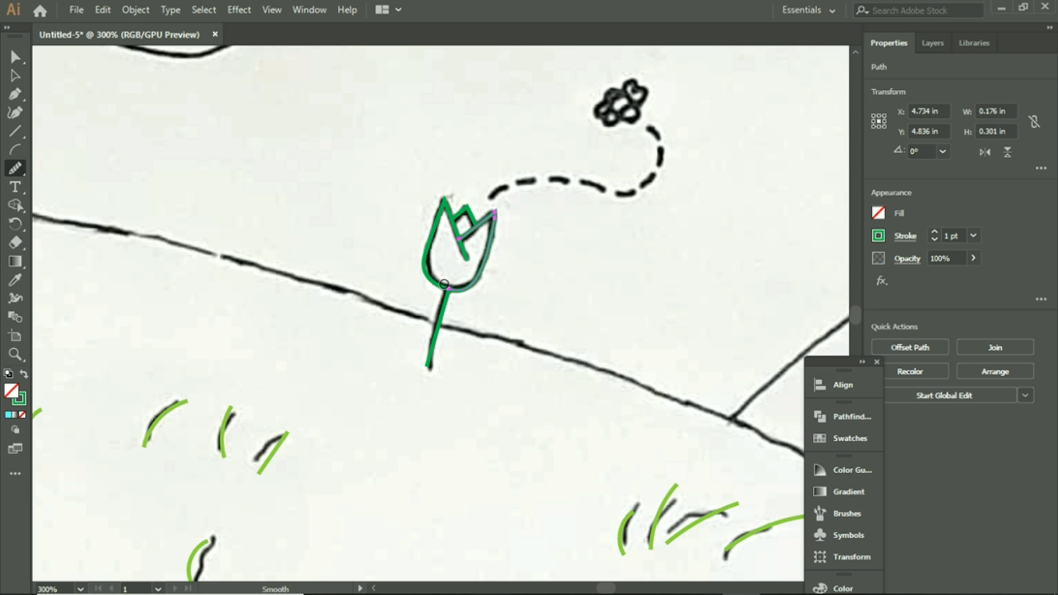
drag(455, 283, 500, 217)
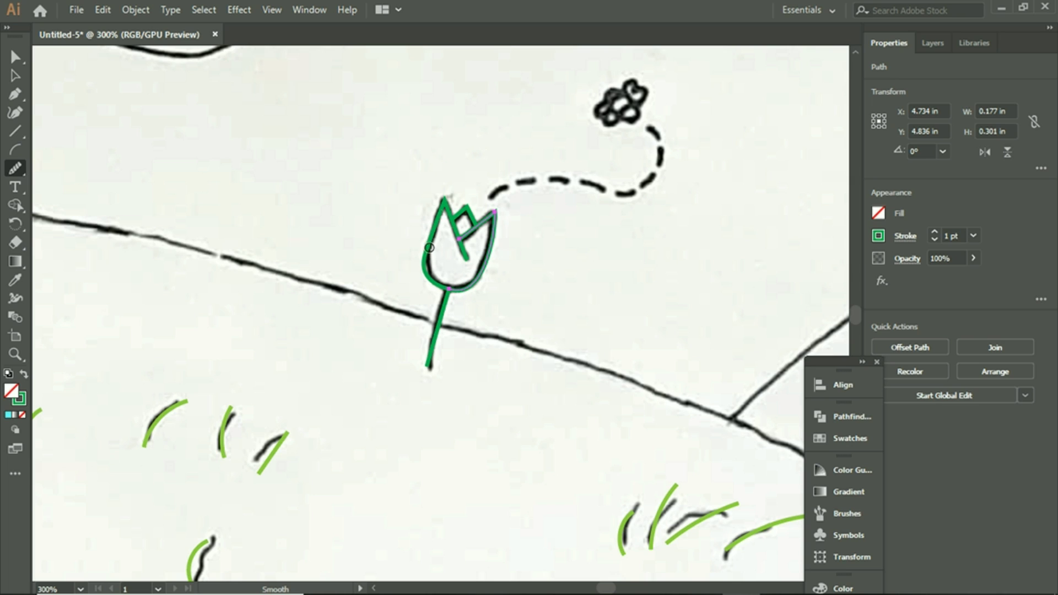
Step: Smooth the outer curve of the flower's left petal with the Smooth tool, and leave it deselected
click(15, 76)
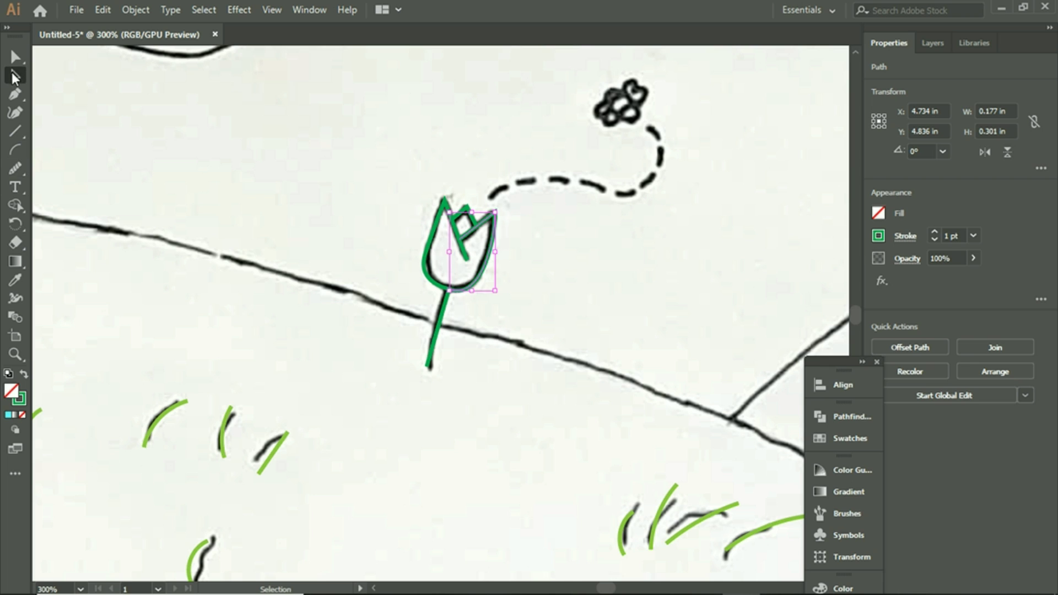
click(343, 194)
click(424, 262)
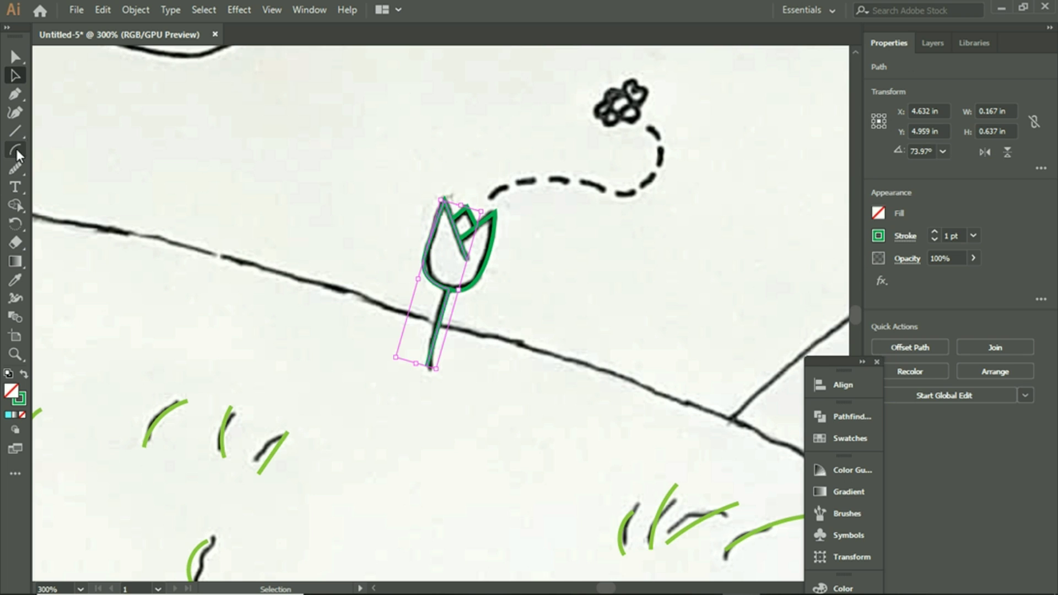
click(15, 56)
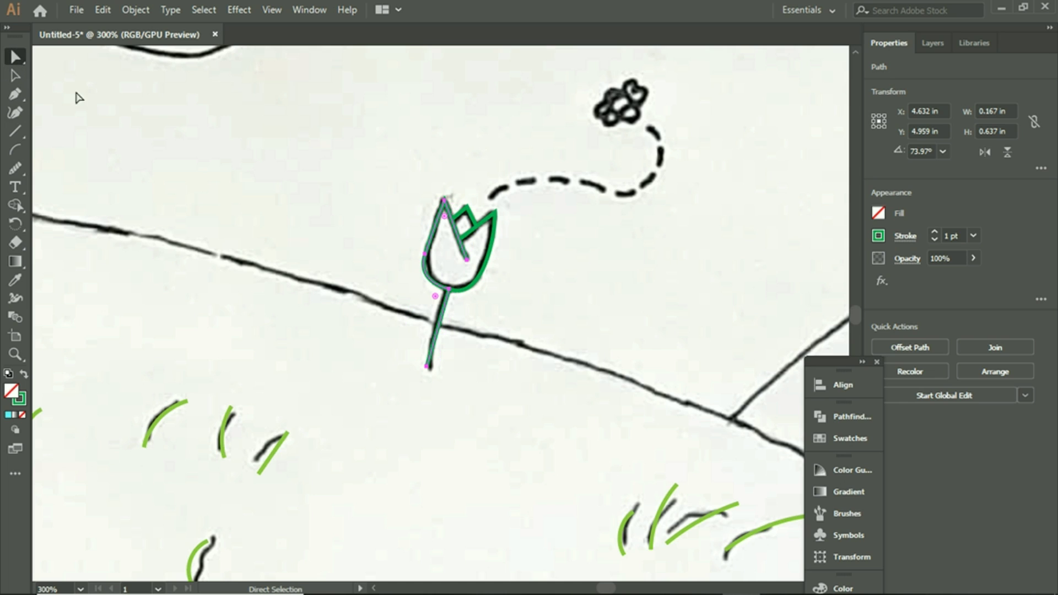
click(15, 168)
mouse_move(428, 285)
mouse_down()
mouse_move(425, 223)
mouse_move(416, 261)
mouse_move(408, 233)
mouse_up()
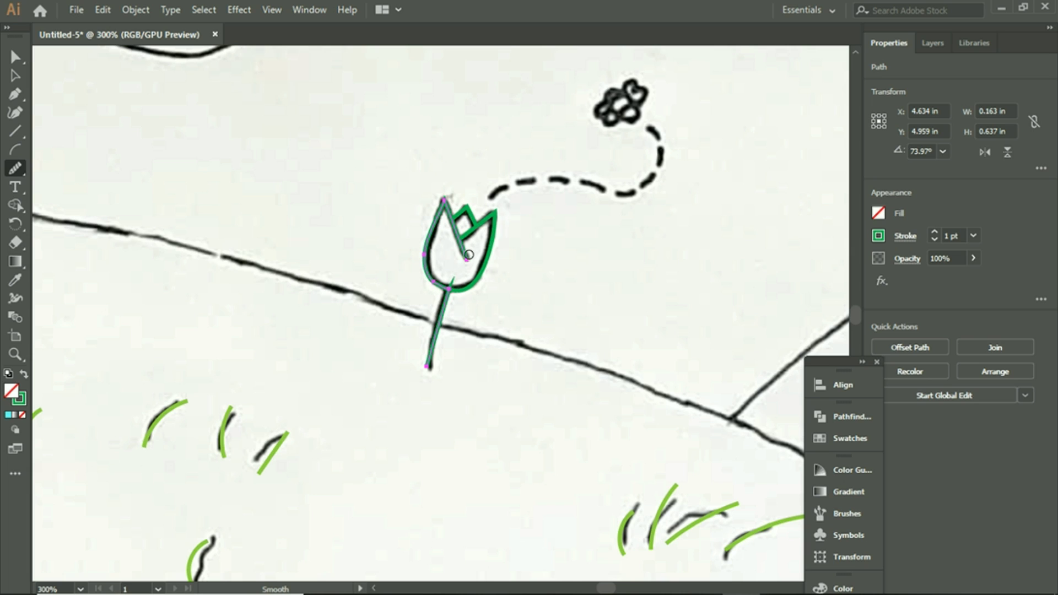
key(ctrl)
ctrl+click(493, 263)
click(15, 57)
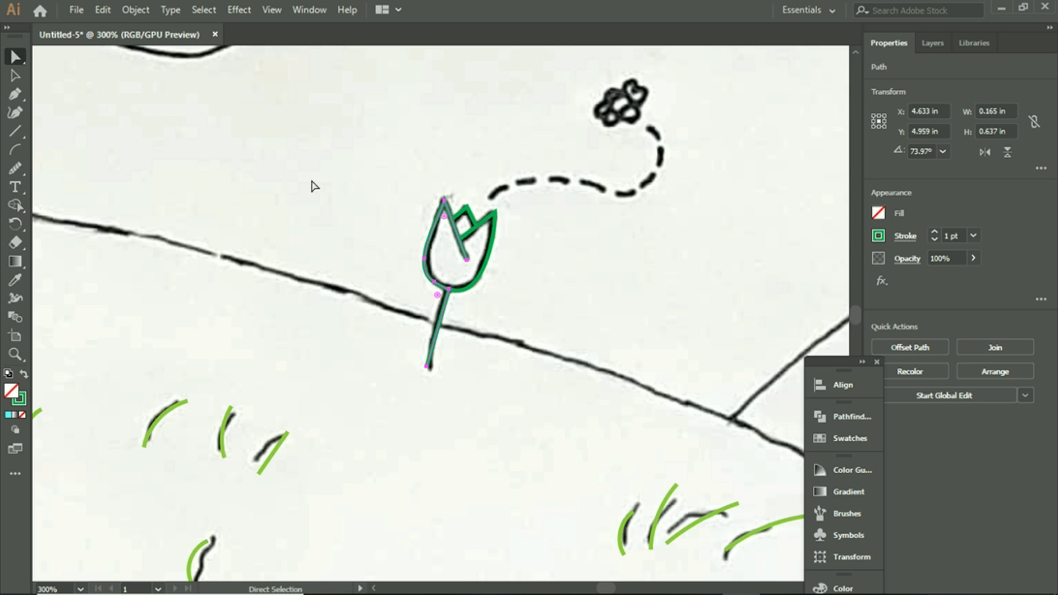
click(14, 75)
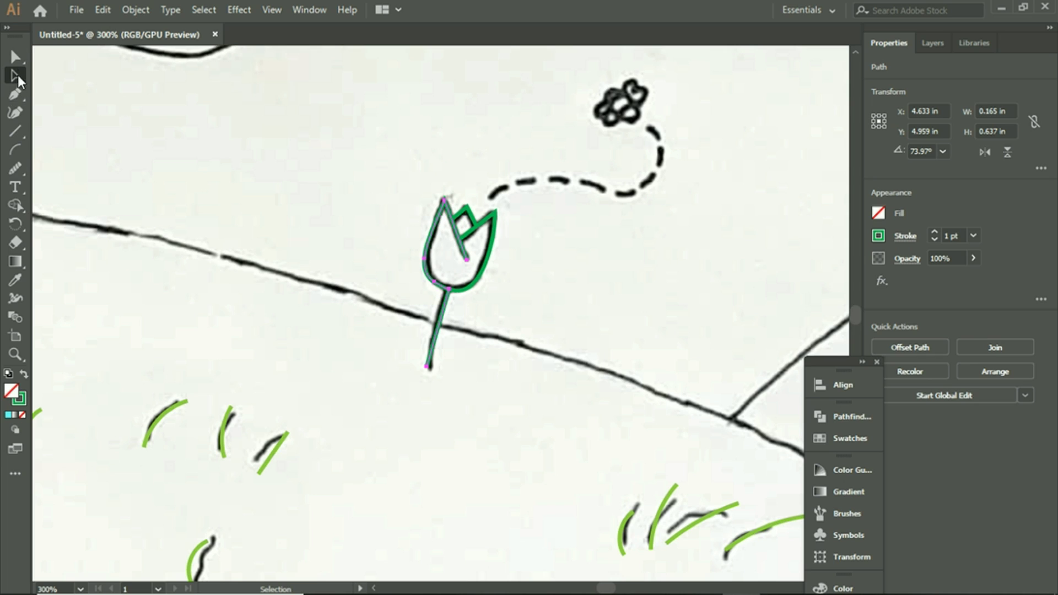
click(14, 173)
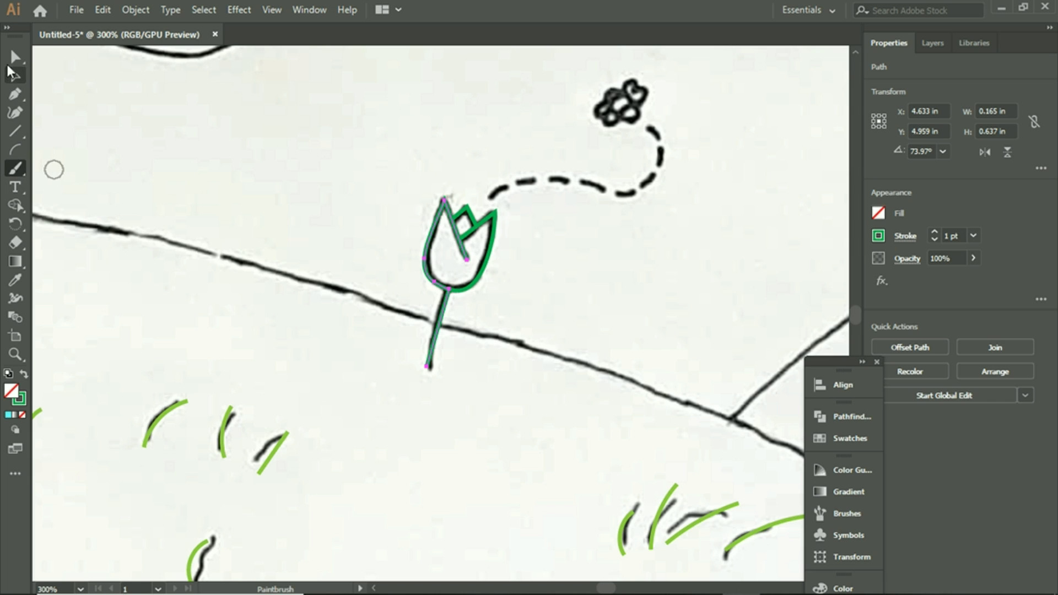
click(11, 62)
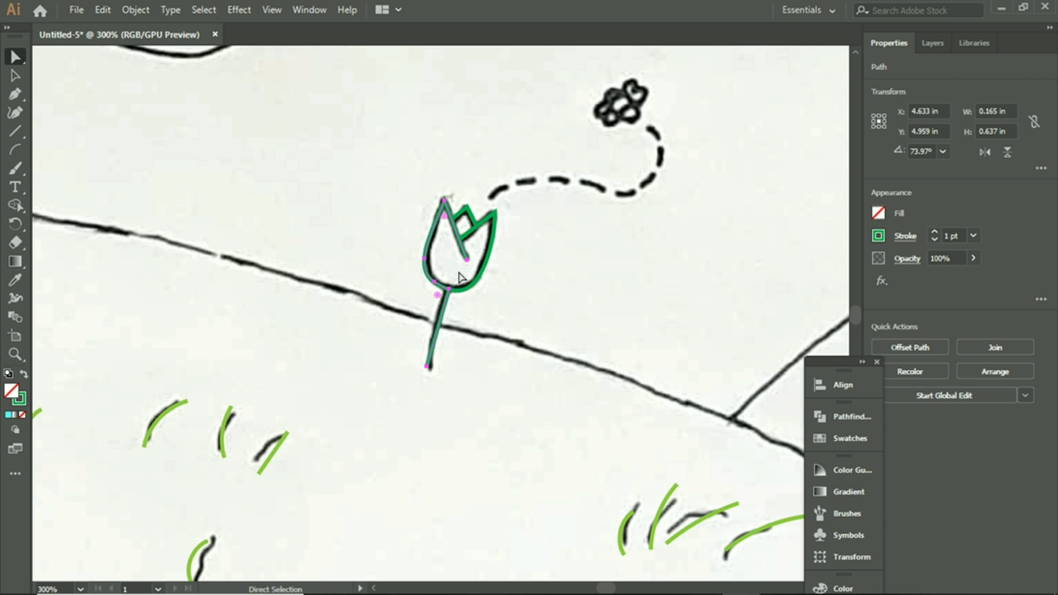
click(541, 269)
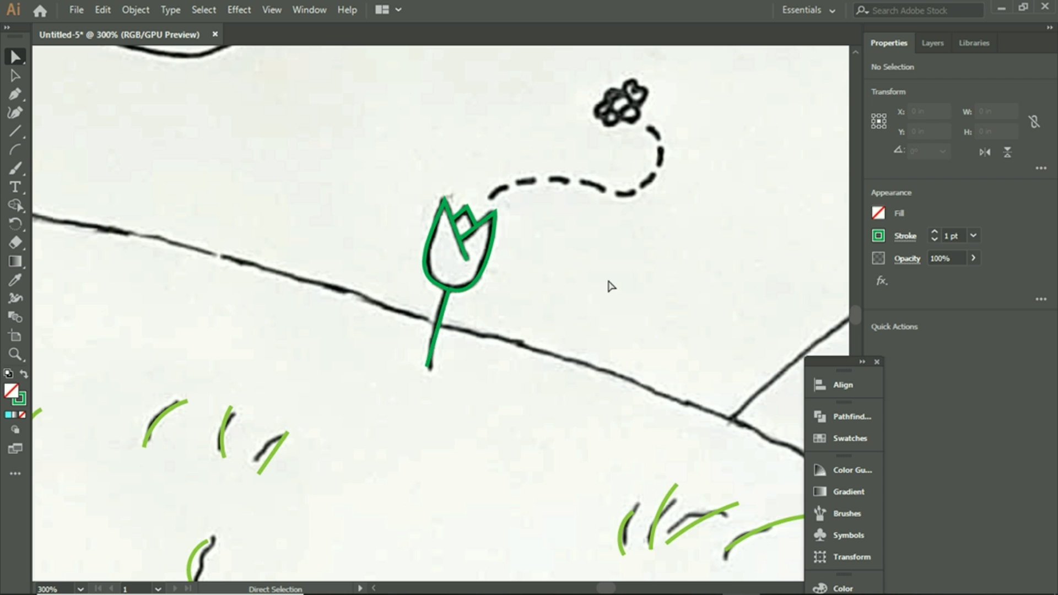
scroll(606, 285, up, 2)
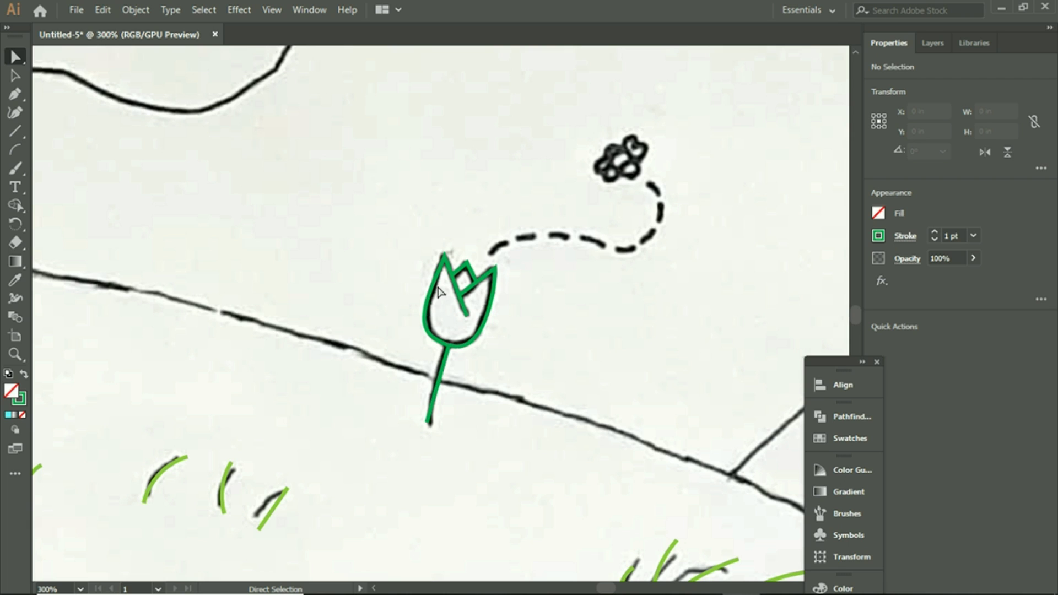
click(11, 75)
drag(375, 241, 499, 325)
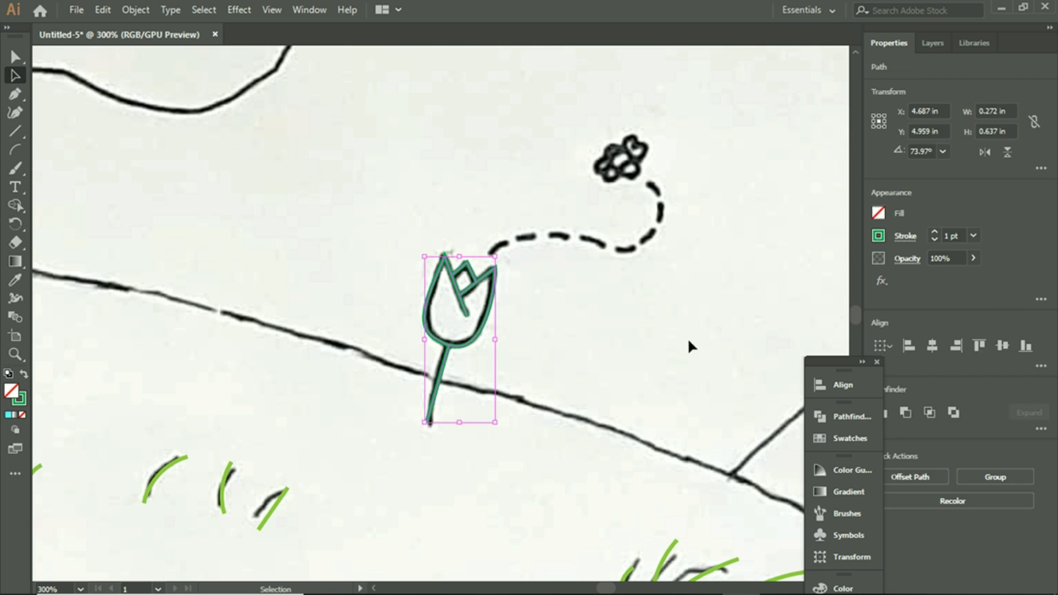
click(882, 214)
click(683, 184)
click(501, 368)
click(442, 358)
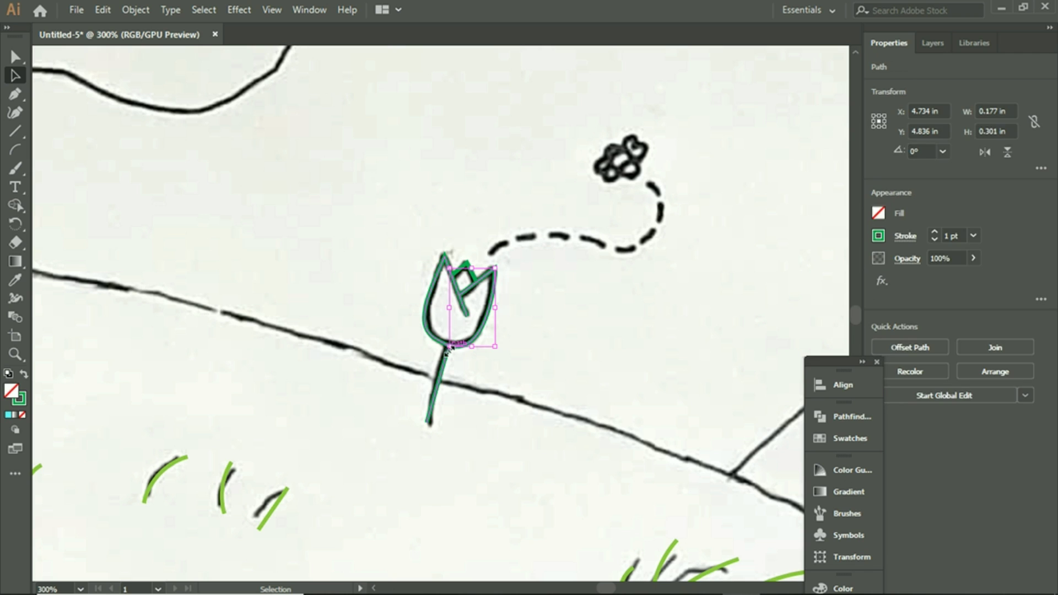
click(237, 220)
Step: Try to edit the anchor point where the stem meets the petals with the Pen tool, and deselect the paths
click(16, 94)
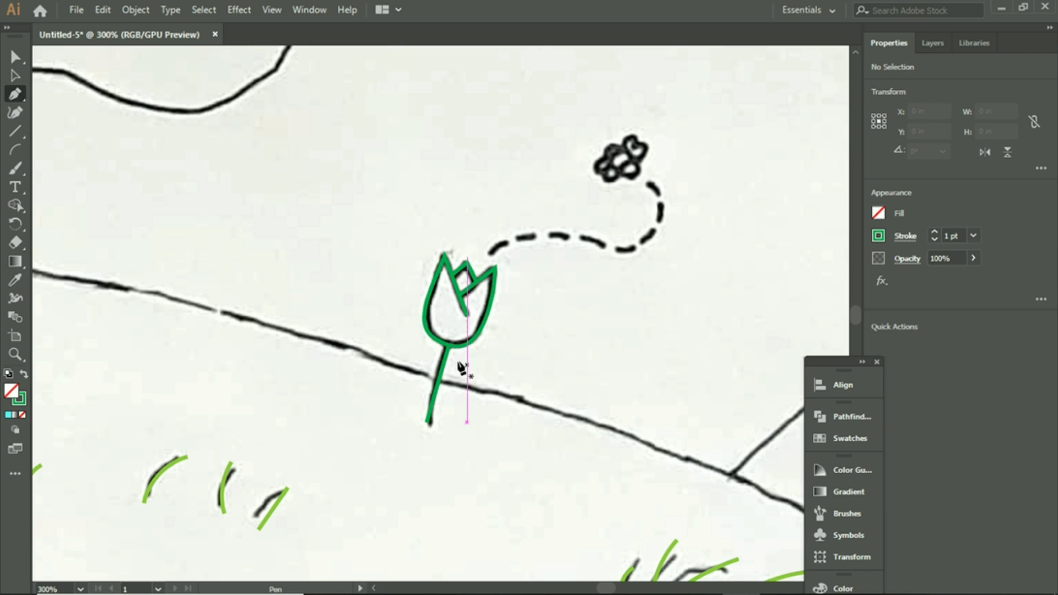
drag(450, 349, 513, 406)
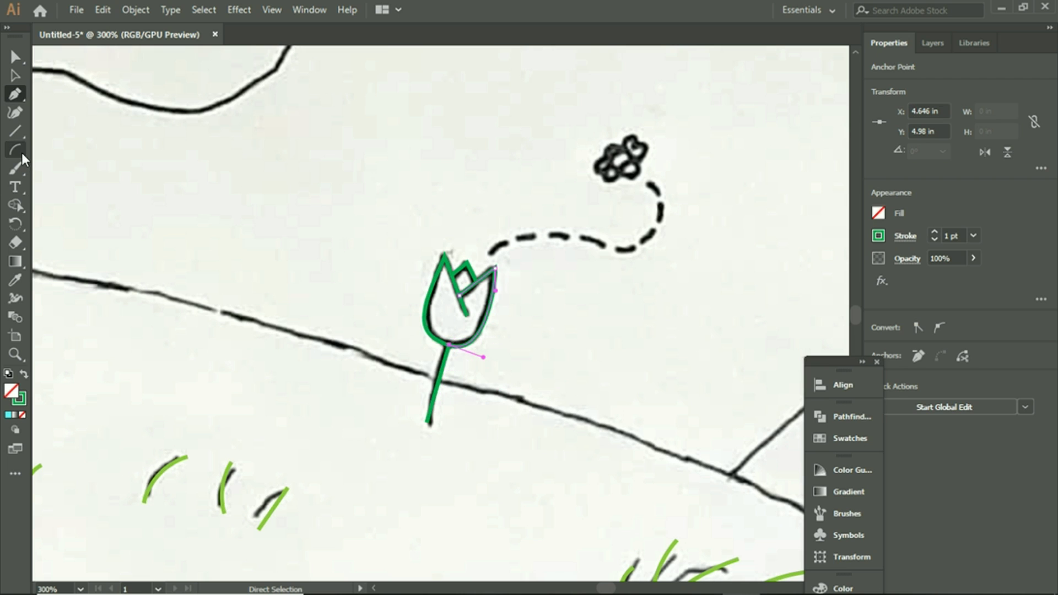
drag(17, 94, 94, 94)
key(Escape)
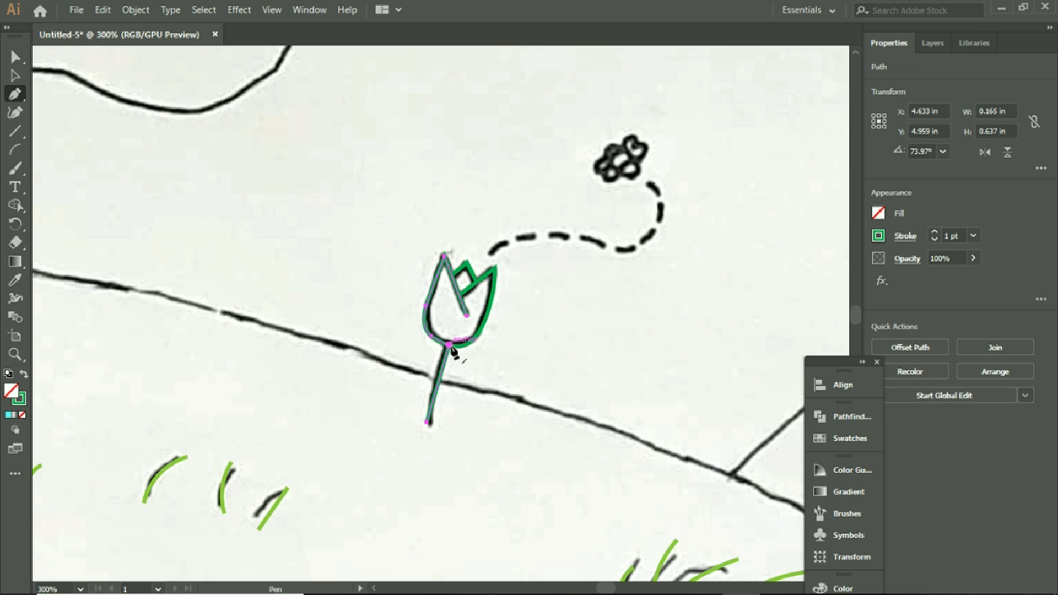
drag(450, 349, 17, 88)
click(15, 76)
click(260, 184)
click(431, 416)
click(481, 383)
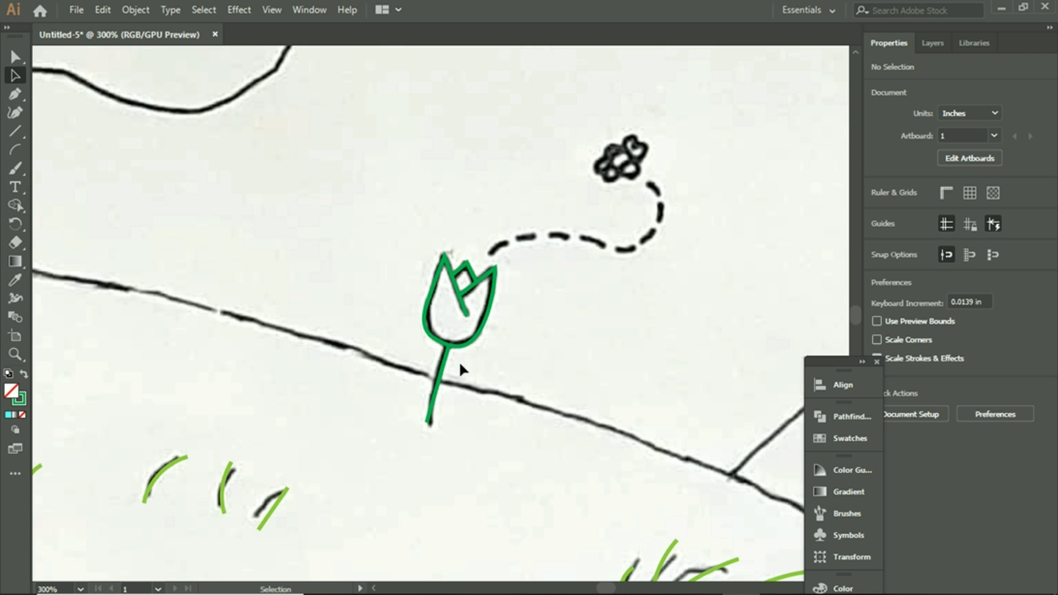
Step: Delete the anchor point at the stem's lower end to remove the stem segment from the left petal's path, and deselect it
drag(15, 94, 79, 135)
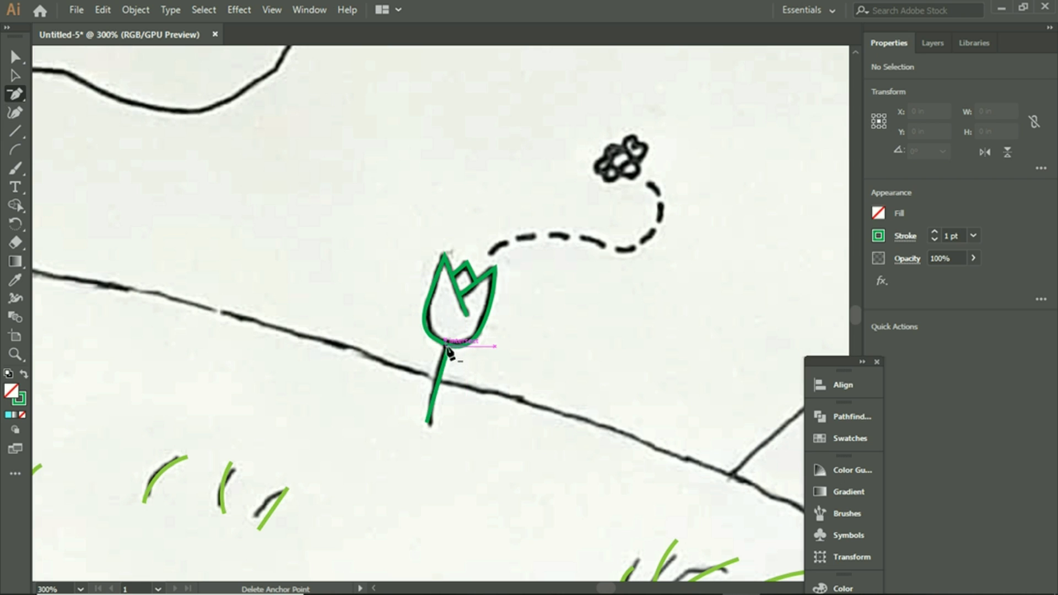
click(451, 349)
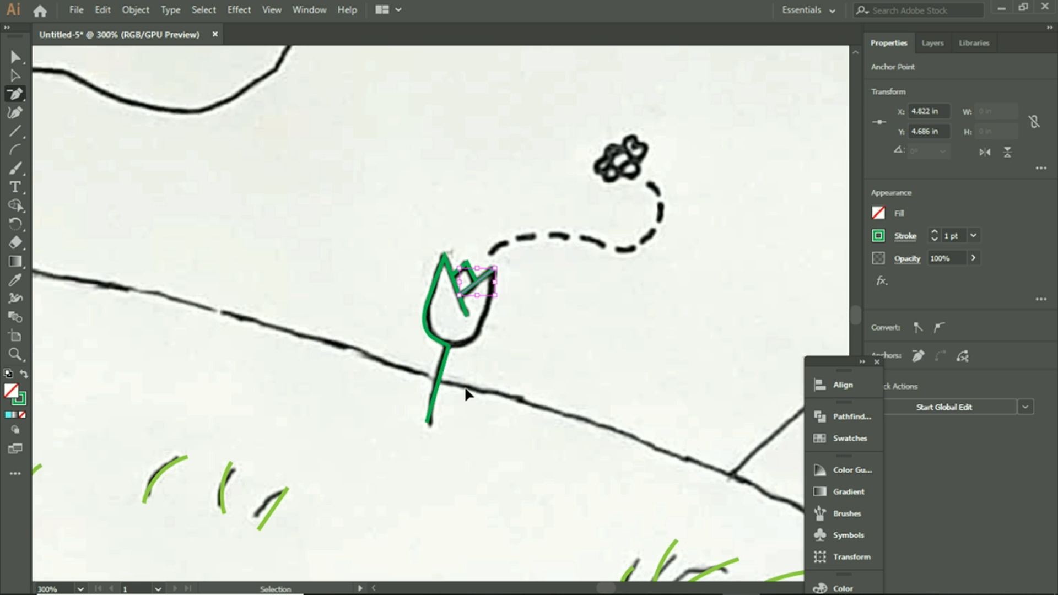
key(ctrl+z)
click(431, 427)
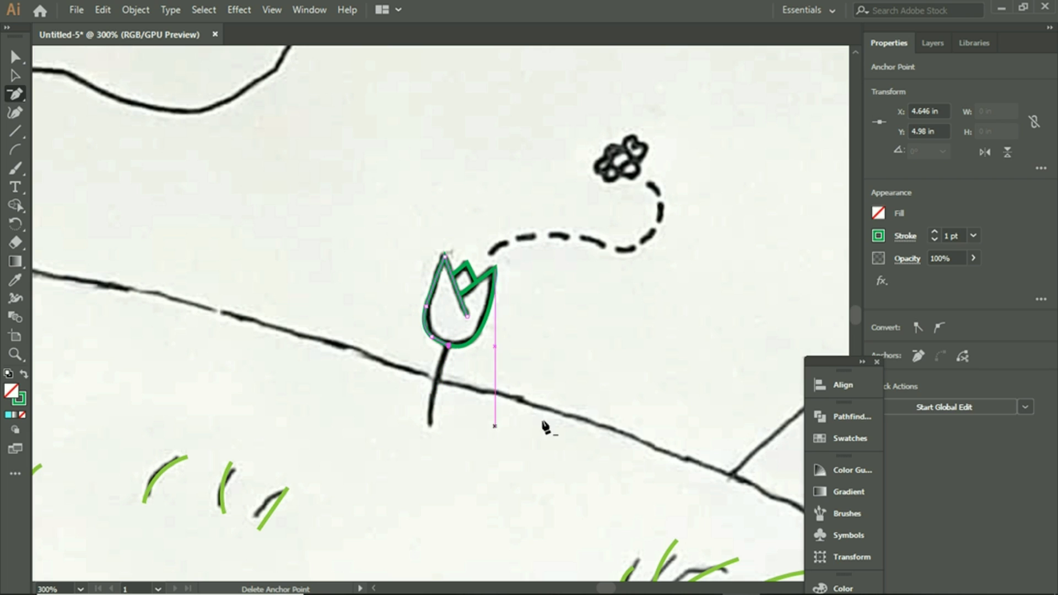
click(15, 80)
click(291, 243)
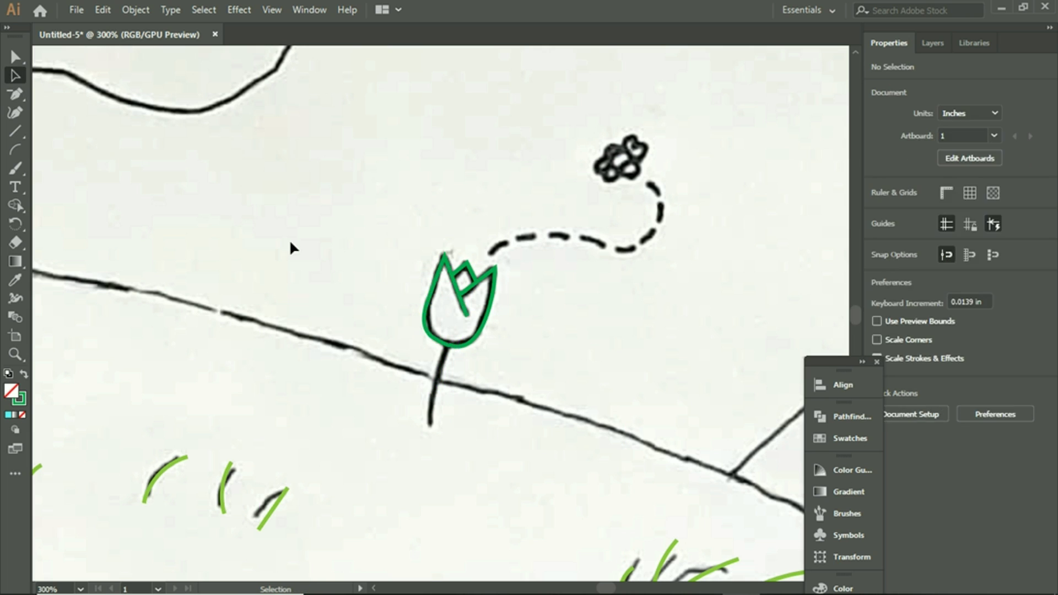
Step: Fill all the flower's petals with pink and deselect them
drag(370, 264, 529, 347)
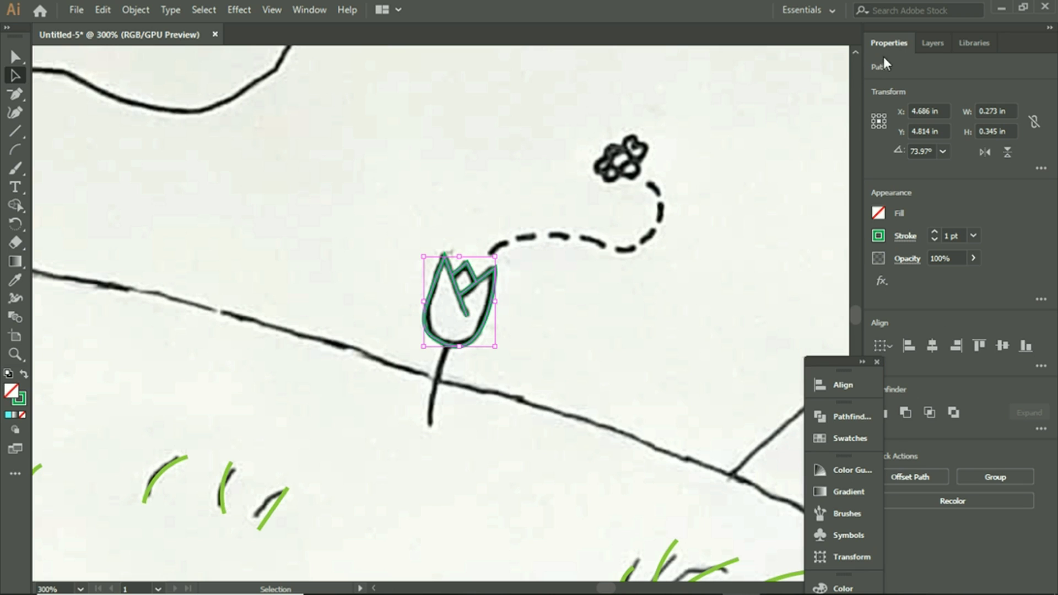
click(879, 214)
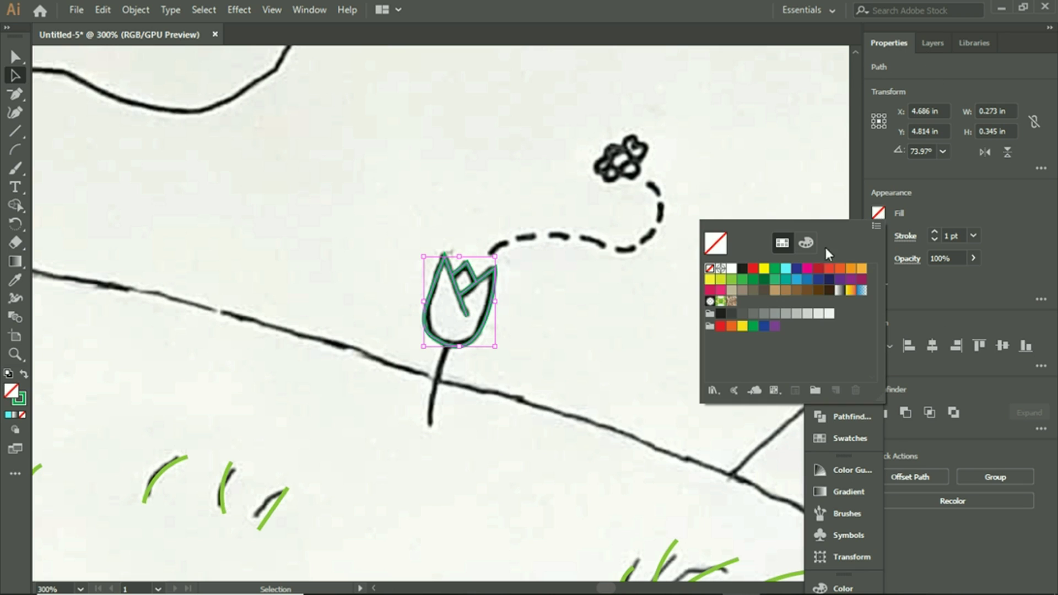
click(721, 290)
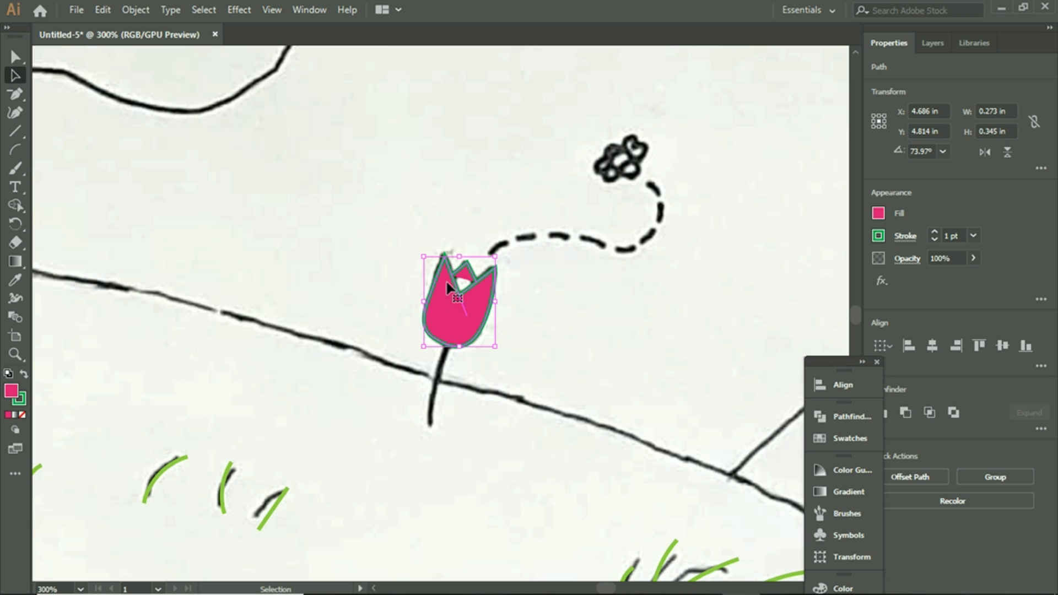
click(570, 246)
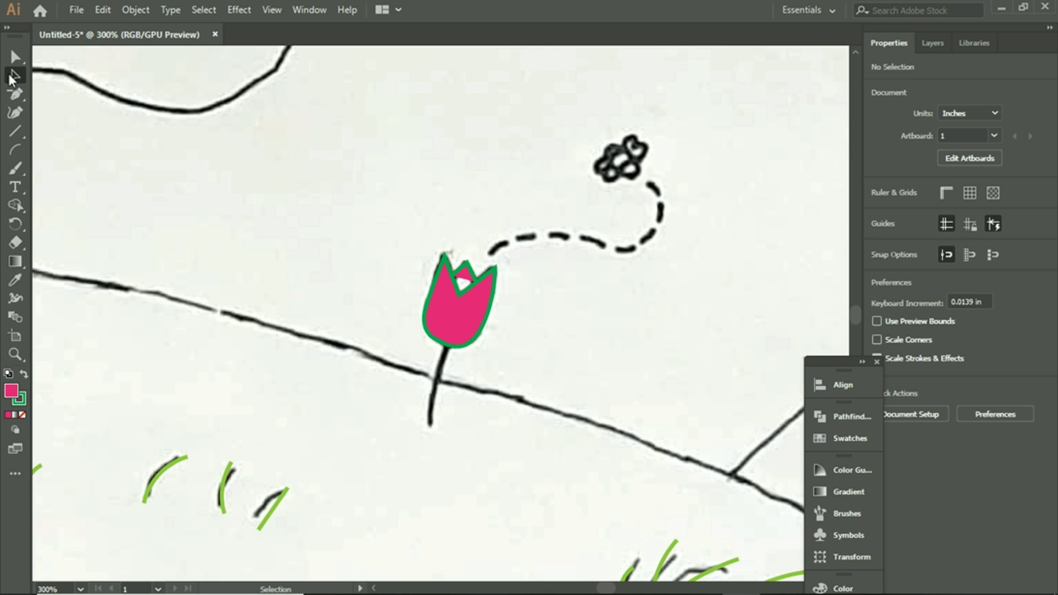
Step: Extend the small middle petal's path across its open base with the Pen tool, and deselect it
click(15, 94)
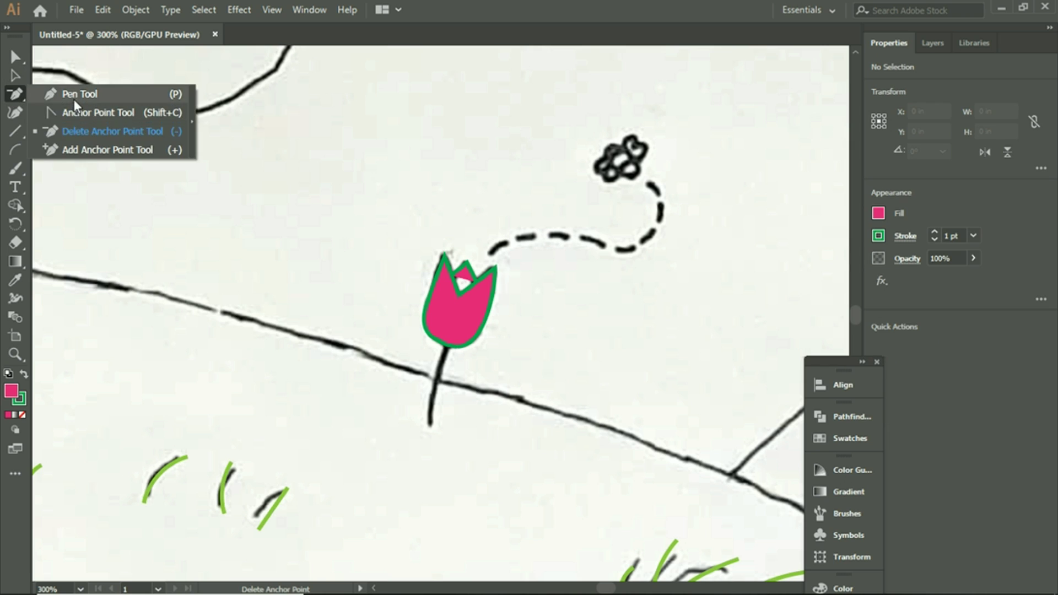
click(76, 100)
mouse_move(462, 289)
mouse_down()
mouse_move(460, 299)
mouse_move(479, 285)
mouse_up()
click(479, 285)
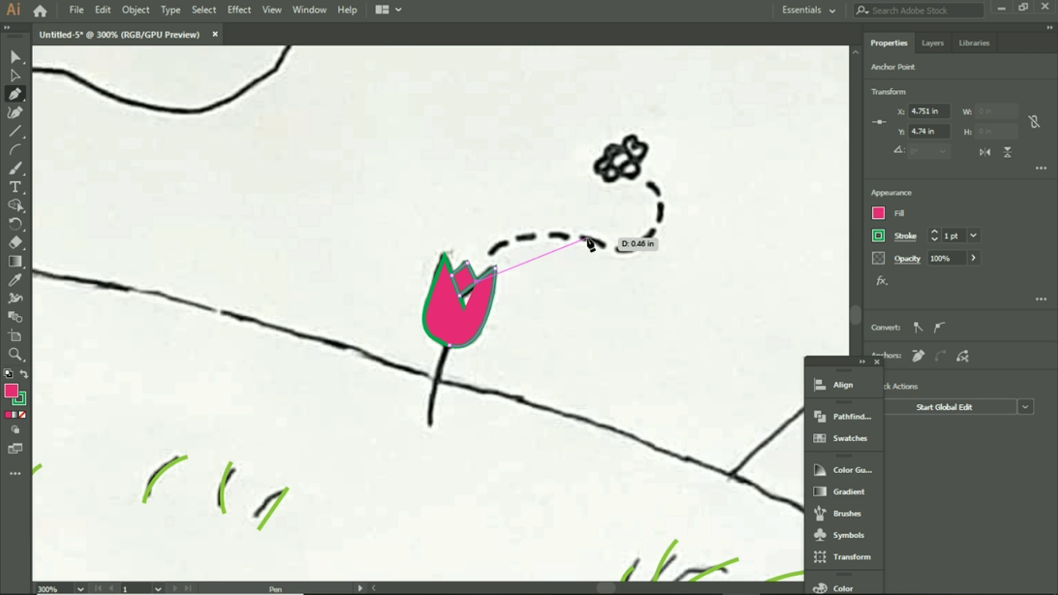
click(15, 76)
click(213, 186)
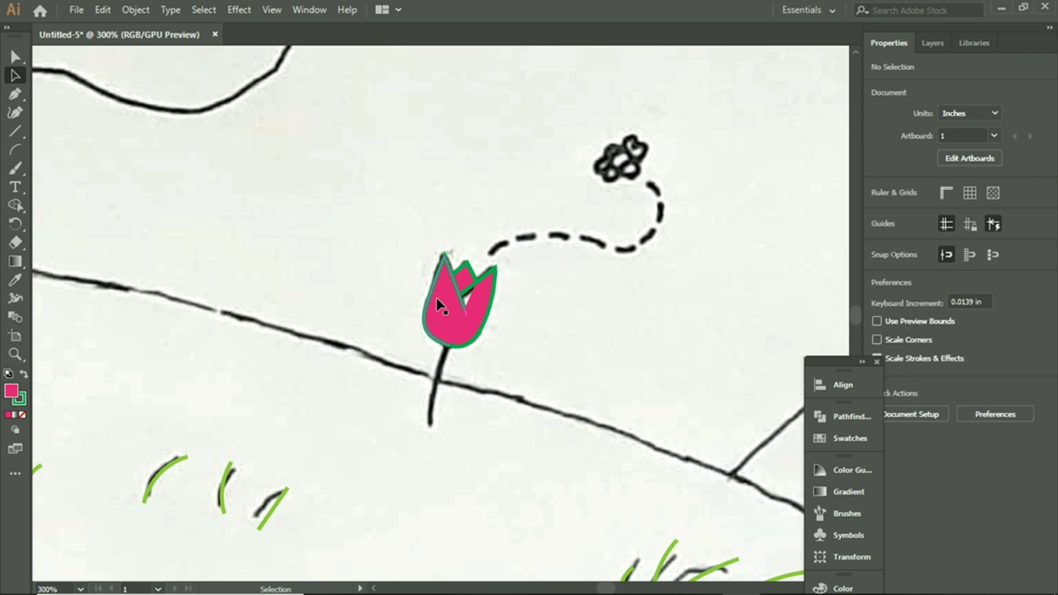
Step: Undo the middle petal's path extension and the pink fill on the petals
click(465, 306)
drag(495, 305, 496, 305)
click(480, 193)
key(ctrl+z)
key(ctrl+z)
key(ctrl+z)
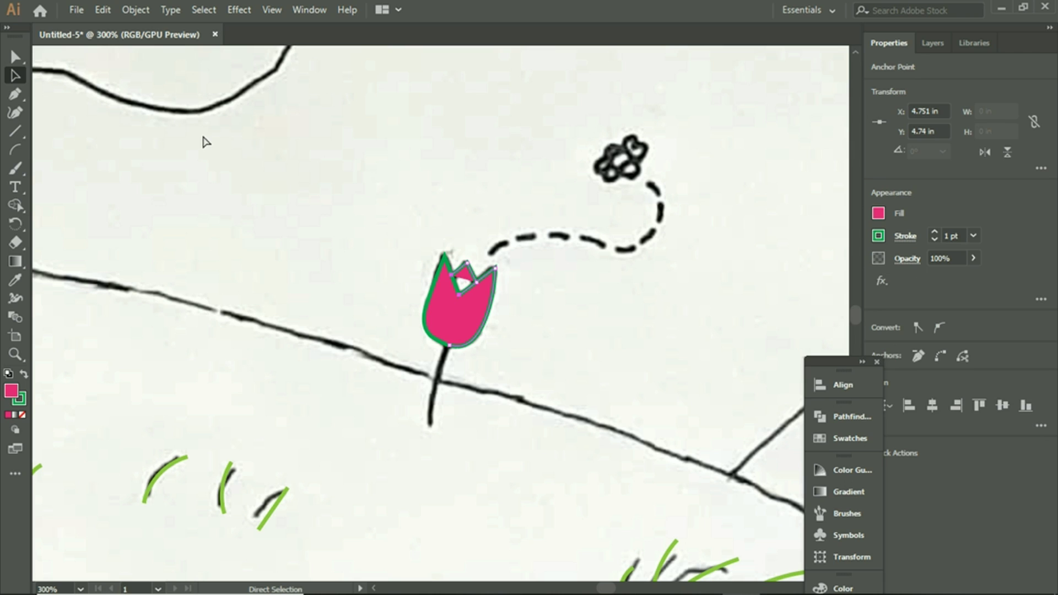
key(v)
click(550, 225)
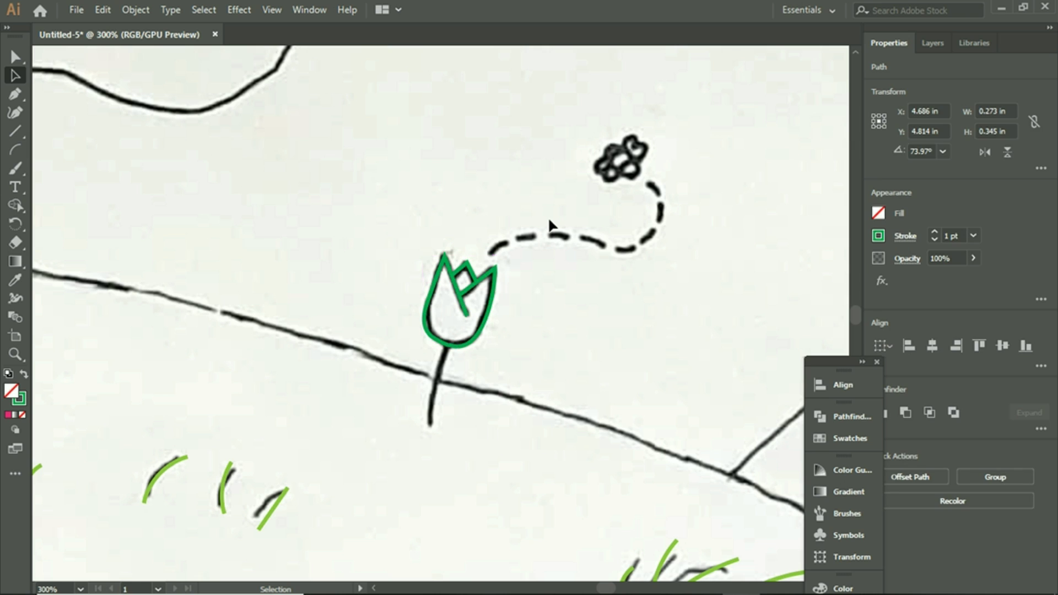
scroll(565, 275, down, 1)
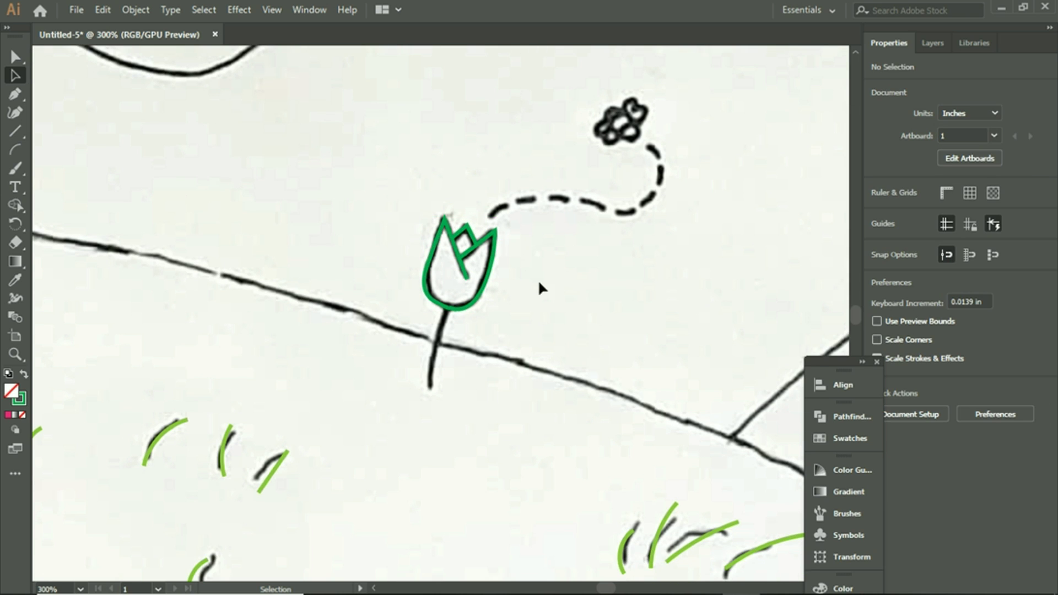
click(15, 93)
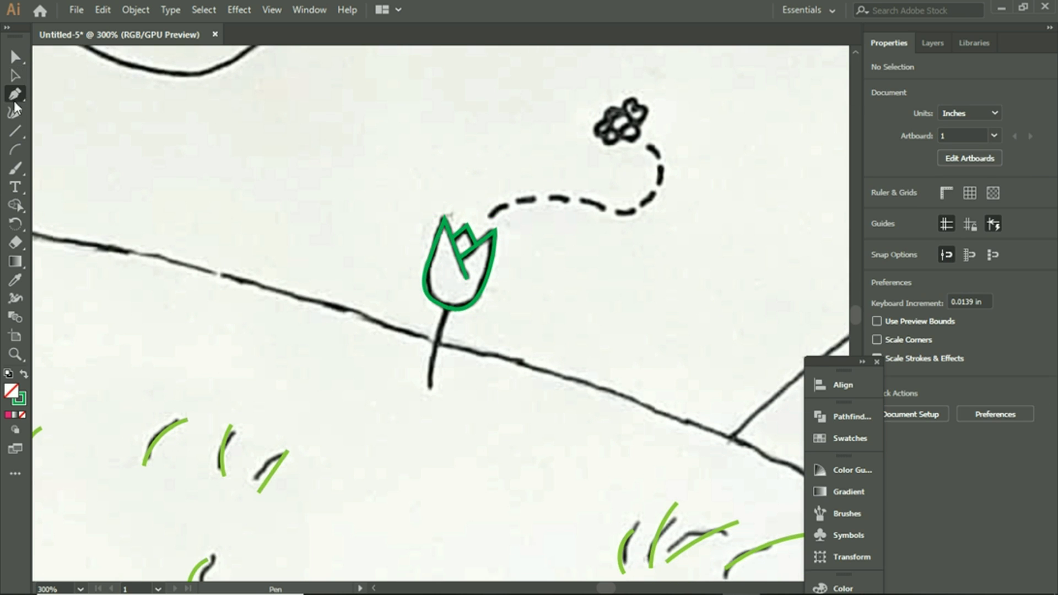
ctrl+click(476, 246)
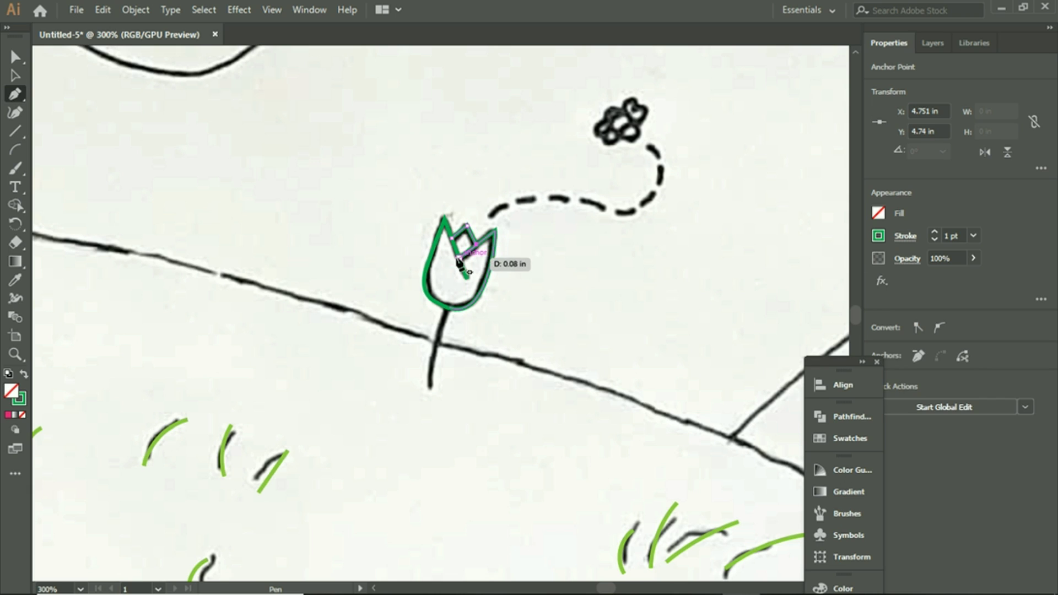
click(457, 255)
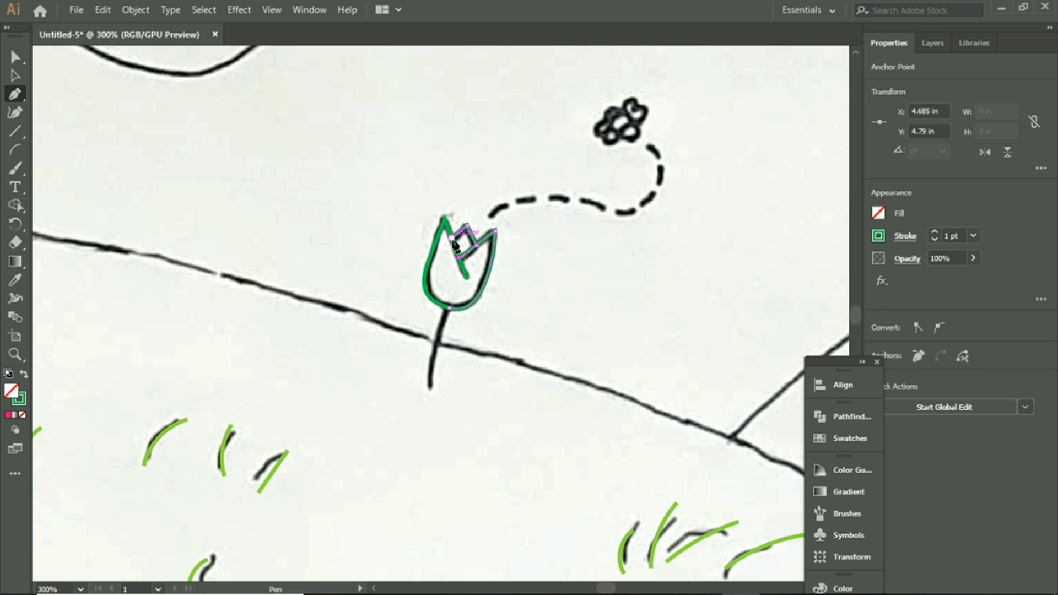
click(462, 262)
key(ctrl+z)
key(ctrl+z)
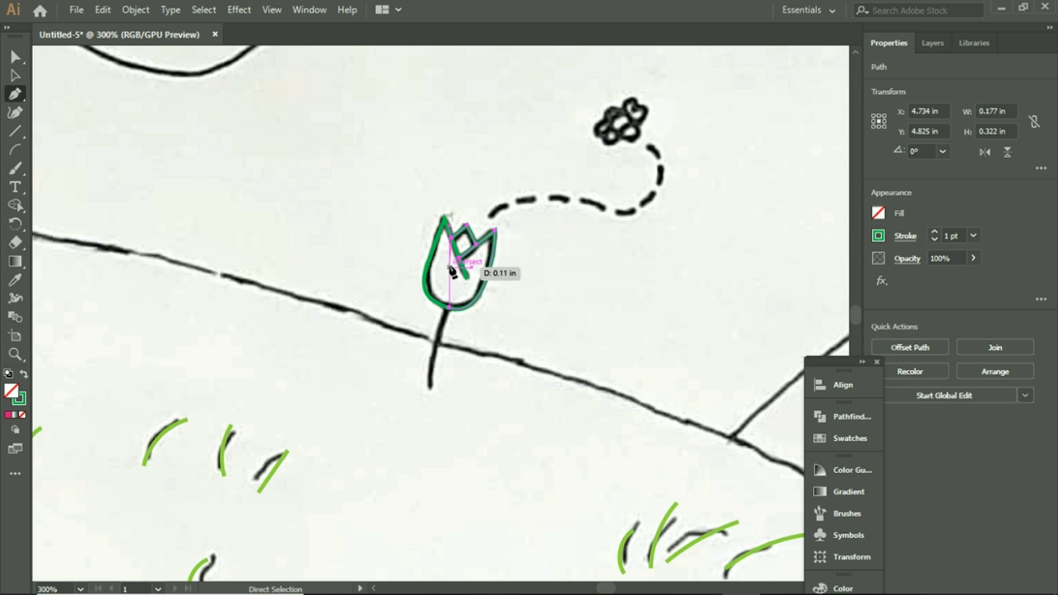
click(15, 76)
click(184, 175)
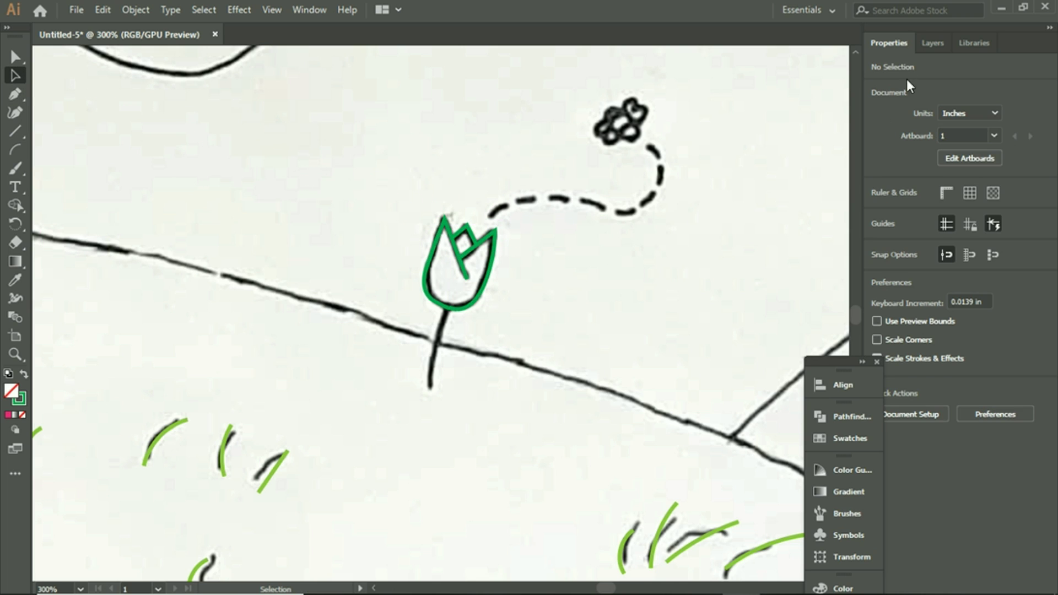
Step: Fill all the flower's petals with magenta and deselect them
click(919, 40)
click(894, 44)
click(434, 248)
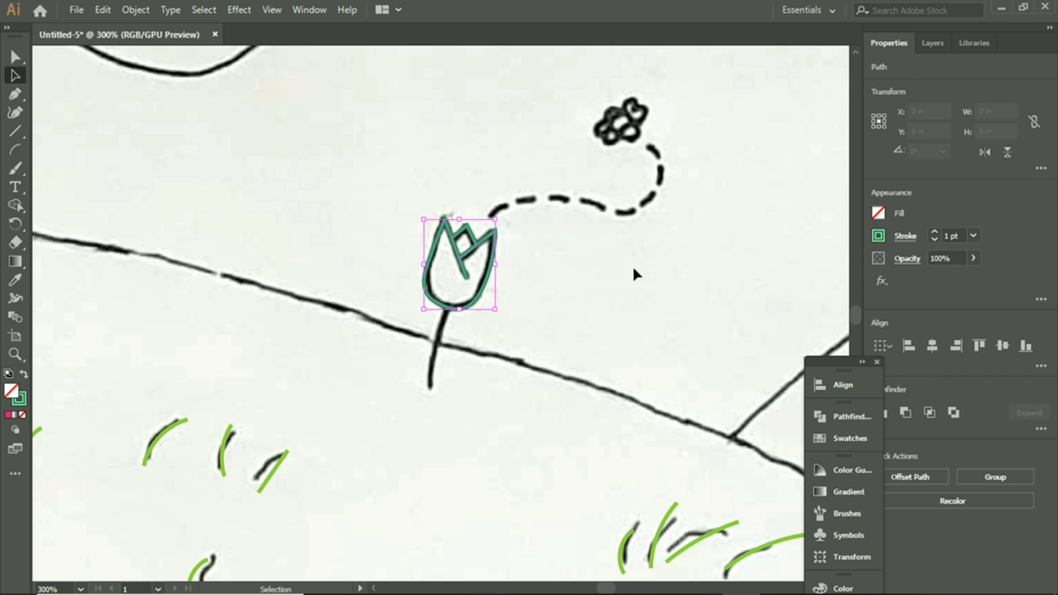
click(879, 213)
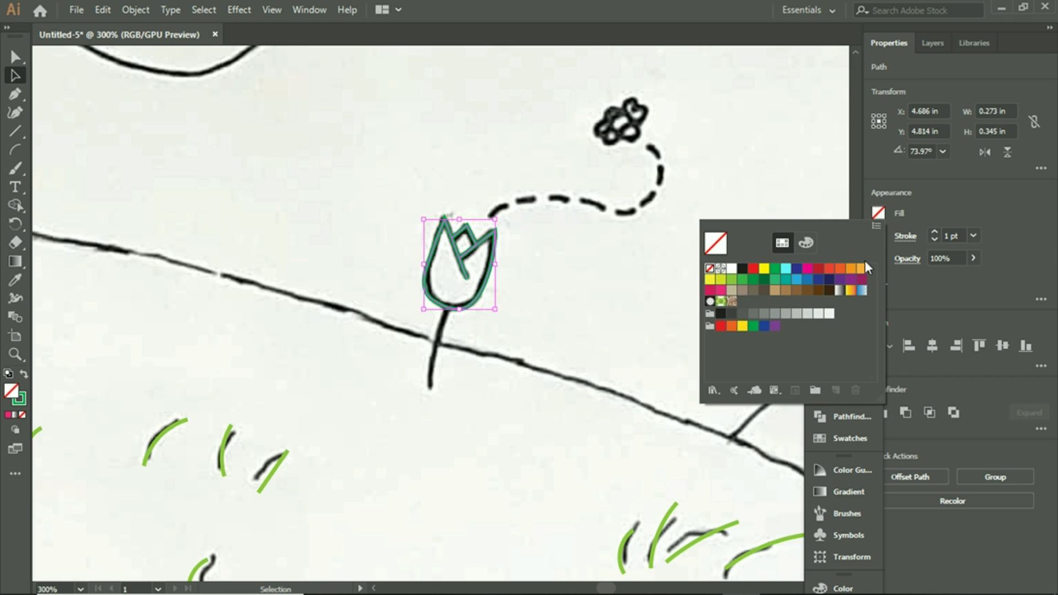
click(808, 269)
click(613, 240)
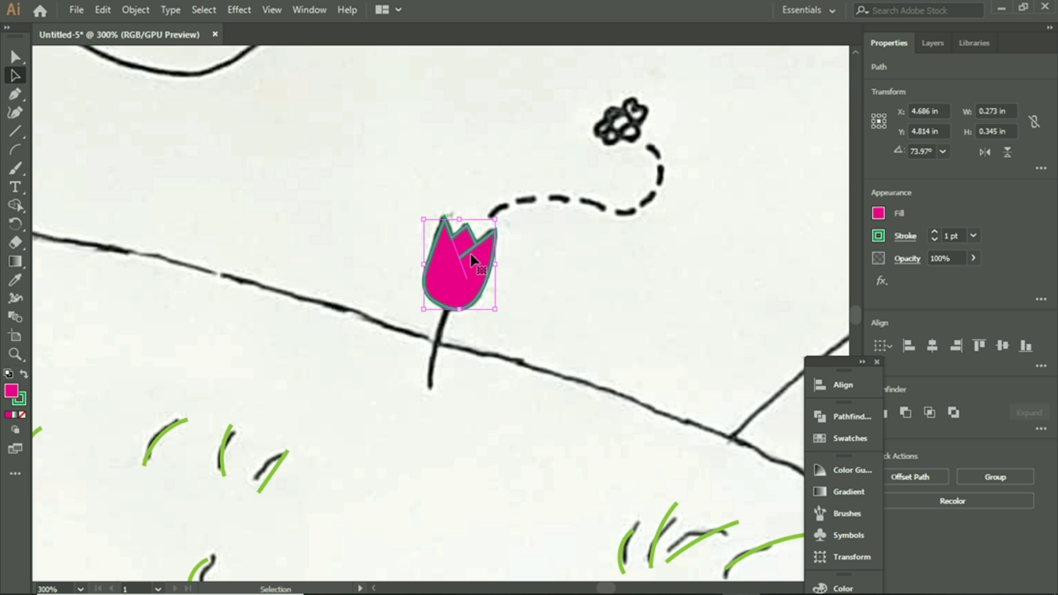
click(581, 248)
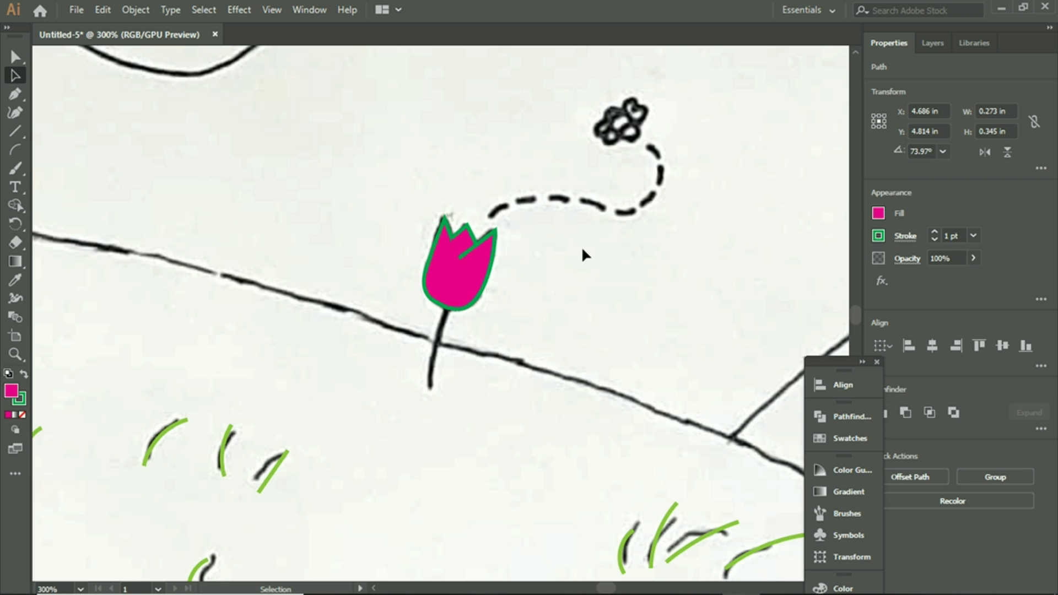
Step: Bring the flower's left petal to the front of the other petals, and deselect it
click(451, 241)
click(1000, 366)
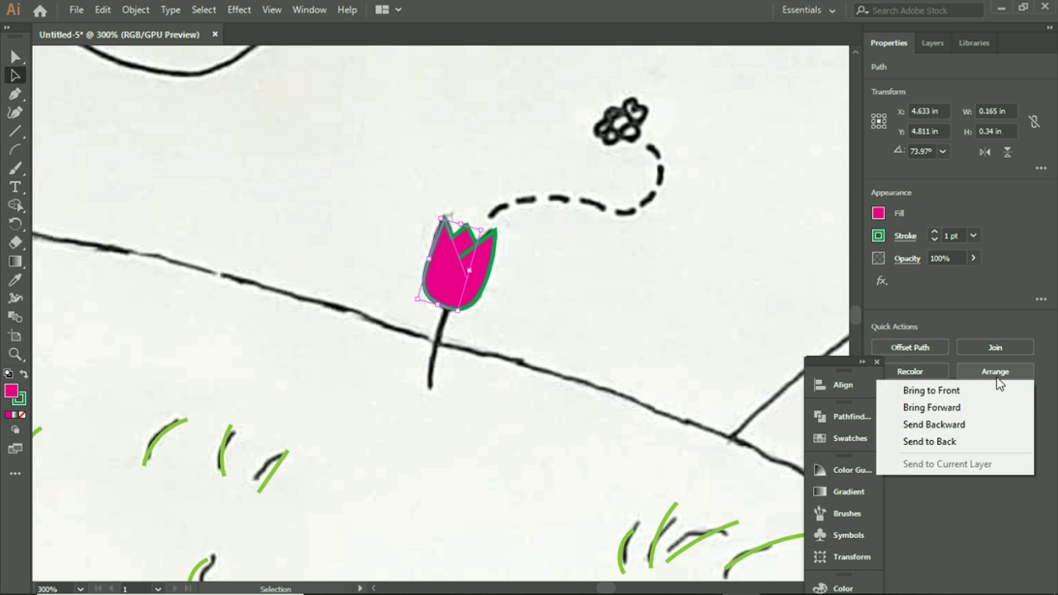
click(974, 395)
click(586, 309)
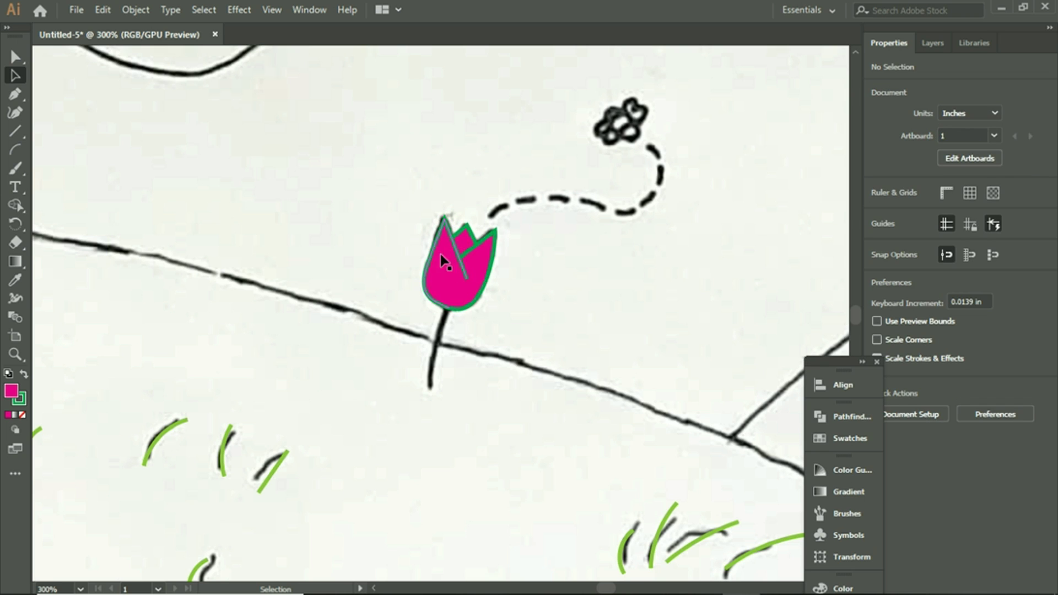
drag(416, 234, 560, 274)
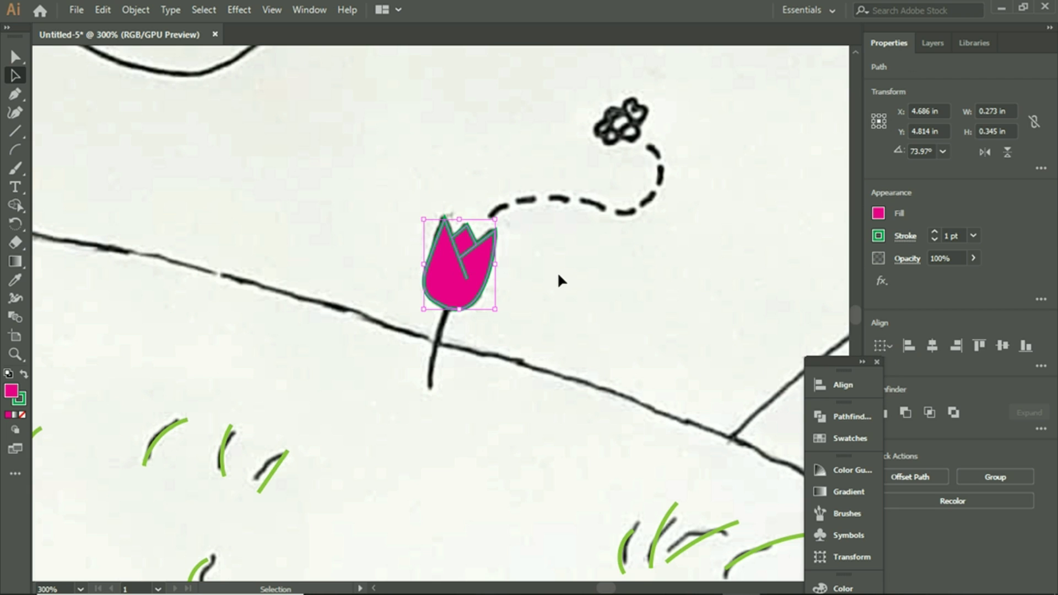
click(557, 272)
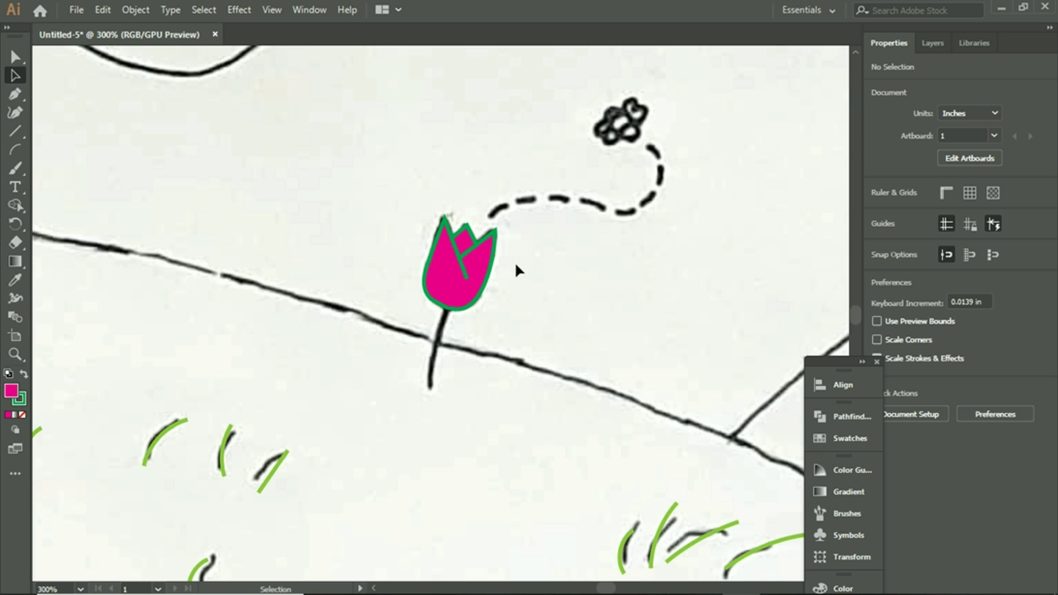
Step: Try several shades of grey as the stroke color of all the petals
click(444, 243)
click(879, 236)
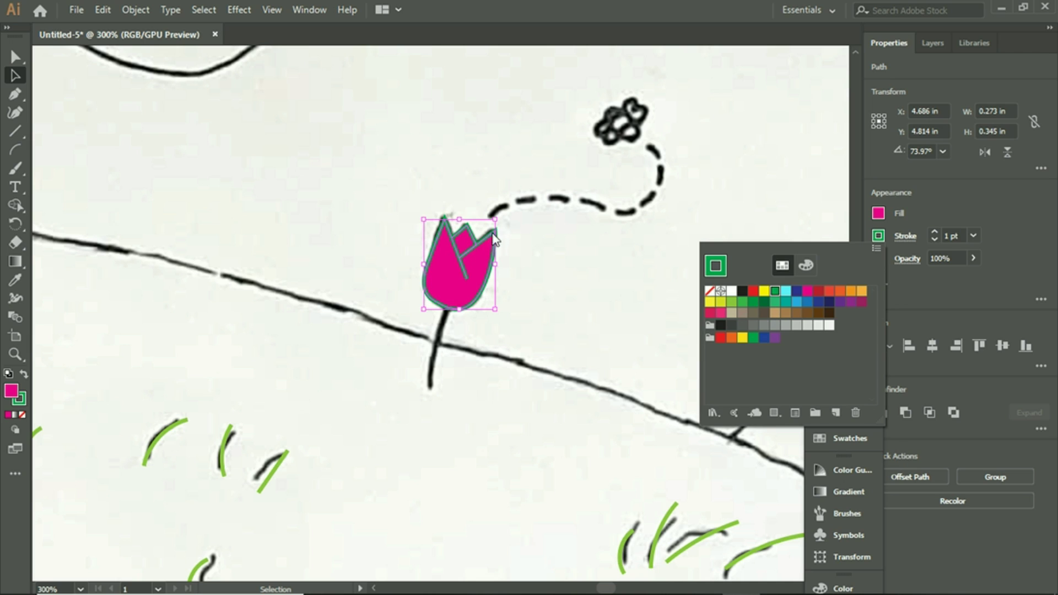
click(733, 326)
click(744, 325)
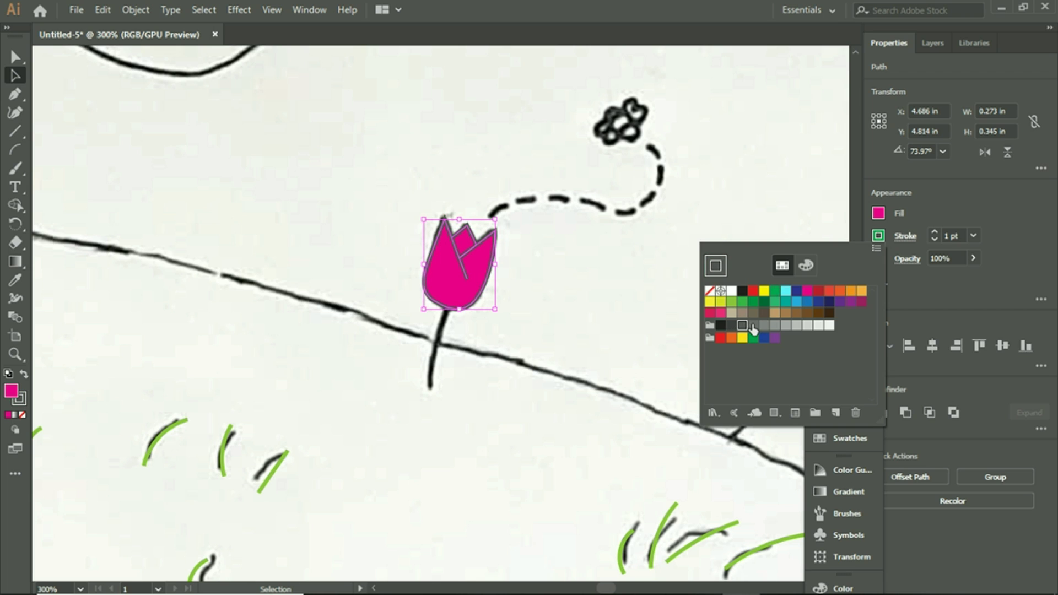
click(764, 326)
click(786, 326)
click(797, 326)
click(808, 326)
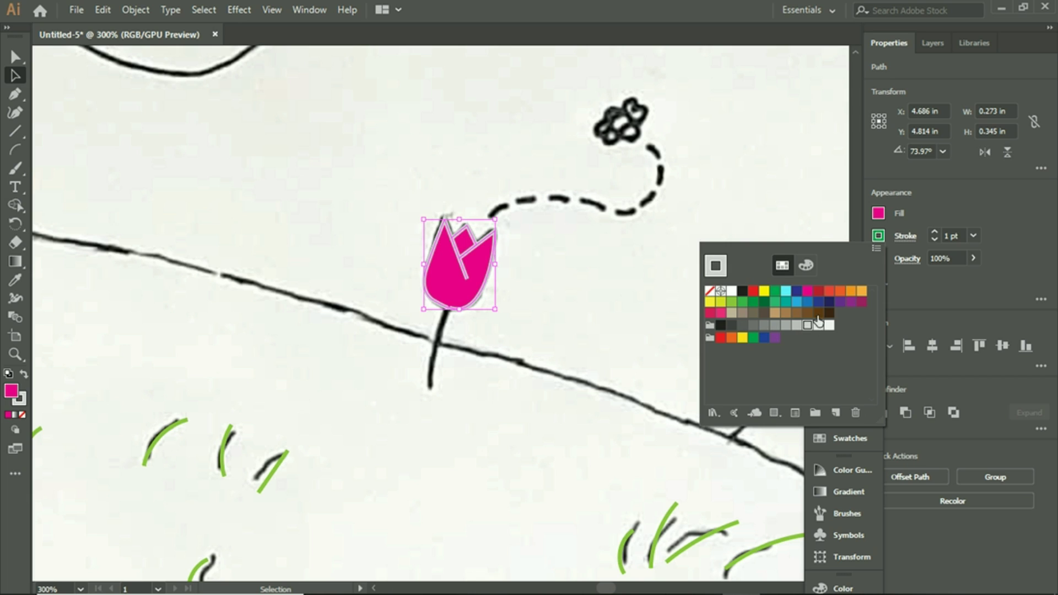
Step: Try C=35 M=100 Y=35 K=10 and CMYK Magenta as the petals' stroke color, and deselect them
click(860, 302)
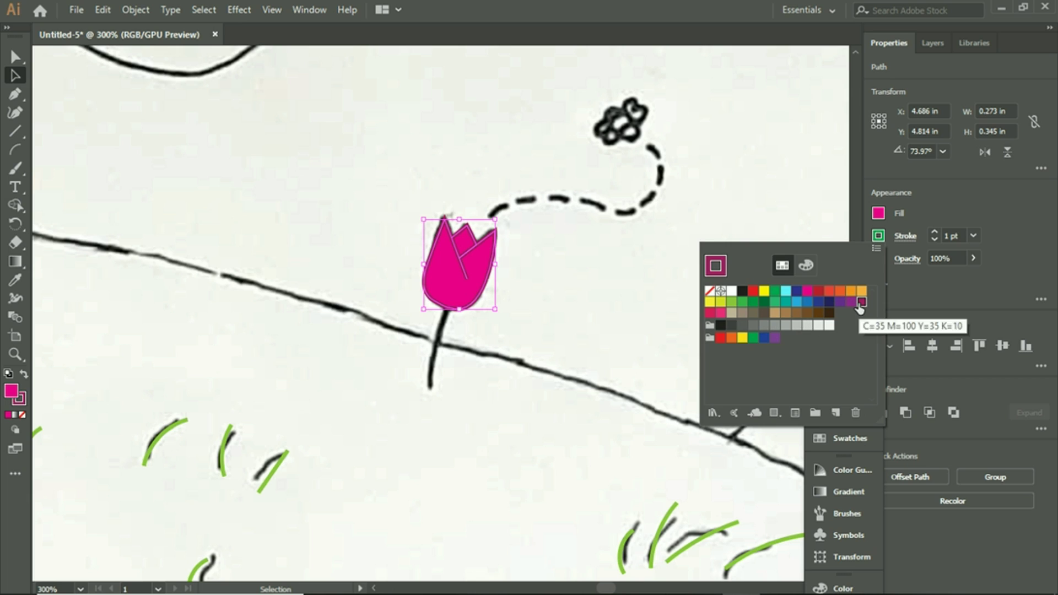
click(808, 296)
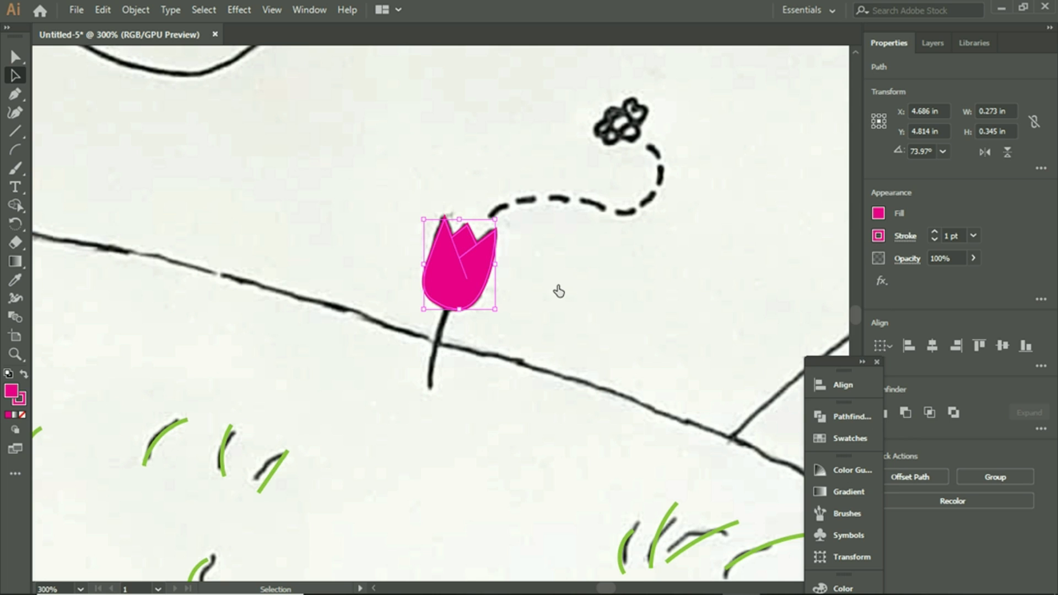
click(656, 215)
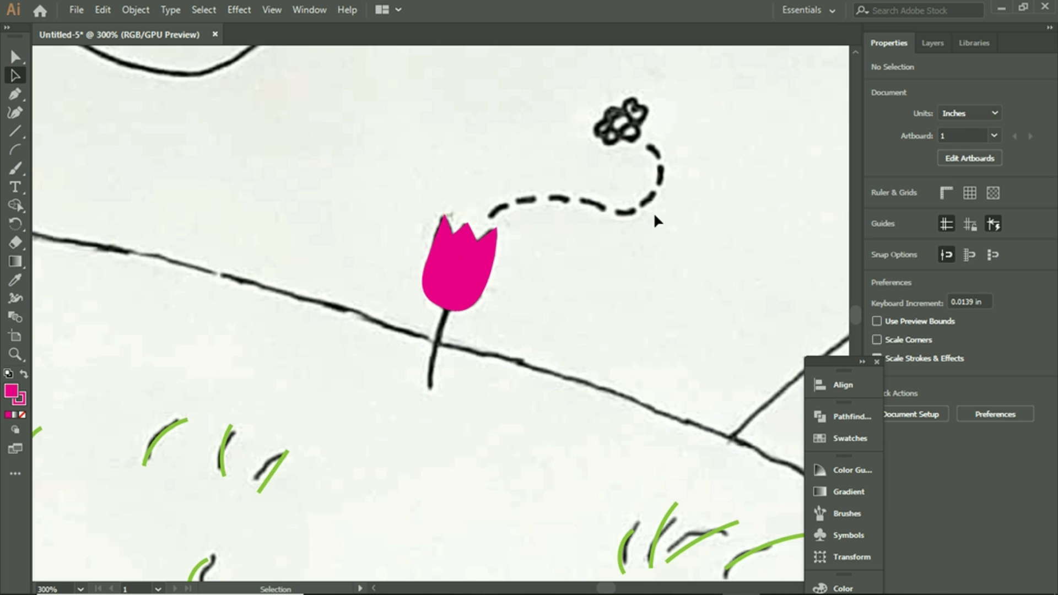
click(461, 256)
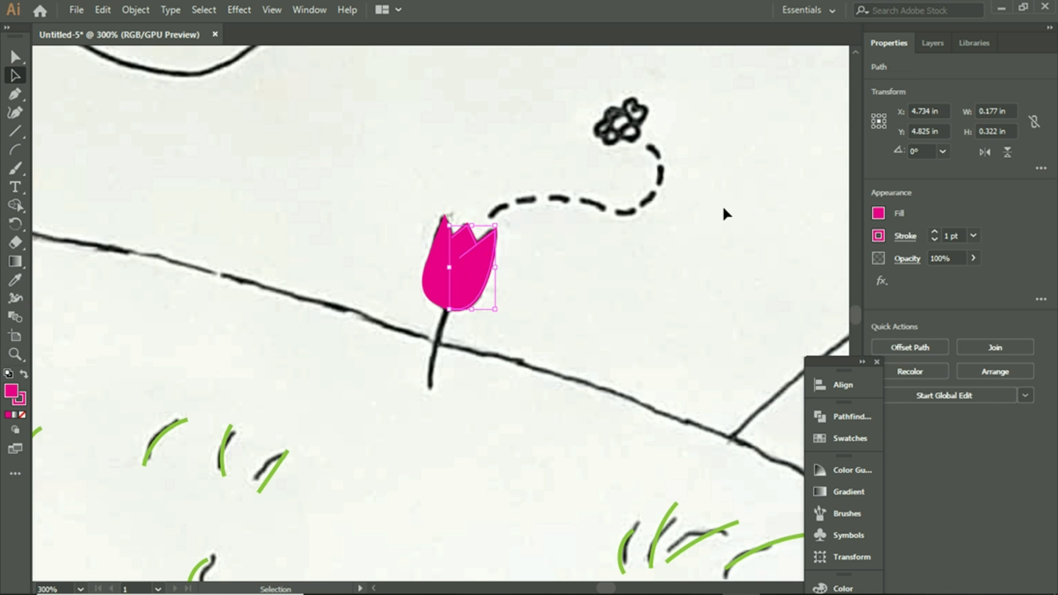
click(691, 215)
Step: Recolor the petals' stroke by editing the CMYK Magenta swatch to R 189, G 27, B 185, and deselect them
click(472, 243)
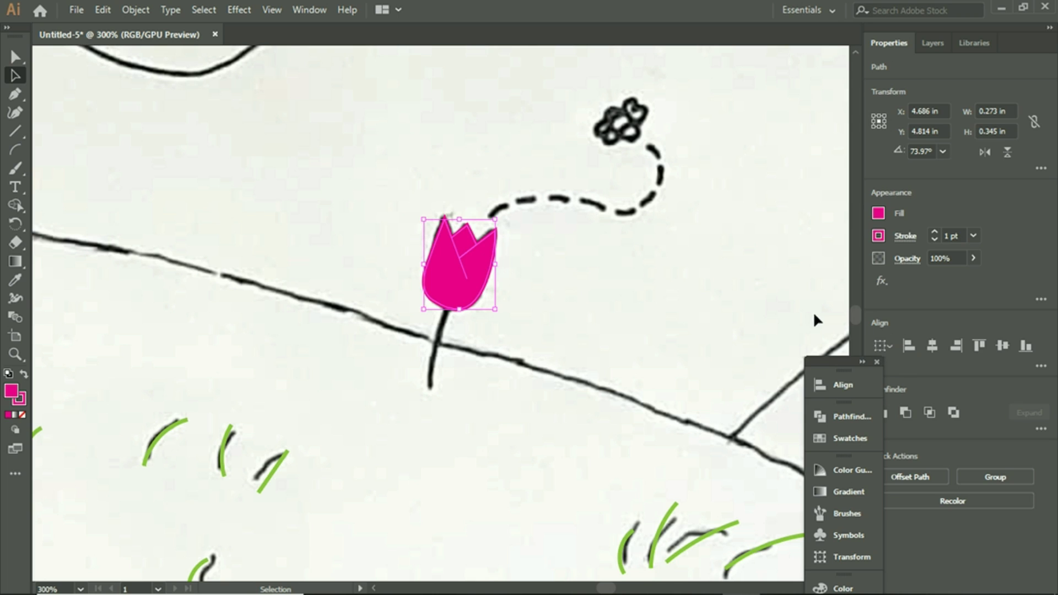
click(879, 236)
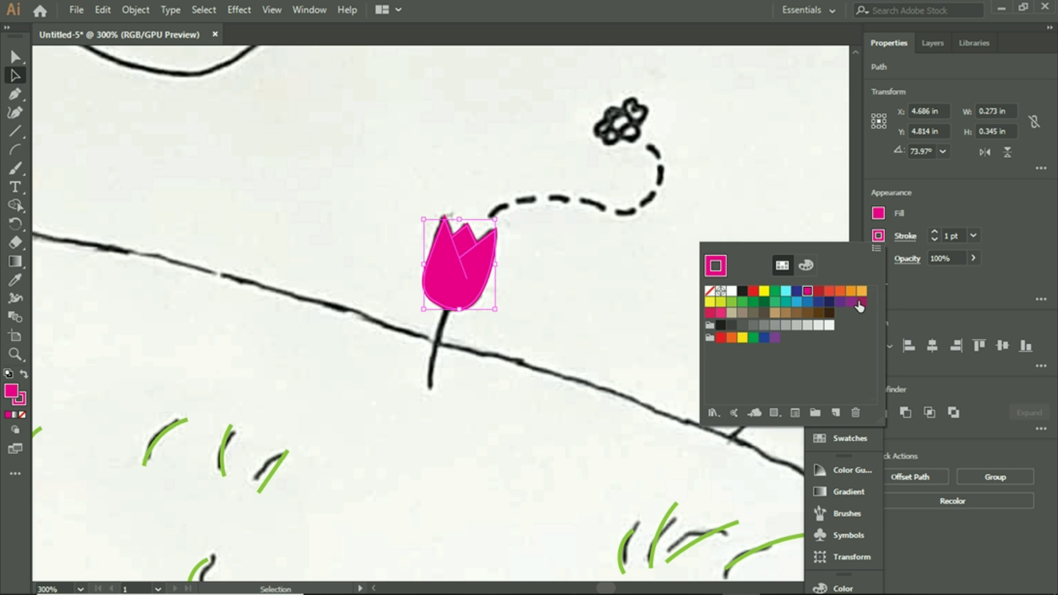
double_click(808, 291)
drag(162, 146, 81, 170)
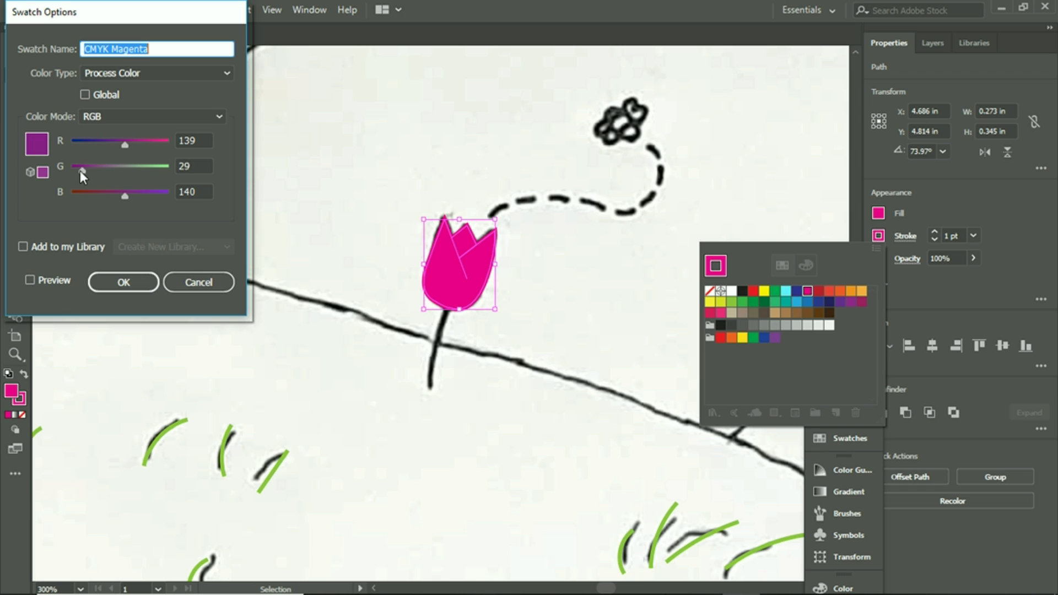
drag(126, 198, 142, 199)
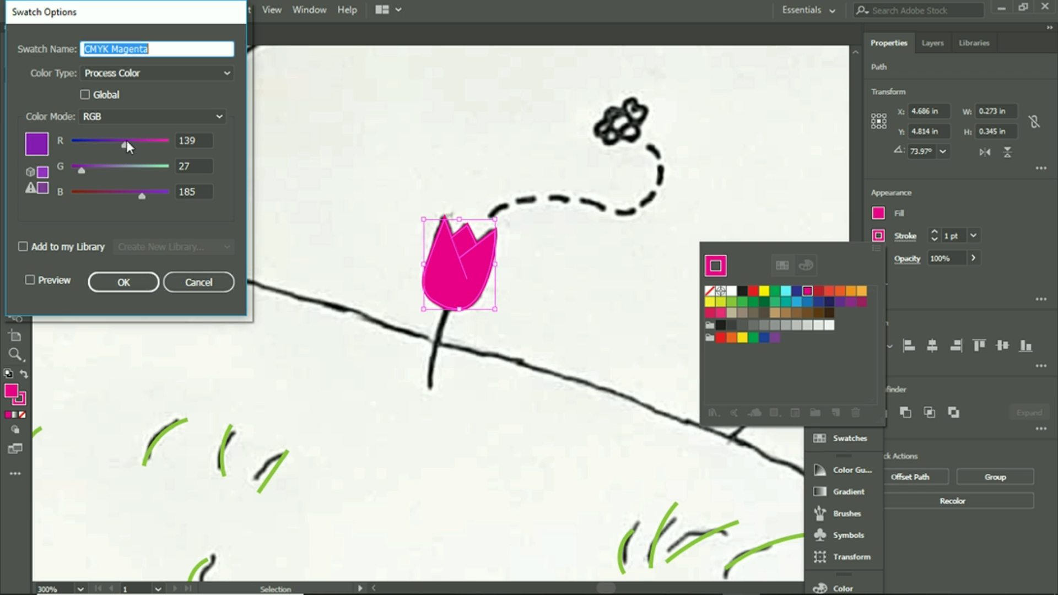
drag(134, 145, 144, 145)
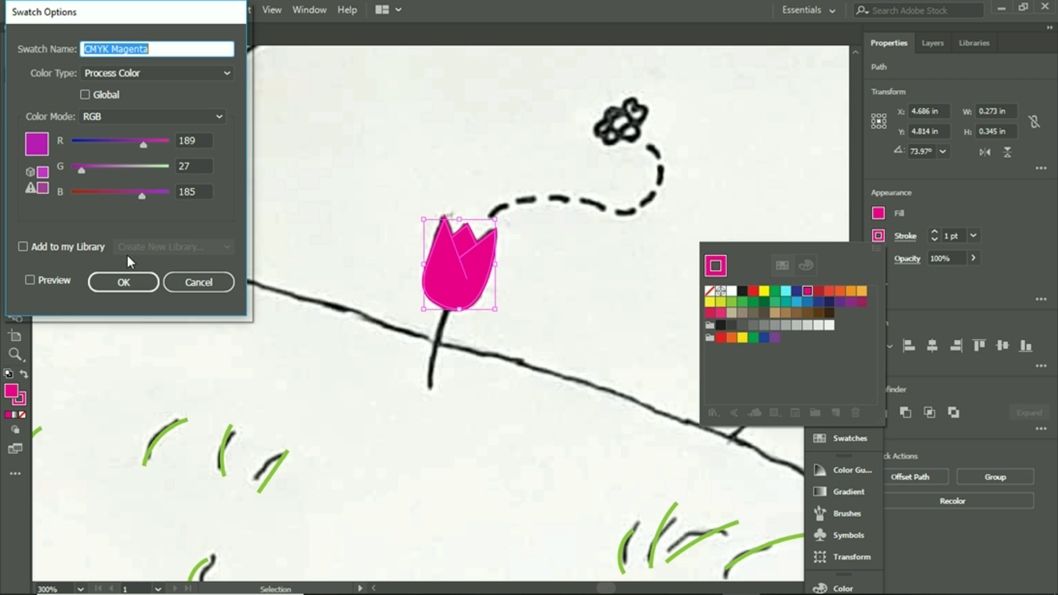
click(122, 283)
click(340, 213)
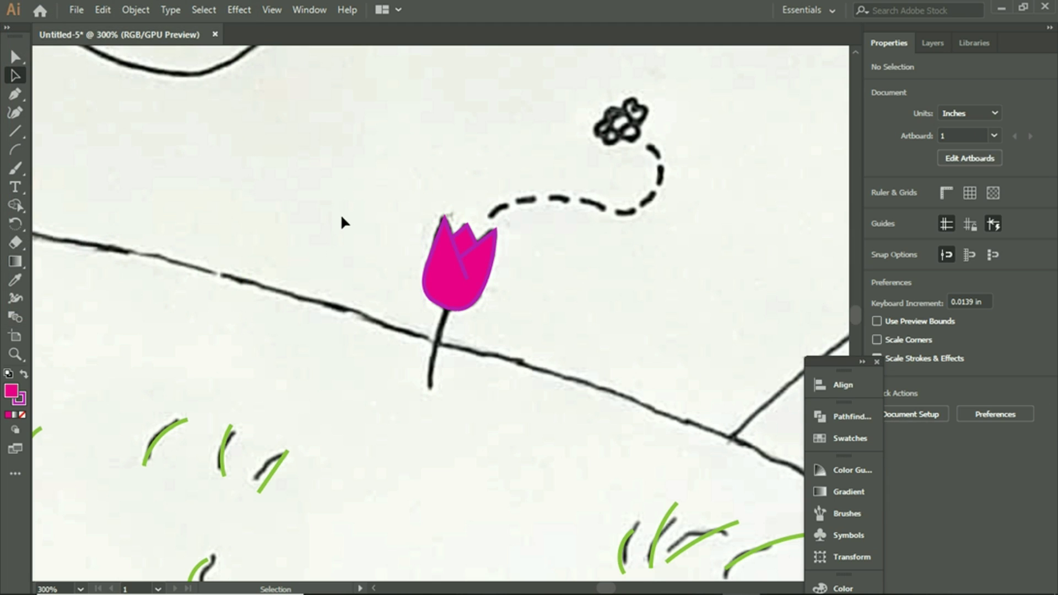
Step: Try thinner and thicker stroke weights on all the petals, and deselect them
drag(366, 183, 560, 340)
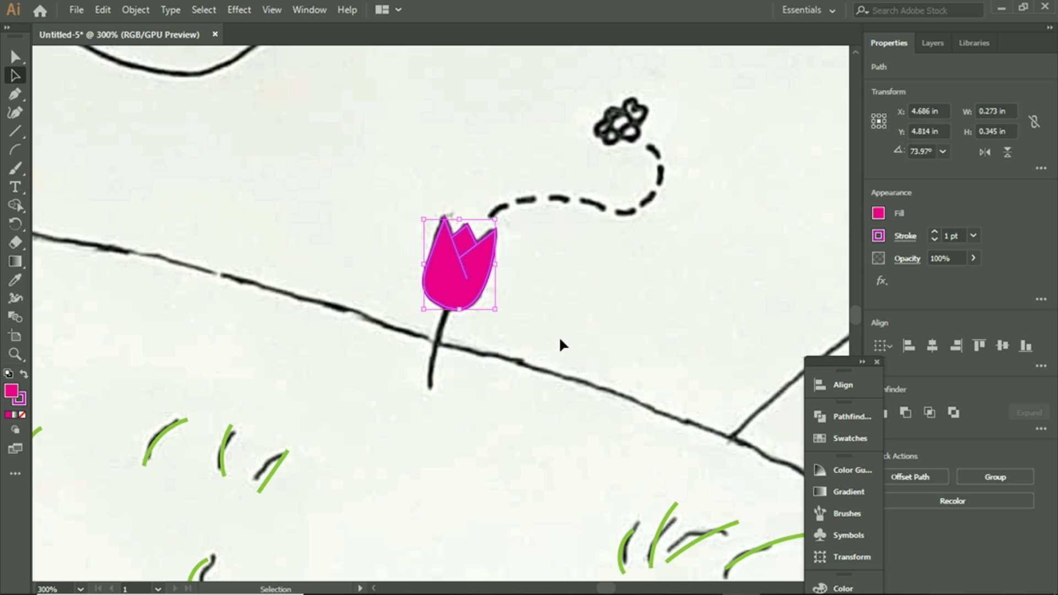
click(932, 241)
click(935, 233)
click(934, 233)
click(935, 241)
click(935, 241)
click(673, 249)
Step: Try stroke weights of 0.5 pt and 0.75 pt on the flower's petals, and deselect them
drag(389, 194, 515, 279)
click(950, 236)
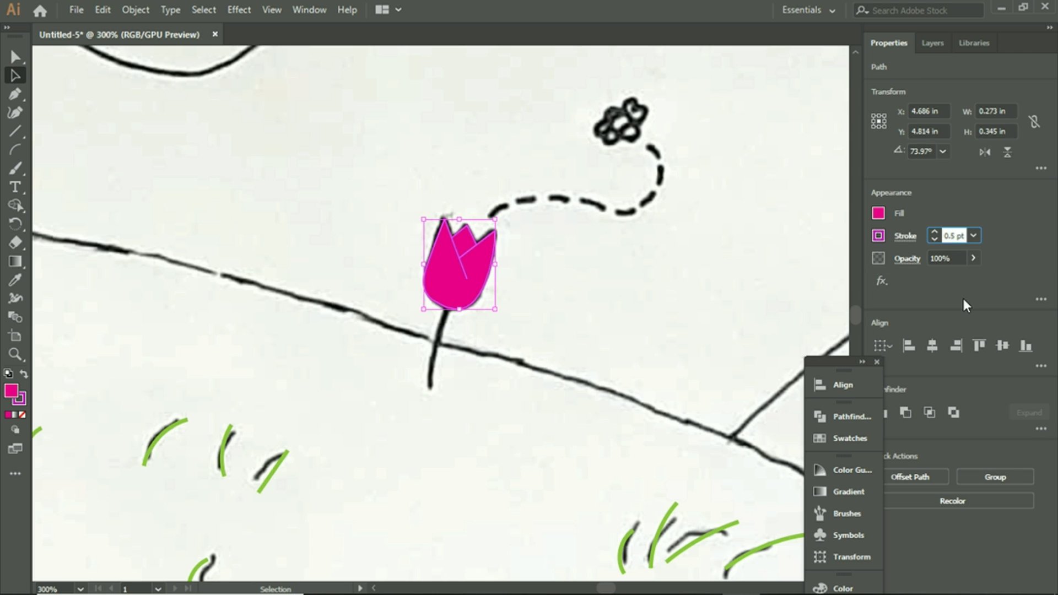
text(0)
click(592, 253)
click(974, 236)
click(997, 297)
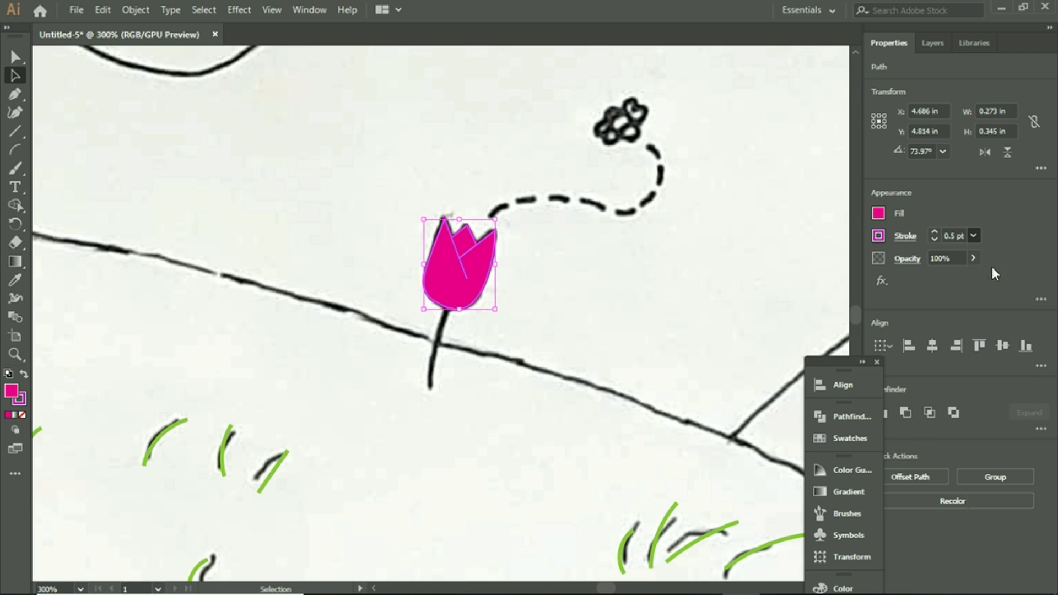
click(616, 244)
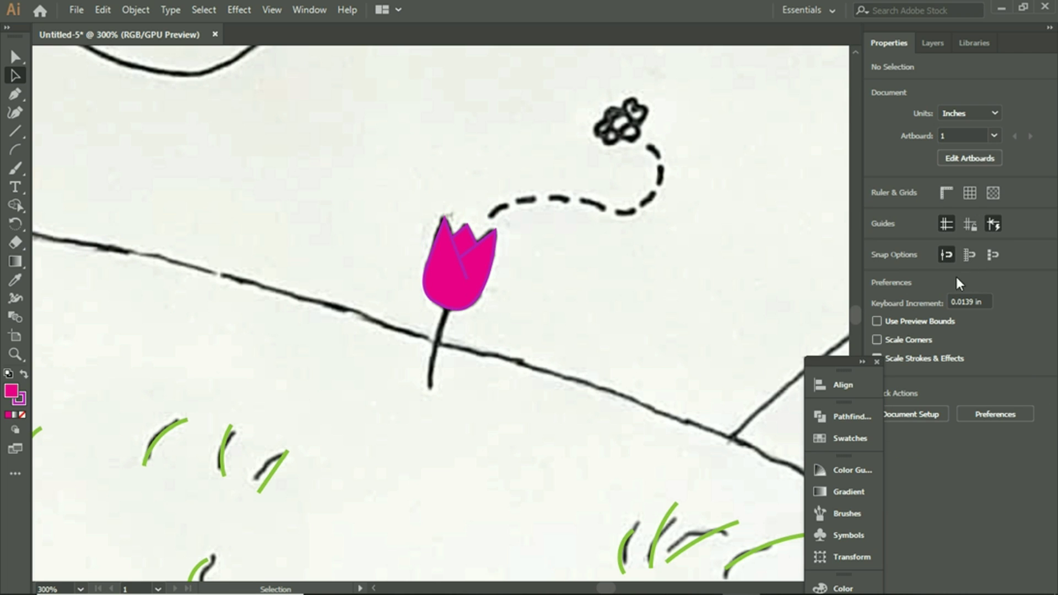
Step: Try 2 pt and 0.25 pt stroke weights on the flower's petals, settle on 0.5 pt, and deselect them
click(452, 248)
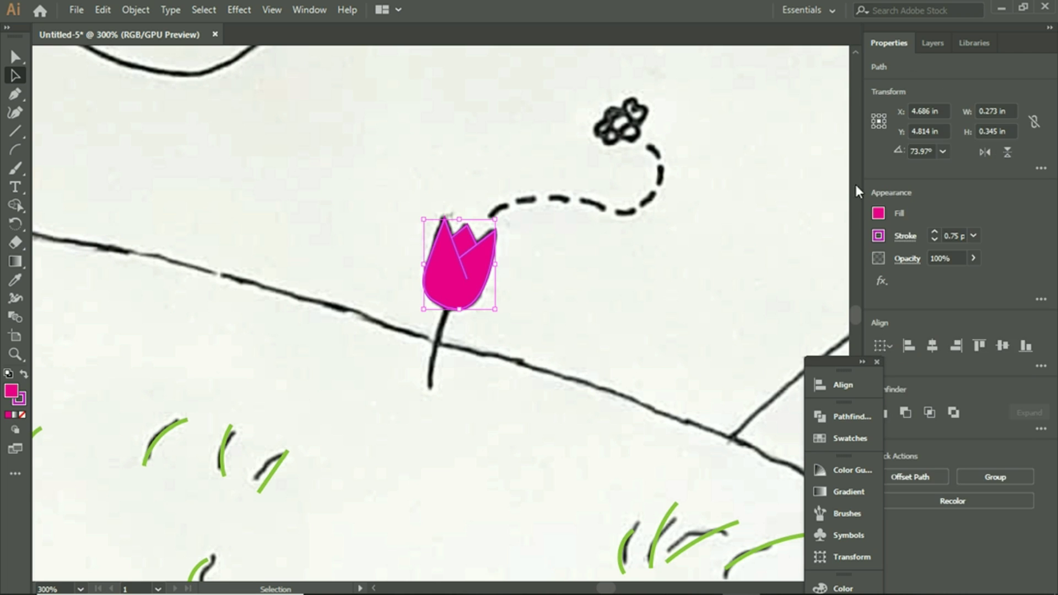
click(935, 233)
click(935, 234)
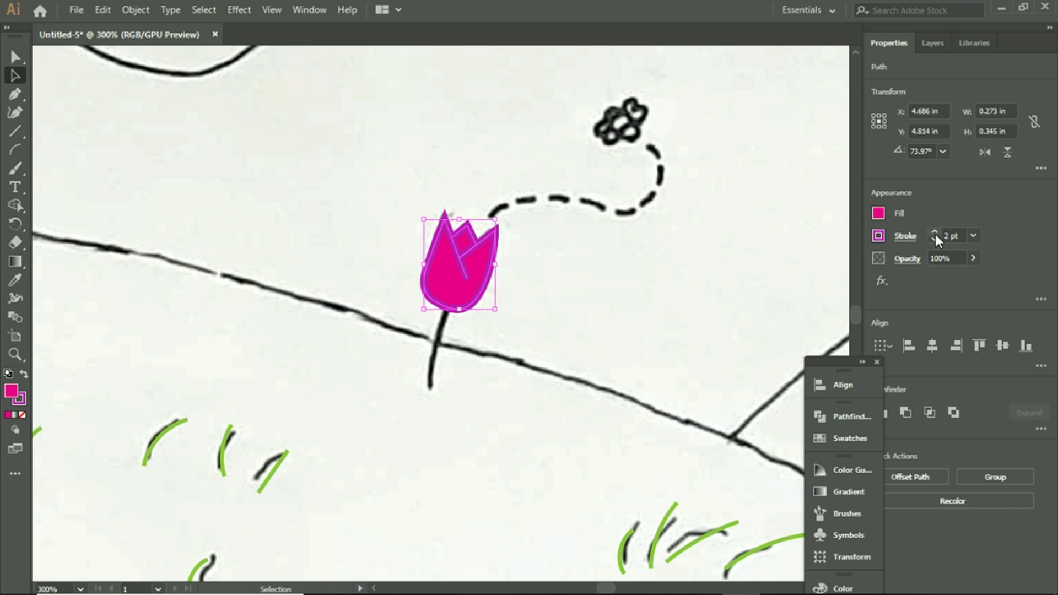
click(974, 235)
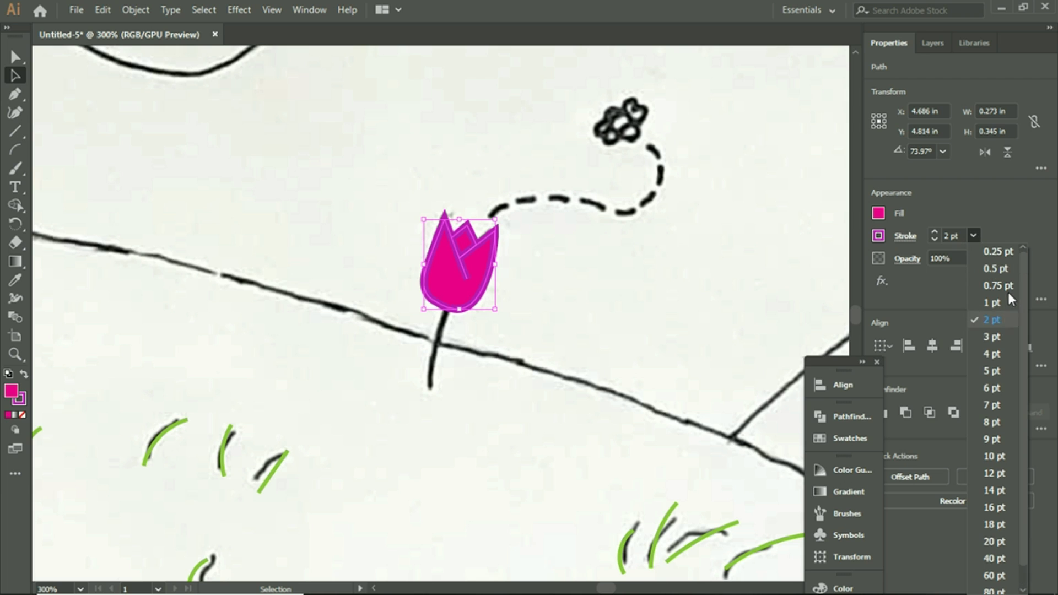
click(995, 251)
click(974, 236)
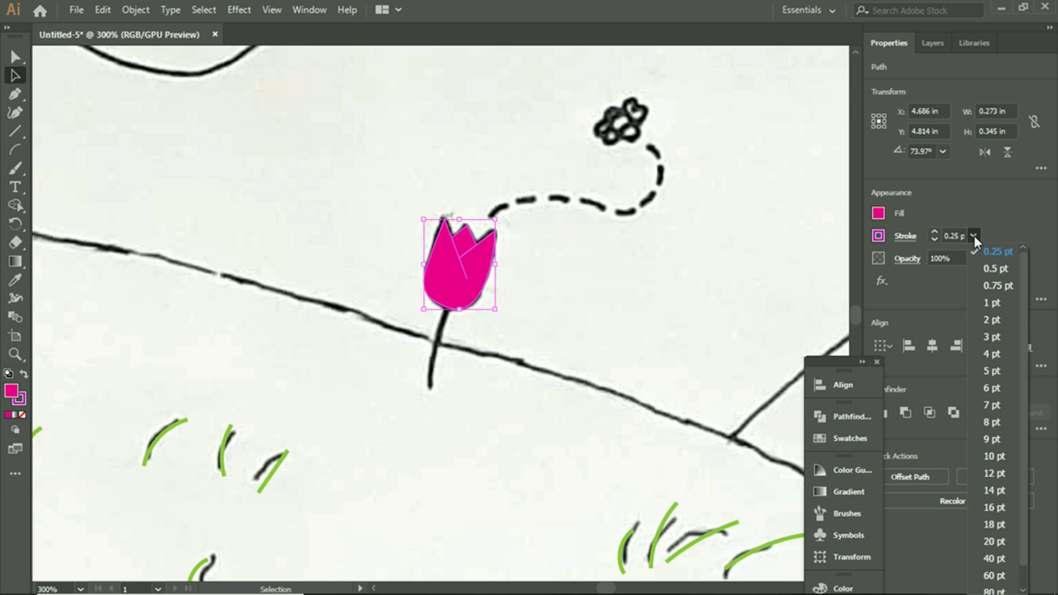
click(977, 270)
click(599, 230)
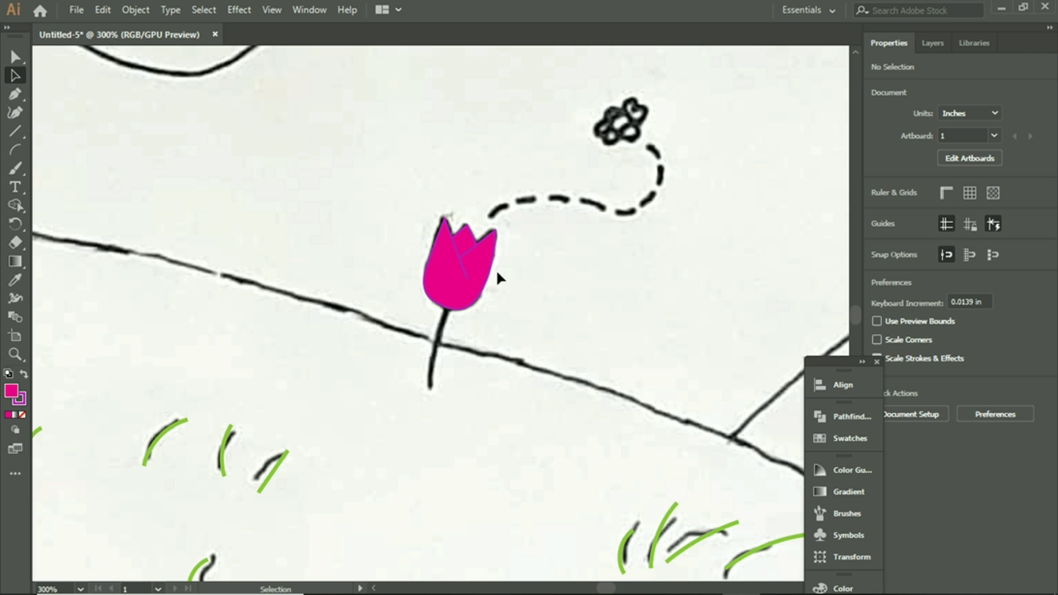
drag(227, 168, 572, 340)
click(188, 209)
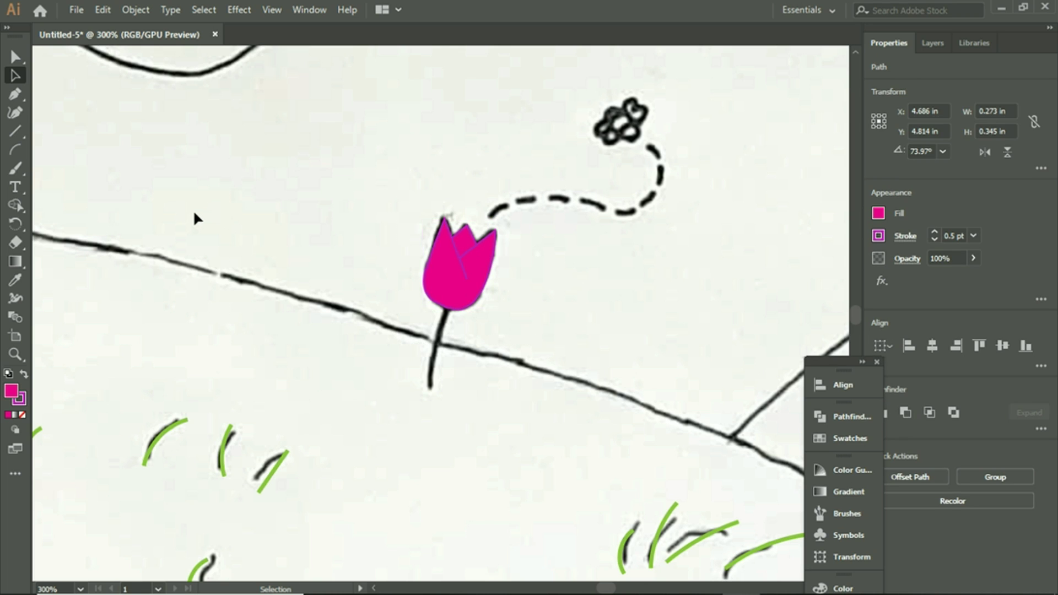
Step: Draw the flower's stem as a straight line about 0.29 in tall from the base of the petals along the sketched stem
click(17, 132)
click(441, 342)
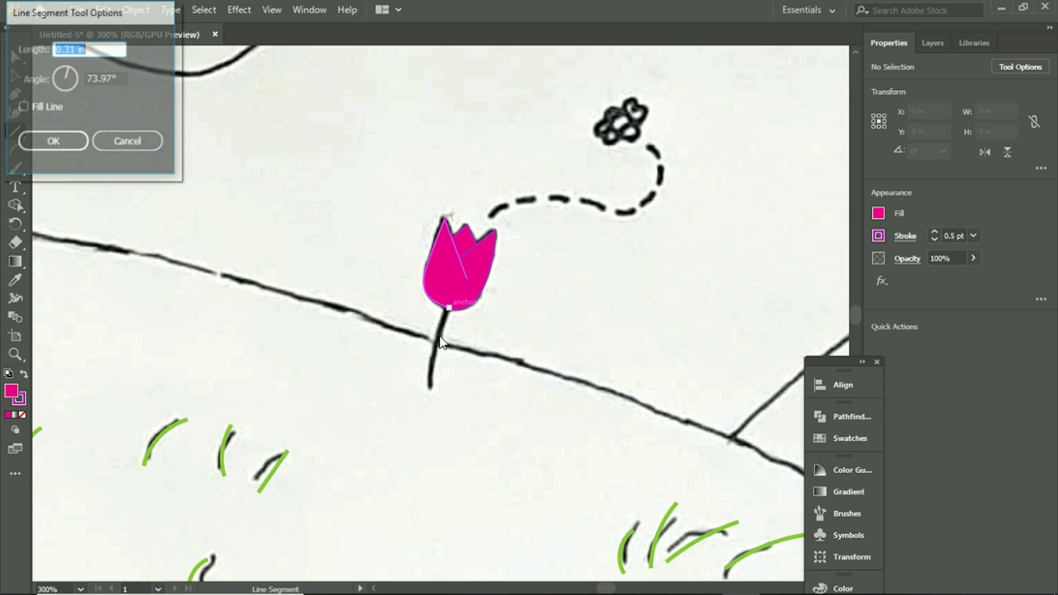
click(129, 141)
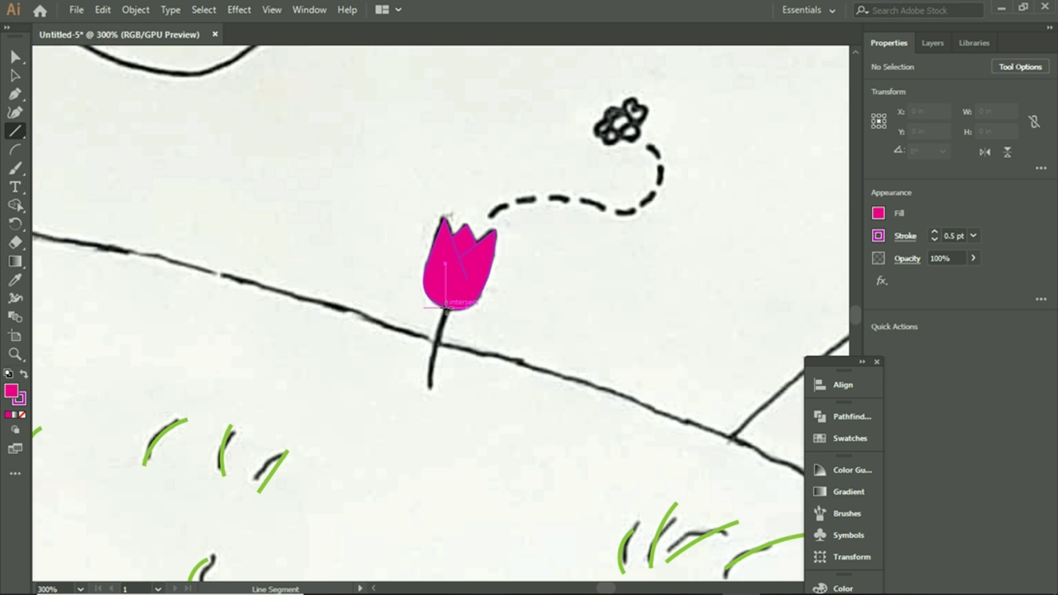
drag(445, 308, 431, 383)
Step: Give the stem a dark green stroke with a weight of 2 pt, and deselect it
click(879, 236)
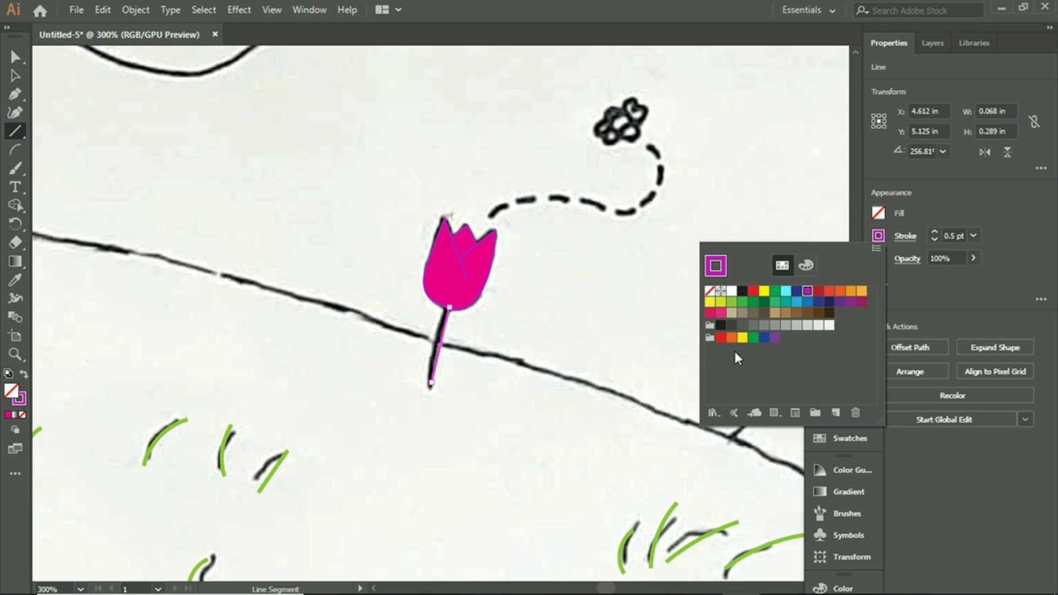
click(743, 303)
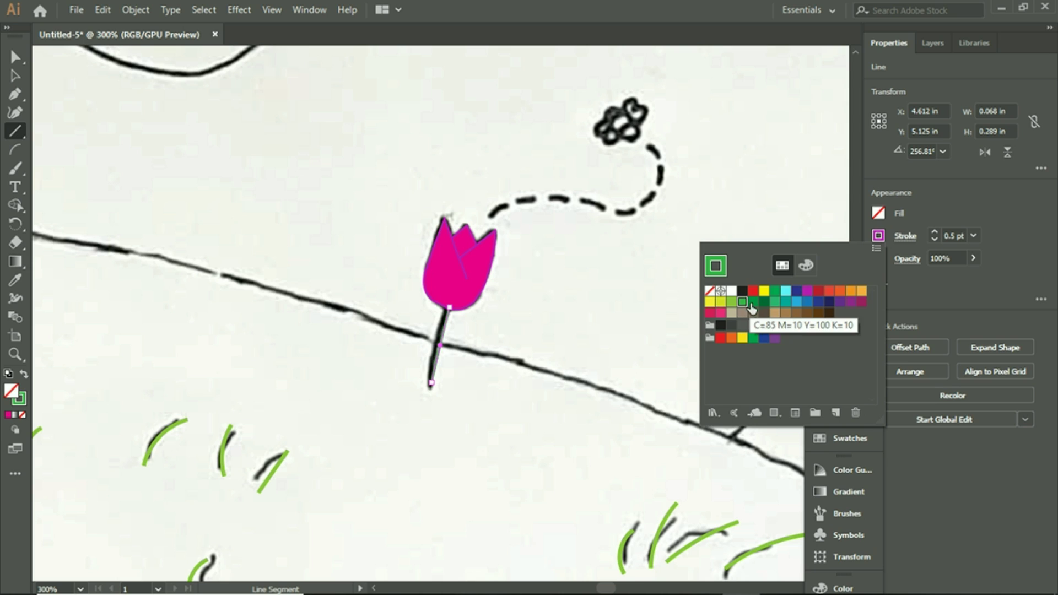
click(754, 303)
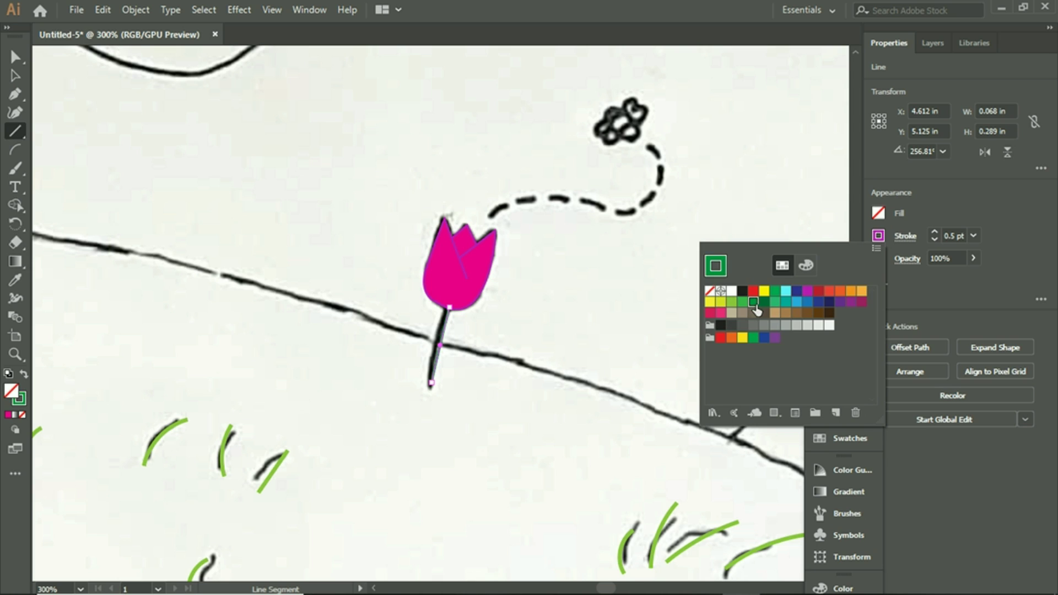
key(Escape)
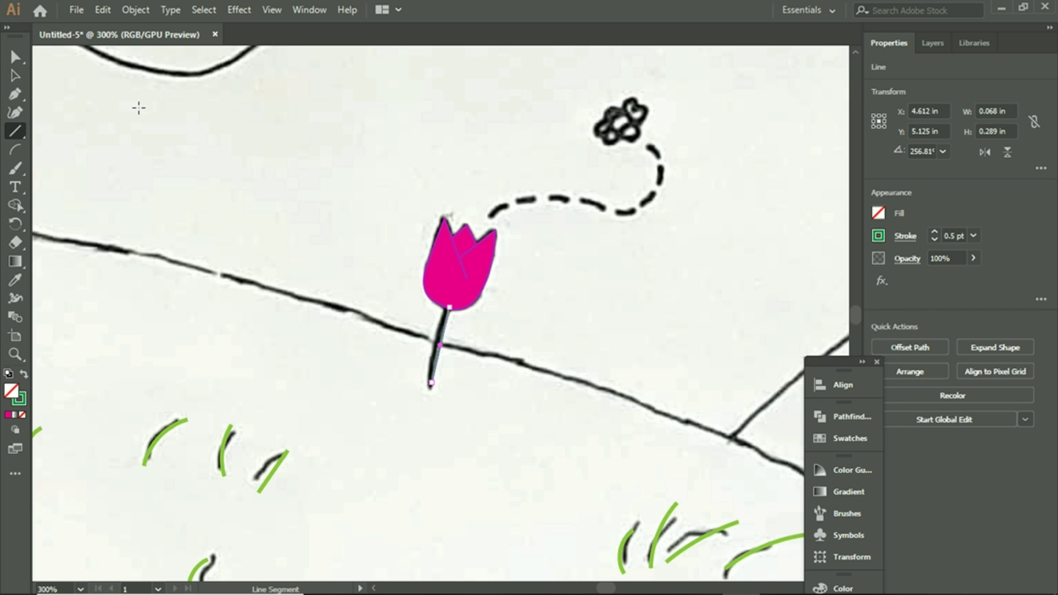
click(938, 230)
click(937, 230)
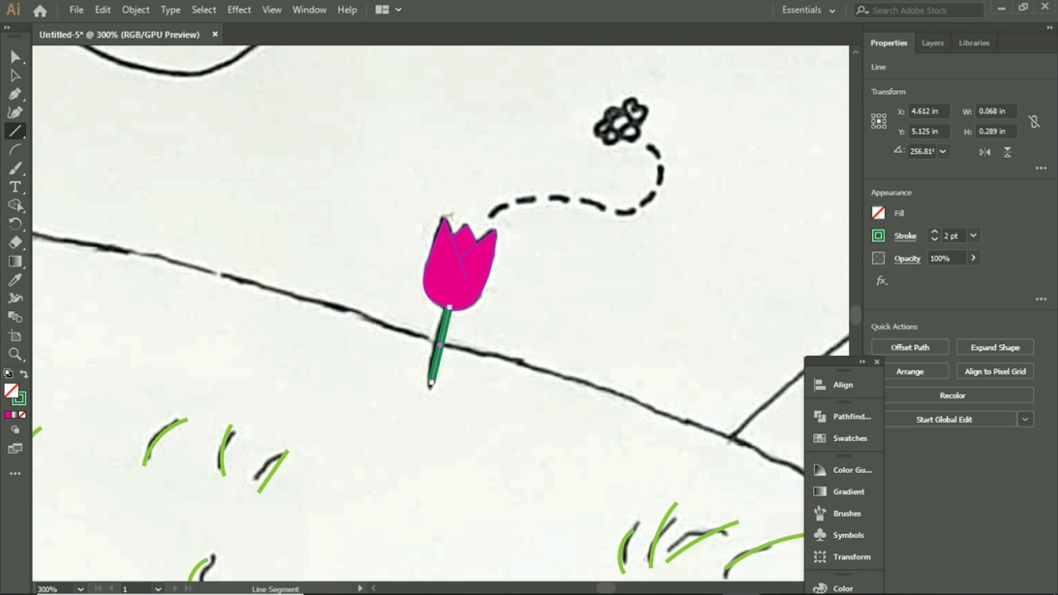
key(a)
click(314, 149)
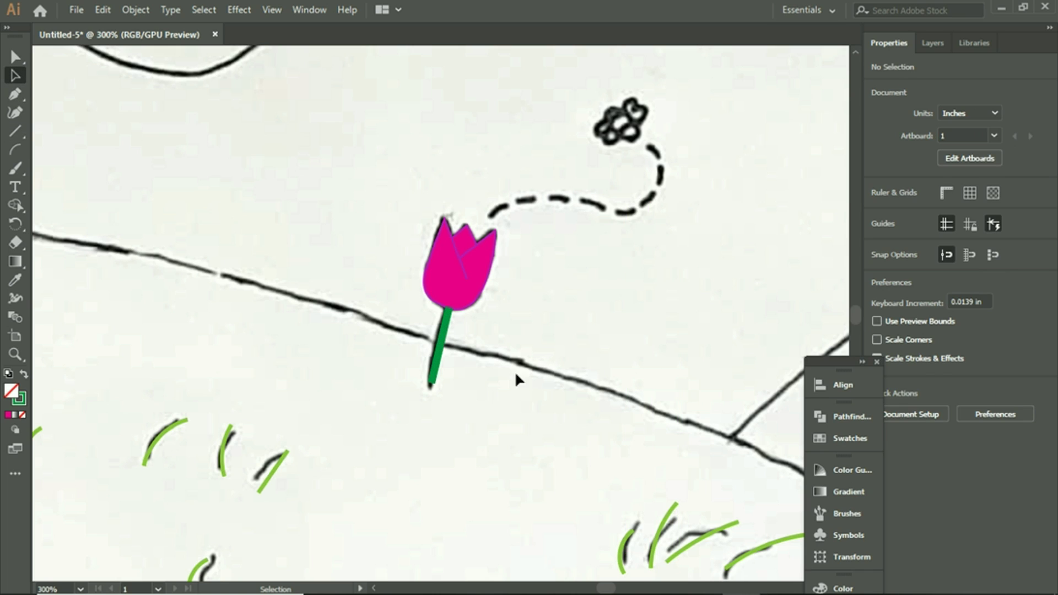
Step: Trace the bee's dashed flight path with eight straight line segments, one over each sketched dash
scroll(536, 389, up, 3)
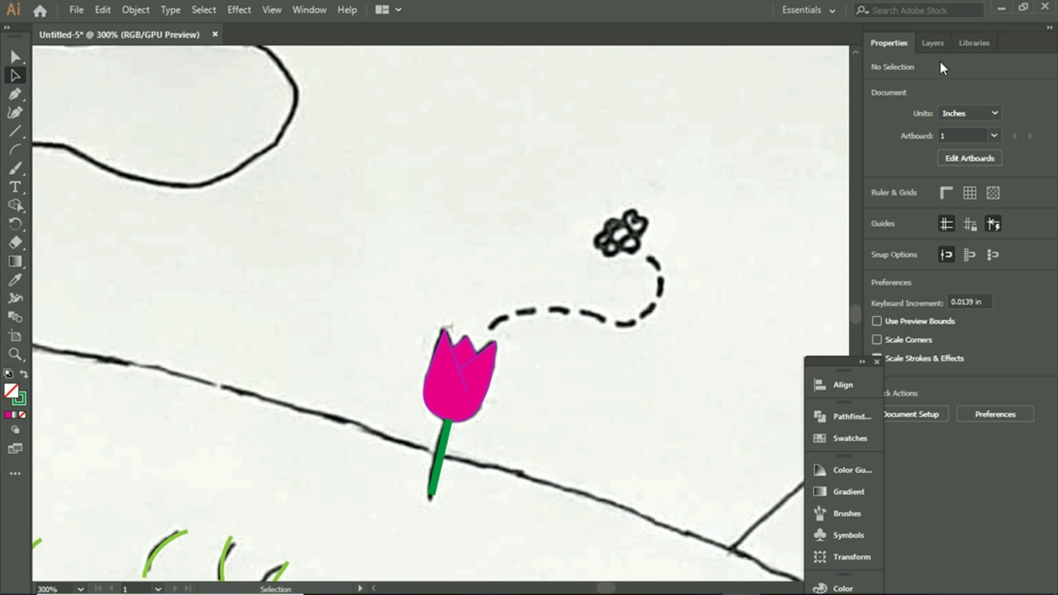
click(937, 42)
click(885, 43)
scroll(562, 269, down, 1)
click(15, 129)
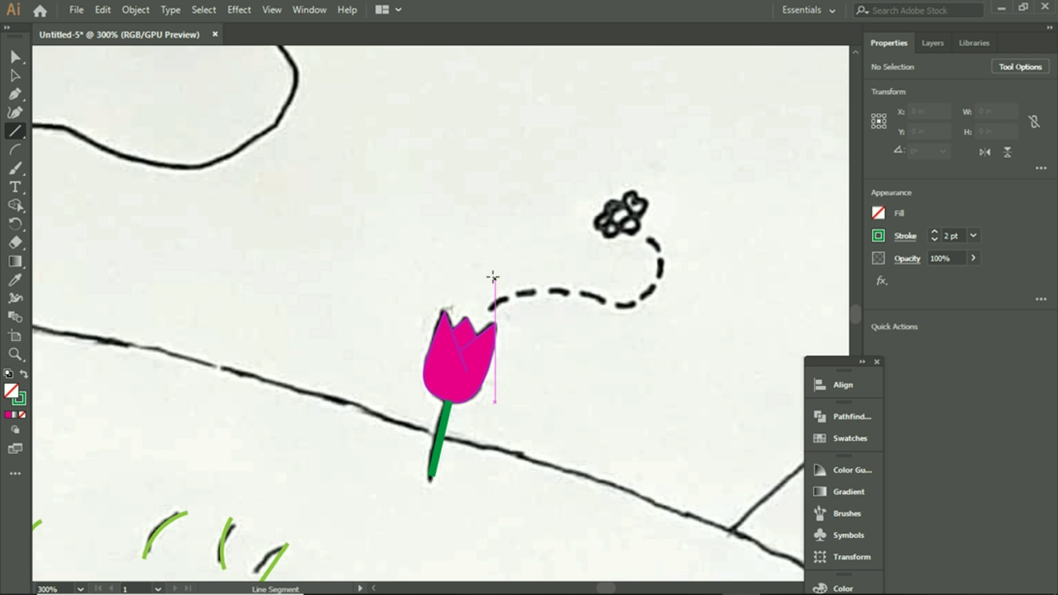
key(z)
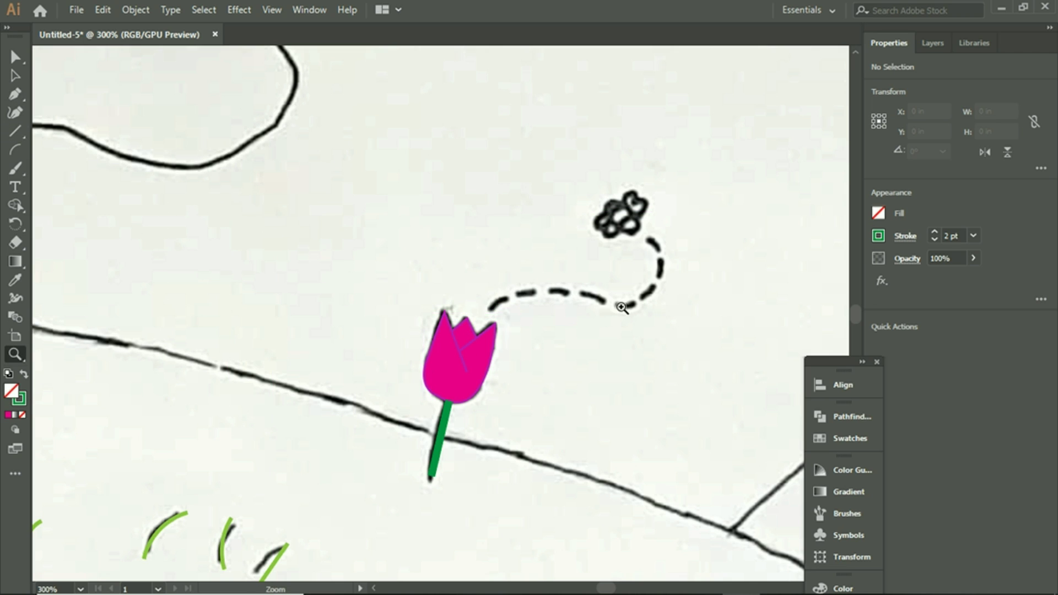
click(619, 303)
click(498, 296)
click(619, 327)
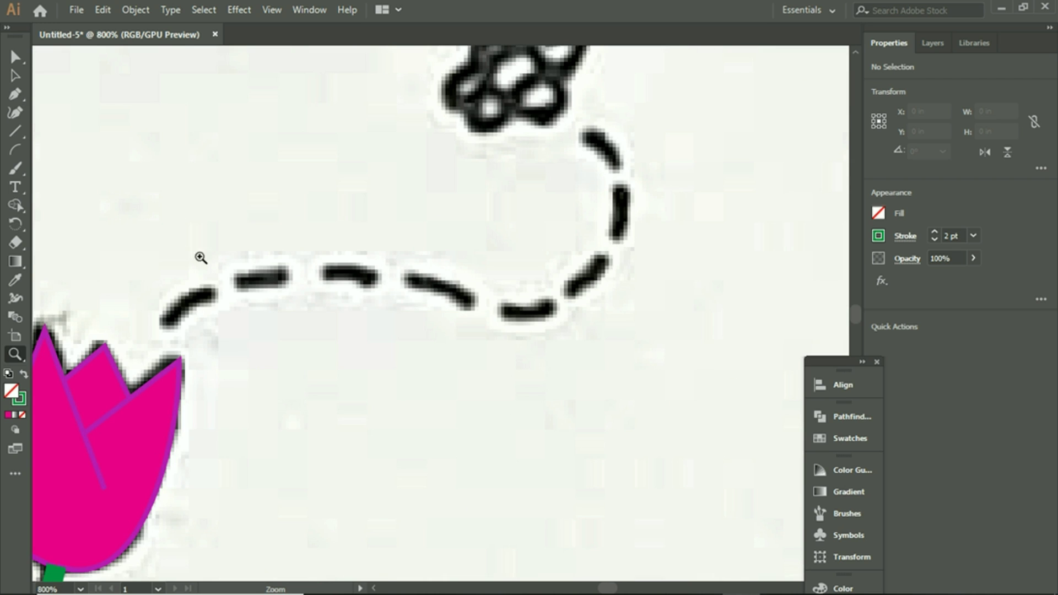
click(15, 131)
mouse_move(164, 323)
mouse_down()
mouse_move(243, 291)
mouse_move(213, 292)
mouse_move(289, 276)
mouse_move(437, 281)
mouse_move(475, 302)
mouse_move(545, 312)
mouse_move(607, 257)
mouse_move(620, 220)
mouse_move(619, 162)
mouse_move(589, 133)
mouse_up()
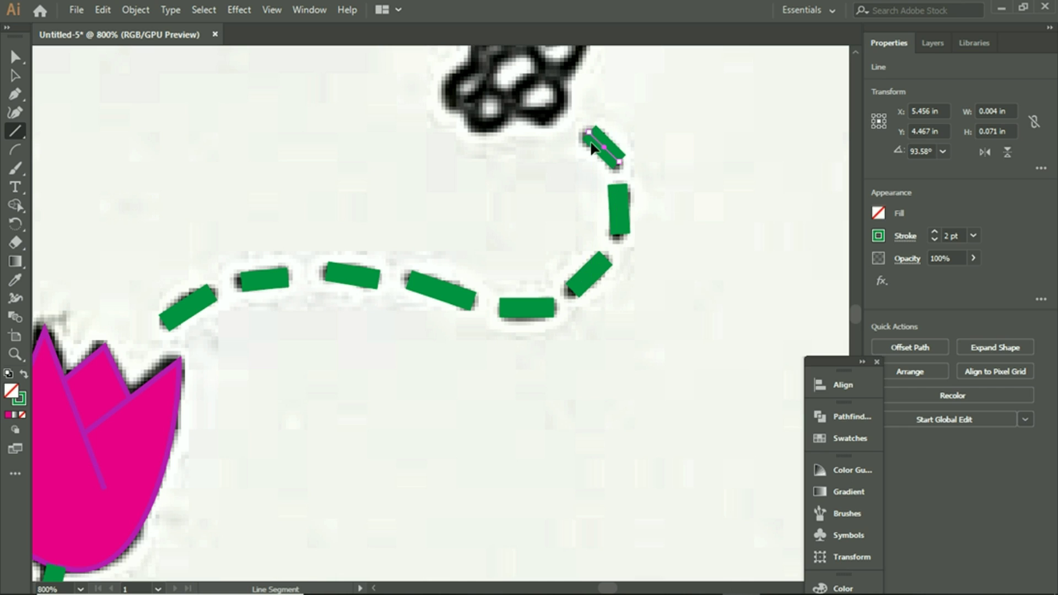
Step: Set the stroke weight of all eight flight path dashes to 1 pt, and deselect them
click(14, 77)
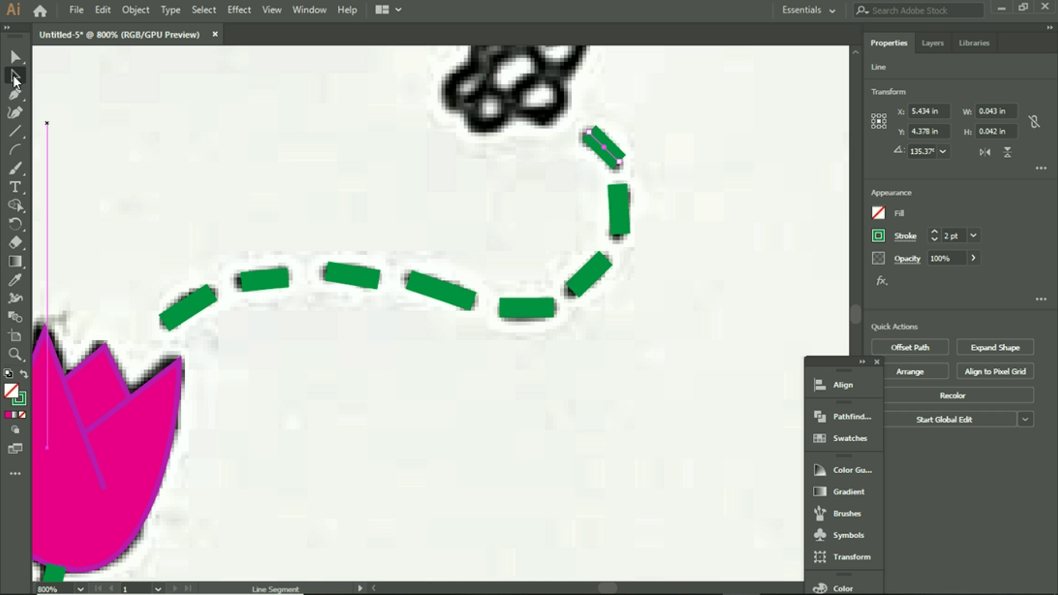
drag(148, 193, 678, 339)
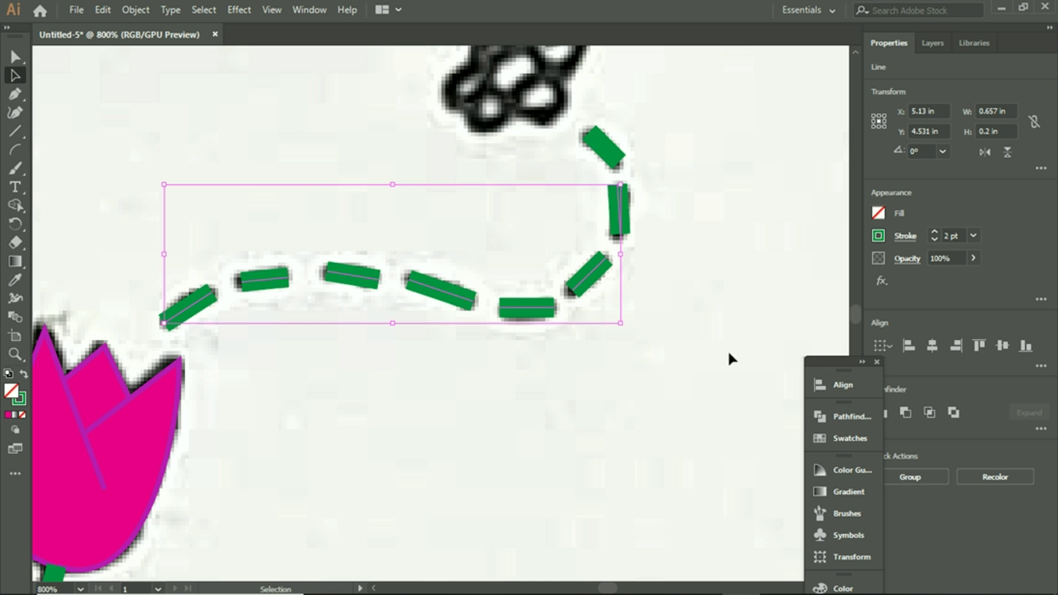
click(698, 400)
drag(721, 377, 189, 124)
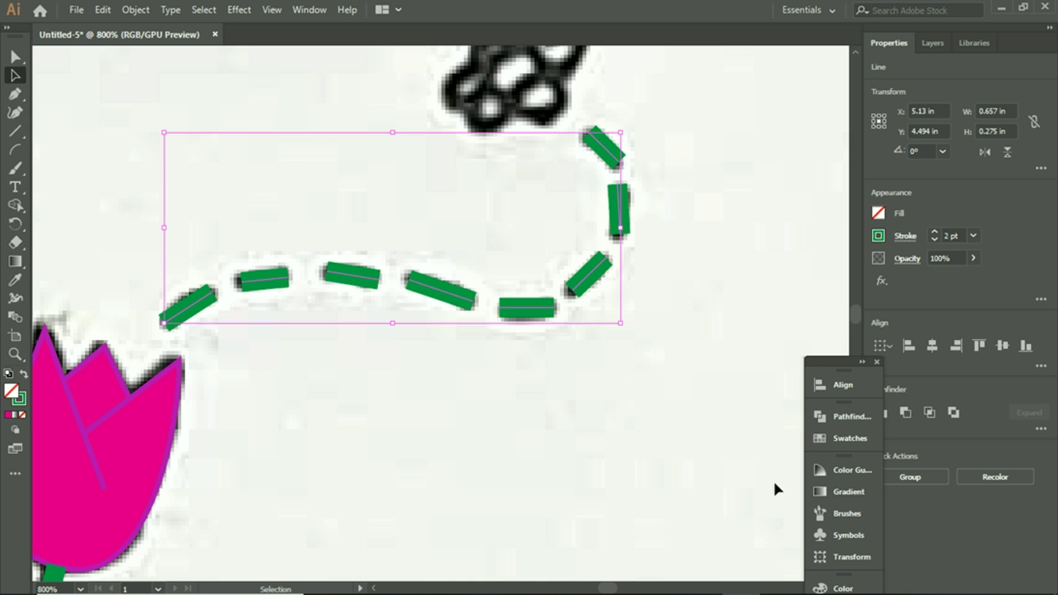
click(935, 239)
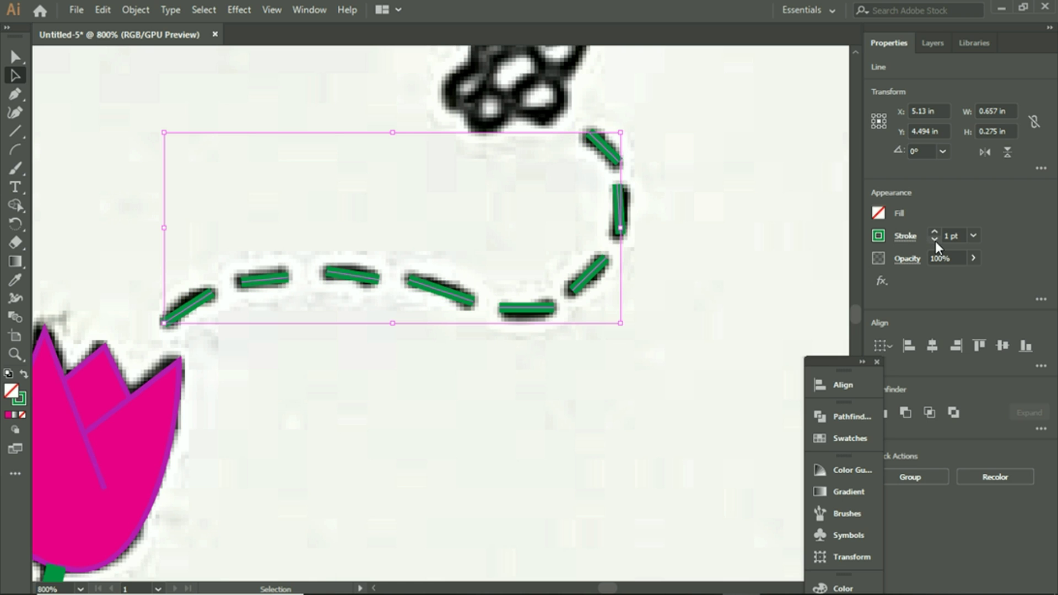
click(720, 223)
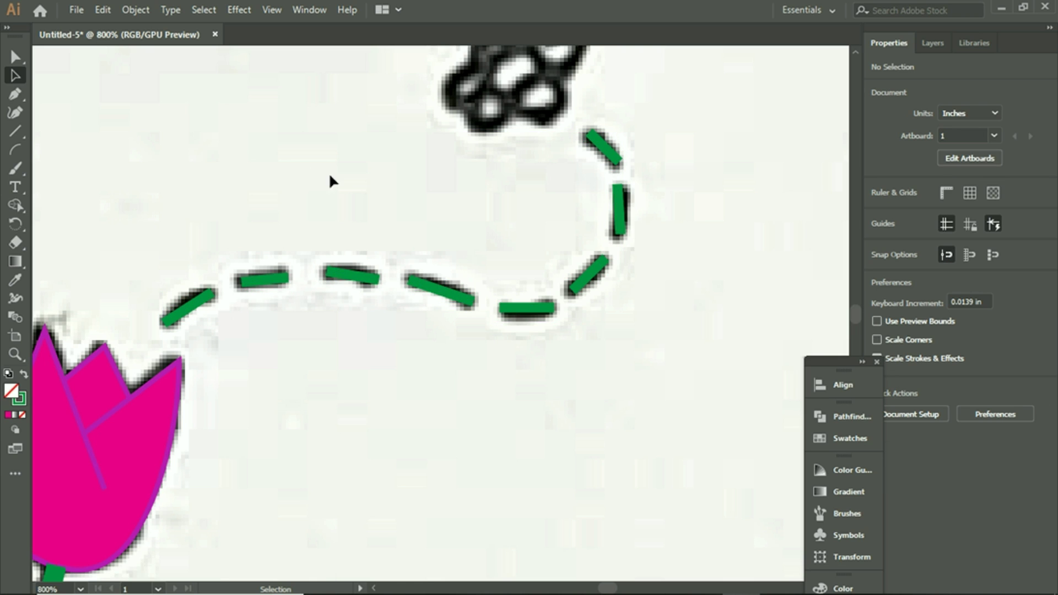
Step: Select all the flight path dashes, color their stroke with the C=0 M=0 Y=0 K=100 swatch, and deselect them
scroll(512, 149, up, 5)
drag(190, 341, 771, 472)
drag(678, 504, 151, 185)
click(766, 386)
drag(746, 415, 94, 237)
drag(456, 452, 165, 351)
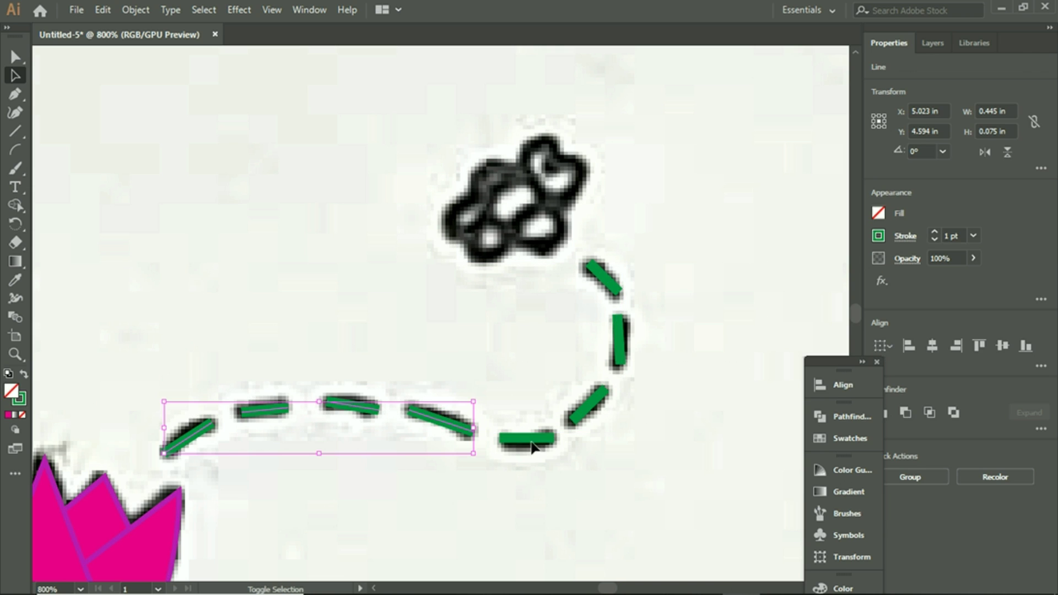
shift+click(532, 444)
shift+click(589, 407)
shift+click(620, 339)
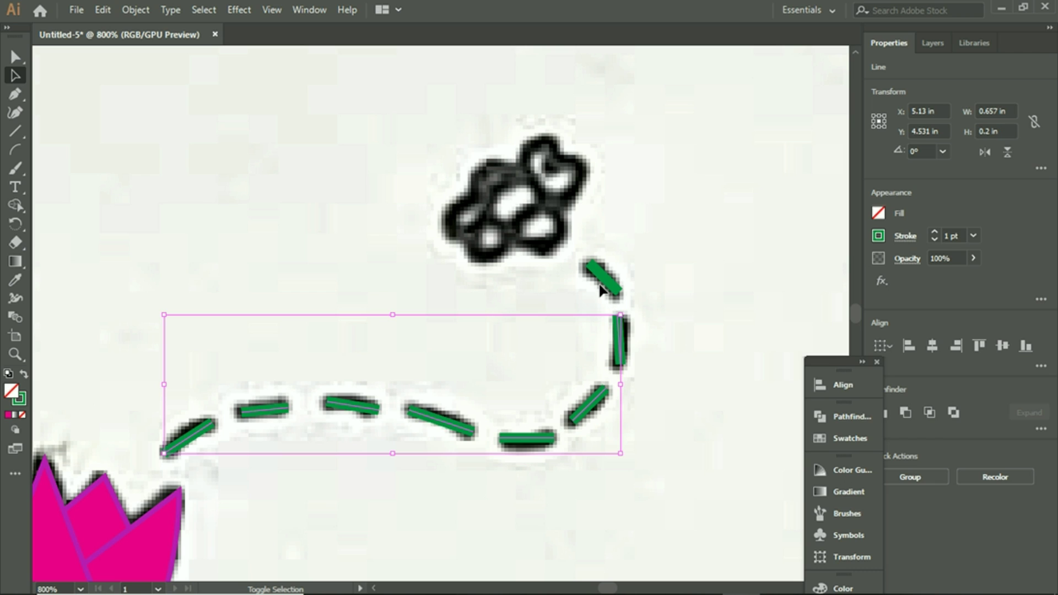
shift+click(605, 280)
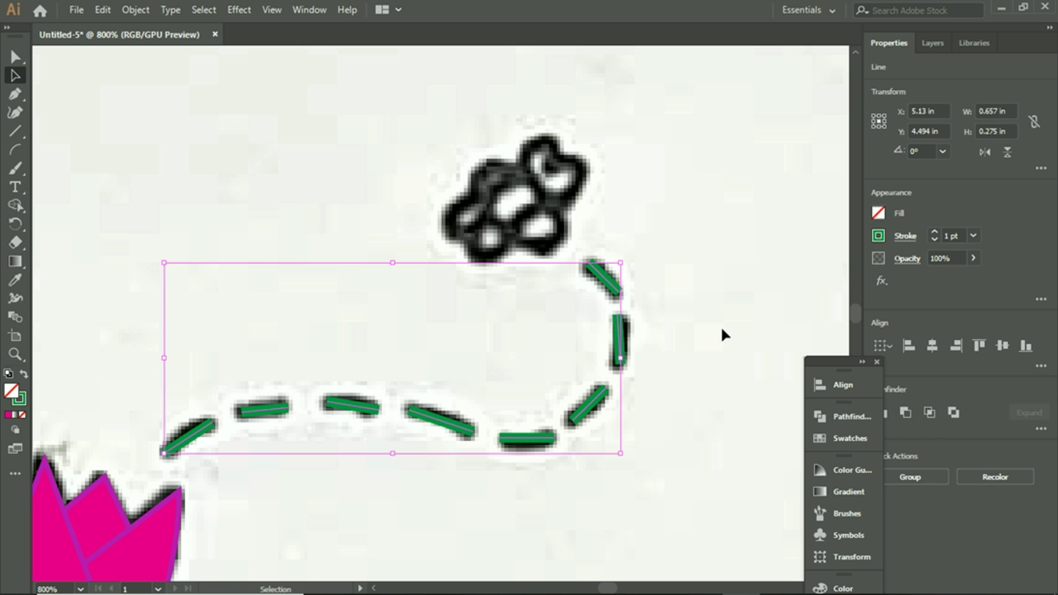
click(880, 236)
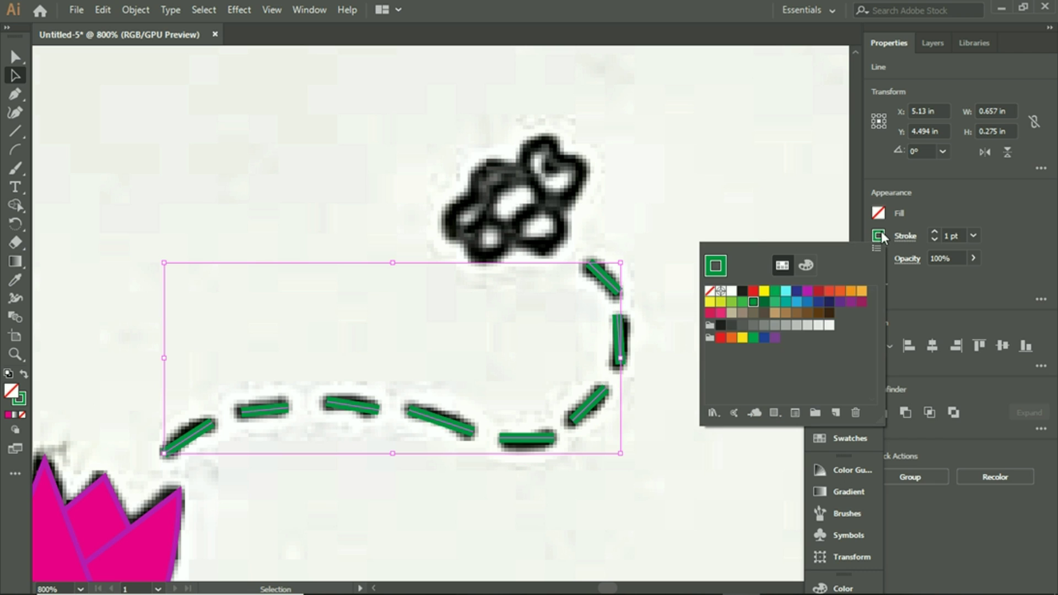
click(719, 330)
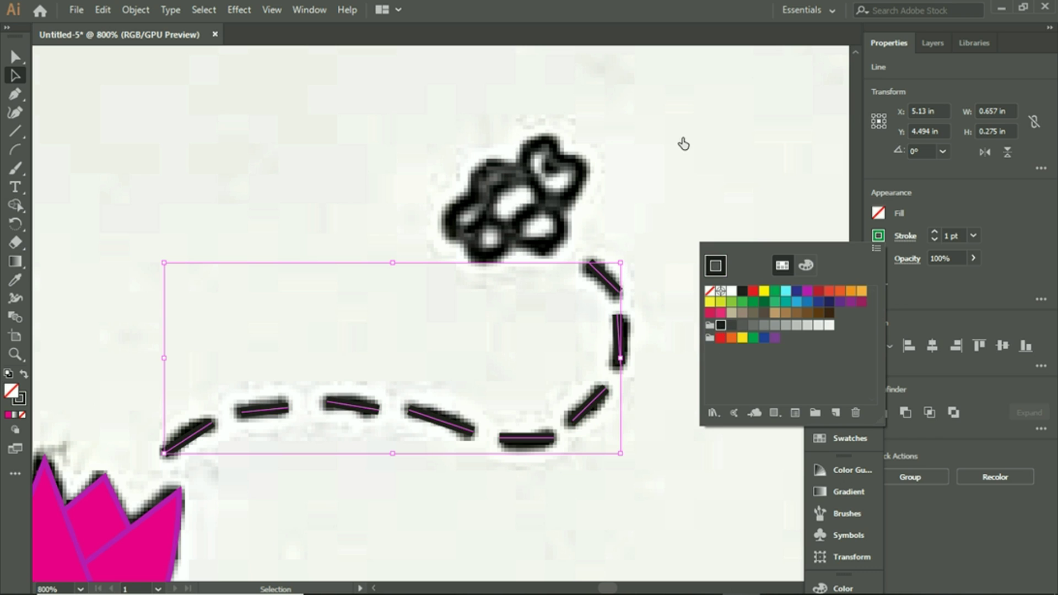
click(684, 144)
Step: Make the flight path dashes pure black by editing their C=0 M=0 Y=0 K=100 swatch to R 0, G 0, B 0, and deselect them
drag(633, 398, 101, 255)
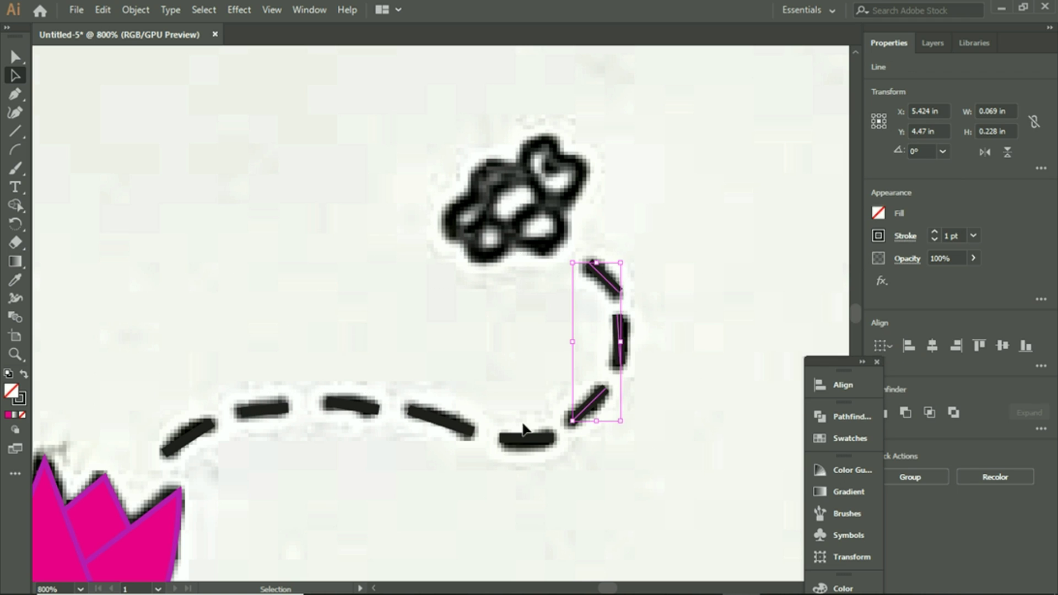
click(528, 438)
shift+click(455, 427)
shift+click(353, 406)
shift+click(257, 411)
shift+click(187, 439)
shift+click(593, 407)
shift+click(620, 342)
shift+click(603, 275)
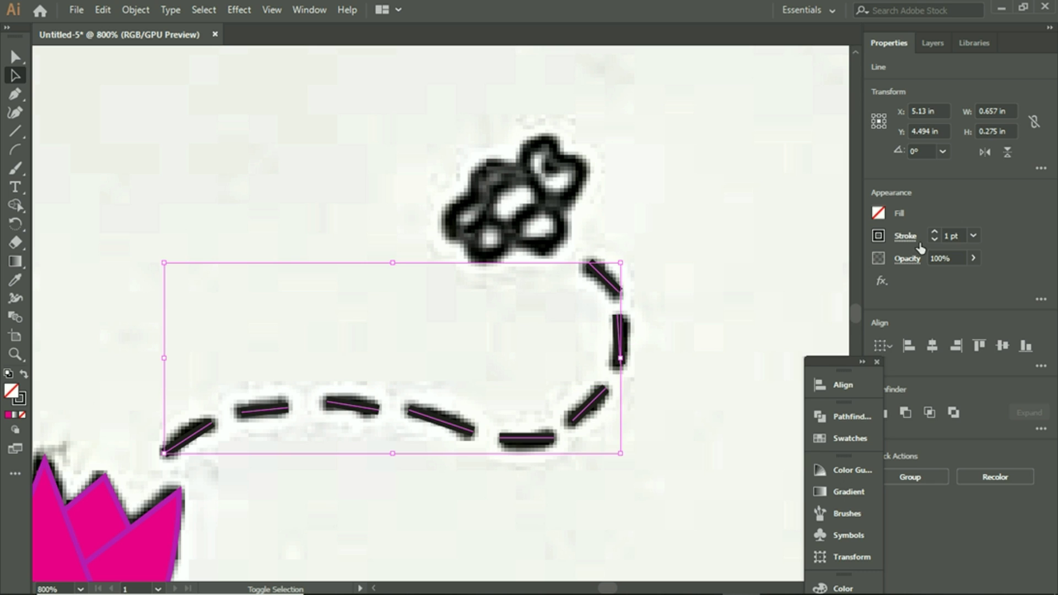
click(880, 236)
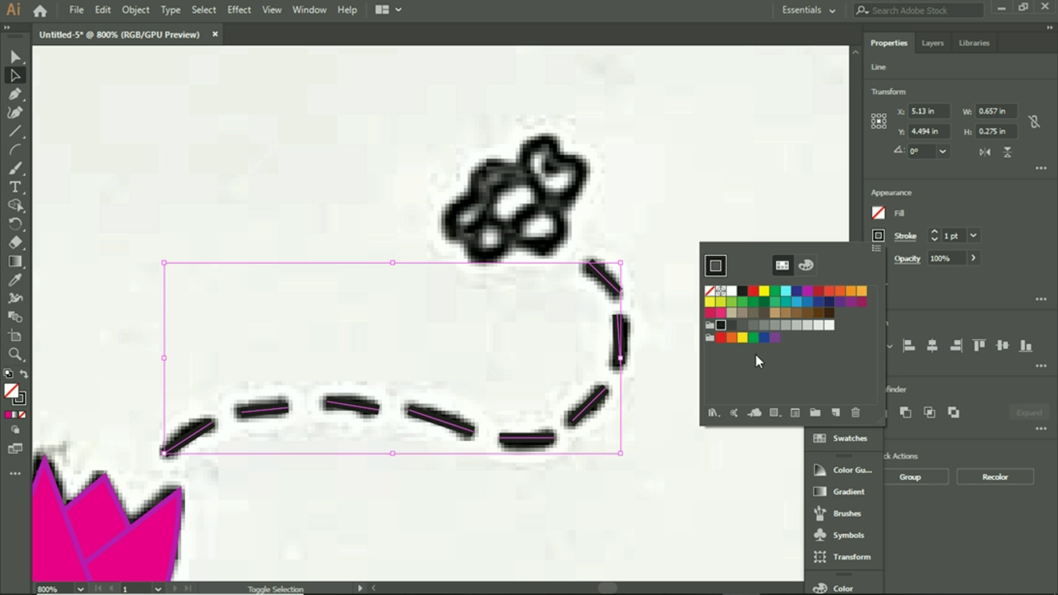
double_click(720, 326)
drag(81, 144, 57, 198)
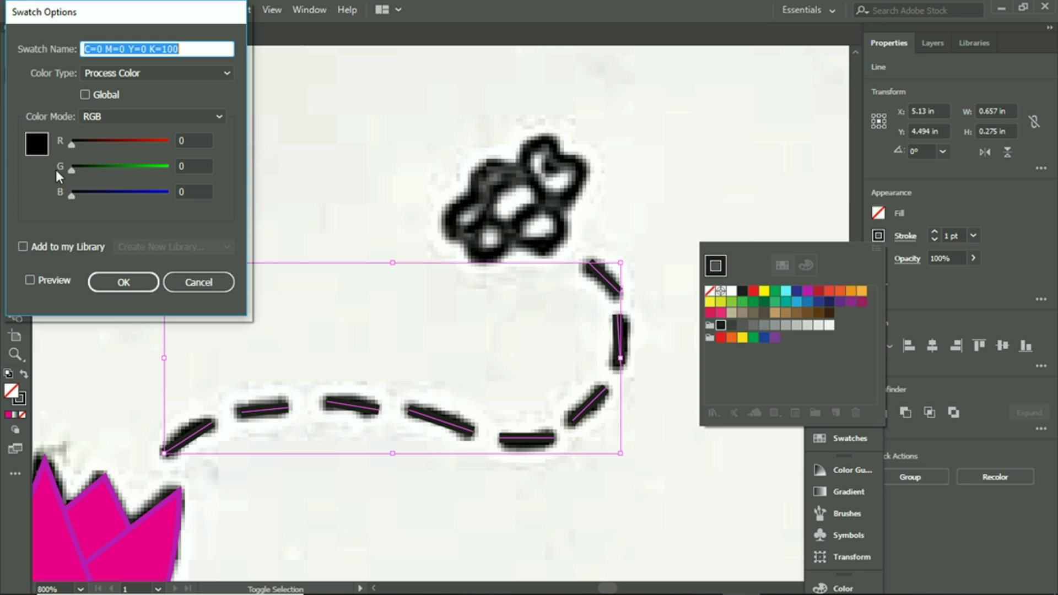
click(123, 282)
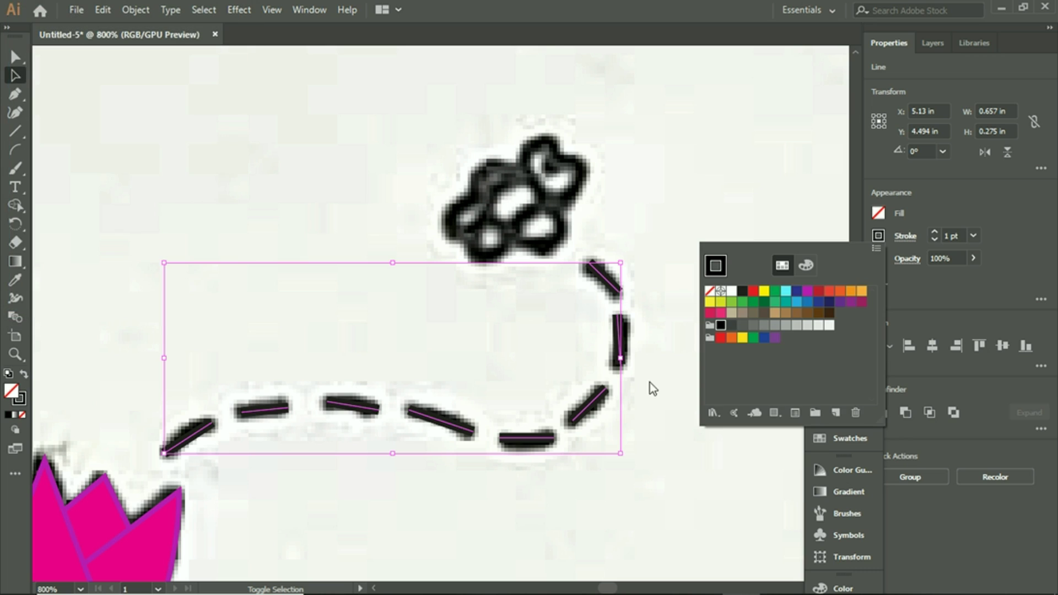
click(688, 181)
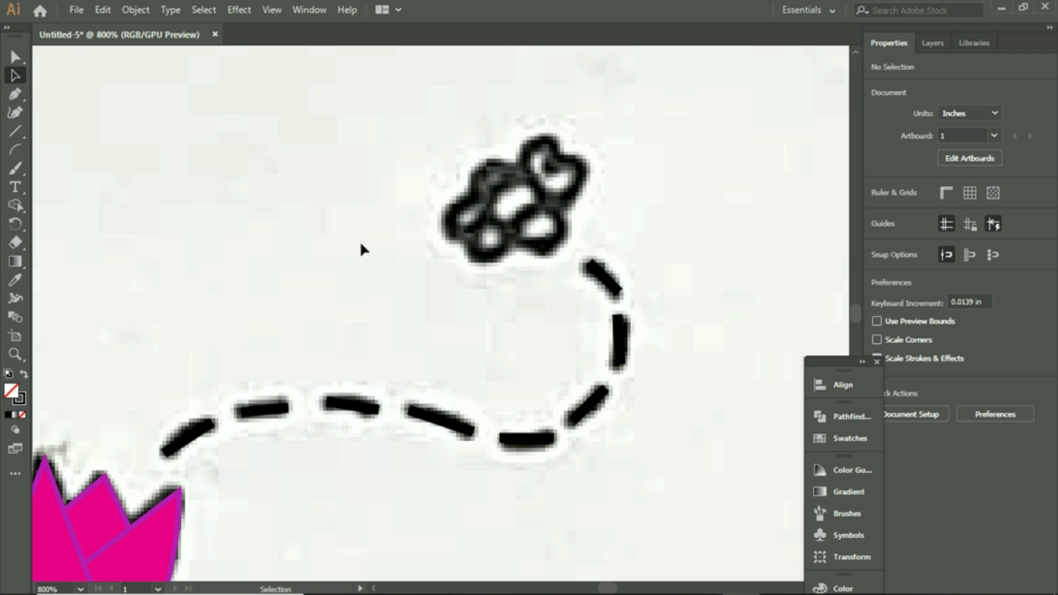
Step: Draw an unfilled ellipse over the body of the sketched bee at the end of the dashed flight path
key(ctrl+0)
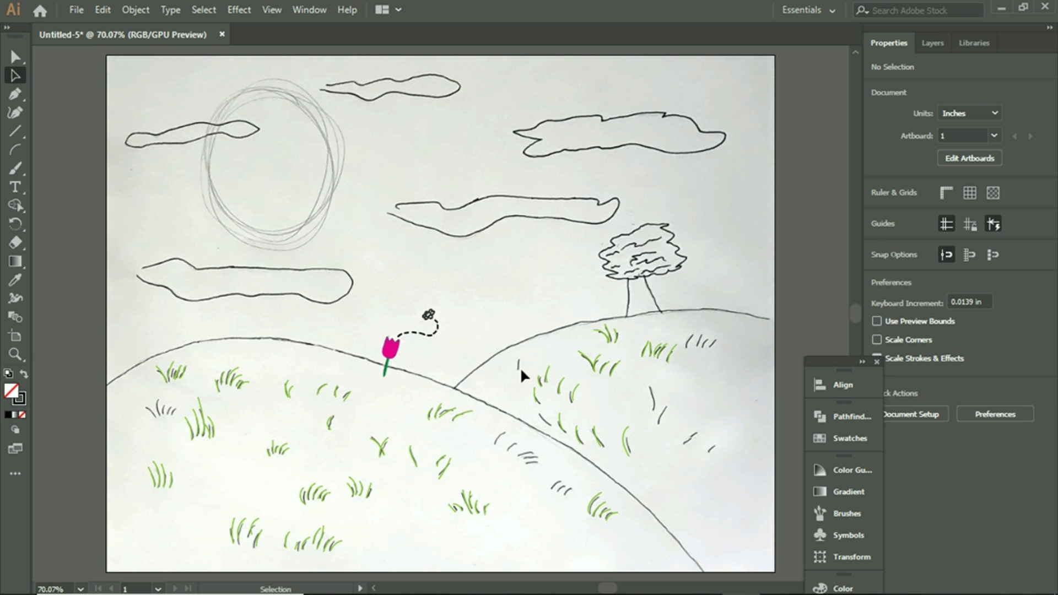
key(z)
click(428, 362)
click(421, 274)
click(548, 224)
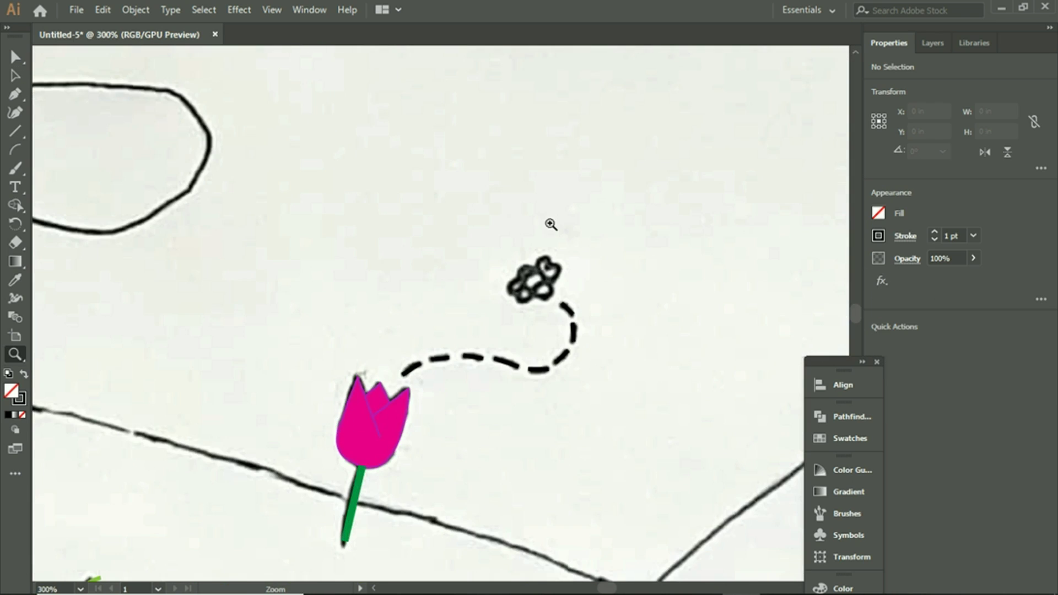
click(539, 319)
click(571, 324)
scroll(321, 366, down, 3)
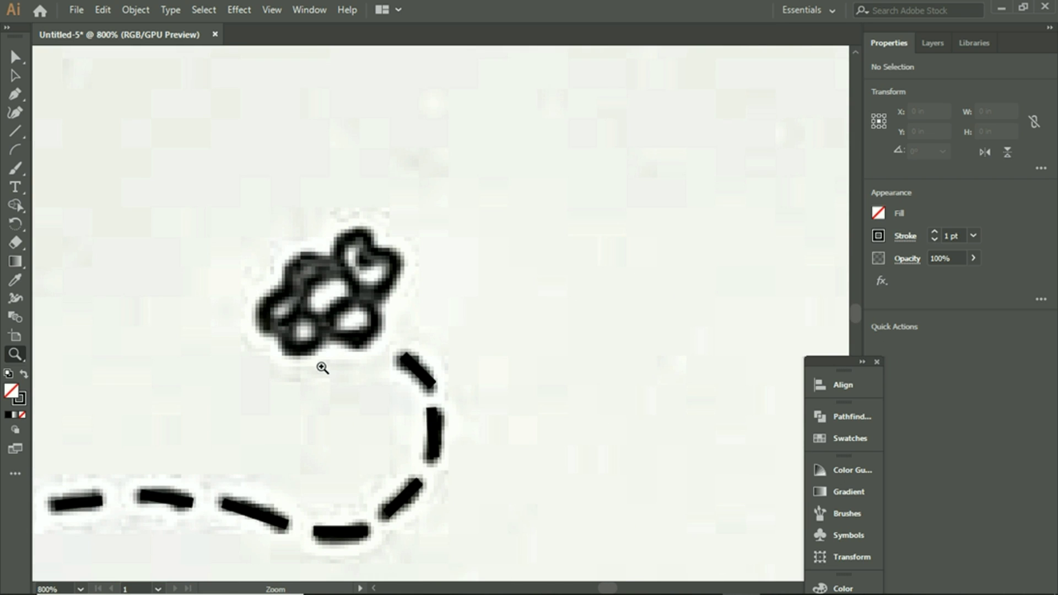
click(15, 57)
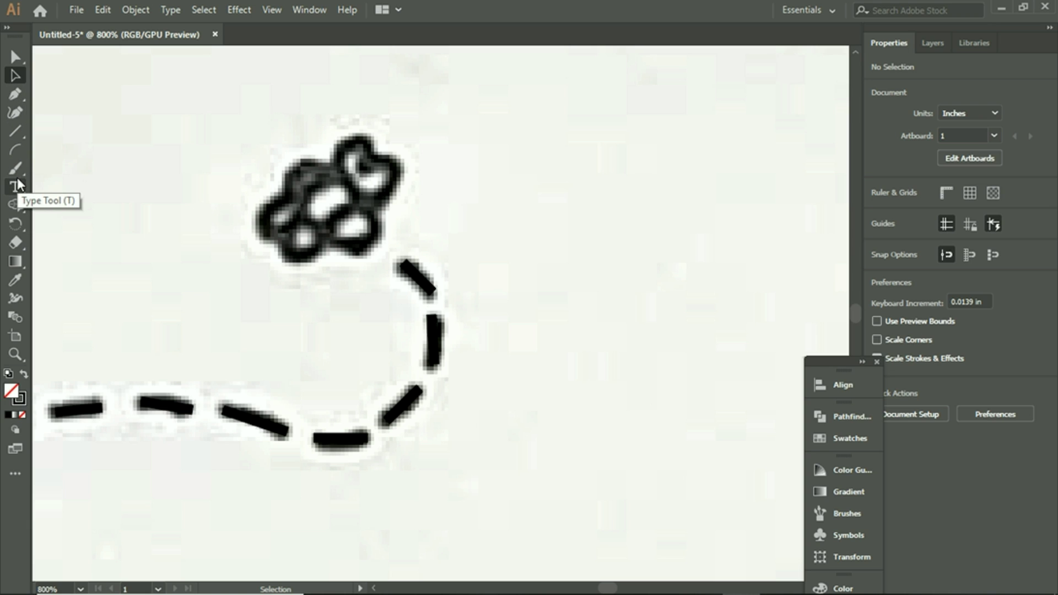
click(15, 131)
click(46, 149)
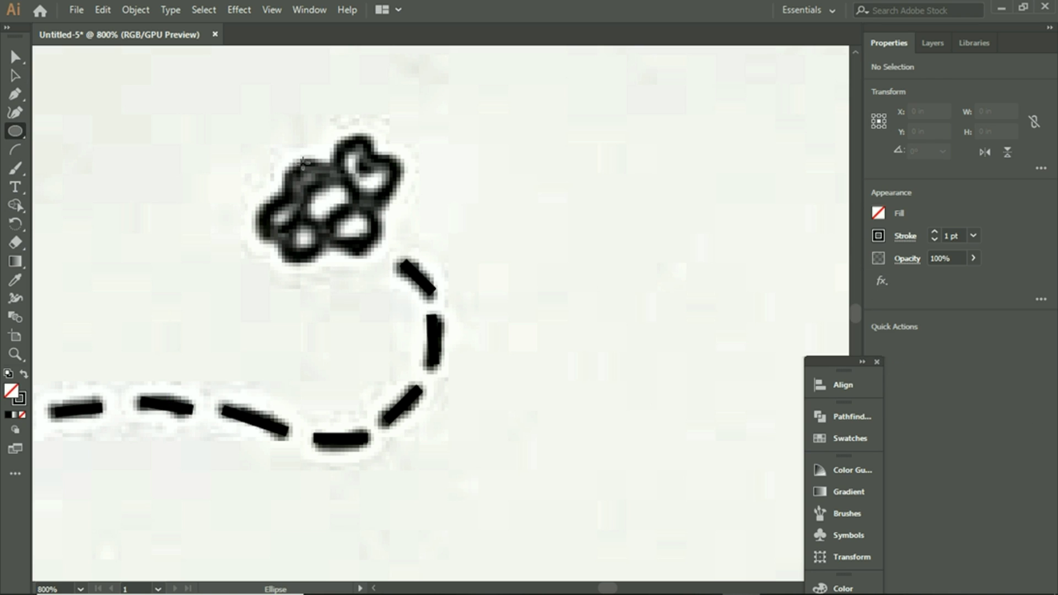
drag(278, 161, 381, 221)
Step: Rotate the bee's body ellipse to about 317.7° and tighten its upper-left end to fit the sketched body
click(14, 75)
mouse_move(380, 158)
mouse_down()
mouse_move(413, 234)
mouse_move(404, 196)
mouse_move(353, 245)
mouse_up()
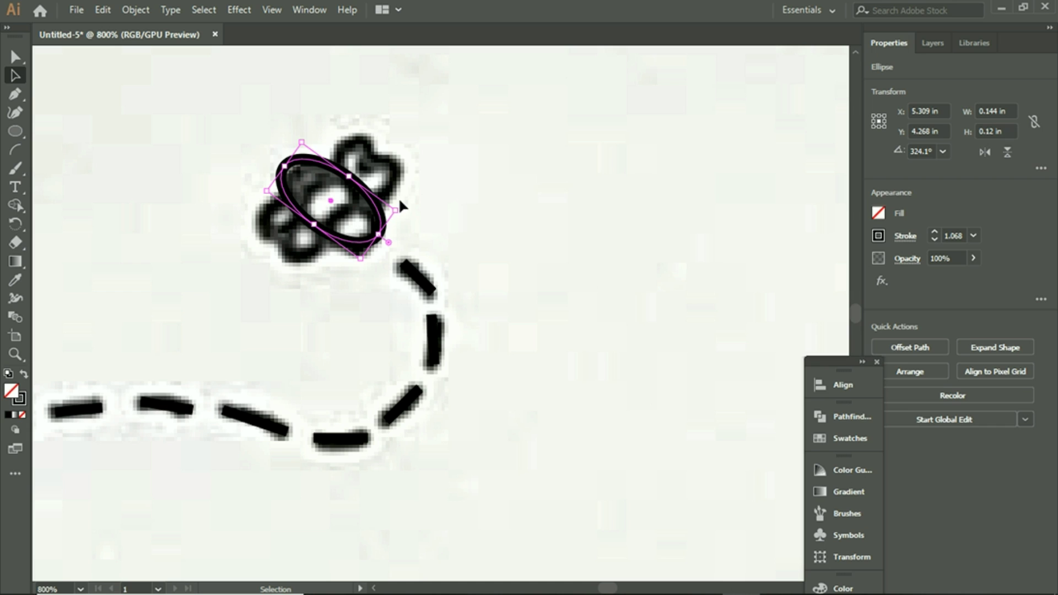
drag(397, 207, 398, 217)
click(422, 202)
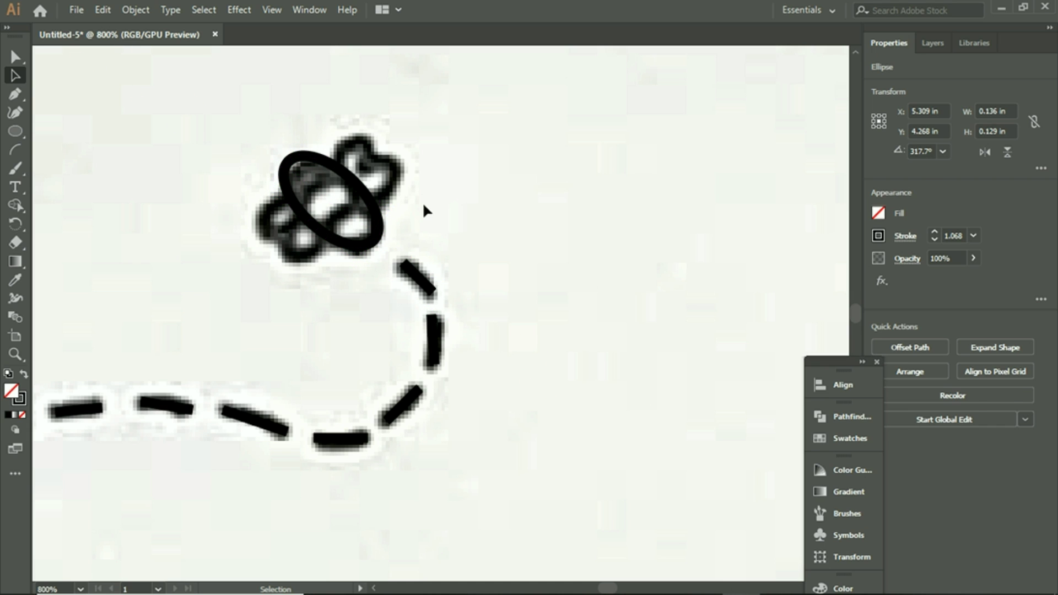
click(292, 165)
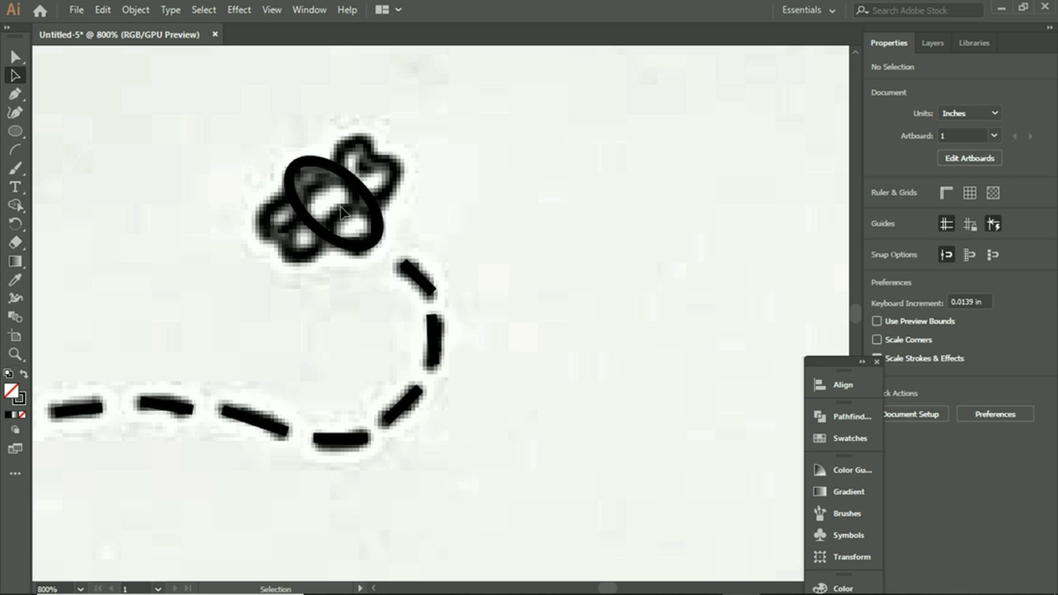
Step: Trace the bee's stripe with the Pen tool as a closed four-cornered band across the body ellipse, and deselect it
click(15, 93)
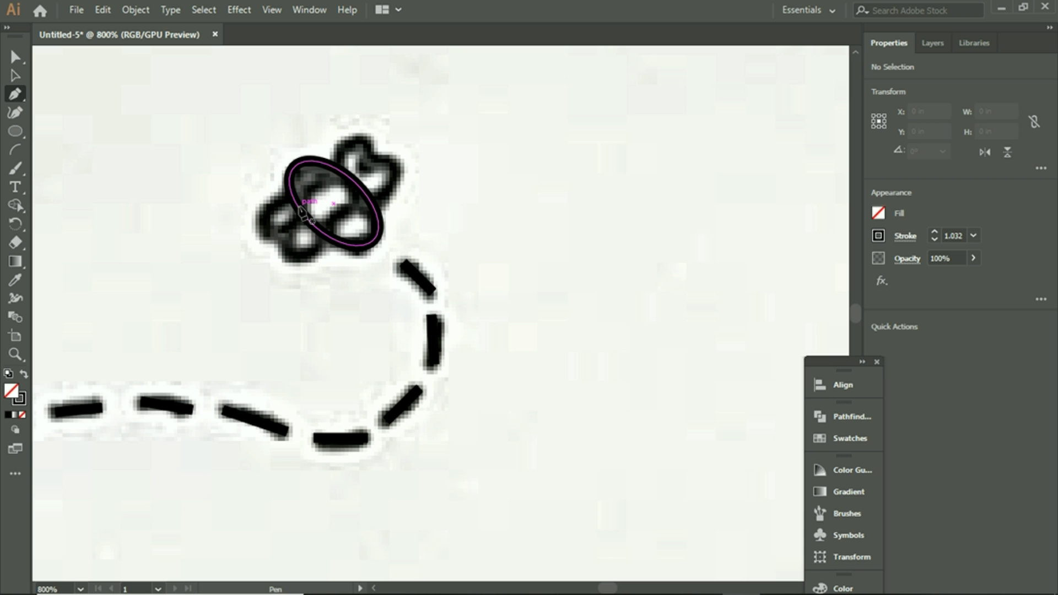
click(298, 207)
click(338, 169)
click(361, 188)
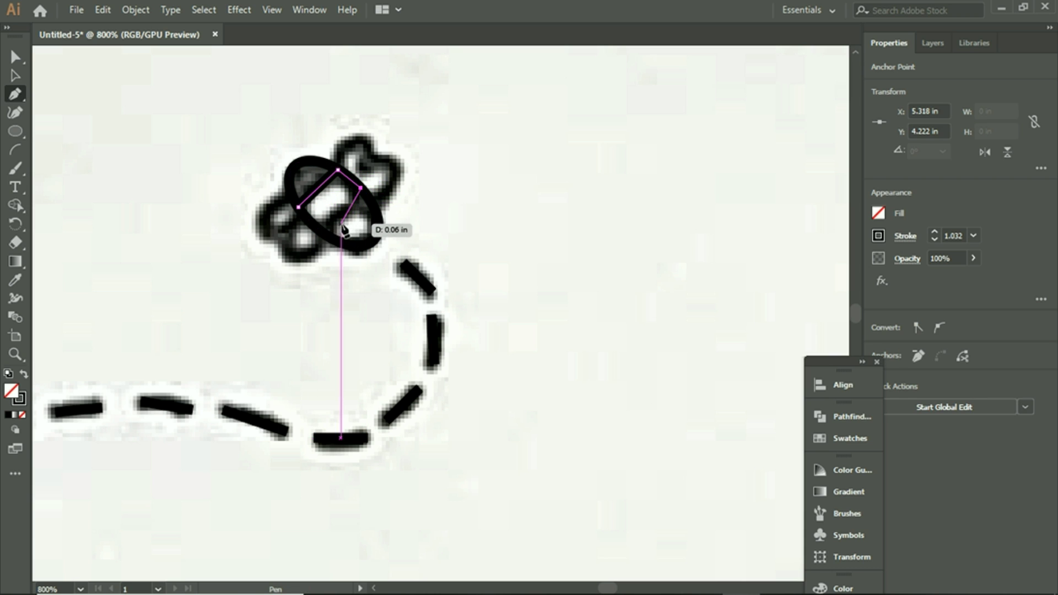
click(320, 230)
click(298, 207)
click(12, 77)
click(149, 148)
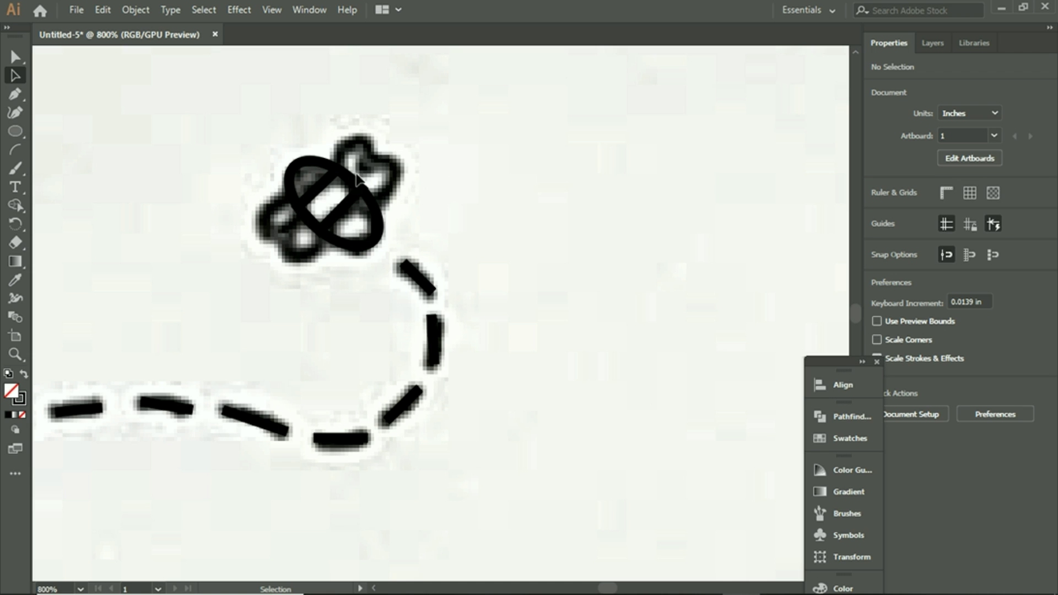
Step: Trace the upper lobe of the bee's lower-left wing with the Pen tool, ending the curve on the body ellipse
scroll(400, 180, up, 2)
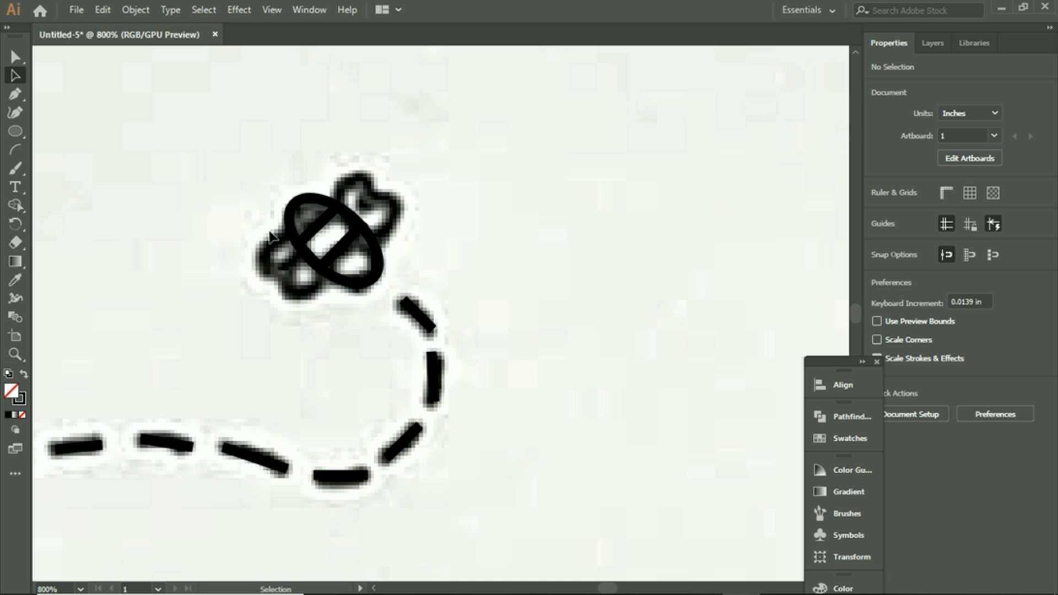
scroll(330, 323, up, 1)
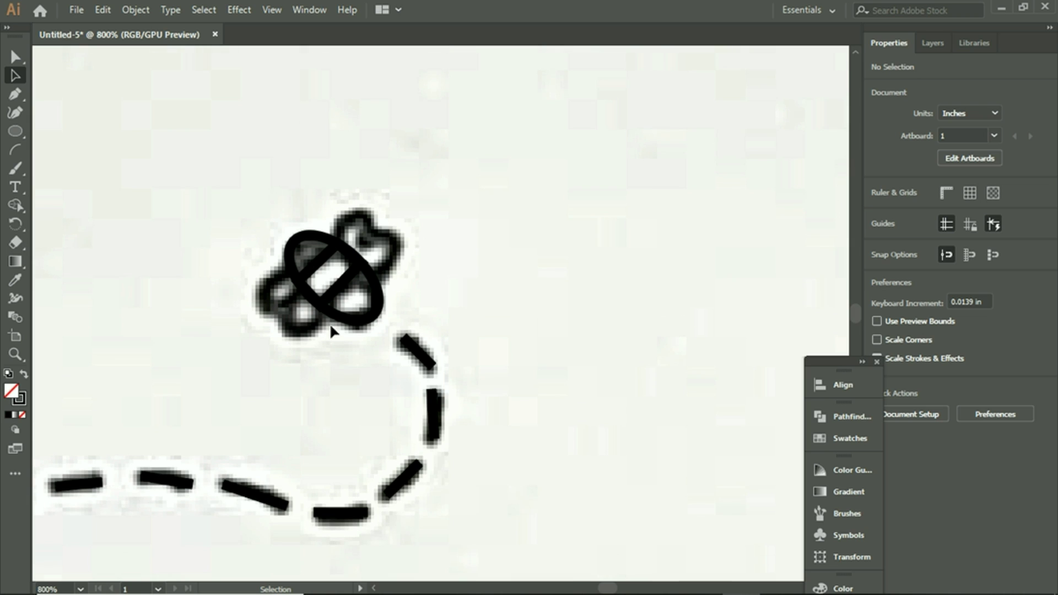
scroll(355, 329, down, 2)
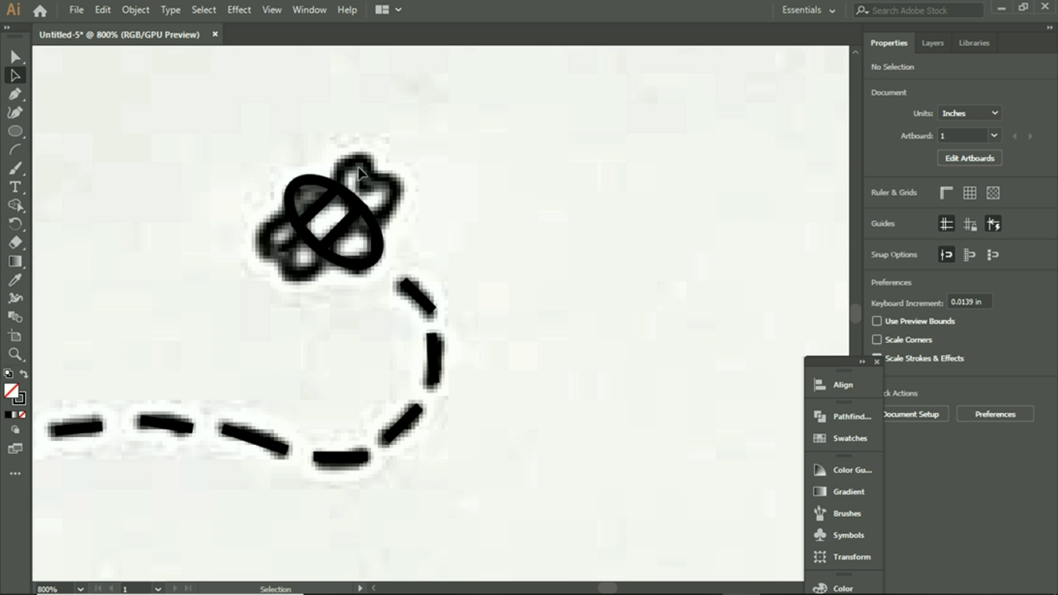
scroll(365, 184, up, 2)
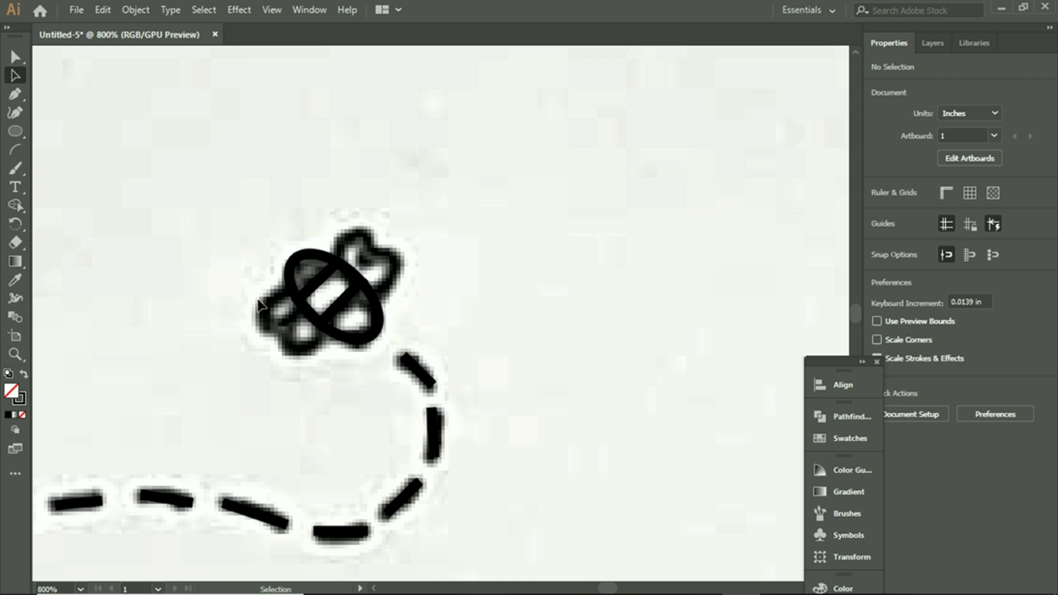
click(23, 94)
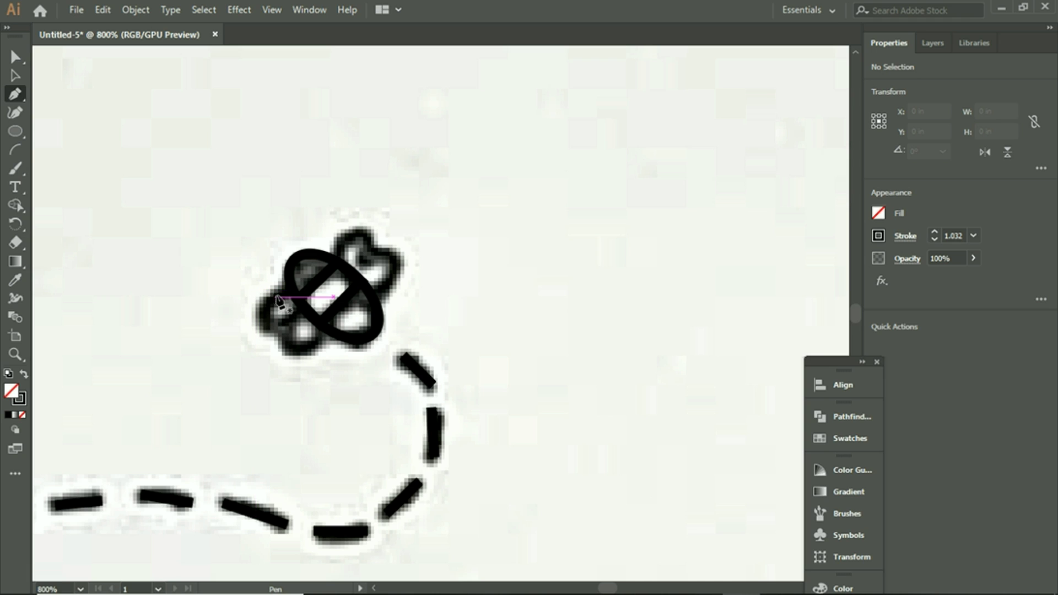
drag(287, 291, 273, 331)
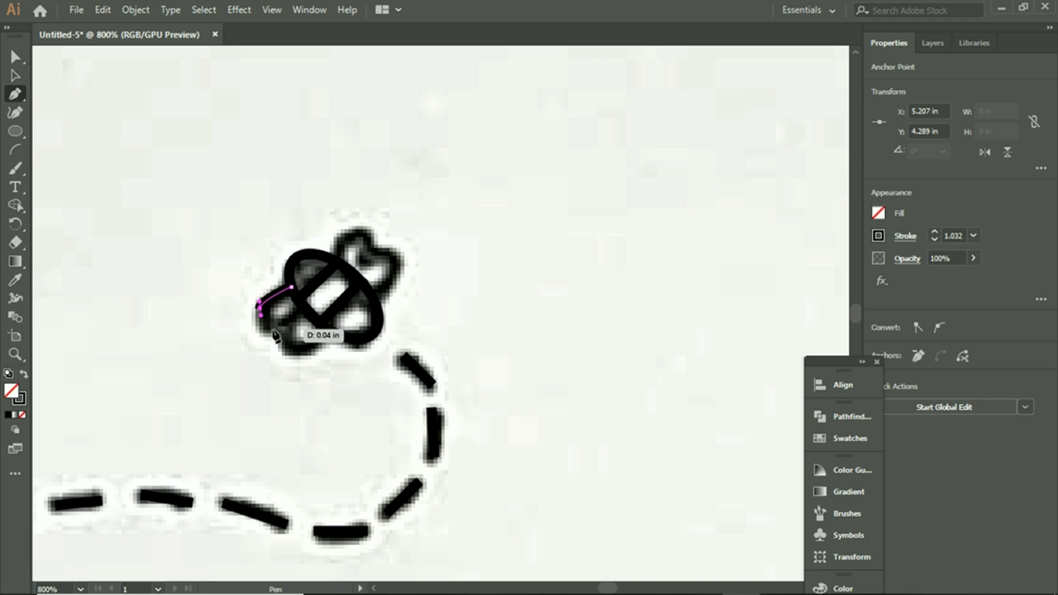
drag(298, 291, 302, 321)
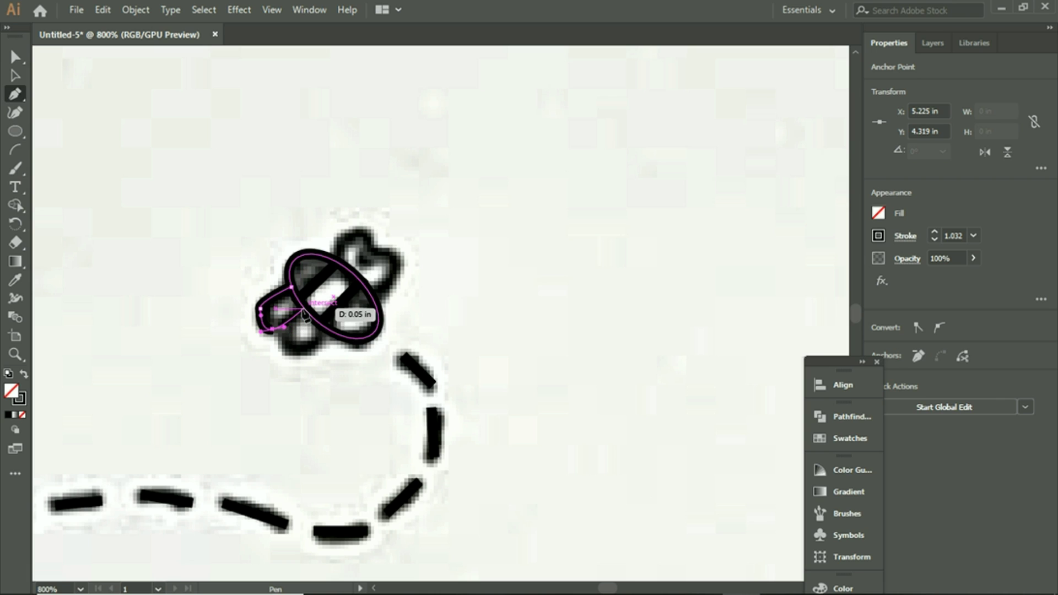
click(305, 309)
Step: Try to continue the wing path around the lower lobe of the bee's lower-left wing and back to the body
click(282, 345)
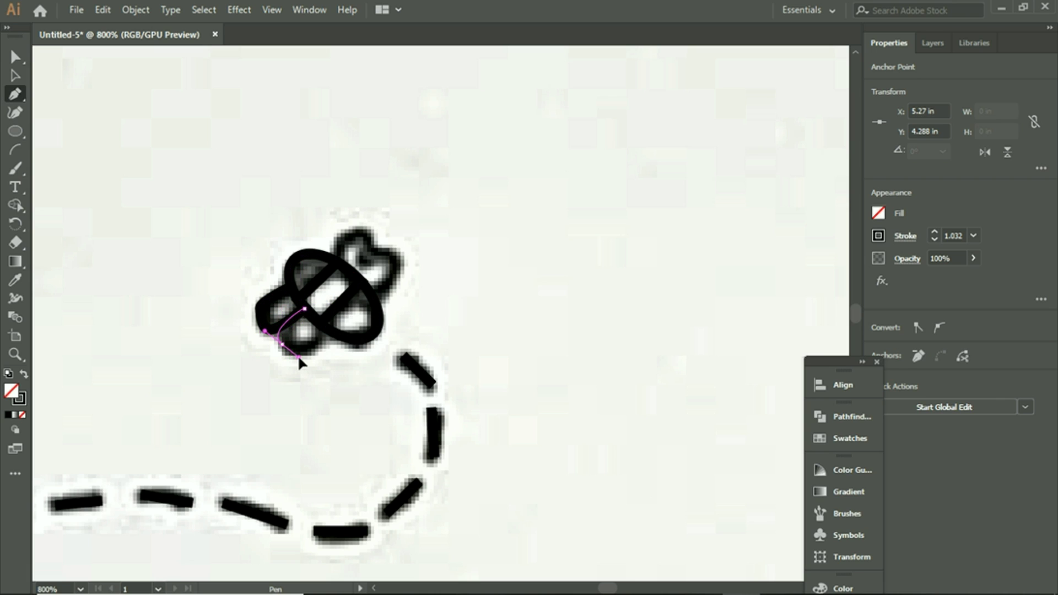
drag(299, 359, 318, 346)
click(325, 329)
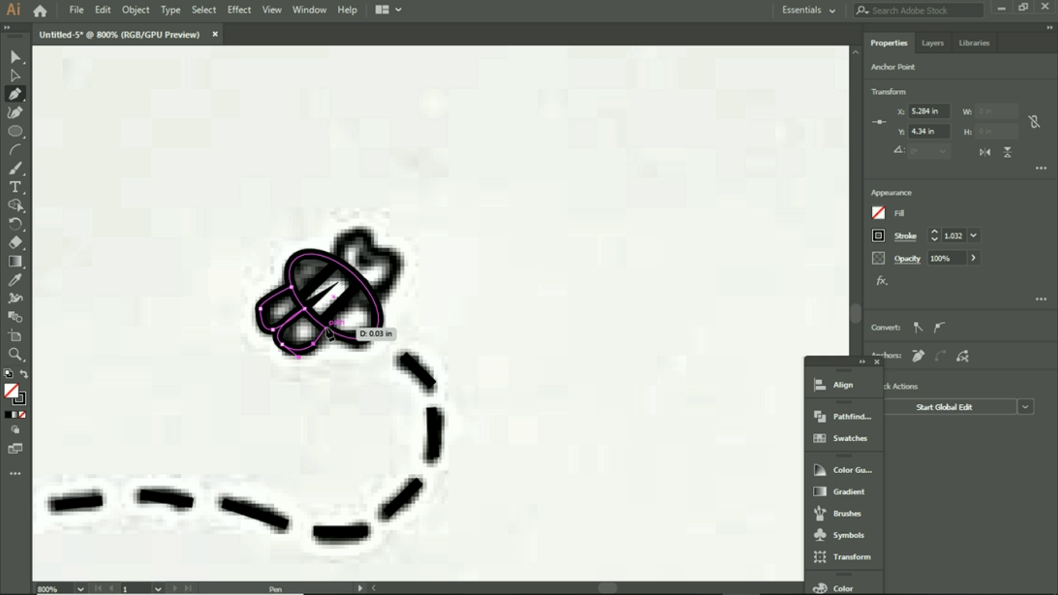
click(311, 317)
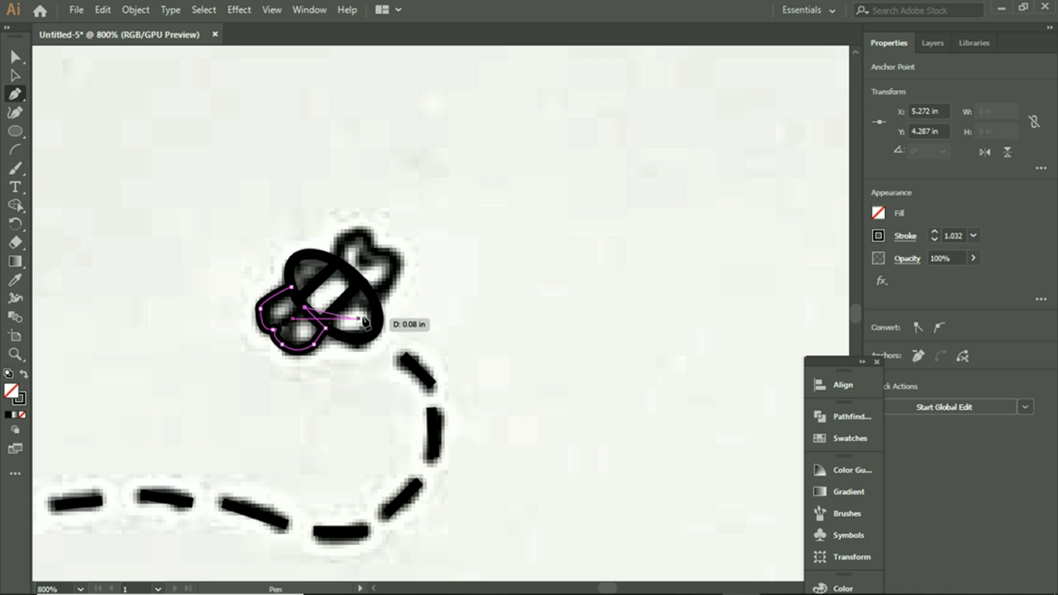
drag(334, 306, 337, 319)
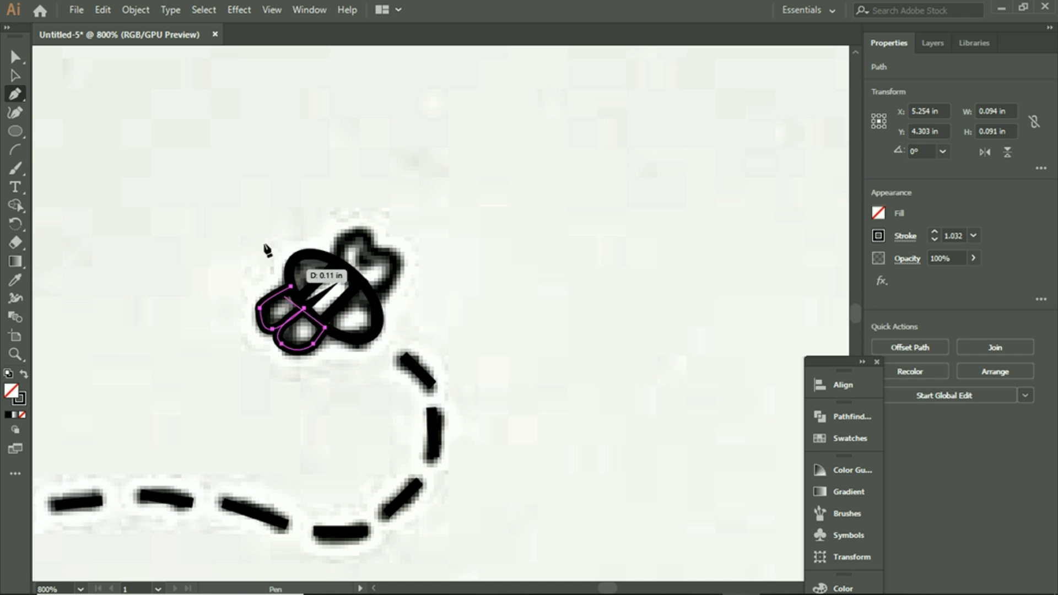
click(15, 75)
click(203, 234)
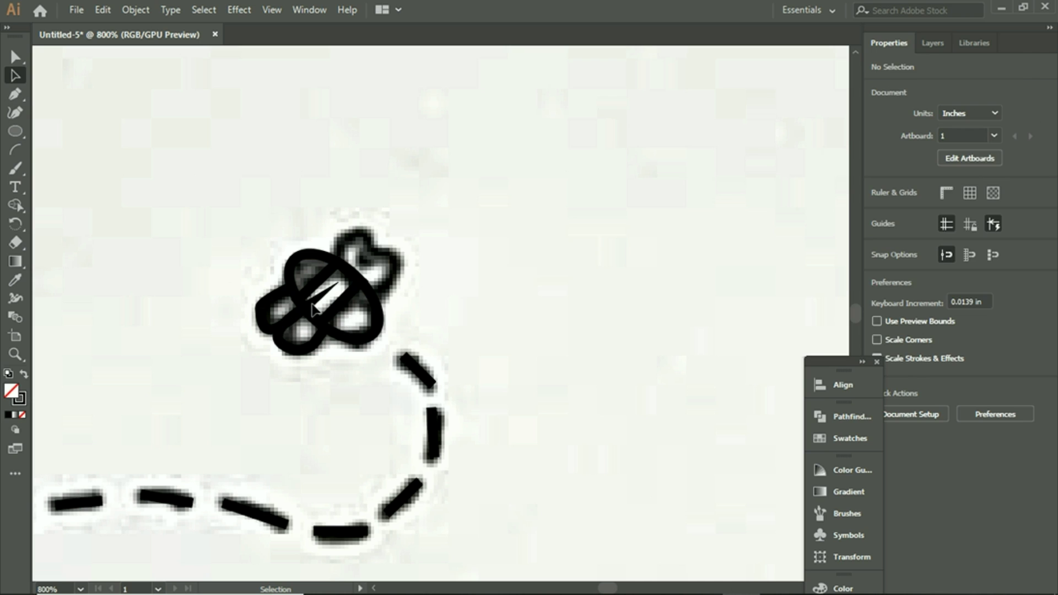
click(15, 57)
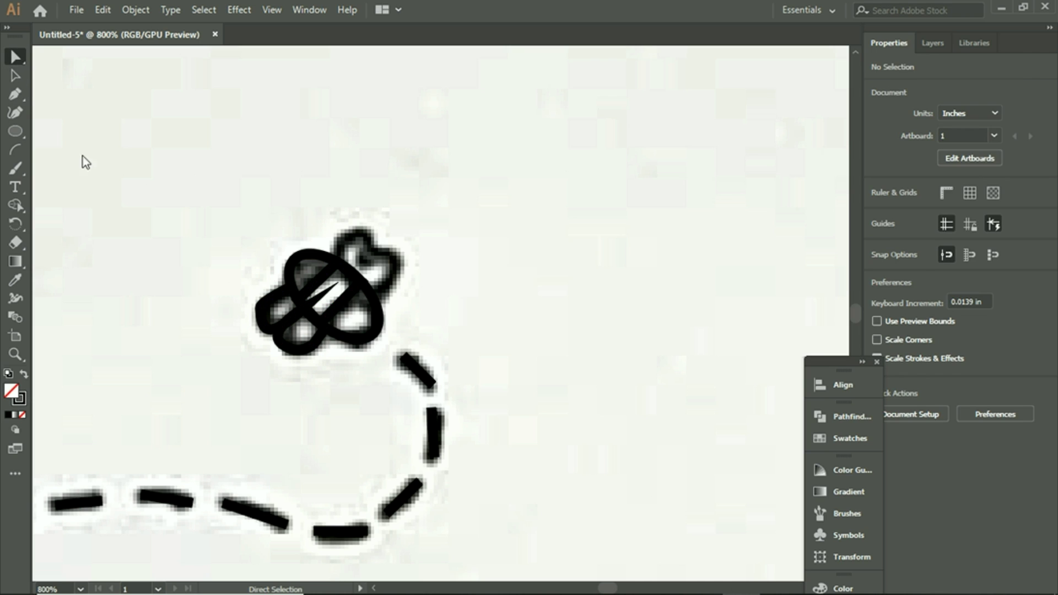
Step: Undo the tracing of the lower wing lobe back to the end of the upper lobe
key(ctrl+z)
key(ctrl+z)
key(ctrl+z)
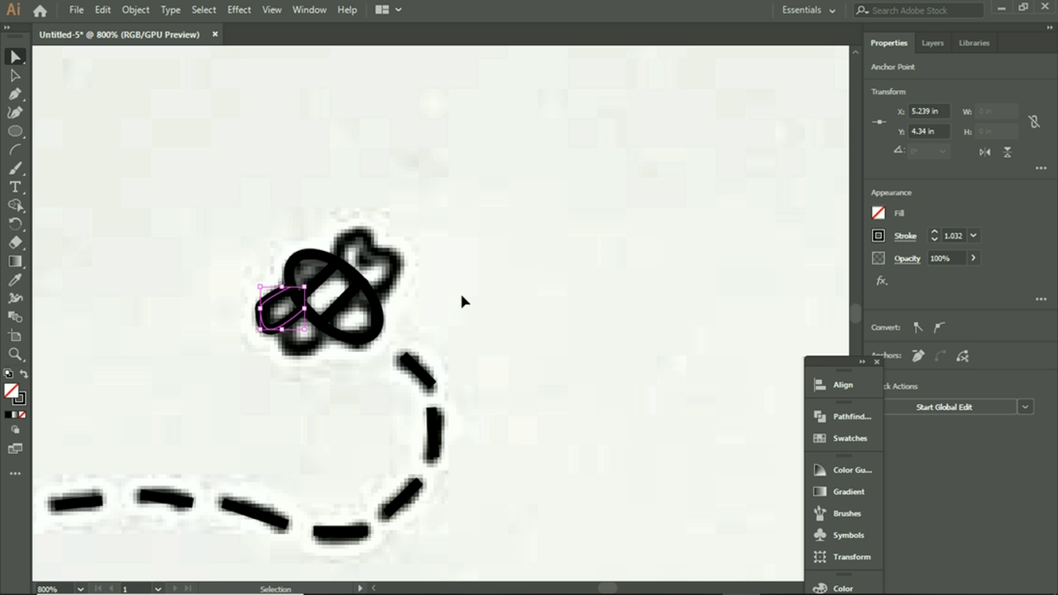
Step: Extend the bee's lower-left wing outline with a second lobe using the Pen tool, ending at the body
key(a)
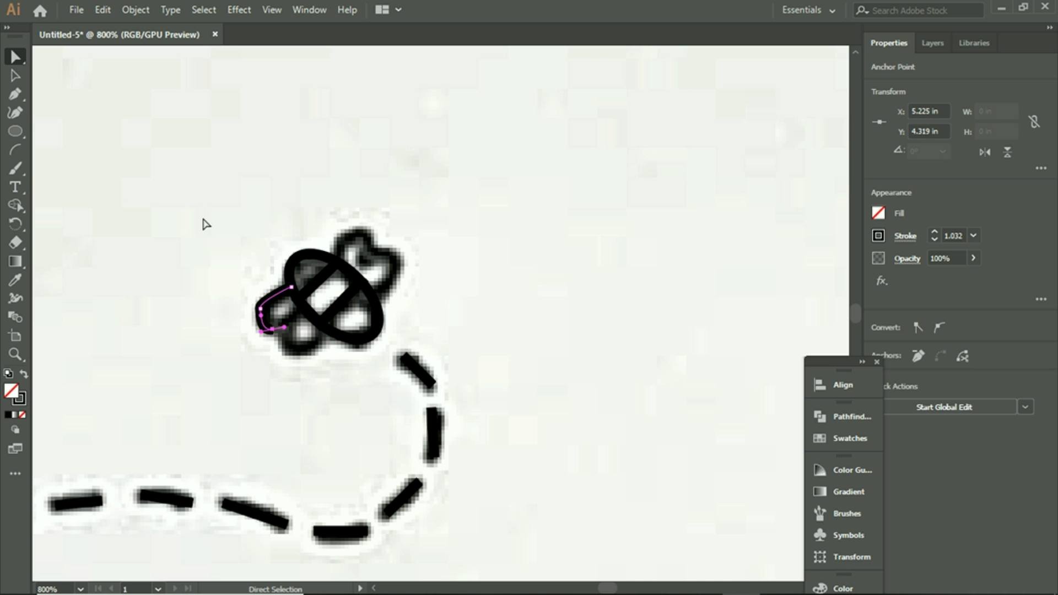
click(19, 94)
drag(273, 330, 77, 95)
key(a)
click(77, 95)
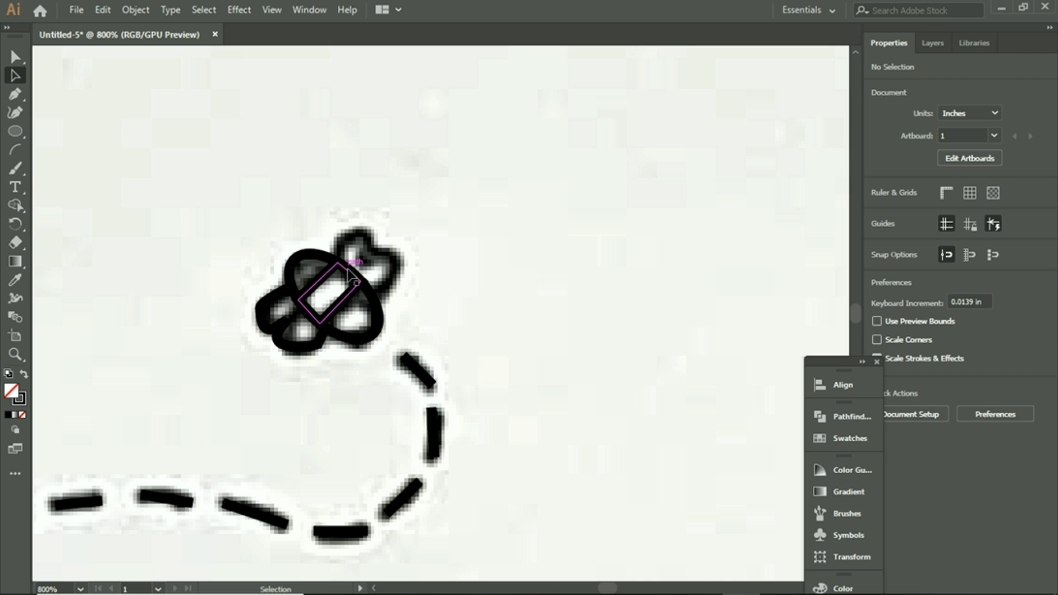
Step: Fill the rectangular stripe across the bee's body with white
click(353, 279)
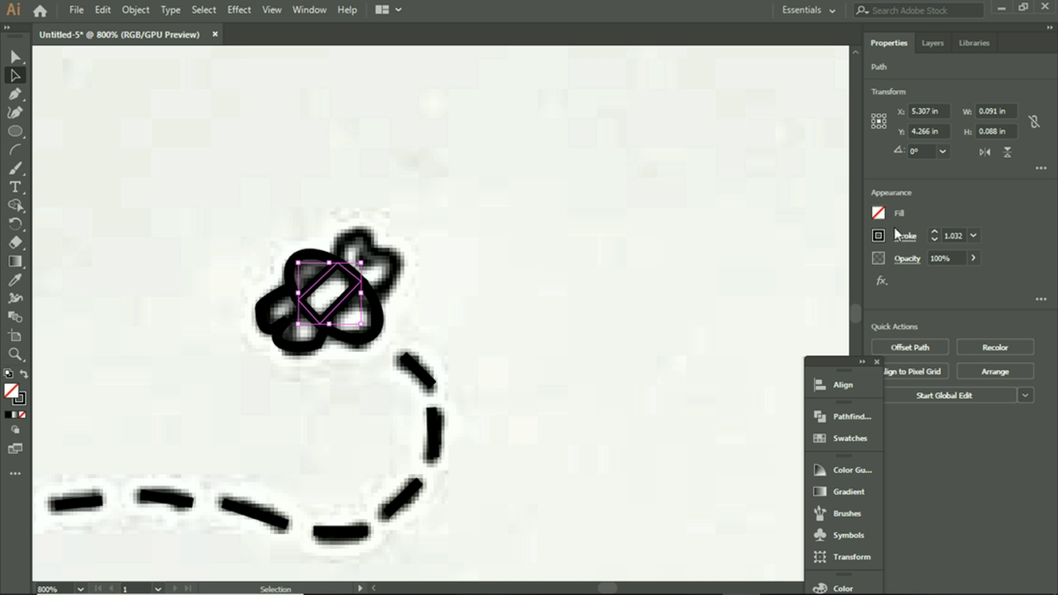
click(881, 212)
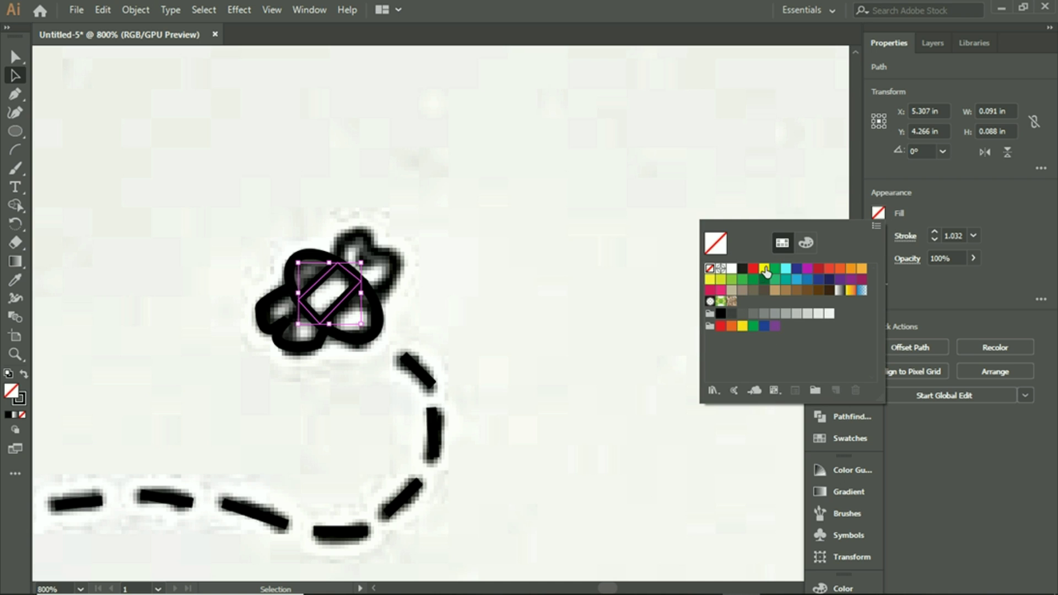
click(732, 269)
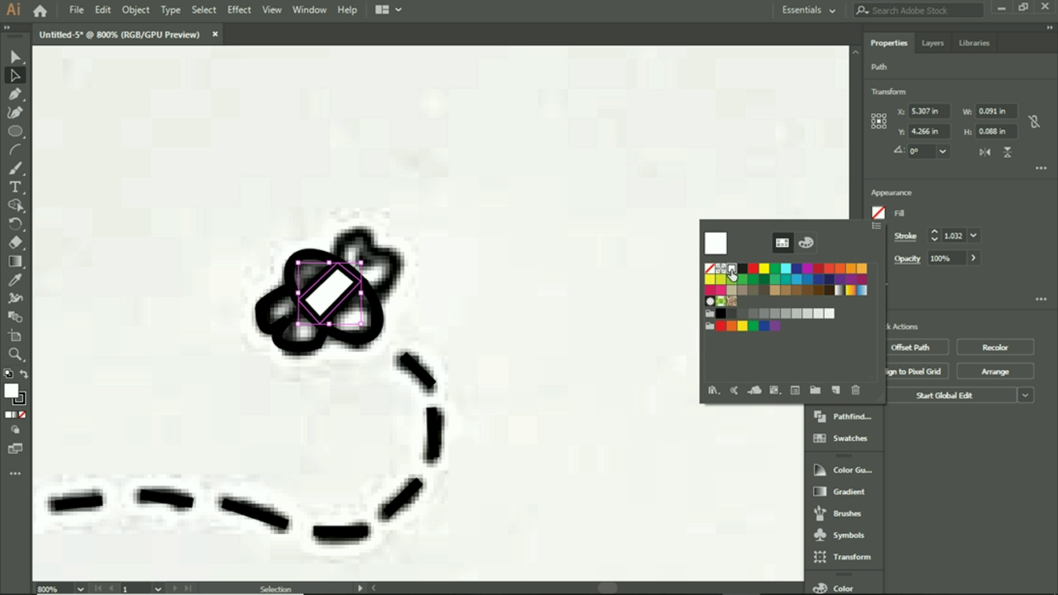
key(Escape)
Step: Isolate the bee's body ellipse, fill it with yellow, and exit isolation mode
double_click(380, 319)
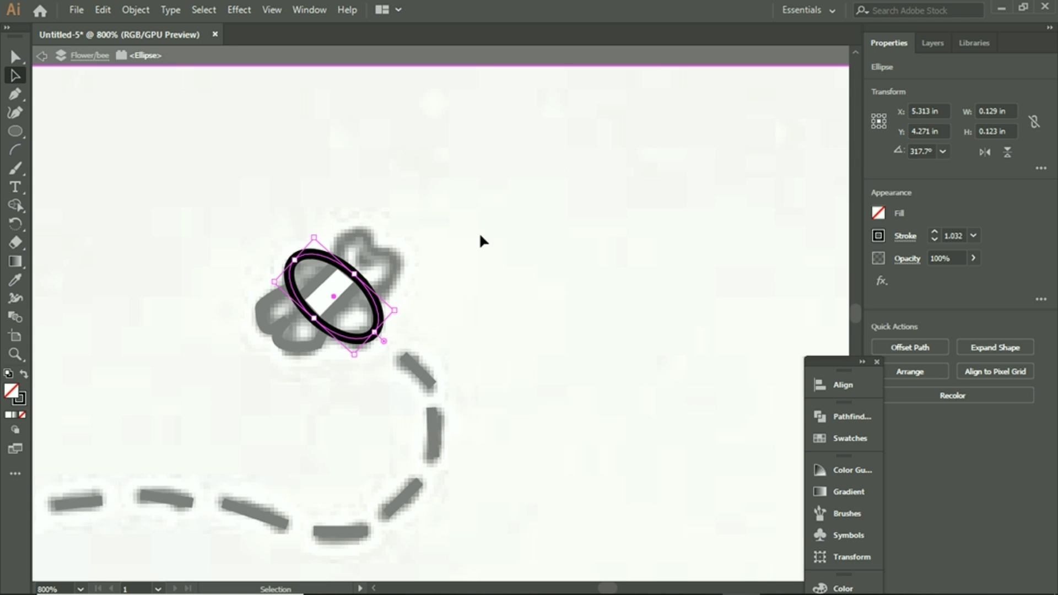
click(880, 212)
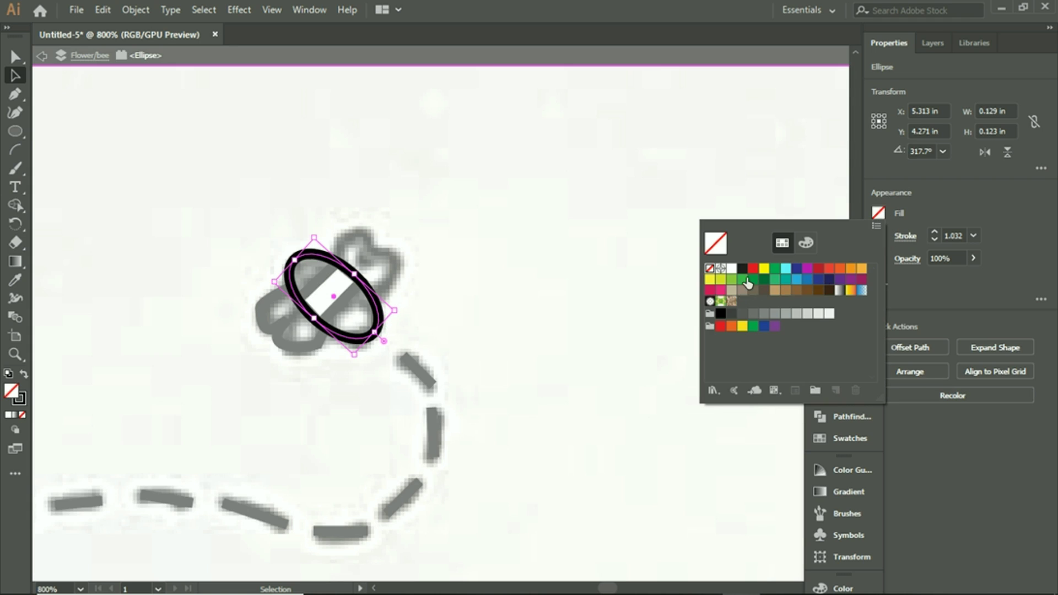
click(710, 279)
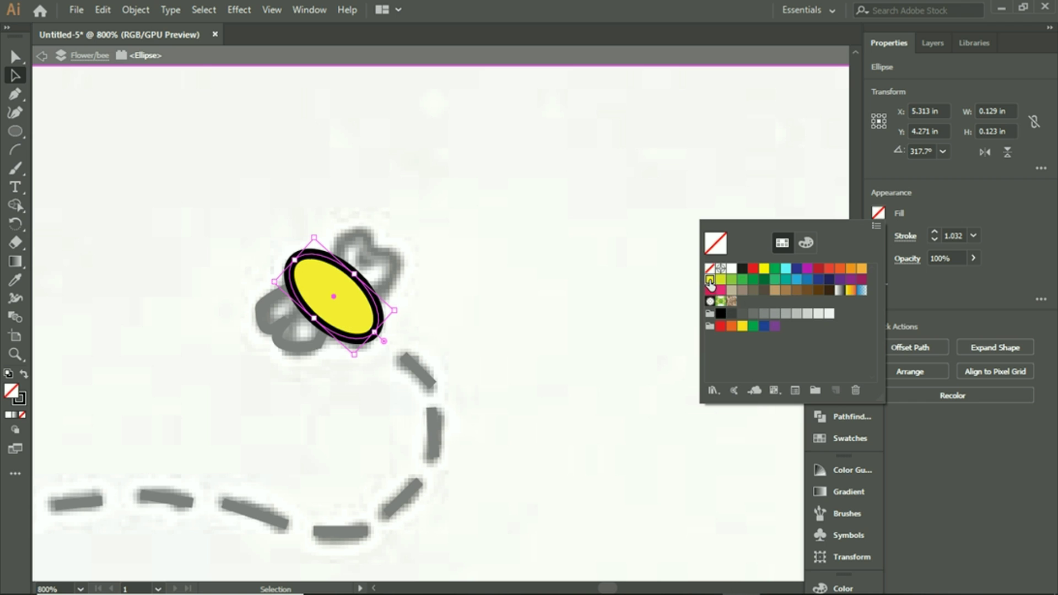
key(Escape)
key(Escape)
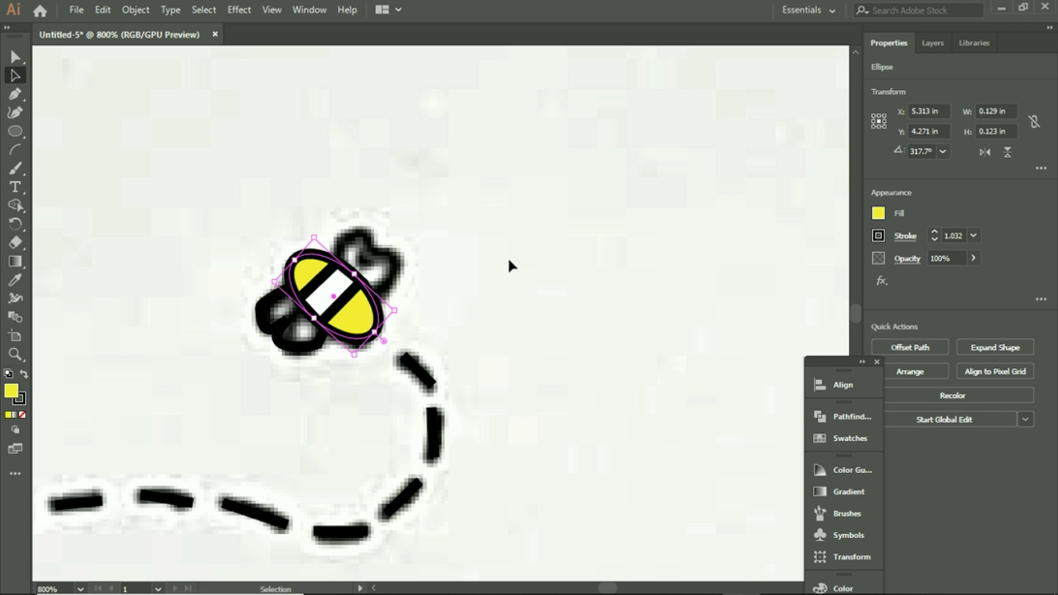
double_click(377, 317)
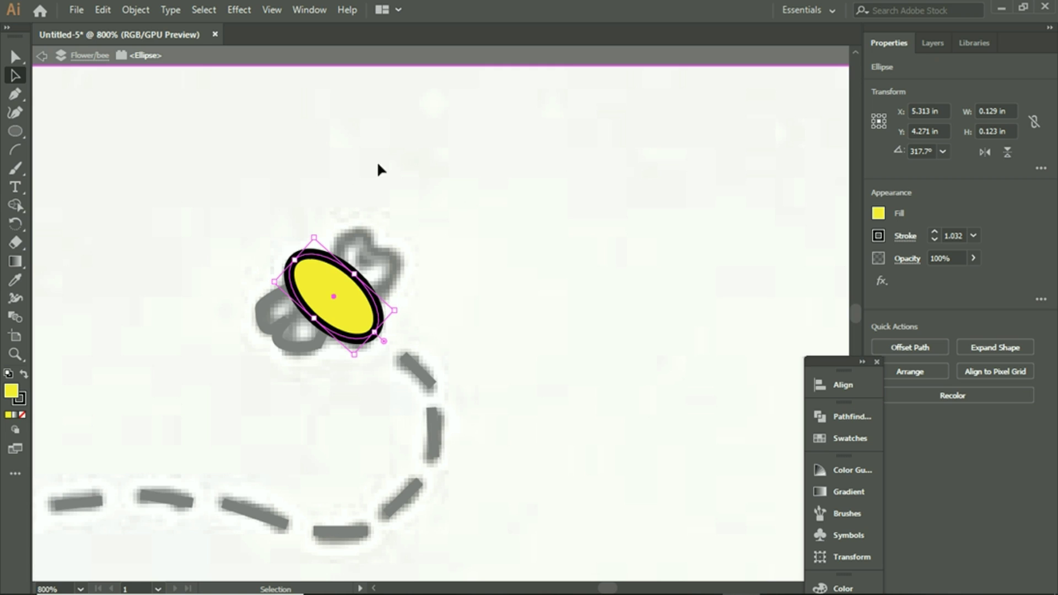
drag(381, 295, 412, 277)
drag(276, 325, 277, 323)
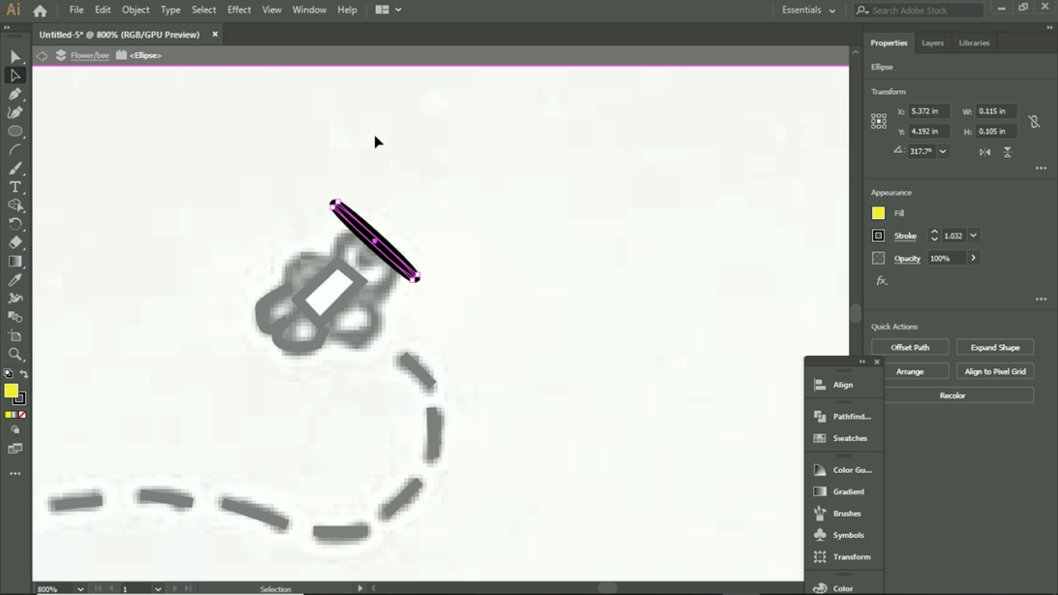
key(ctrl+z)
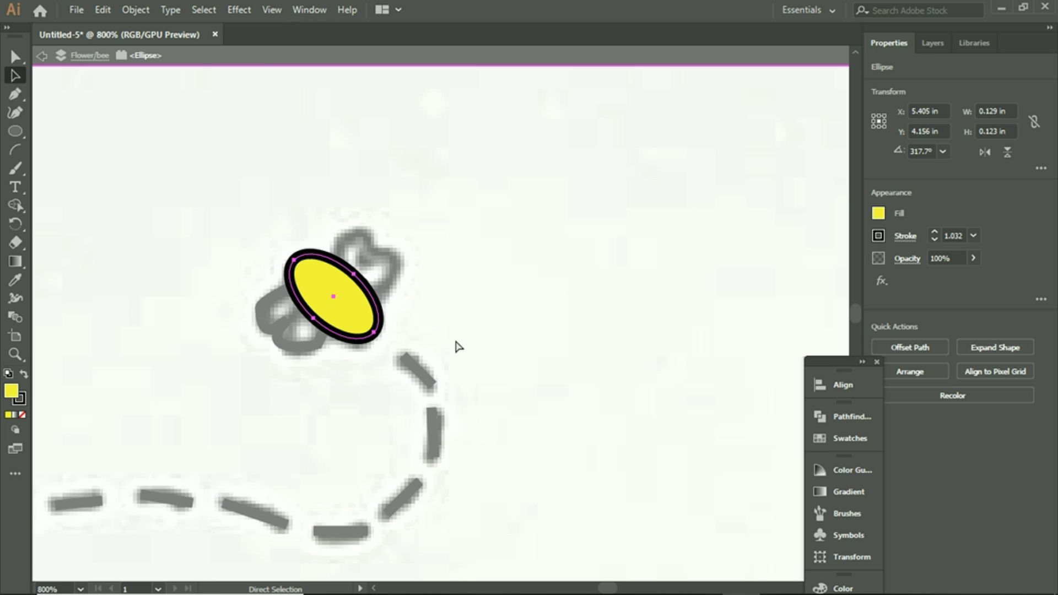
click(498, 258)
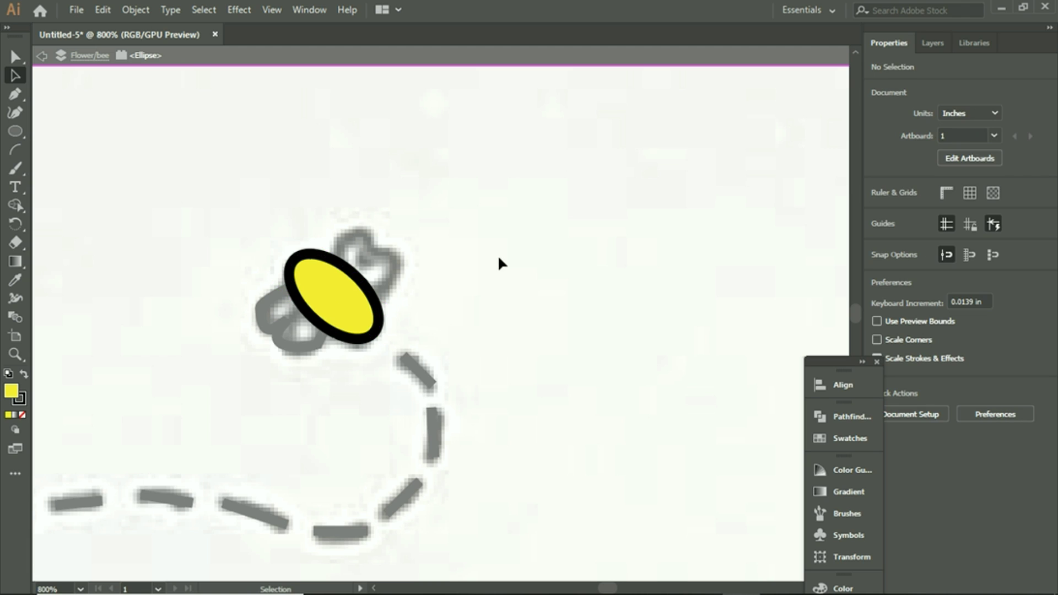
key(Escape)
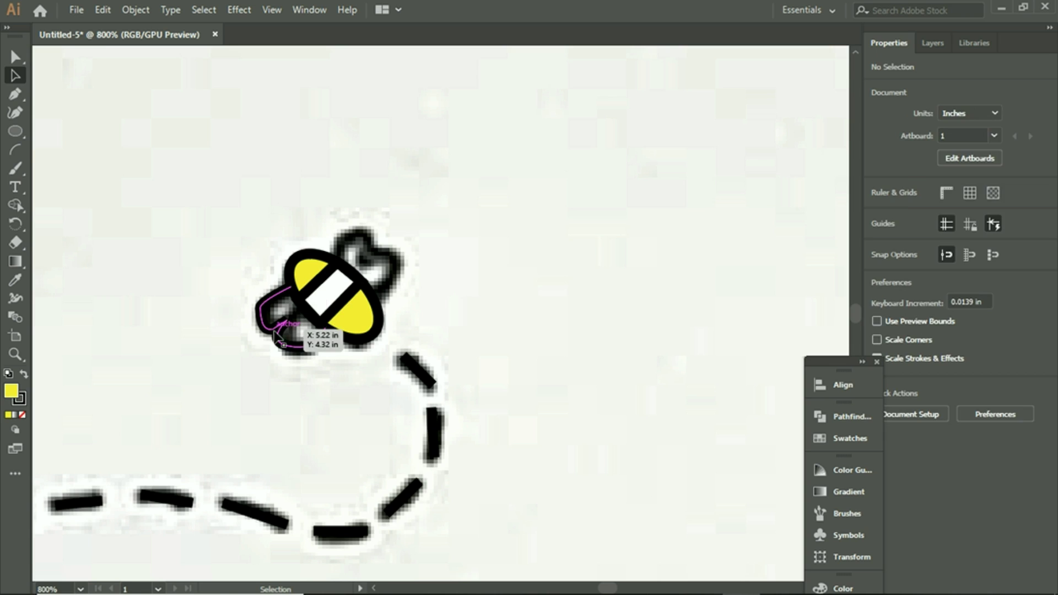
Step: Round off both lobes of the lower-left wing outline with the Smooth tool
click(276, 333)
mouse_move(20, 171)
mouse_down()
mouse_move(58, 213)
mouse_move(88, 221)
mouse_up()
mouse_move(330, 350)
mouse_down()
mouse_move(278, 348)
mouse_move(304, 359)
mouse_move(285, 356)
mouse_move(269, 275)
mouse_up()
mouse_move(254, 337)
mouse_down()
mouse_move(254, 311)
mouse_move(274, 295)
mouse_up()
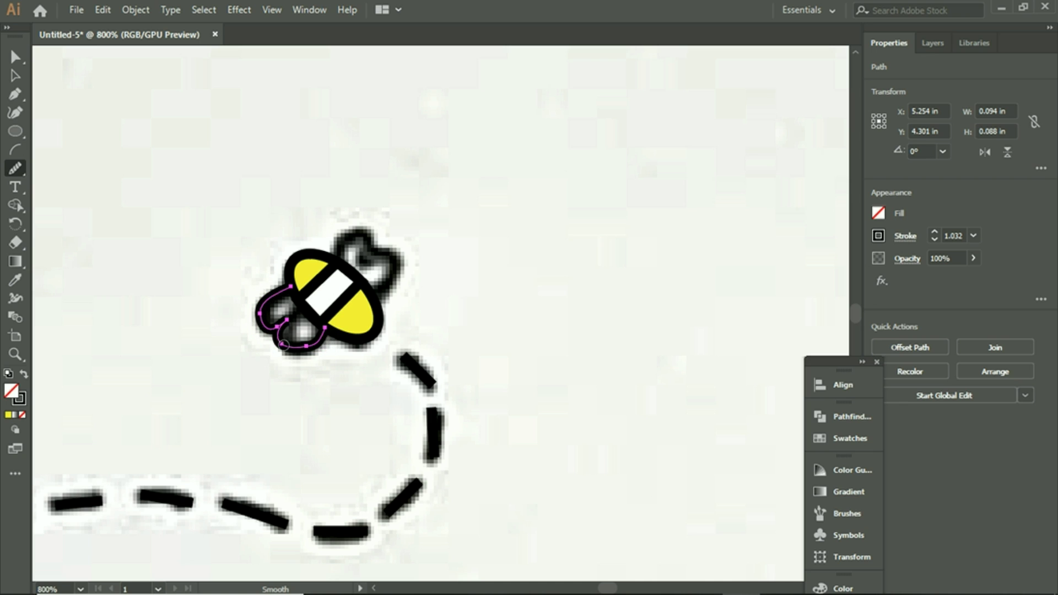
mouse_move(277, 353)
mouse_down()
mouse_move(312, 362)
mouse_move(325, 343)
mouse_up()
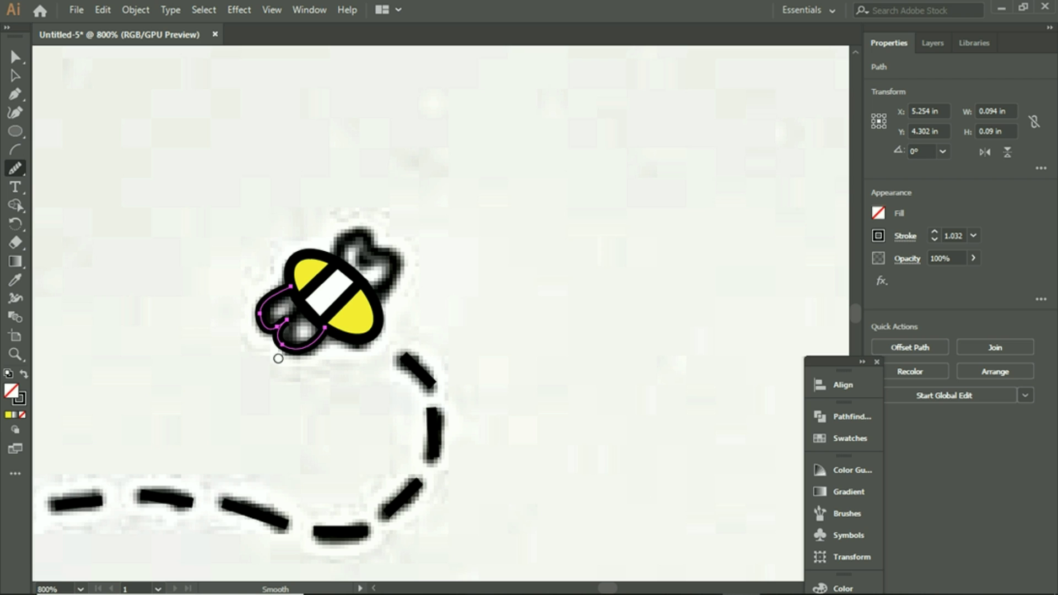
Step: Fill the smoothed lower-left wing path with white
click(15, 76)
click(197, 203)
click(297, 351)
click(880, 213)
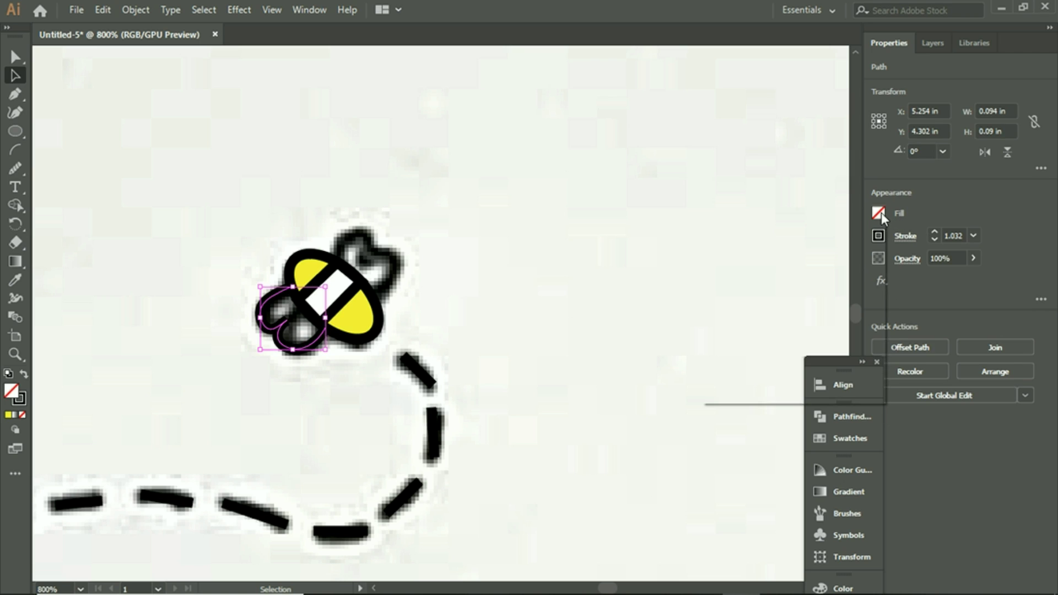
click(731, 270)
click(477, 254)
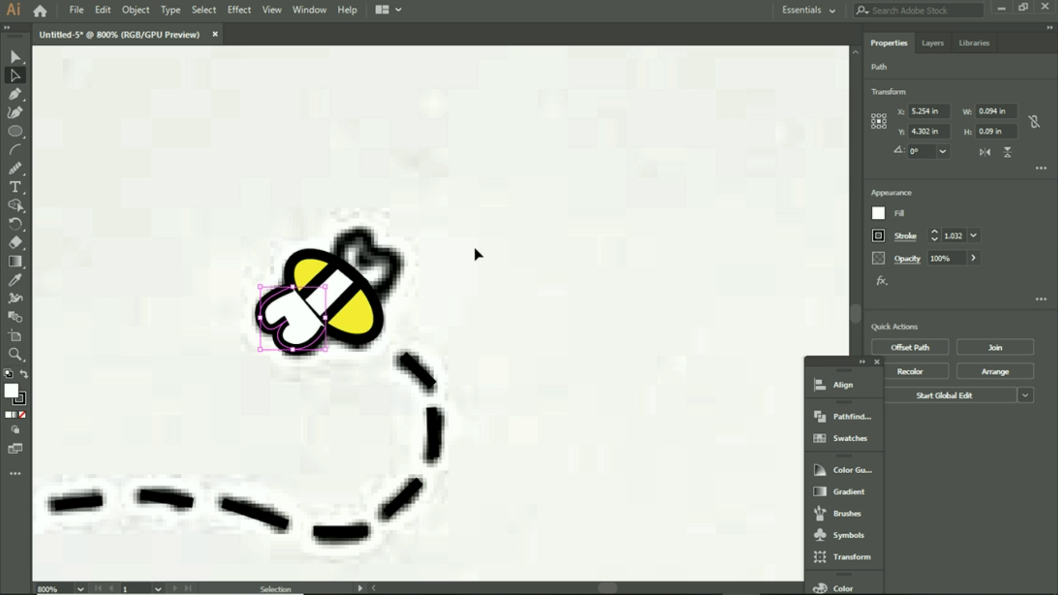
Step: Remove the stroke from the lower-left wing and deselect it
click(878, 237)
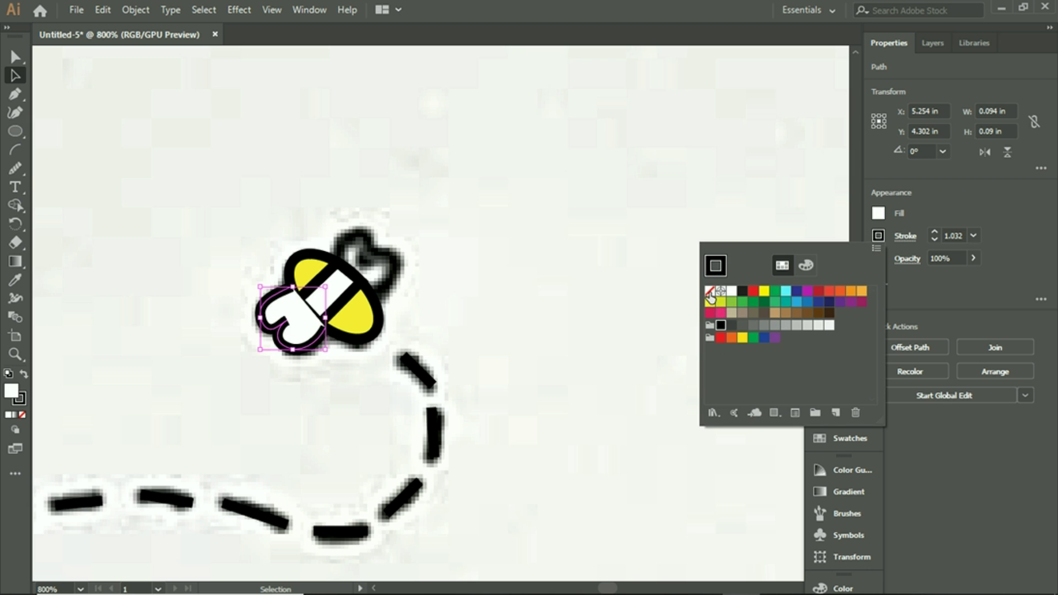
click(710, 292)
click(495, 246)
click(493, 267)
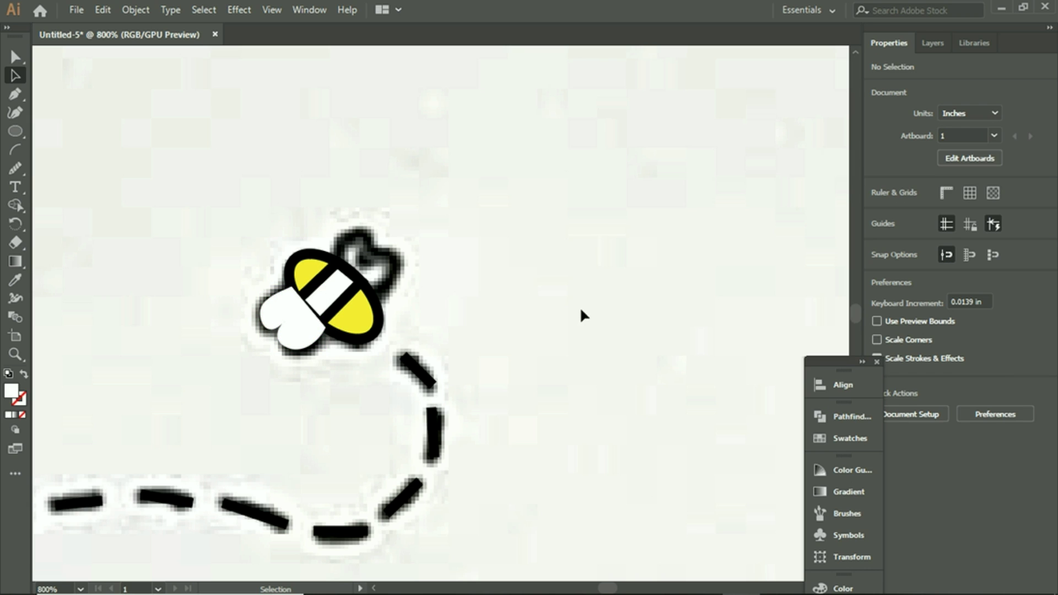
Step: Send the lower-left wing to the back so it sits behind the bee's body
click(296, 319)
right_click(298, 322)
click(717, 287)
click(274, 342)
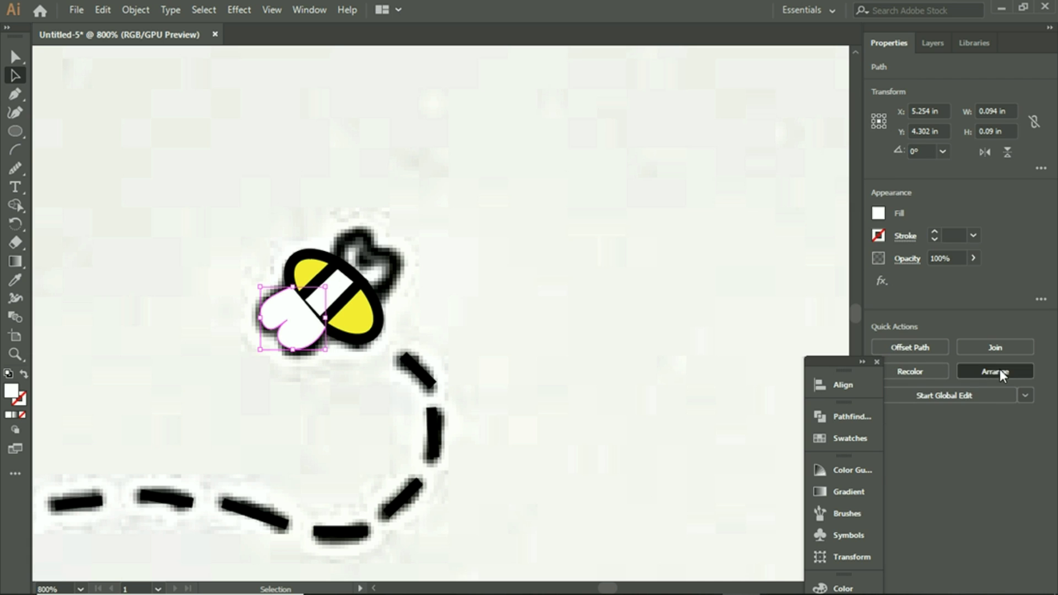
click(1000, 369)
click(970, 438)
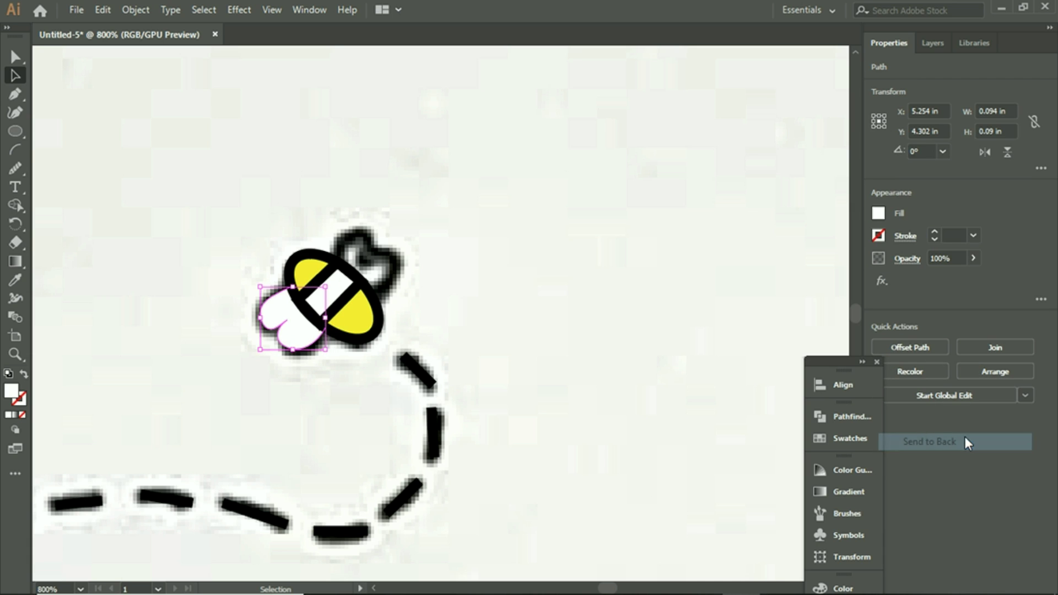
click(584, 332)
scroll(457, 200, up, 2)
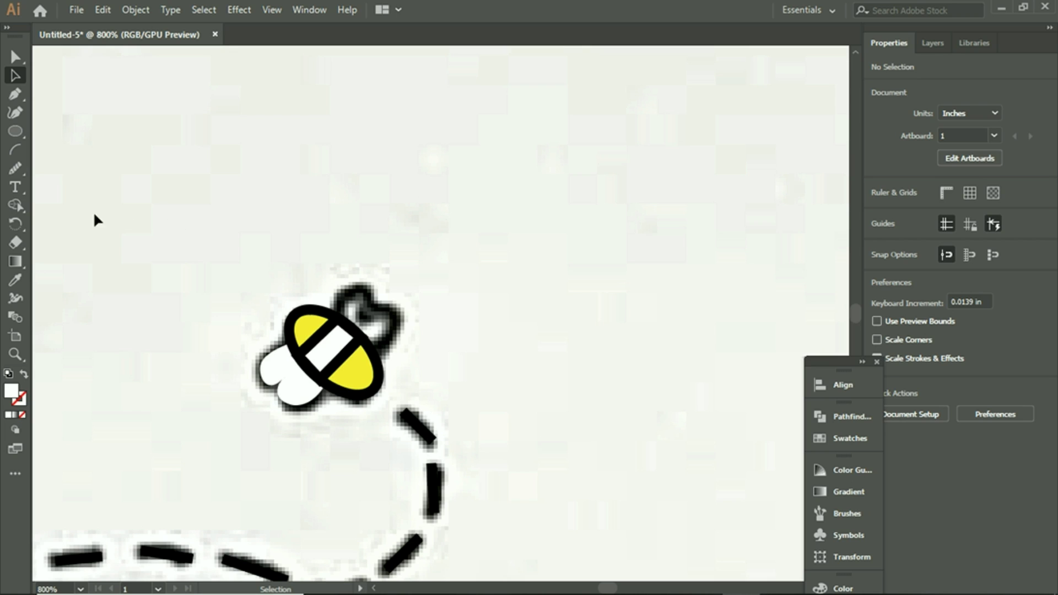
click(17, 97)
click(15, 131)
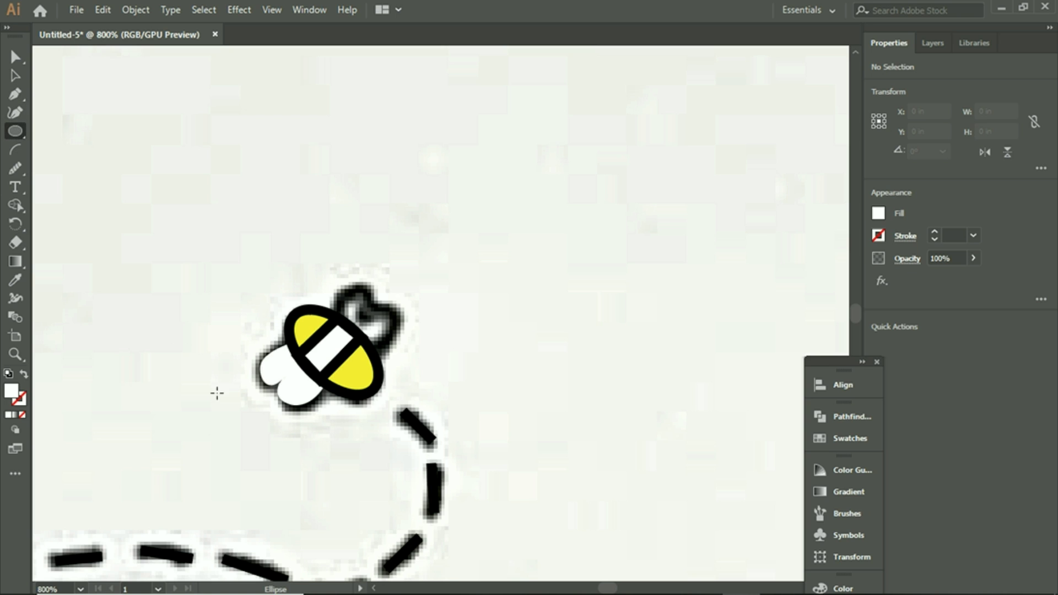
click(15, 75)
click(300, 377)
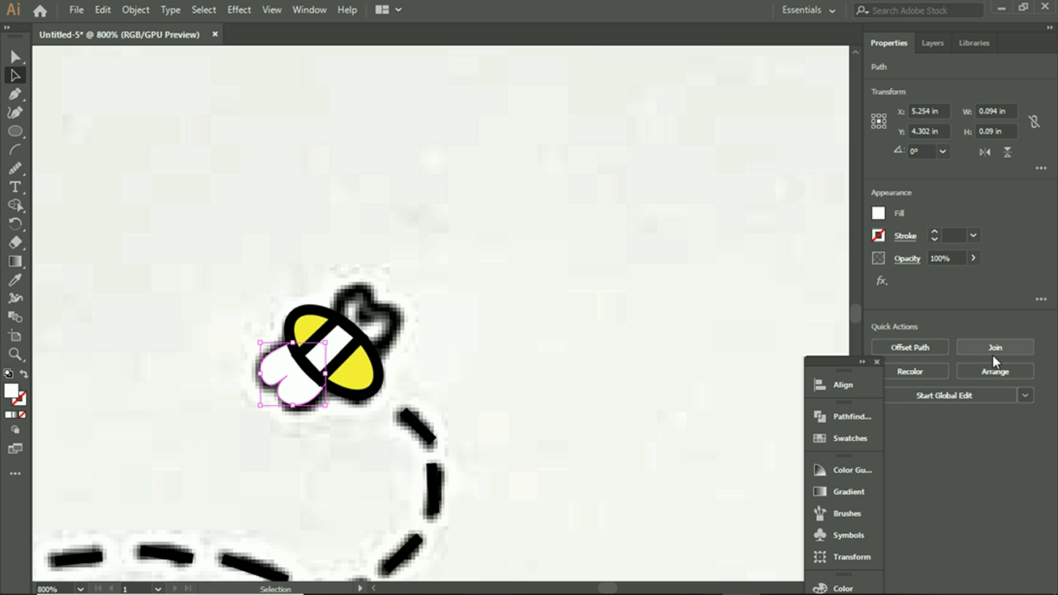
right_click(286, 356)
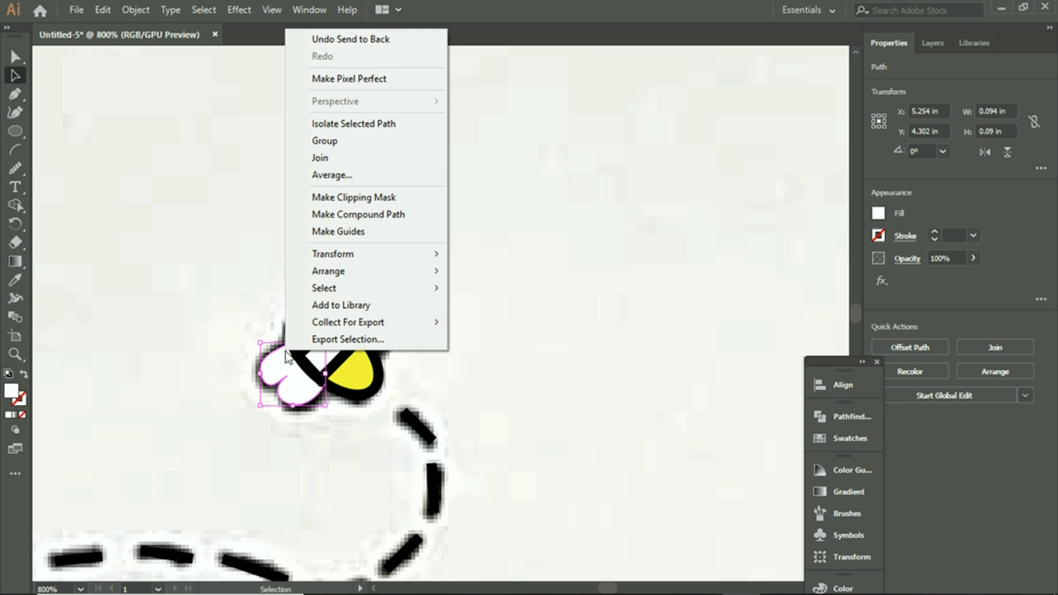
mouse_move(327, 277)
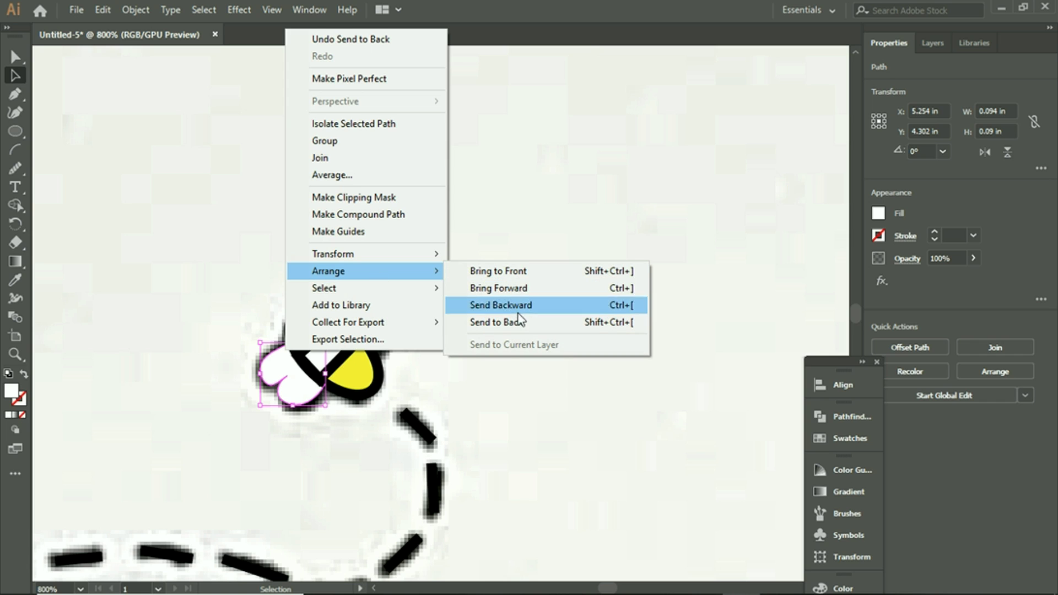
Step: Trace the bee's two-lobed upper-right wing with the Pen tool, starting at the stripe's upper corner
click(16, 98)
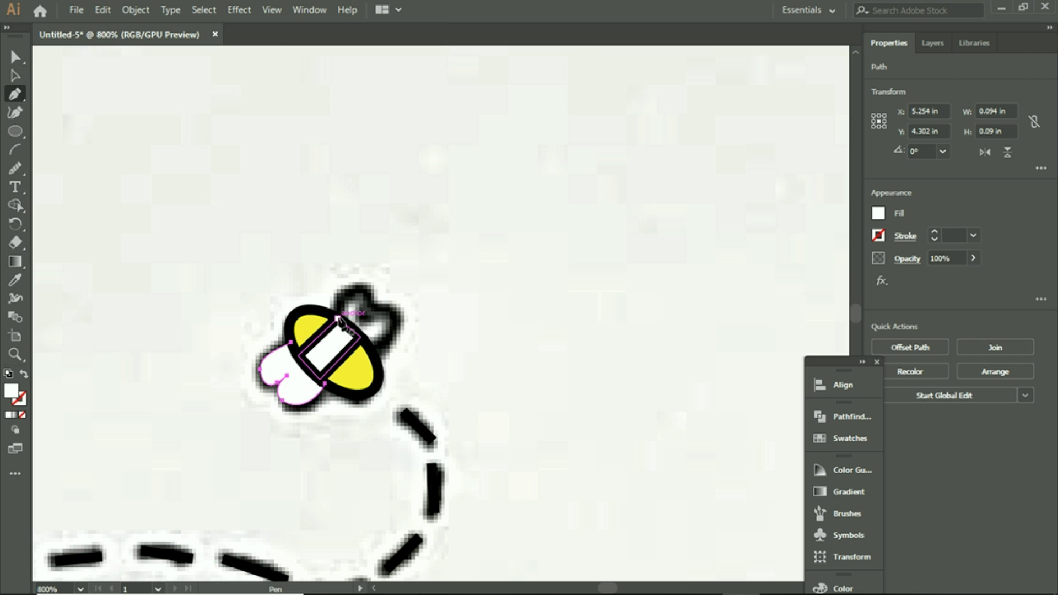
click(337, 319)
click(356, 288)
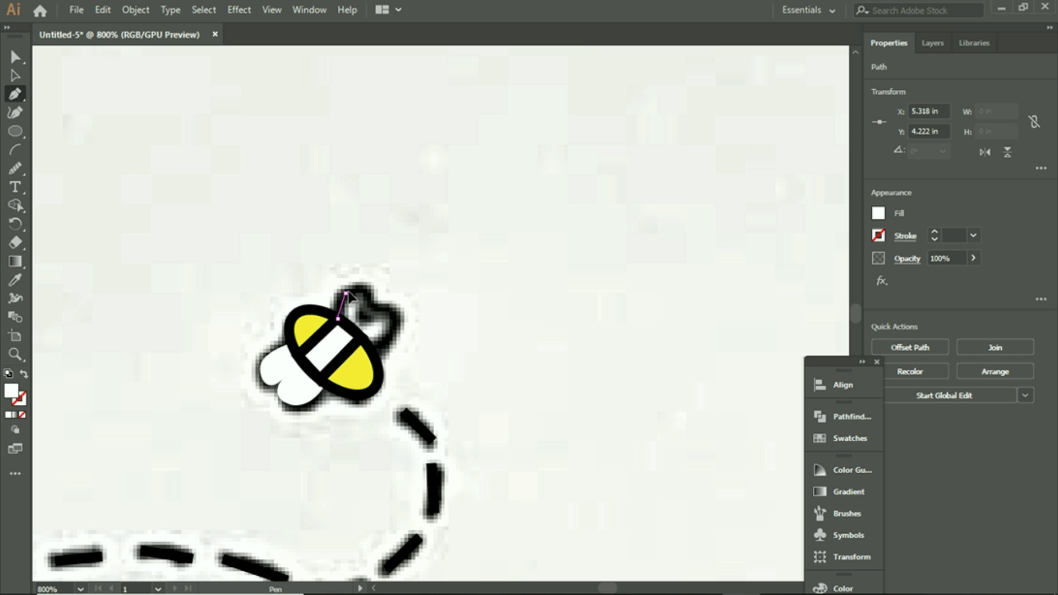
drag(367, 288, 452, 386)
click(364, 315)
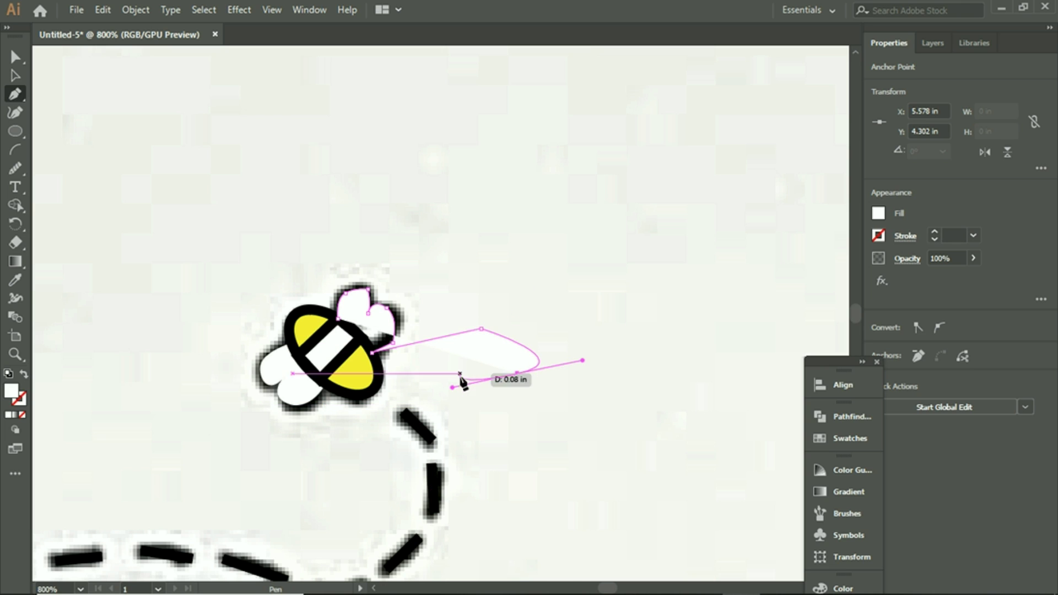
click(518, 379)
click(434, 380)
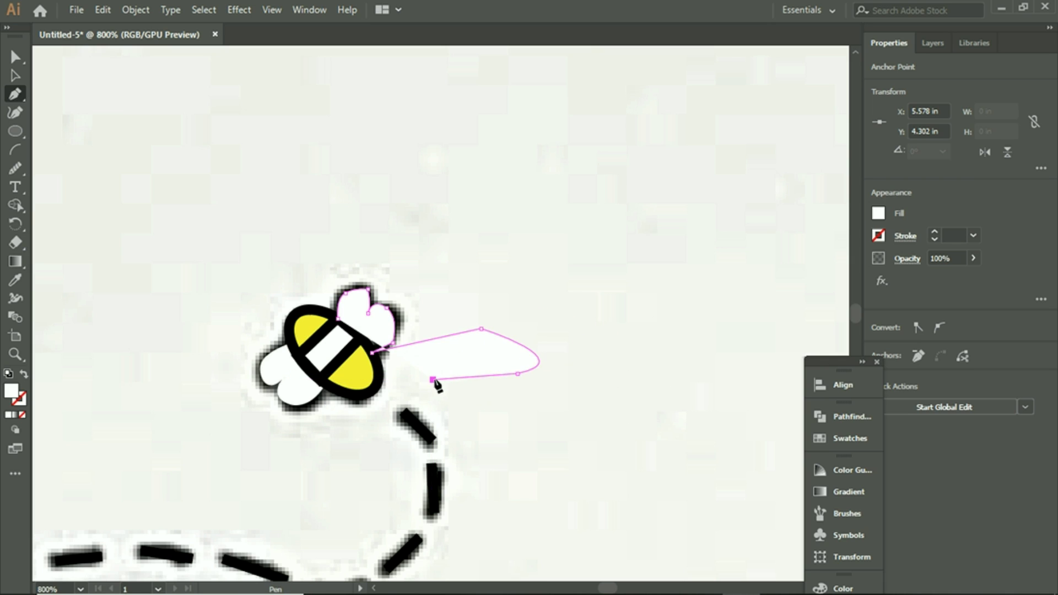
click(385, 400)
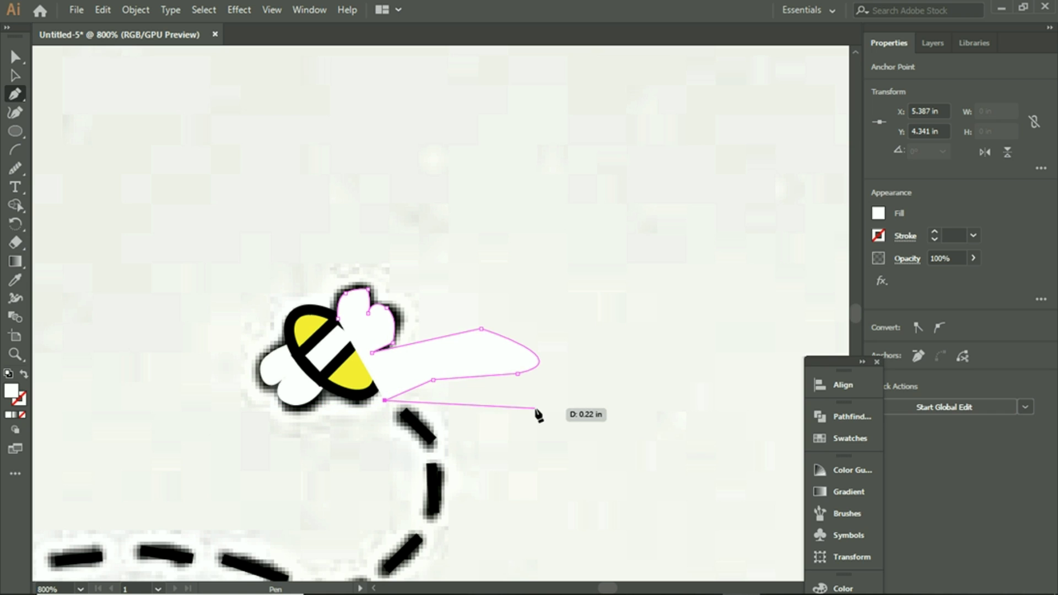
key(ctrl+z)
key(ctrl+z)
key(ctrl+z)
key(ctrl+z)
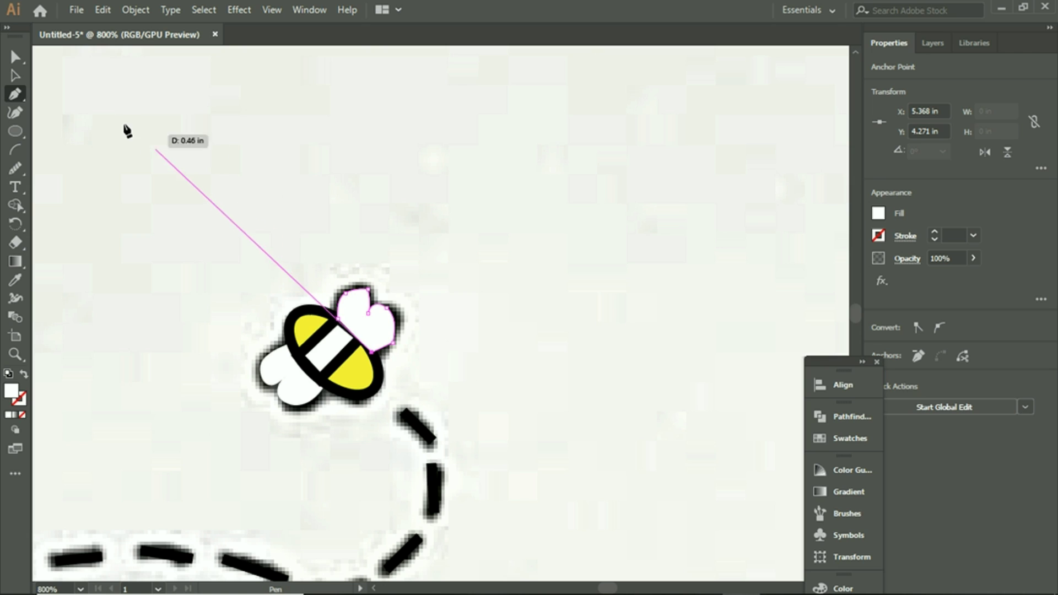
Step: Select the upper-right wing and even out the outline of its two lobes with the Smooth tool
key(a)
click(418, 236)
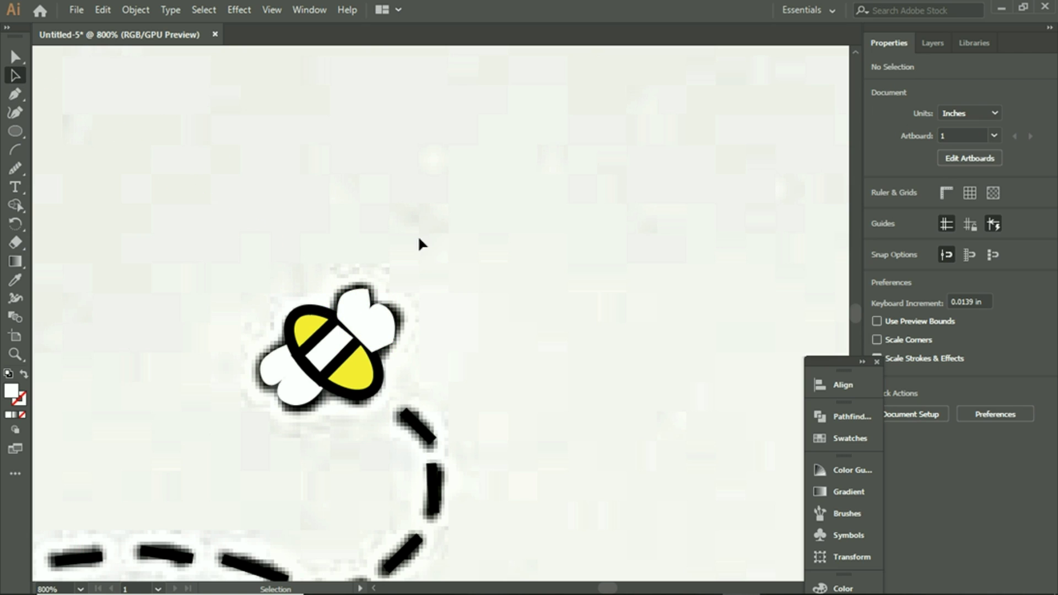
click(395, 331)
click(16, 168)
mouse_move(396, 354)
mouse_down()
mouse_move(388, 311)
mouse_move(399, 349)
mouse_up()
drag(377, 289, 324, 297)
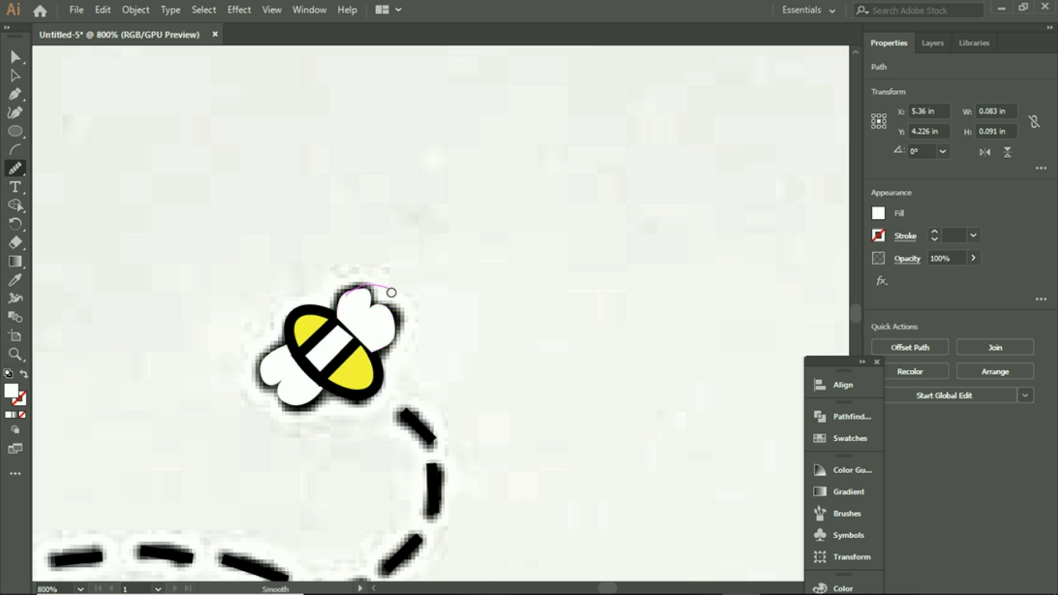
Step: Try one more smoothing stroke along the upper-right wing's outer lobe, undo it and deselect the wing
drag(403, 322, 387, 310)
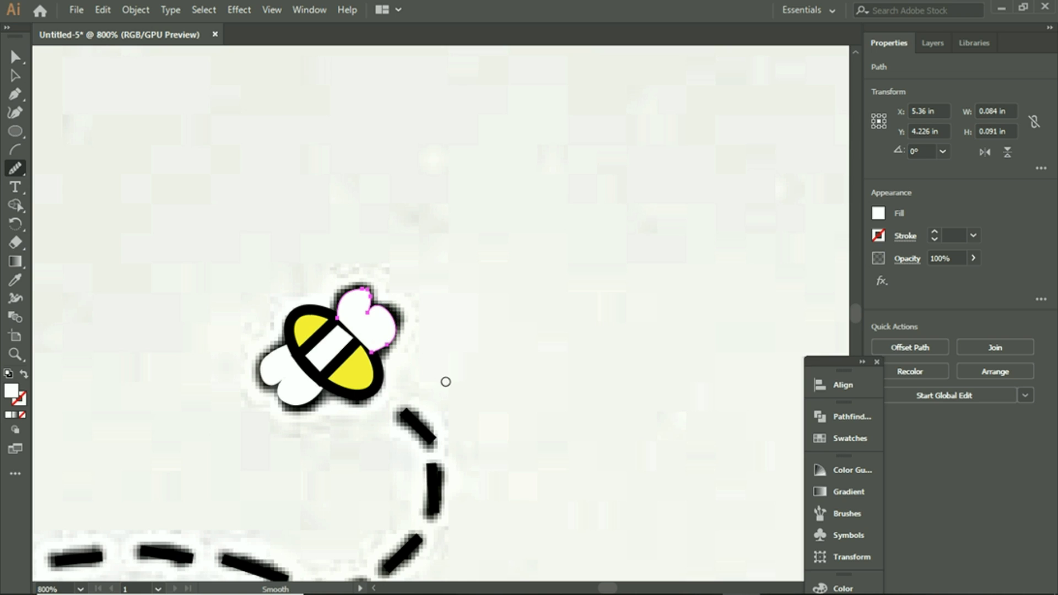
key(ctrl+z)
click(15, 75)
click(468, 220)
Step: Select the upper-right wing and send it to the back, behind the bee's body
scroll(495, 306, down, 2)
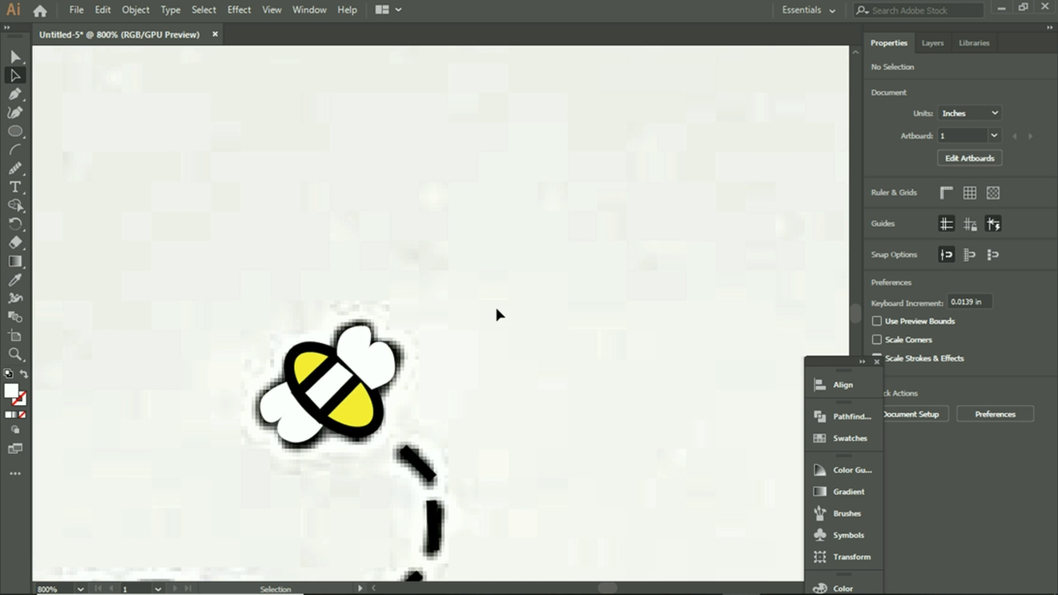
click(390, 295)
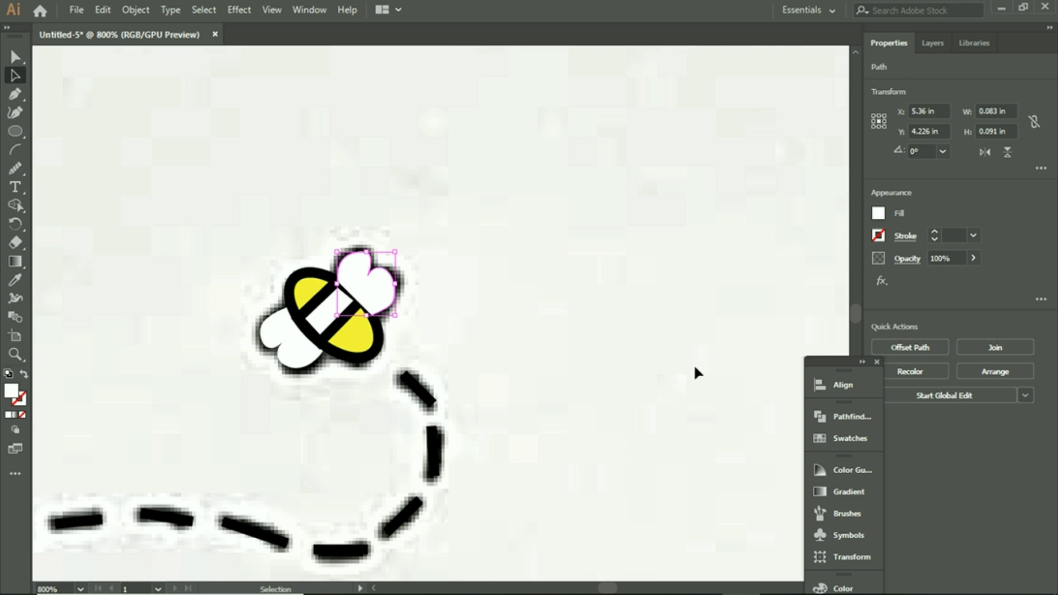
click(992, 371)
click(997, 447)
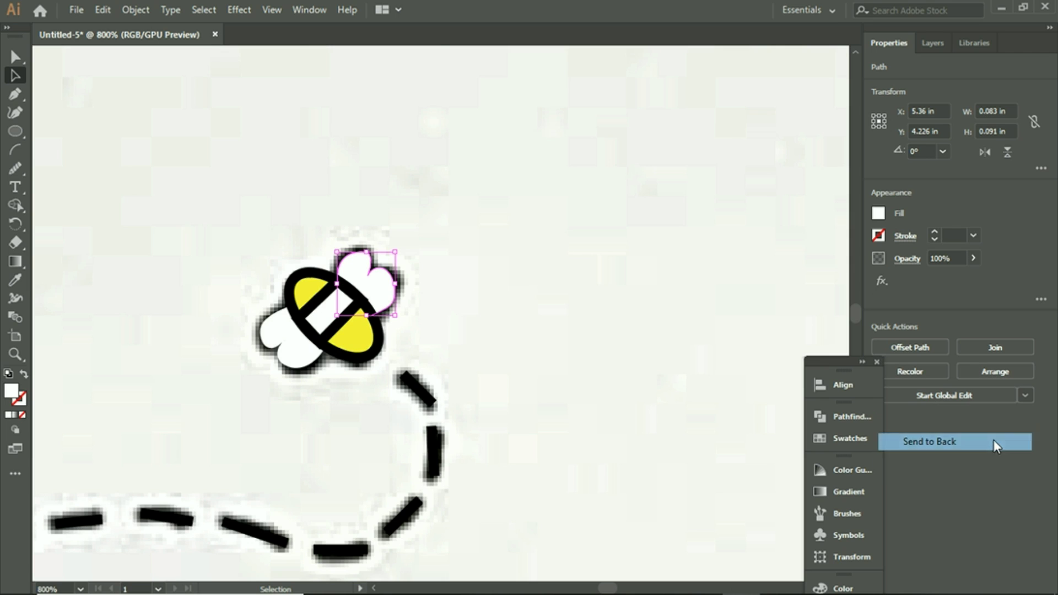
Step: Try shifting the upper-right wing's stacking order with Send Backward and Bring Forward, and deselect it
click(1017, 371)
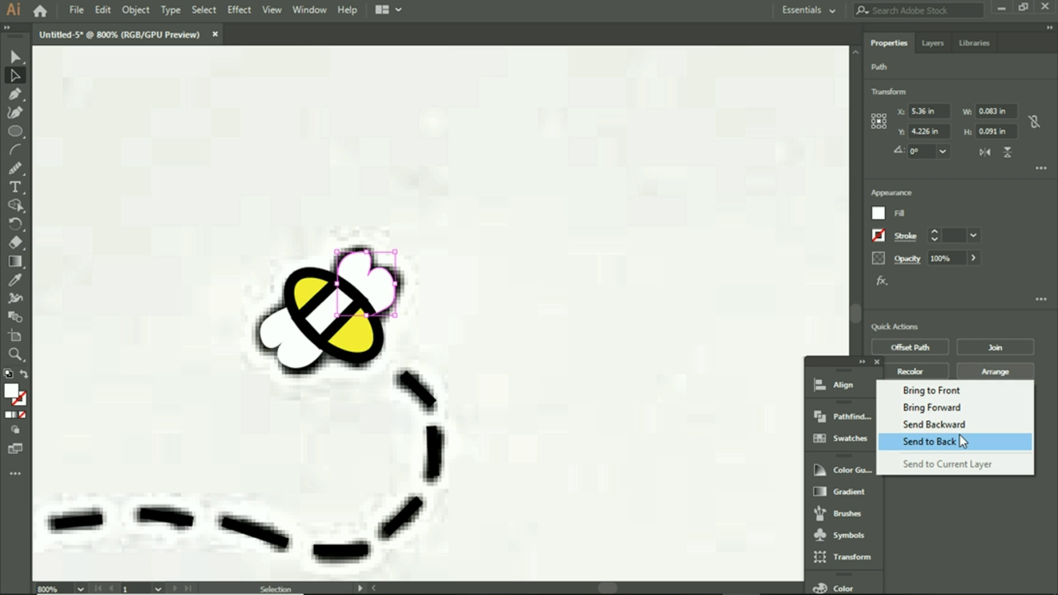
click(956, 426)
click(1008, 373)
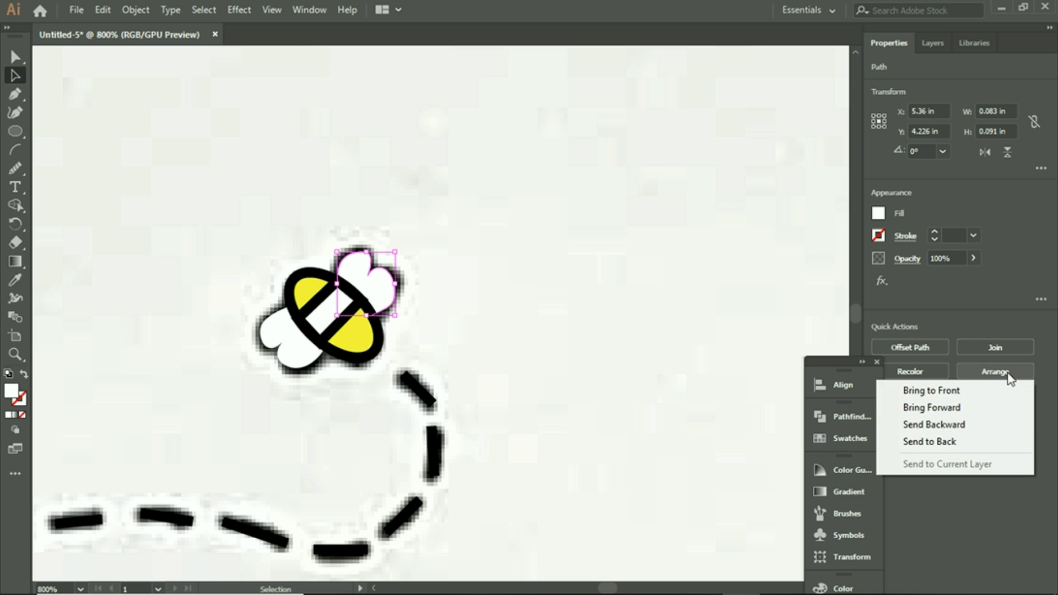
click(971, 408)
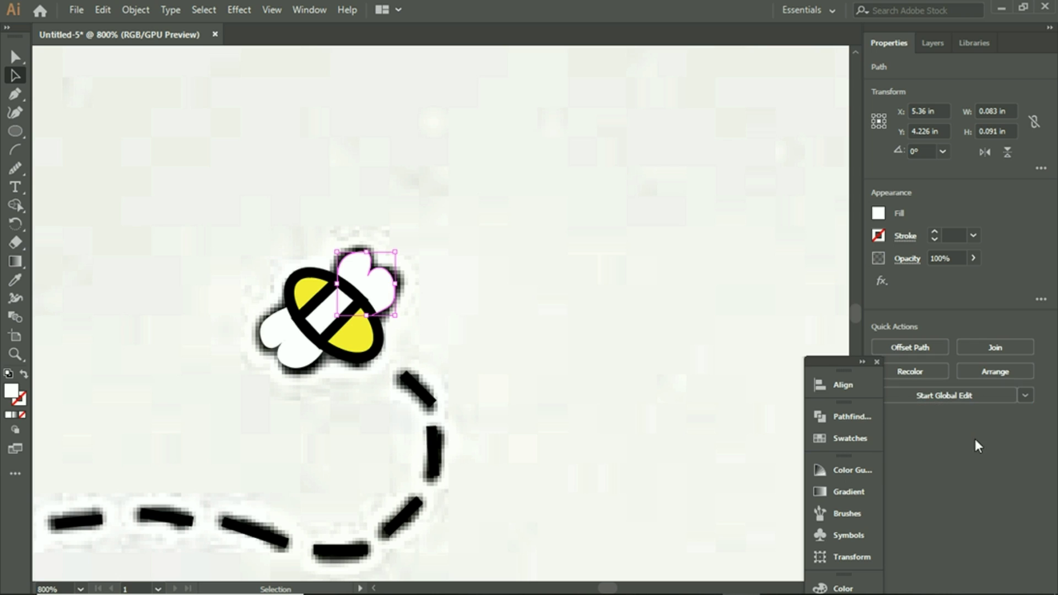
click(1017, 371)
click(973, 425)
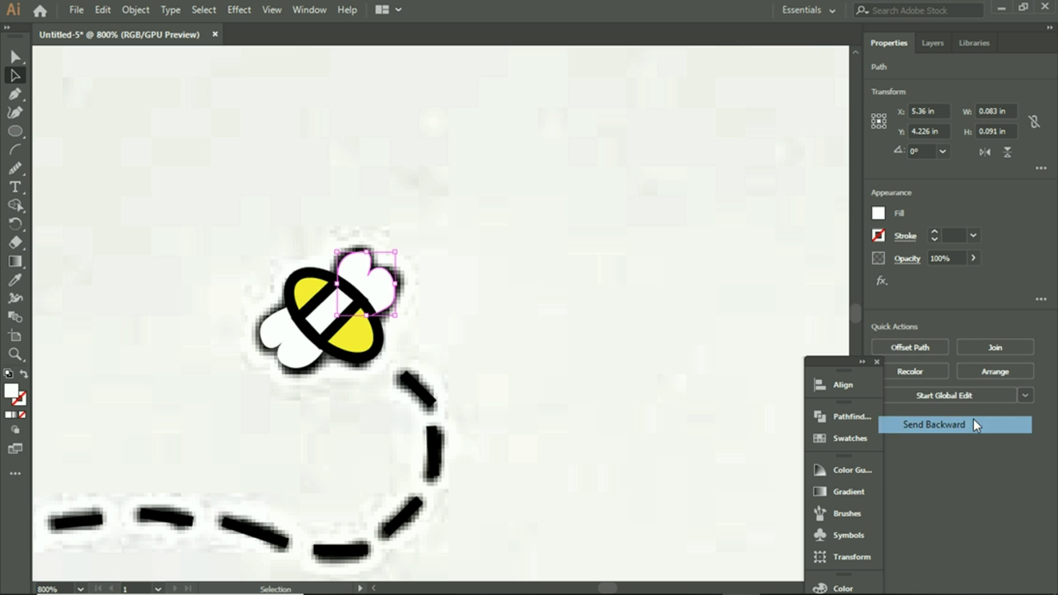
click(1015, 374)
click(992, 428)
click(990, 375)
click(983, 409)
click(1001, 369)
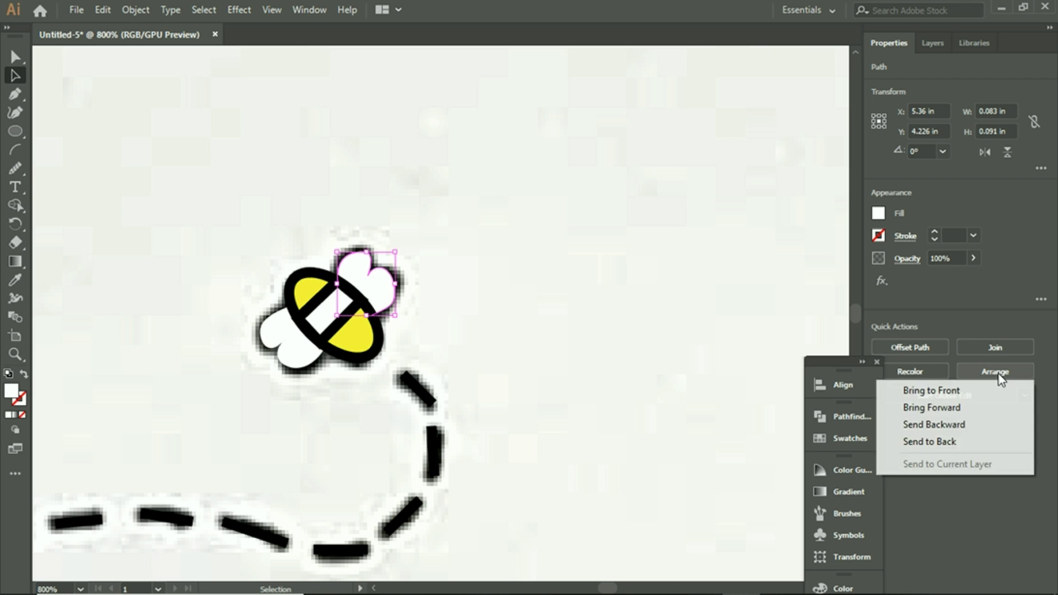
click(1002, 397)
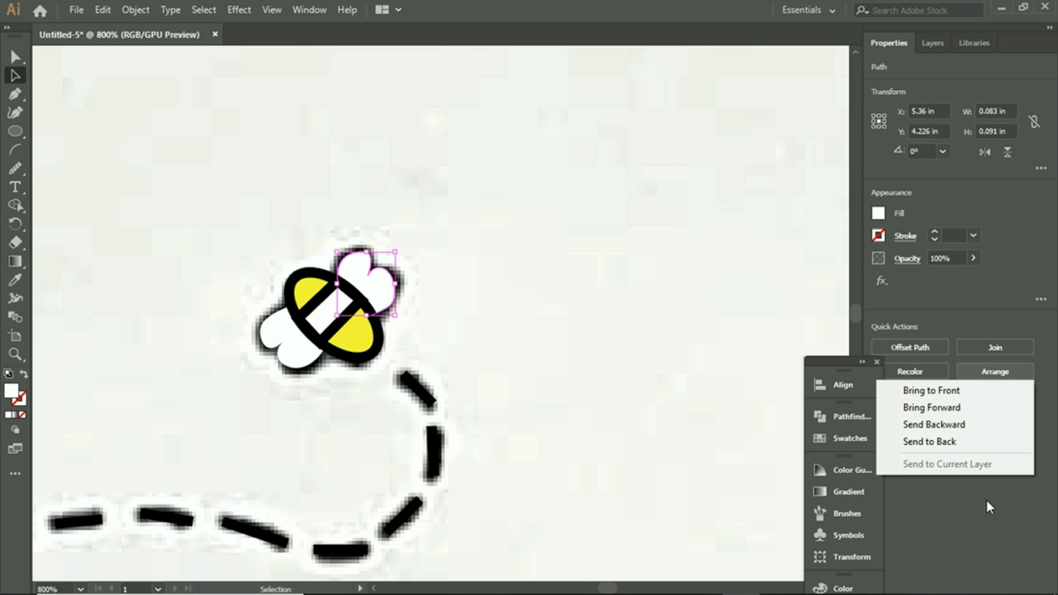
click(472, 257)
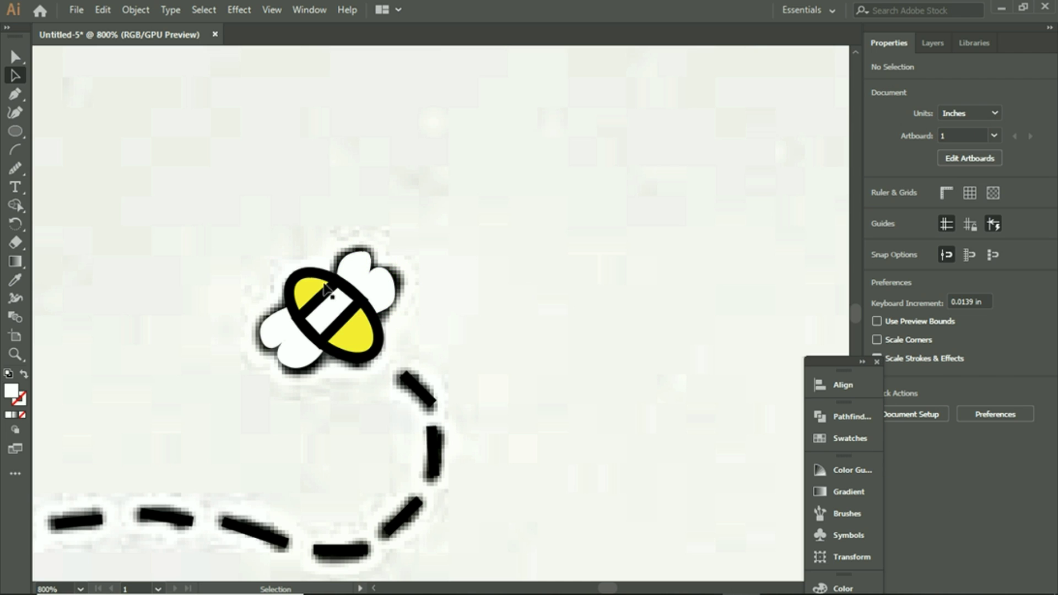
Step: Select all of the bee's shapes, remove their stroke and deselect them
click(293, 278)
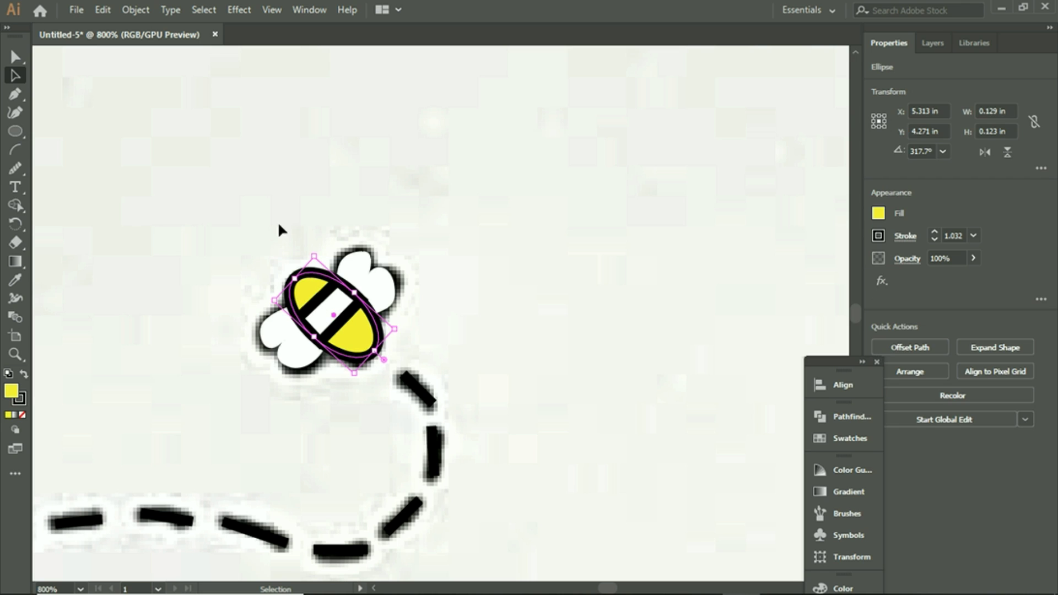
drag(269, 192, 386, 358)
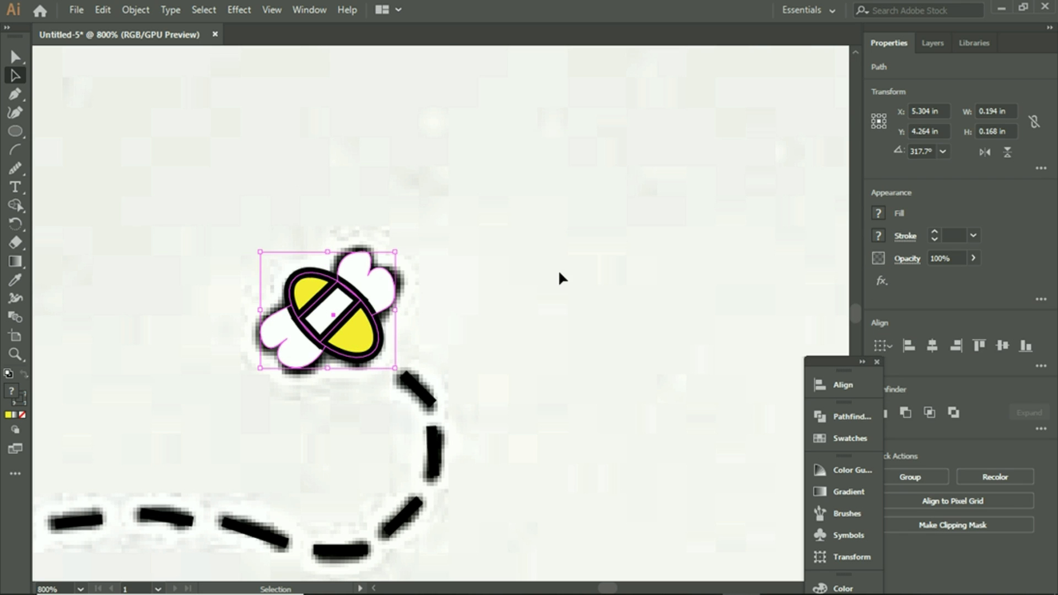
click(415, 350)
drag(271, 239, 392, 345)
click(883, 242)
click(711, 293)
click(522, 264)
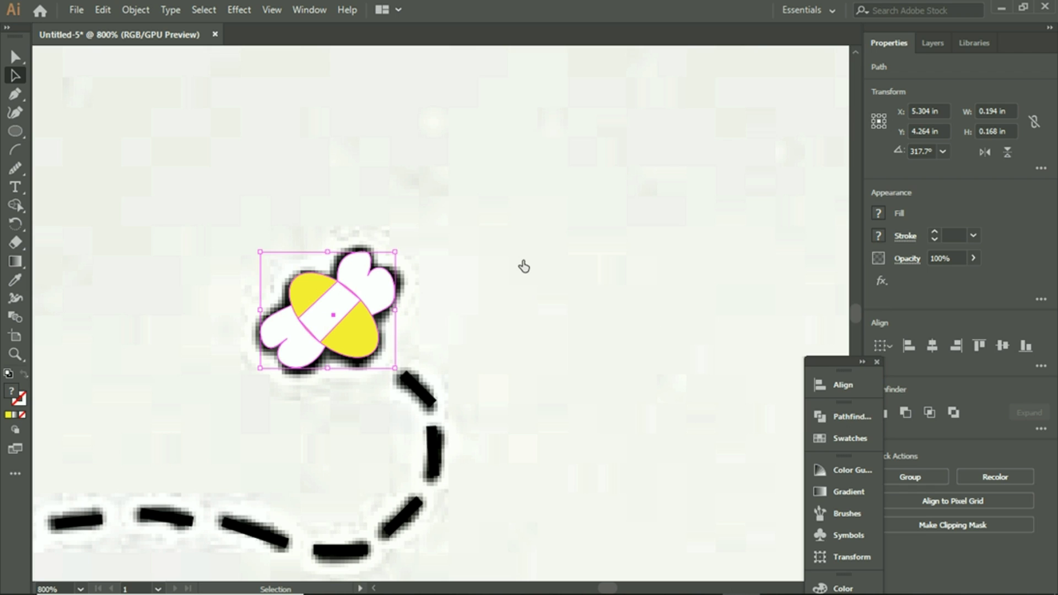
click(522, 264)
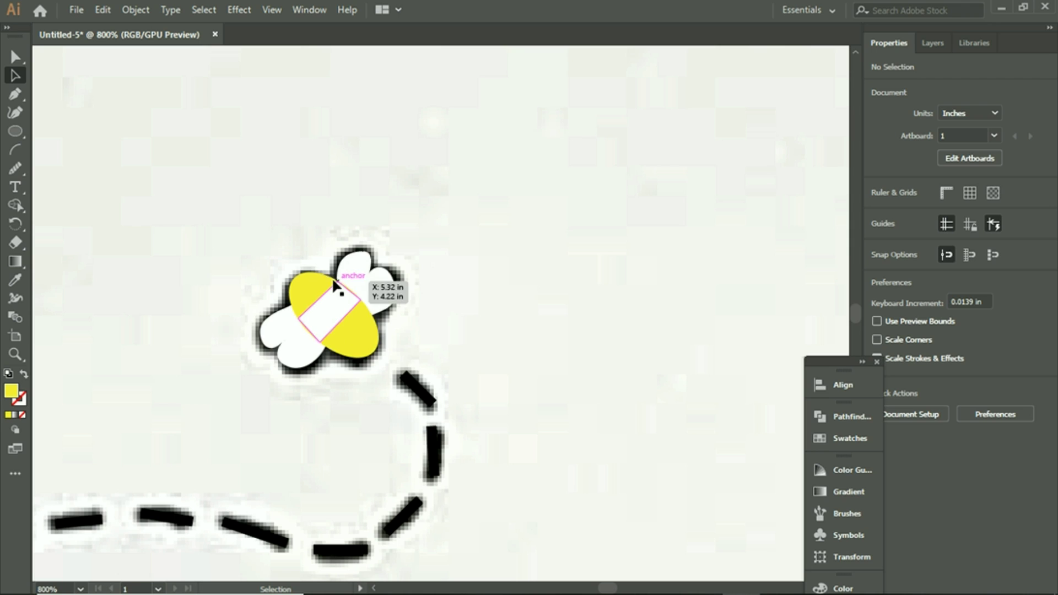
click(361, 269)
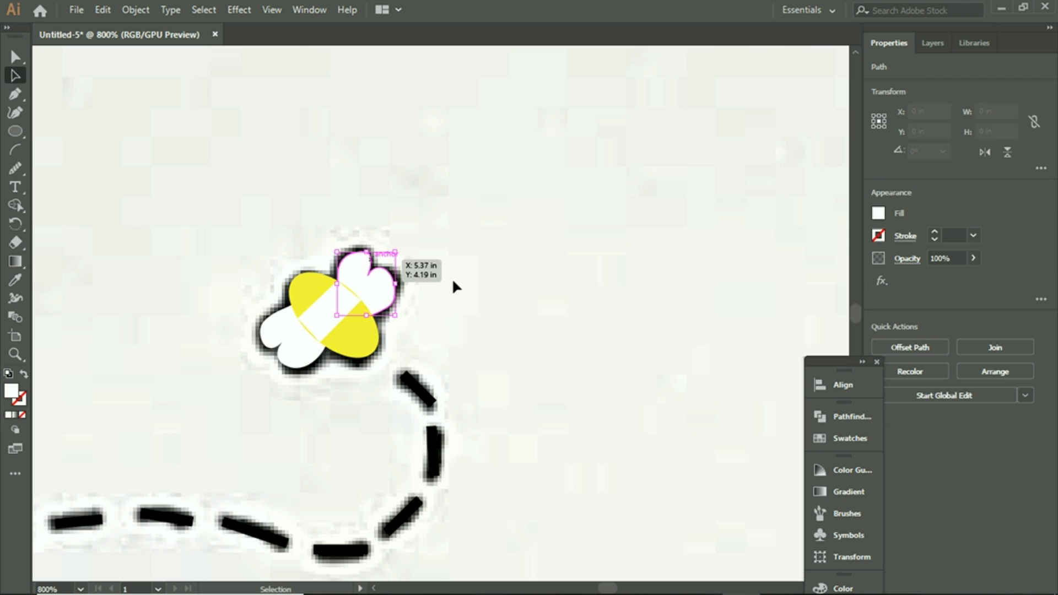
click(483, 302)
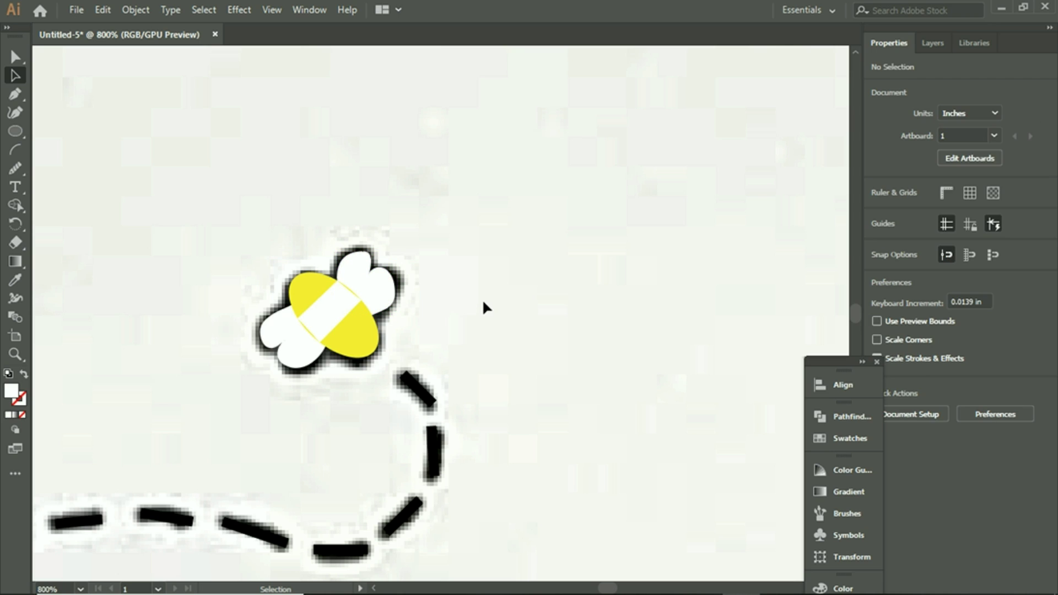
click(406, 301)
drag(221, 194, 439, 400)
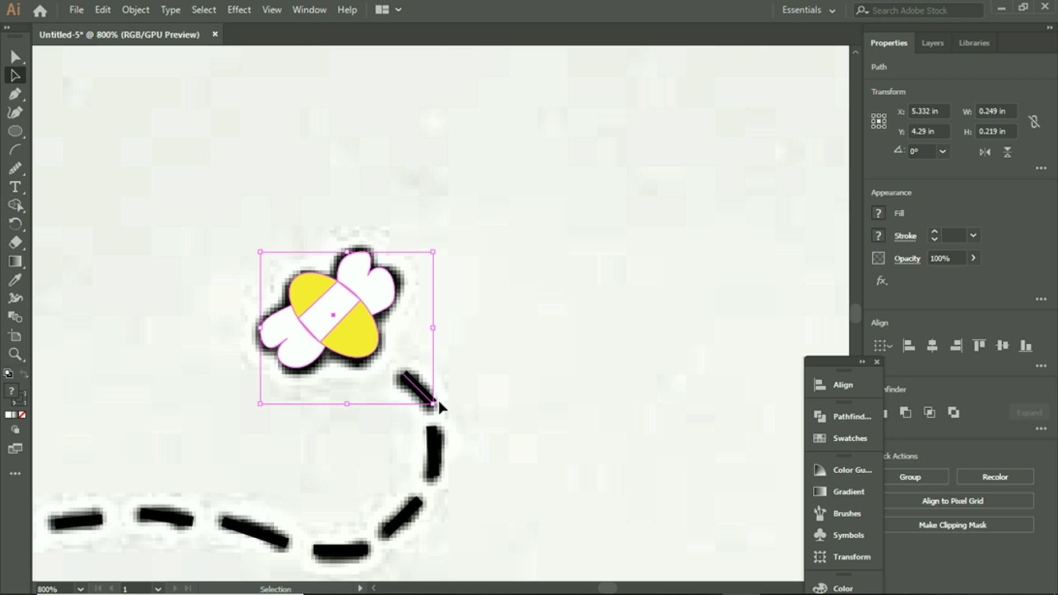
click(506, 339)
Step: Select the bee's body, stripe and wings together and try filling them all with black
drag(242, 276, 428, 344)
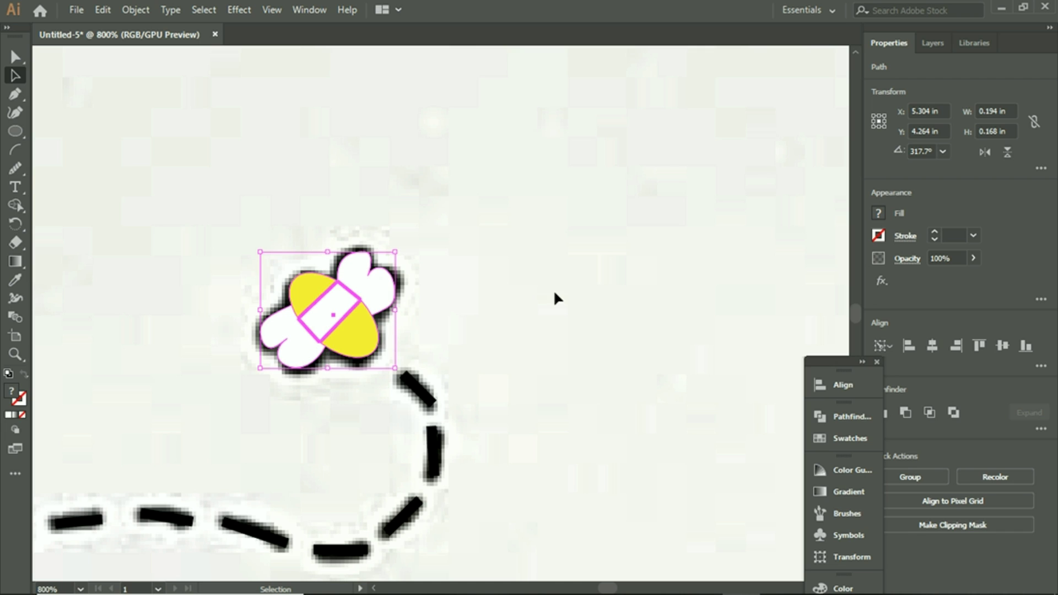
click(14, 71)
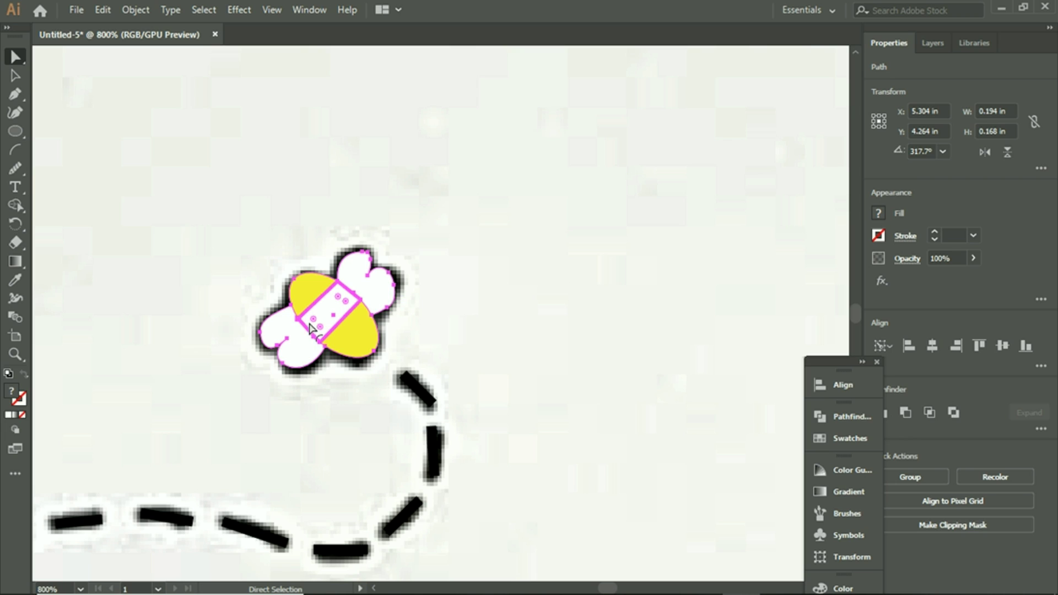
click(879, 214)
click(721, 314)
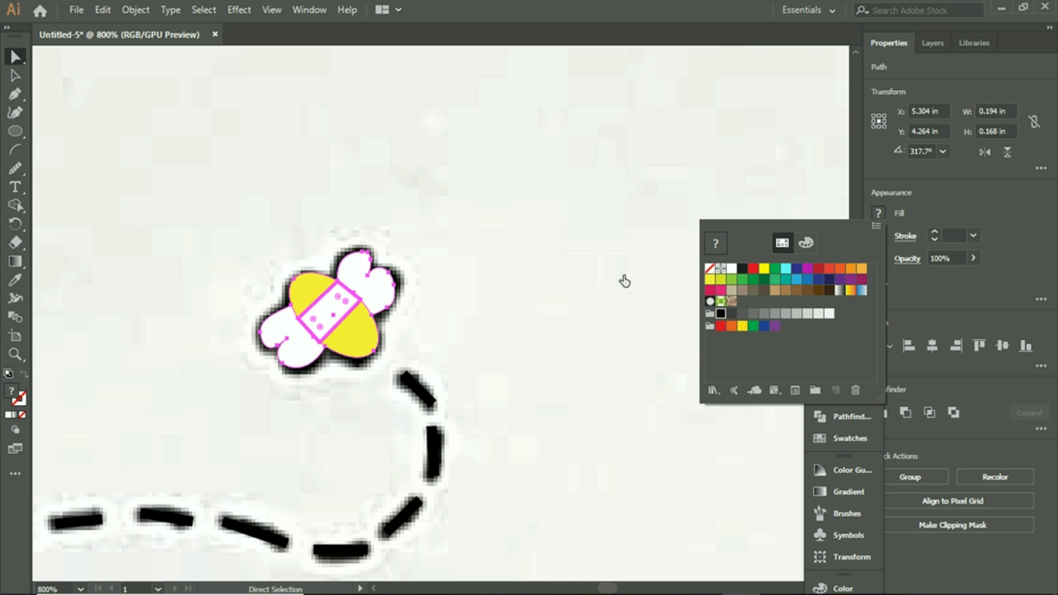
click(549, 225)
click(553, 227)
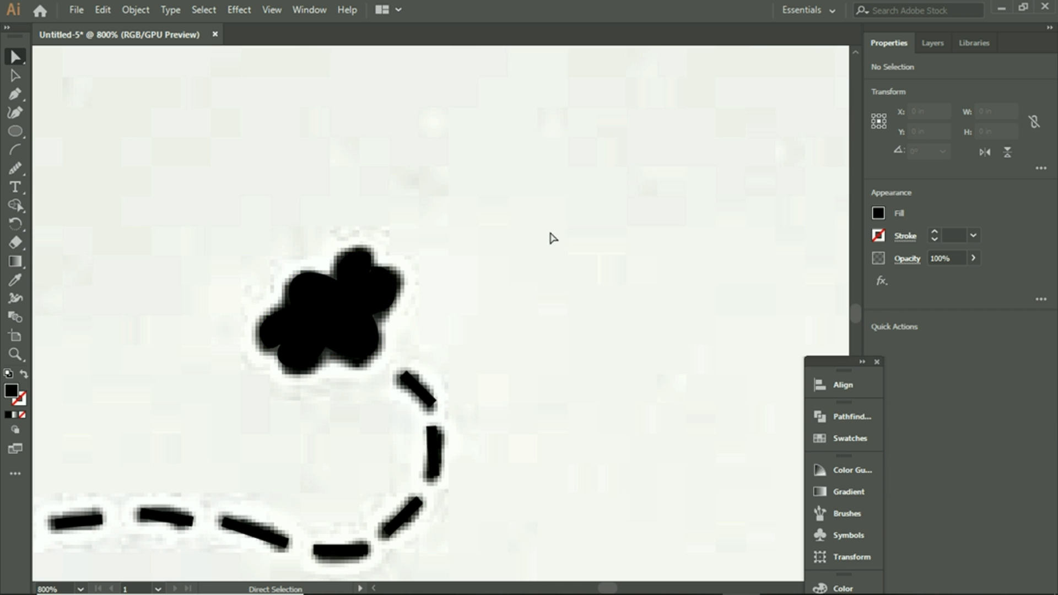
Step: Undo the black fill and the stroke removal on the bee's shapes, and clear the selection
key(ctrl+z)
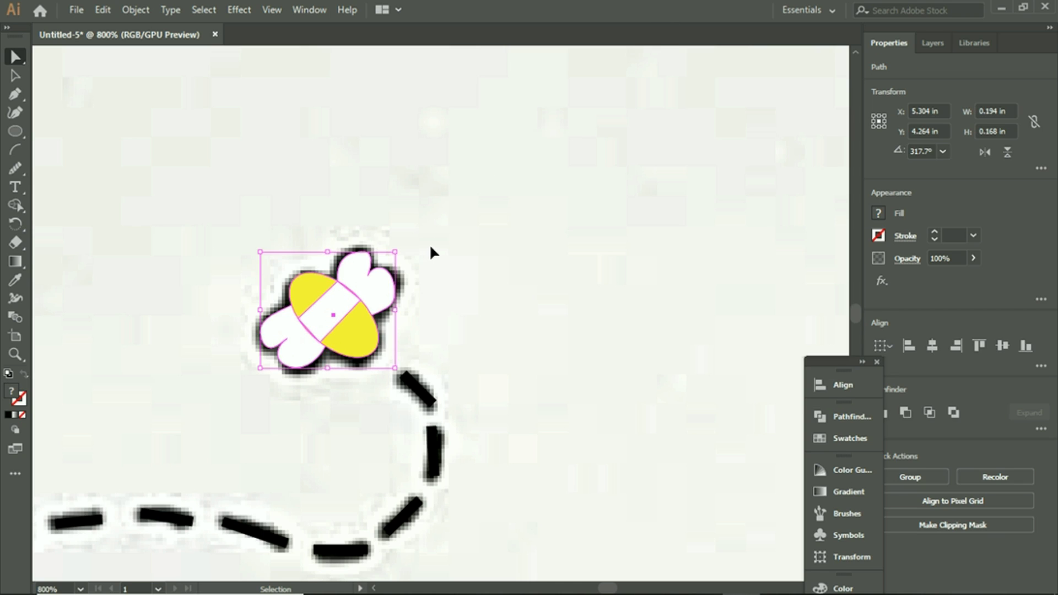
key(ctrl+z)
click(677, 218)
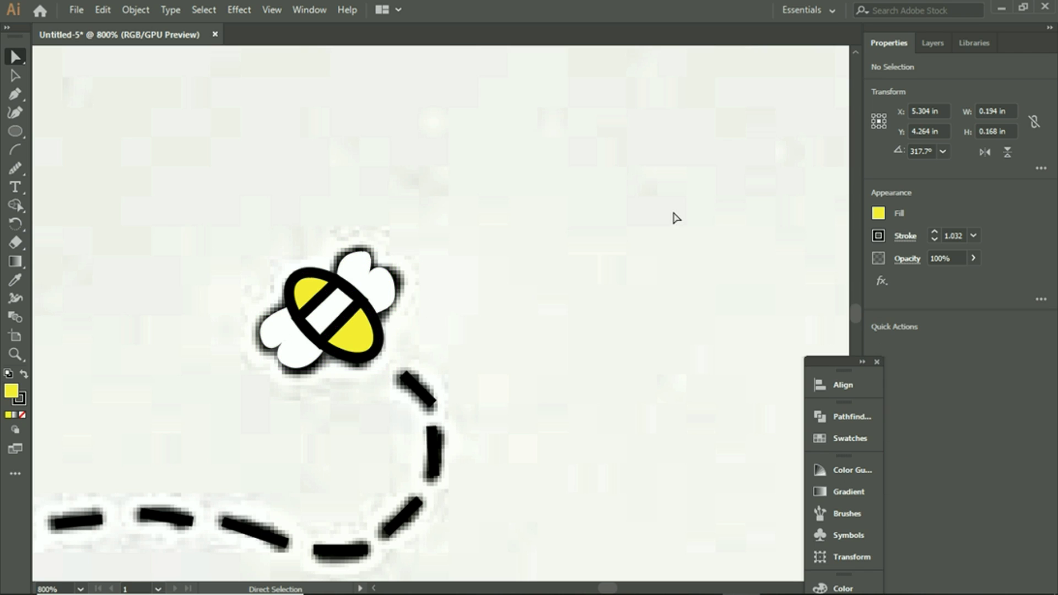
Step: Fill the rectangular stripe across the bee's body with black and deselect it
click(338, 321)
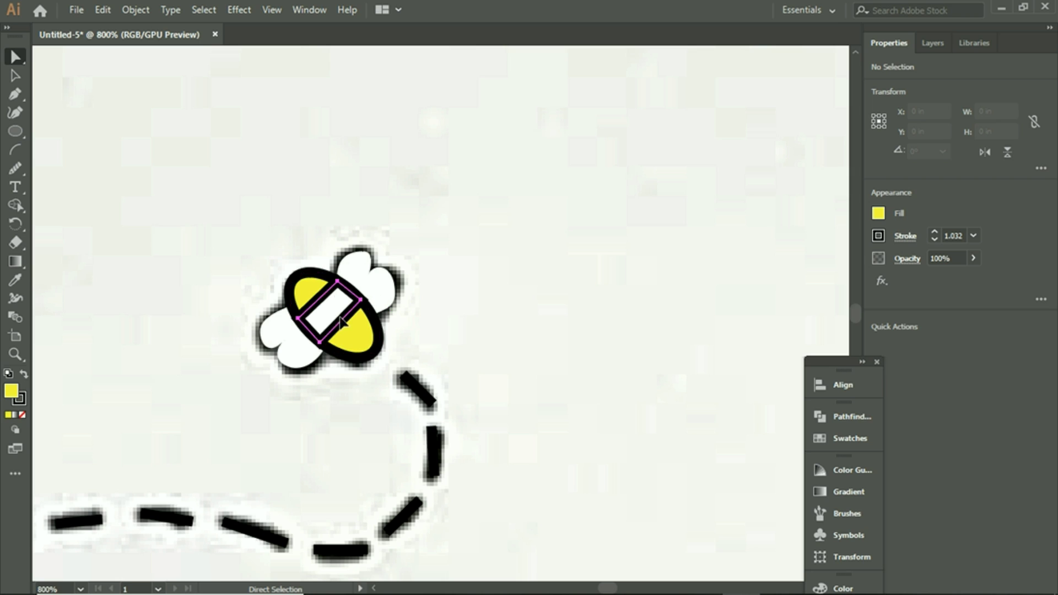
click(879, 214)
click(742, 269)
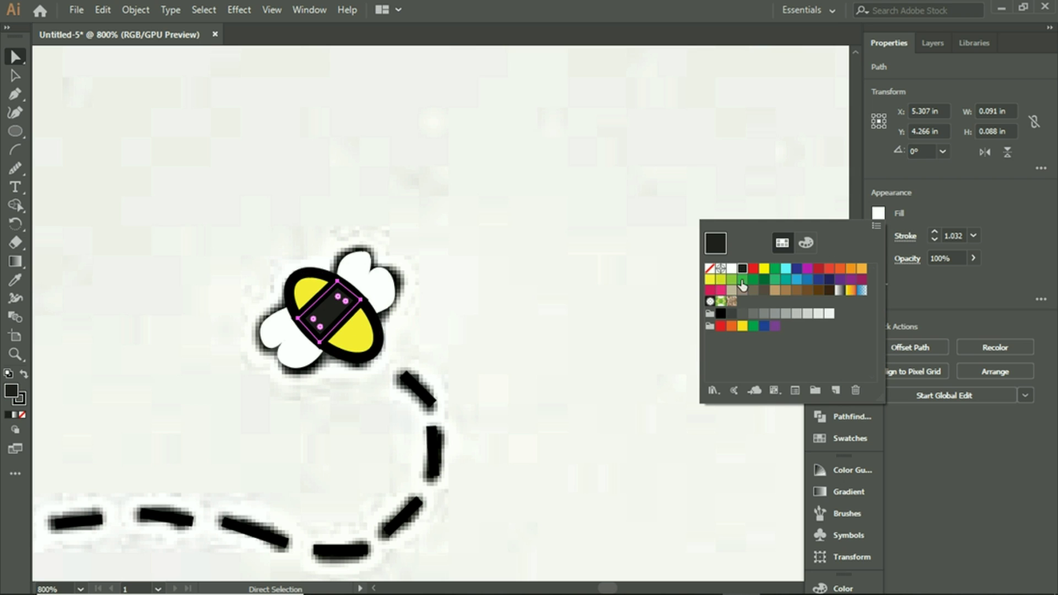
click(720, 314)
click(401, 158)
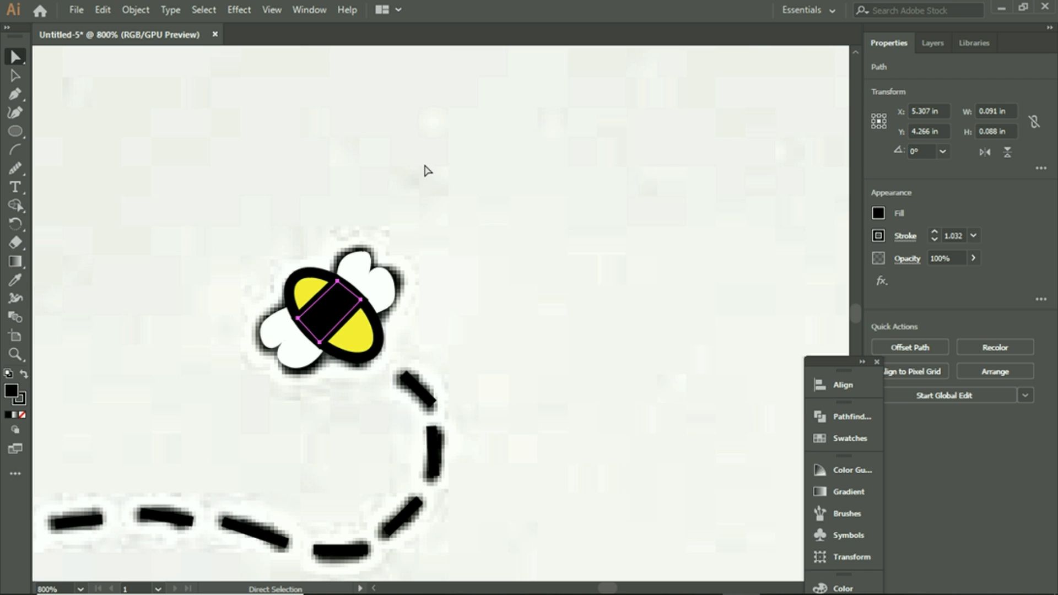
click(425, 167)
Step: Remove the stroke from the bee's yellow body ellipse and deselect it
click(379, 331)
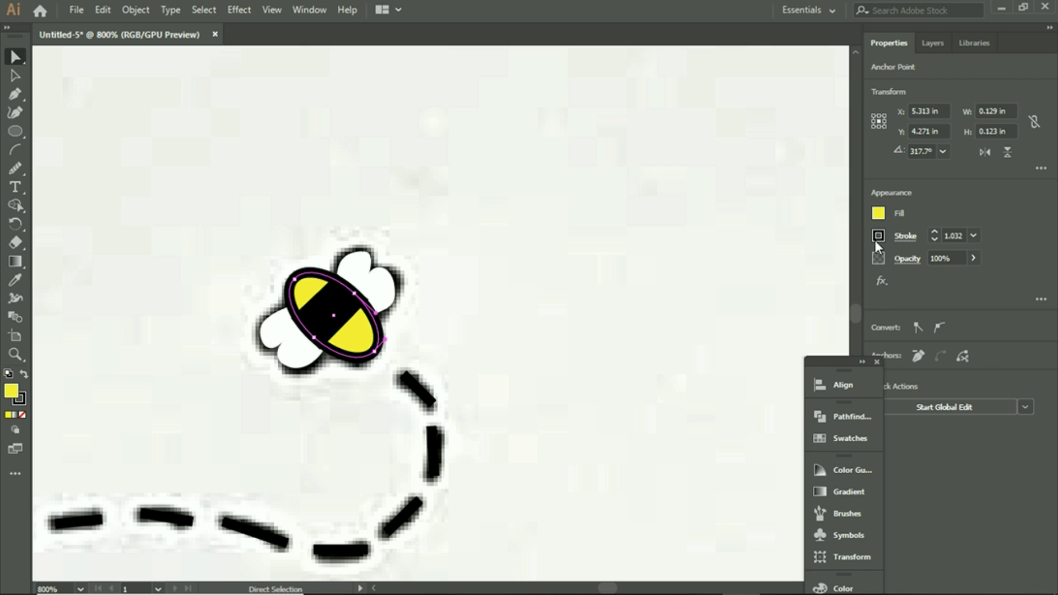
click(878, 237)
click(710, 291)
click(474, 150)
click(482, 153)
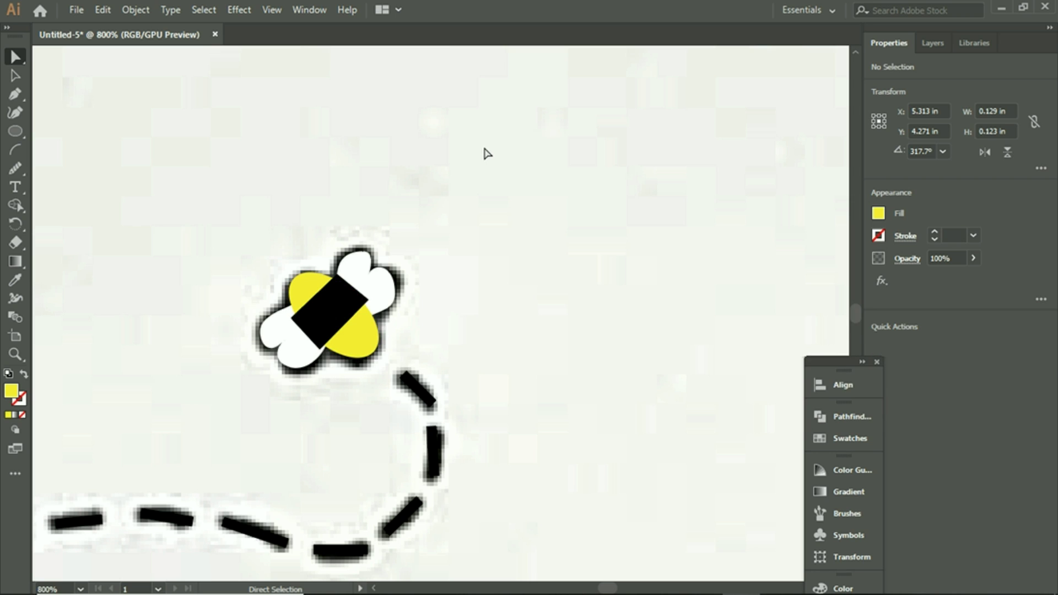
Step: Round all four corners of the black stripe on the bee's body with a radius of about 0.02 in
click(324, 311)
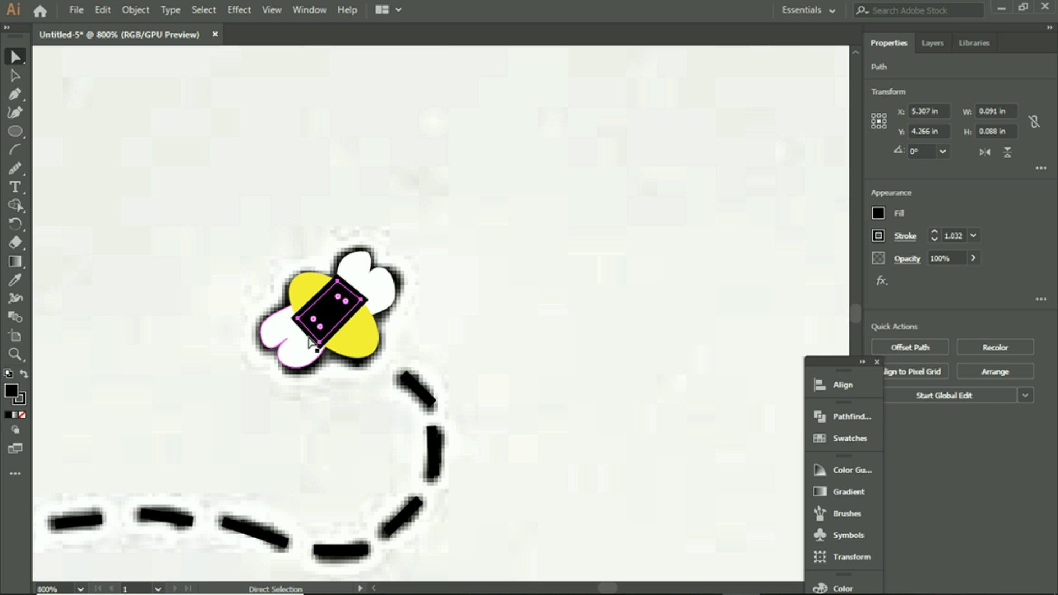
scroll(513, 292, up, 3)
scroll(515, 298, down, 4)
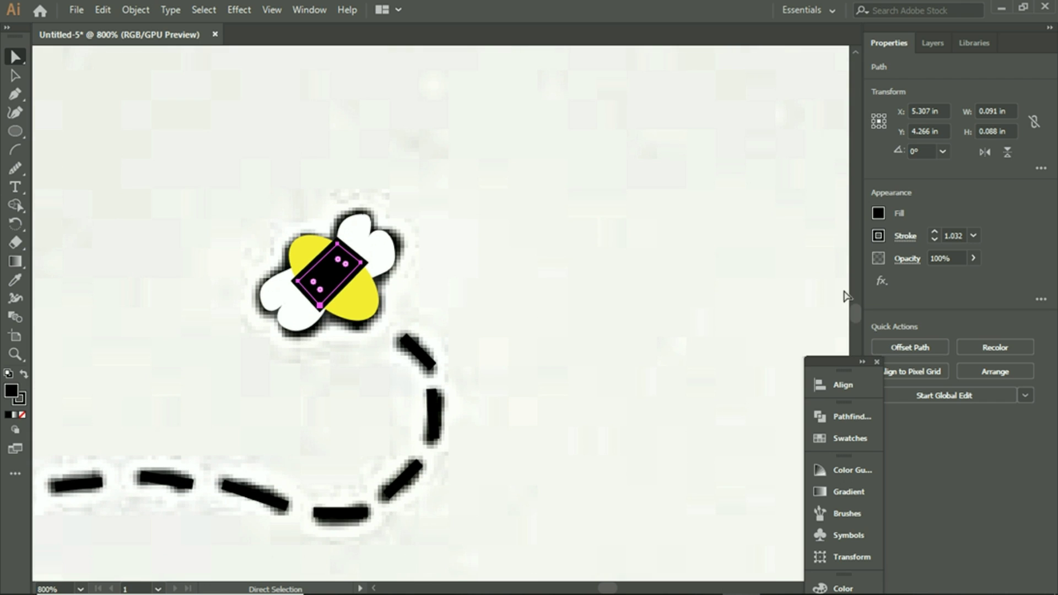
key(z)
click(442, 281)
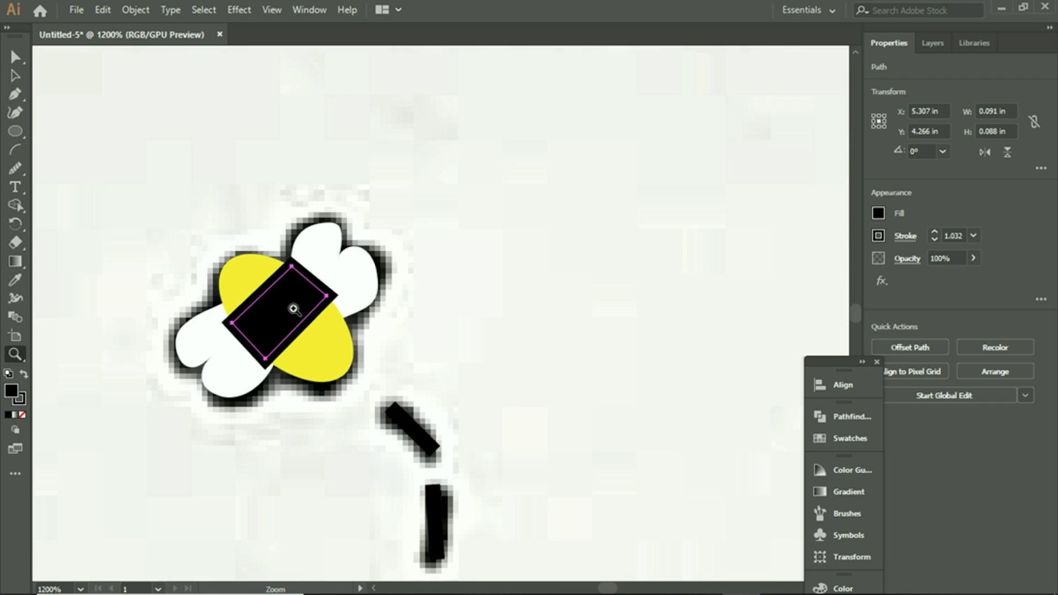
click(473, 355)
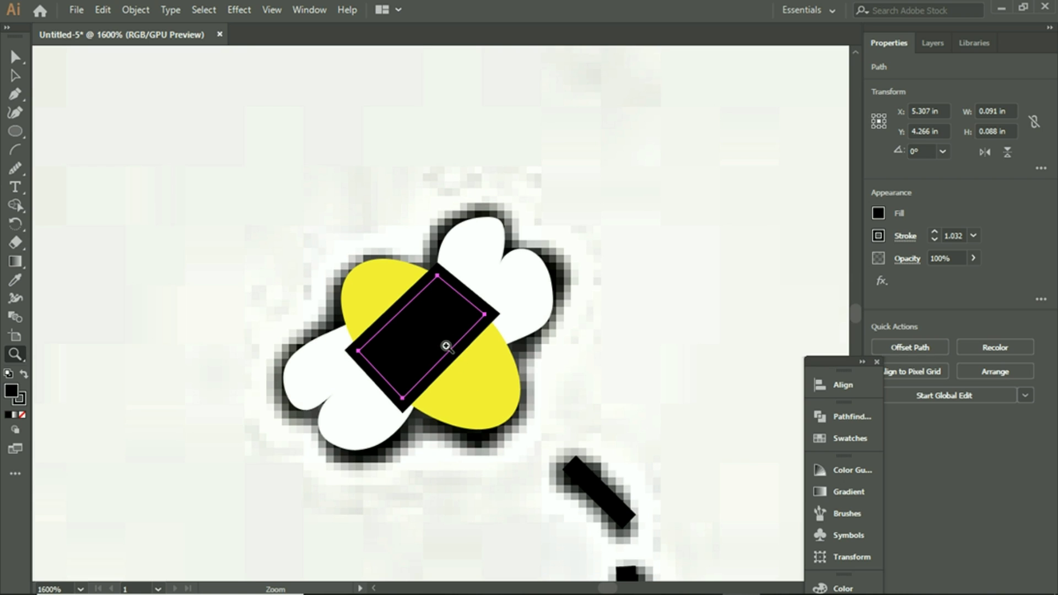
scroll(446, 347, down, 2)
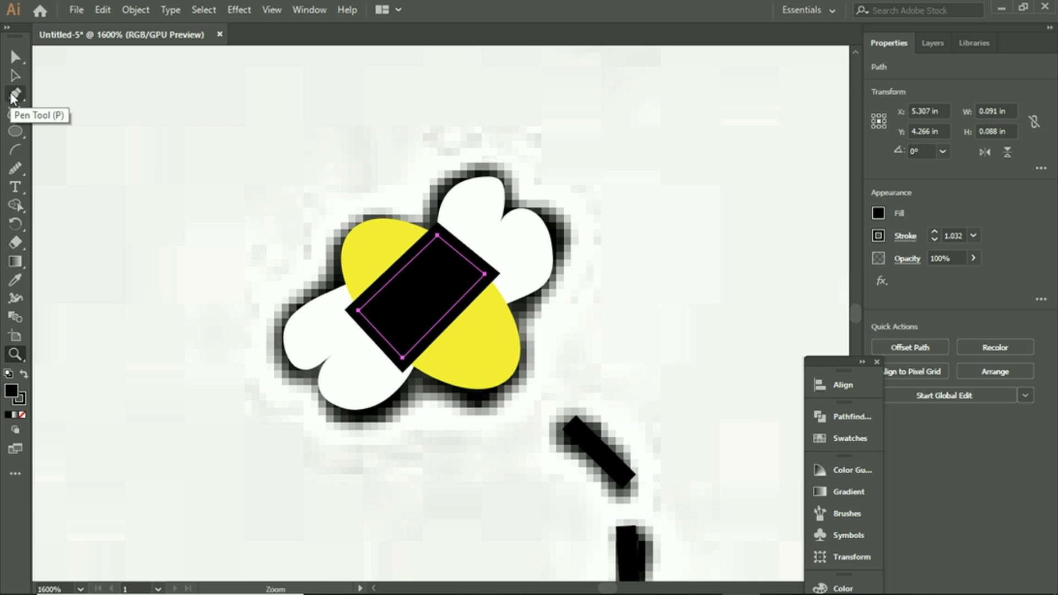
click(15, 57)
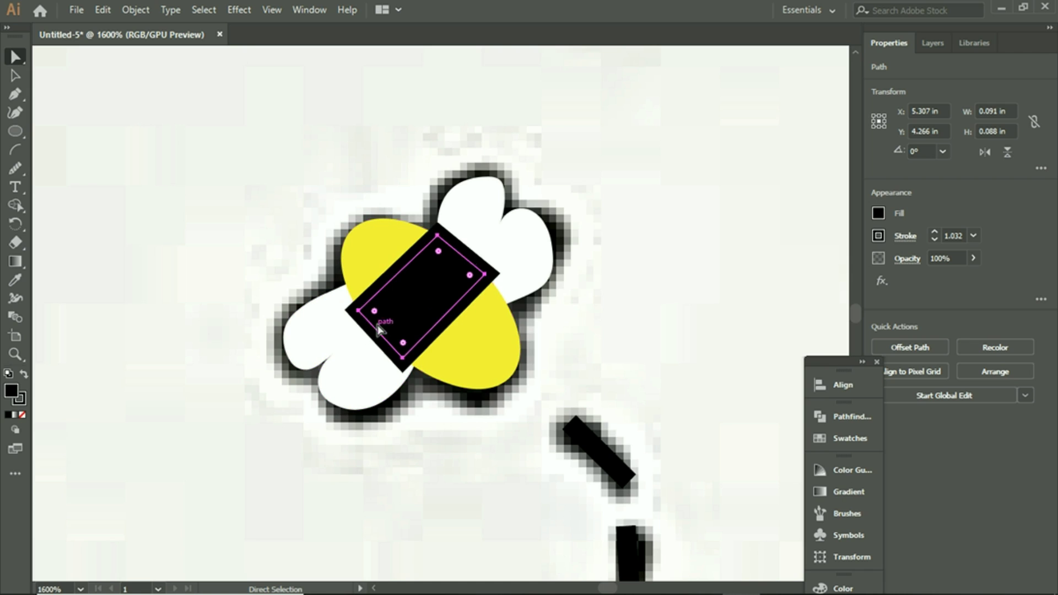
mouse_move(377, 314)
mouse_down()
mouse_move(406, 307)
mouse_move(395, 310)
mouse_up()
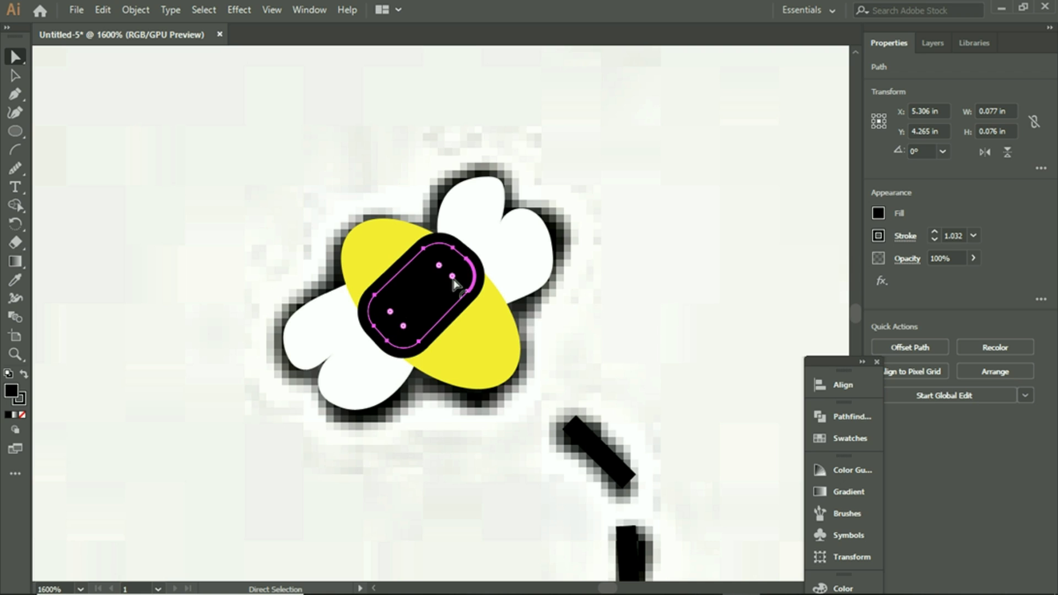
Step: Fine-tune the black stripe's corner rounding and shift the stripe slightly towards the body's centre, to about X 5.309 in, Y 4.268 in
double_click(440, 265)
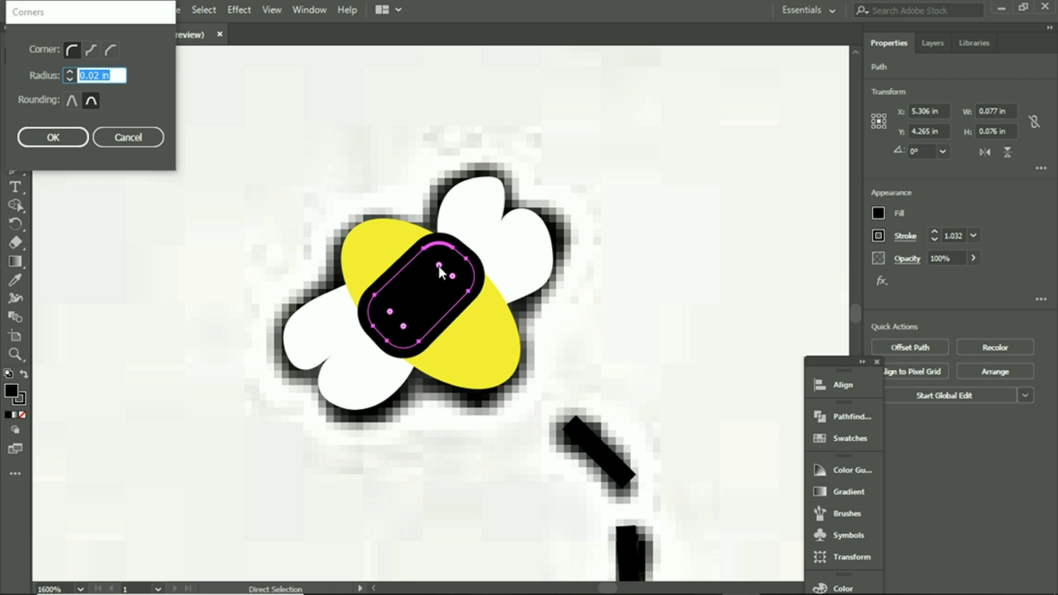
click(142, 142)
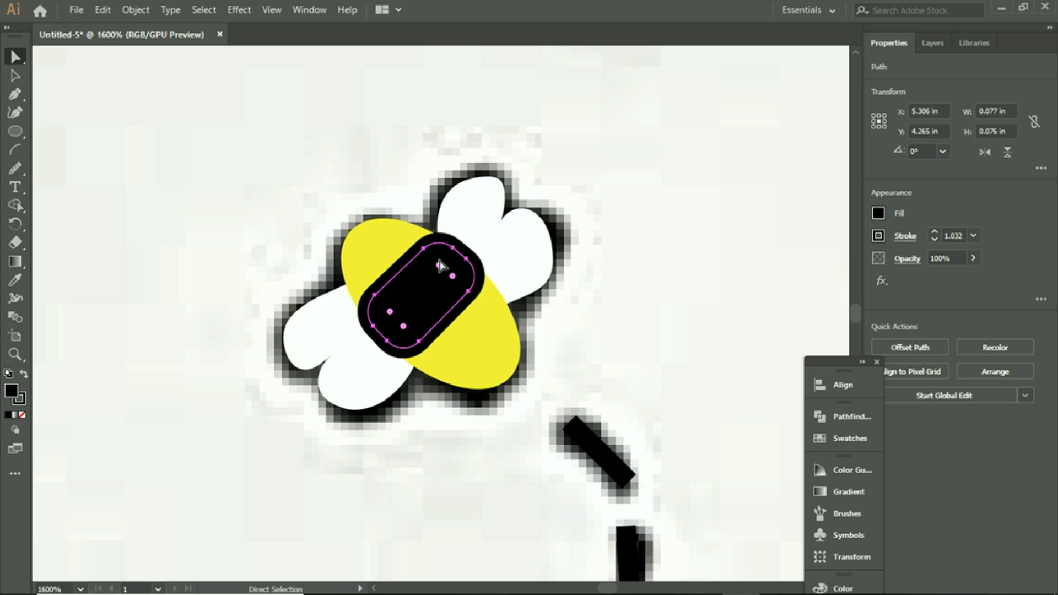
drag(439, 267, 441, 273)
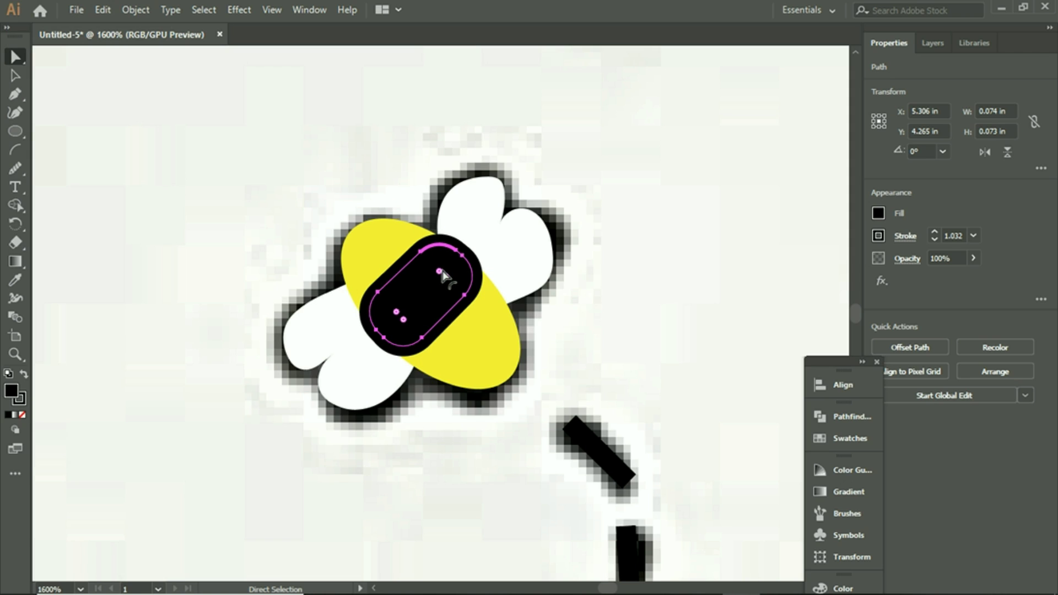
drag(441, 274, 465, 278)
key(ctrl+shift+a)
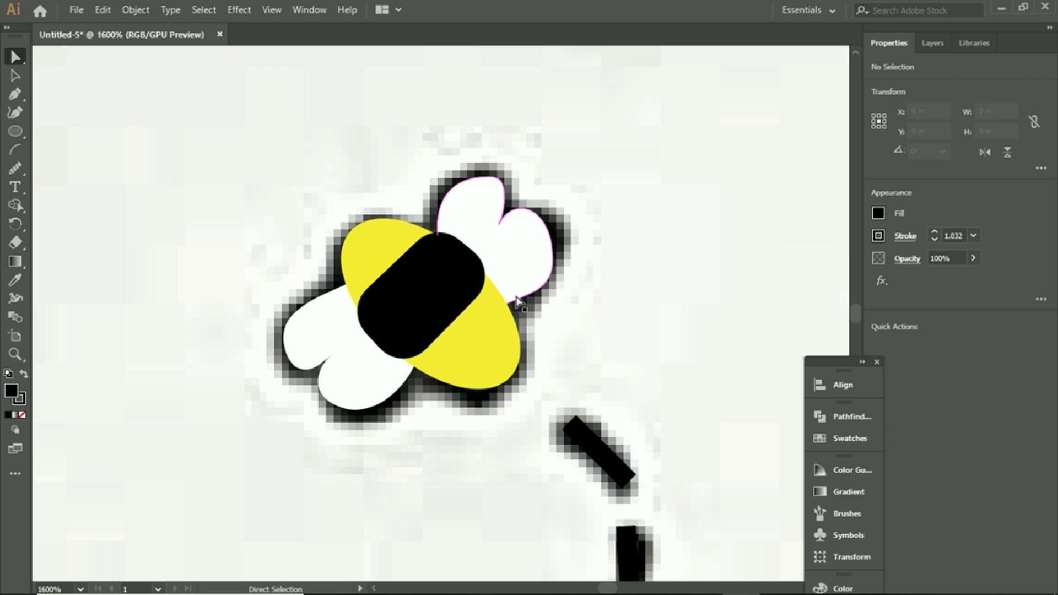
drag(423, 290, 438, 270)
key(ctrl+shift+a)
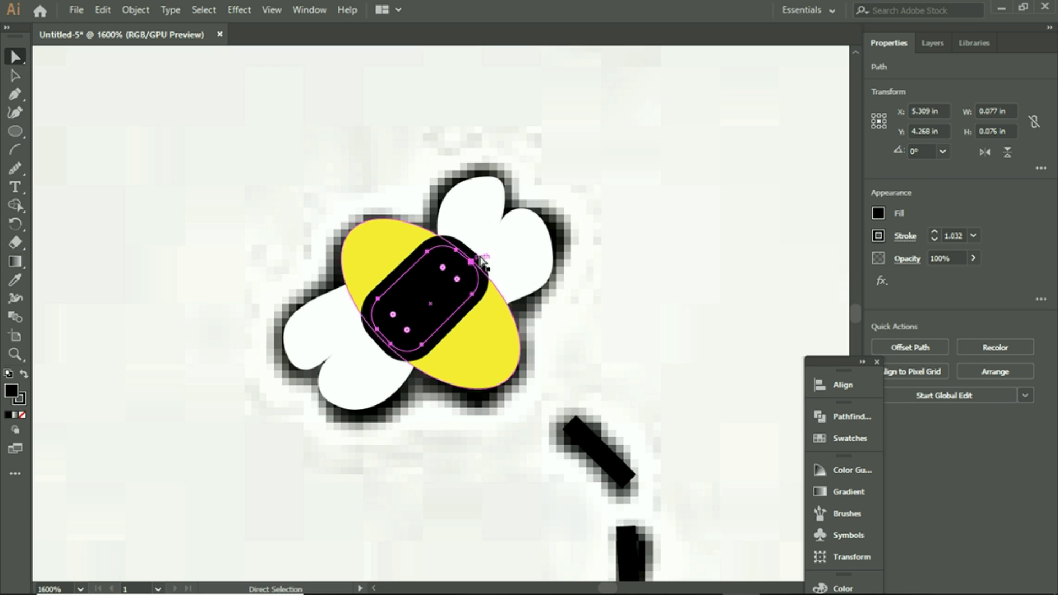
Step: Try bringing both white wings and the black stripe to the front together
click(494, 259)
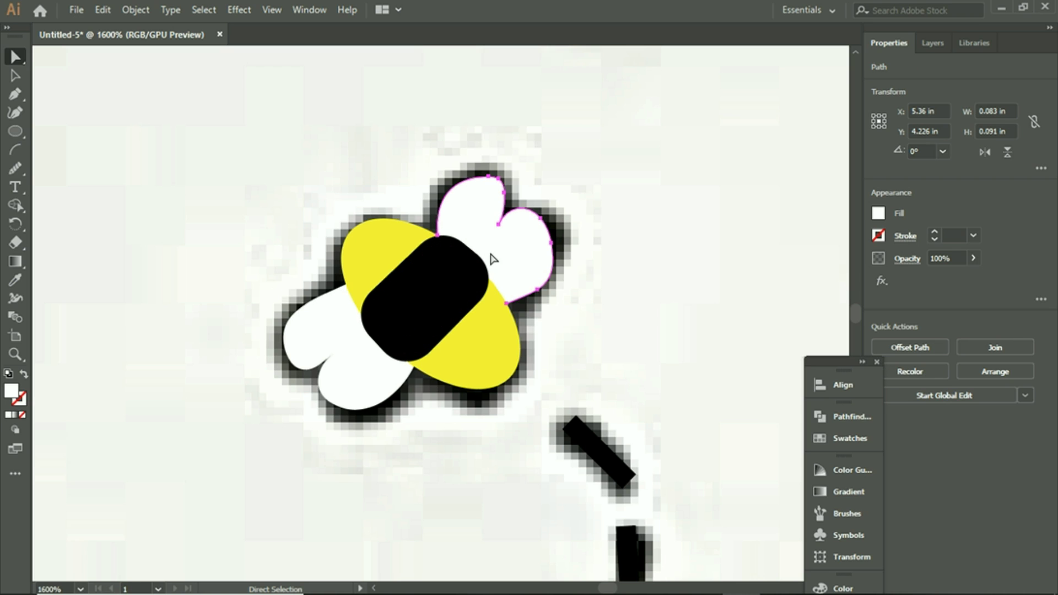
shift+click(339, 353)
shift+click(437, 315)
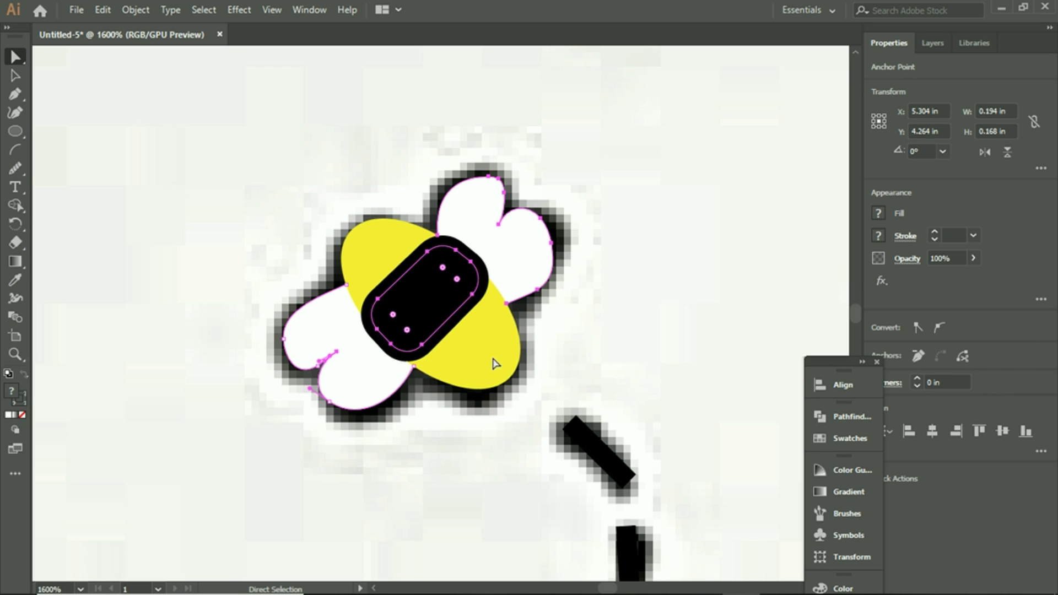
click(15, 75)
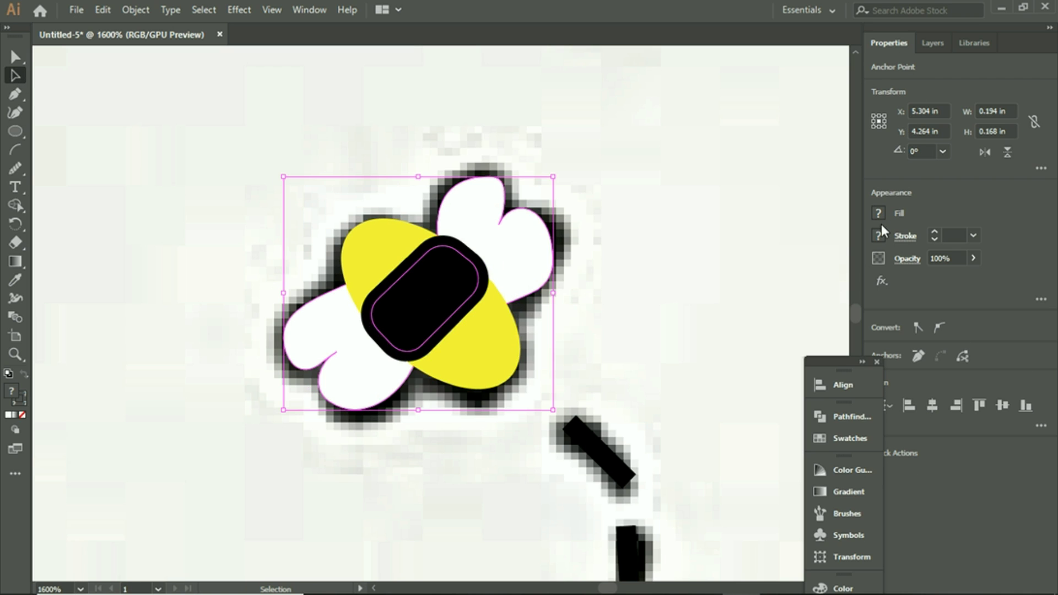
right_click(452, 268)
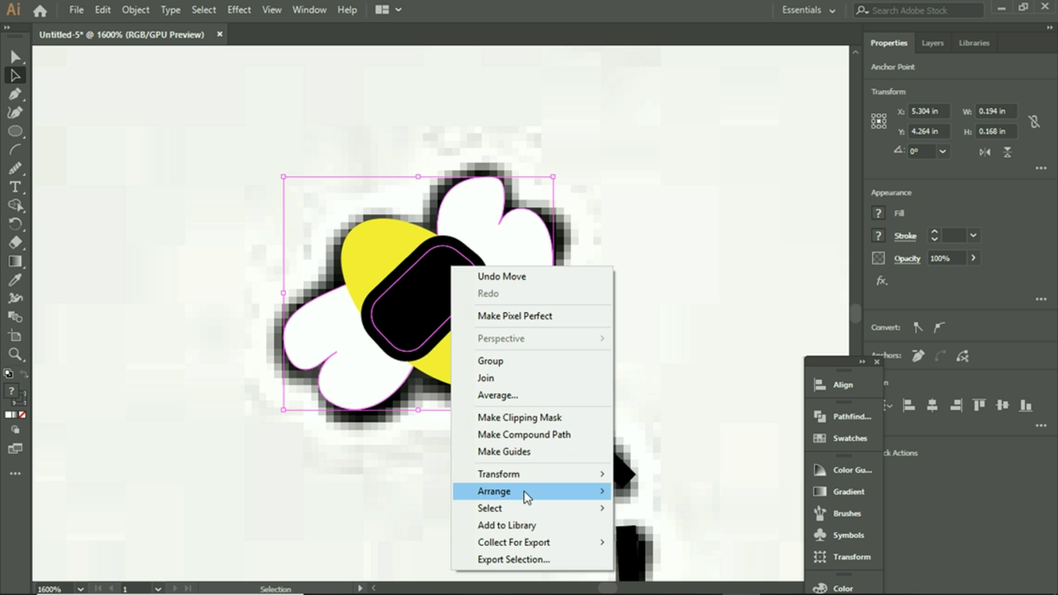
mouse_move(526, 498)
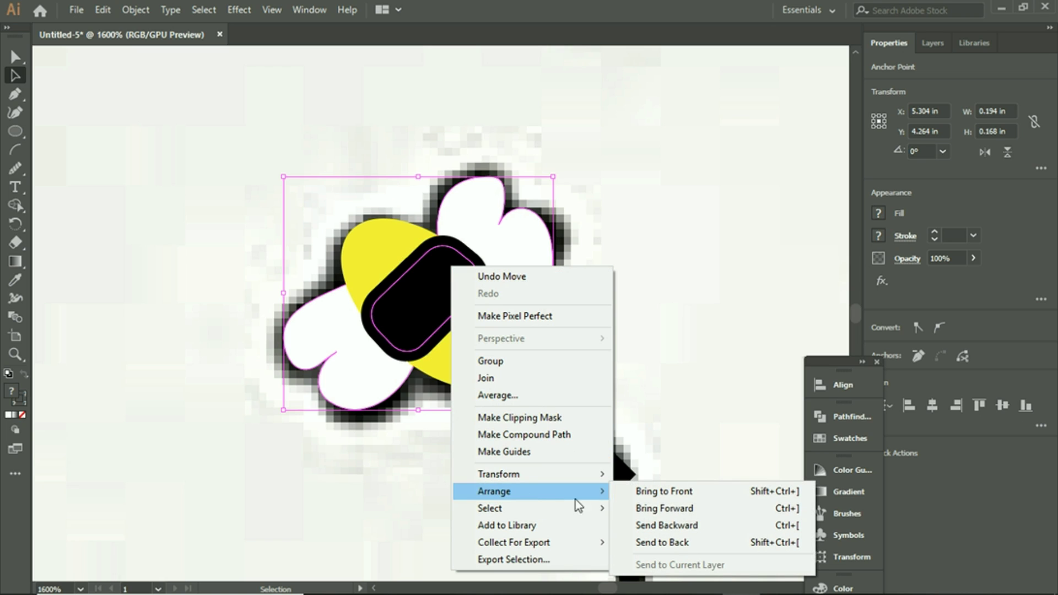
click(687, 498)
click(632, 359)
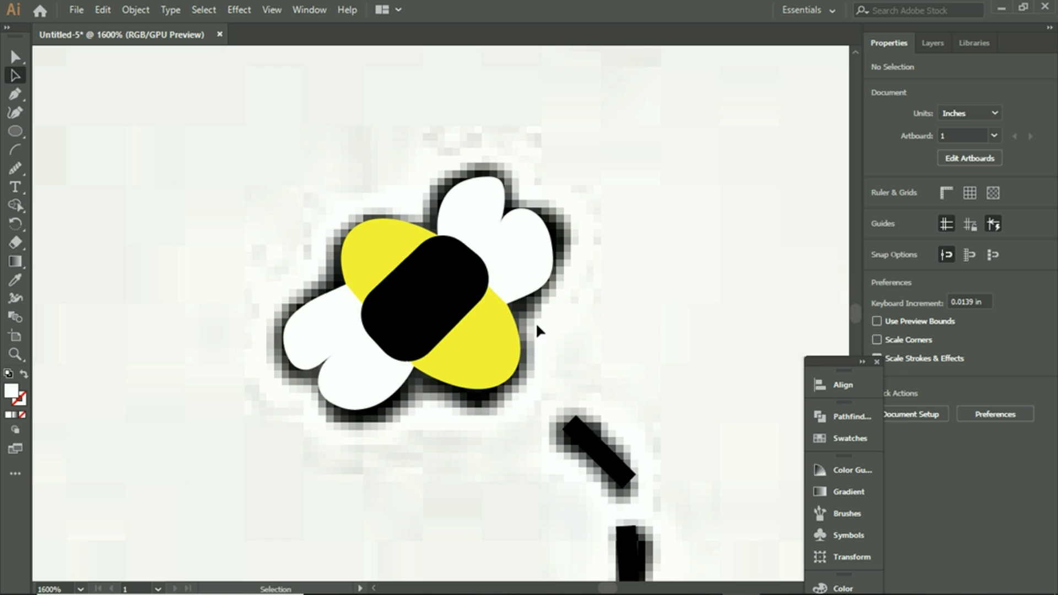
key(a)
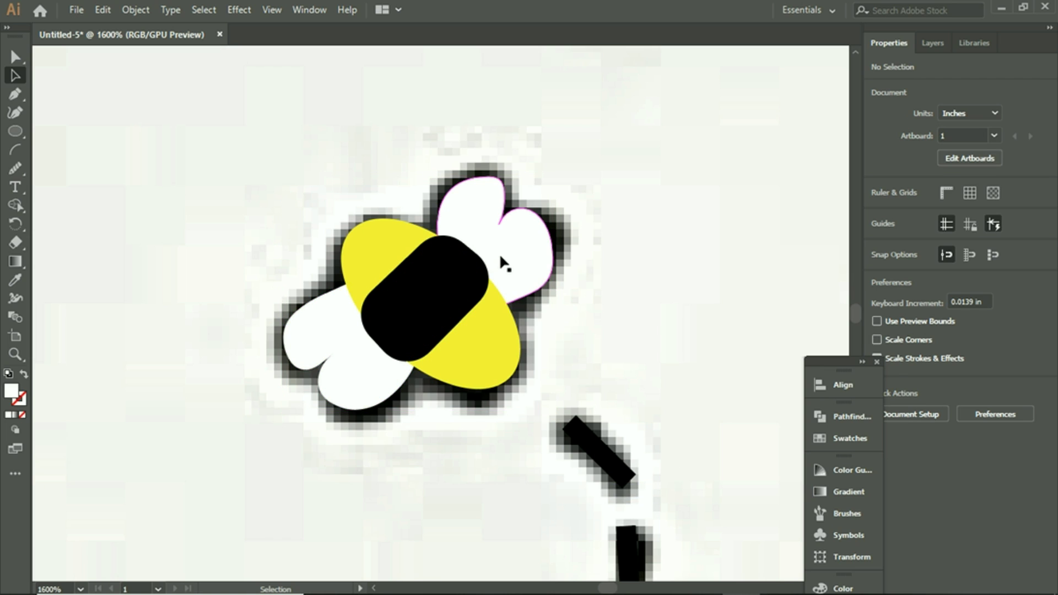
click(499, 254)
shift+click(340, 334)
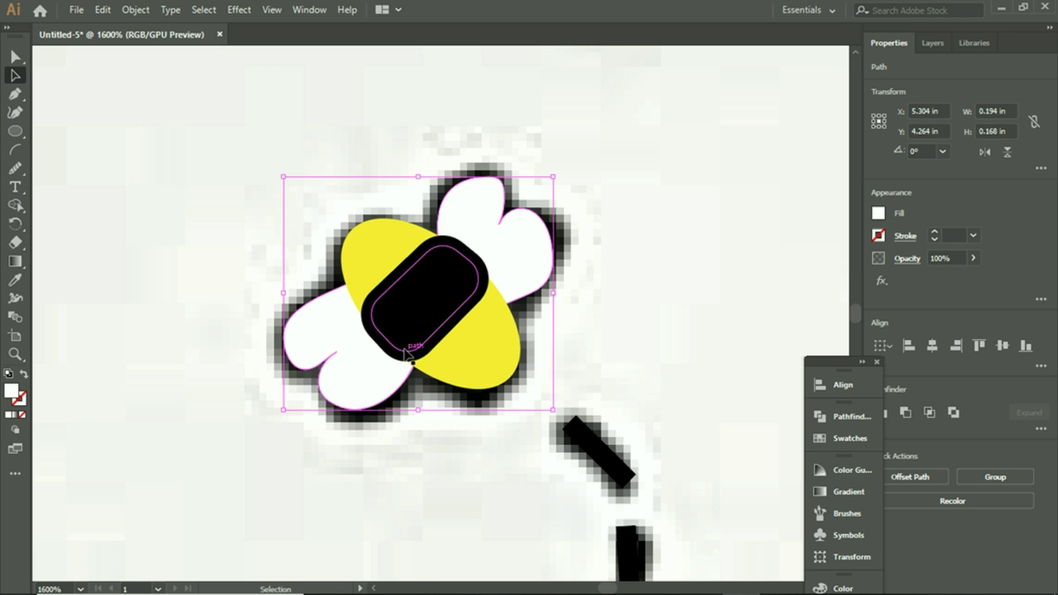
shift+click(494, 359)
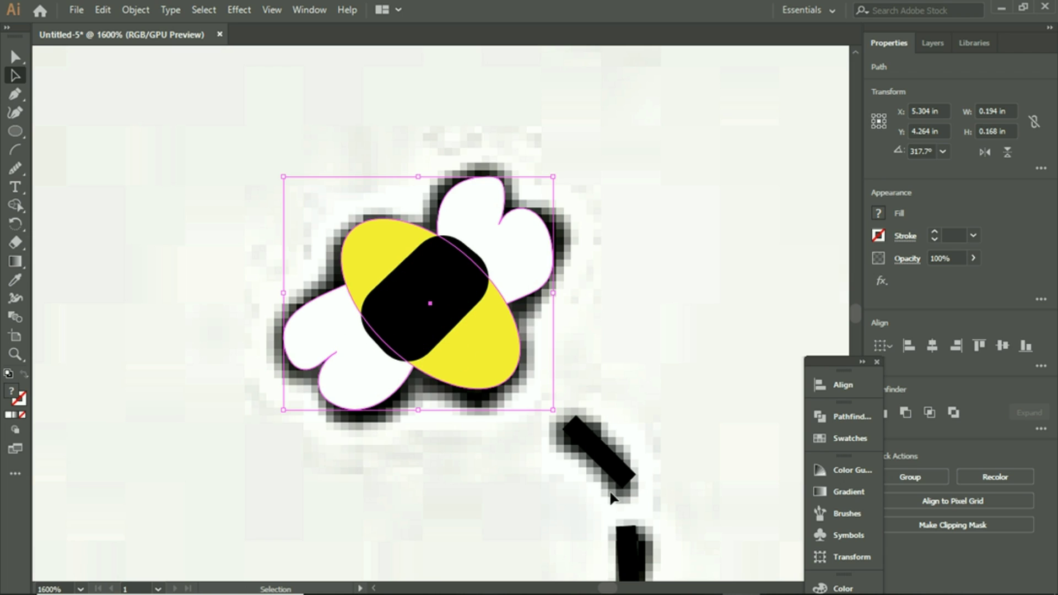
click(653, 341)
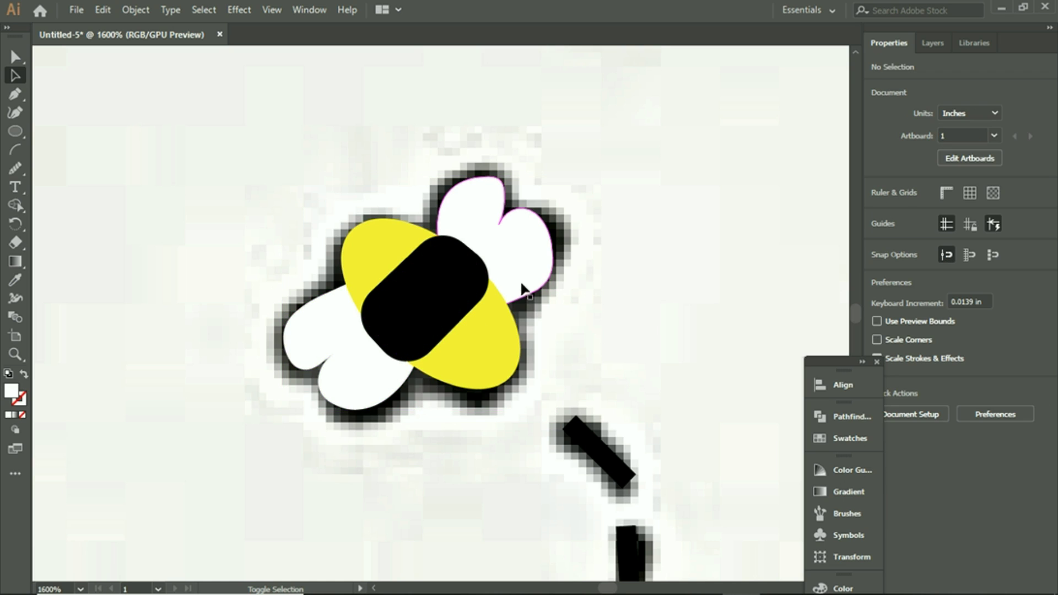
Step: Bring only the bee's two white wings to the front, over the ends of the stripe, and deselect them
click(521, 281)
shift+click(334, 372)
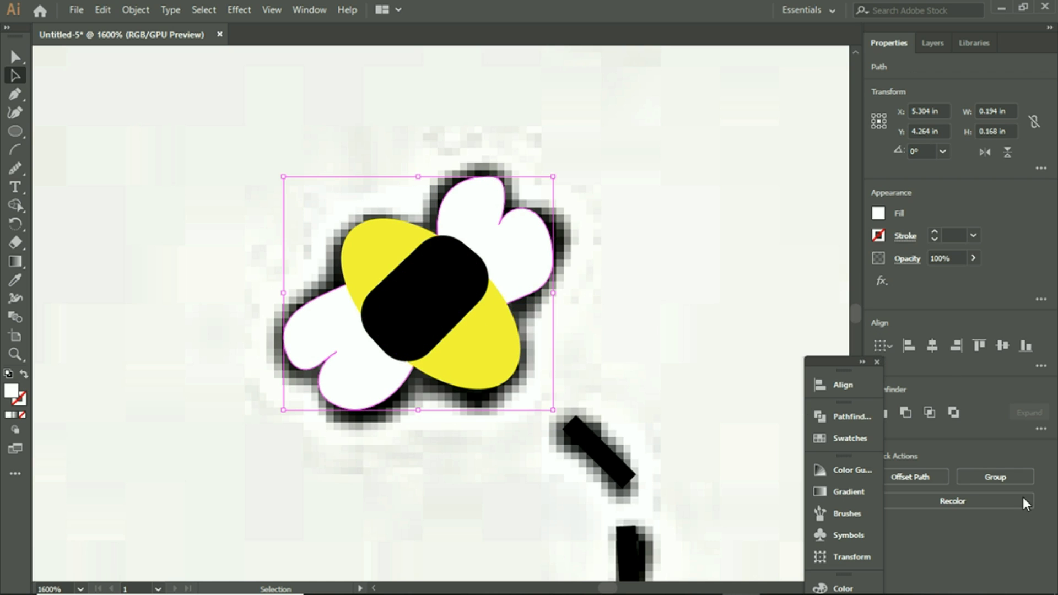
right_click(455, 363)
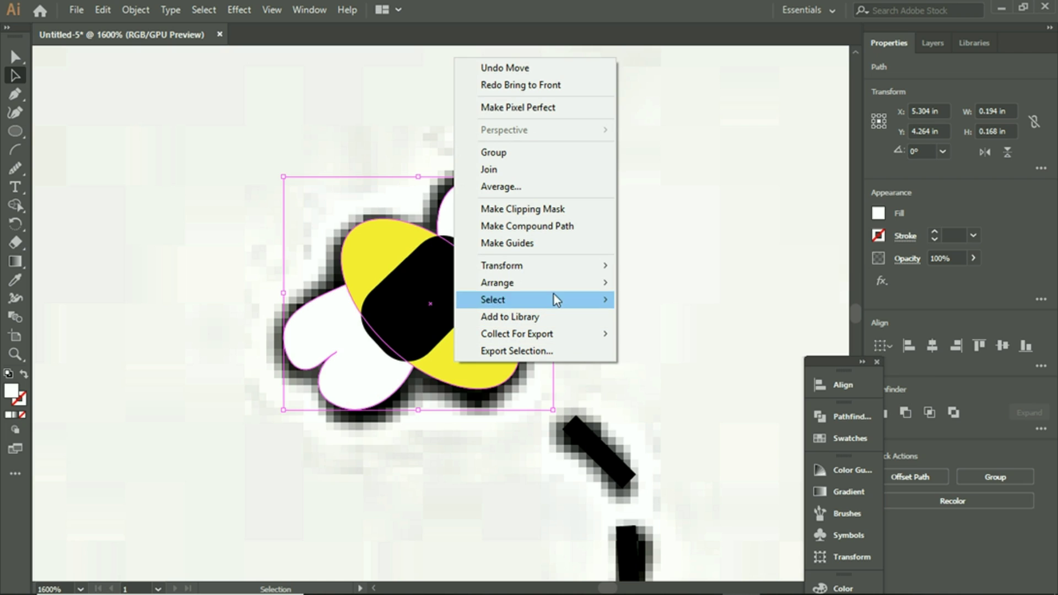
mouse_move(553, 284)
click(677, 284)
click(655, 287)
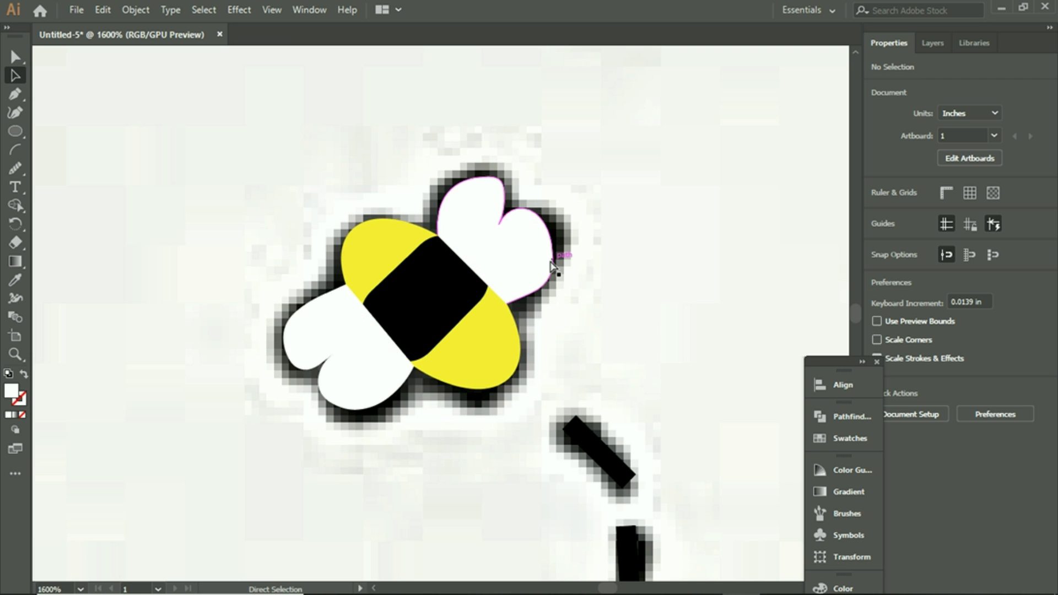
Step: Try filling the bee's yellow body ellipse with black
key(ctrl+0)
key(z)
click(444, 329)
click(448, 329)
click(440, 317)
click(433, 301)
click(436, 303)
drag(300, 343, 480, 328)
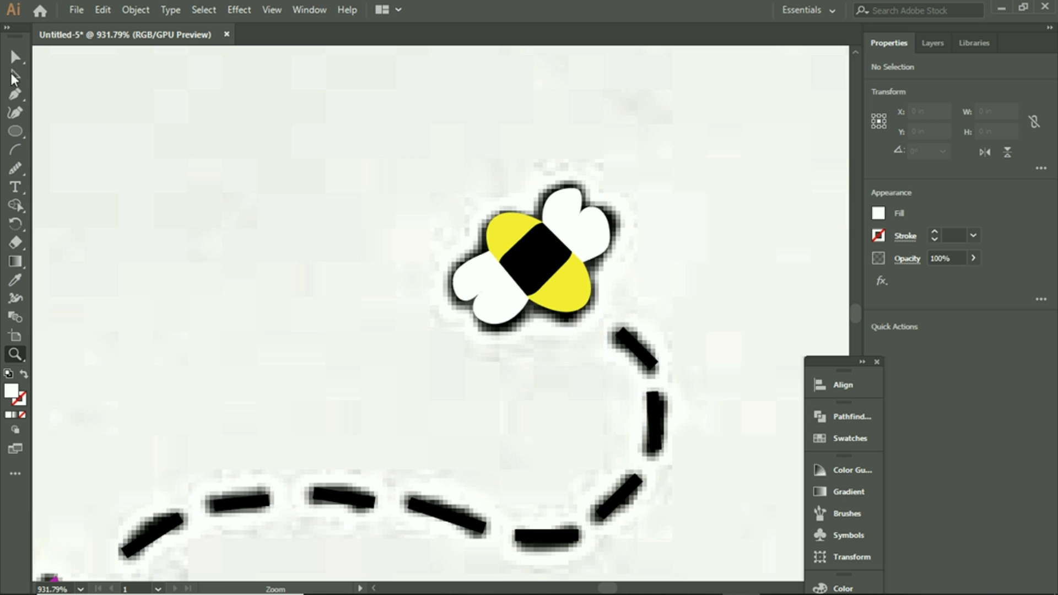
key(a)
click(562, 286)
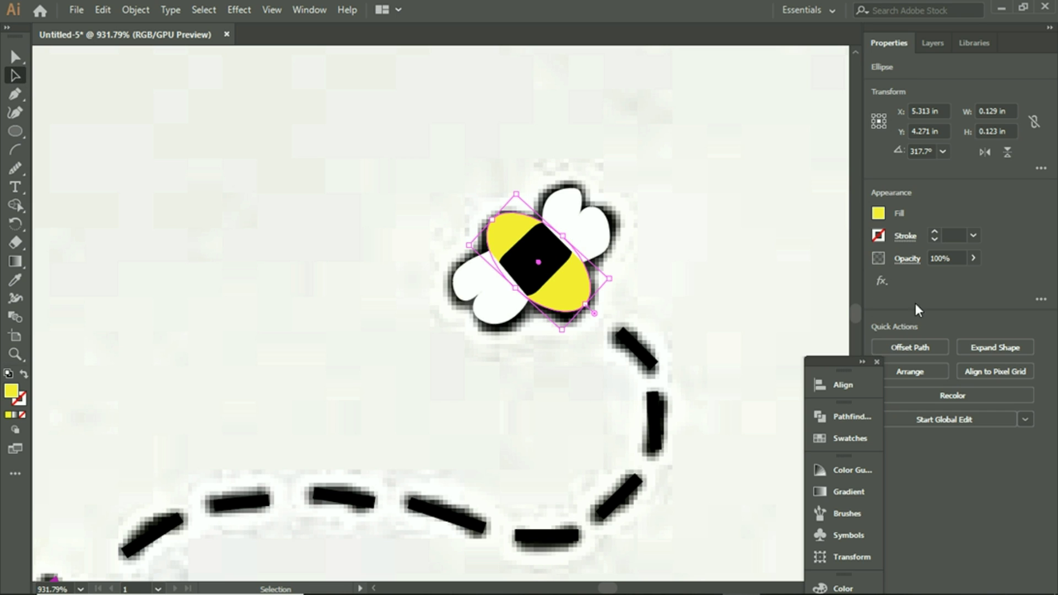
click(881, 217)
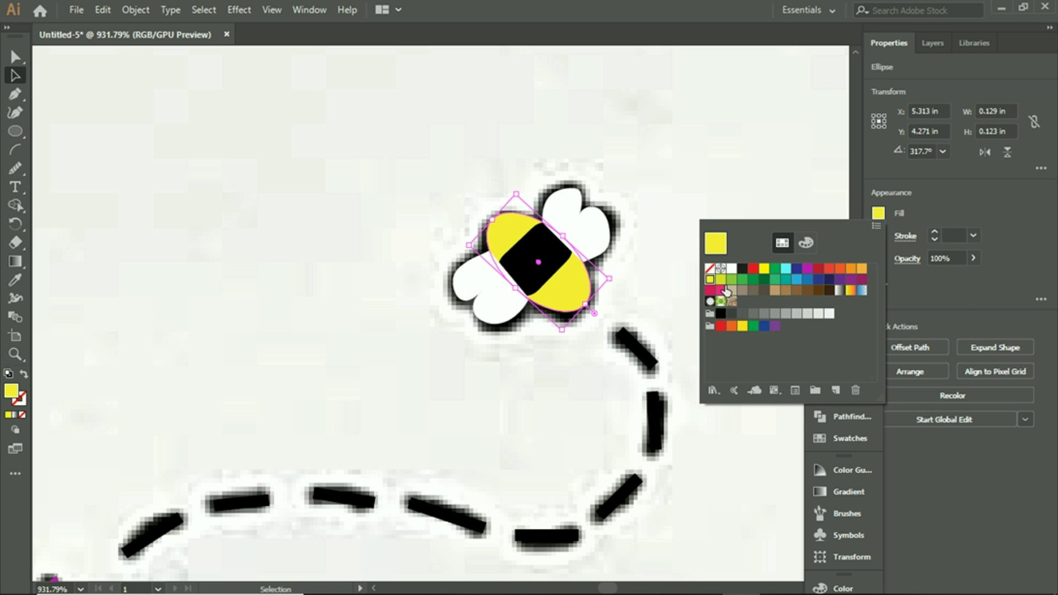
click(722, 315)
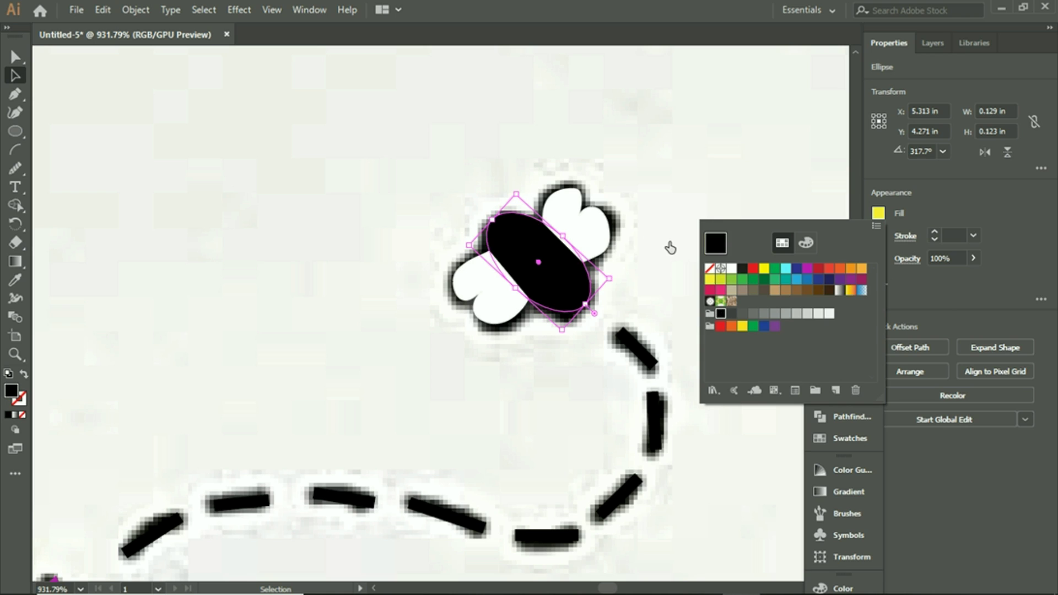
Step: Try filling the stripe across the bee's body with yellow and deselect it
click(543, 268)
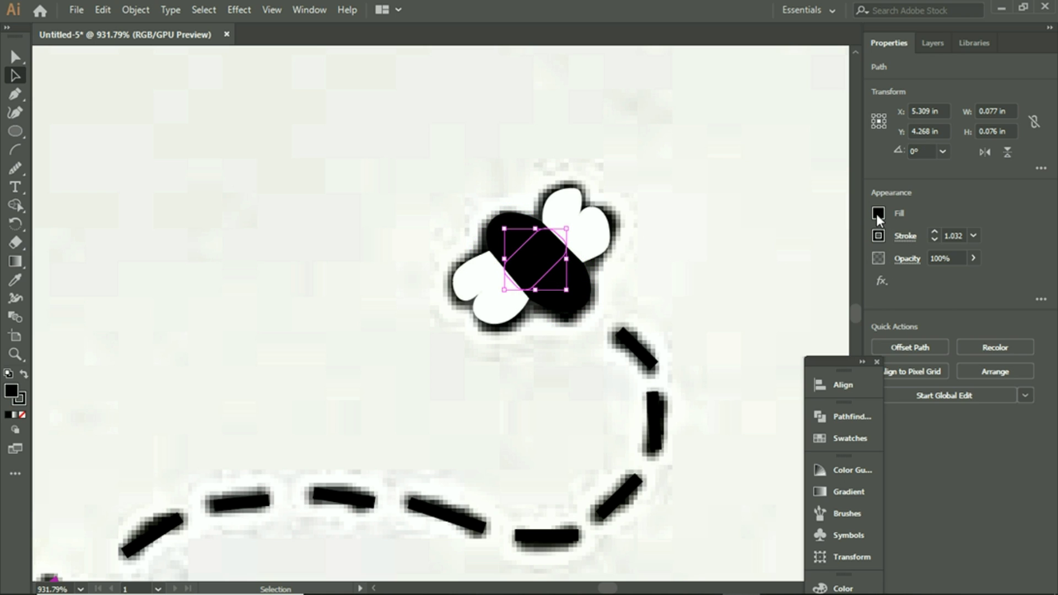
click(878, 214)
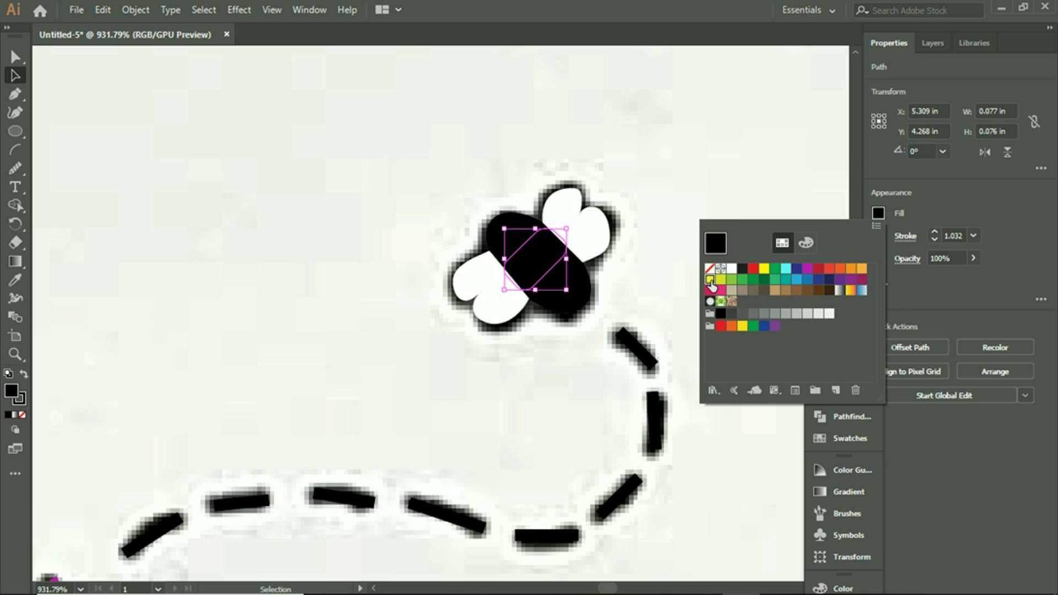
click(711, 280)
click(667, 213)
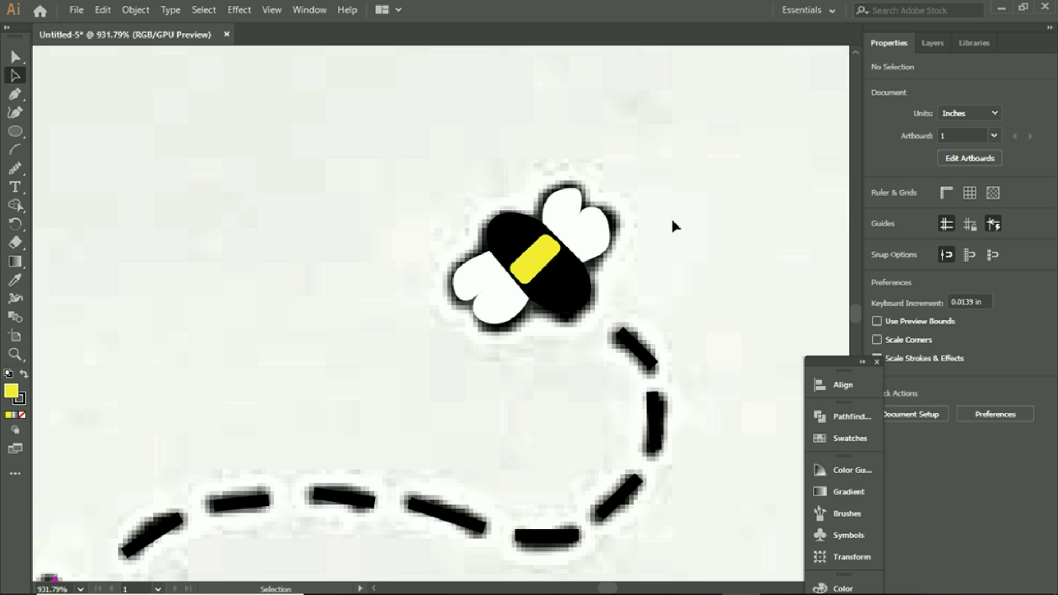
Step: Undo the yellow stripe fill and the black body fill, and clear the selection
key(ctrl+z)
key(ctrl+z)
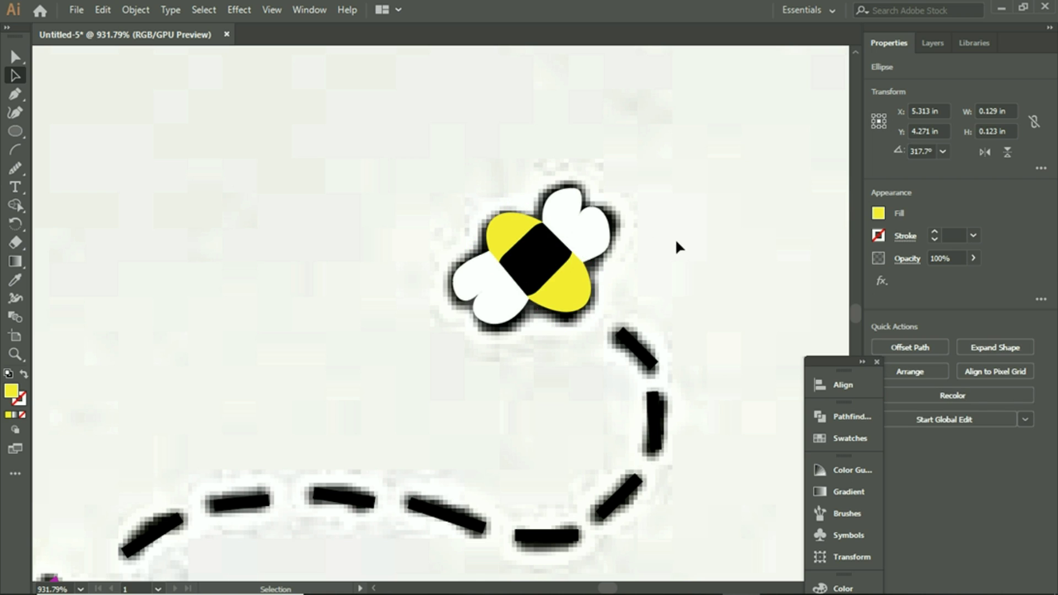
click(711, 319)
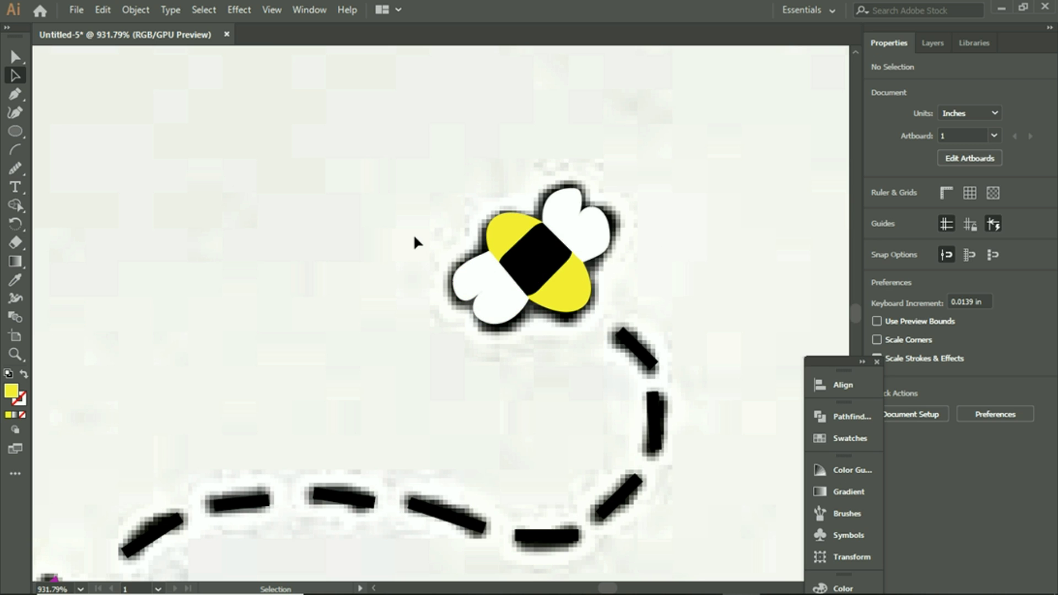
Step: Examine how the finished bee looks within the whole landscape drawing on the artboard
key(ctrl+minus)
key(ctrl+minus)
key(ctrl+minus)
key(ctrl+minus)
key(ctrl+minus)
key(ctrl+minus)
key(ctrl+minus)
key(ctrl+minus)
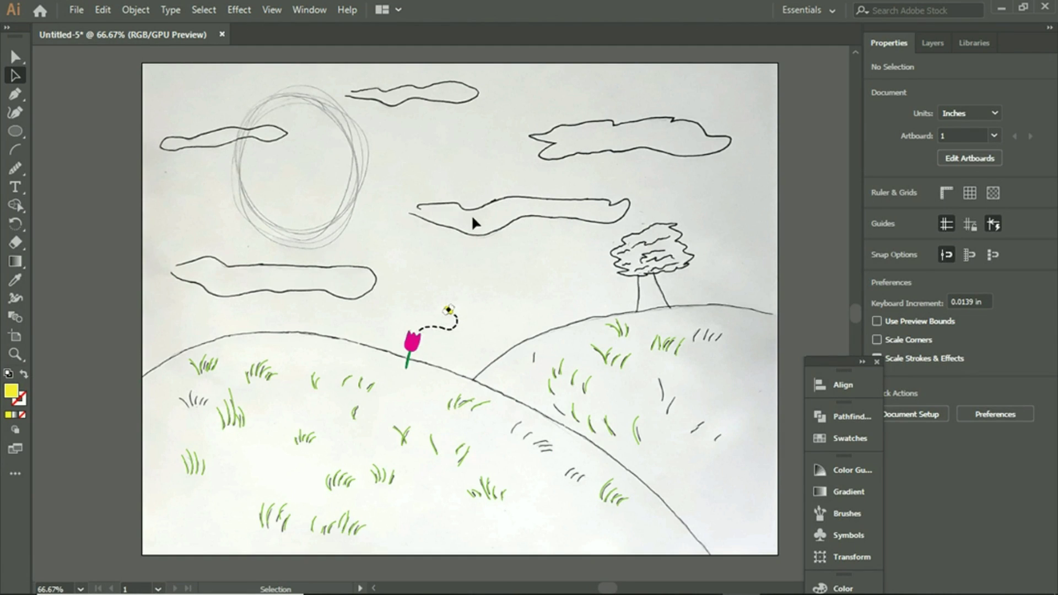
Step: Show the Hills and Sky layers and lock the Hills and Flower/bee layers
click(937, 43)
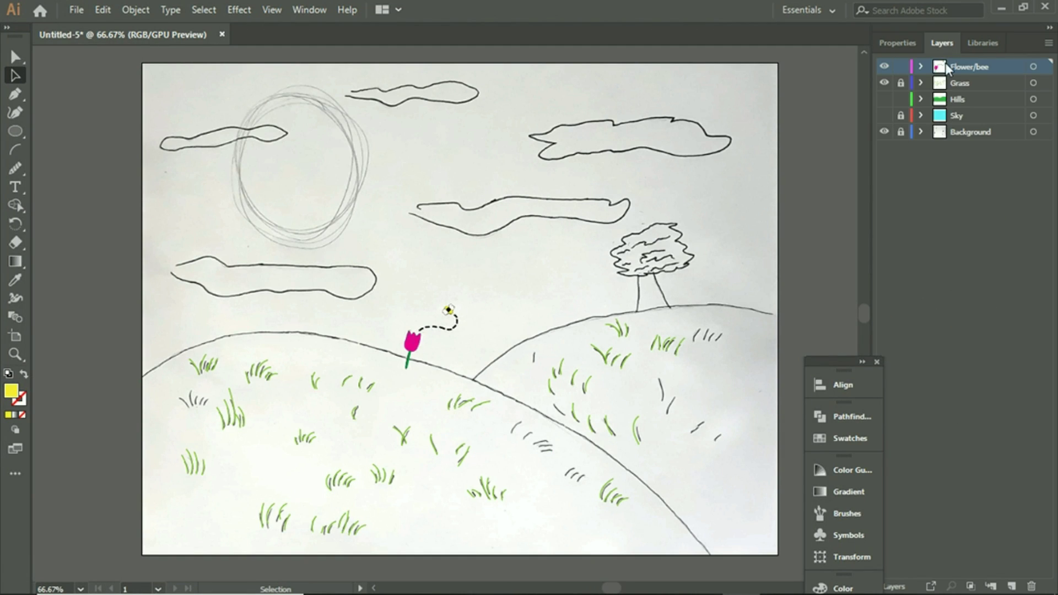
click(885, 99)
click(884, 115)
click(901, 100)
click(901, 67)
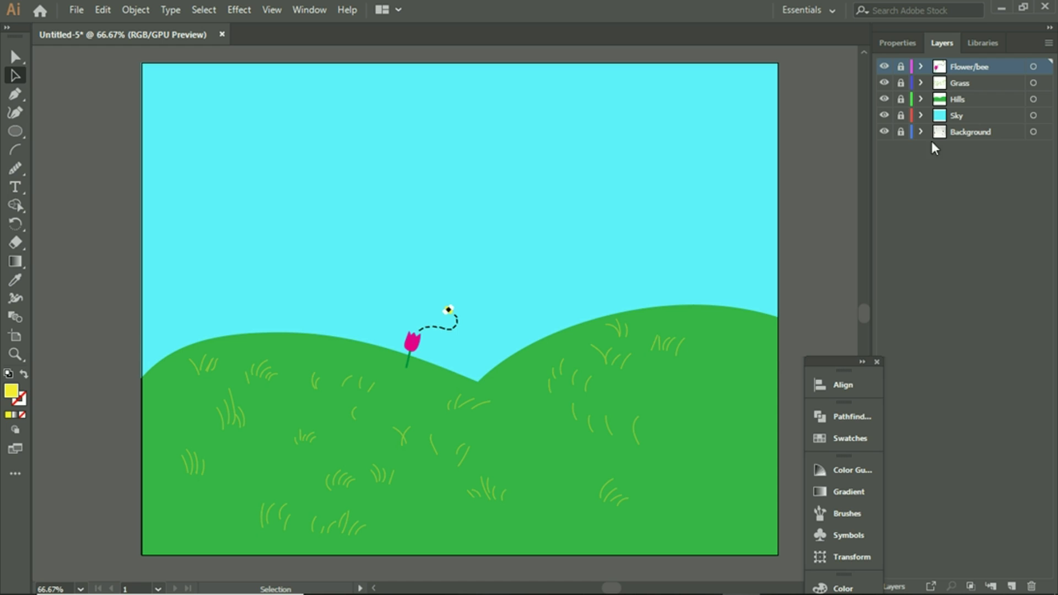
Step: Hide every layer except Background and add a new layer named Tree above the others
click(885, 67)
drag(885, 117, 882, 72)
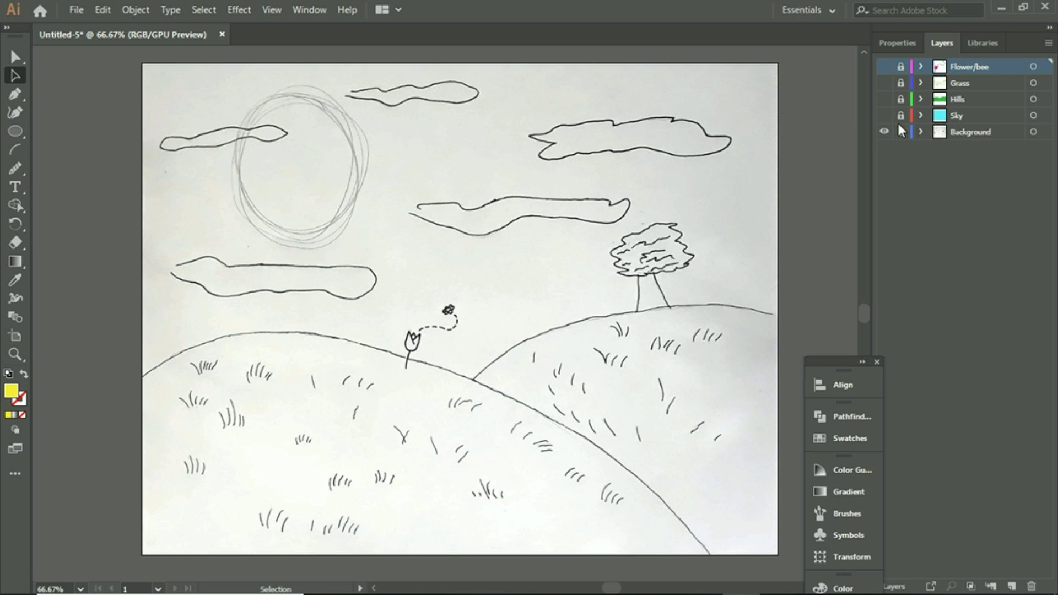
click(1012, 586)
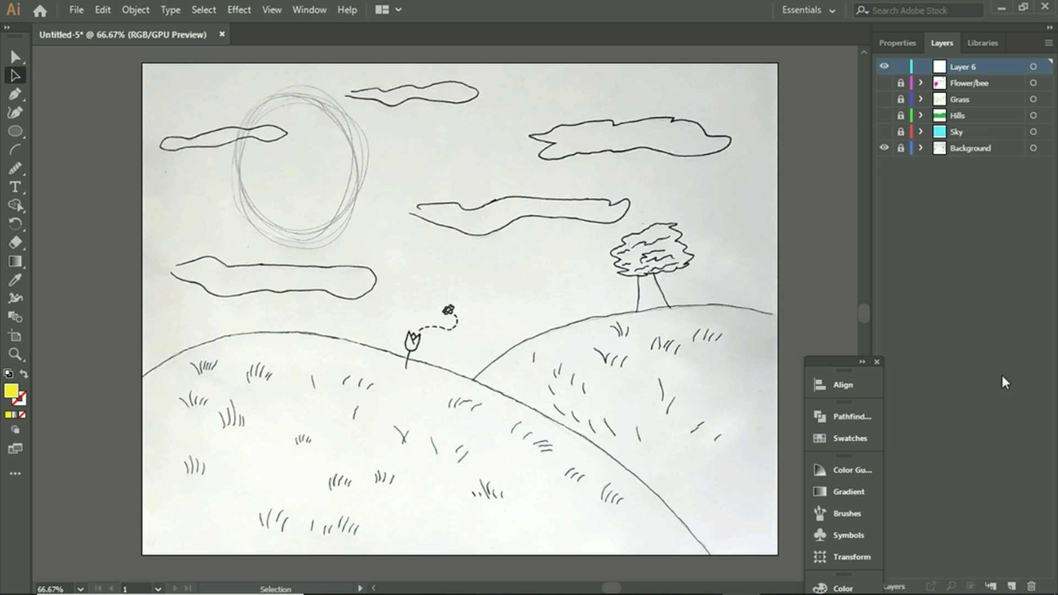
double_click(958, 64)
key(ctrl+a)
key(BackSpace)
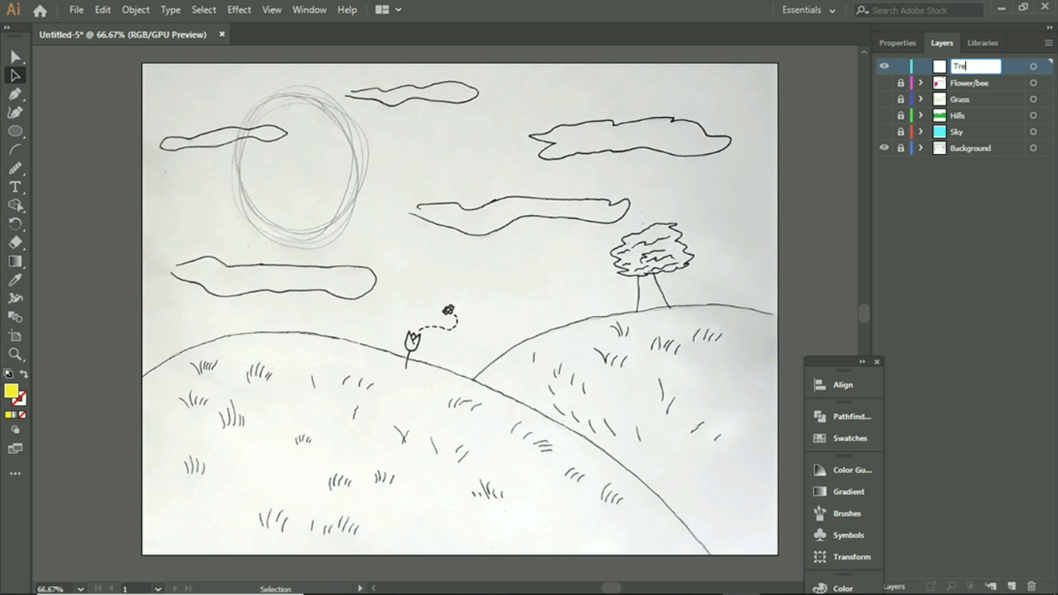
click(931, 203)
click(959, 70)
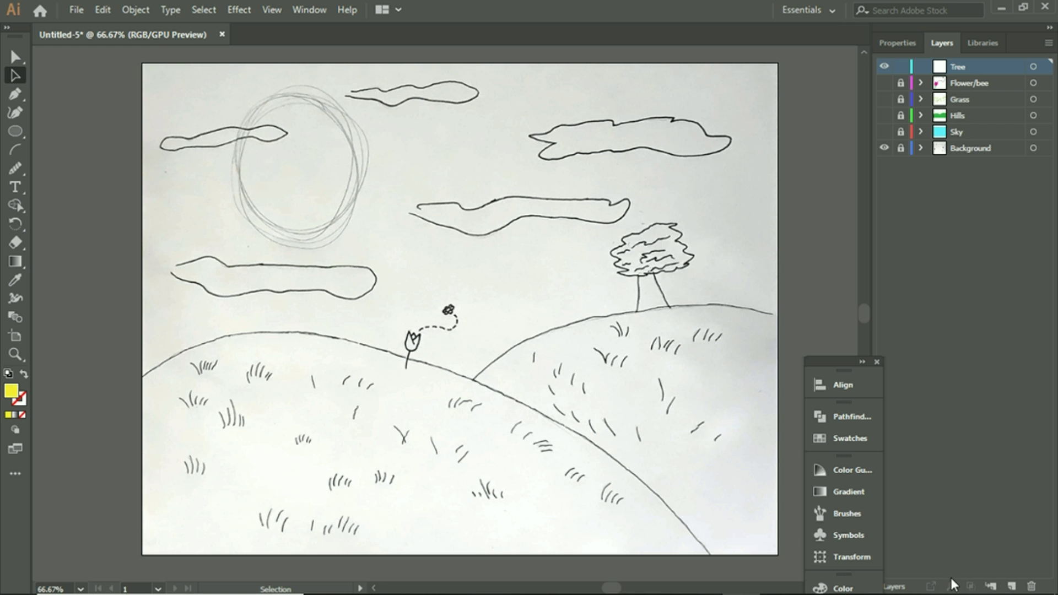
Step: Trace the tree trunk on the right hill with the Pen tool as a closed four-sided shape
key(z)
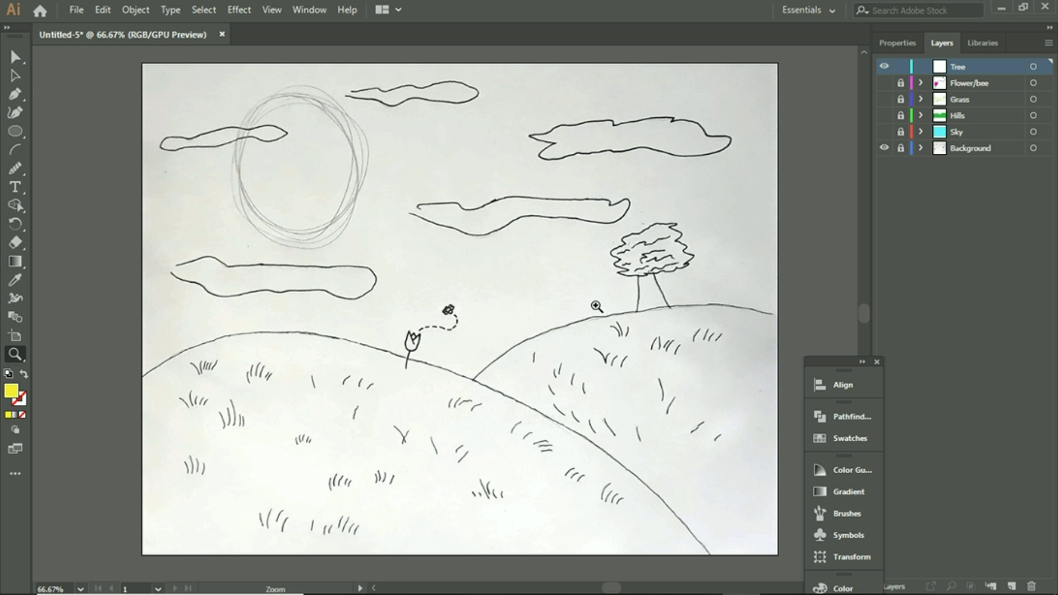
click(652, 296)
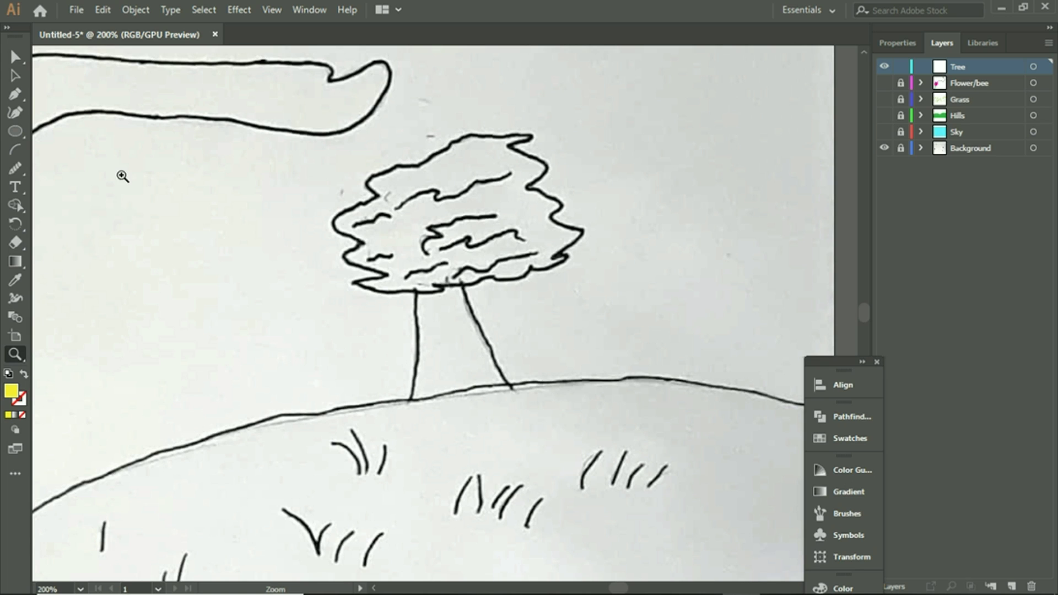
click(20, 74)
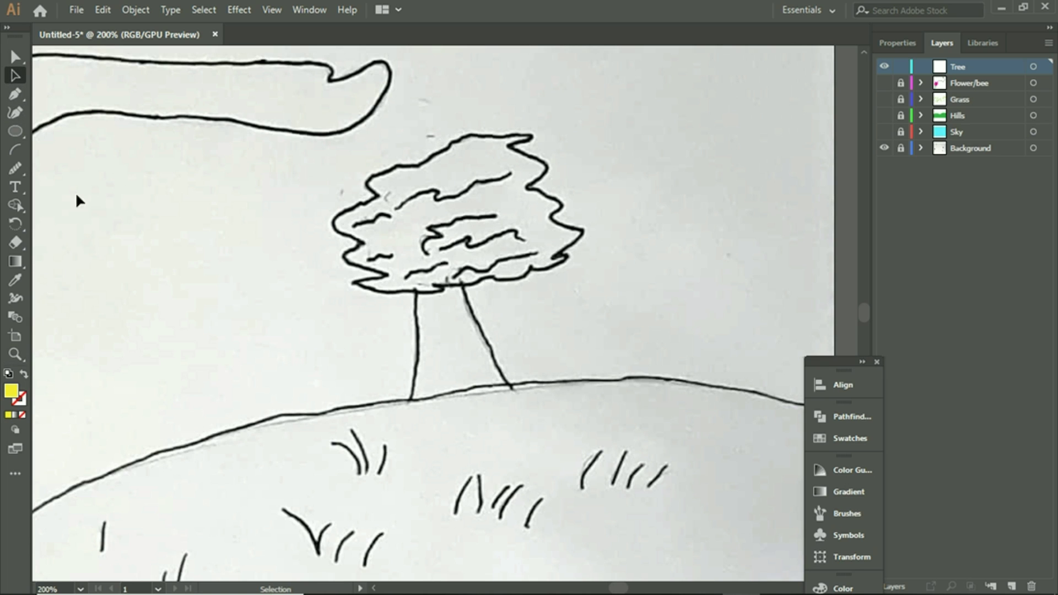
click(15, 94)
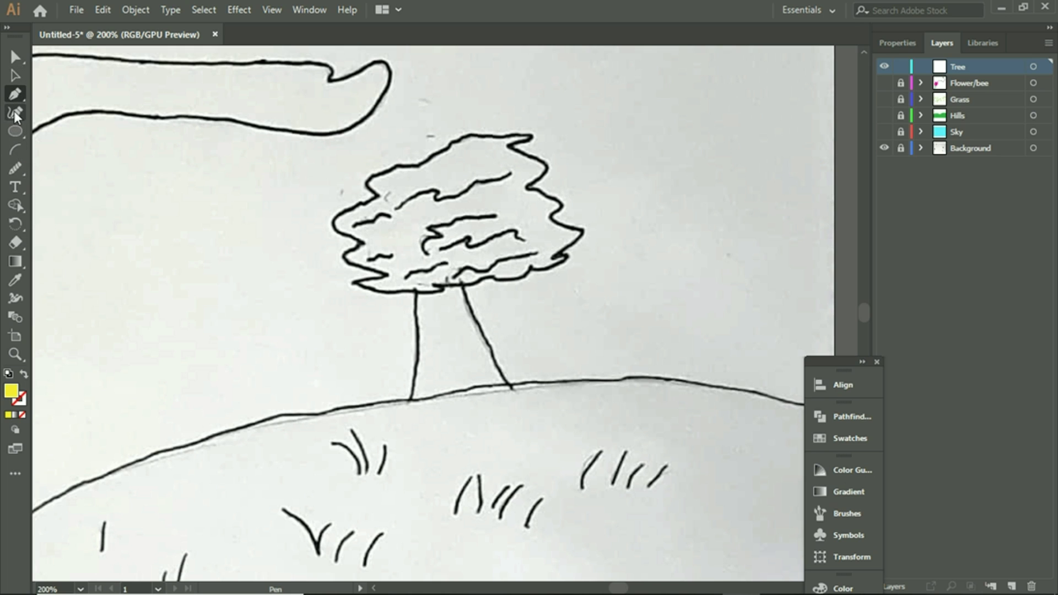
click(411, 401)
click(417, 288)
click(461, 284)
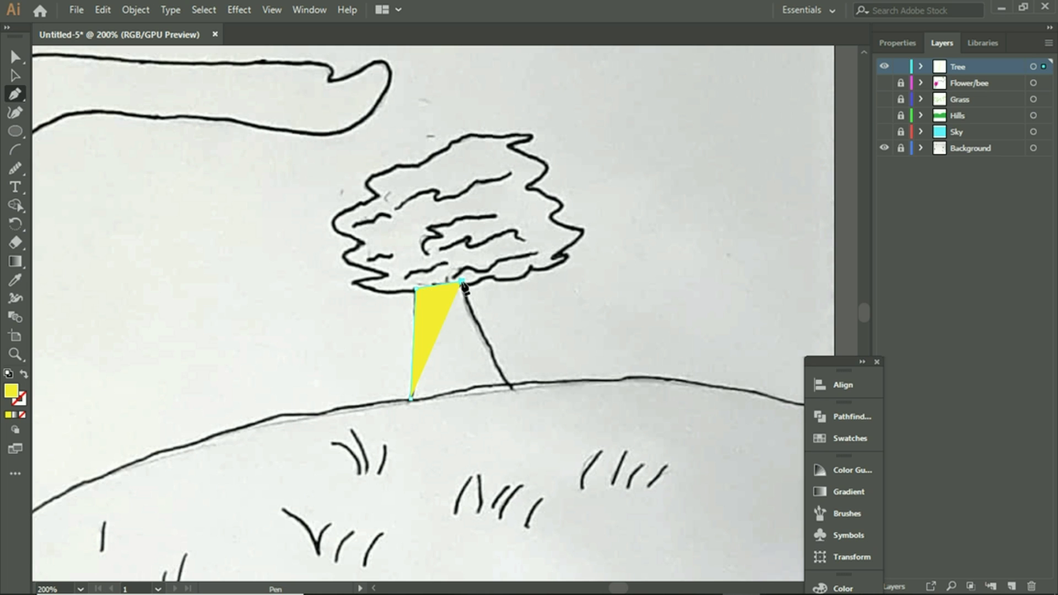
click(510, 387)
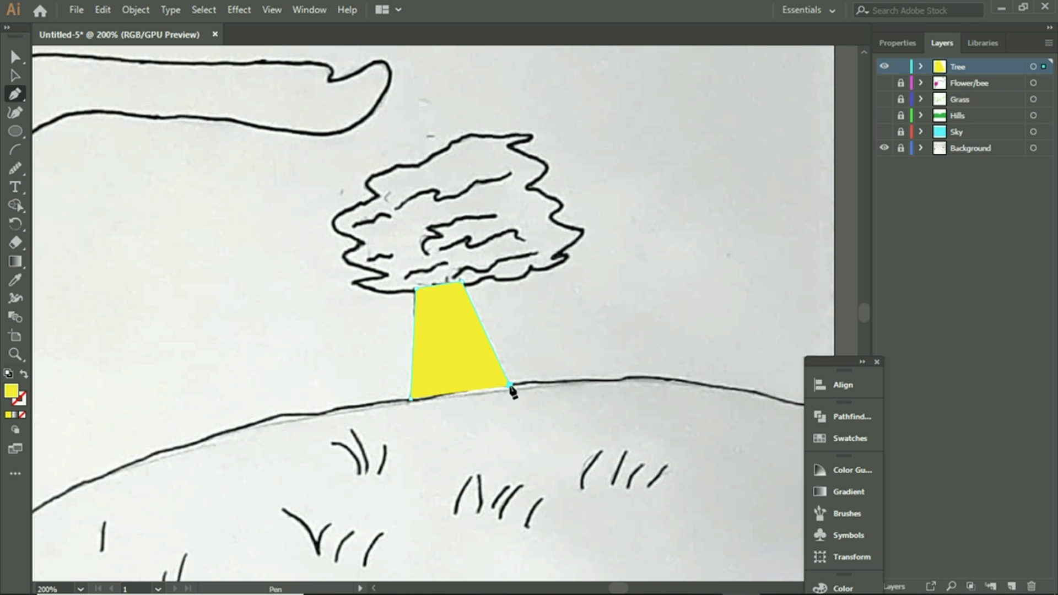
click(412, 402)
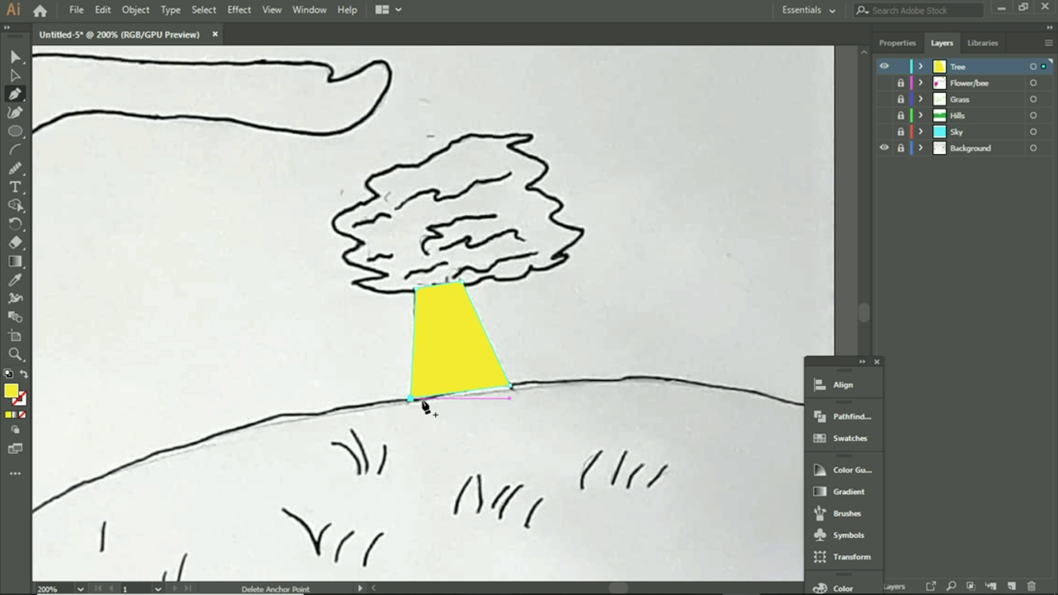
Step: Fill the tree trunk shape with the brown swatch C=40 M=70 Y=100 K=50 and deselect it
click(12, 77)
click(238, 224)
drag(270, 251, 689, 427)
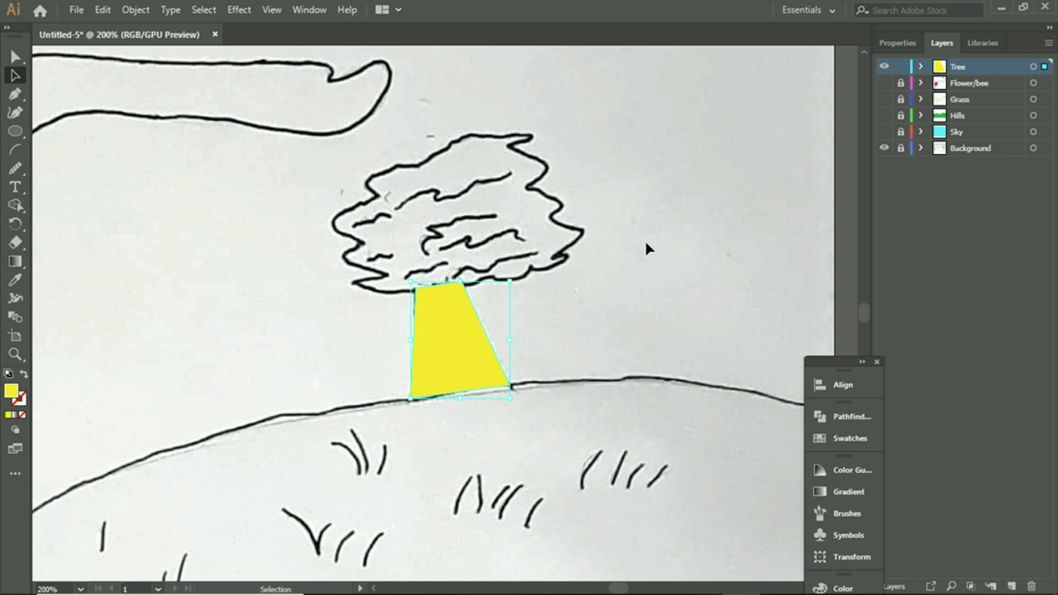
click(896, 45)
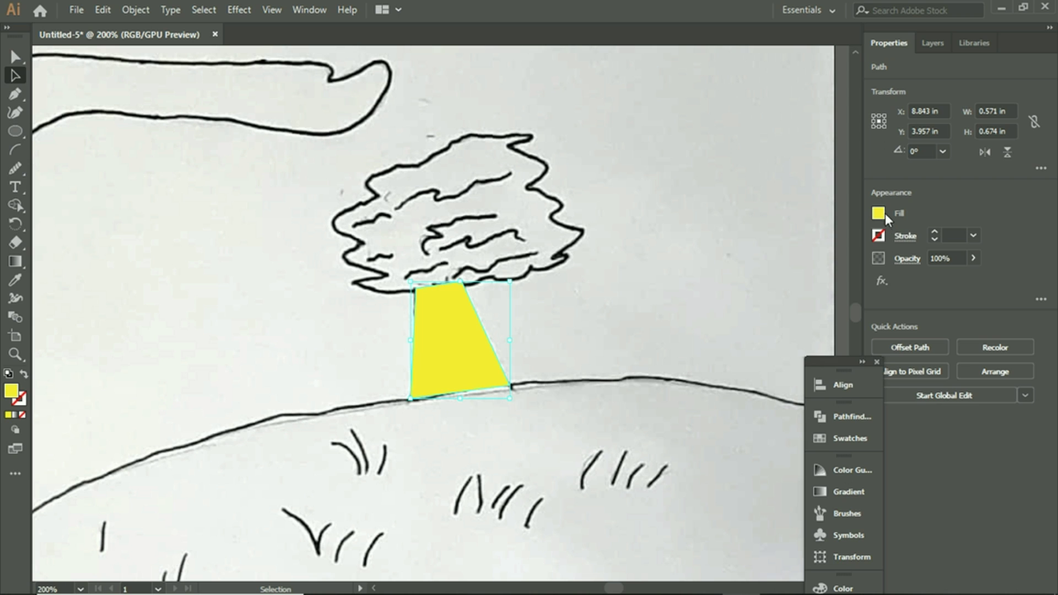
click(880, 213)
click(829, 290)
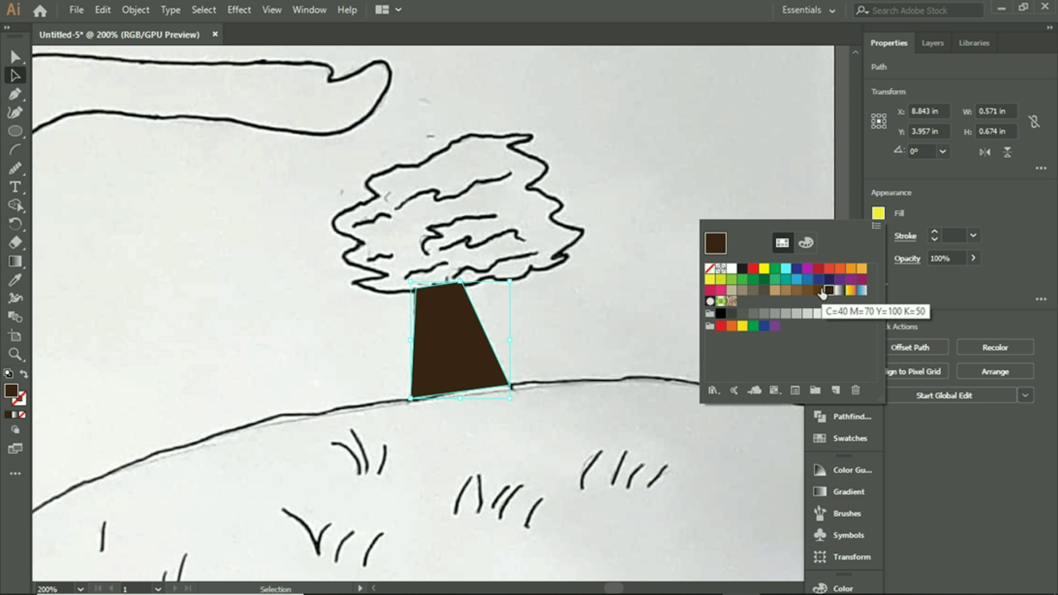
click(819, 290)
click(584, 226)
click(595, 264)
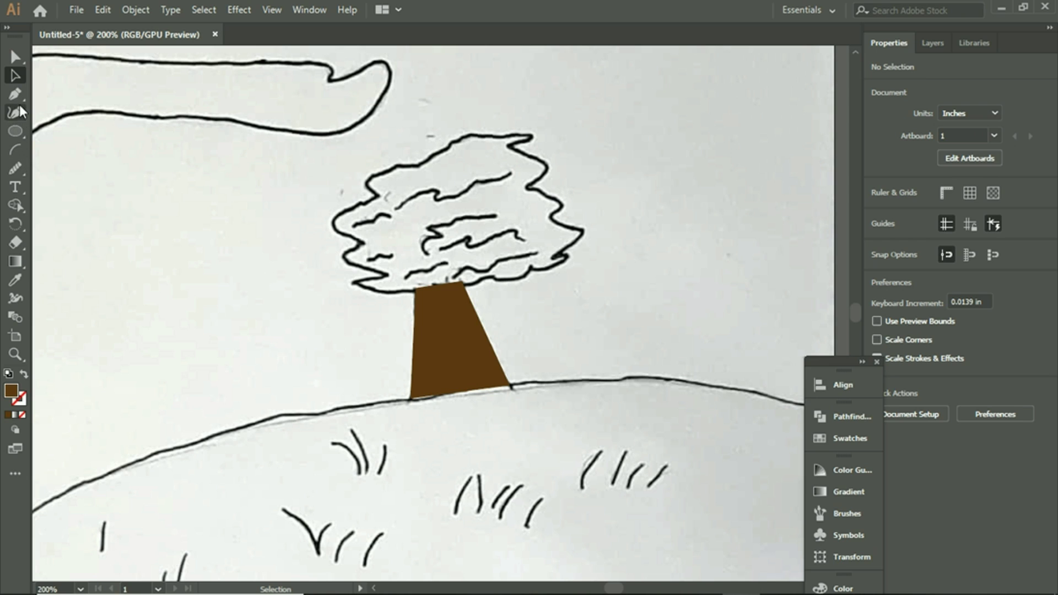
Step: Rename the Tree layer as Stump
click(425, 309)
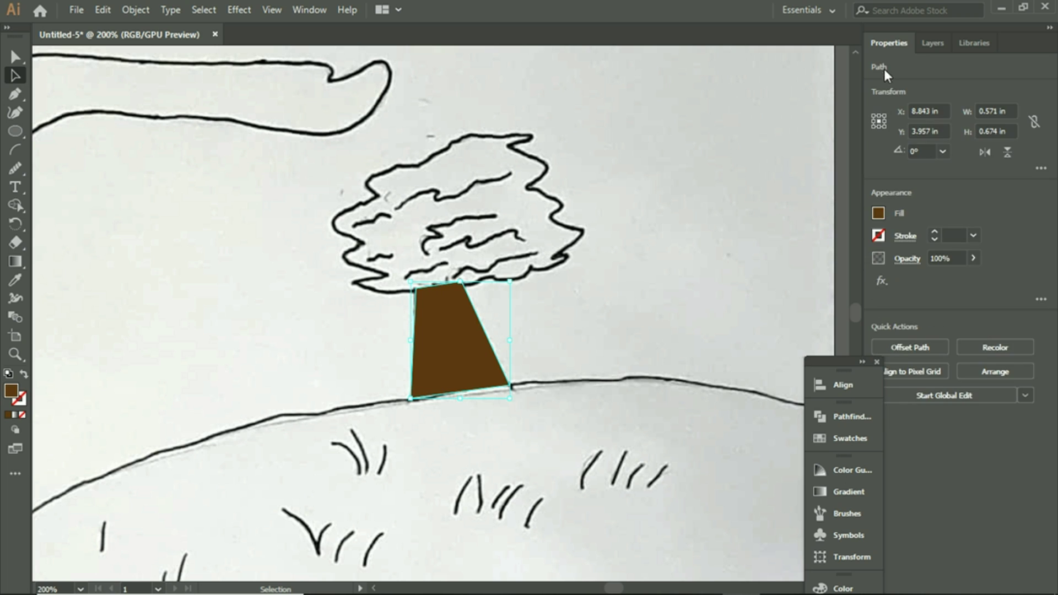
click(936, 43)
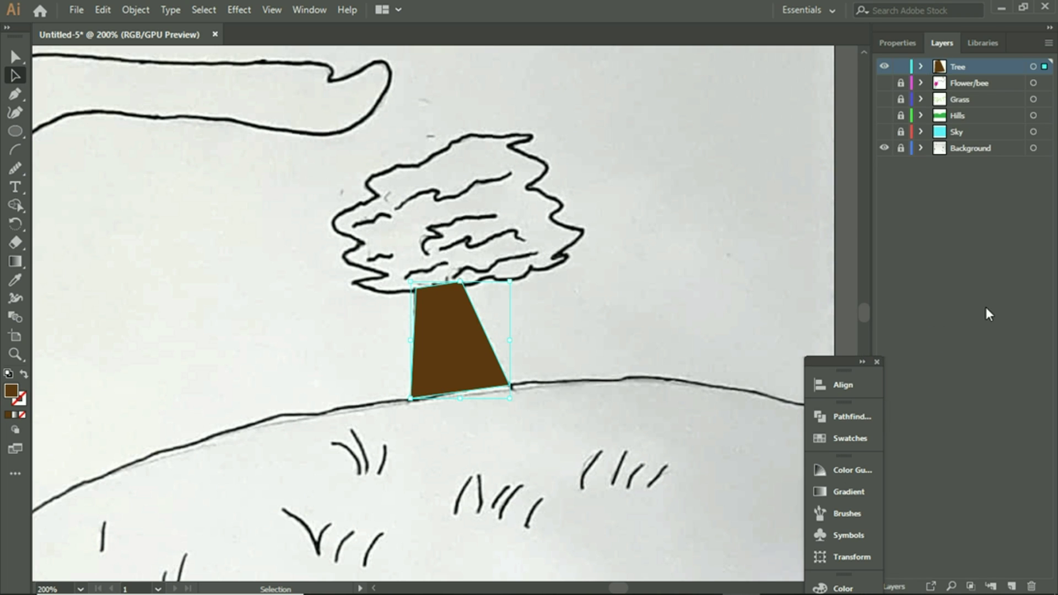
double_click(962, 66)
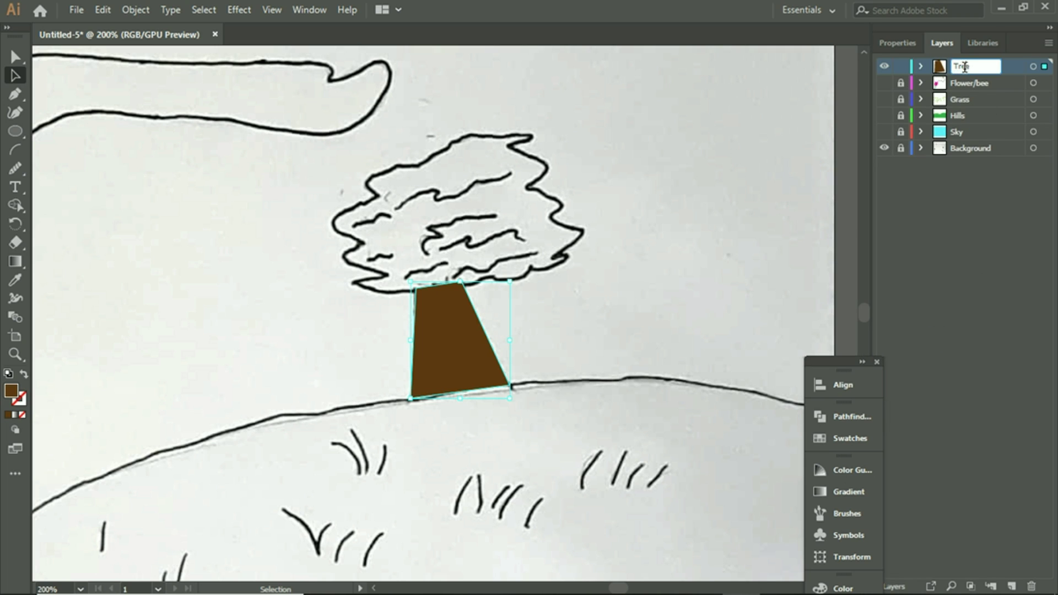
text(Stump)
click(943, 266)
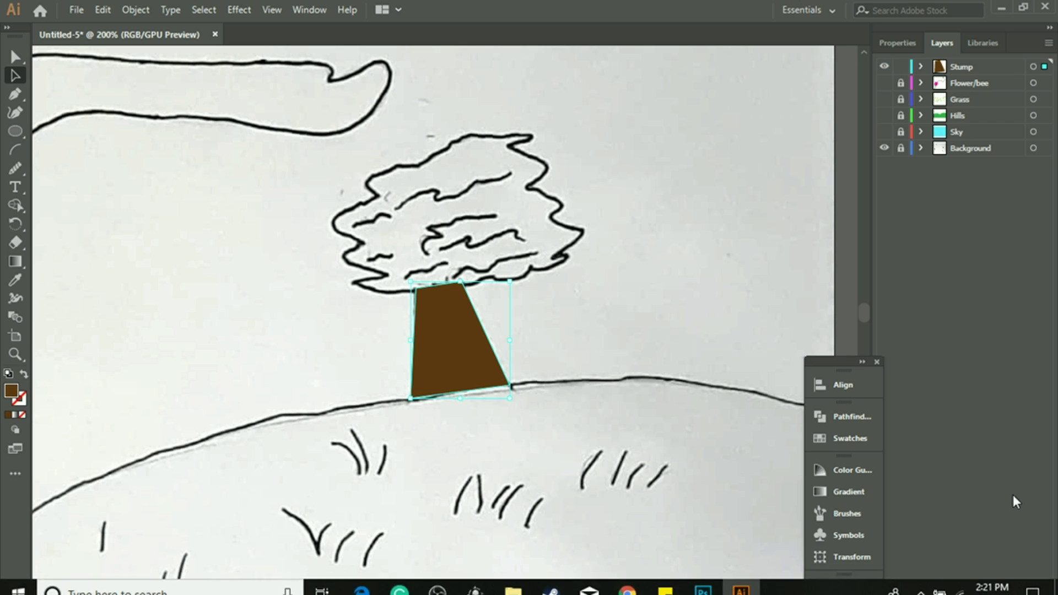
Step: Add a new layer named Leafs above the Stump layer and clear the trunk selection
click(1010, 586)
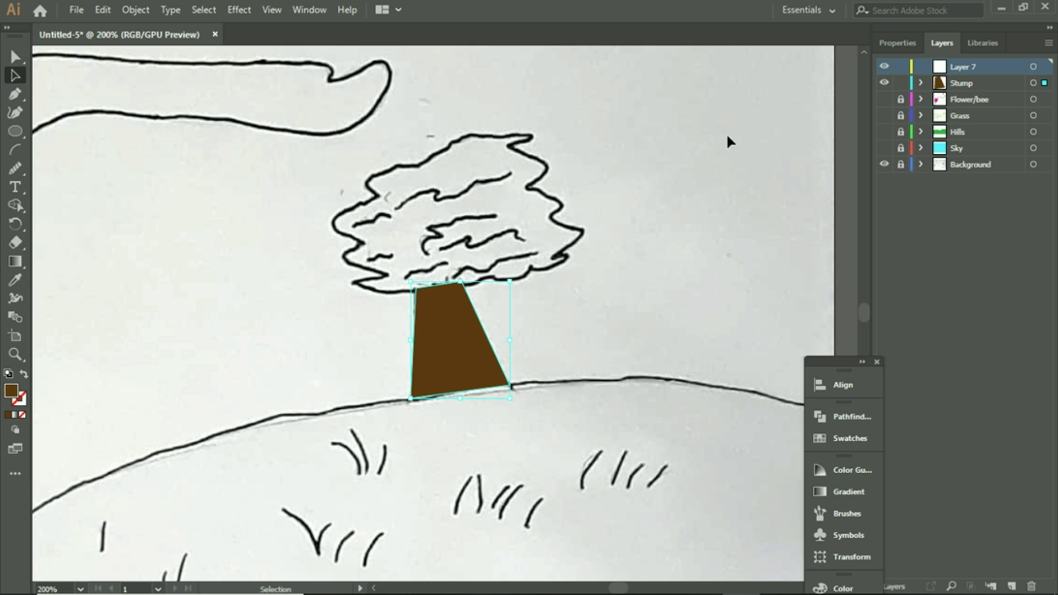
double_click(957, 71)
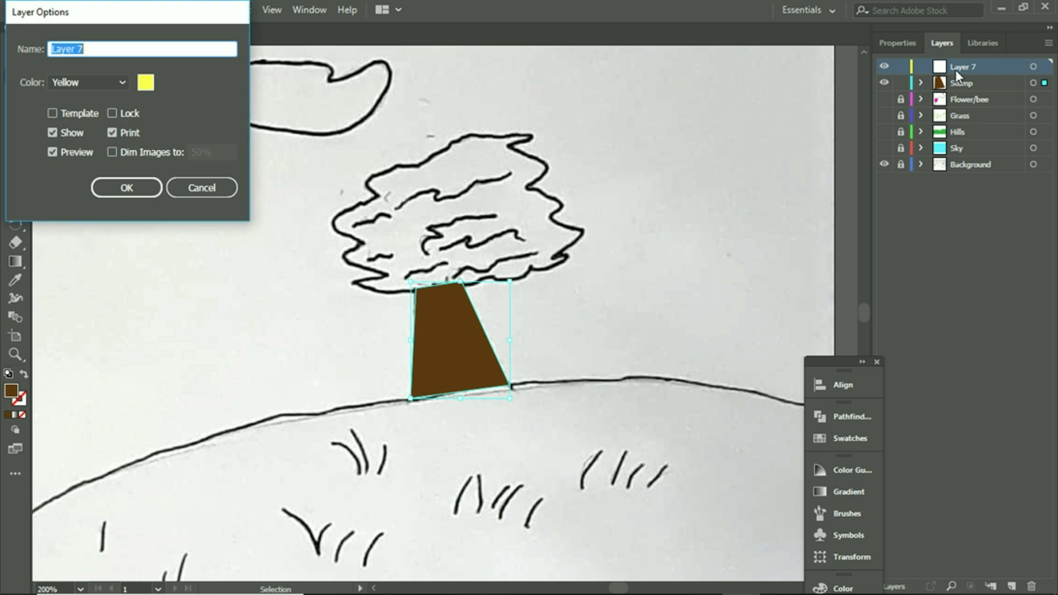
click(190, 187)
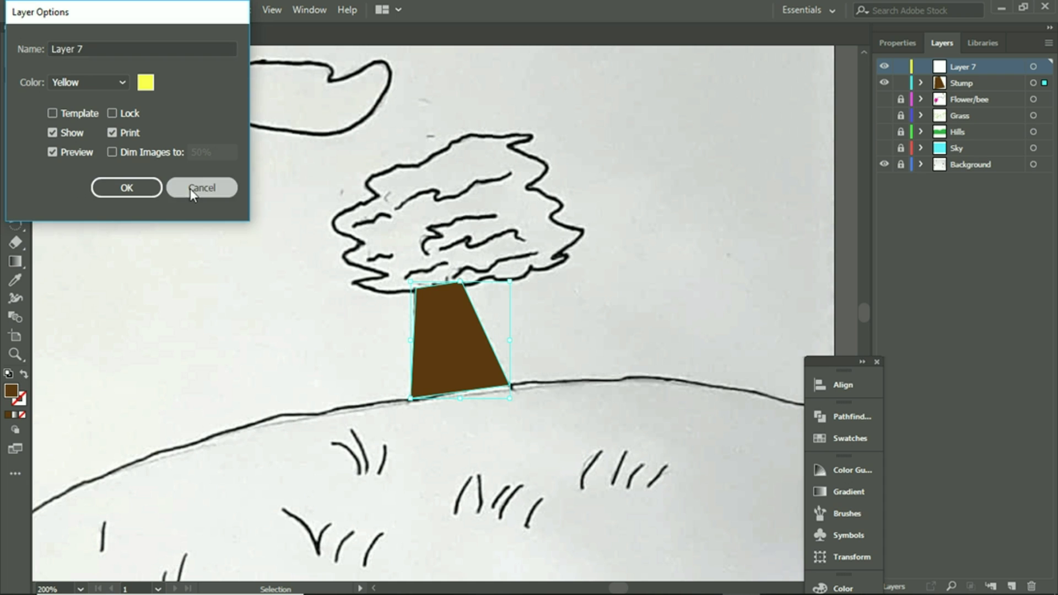
double_click(962, 68)
key(BackSpace)
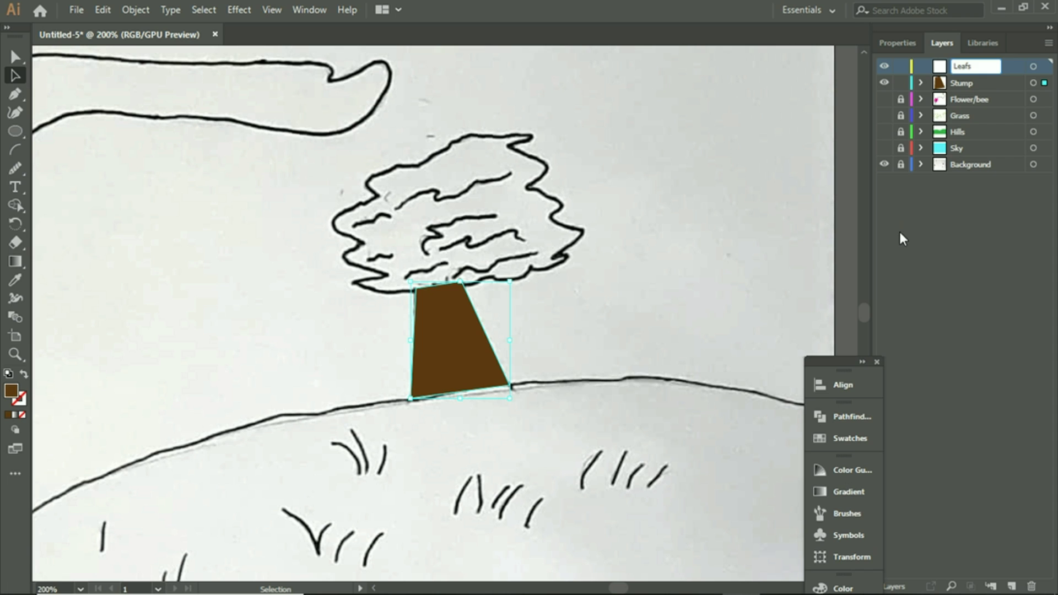
key(Return)
click(218, 157)
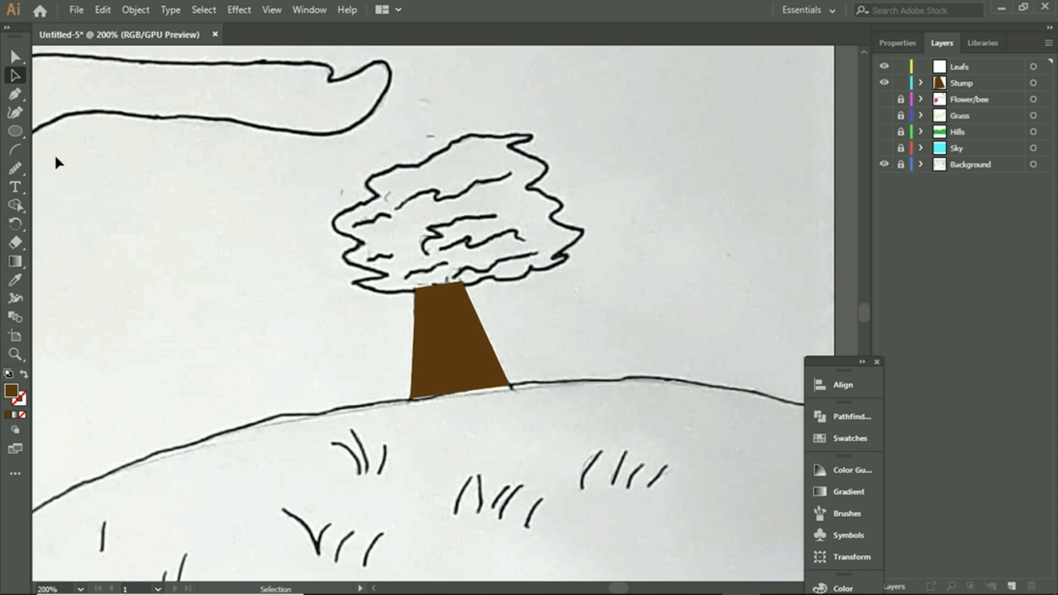
Step: Lock the Stump layer and start the foliage outline with the Pen tool at the top of the trunk
click(15, 97)
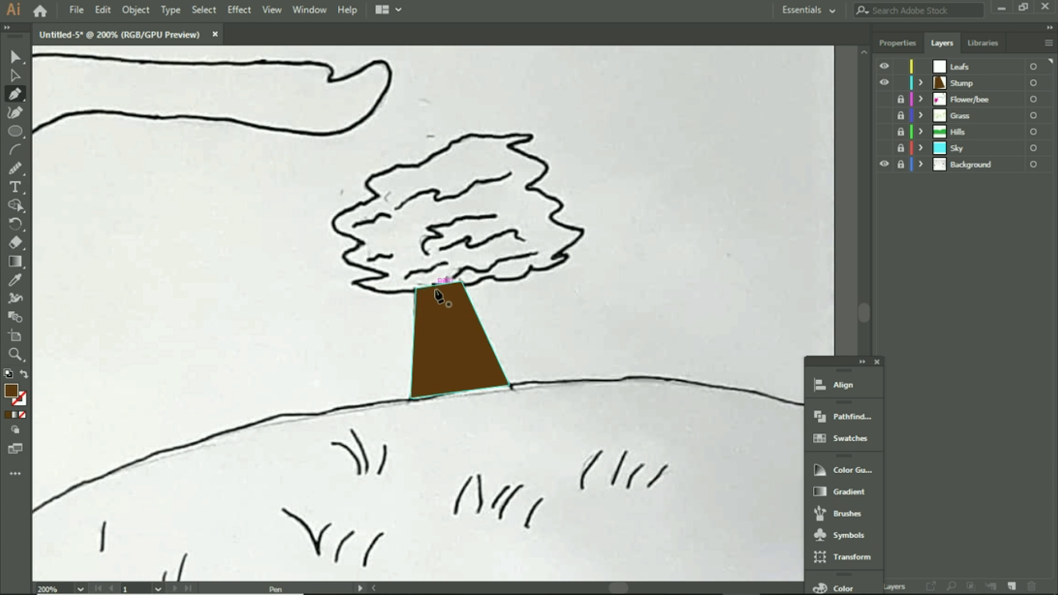
click(902, 83)
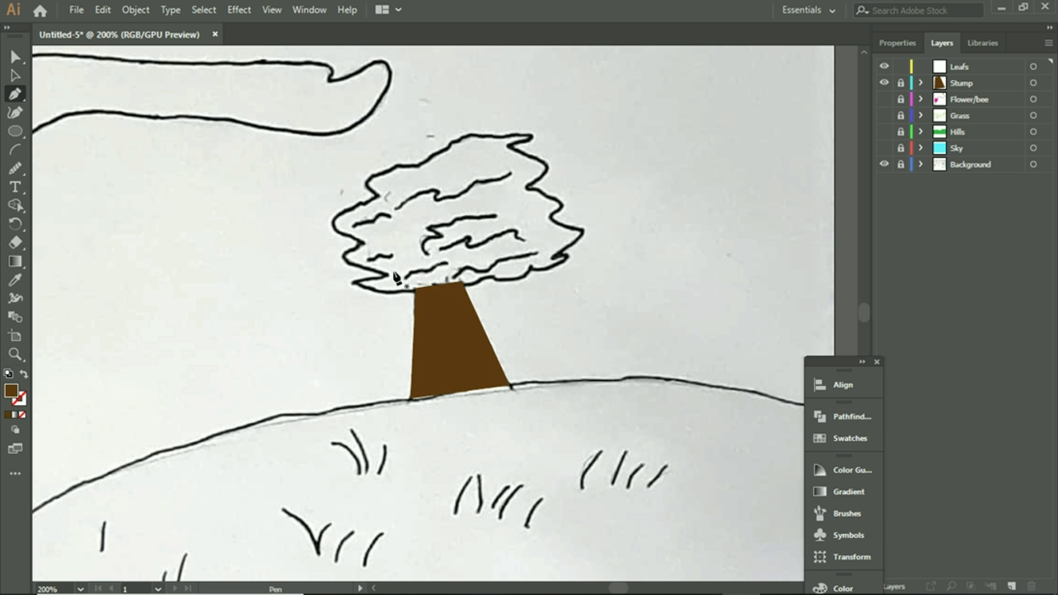
click(441, 288)
click(391, 292)
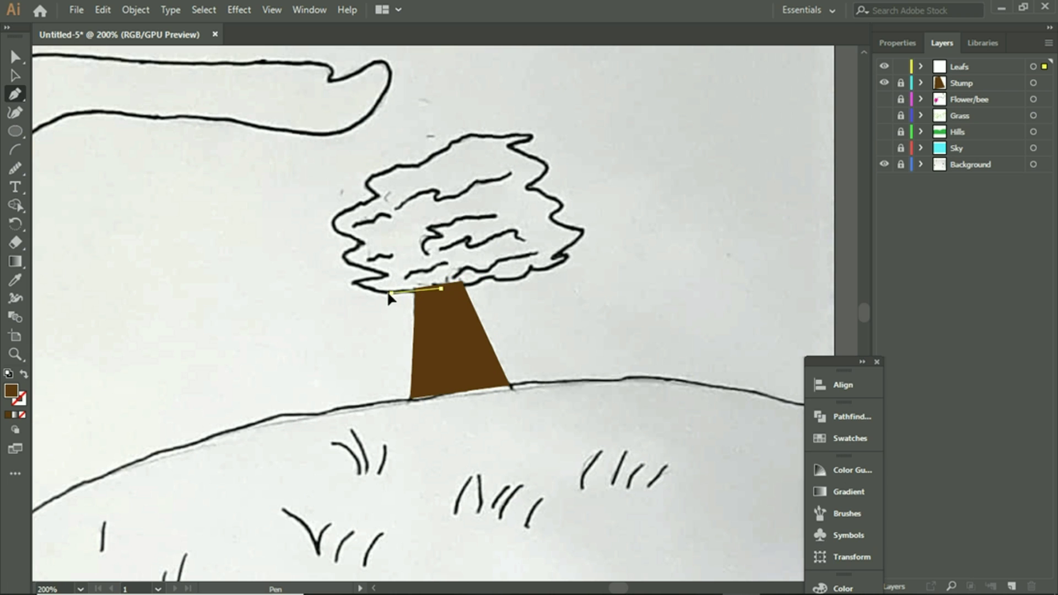
Step: Set the foliage path to no fill and a black 1 pt stroke
click(897, 43)
click(876, 214)
click(710, 272)
click(879, 236)
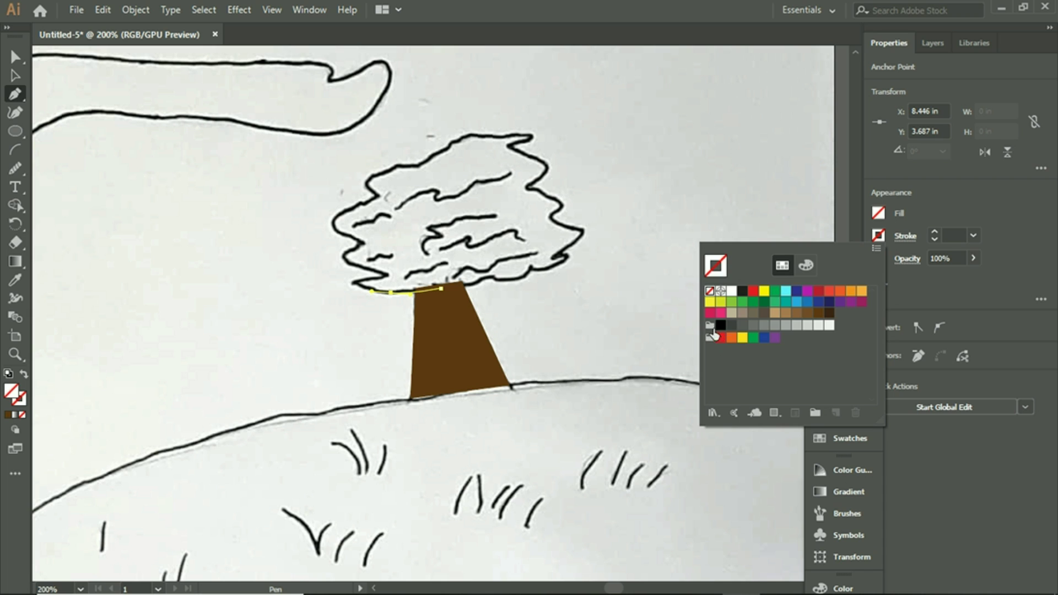
click(716, 265)
Step: Trace the jagged foliage outline around the tree crown into a closed path, adjusting its lower anchor points above the trunk to match the sketch
mouse_move(354, 282)
mouse_down()
mouse_move(338, 293)
mouse_move(380, 281)
mouse_move(349, 266)
mouse_move(359, 246)
mouse_move(334, 222)
mouse_move(374, 206)
mouse_move(389, 184)
mouse_move(369, 182)
mouse_move(385, 174)
mouse_up()
drag(399, 165, 521, 138)
drag(534, 134, 550, 220)
ctrl+click(499, 149)
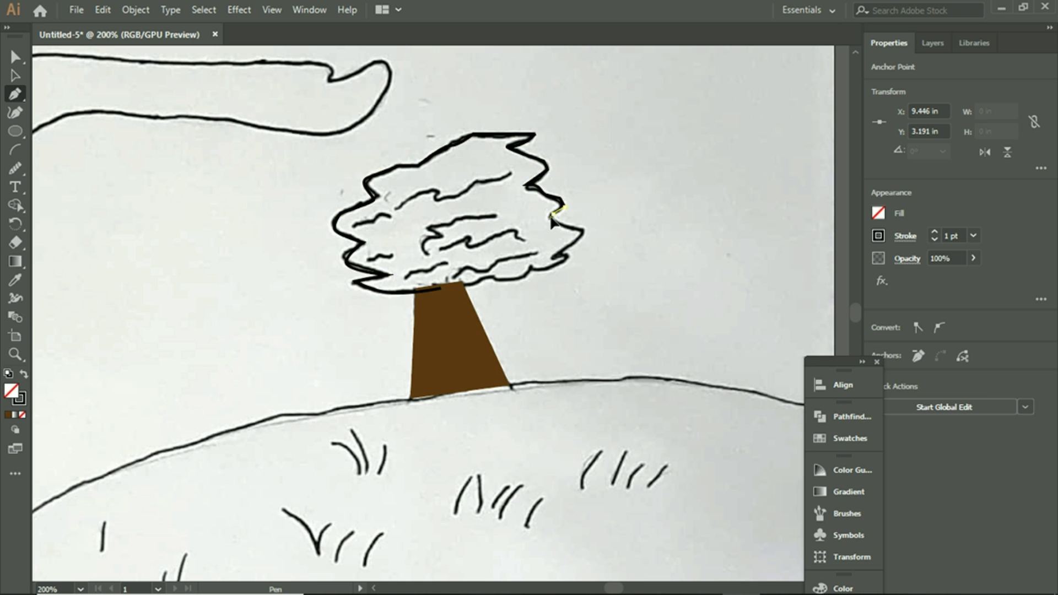
drag(571, 227, 539, 277)
drag(533, 270, 445, 288)
click(507, 276)
click(490, 275)
click(476, 275)
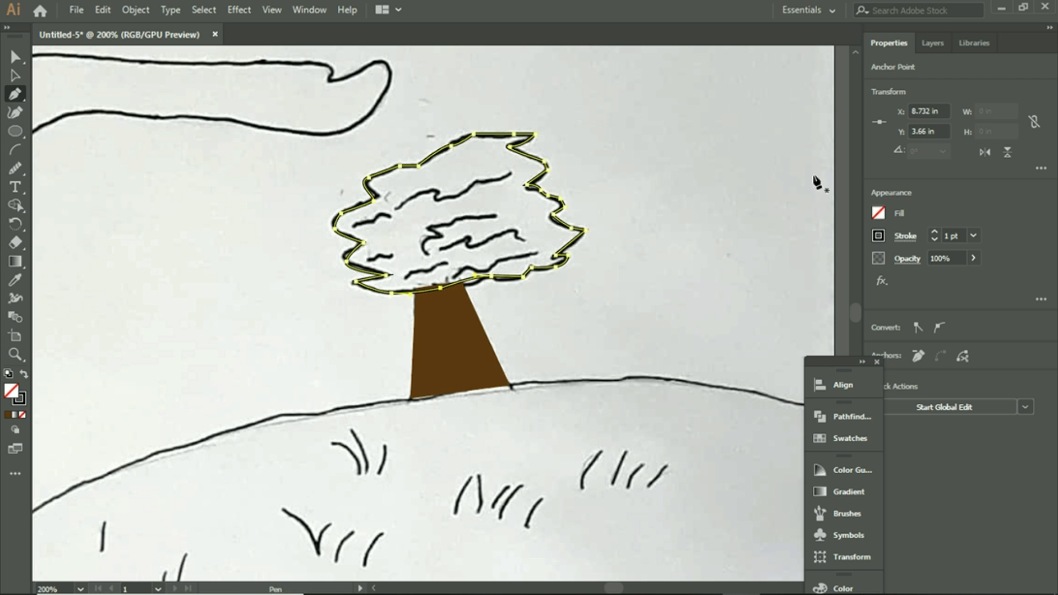
ctrl+click(515, 274)
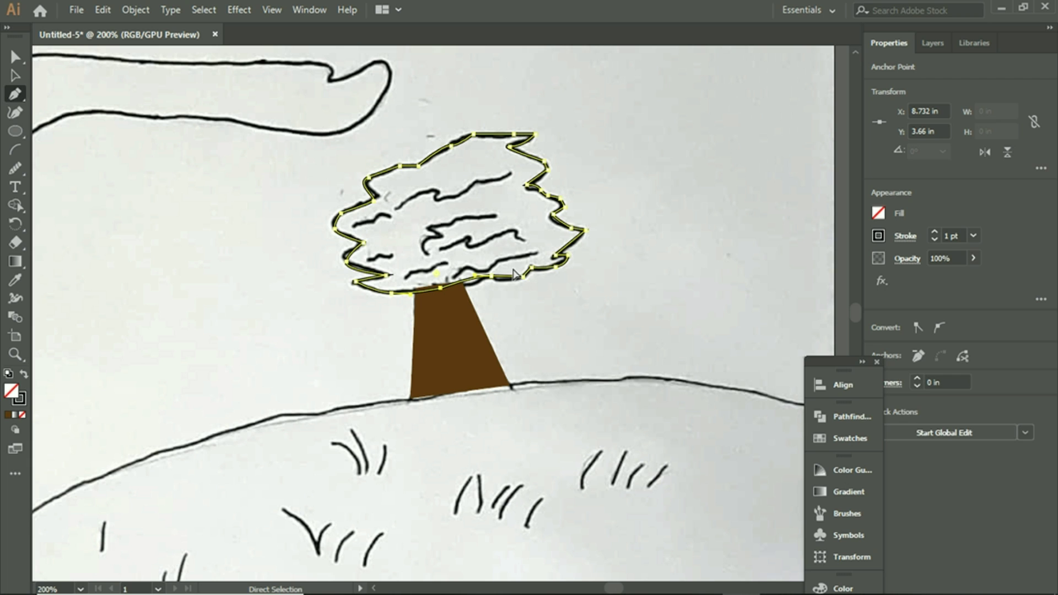
drag(474, 283, 439, 288)
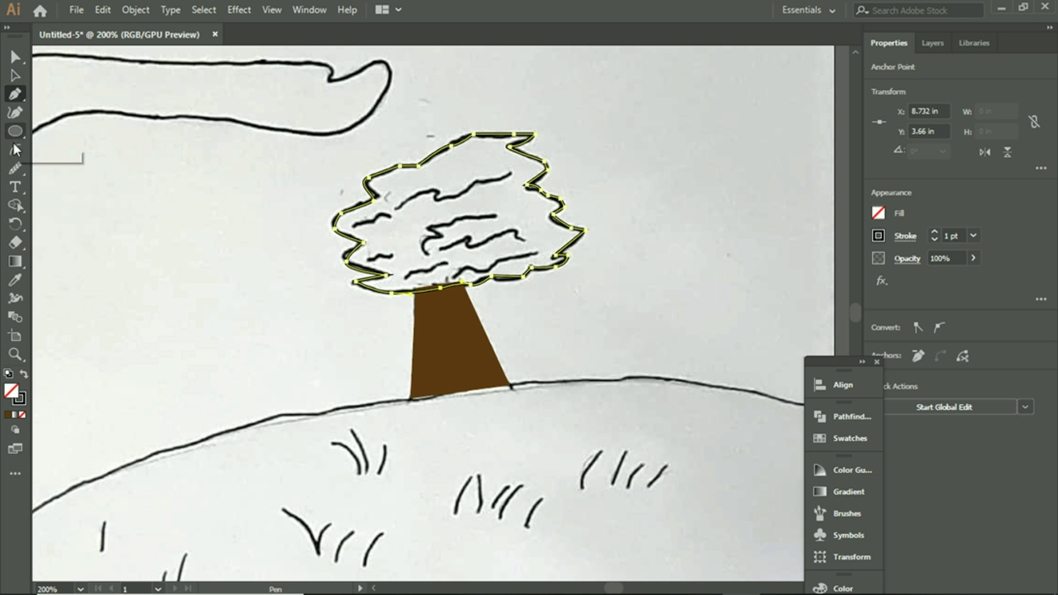
Step: Smooth the foliage outline along its upper and side edges with the Smooth tool, and clear the selection
click(15, 167)
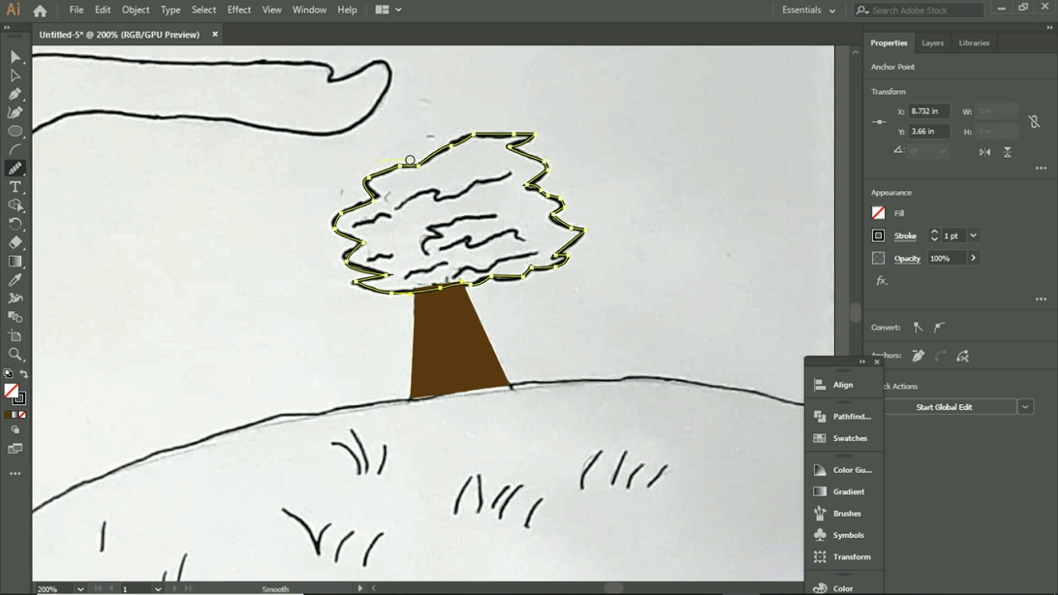
drag(411, 160, 414, 161)
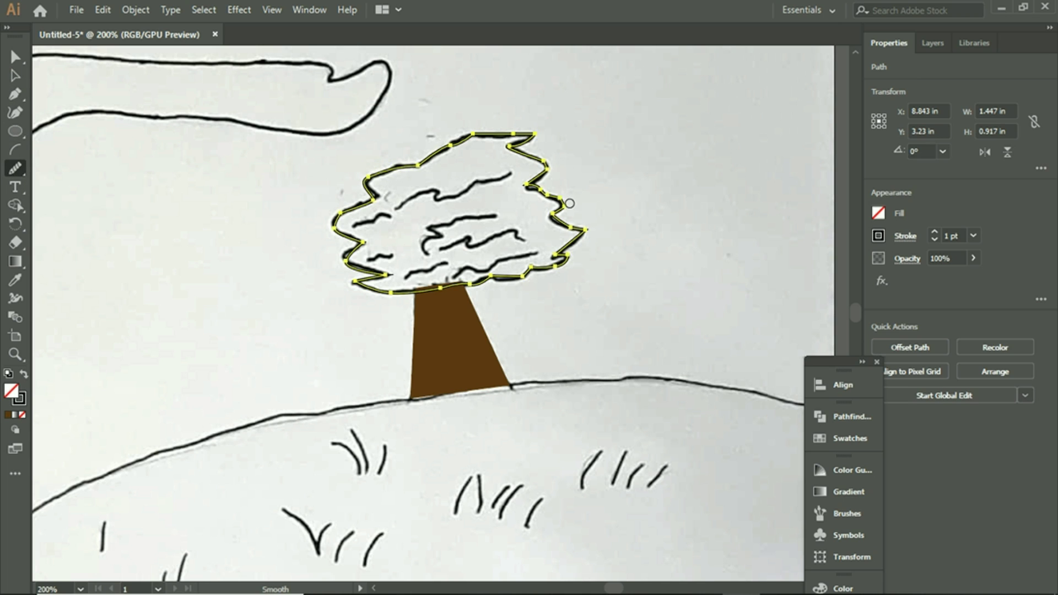
drag(559, 188, 570, 196)
drag(466, 129, 479, 132)
click(20, 72)
click(704, 274)
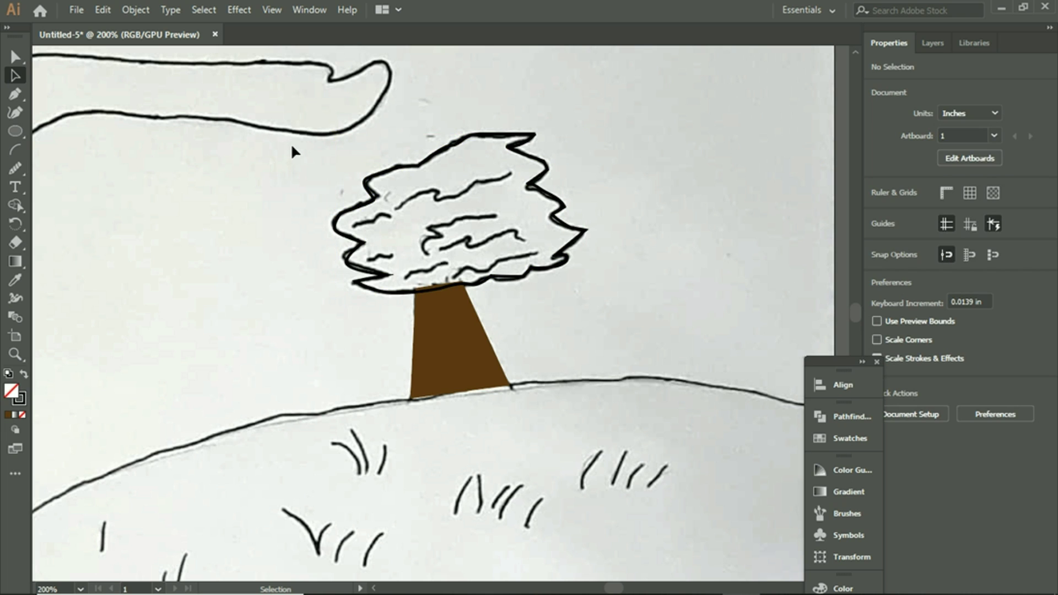
Step: Fill the foliage shape with the same medium green as the hills and deselect it
click(419, 163)
click(877, 212)
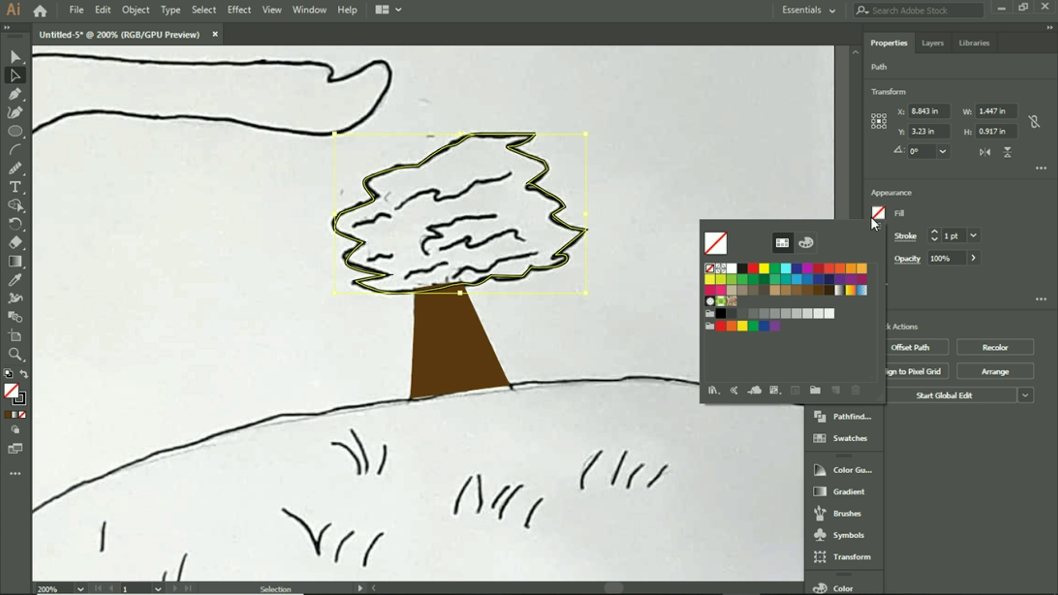
click(743, 281)
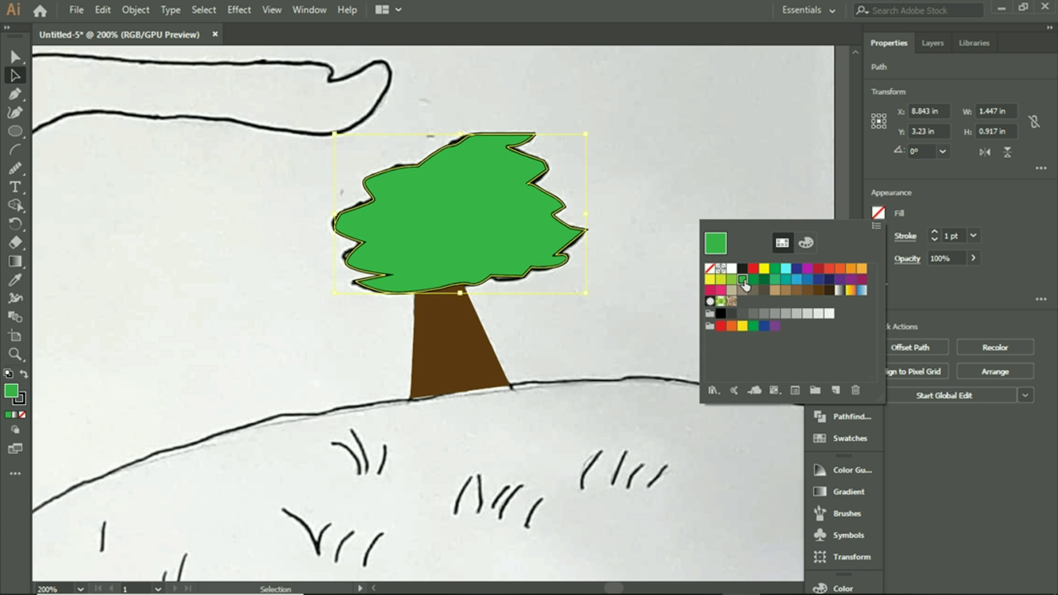
click(664, 185)
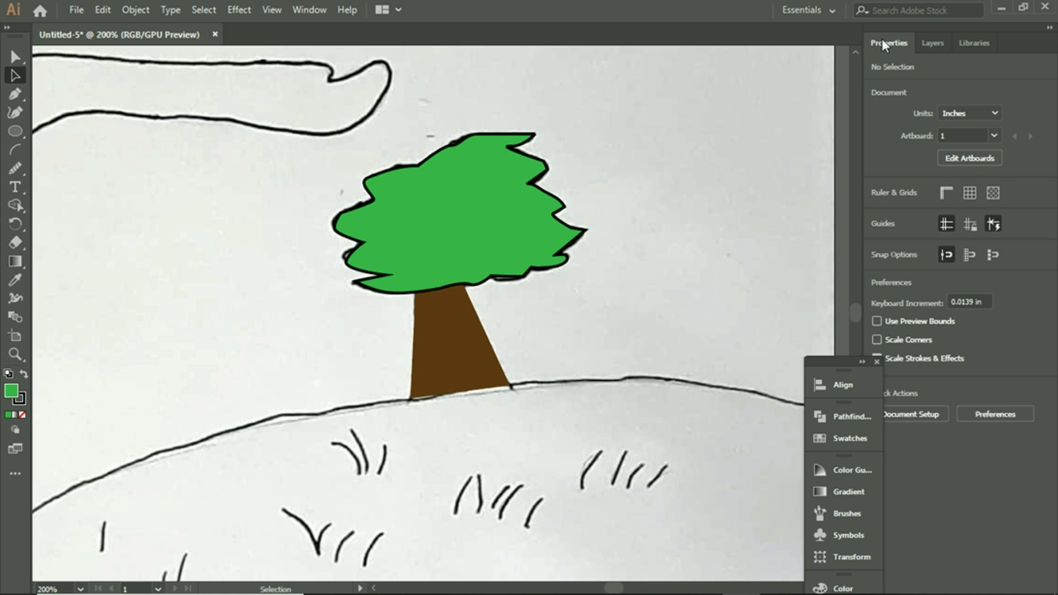
Step: Show the Sky, Hills and Grass layers to compare the foliage colour with the rest of the landscape
click(933, 43)
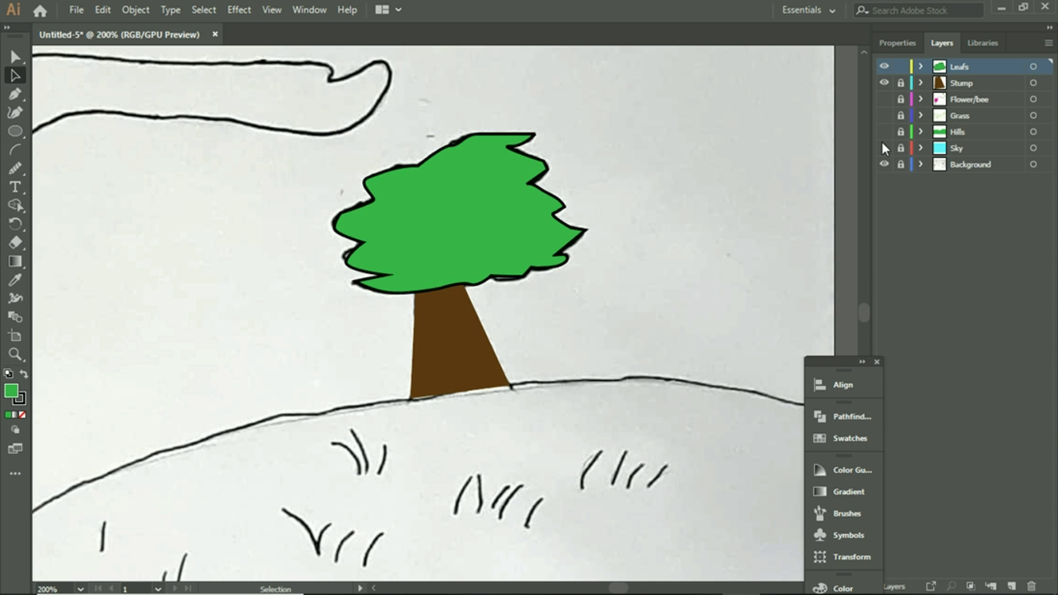
click(884, 144)
click(884, 133)
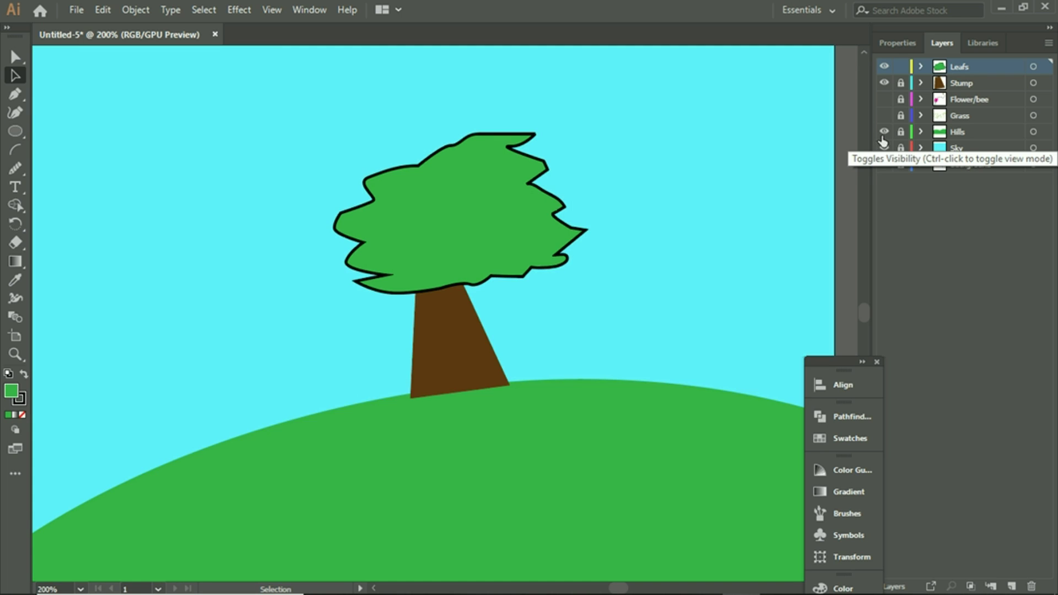
click(885, 147)
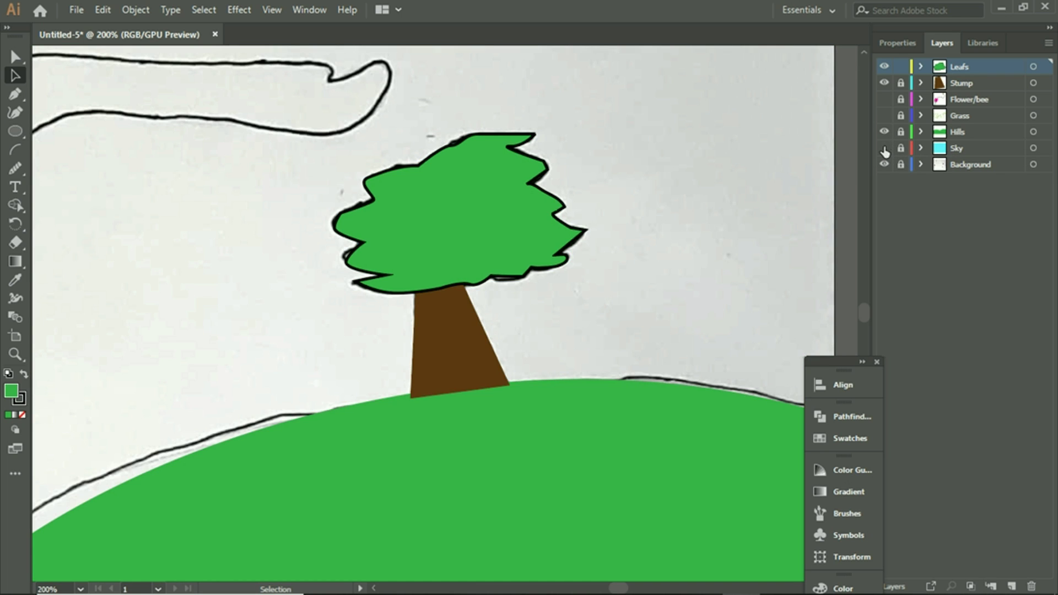
click(885, 148)
click(885, 117)
click(885, 116)
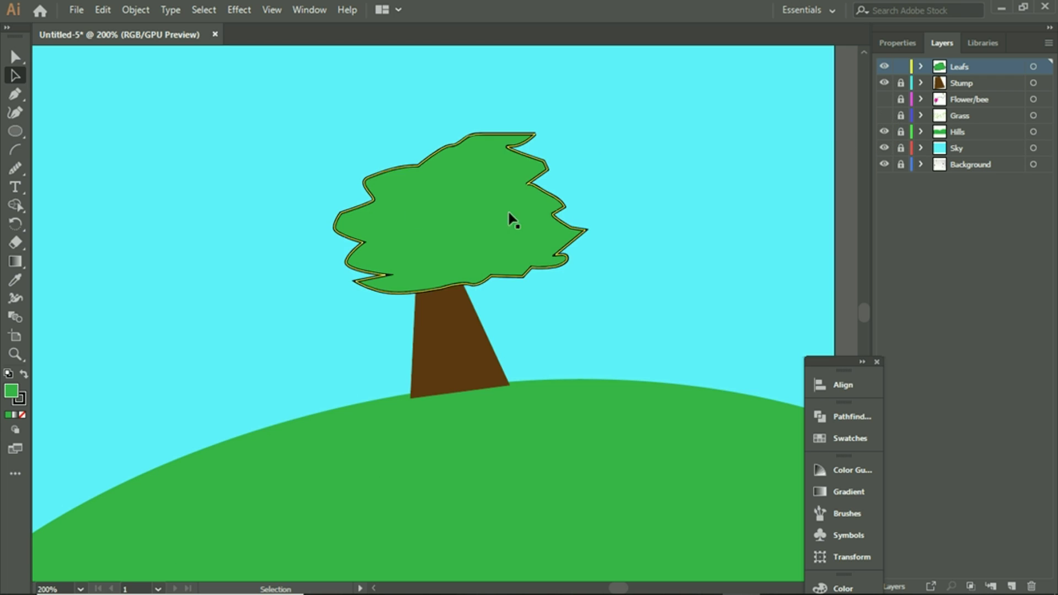
click(884, 117)
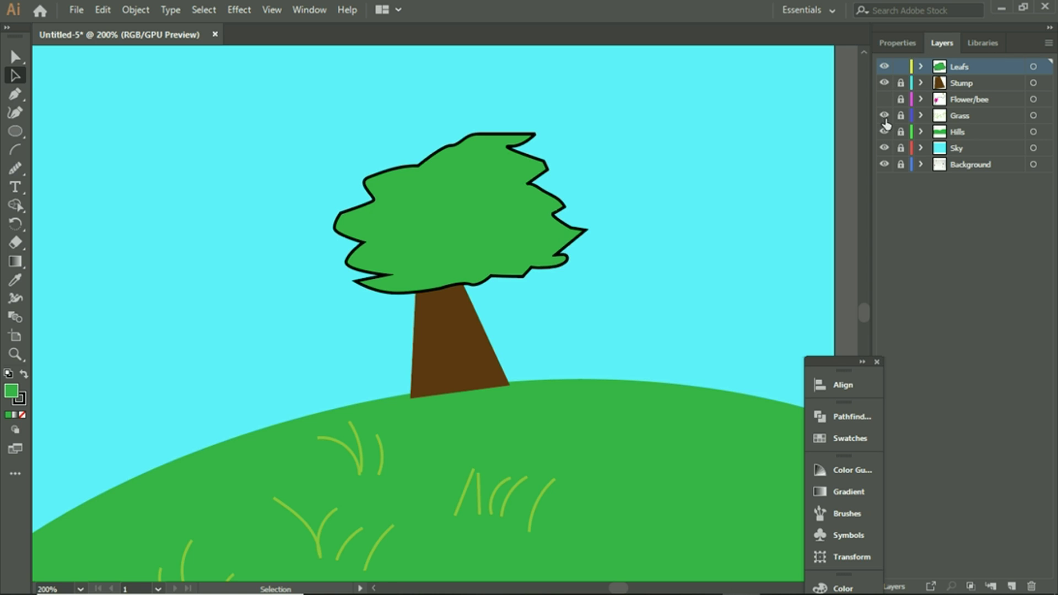
Step: Change the foliage shape's fill to the dark green swatch
click(898, 53)
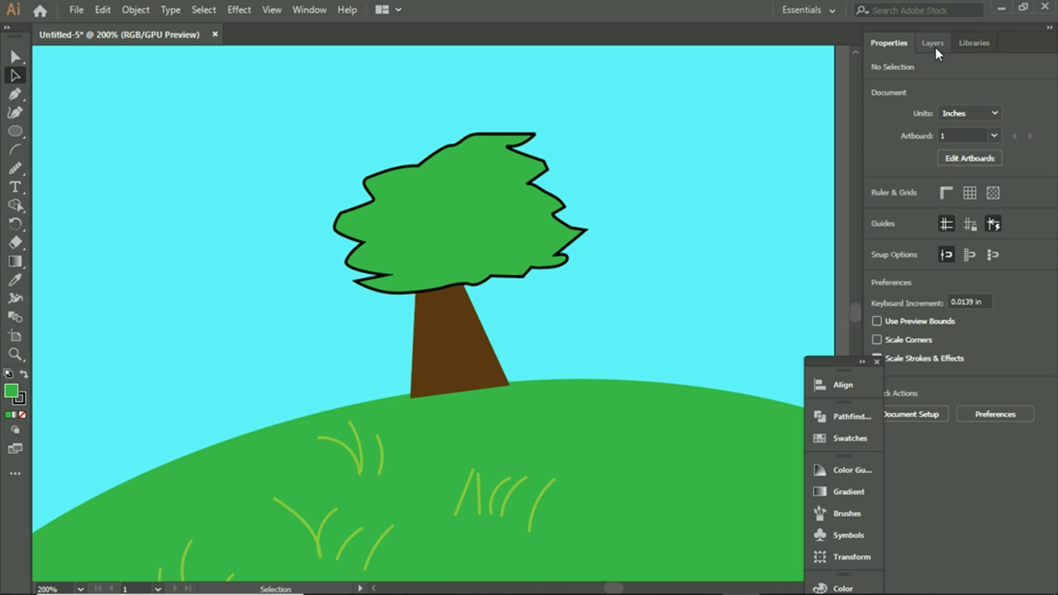
click(934, 44)
click(899, 44)
click(492, 194)
click(878, 214)
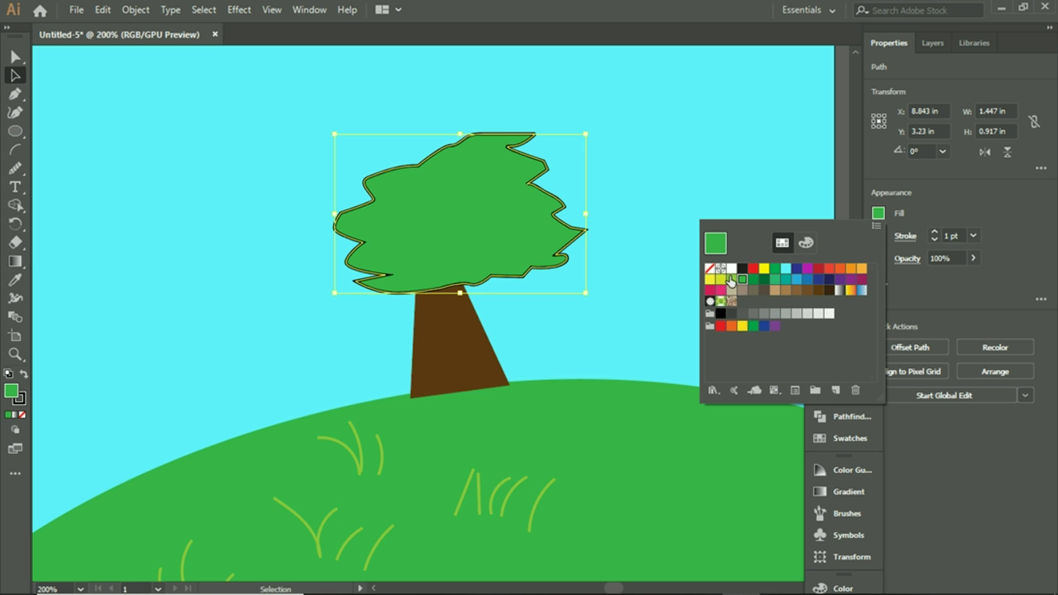
click(775, 269)
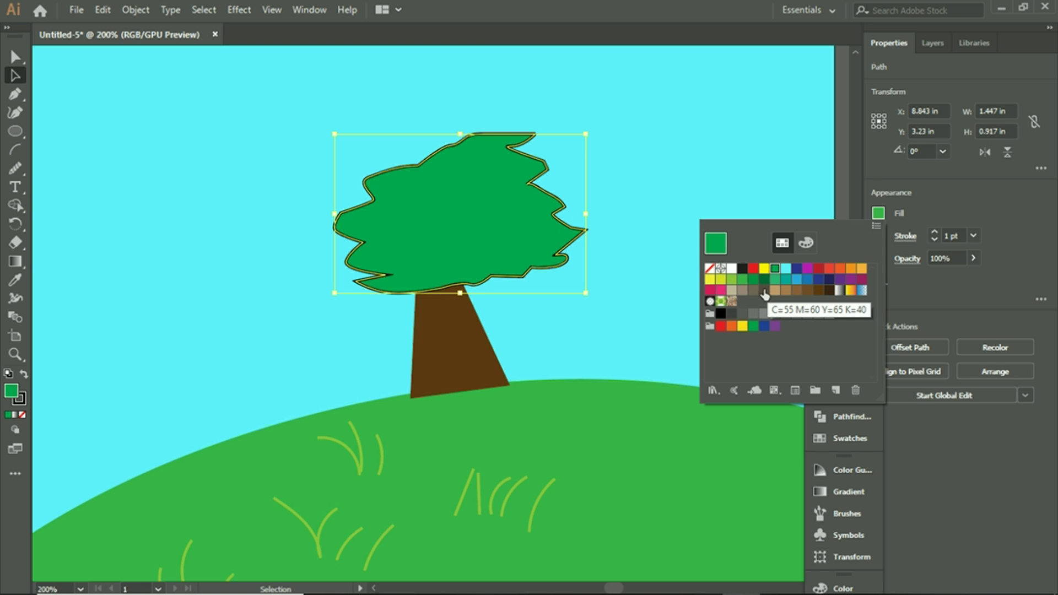
click(764, 279)
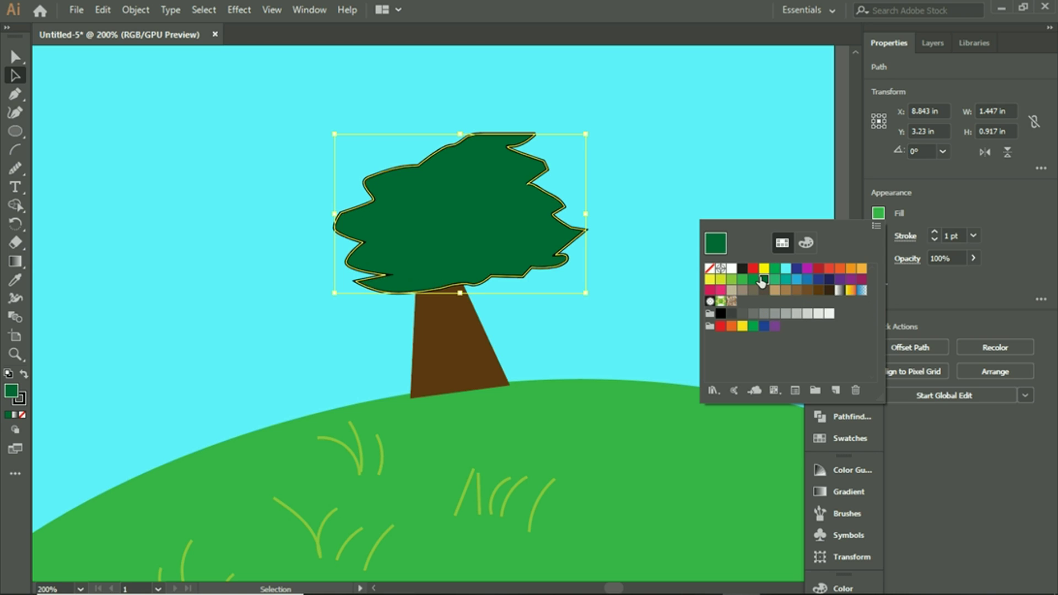
click(779, 127)
Step: Hide every layer except Leafs, Stump and Background, clear the selection, and switch to the Pencil tool
click(924, 43)
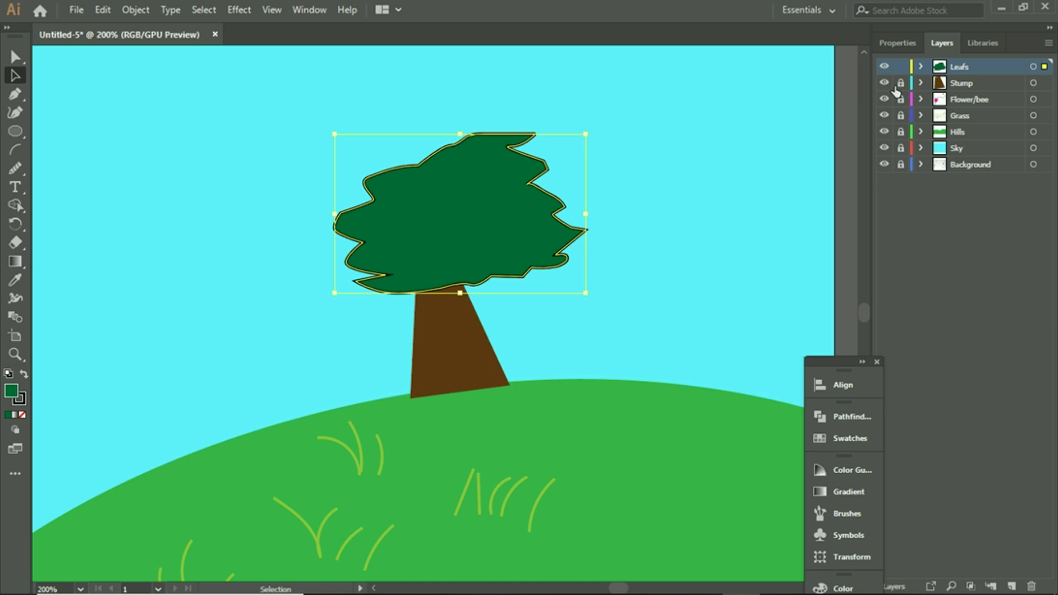
drag(884, 82, 882, 173)
click(884, 164)
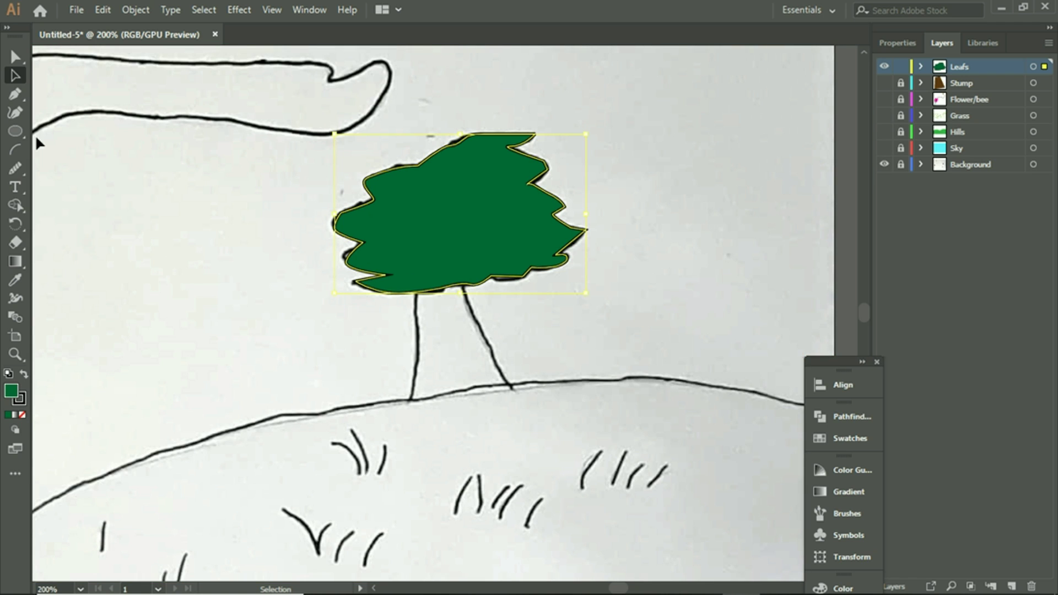
click(884, 82)
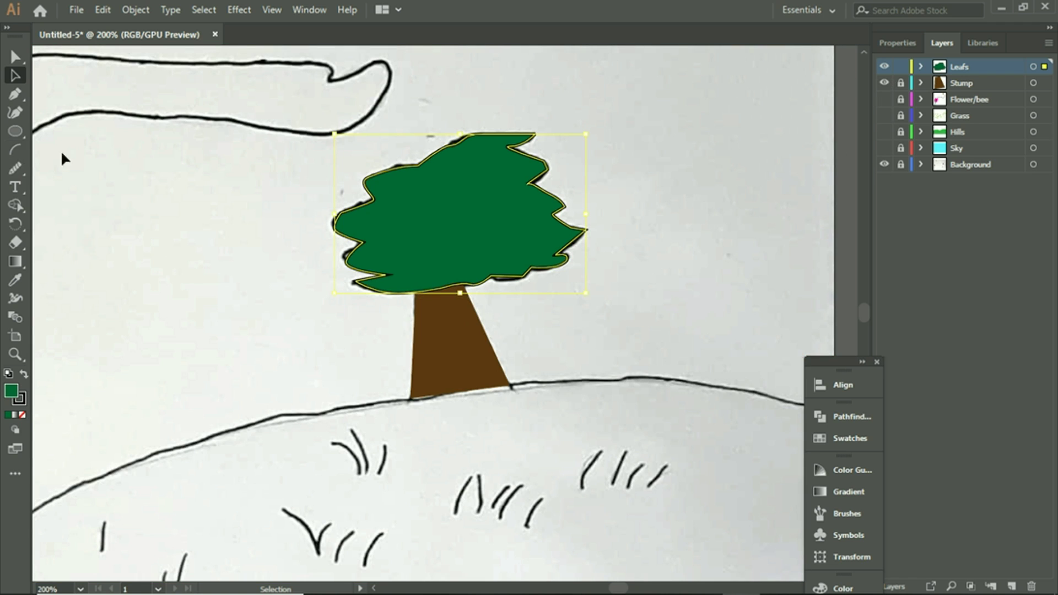
click(158, 158)
mouse_move(20, 169)
mouse_down()
mouse_move(54, 171)
mouse_move(94, 203)
mouse_up()
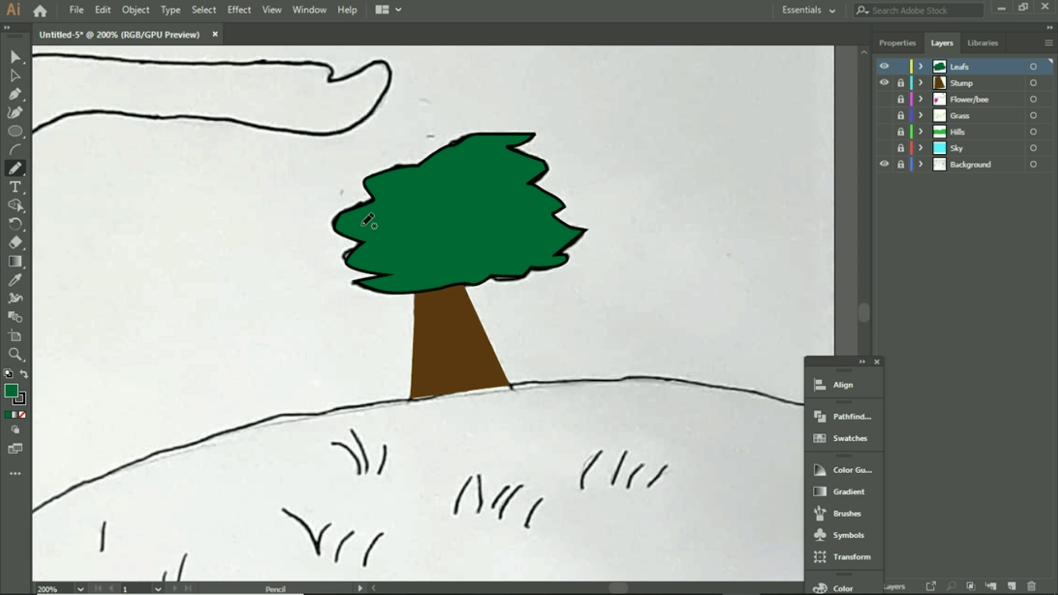
Step: Set the fill to medium green and draw a pencil line across the upper part of the foliage
click(897, 43)
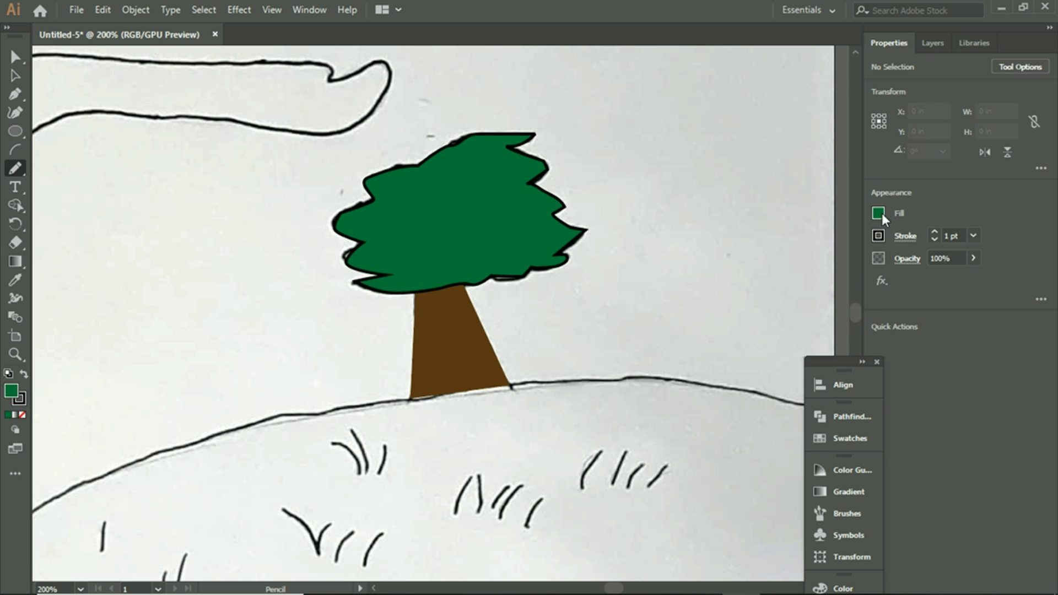
click(880, 213)
click(742, 279)
drag(378, 201, 485, 171)
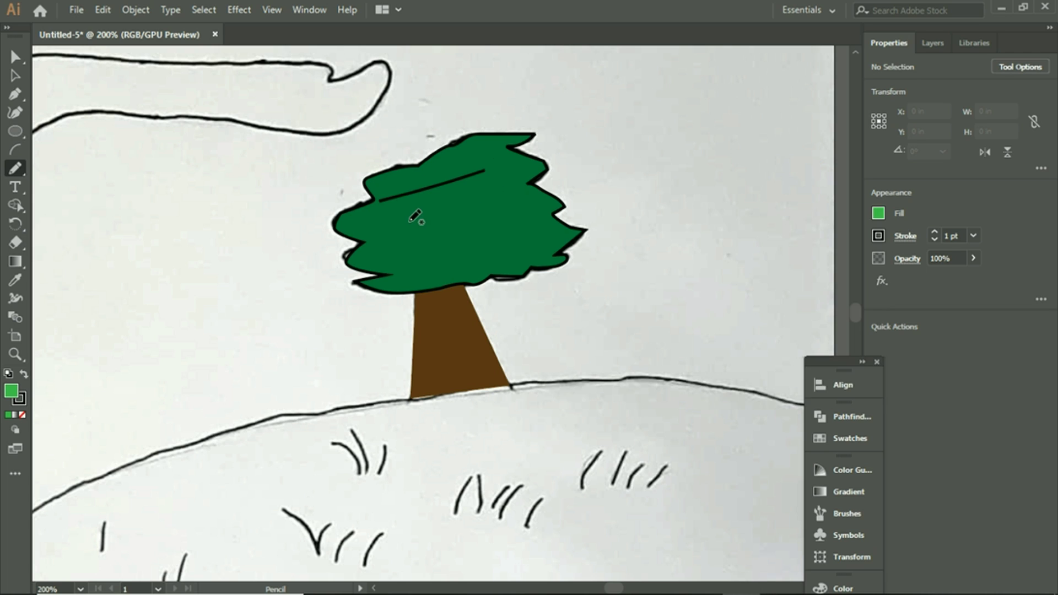
Step: Try a green stroke with no fill for the pencil, and undo the black test line on the foliage
click(881, 214)
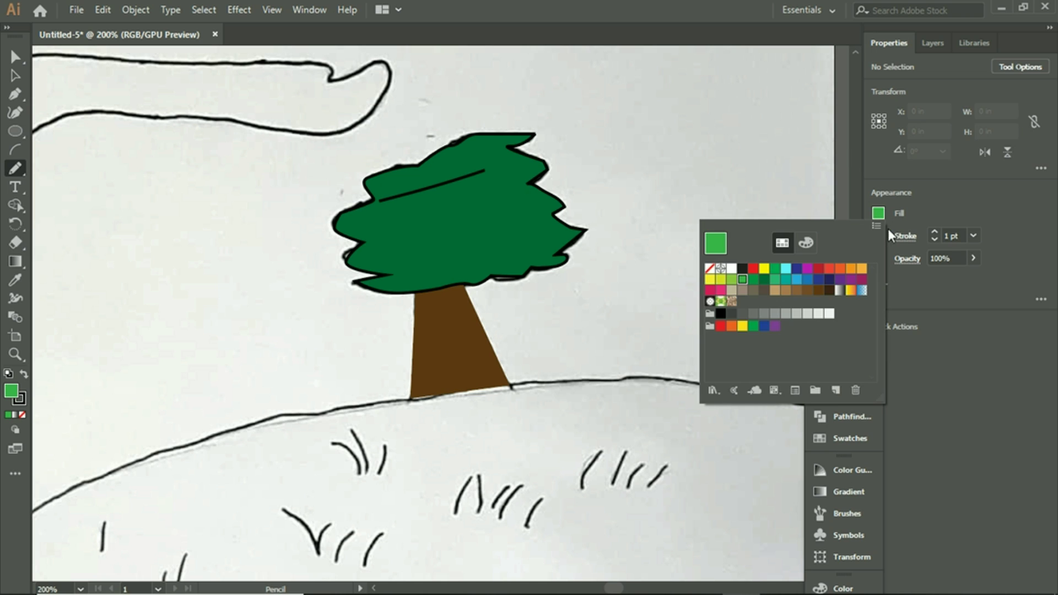
key(Escape)
click(878, 237)
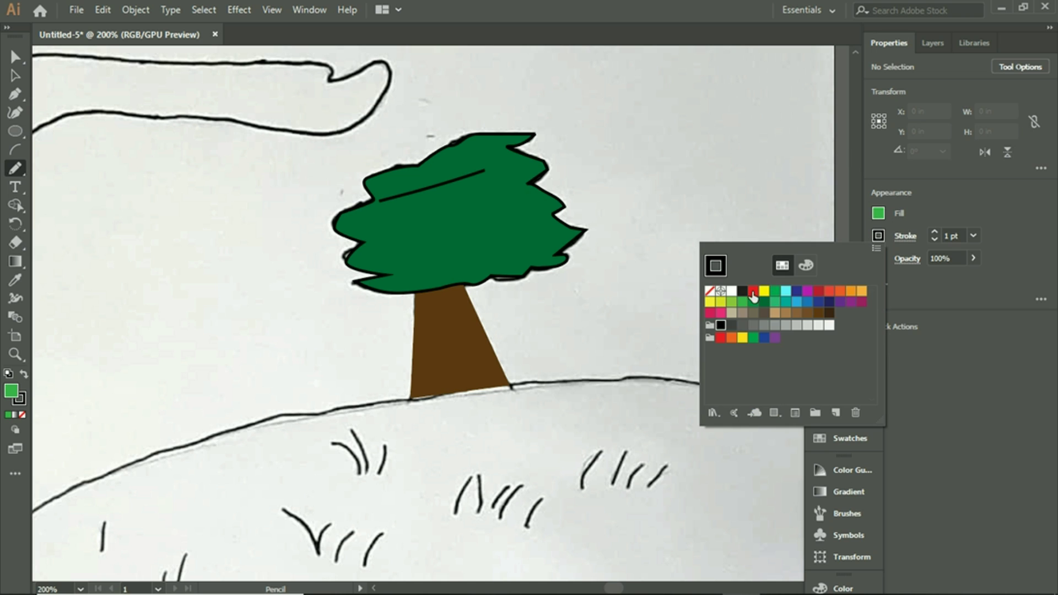
click(743, 303)
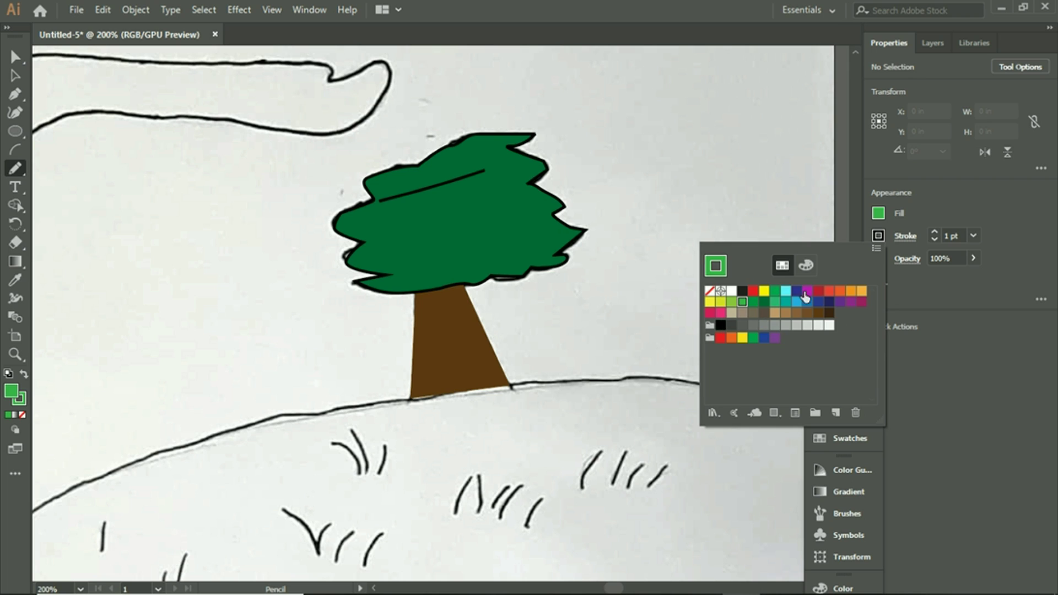
click(902, 199)
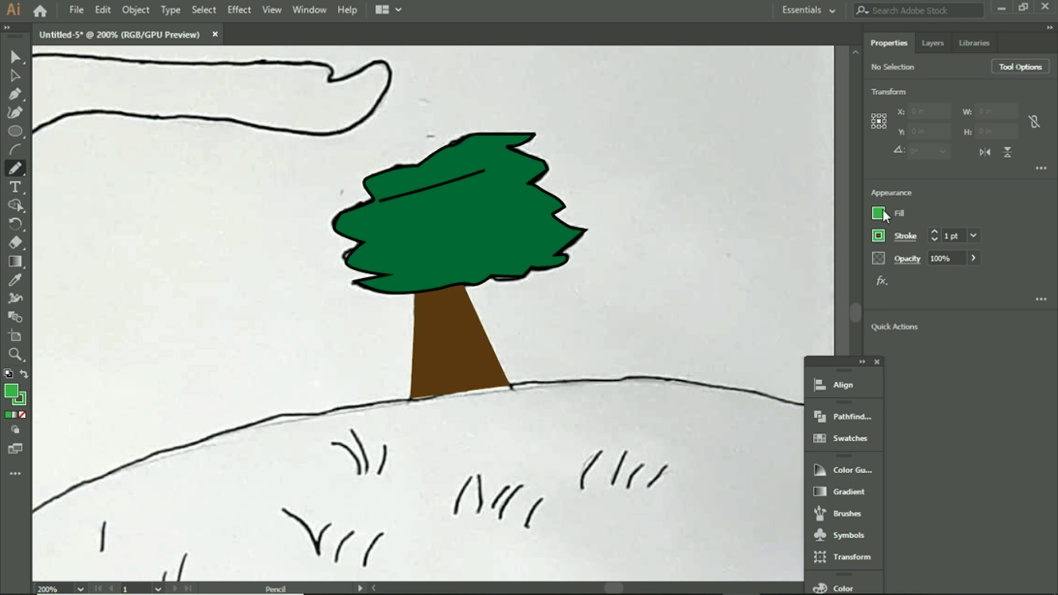
click(879, 213)
click(710, 269)
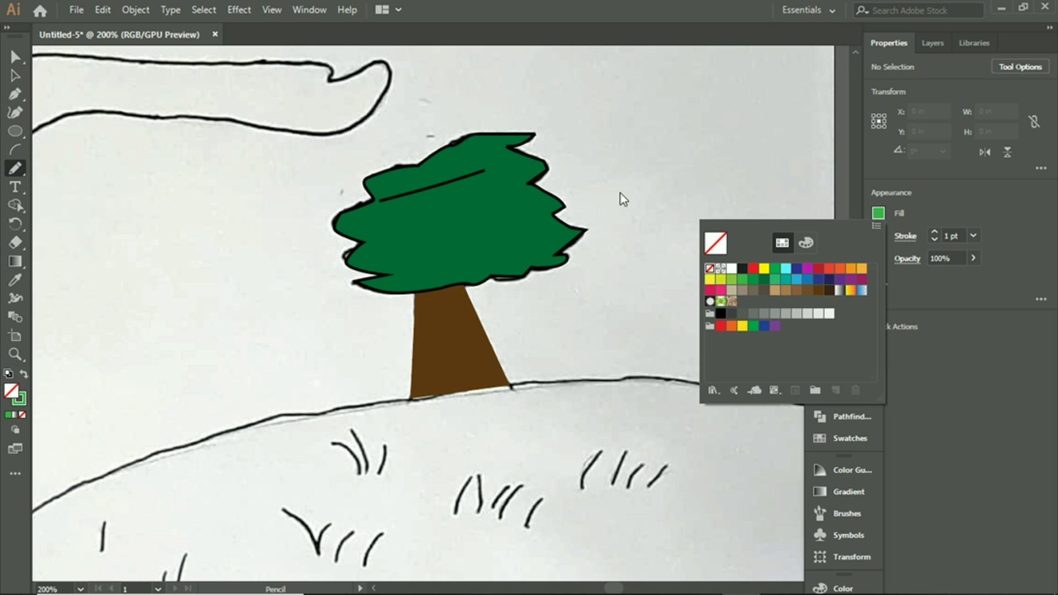
click(620, 193)
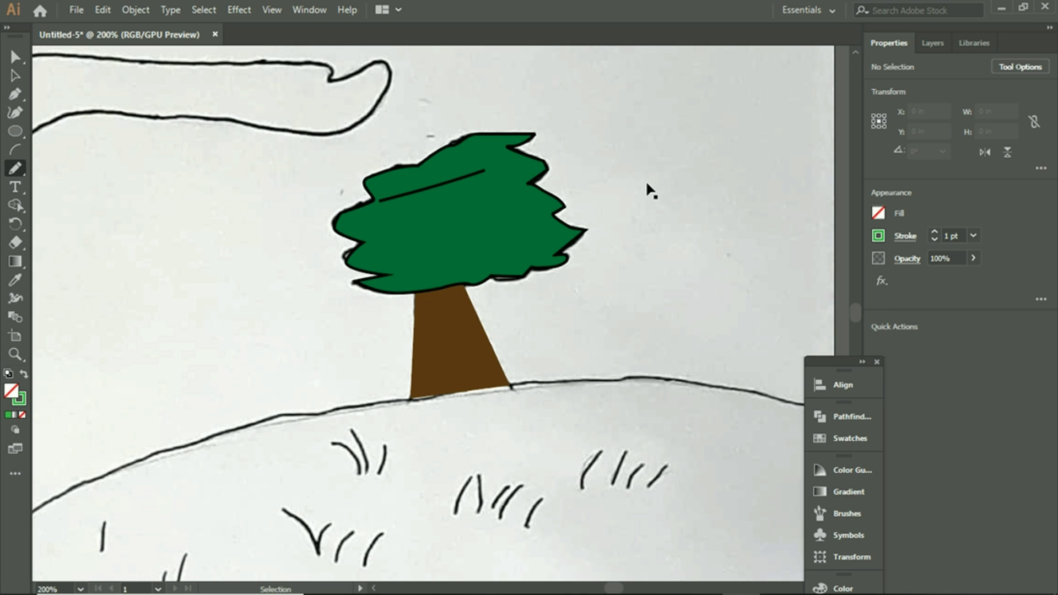
key(shift+x)
key(ctrl+z)
Step: Set the Pencil tool's colours to no fill and a medium green stroke
click(882, 214)
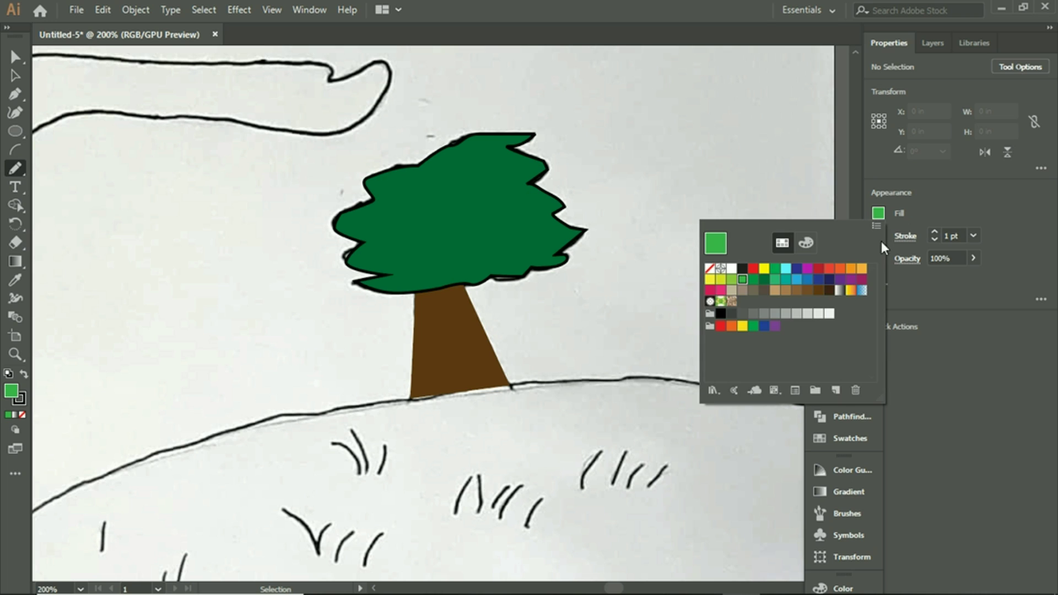
click(720, 269)
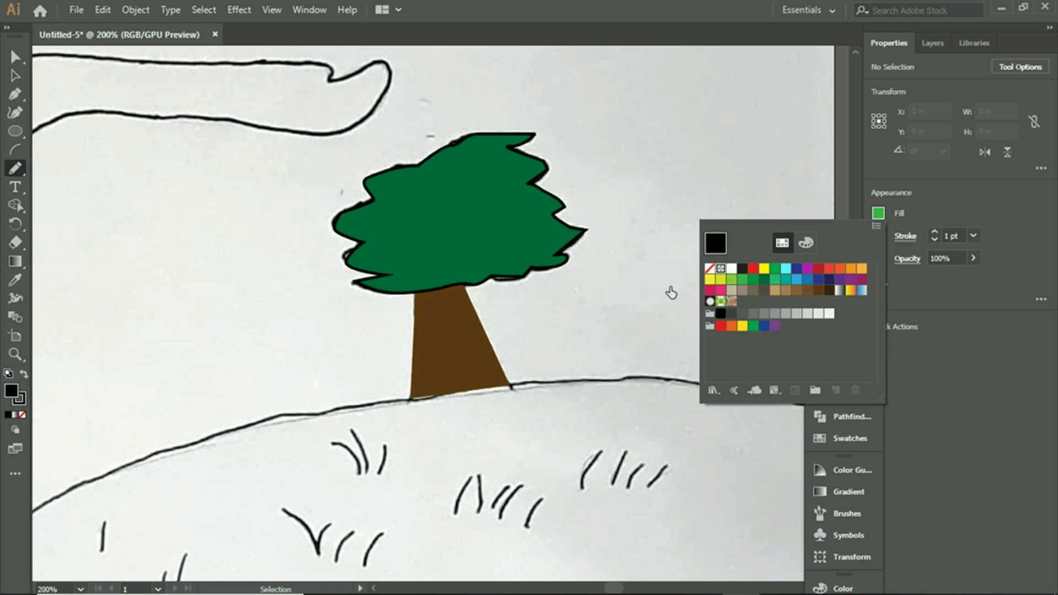
click(710, 269)
click(958, 157)
click(878, 238)
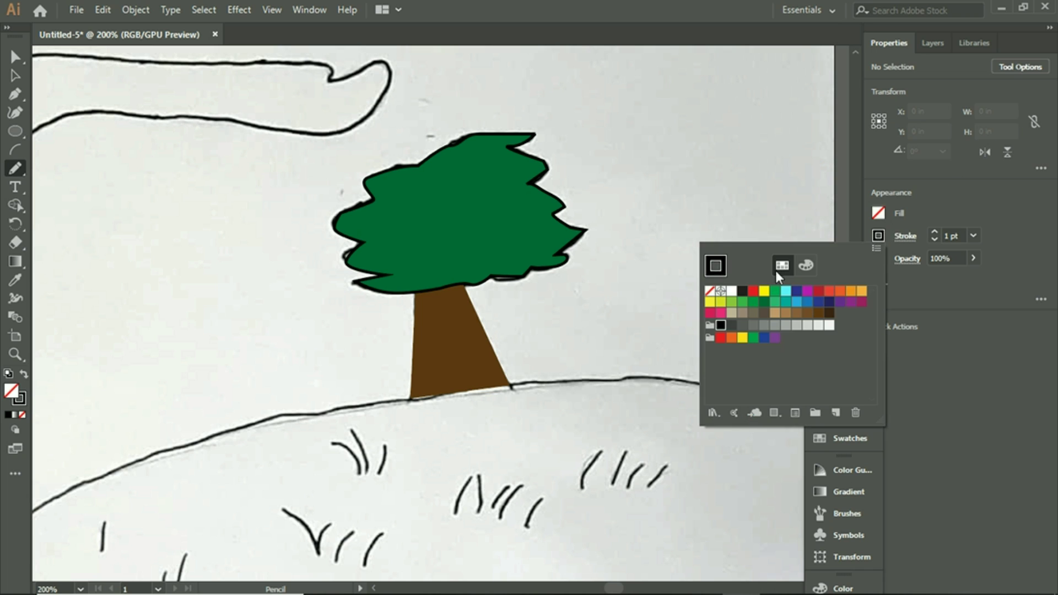
click(743, 302)
Step: Draw six wavy green detail lines with the Pencil tool across the middle and upper parts of the foliage
drag(386, 208, 485, 176)
drag(401, 236, 550, 206)
drag(414, 254, 550, 236)
mouse_move(471, 205)
mouse_down()
mouse_move(500, 188)
mouse_move(528, 193)
mouse_up()
drag(448, 164, 507, 147)
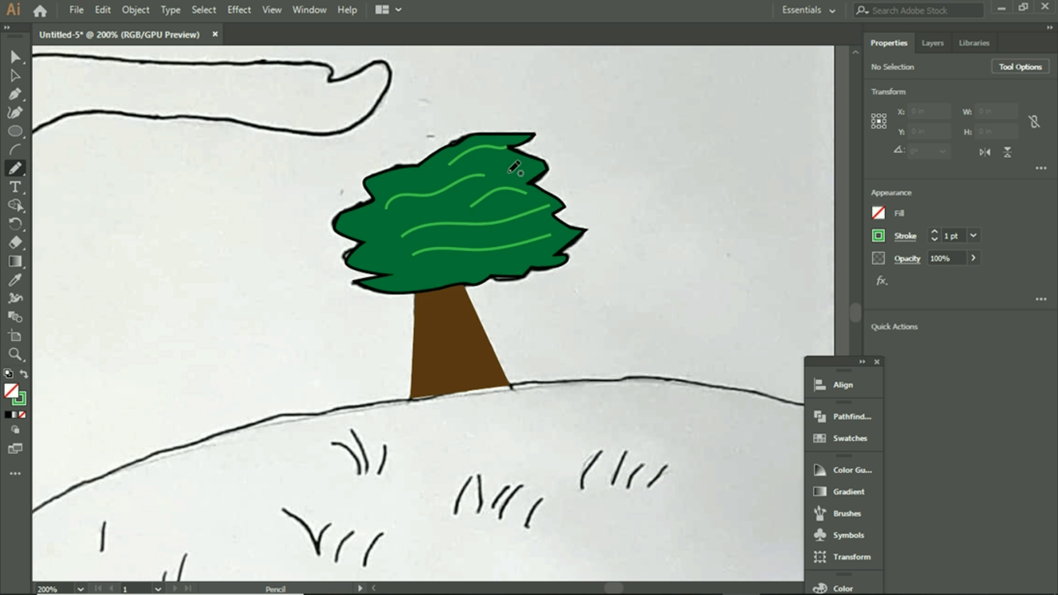
drag(385, 179, 422, 178)
Step: Accept the pencil options with fidelity at Smooth and draw four more green detail lines along the foliage's left, lower and upper-right areas
double_click(16, 168)
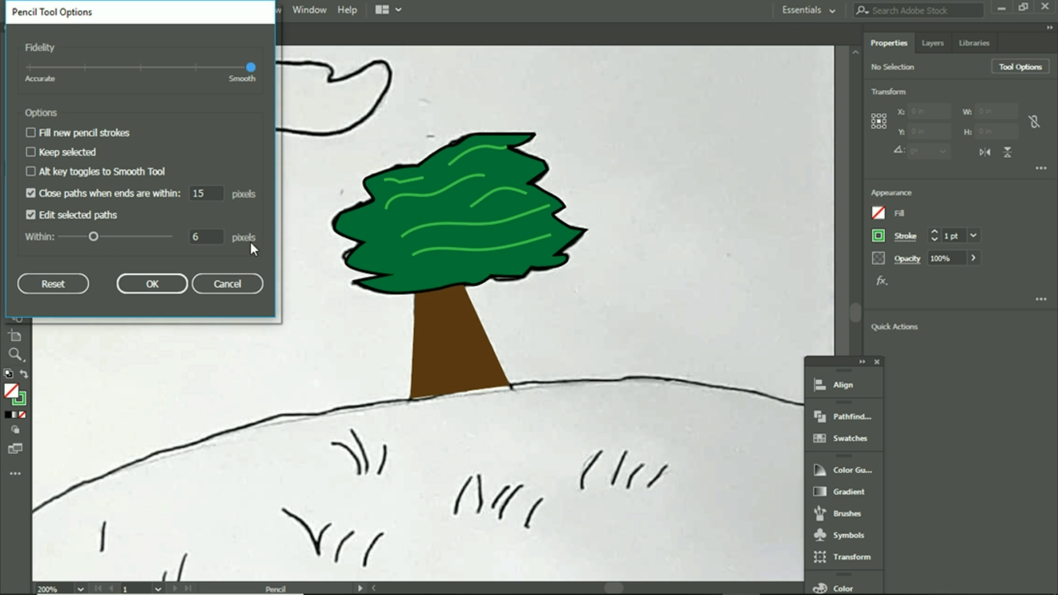
click(156, 283)
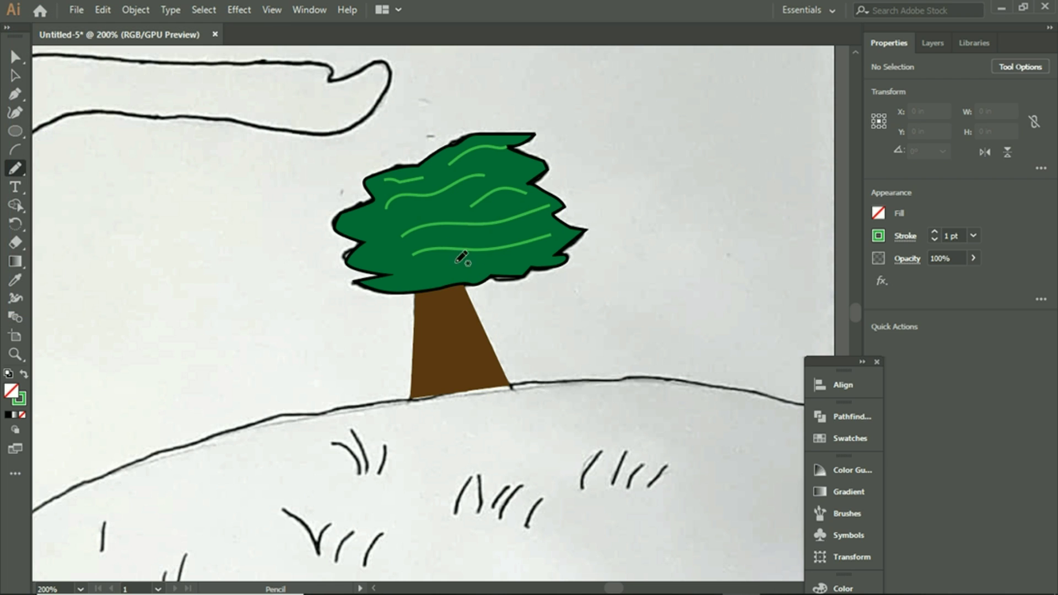
drag(359, 228, 426, 208)
drag(374, 255, 442, 232)
drag(404, 276, 490, 257)
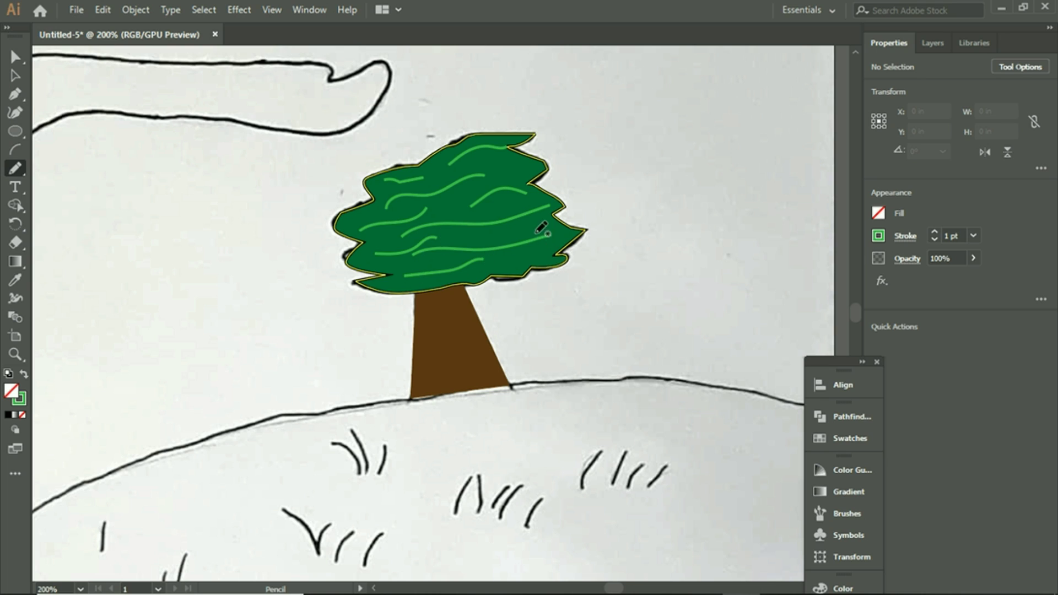
drag(504, 170, 533, 167)
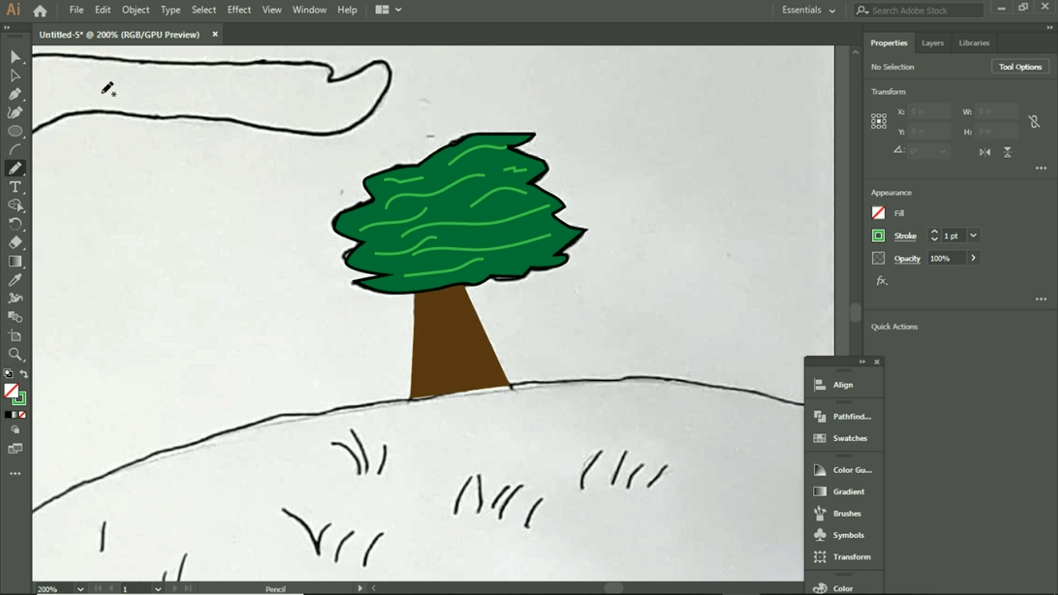
Step: Replace the short curved line in the foliage's right-centre area with a squiggly green pencil line
click(15, 75)
click(507, 190)
click(234, 116)
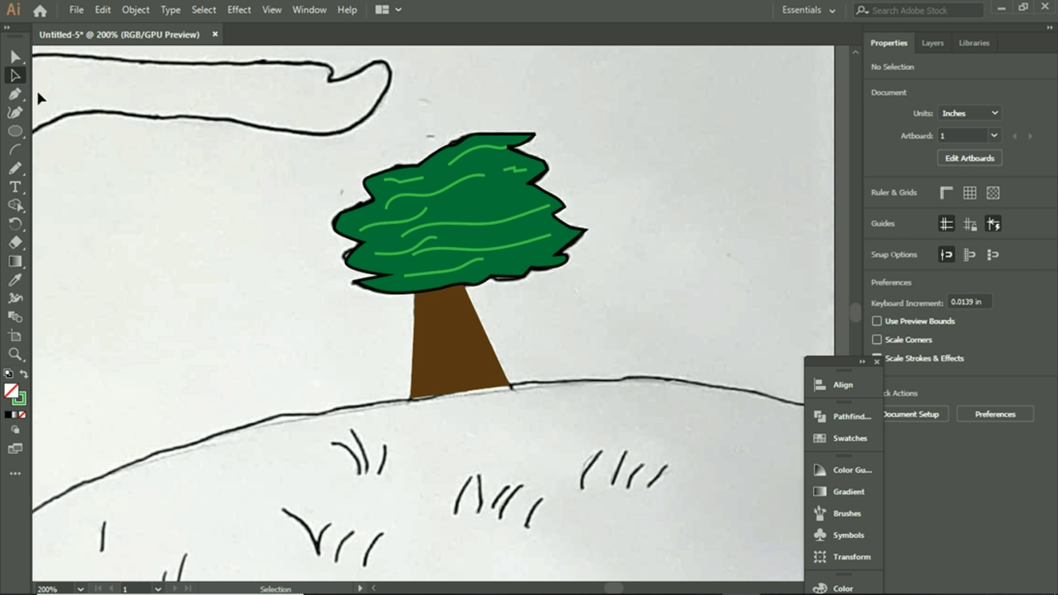
click(15, 168)
drag(465, 208, 517, 199)
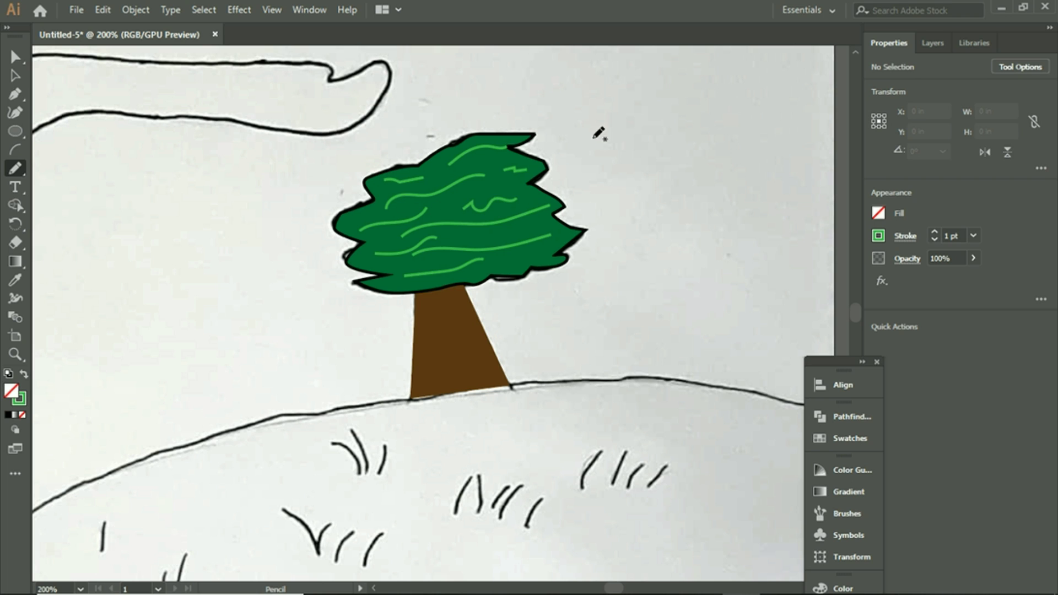
Step: Delete the three long wavy green lines running across the middle of the foliage
click(16, 77)
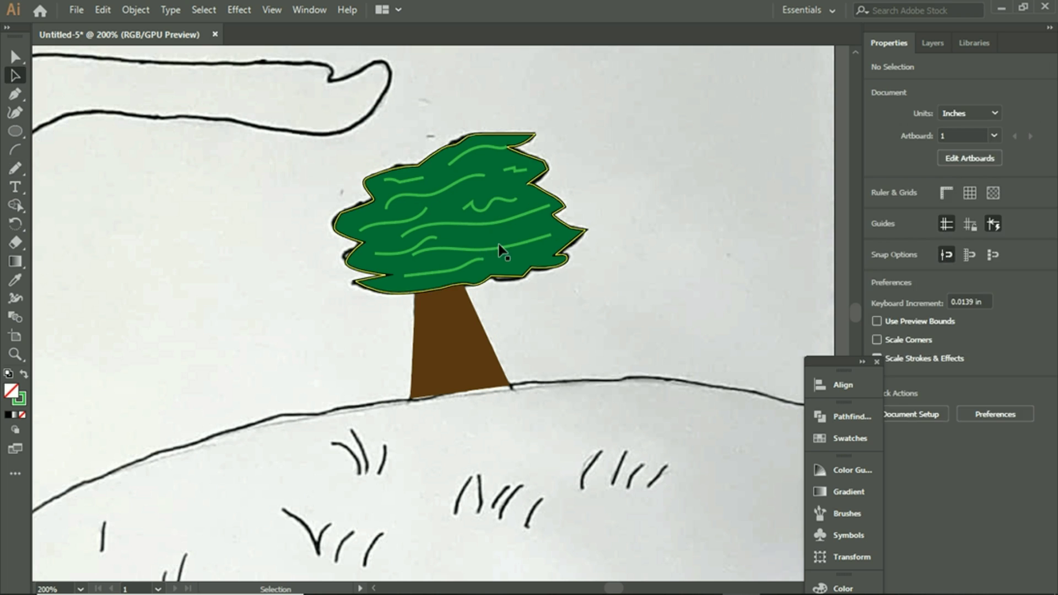
click(418, 222)
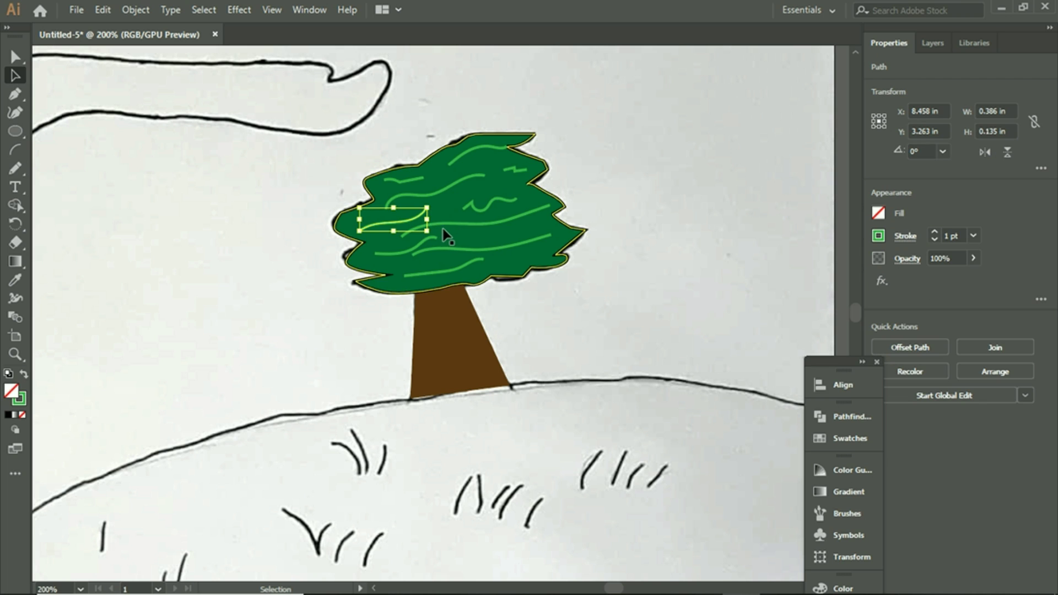
shift+click(456, 186)
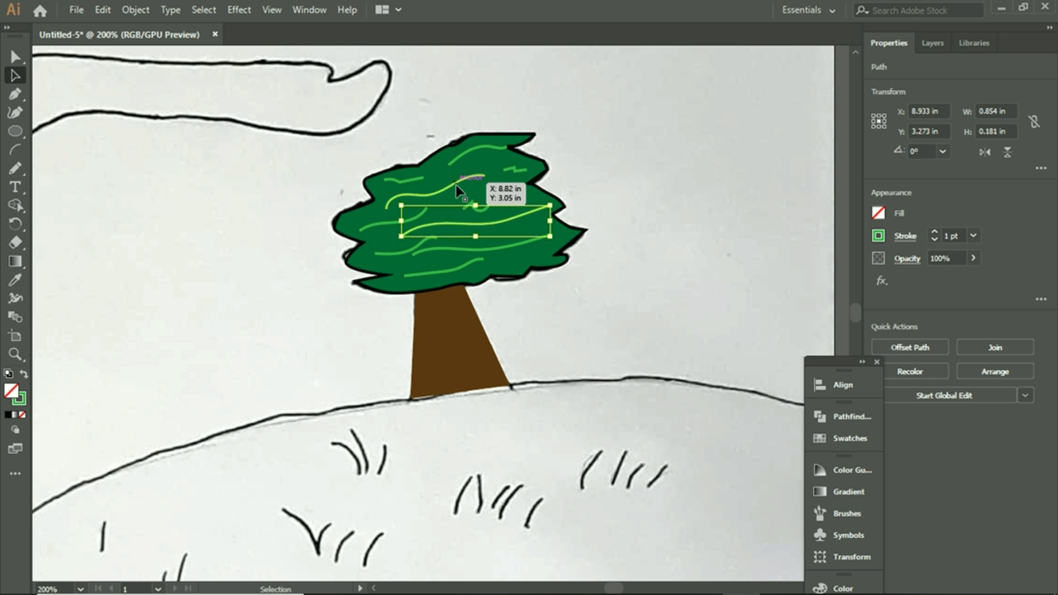
shift+click(456, 184)
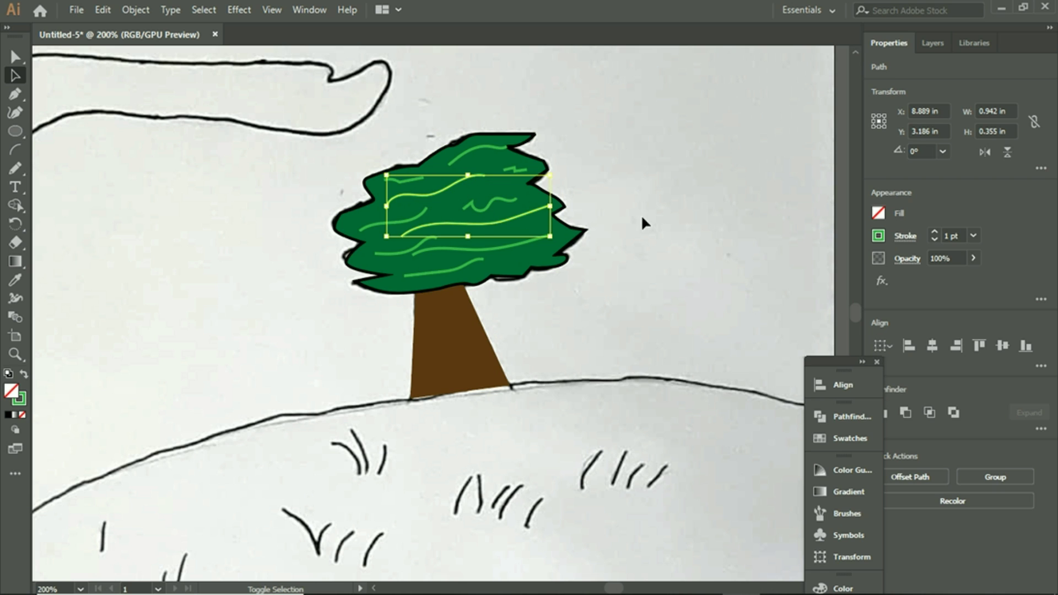
click(671, 203)
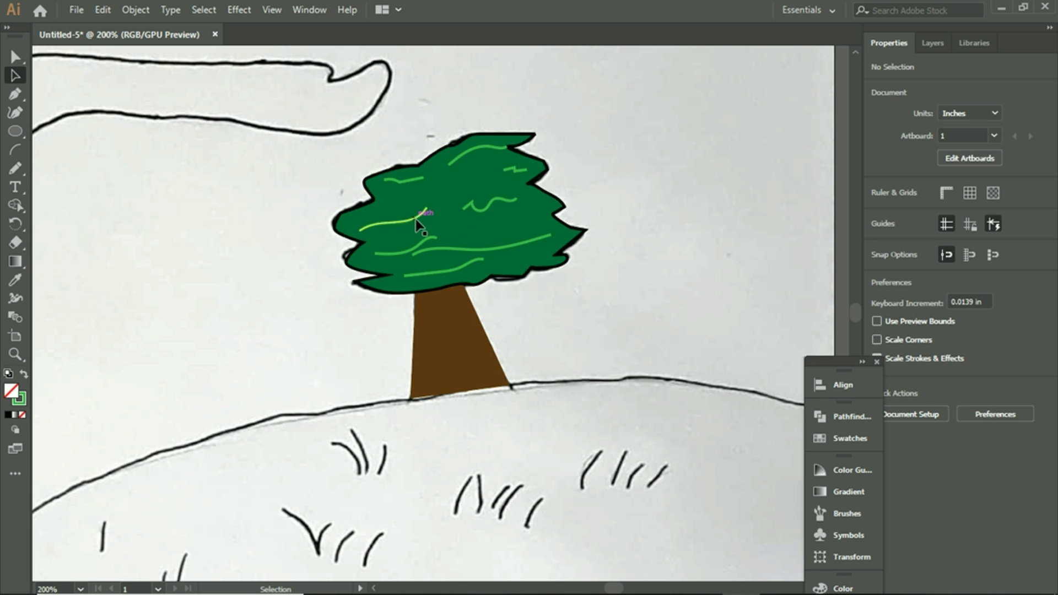
click(444, 250)
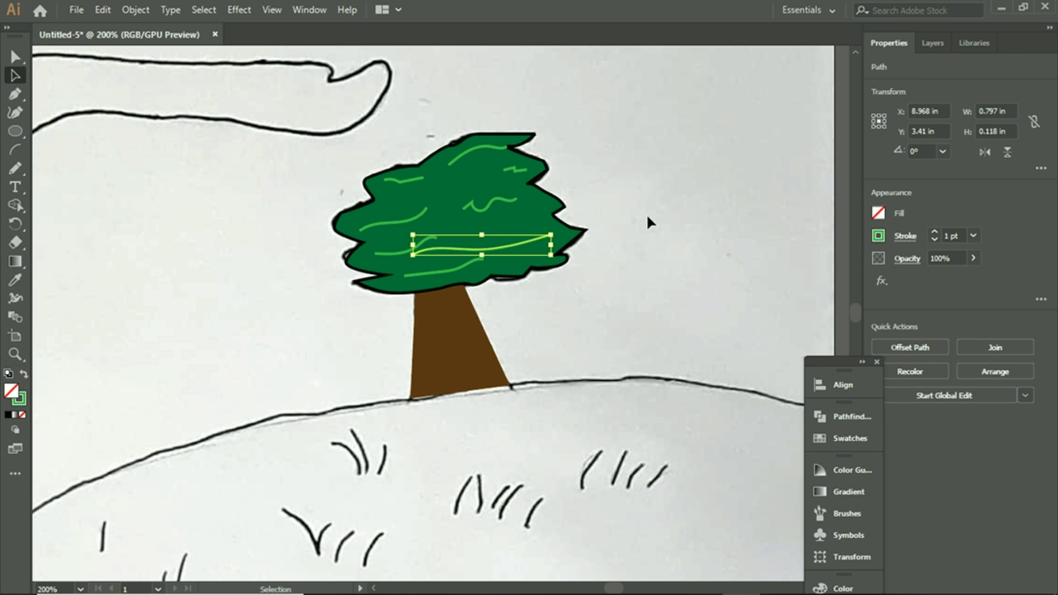
click(649, 218)
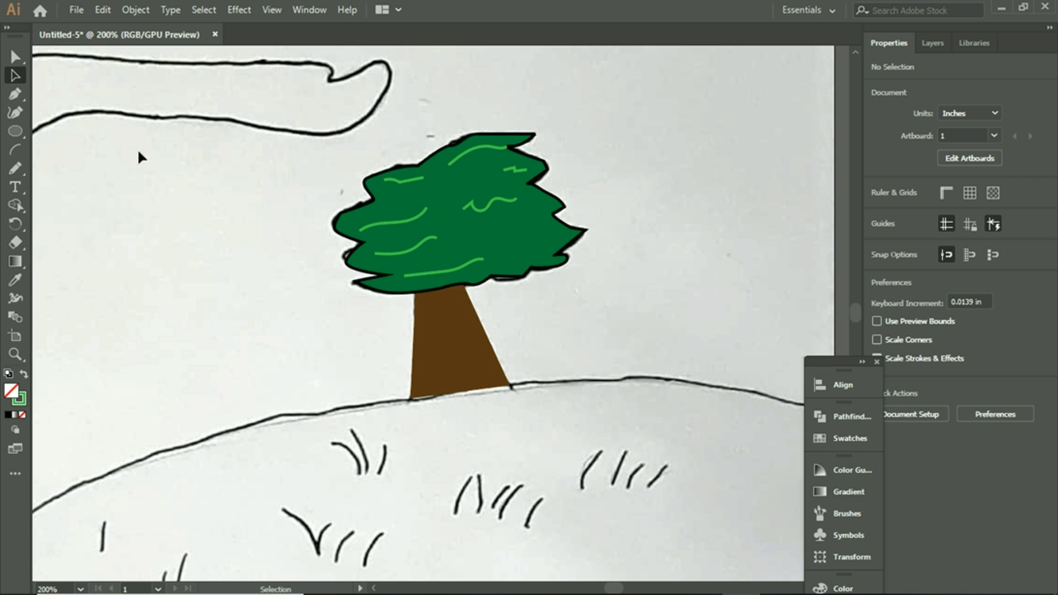
Step: Draw two short squiggly green lines with the Pencil tool in the foliage's lower-right and upper-left areas
click(14, 168)
mouse_move(462, 240)
mouse_down()
mouse_move(493, 229)
mouse_move(527, 235)
mouse_up()
drag(404, 198, 460, 183)
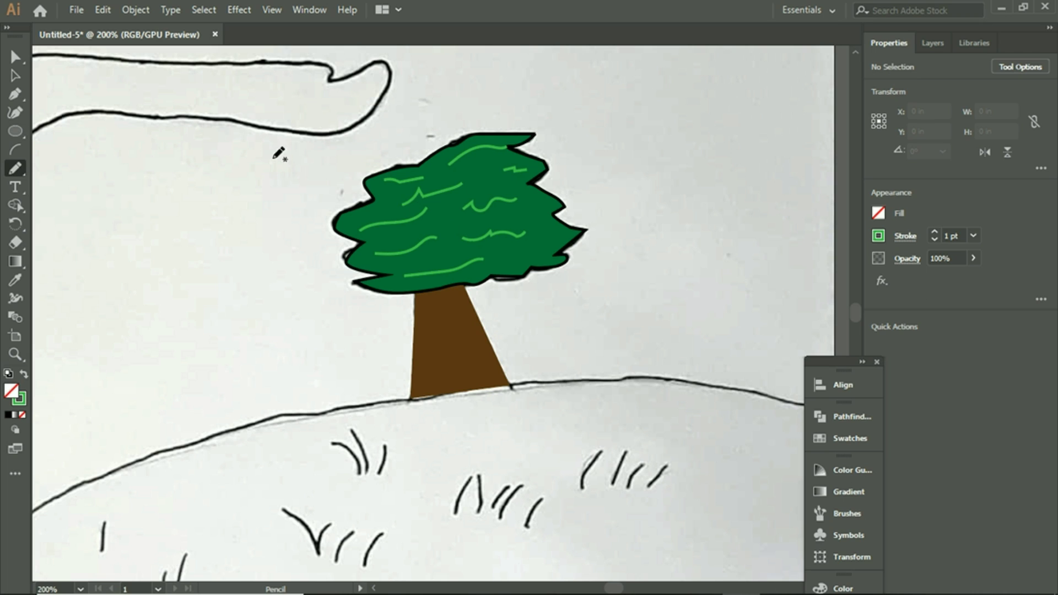
Step: Delete the three wavy lines on the foliage's left side and the curved line near its top
click(14, 75)
click(419, 222)
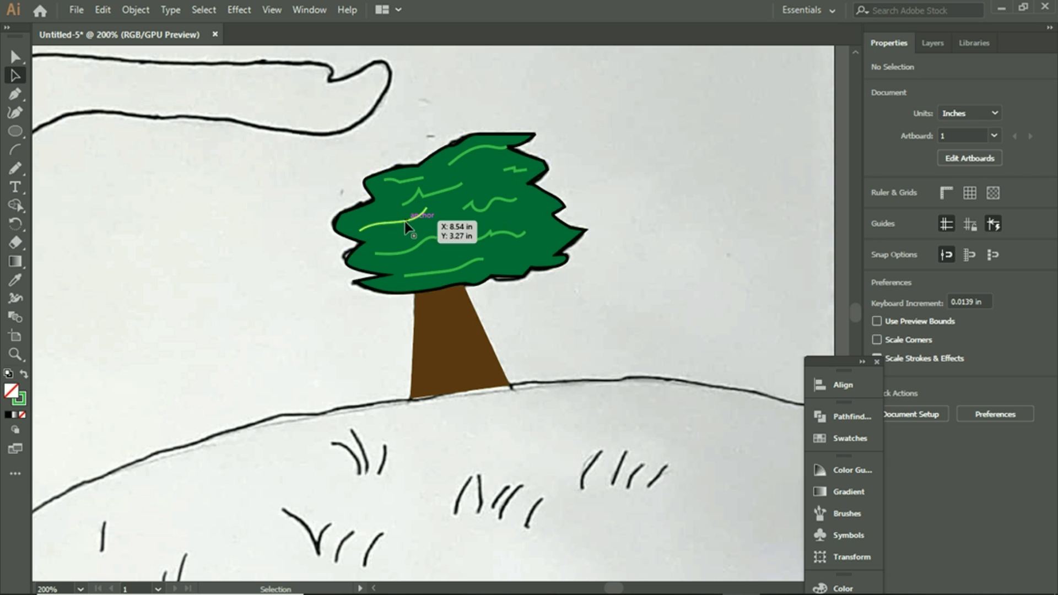
shift+click(429, 238)
shift+click(441, 266)
key(Delete)
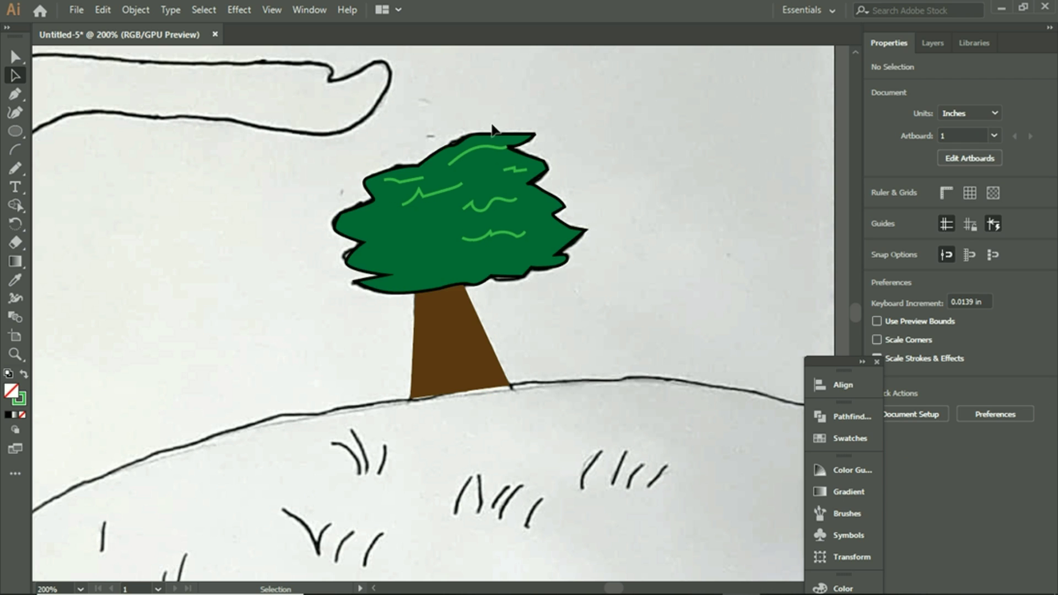
click(477, 150)
key(Delete)
Step: Draw five short green pencil strokes at the foliage's middle left, lower left, lower right, top and left edge
click(16, 168)
drag(383, 228, 435, 224)
mouse_move(393, 270)
mouse_down()
mouse_move(418, 258)
mouse_move(518, 254)
mouse_up()
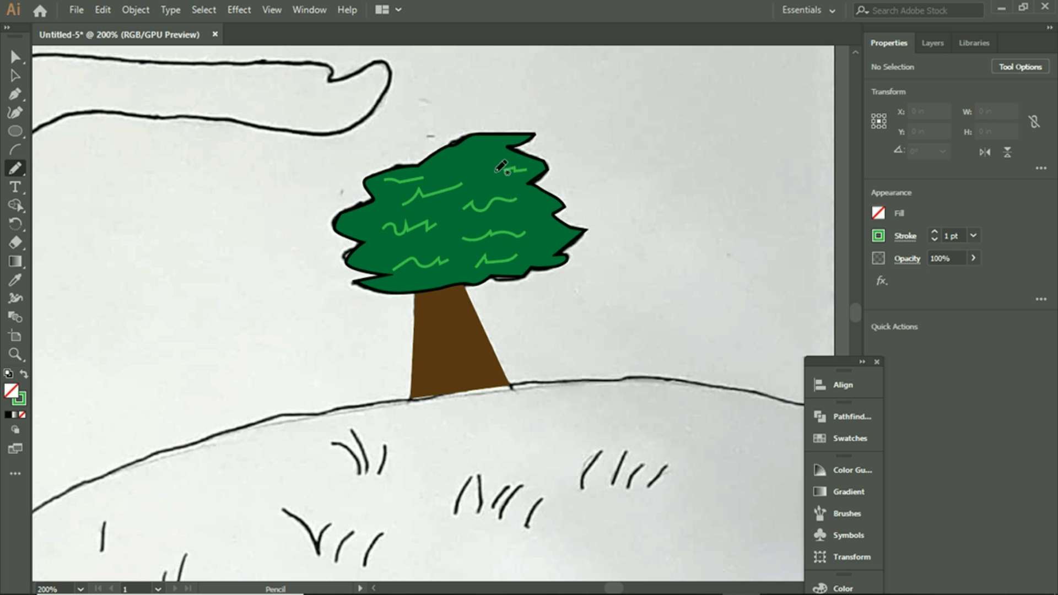
drag(456, 155, 497, 145)
drag(353, 223, 384, 204)
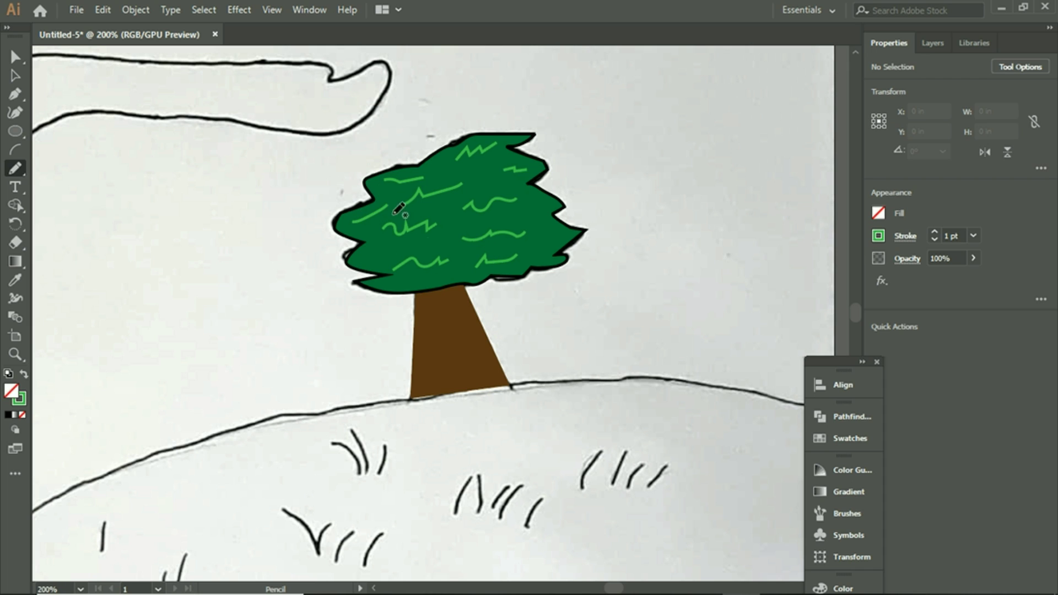
Step: Replace the plain line at the foliage's left edge with a small zigzag green pencil line
key(a)
click(371, 220)
key(Delete)
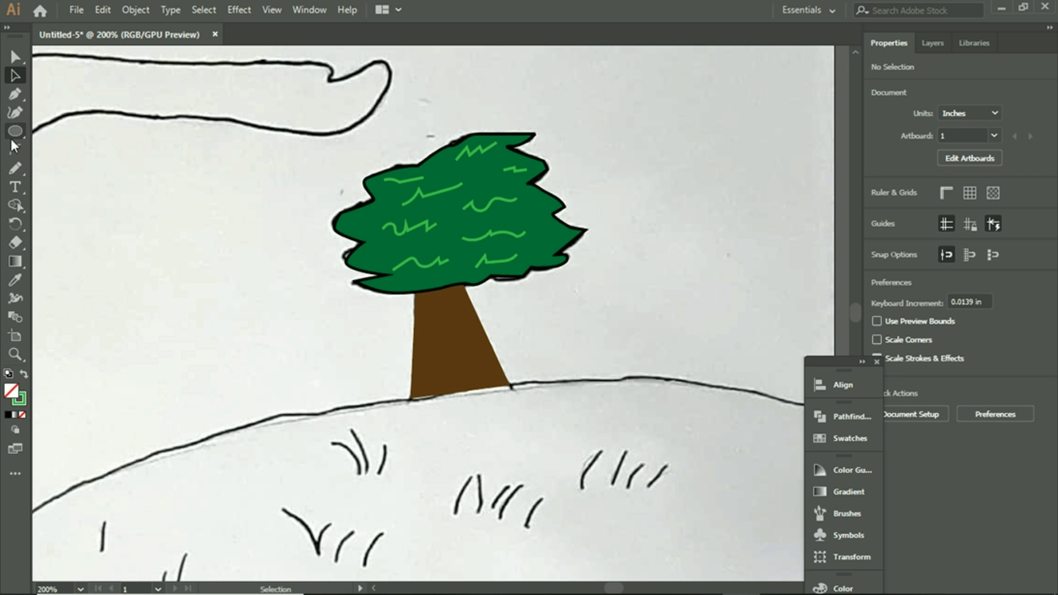
click(16, 170)
drag(350, 218, 382, 208)
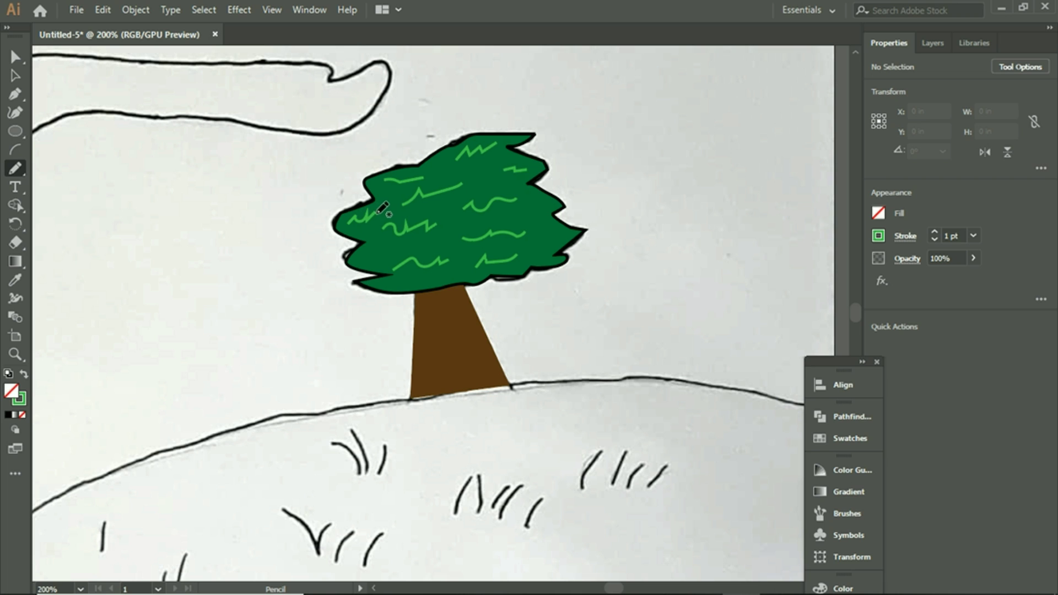
Step: Remove the black outline from the dark green foliage shape by setting its stroke to None
click(16, 76)
click(397, 199)
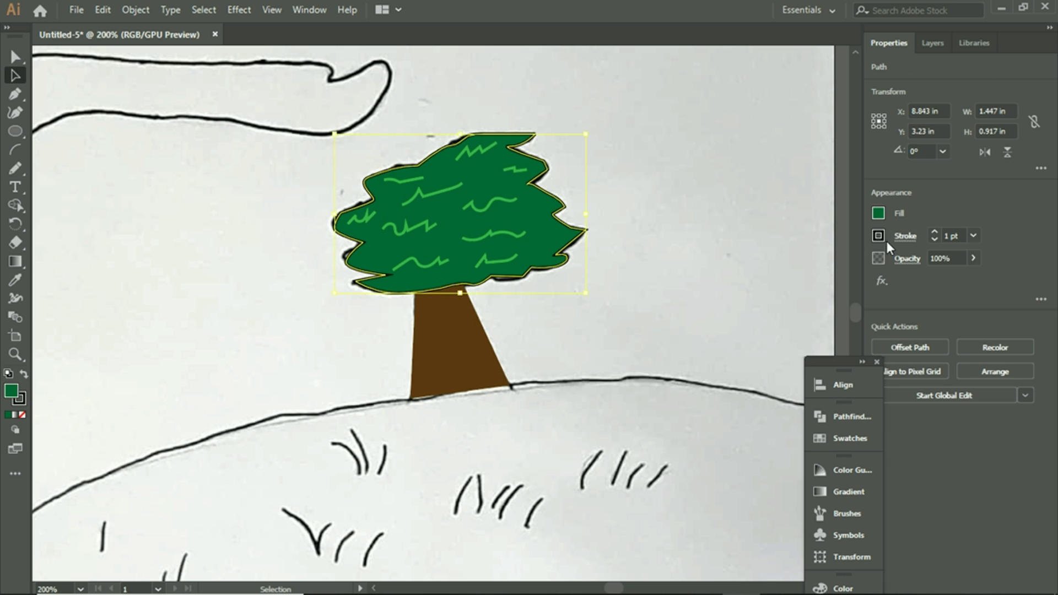
click(880, 237)
click(710, 291)
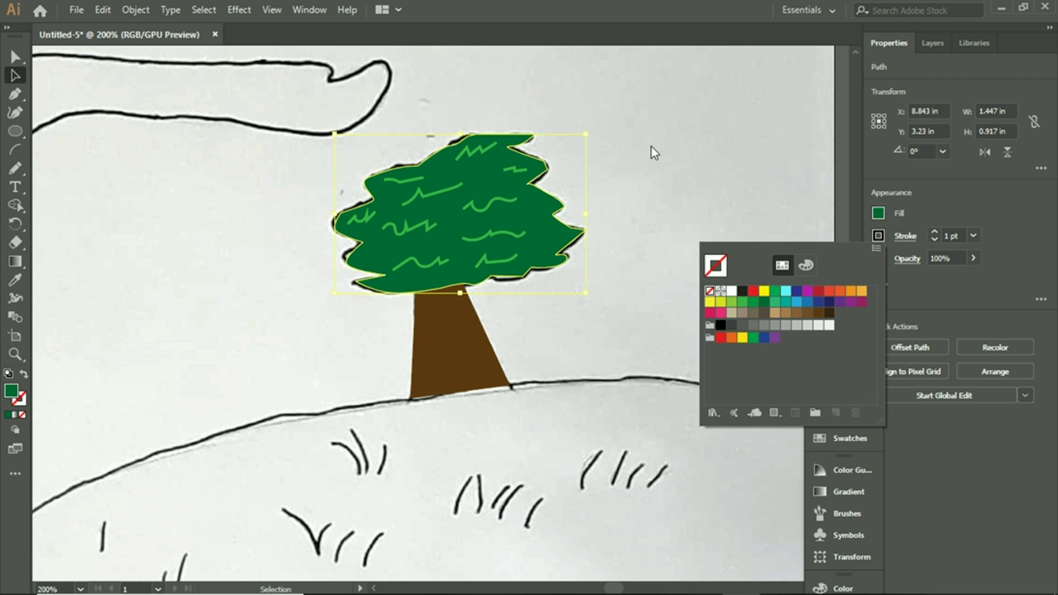
click(651, 149)
click(647, 151)
scroll(722, 239, up, 2)
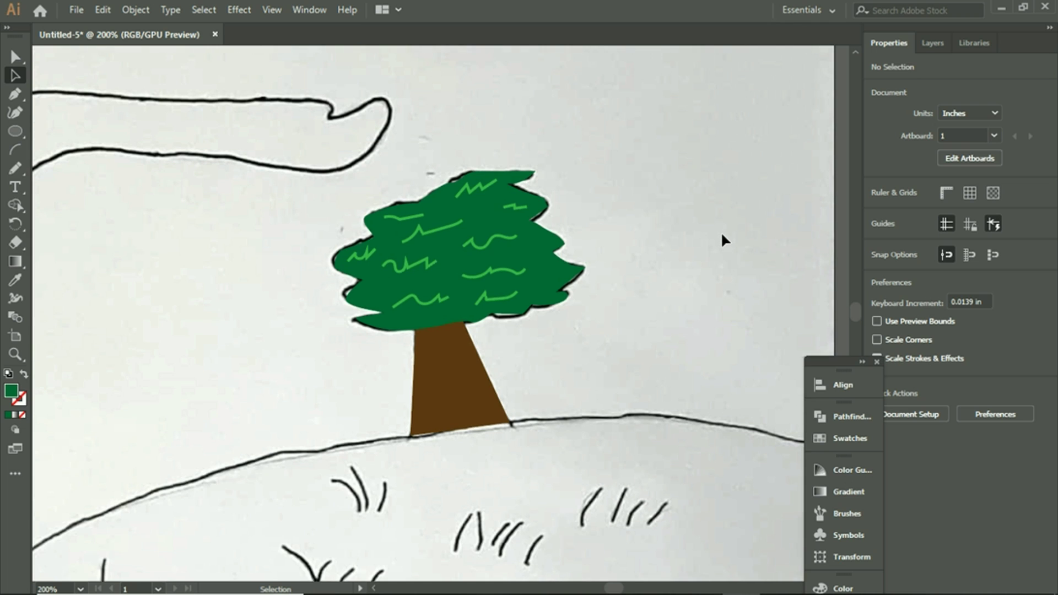
Step: Check the finished tree against the blue backdrop by showing the Sky layer, and hide that layer again
click(929, 43)
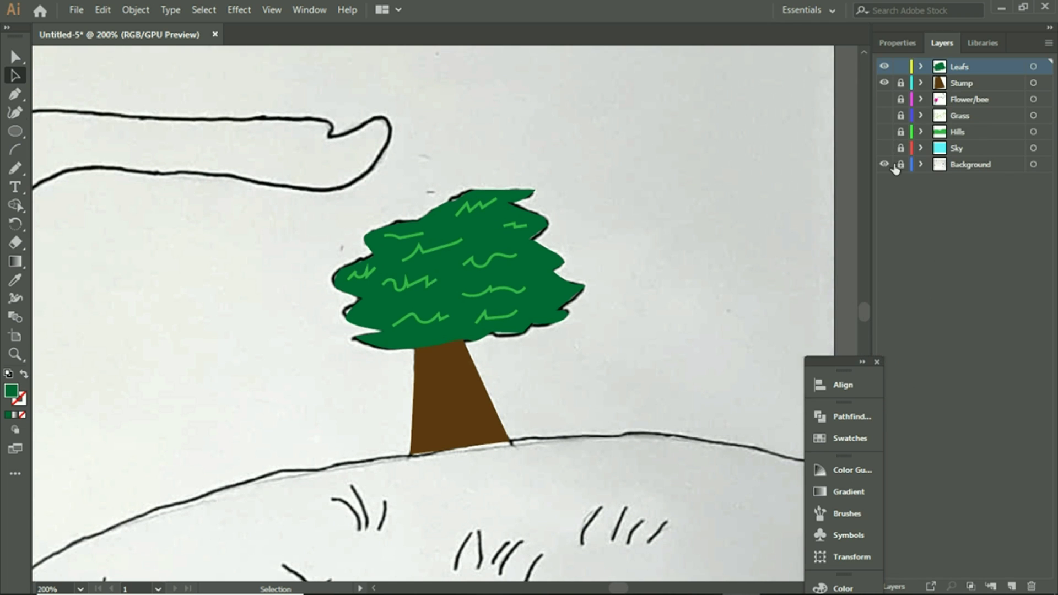
click(884, 148)
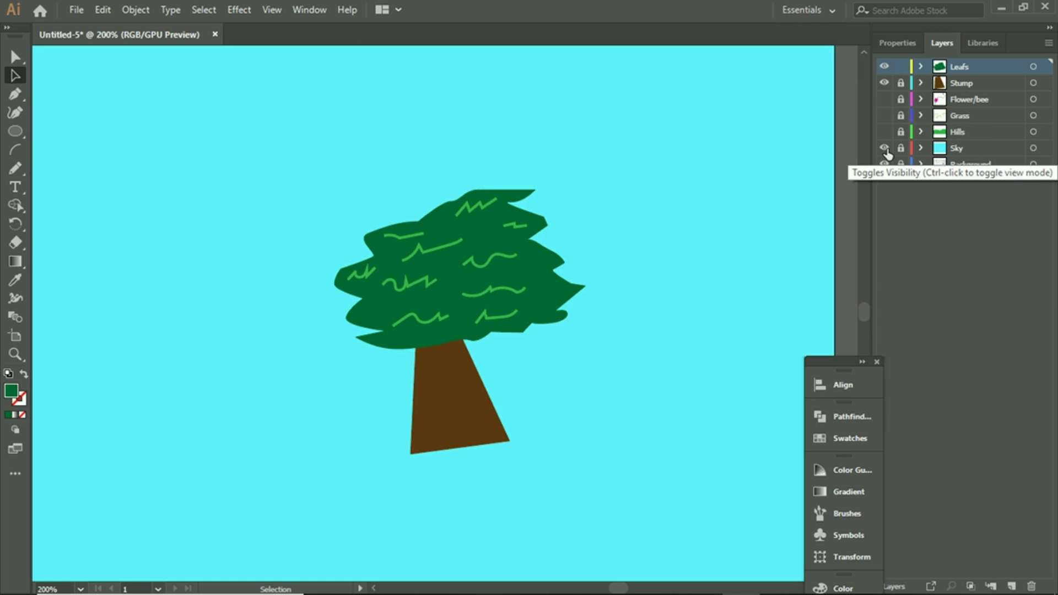
click(884, 149)
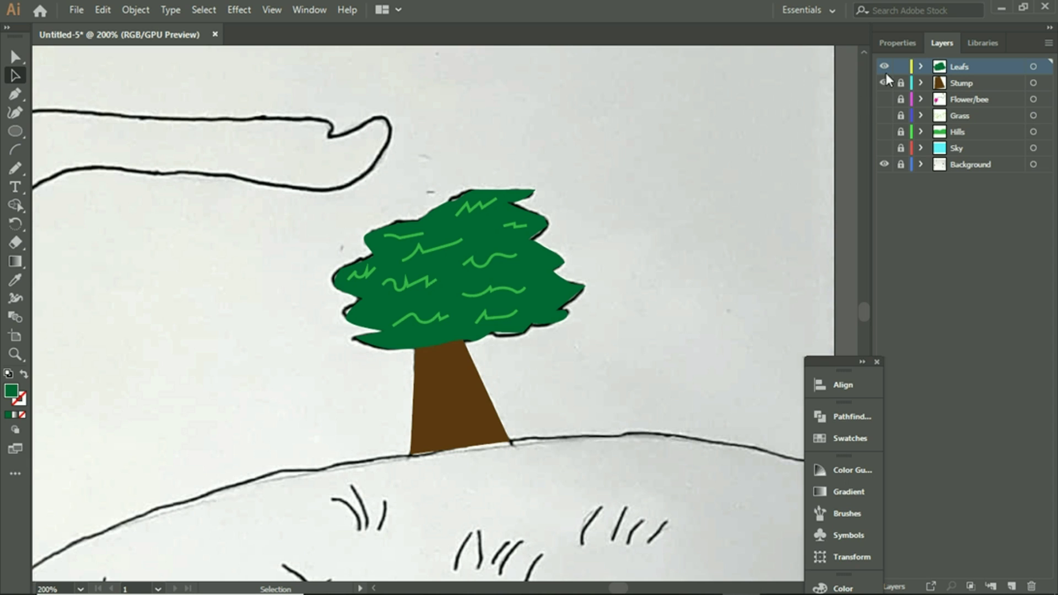
Step: Add a new layer above Leafs, hide the Leafs and Stump layers, and lock Leafs
click(1012, 588)
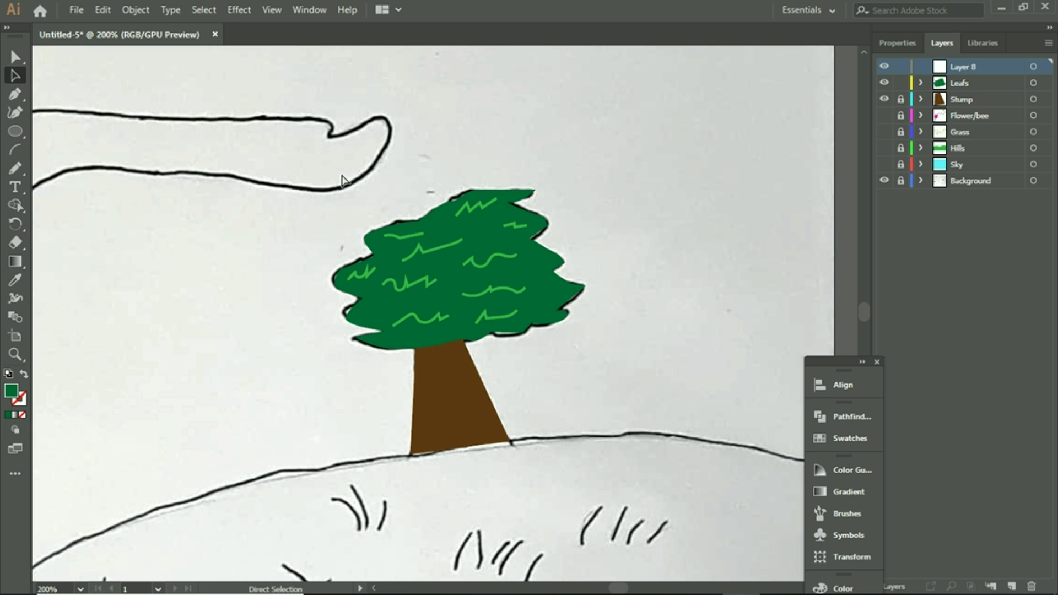
key(ctrl+0)
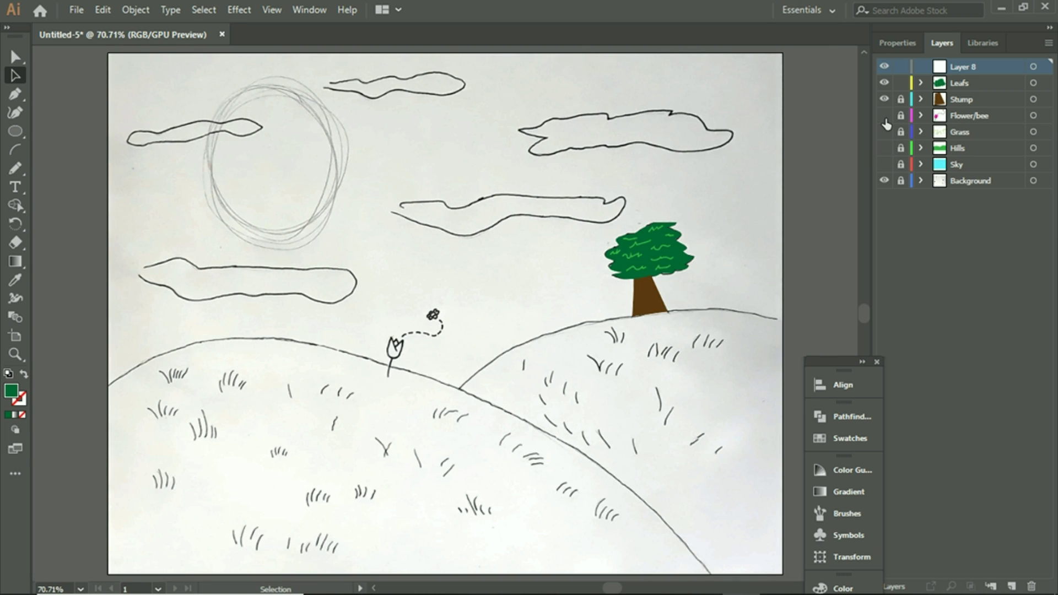
click(884, 83)
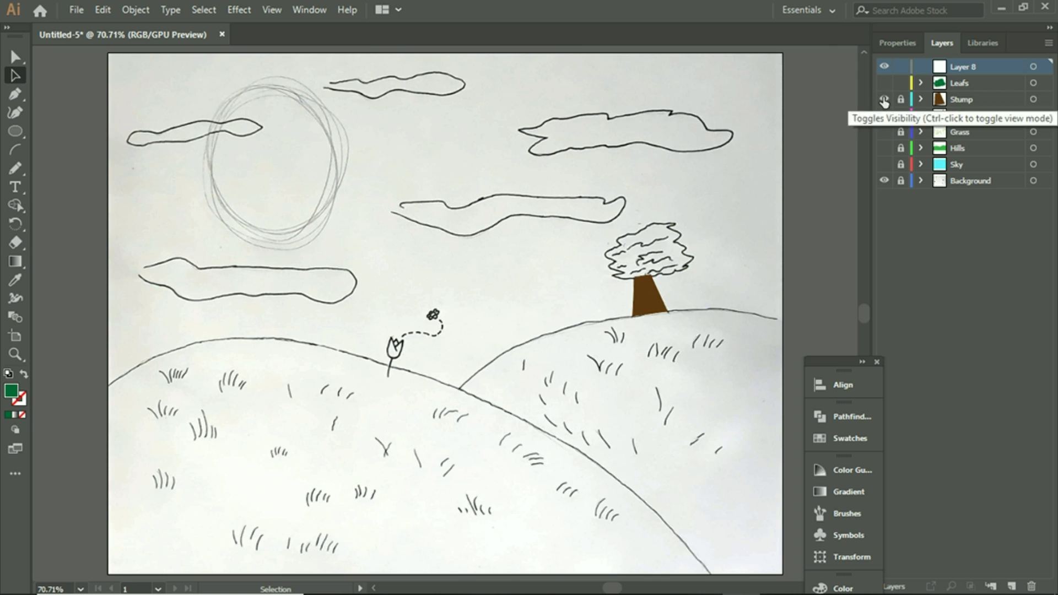
click(884, 100)
click(900, 83)
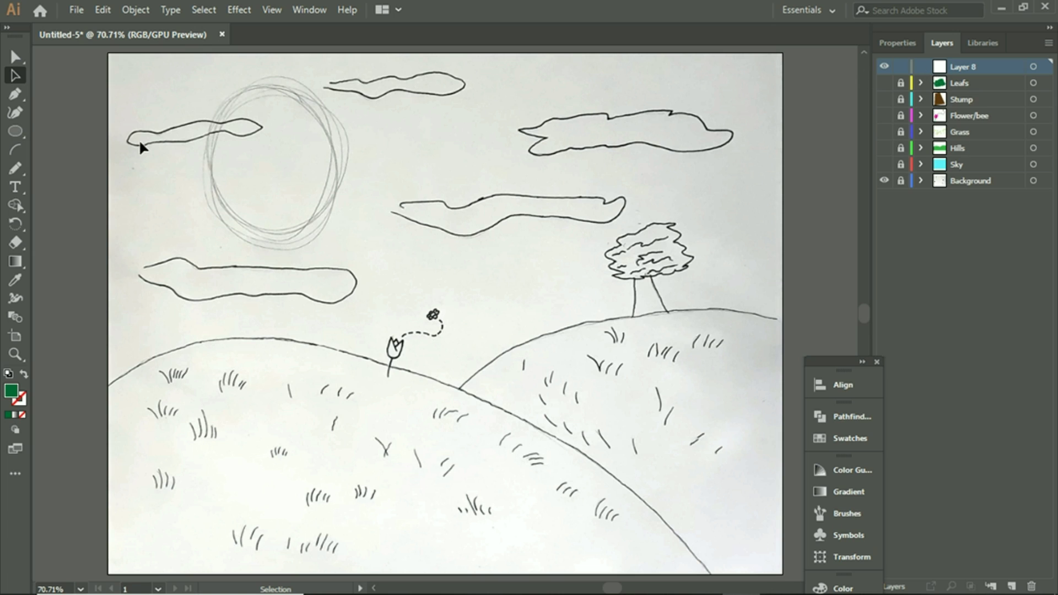
Step: Trace the upper edge of the lowest left cloud on the new layer, continuing the pen path with the Curvature tool
click(14, 112)
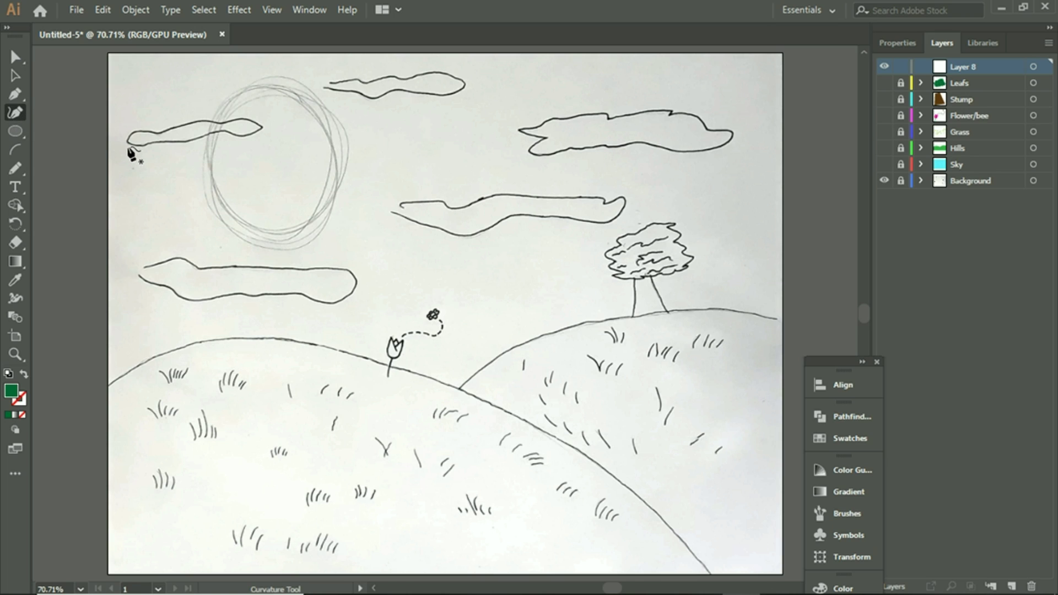
click(17, 97)
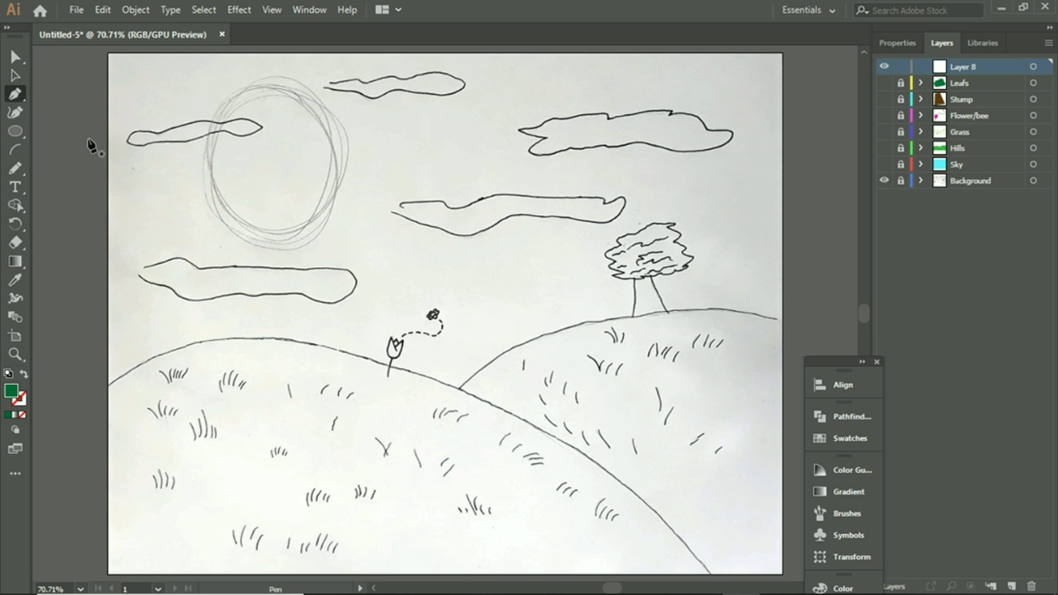
click(14, 114)
click(15, 94)
click(146, 266)
drag(183, 259, 229, 274)
click(14, 112)
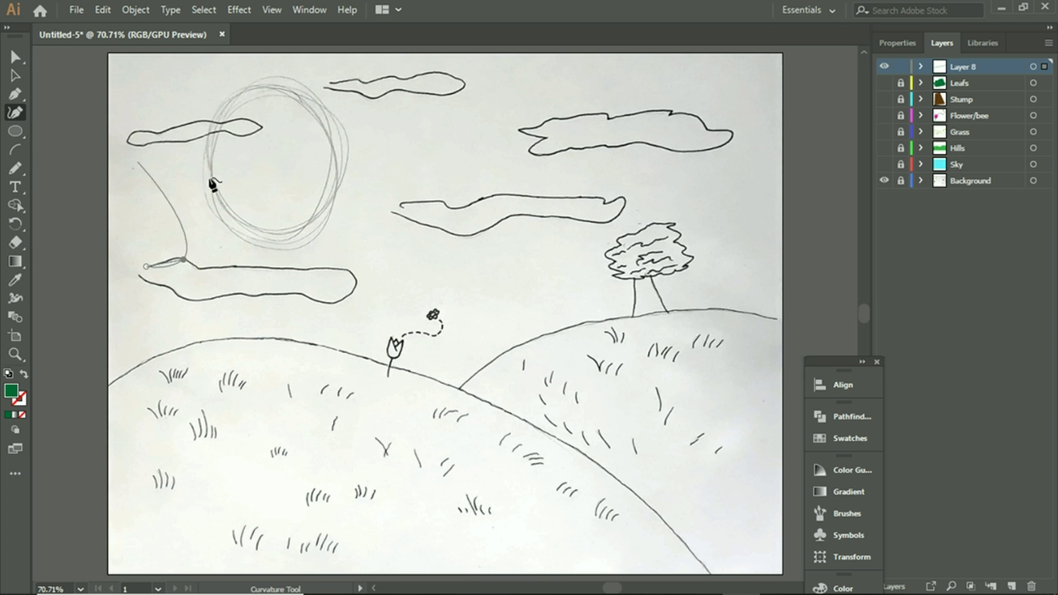
click(198, 268)
click(236, 266)
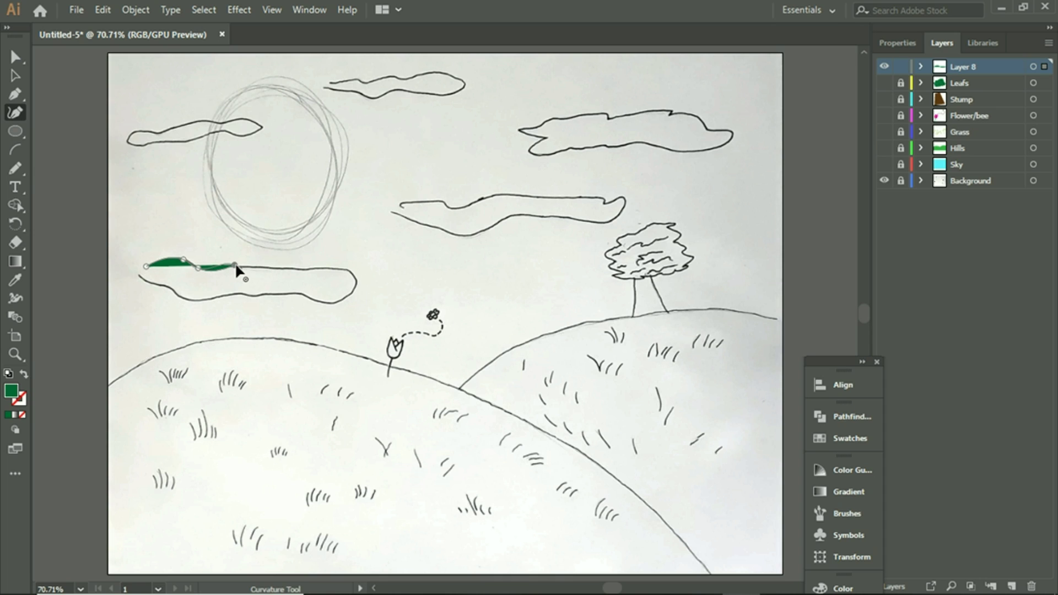
click(305, 269)
click(335, 267)
click(355, 277)
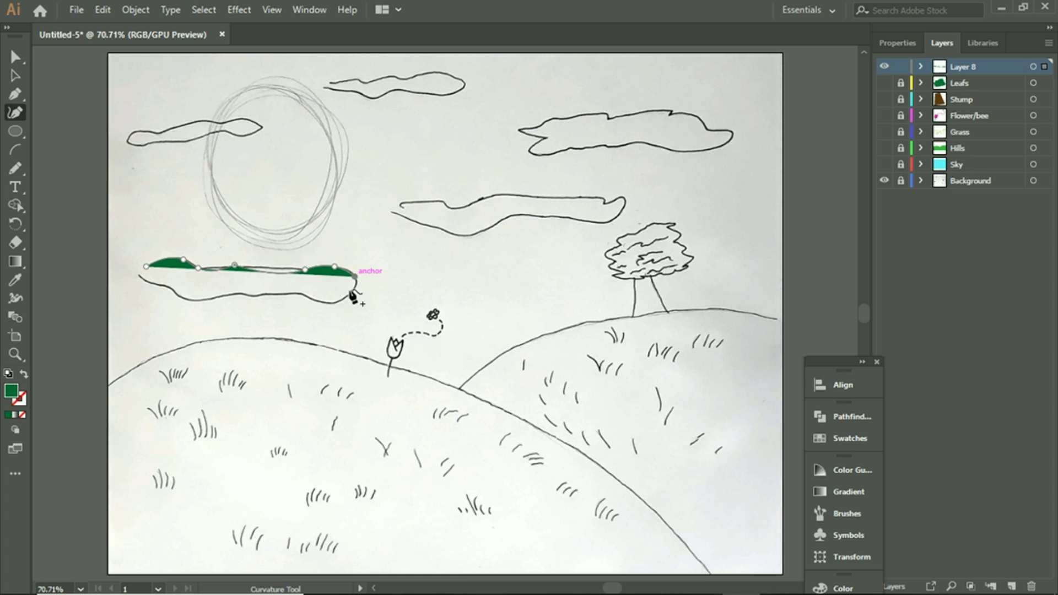
Step: Trace the cloud's right end and lower edge back to the starting point, closing the shape, and show its properties
click(337, 300)
click(309, 298)
click(275, 294)
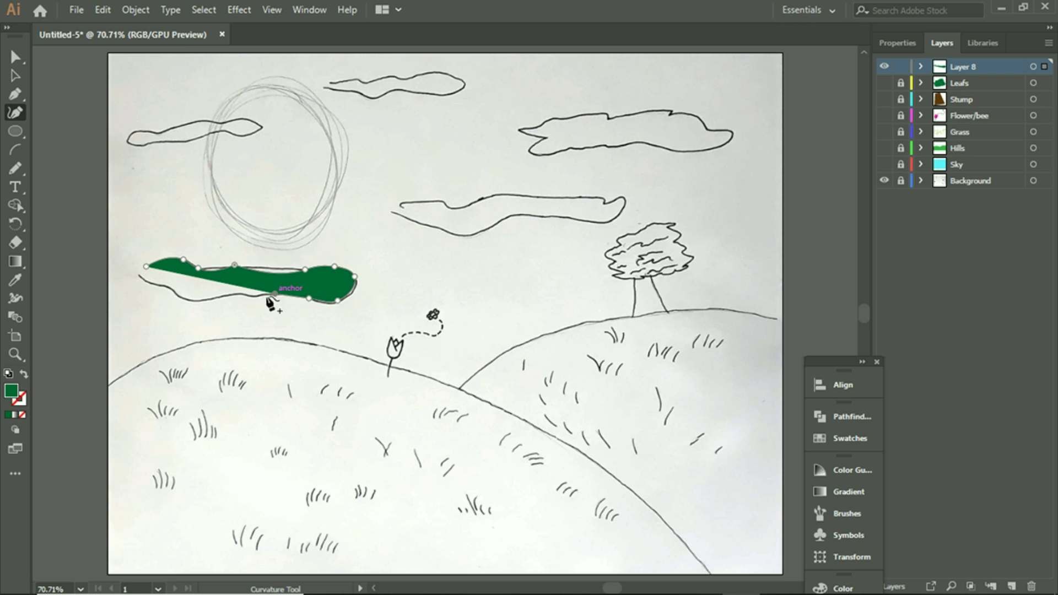
click(218, 297)
click(184, 301)
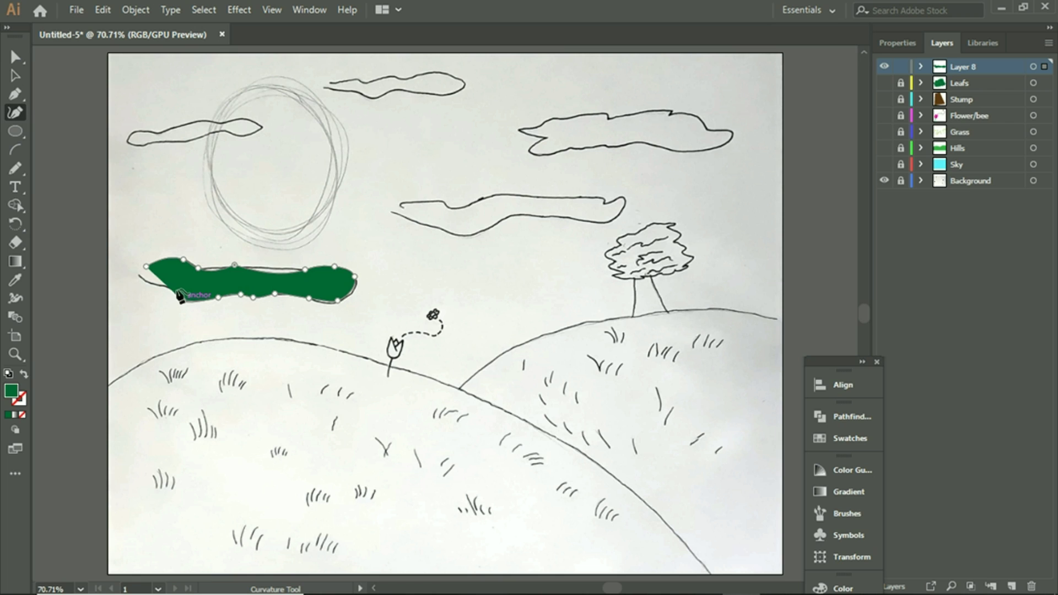
click(142, 279)
click(146, 266)
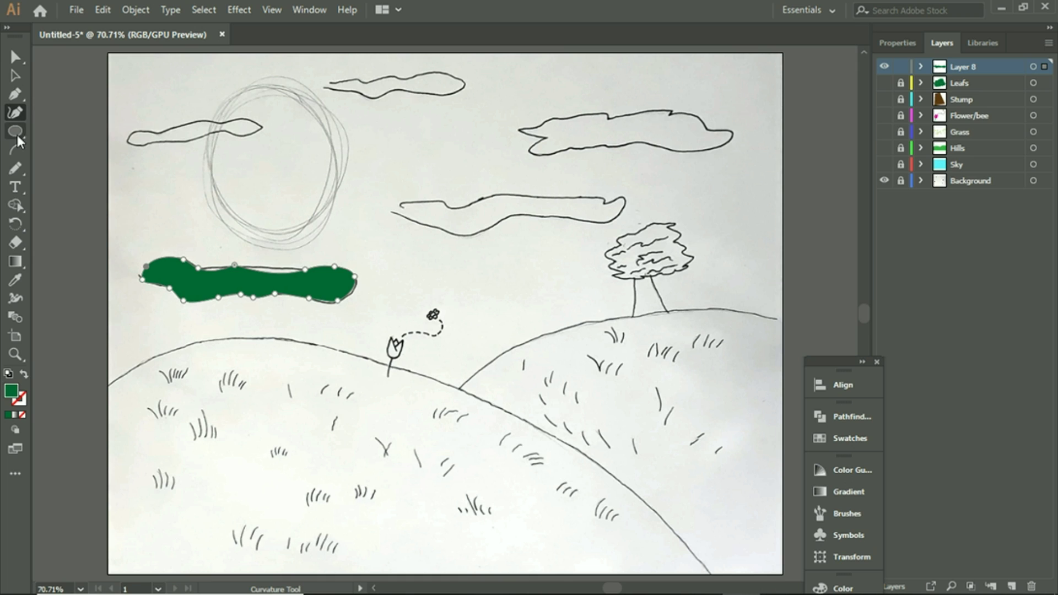
click(897, 43)
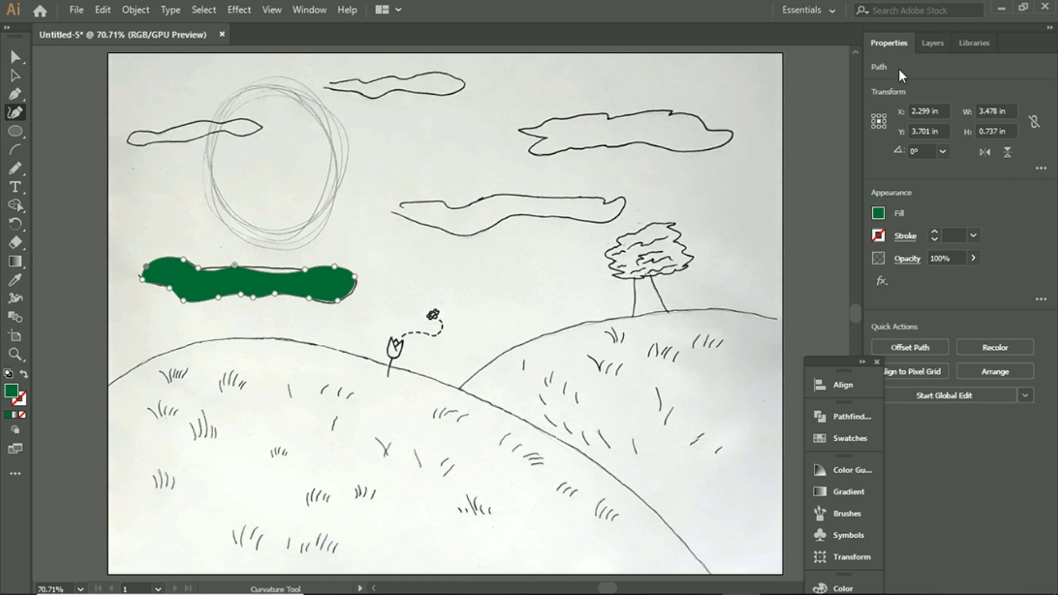
Step: Set the fill of the traced lowest left cloud to the white swatch
click(880, 212)
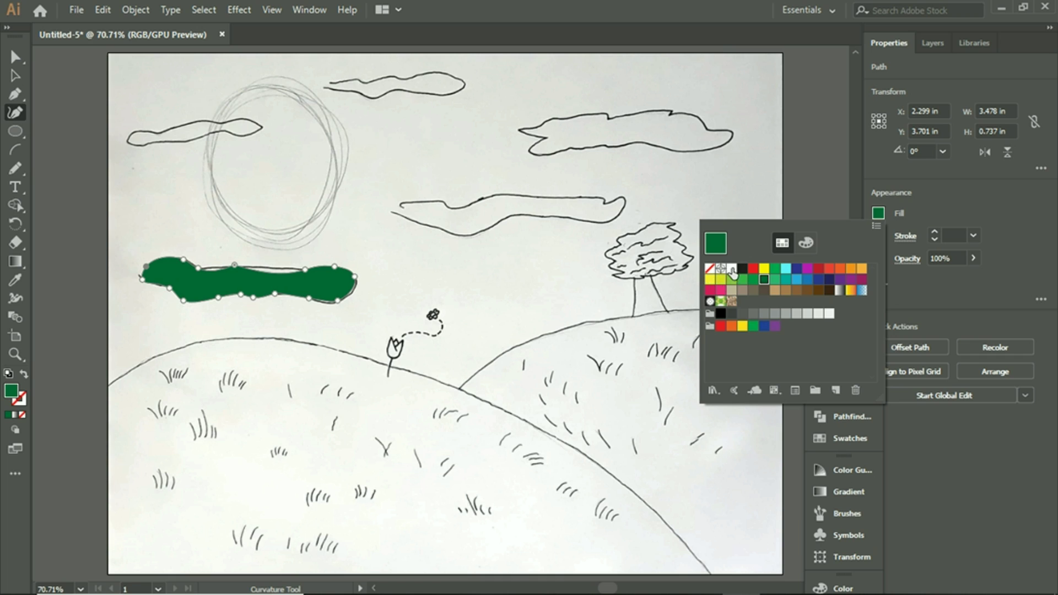
click(732, 269)
key(Escape)
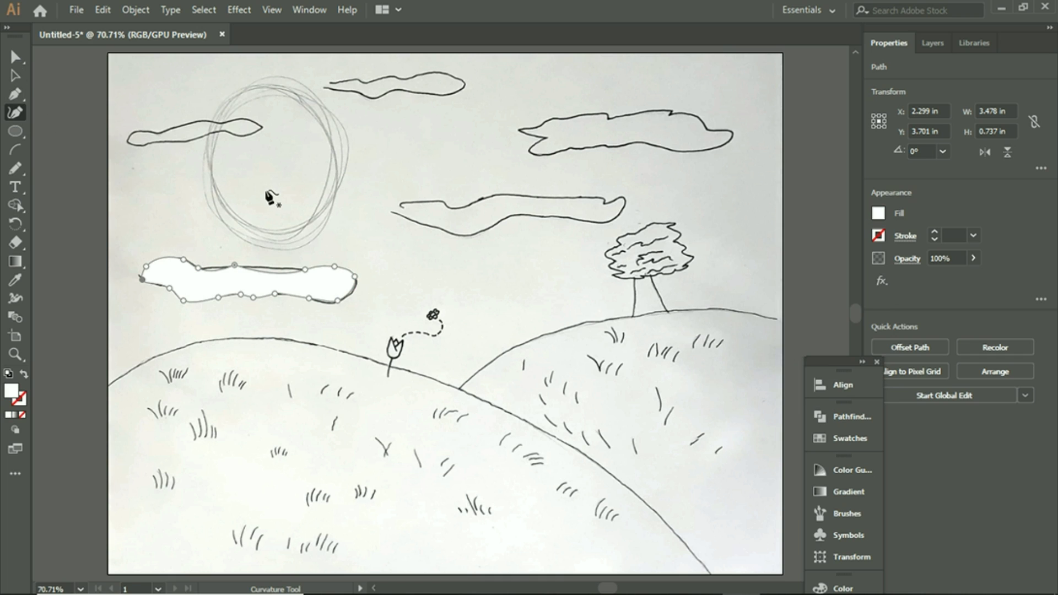
Step: Trace the upper edge of the cloud between the sun and the tree with the Curvature tool, including the notch near its right end
click(393, 209)
click(409, 201)
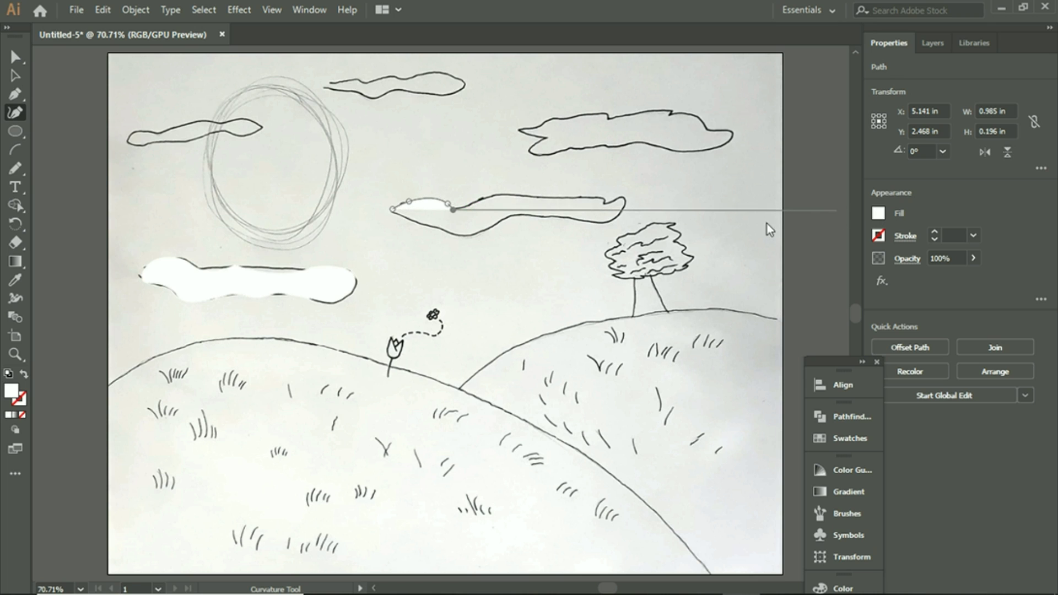
click(495, 196)
click(547, 198)
click(592, 199)
click(605, 199)
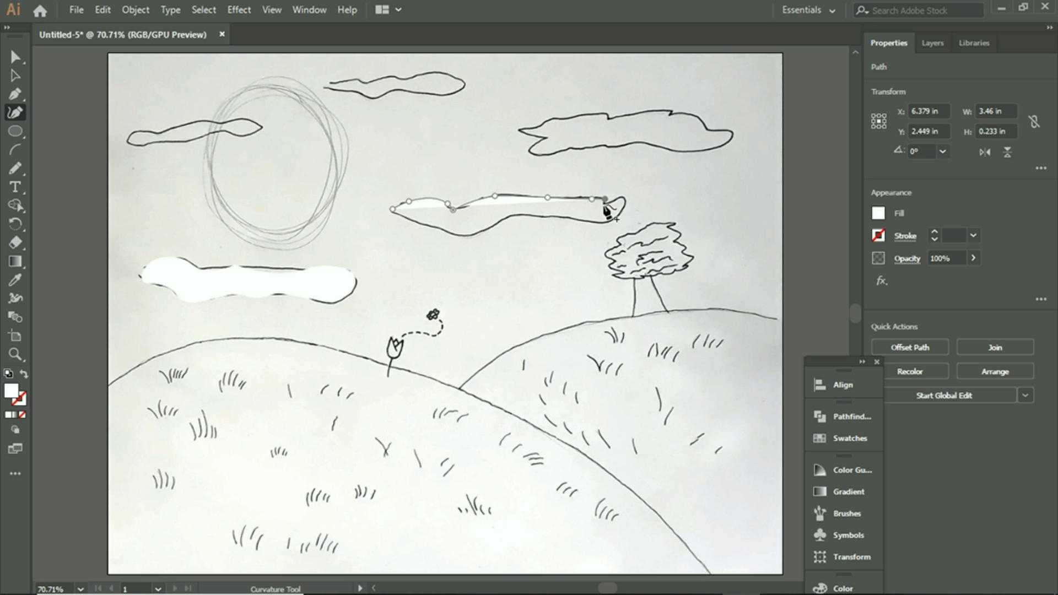
click(602, 209)
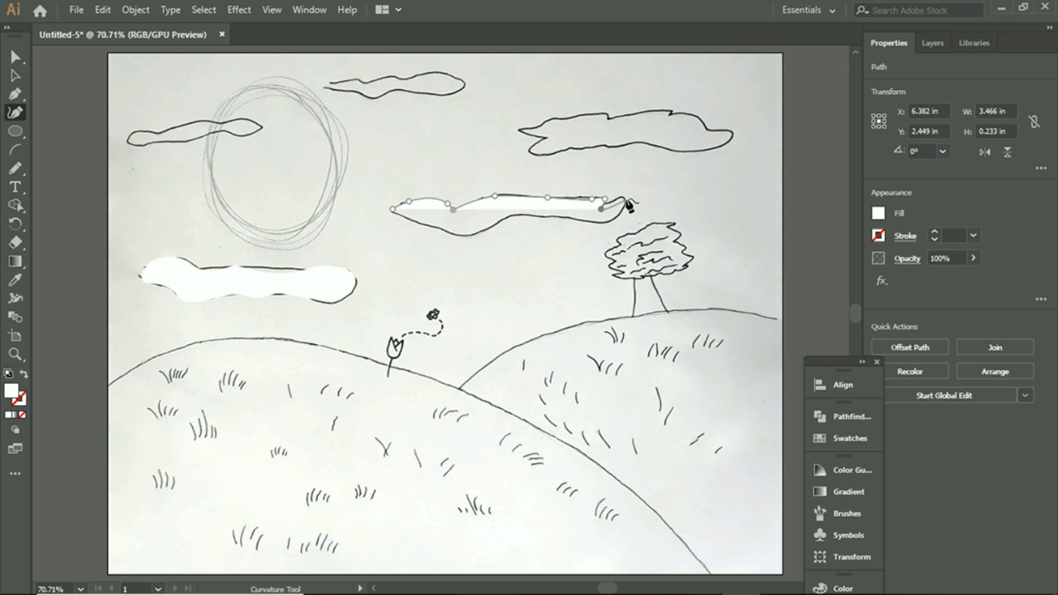
click(622, 194)
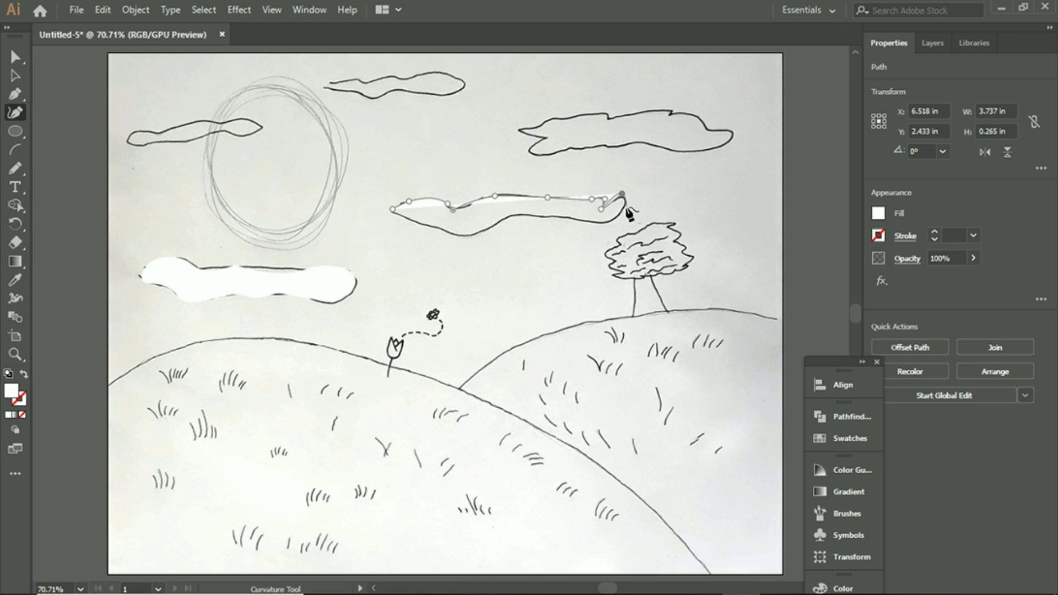
Step: Trace that cloud's right end and lower edge back to the starting point, closing a shape about 3.8 in wide and 0.67 in tall
click(625, 207)
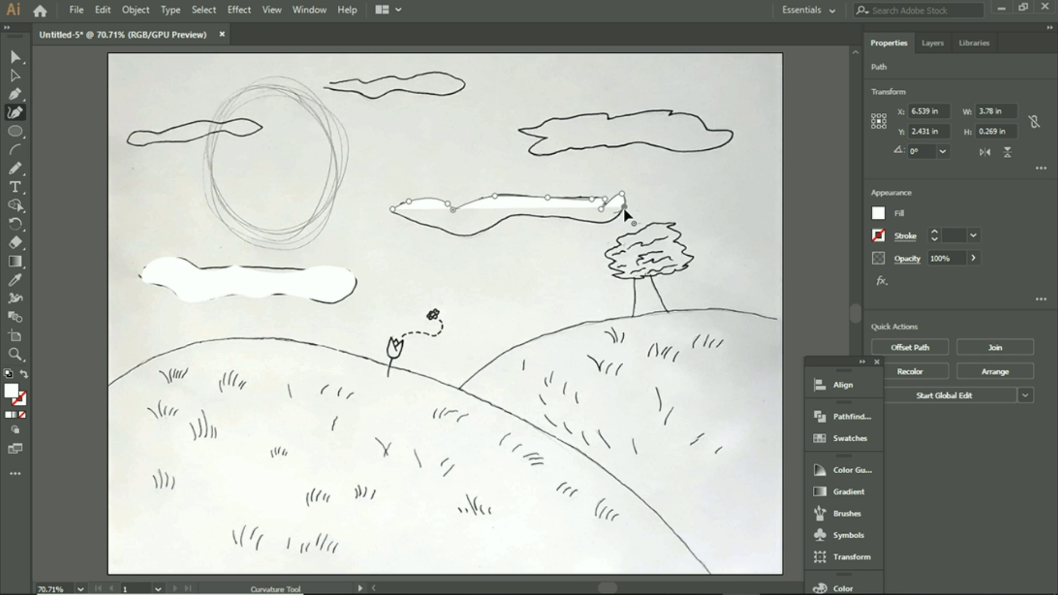
click(597, 222)
click(545, 216)
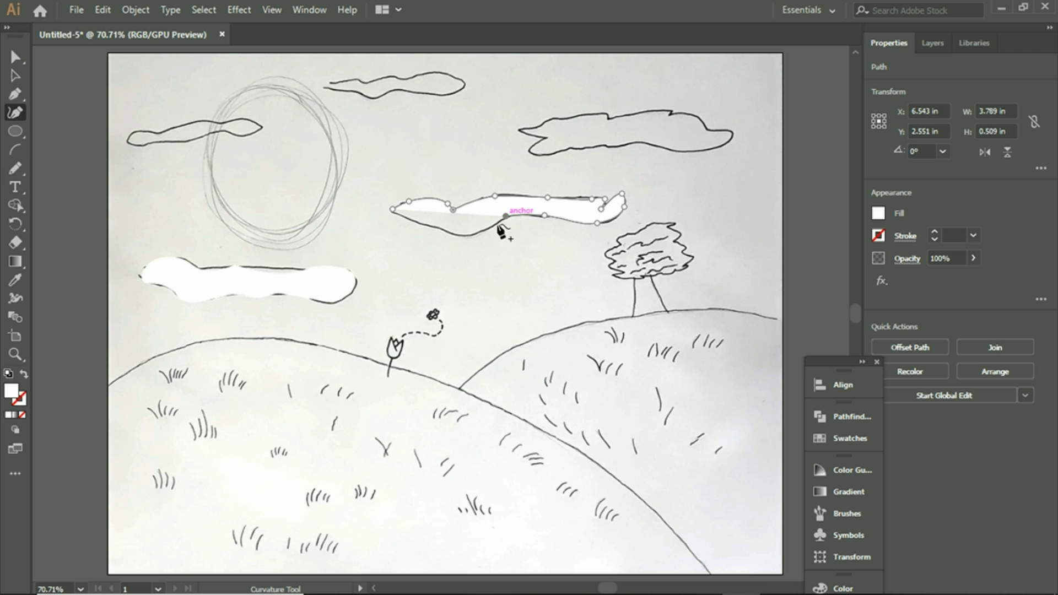
click(505, 217)
click(468, 234)
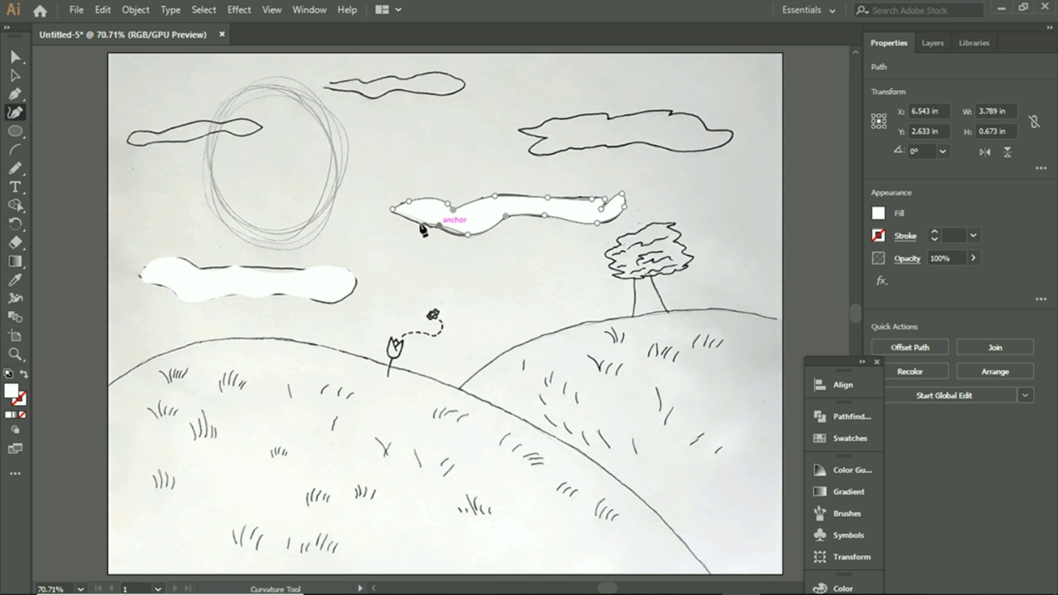
click(393, 211)
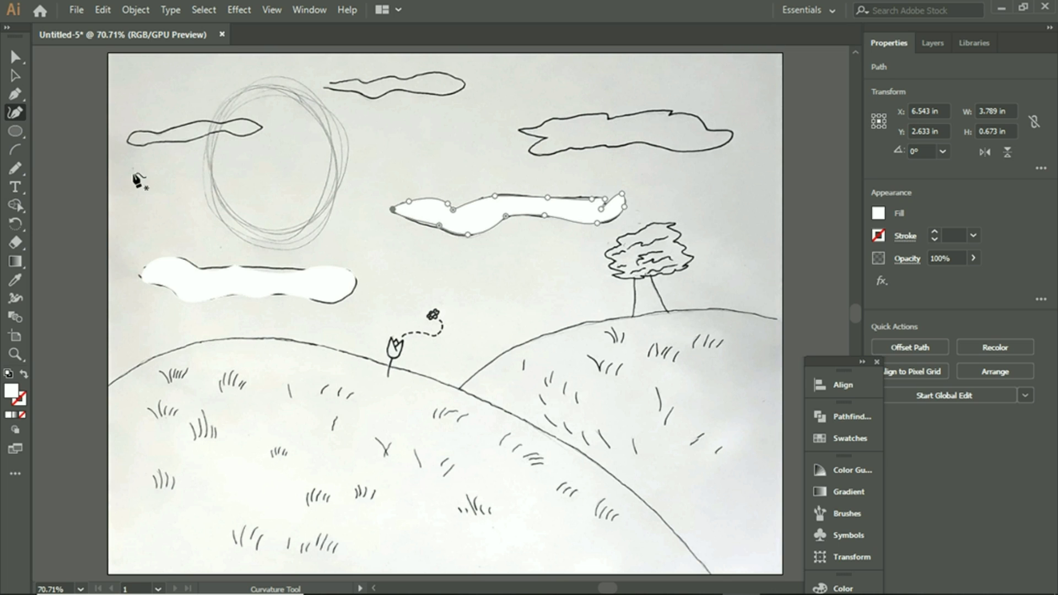
Step: Deselect the finished cloud and ready the Curvature tool close up on the upper-right cloud
click(15, 76)
click(492, 114)
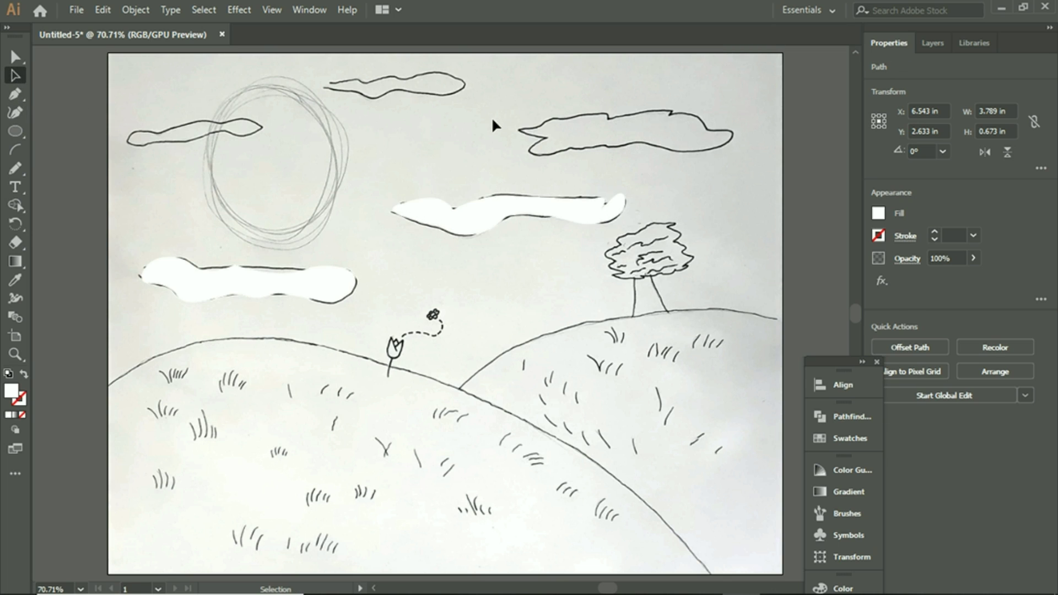
key(z)
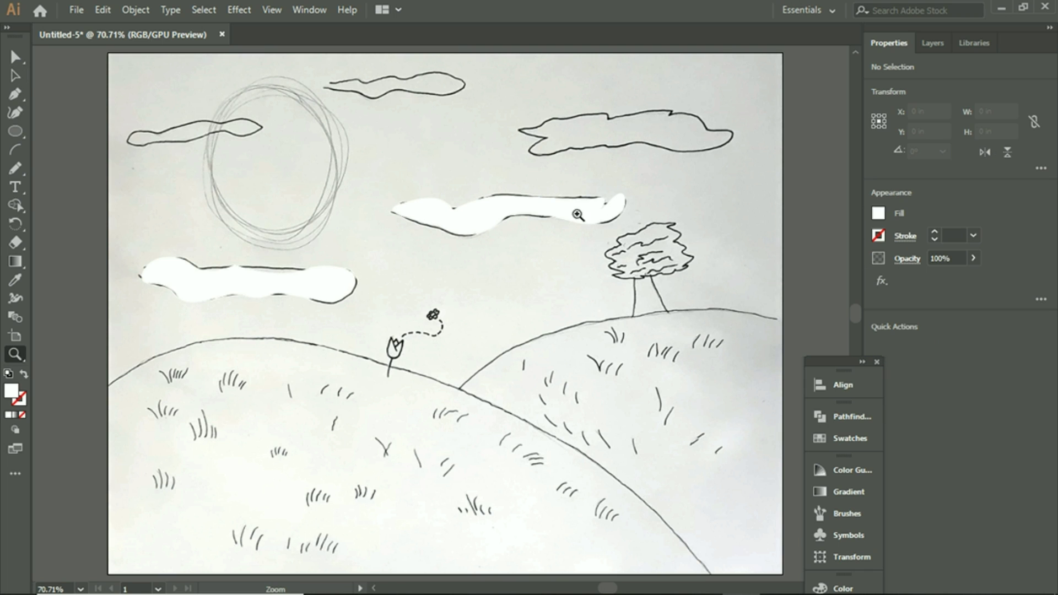
click(560, 157)
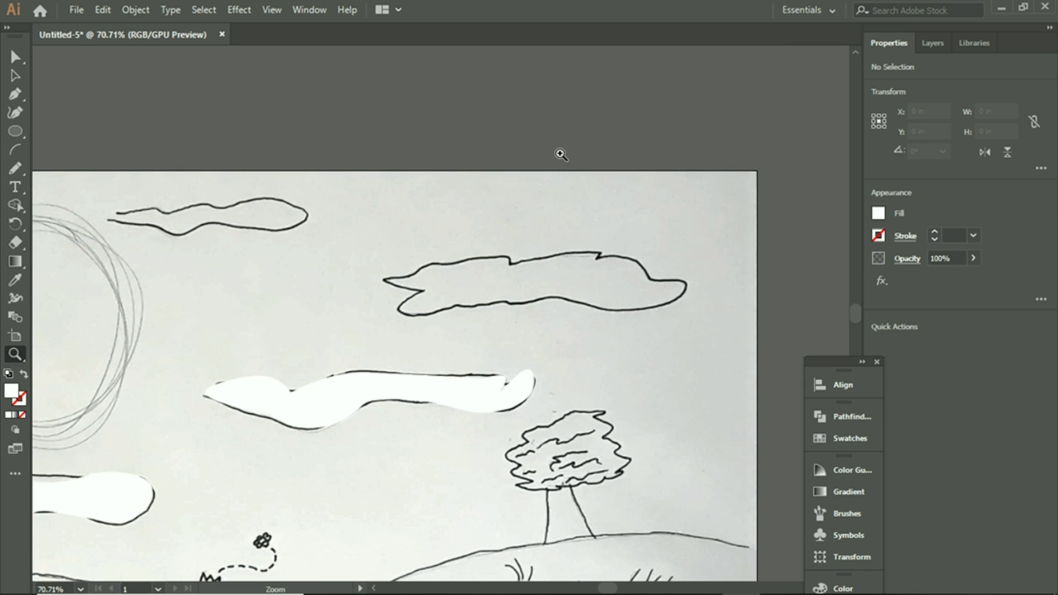
click(20, 114)
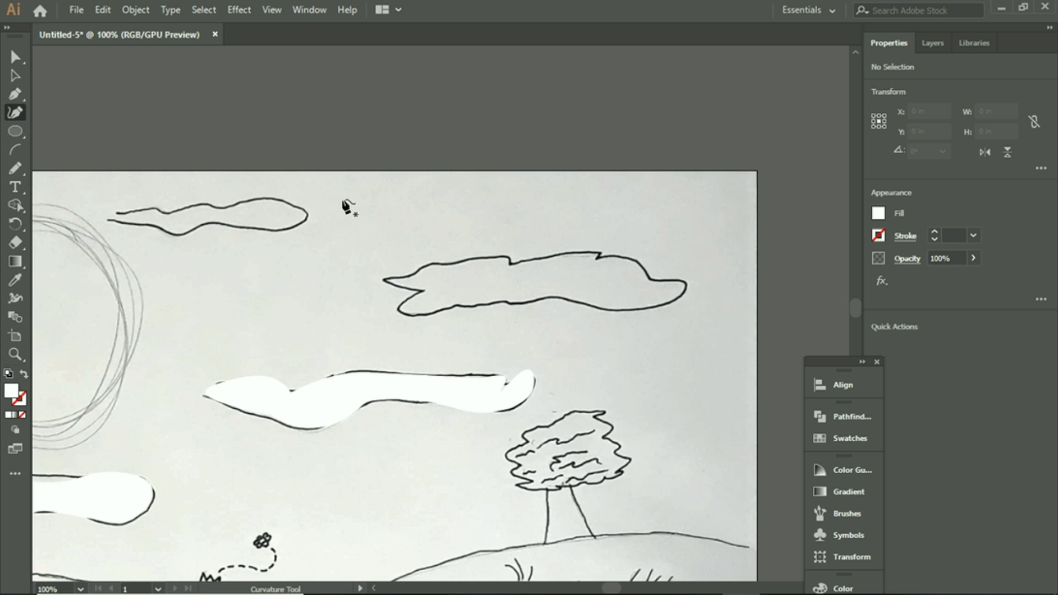
click(386, 279)
click(427, 263)
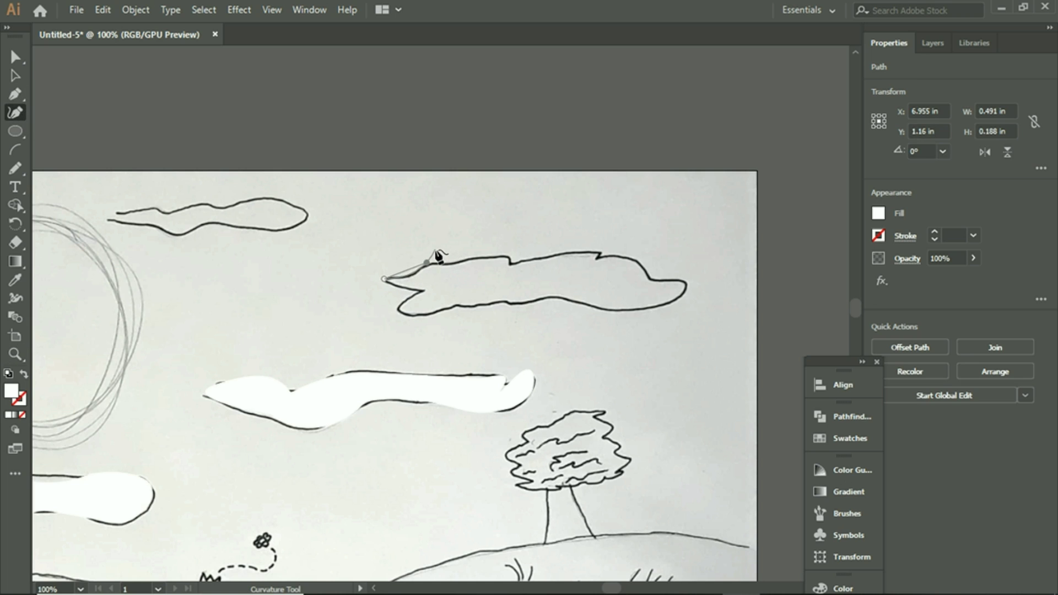
click(435, 249)
click(435, 249)
key(Delete)
key(Delete)
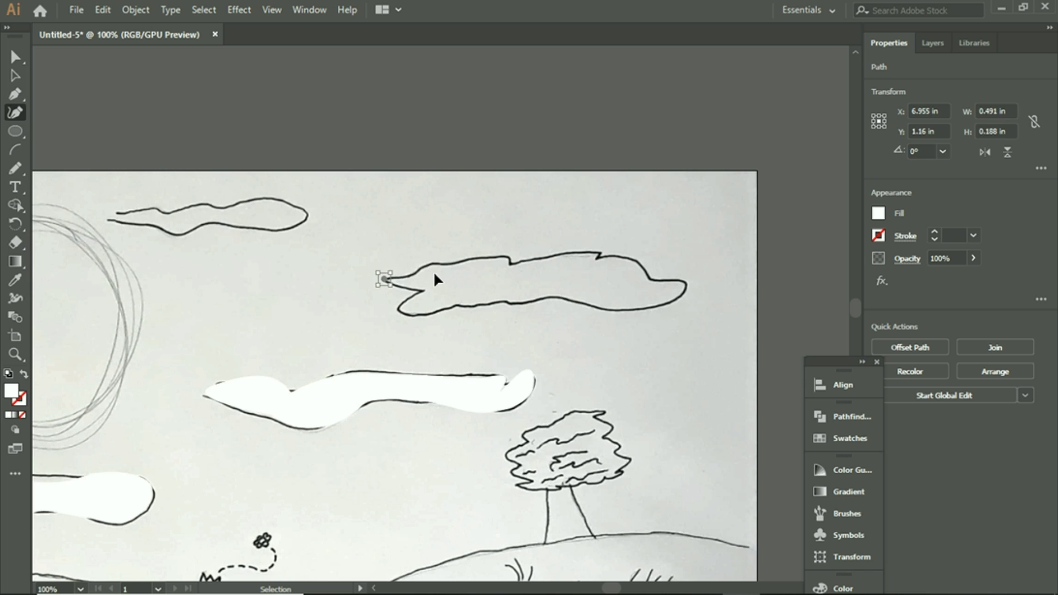
key(Delete)
click(384, 280)
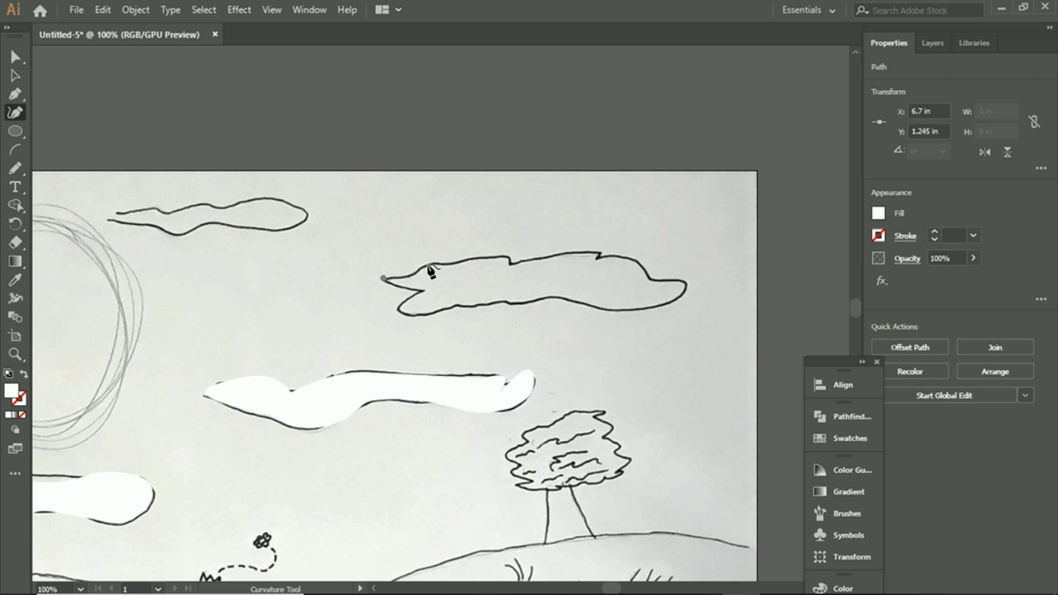
click(424, 264)
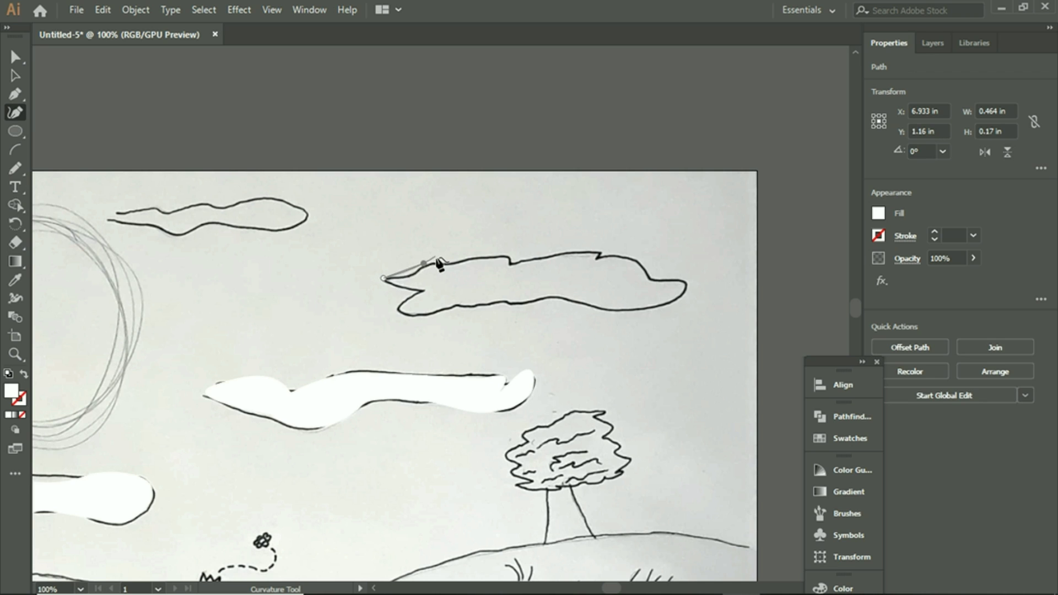
click(383, 278)
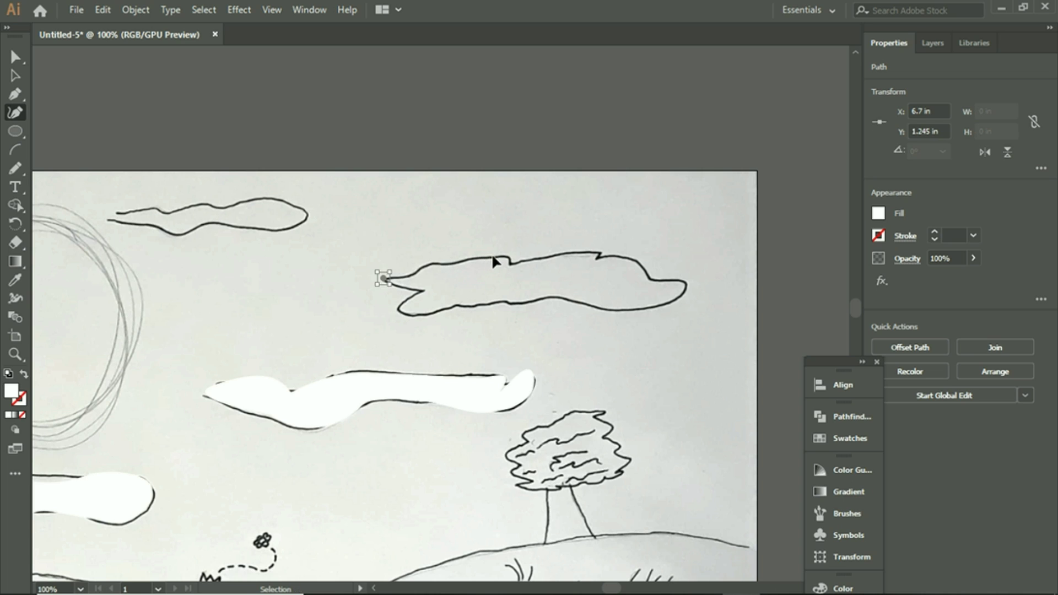
key(Escape)
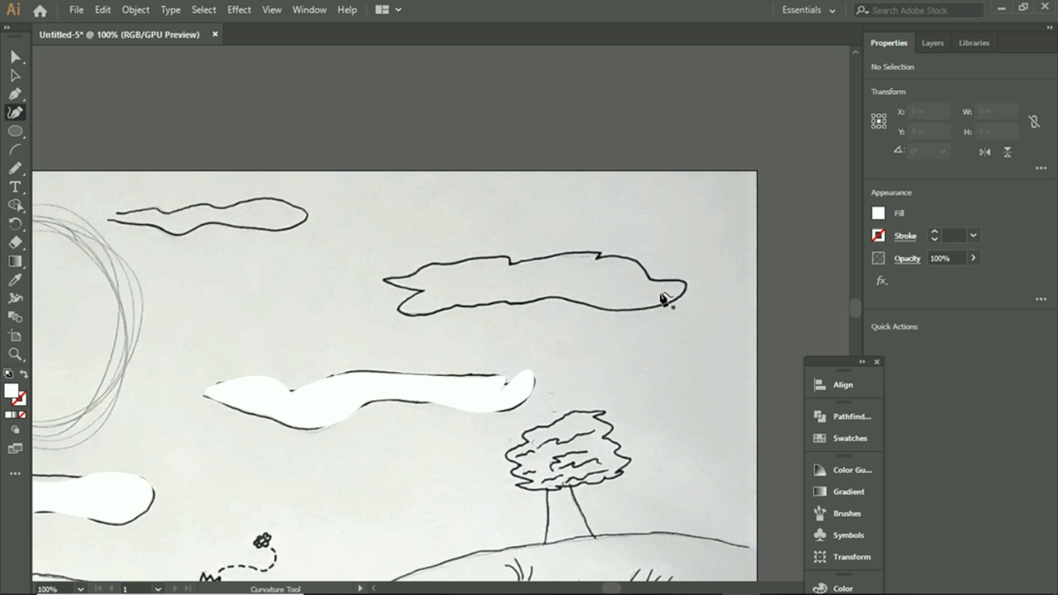
Step: Start a Curvature path on the upper-right cloud's lower edge and trace its right half around the right end to the top
click(554, 296)
click(630, 308)
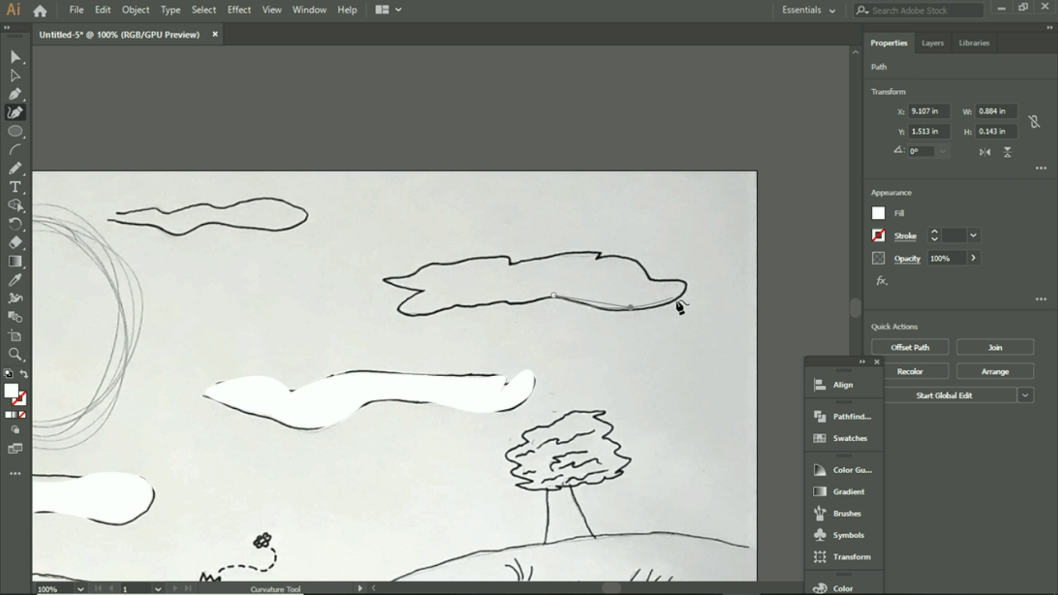
click(679, 300)
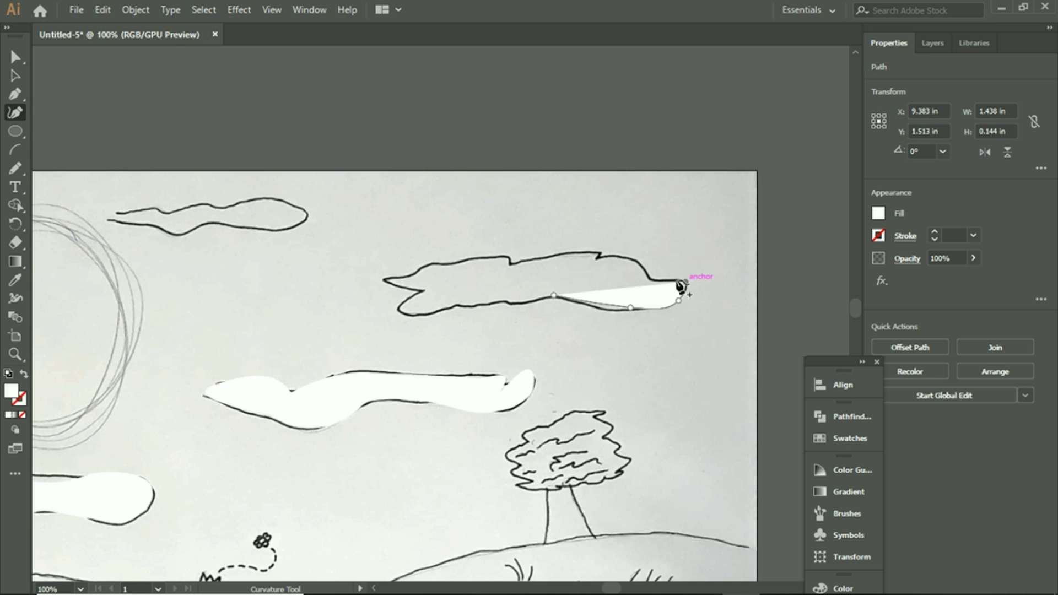
click(684, 283)
click(652, 278)
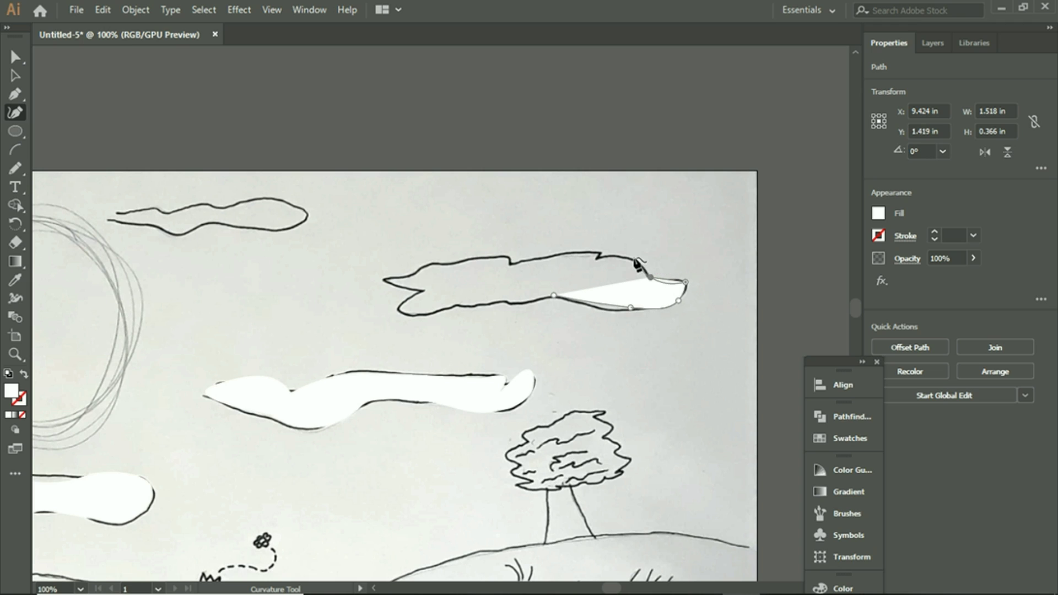
click(634, 258)
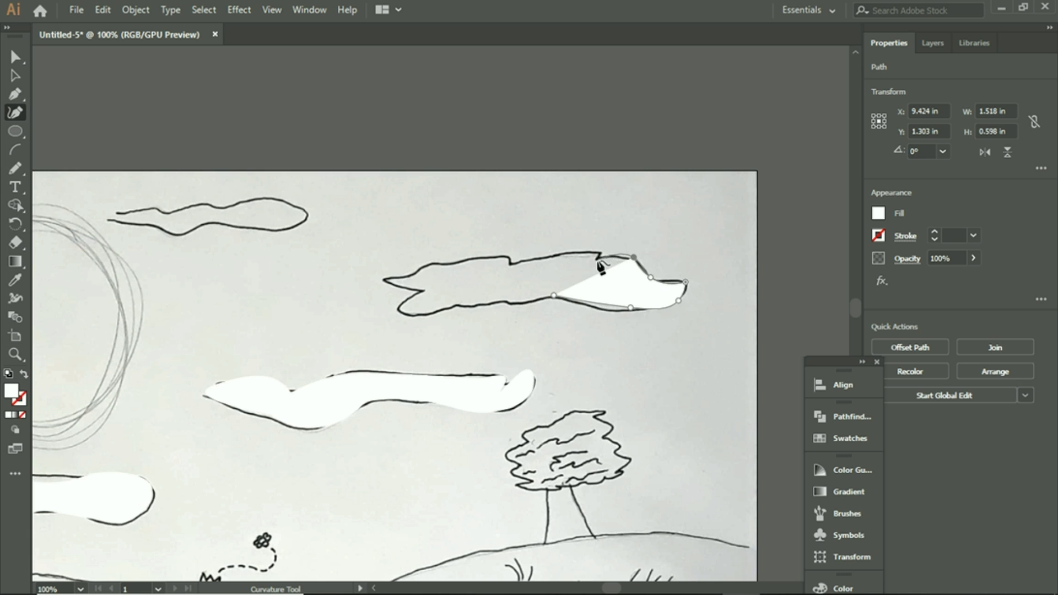
Step: Trace the upper-right cloud's upper edge leftward through both notches to the pointed left tip
click(593, 260)
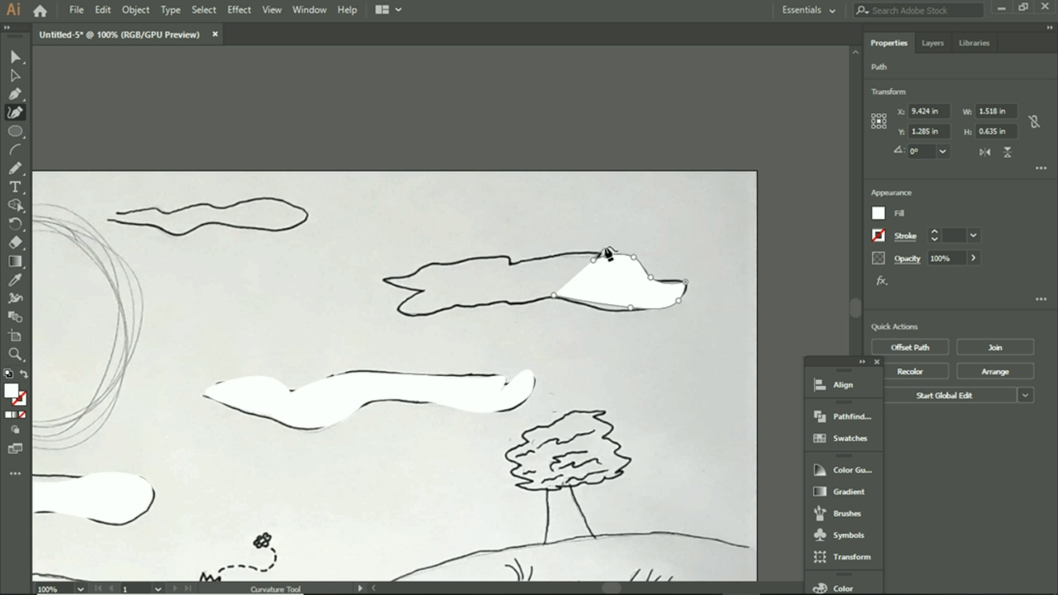
click(605, 246)
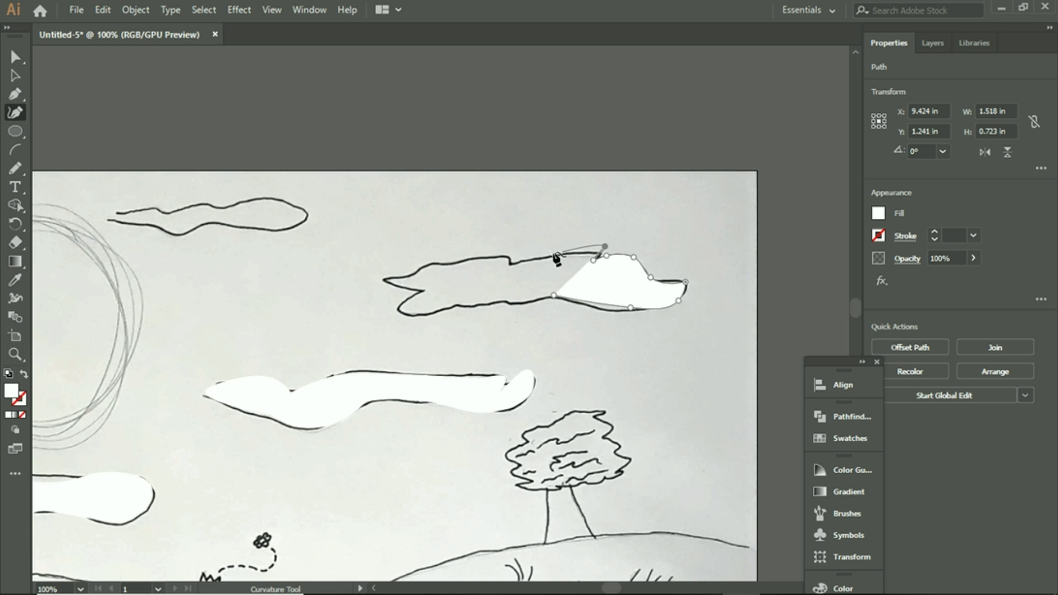
click(512, 263)
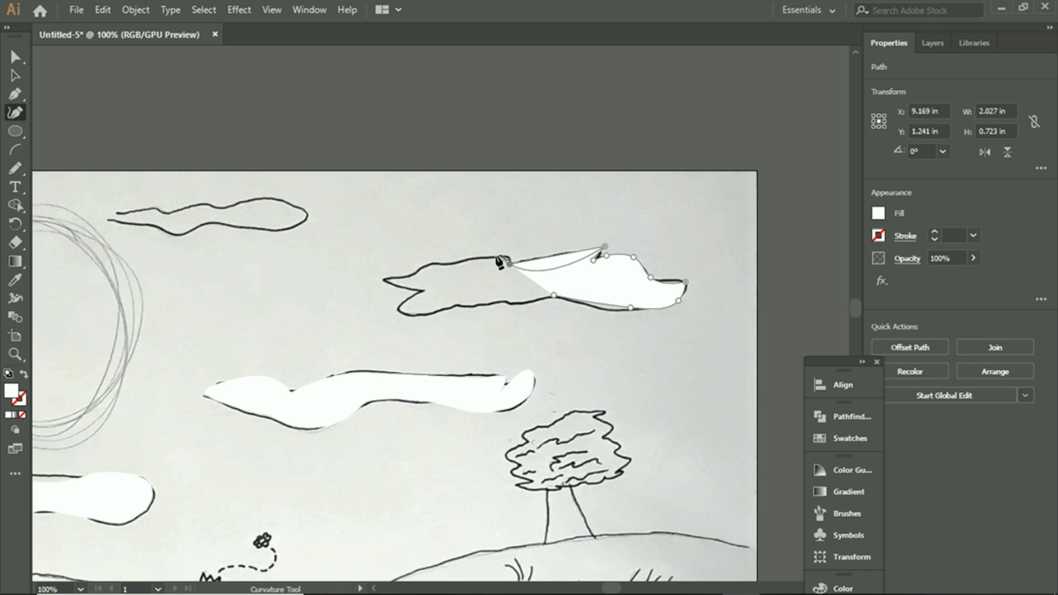
click(506, 253)
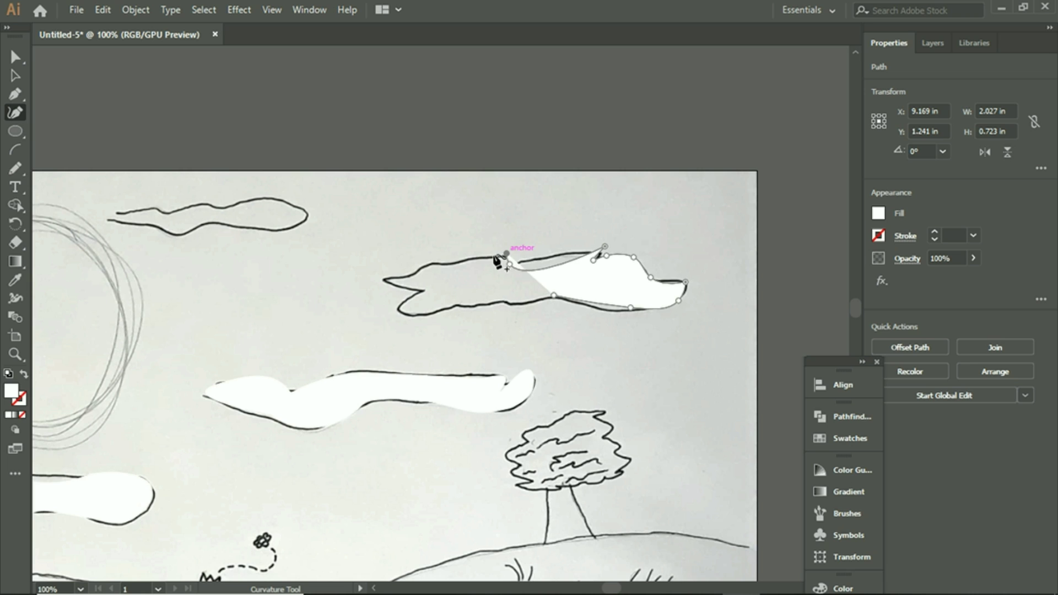
click(443, 264)
click(420, 266)
click(398, 276)
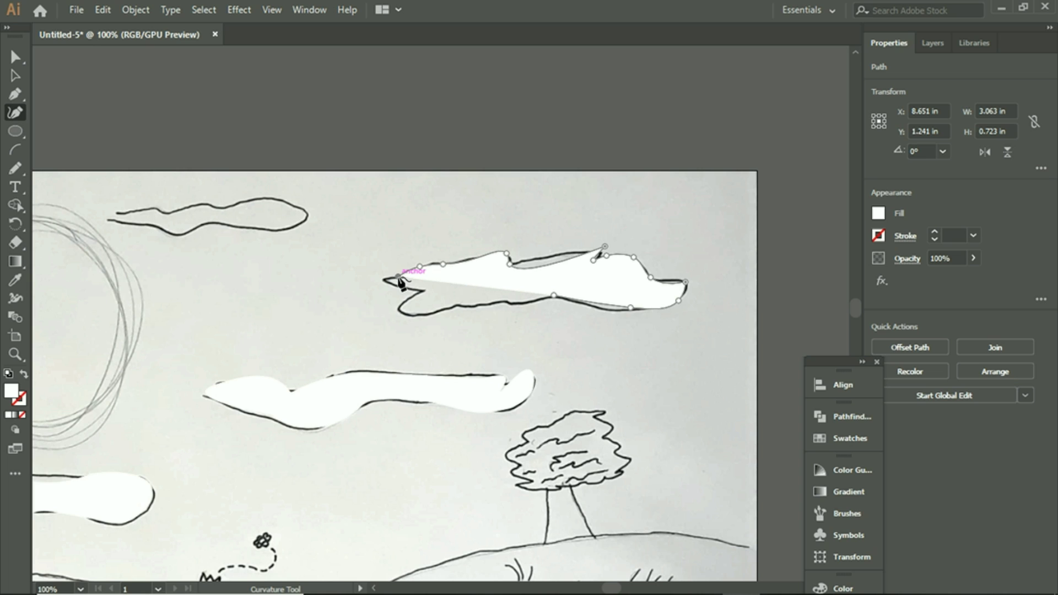
click(383, 279)
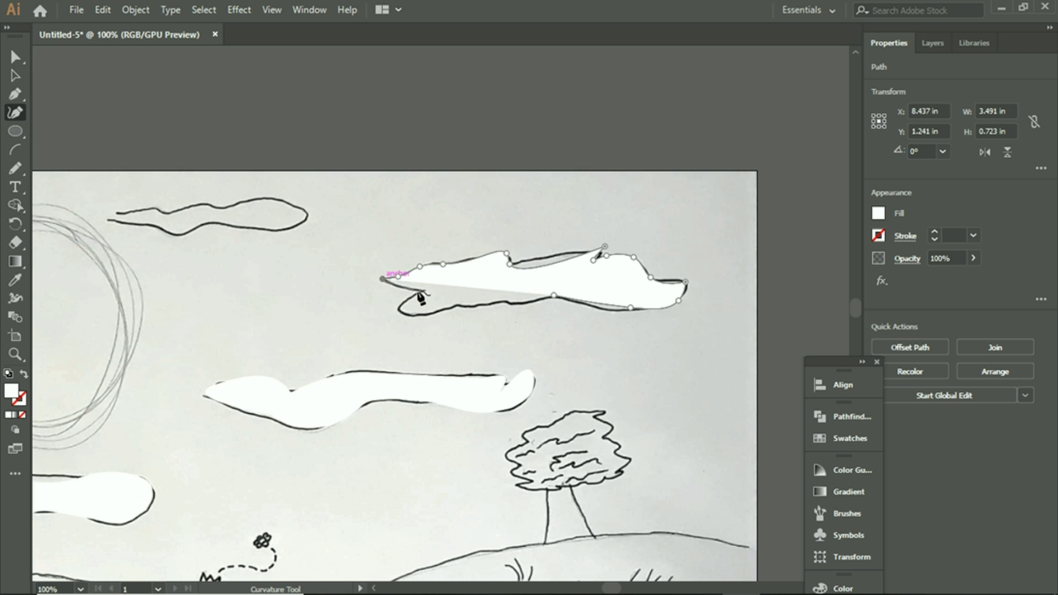
Step: Trace the upper-right cloud's left notch and lower edge back to the start, closing a shape about 3.49 in wide and 0.81 in tall, and deselect it
click(423, 290)
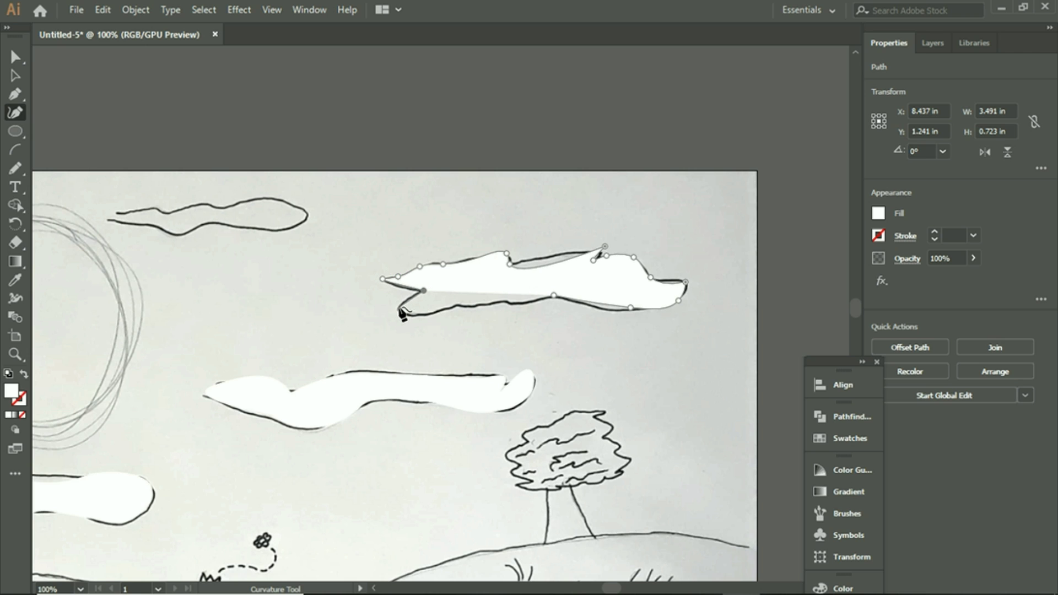
click(397, 303)
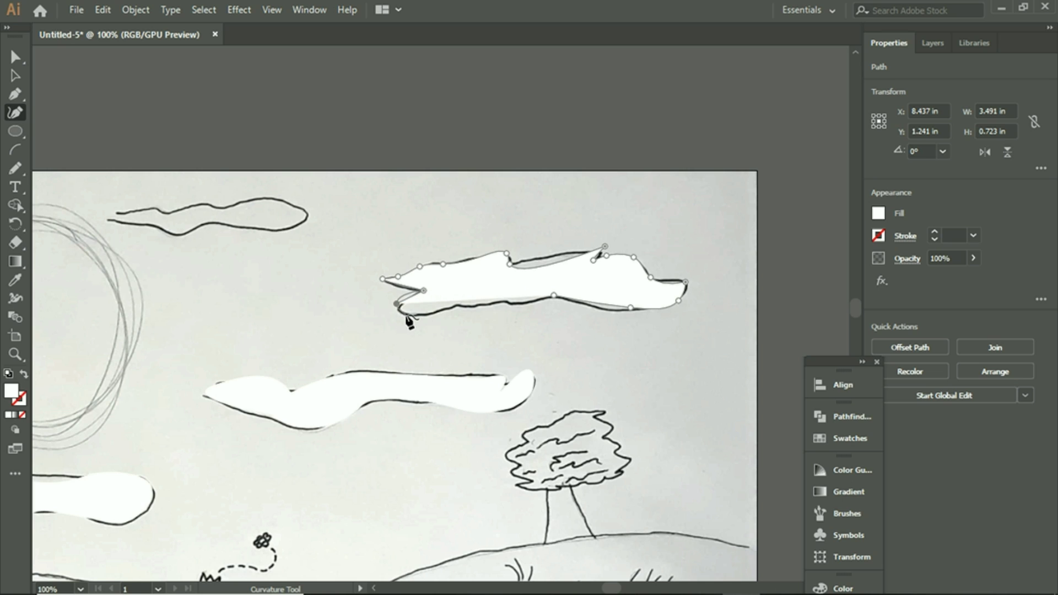
click(405, 315)
click(436, 313)
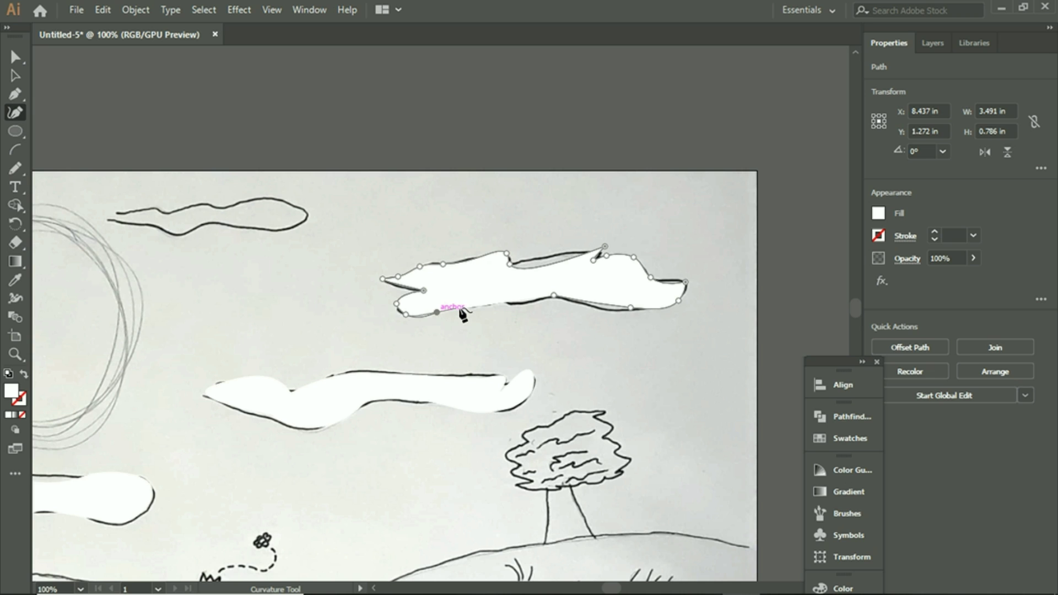
click(463, 303)
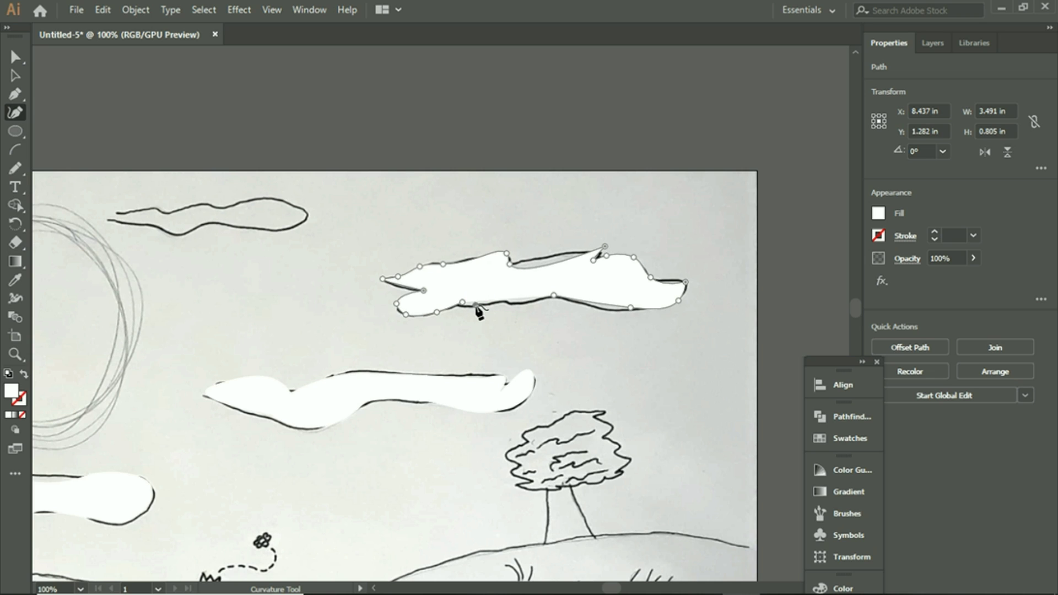
click(506, 302)
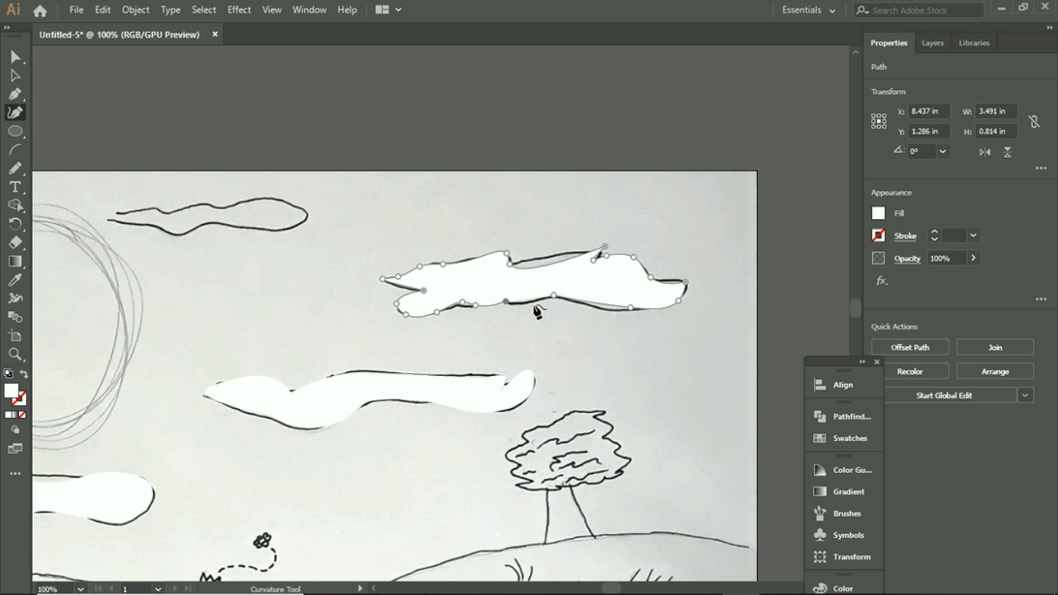
click(530, 305)
click(554, 297)
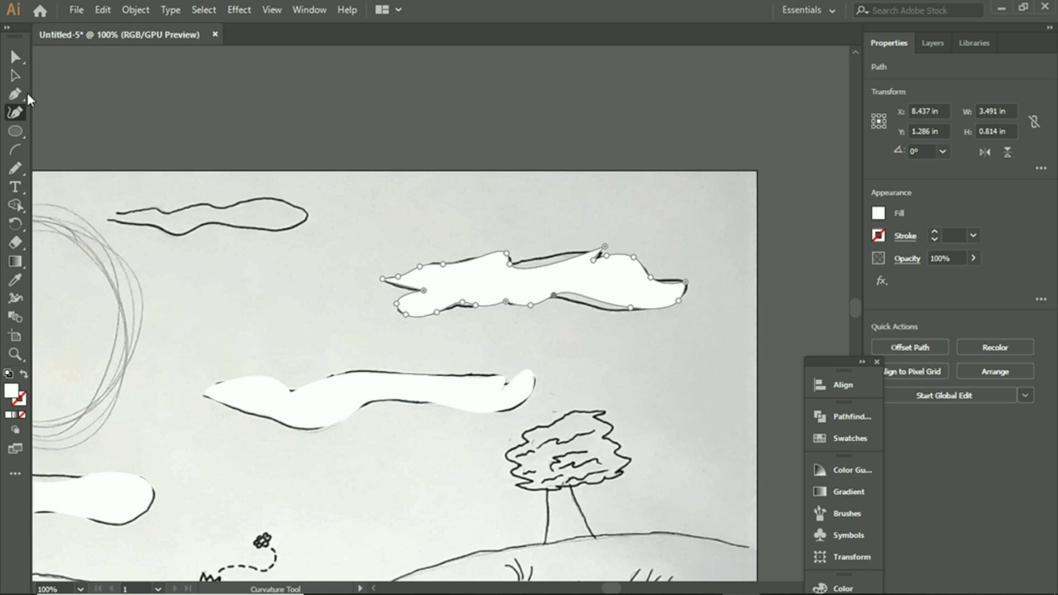
click(14, 77)
click(478, 206)
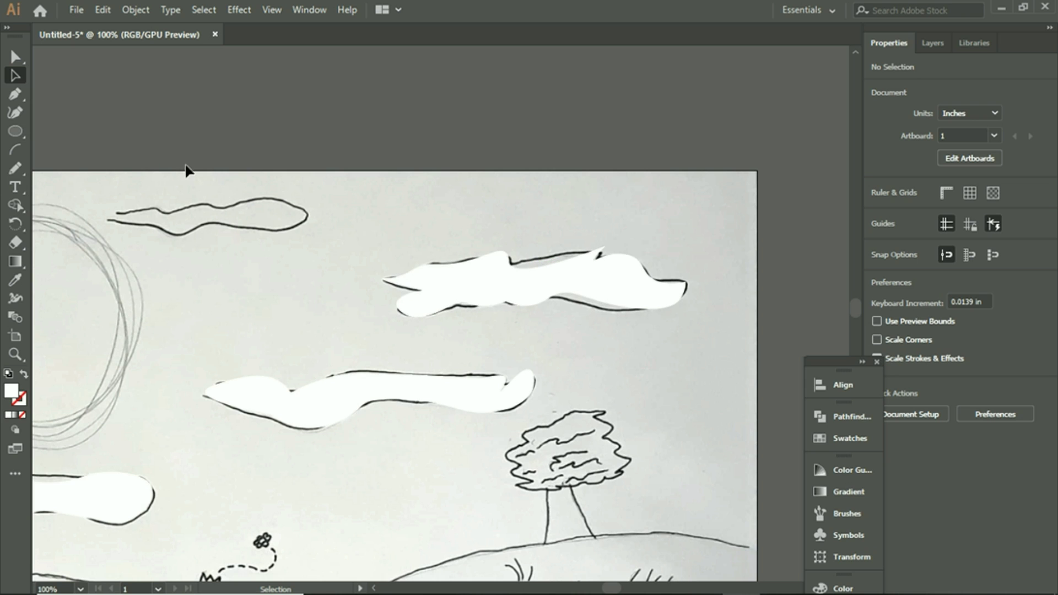
Step: Start a Curvature path at the left end of the small cloud overlapping the sun and trace its upper edge to the right tip
scroll(618, 589, left, 10)
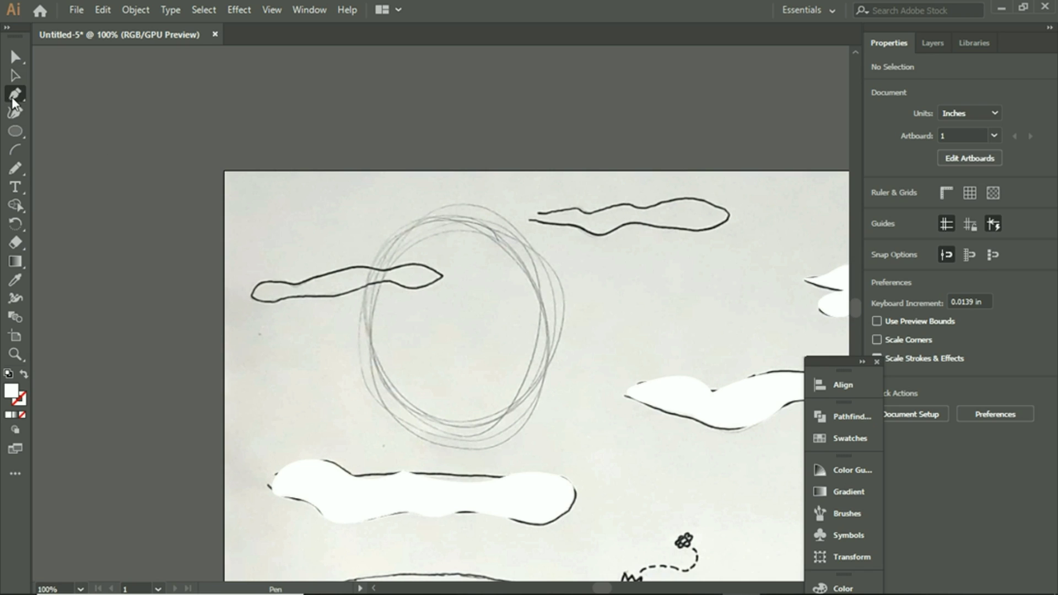
click(15, 94)
click(15, 112)
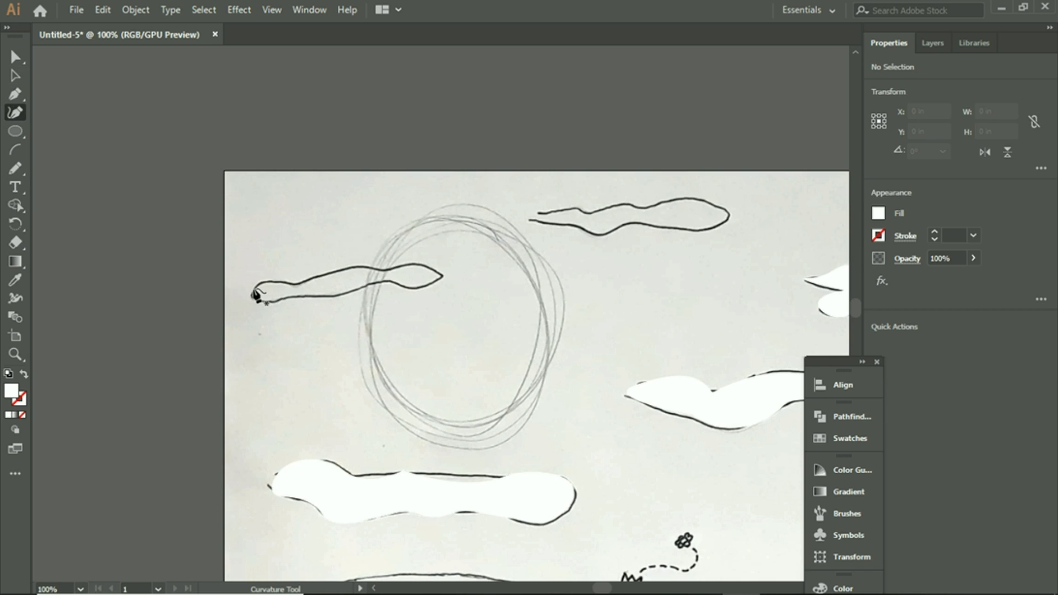
click(252, 288)
click(298, 283)
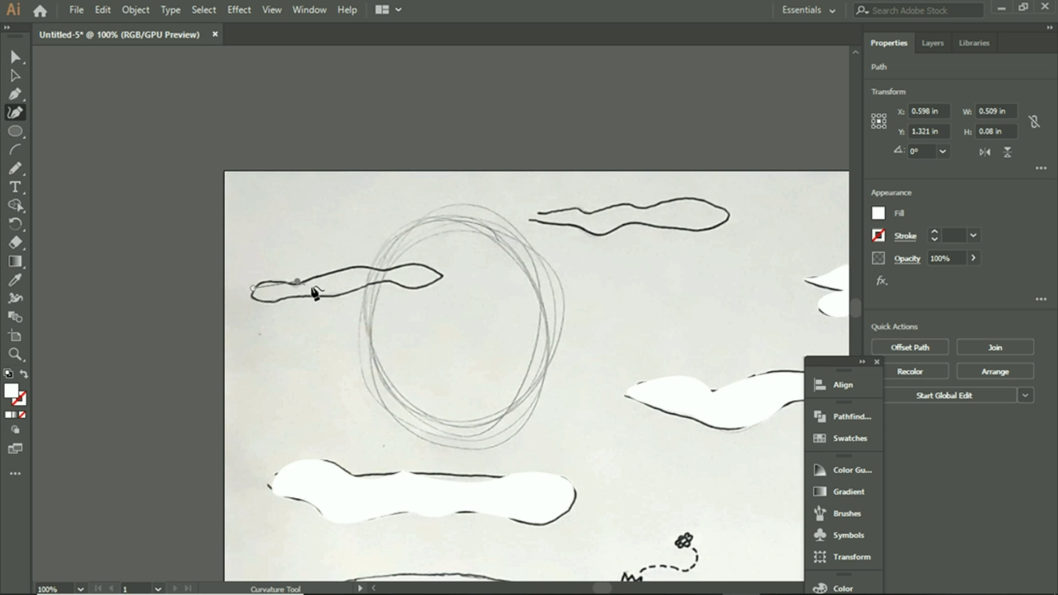
click(342, 270)
click(381, 270)
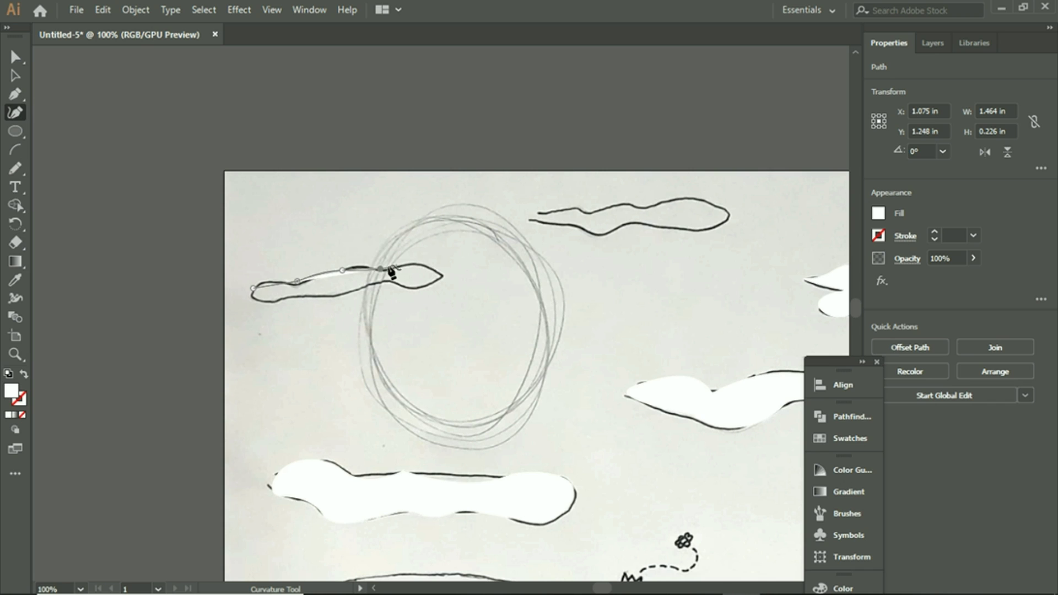
click(420, 263)
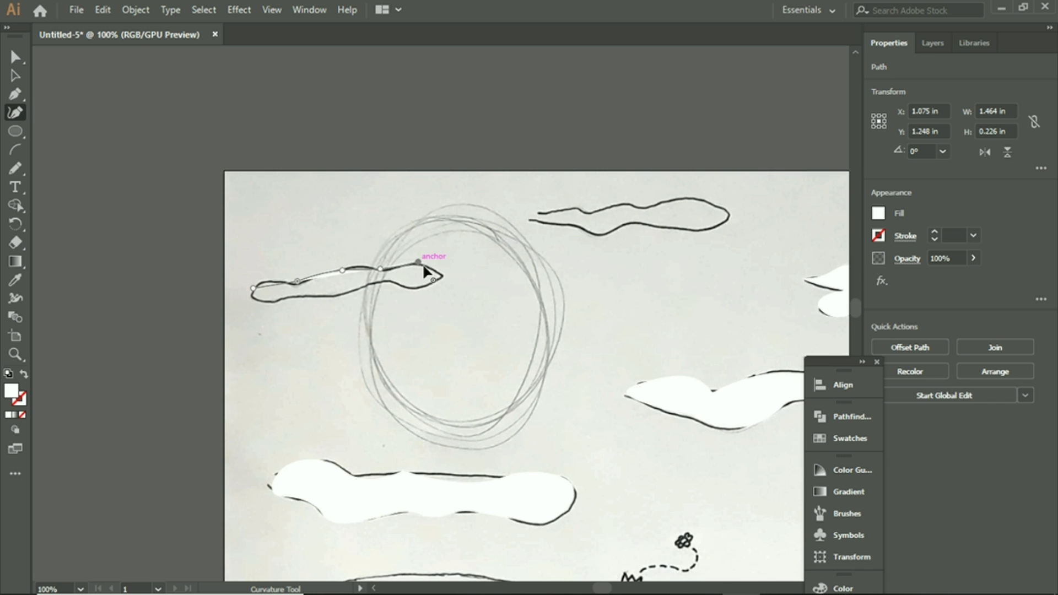
click(445, 275)
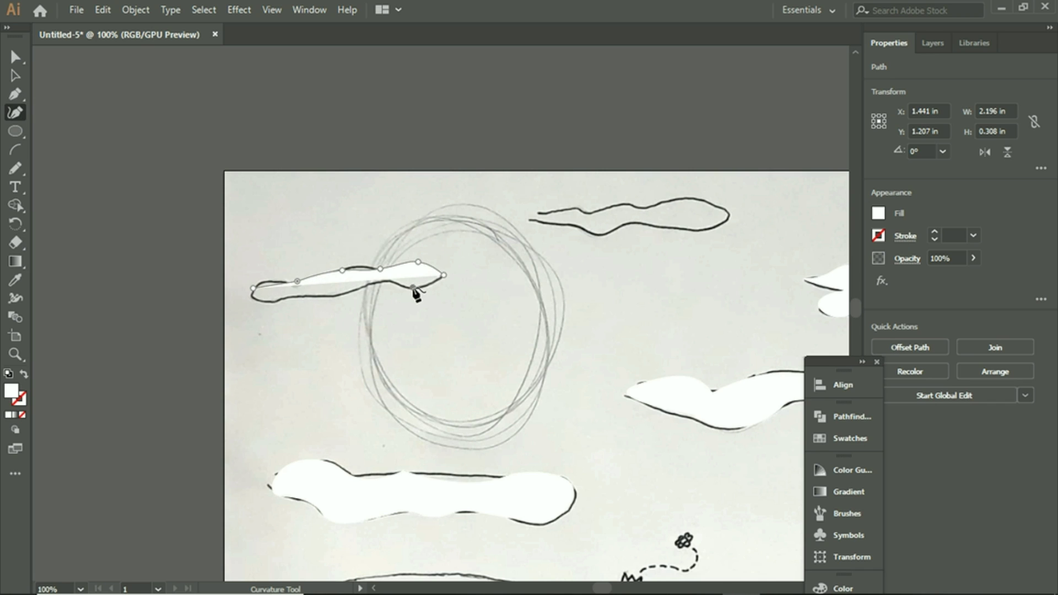
Step: Trace that small cloud's lower edge back to the start, closing a shape about 2.2 in wide and 0.47 in tall, and deselect it
click(388, 280)
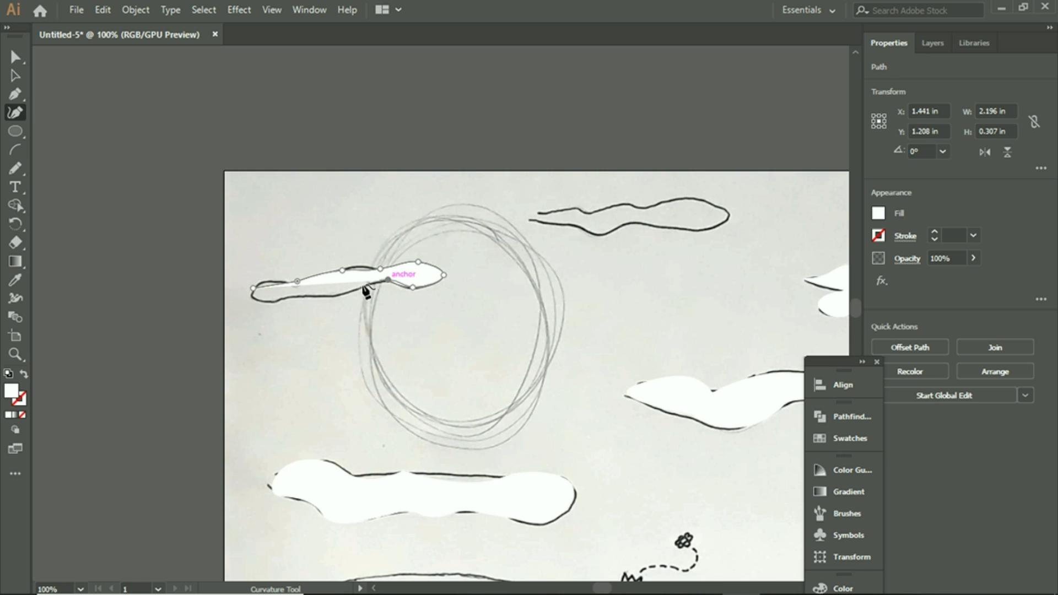
click(327, 298)
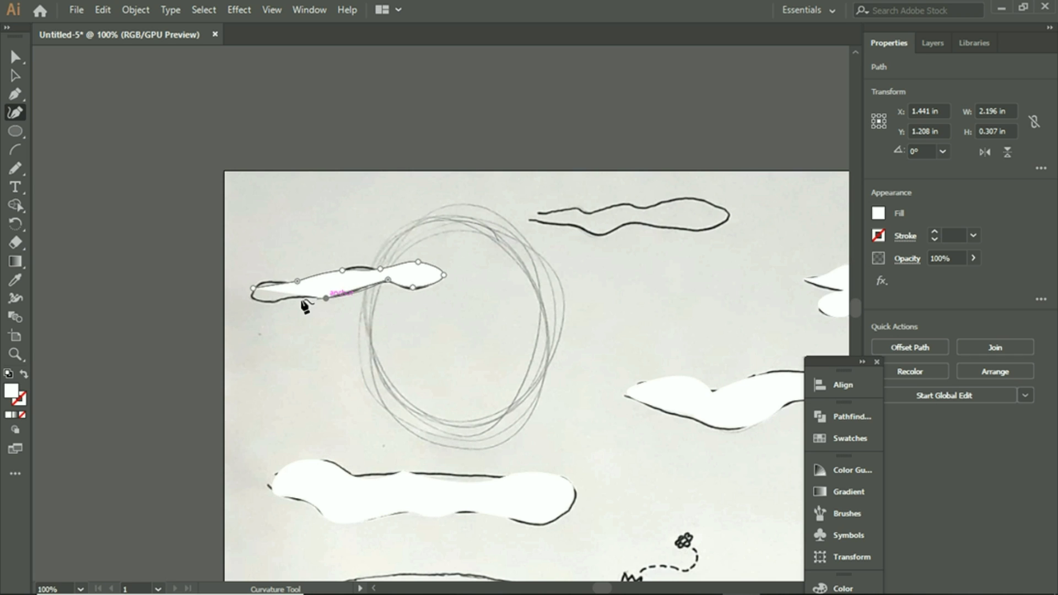
click(294, 293)
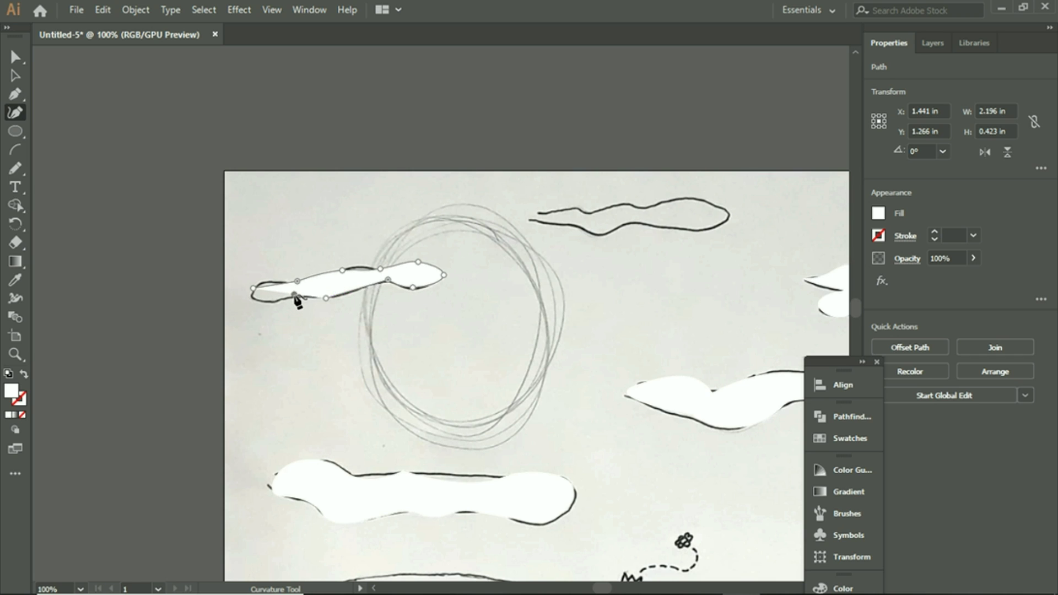
click(266, 301)
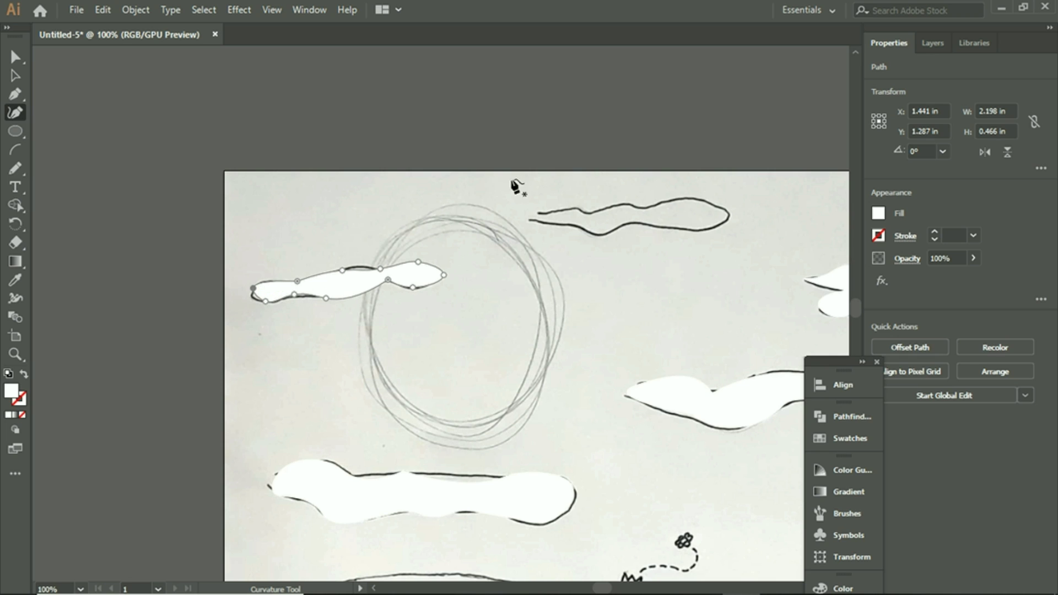
click(15, 76)
click(352, 242)
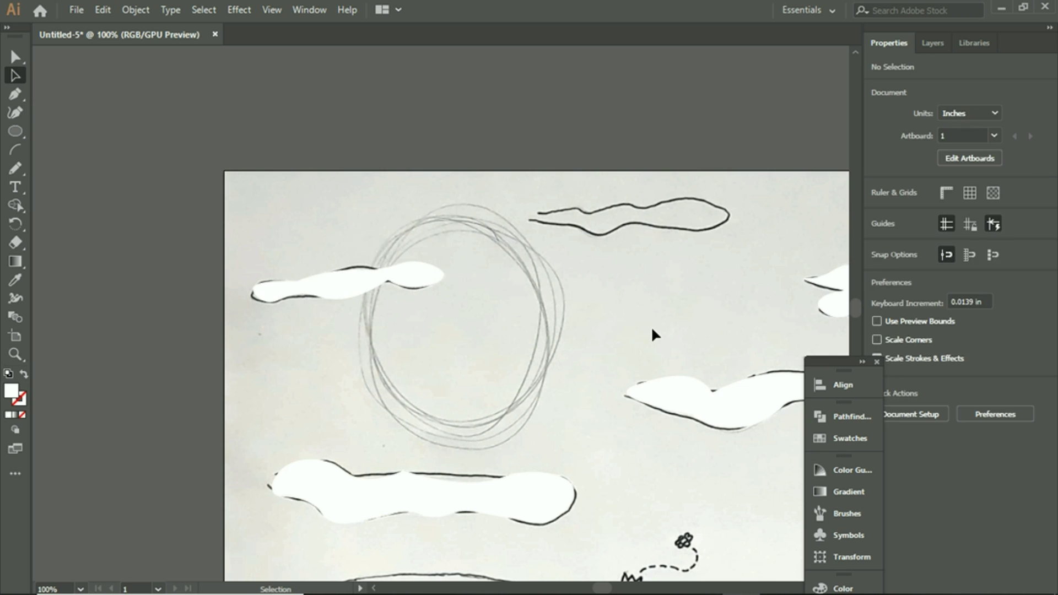
Step: Start a Curvature path at the left end of the untraced cloud right of the sun and trace its upper edge to the crest near its right end
click(15, 112)
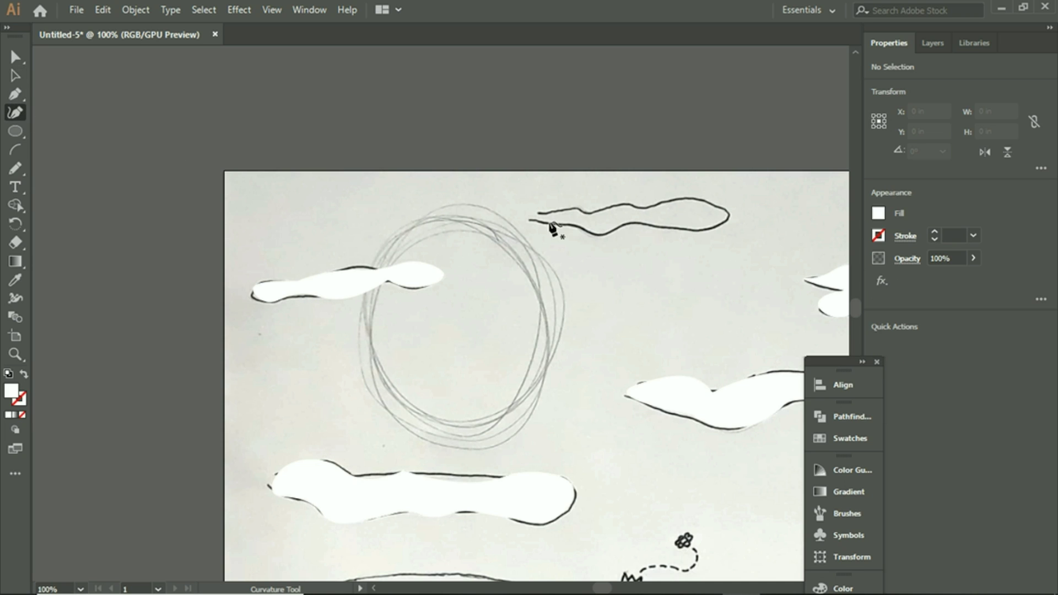
click(530, 213)
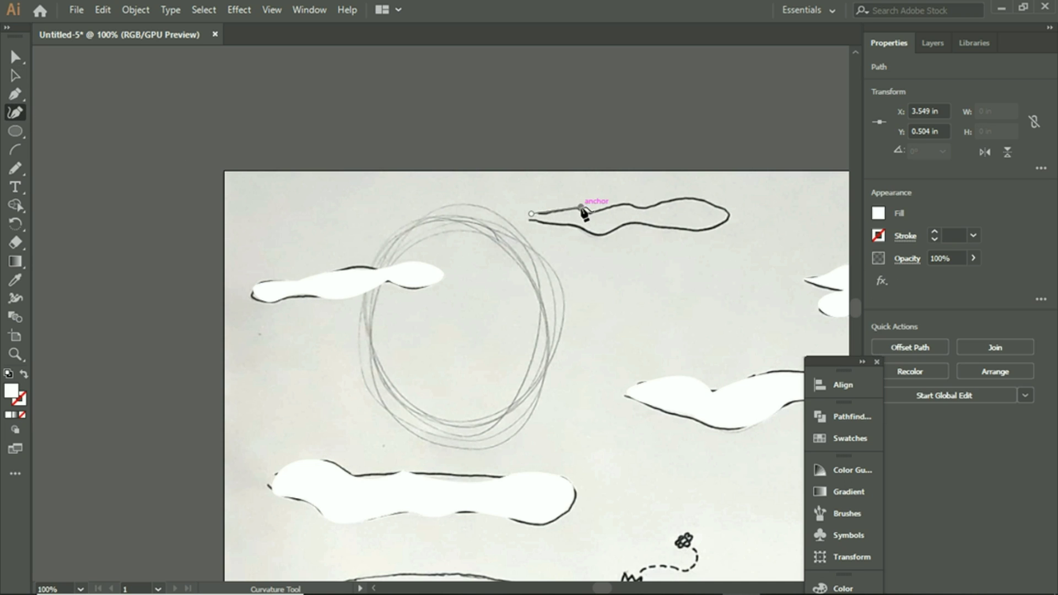
click(582, 207)
click(592, 213)
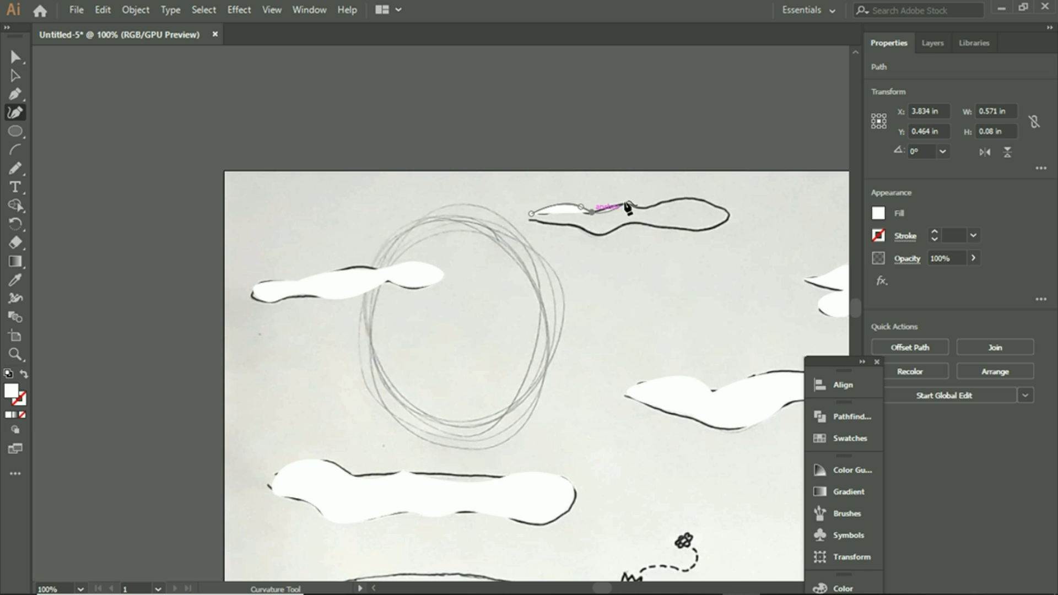
click(627, 204)
click(652, 207)
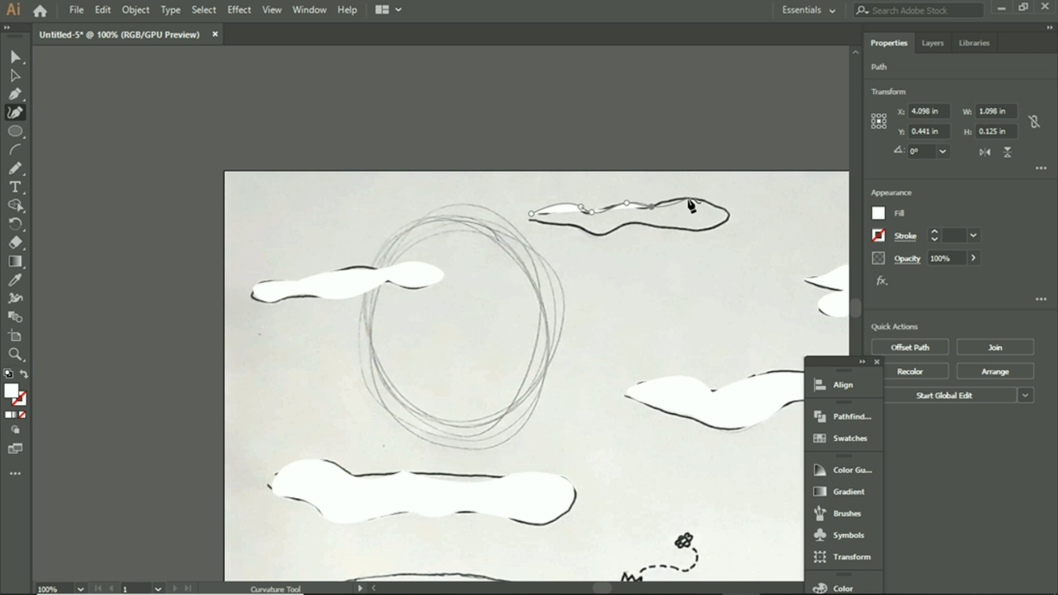
click(689, 197)
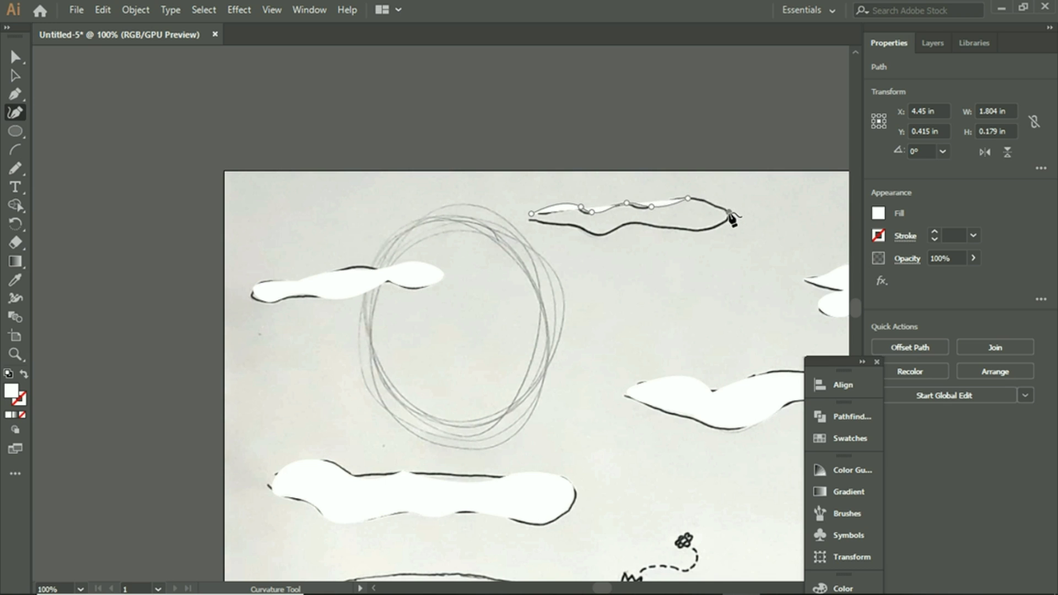
Step: Trace that cloud's right end and lower edge back to the start, closing a shape about 2.28 in wide and 0.42 in tall
click(729, 212)
click(713, 227)
click(655, 225)
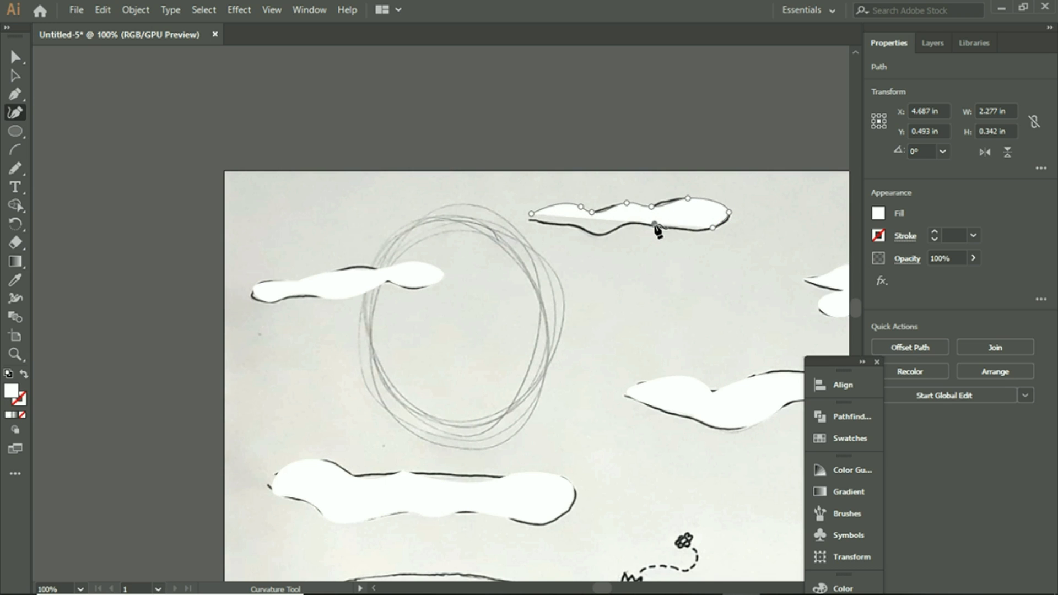
click(618, 226)
click(600, 236)
click(579, 226)
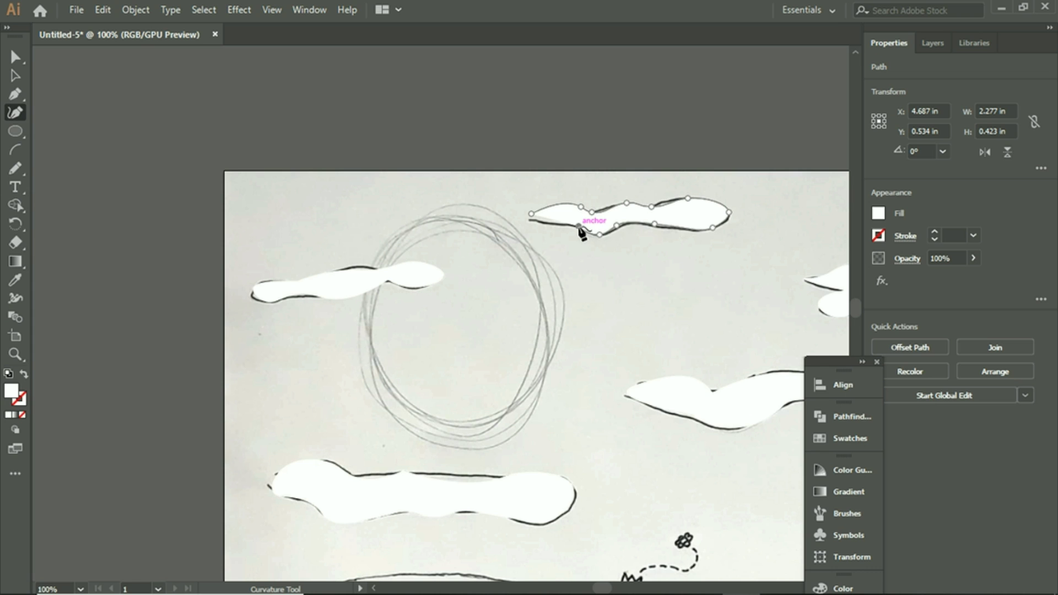
click(535, 222)
click(531, 214)
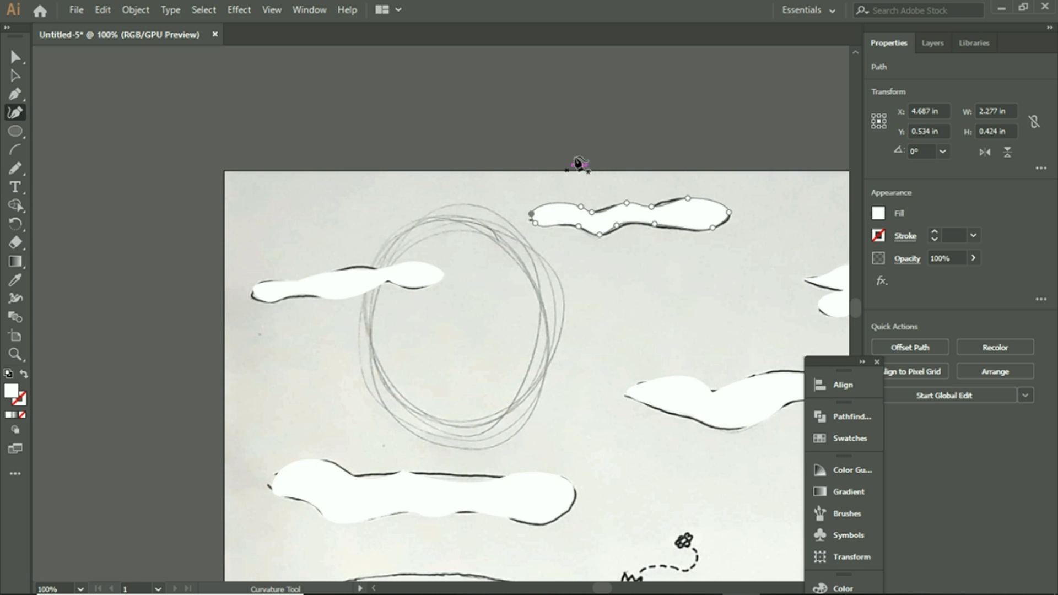
Step: Rename the layer holding the traced clouds to Clouds and deselect the last cloud
scroll(630, 292, down, 8)
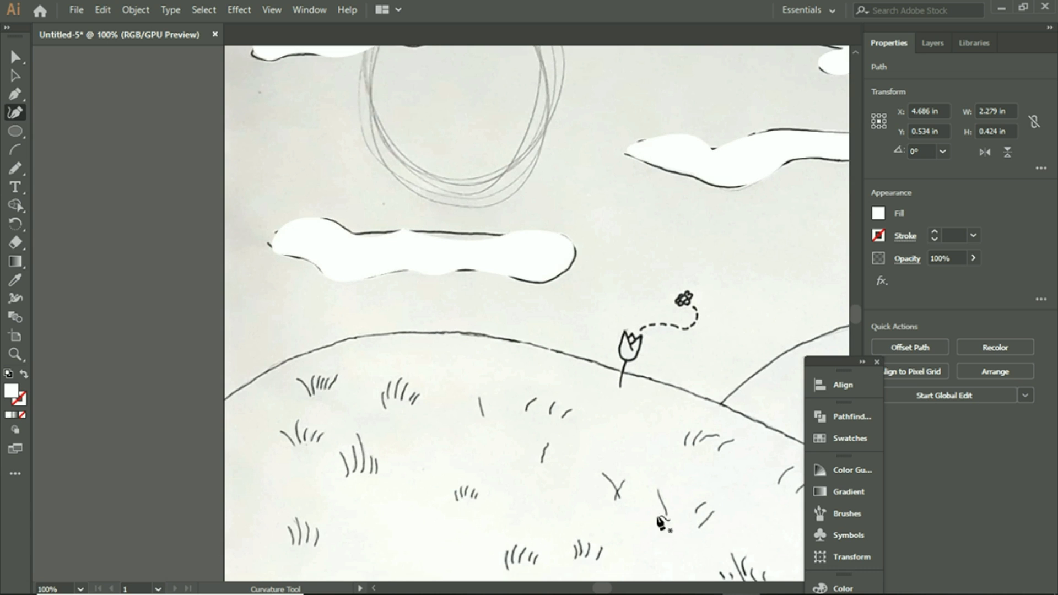
scroll(612, 562, right, 20)
scroll(534, 371, up, 6)
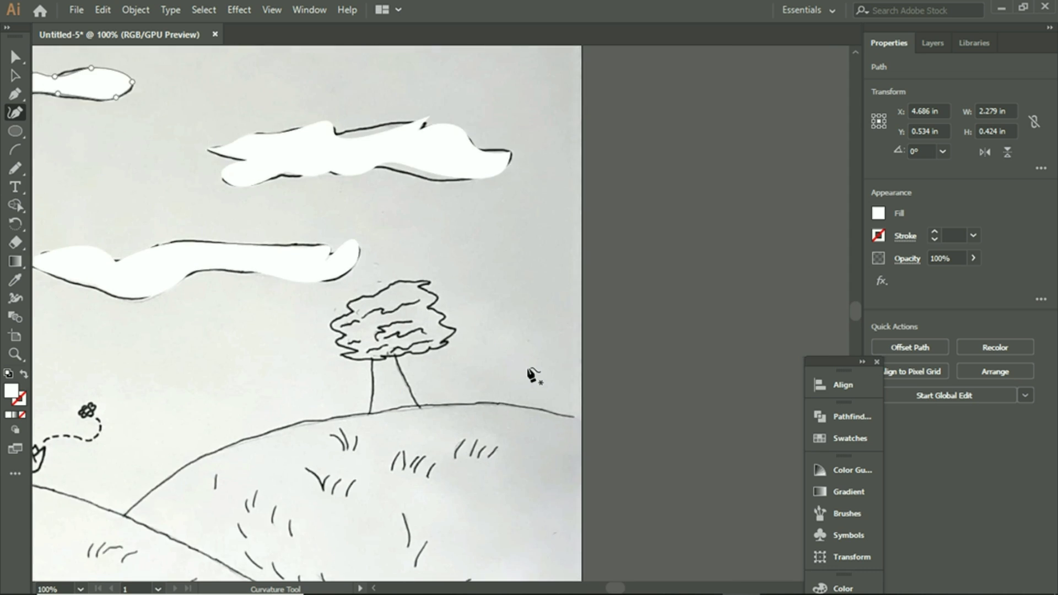
click(933, 43)
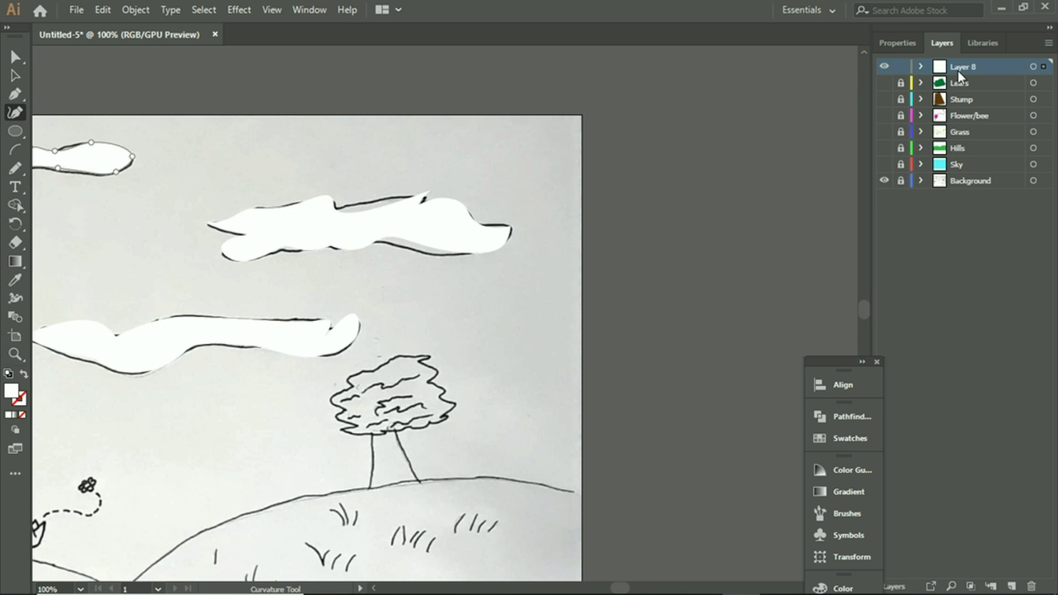
double_click(960, 66)
key(BackSpace)
text(Clouds)
key(Return)
click(658, 275)
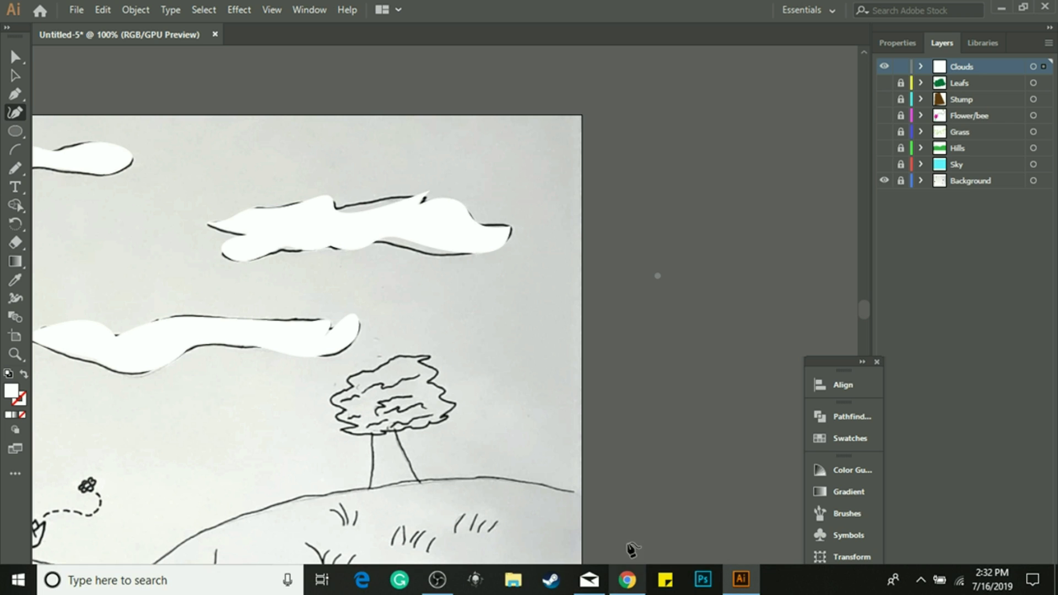
Step: Hide and lock the Clouds layer, then add a new layer above it with the Ellipse tool ready
drag(622, 586, 610, 588)
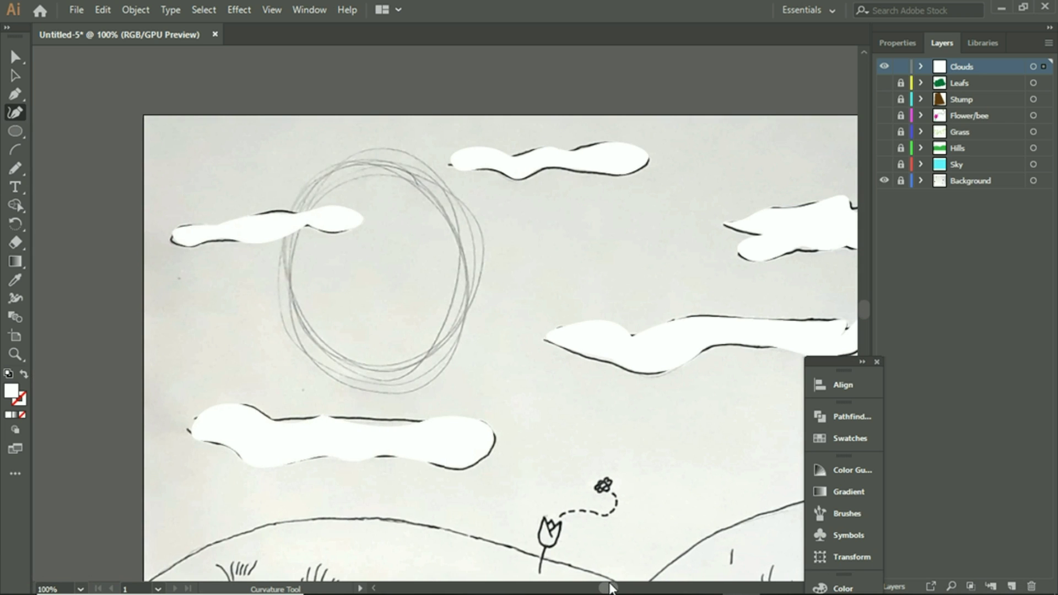
scroll(546, 331, down, 1)
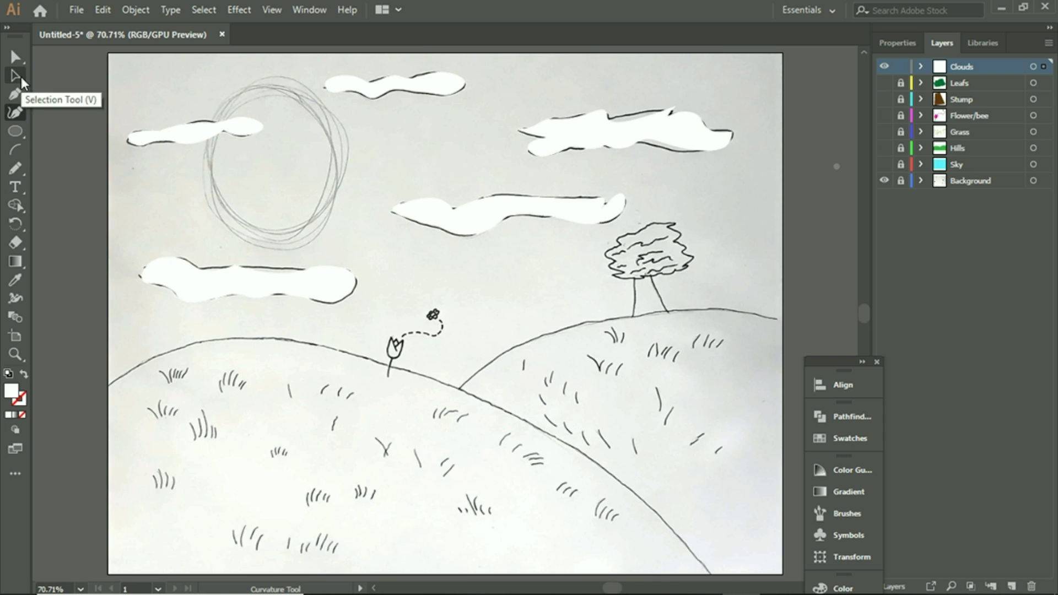
click(885, 67)
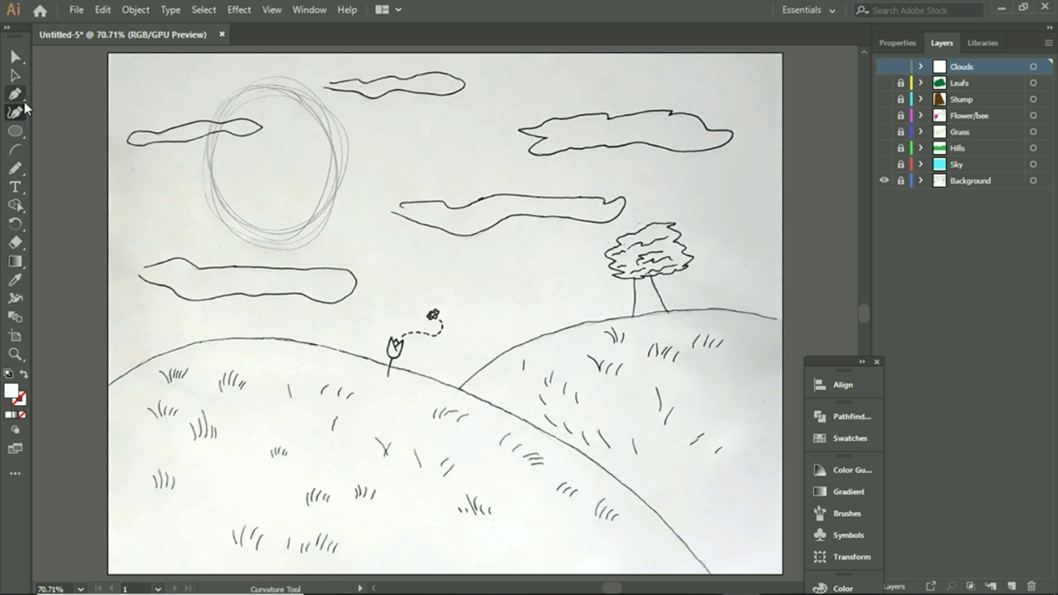
click(16, 132)
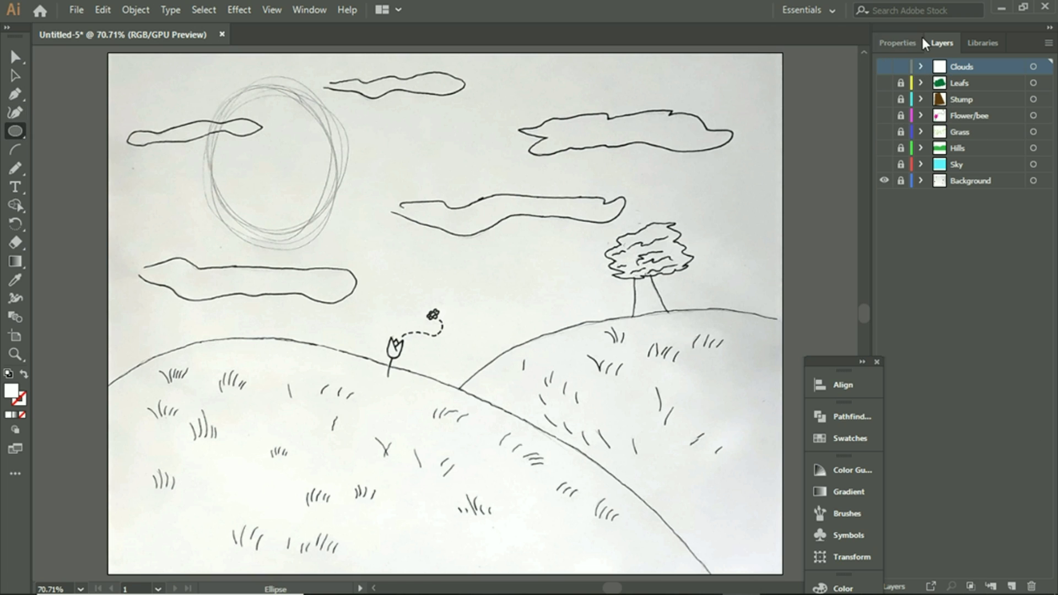
click(1012, 587)
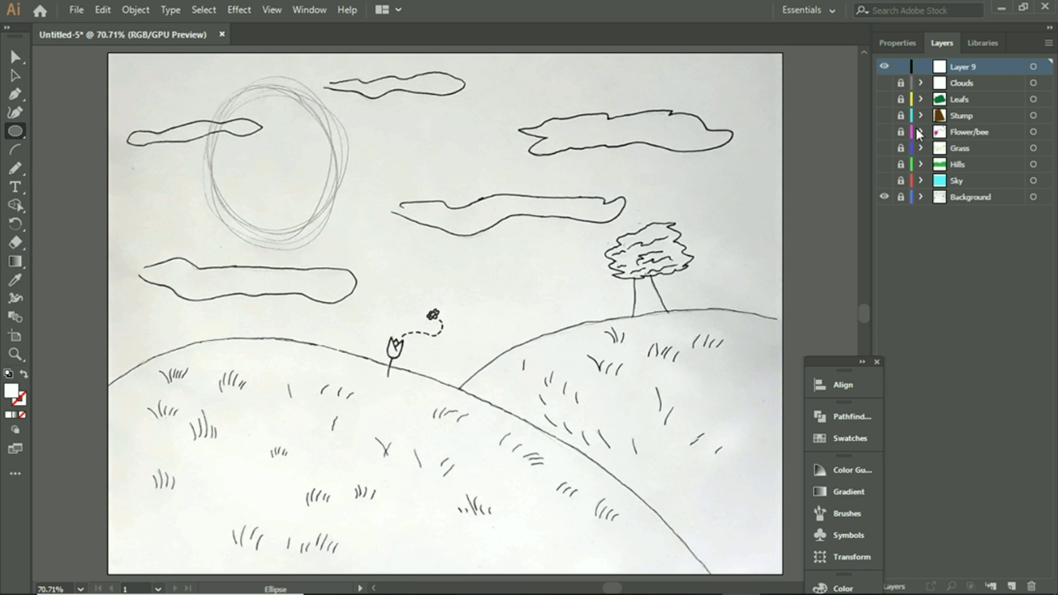
Step: Rename the new top layer to Sun
double_click(965, 65)
text(Su)
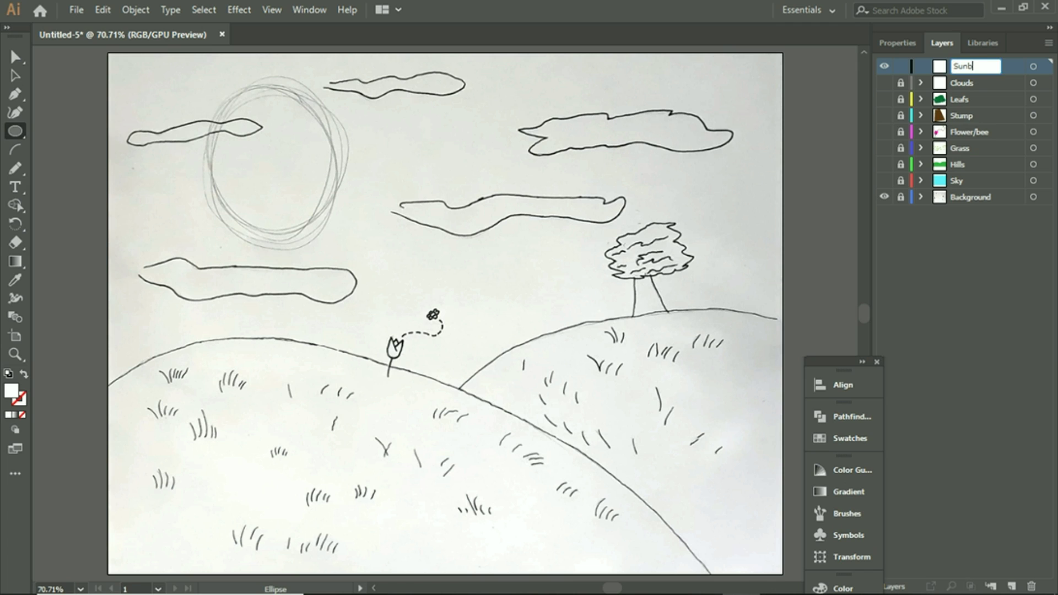
text(n)
click(970, 357)
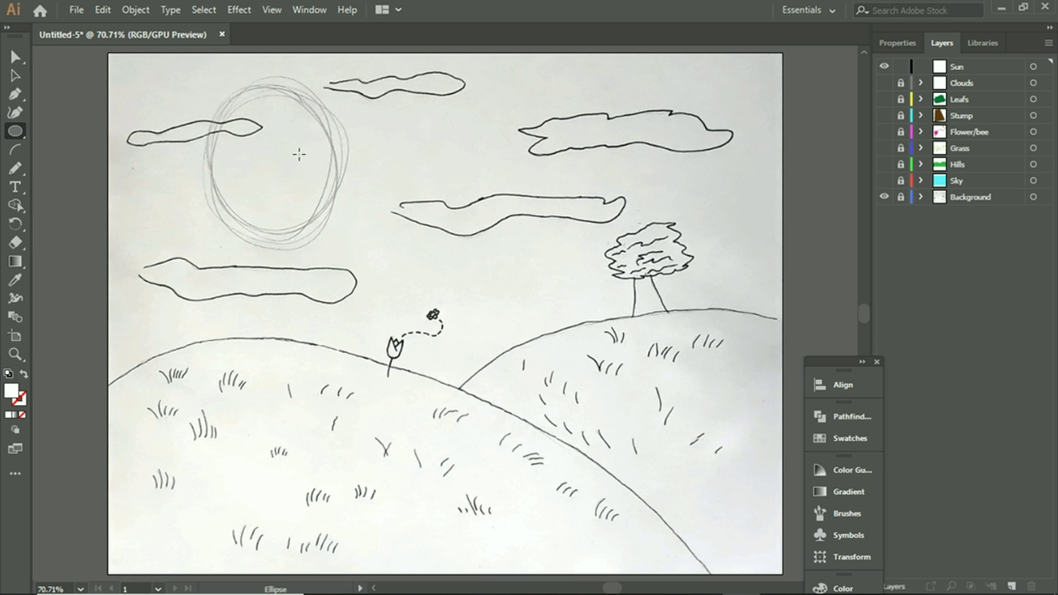
Step: Draw the sun's inner ellipse about 1.82 in wide and 2.41 in tall, with no fill and a 1 pt black stroke
drag(222, 98, 338, 243)
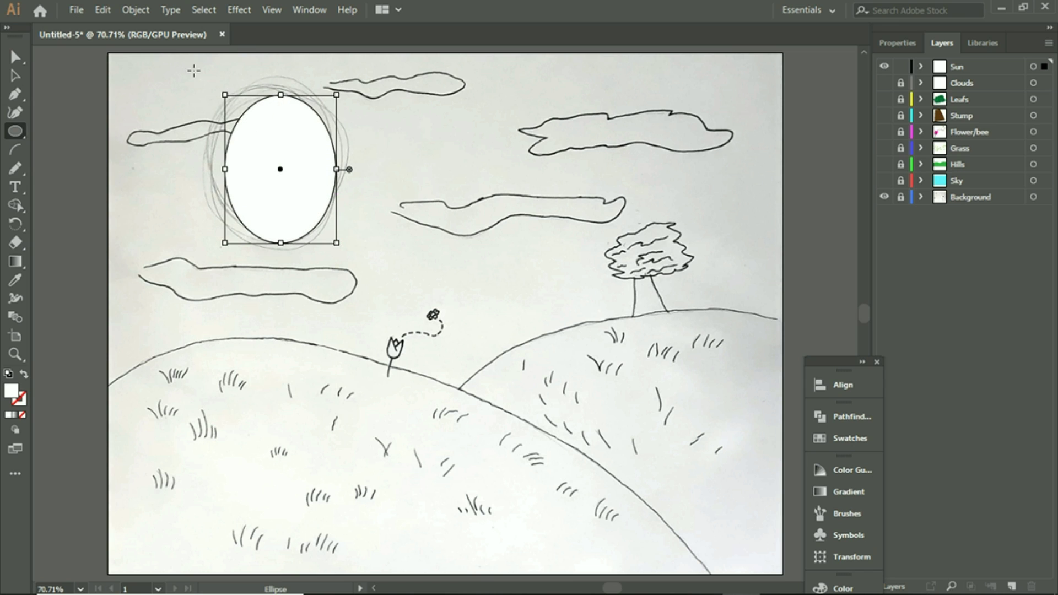
click(897, 43)
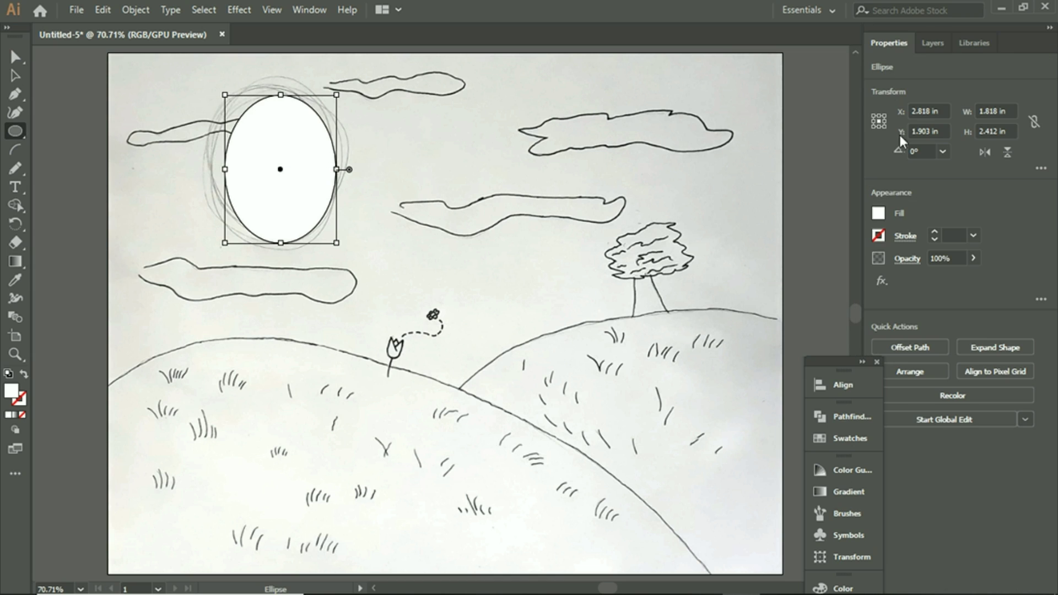
click(878, 212)
click(711, 269)
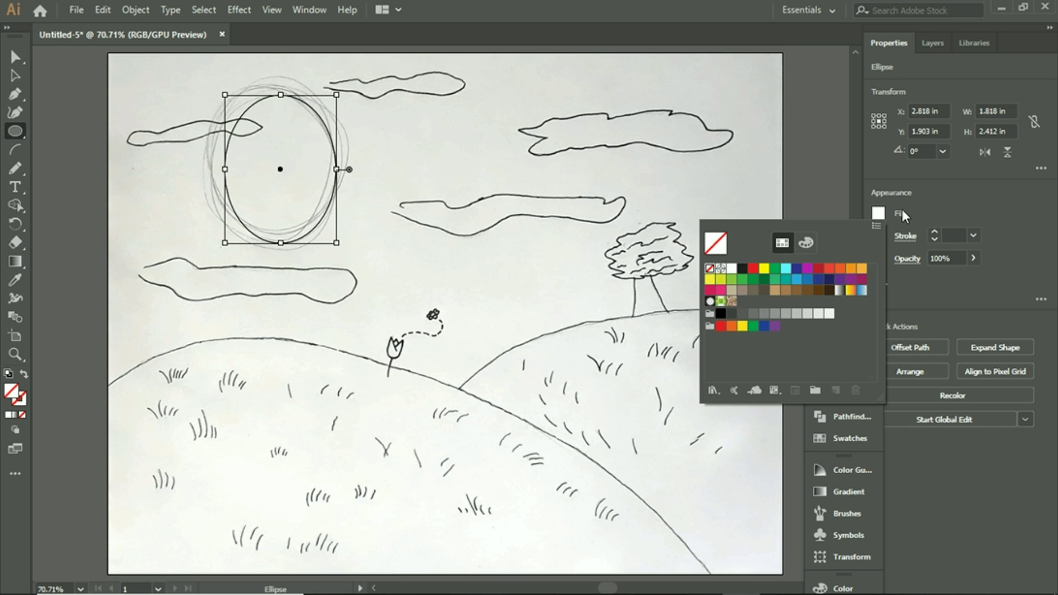
click(879, 235)
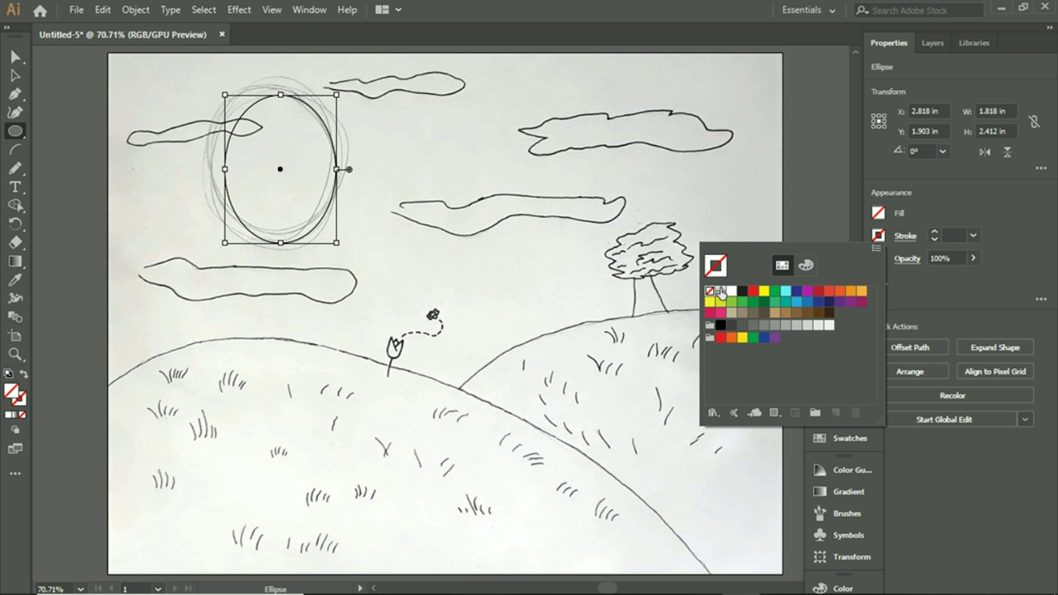
click(743, 291)
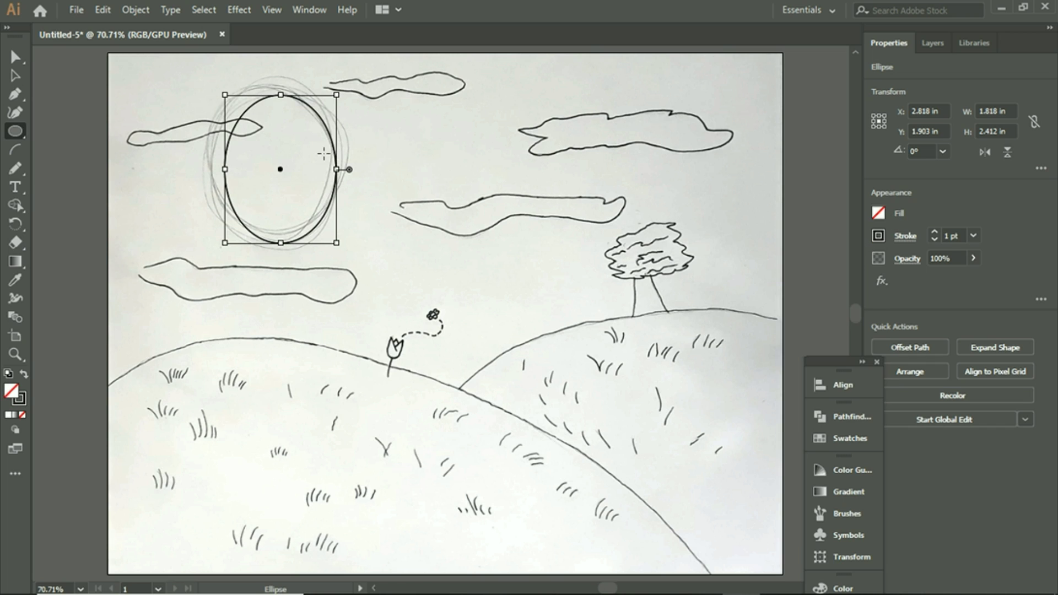
key(a)
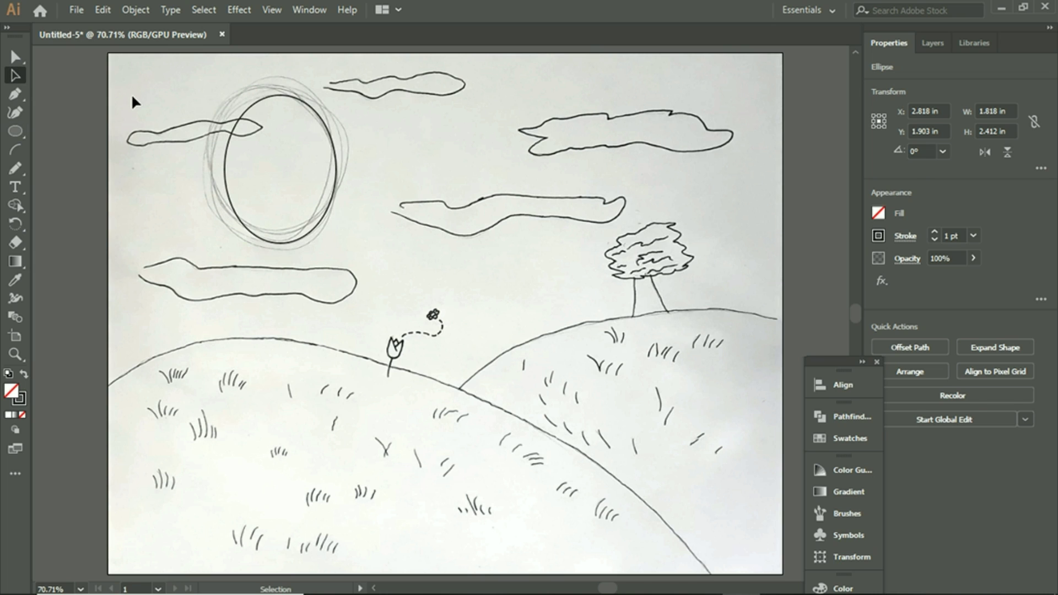
click(132, 102)
Step: Draw a second ellipse around the first, fitted to the sketched sun at about 2.29 in wide and 2.78 in tall, and deselect it
key(l)
drag(223, 85, 352, 267)
drag(225, 171, 212, 172)
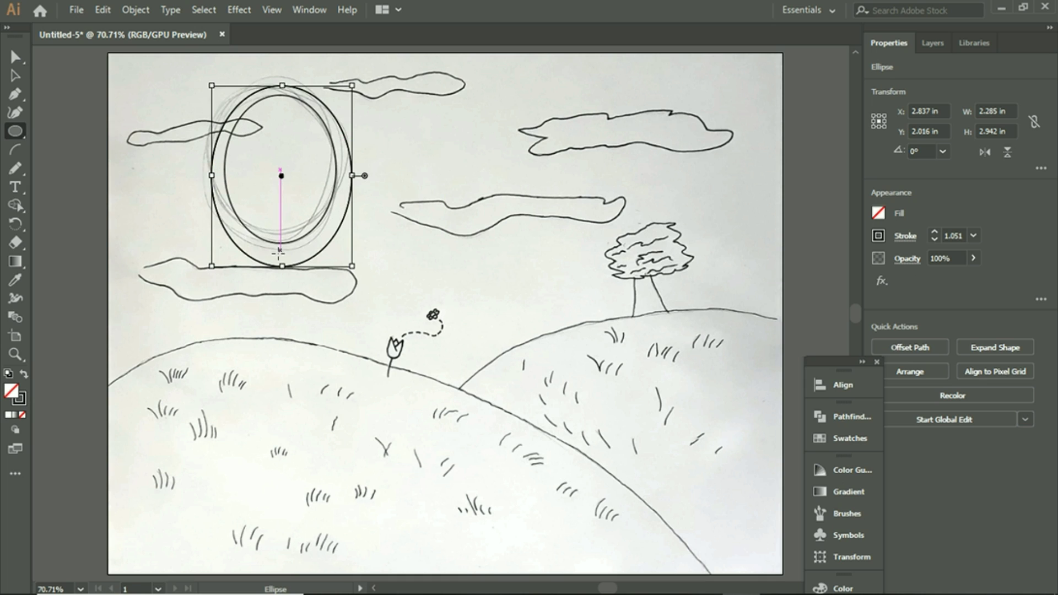
drag(283, 266, 284, 255)
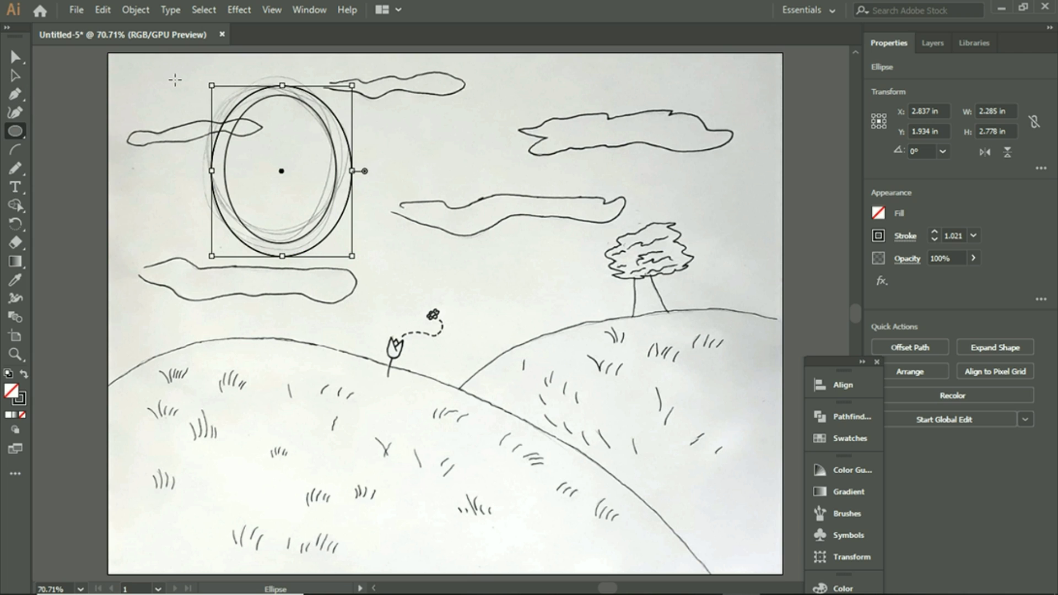
click(15, 75)
click(258, 77)
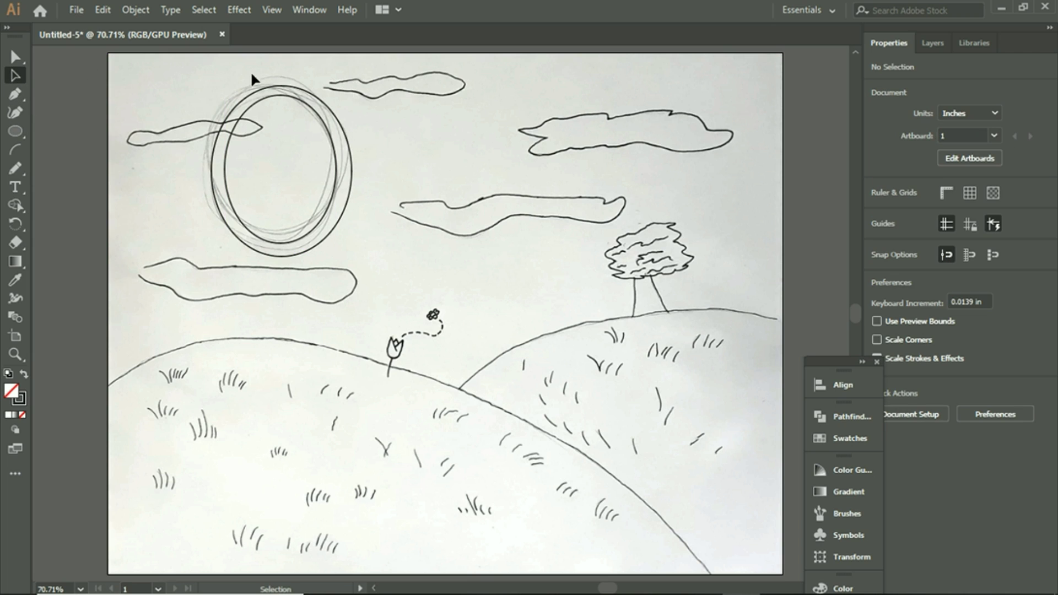
Step: Draw an outermost sun ellipse about 2.49 in wide and 3.13 in tall and fill it with white
click(15, 130)
drag(205, 76, 358, 268)
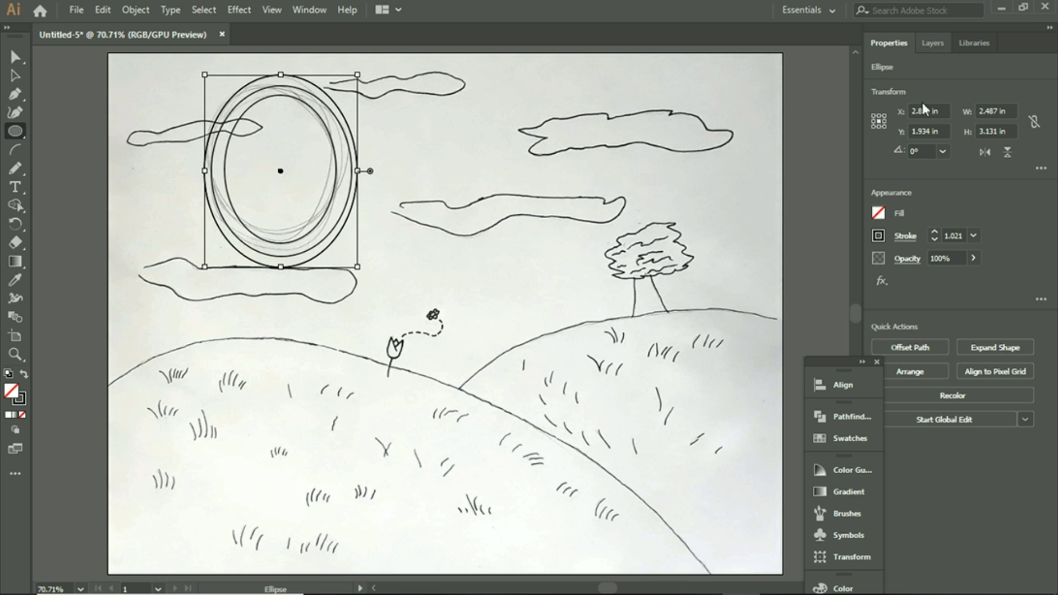
click(878, 213)
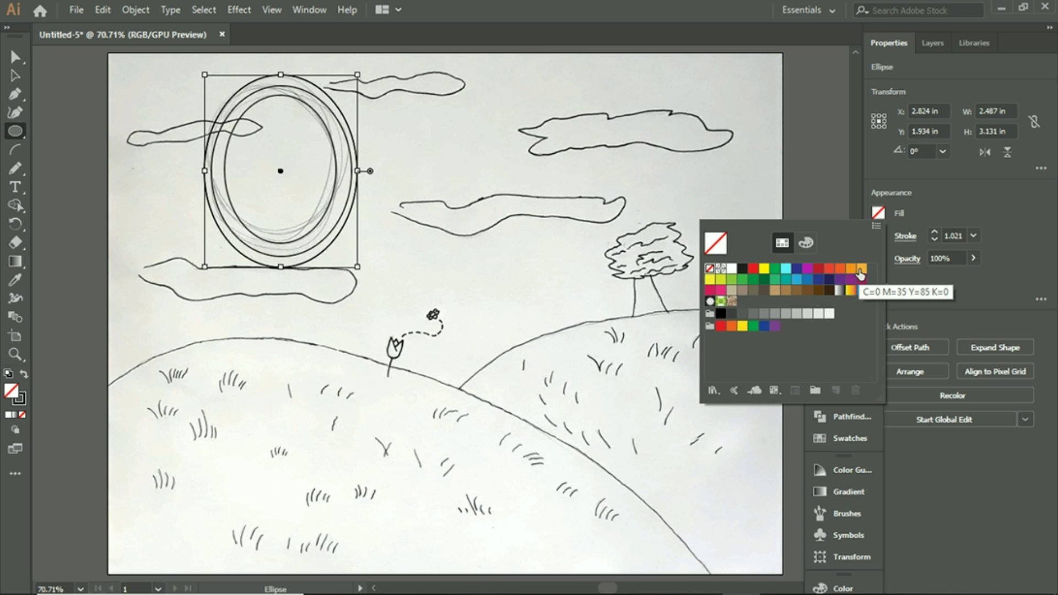
click(731, 269)
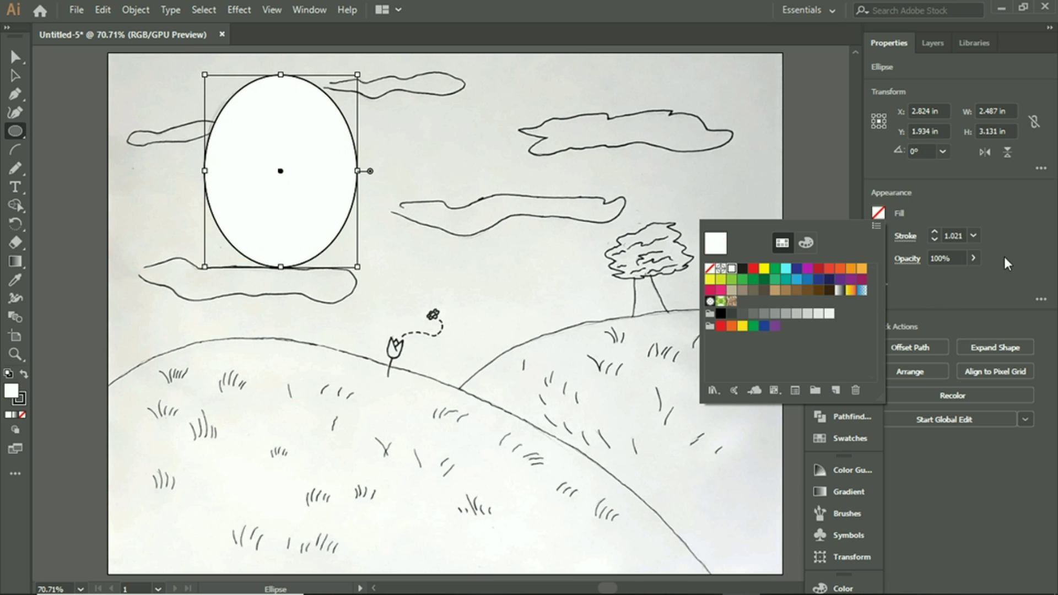
click(1016, 271)
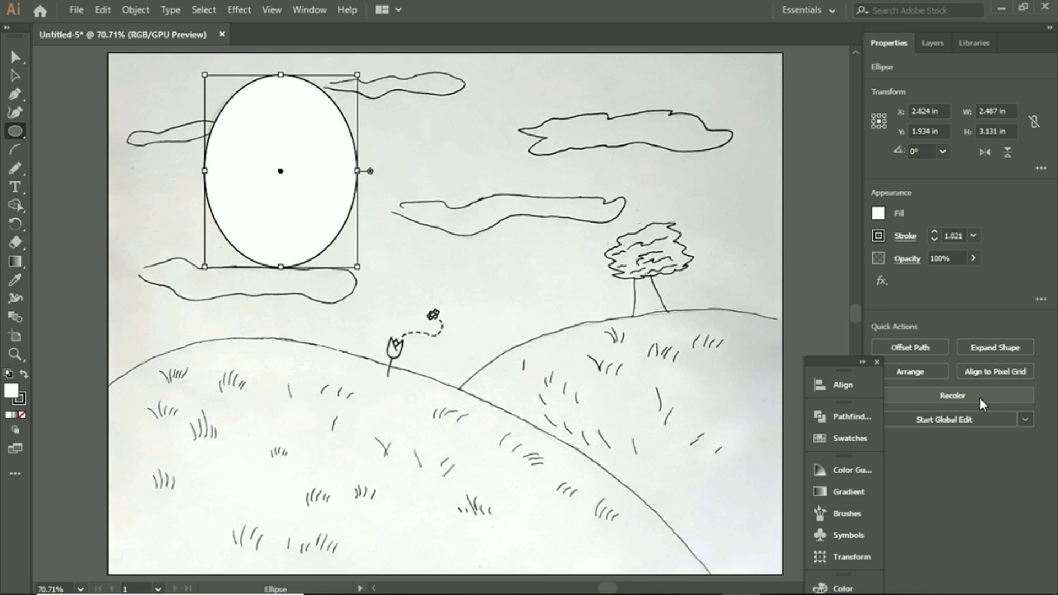
Step: Send the white outer ellipse to the back, behind the two smaller ones, and deselect it
click(19, 80)
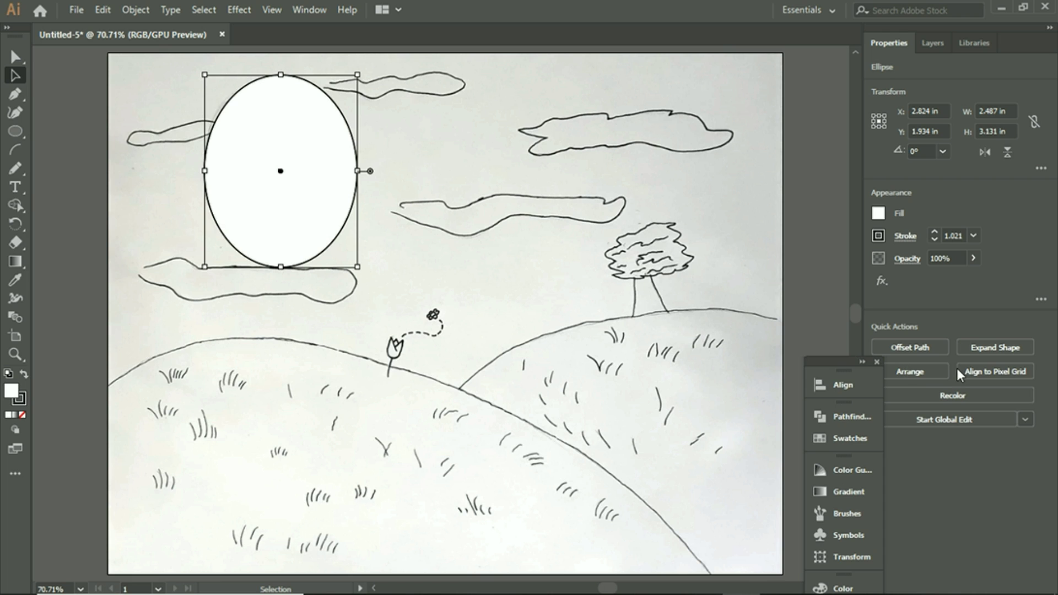
click(910, 372)
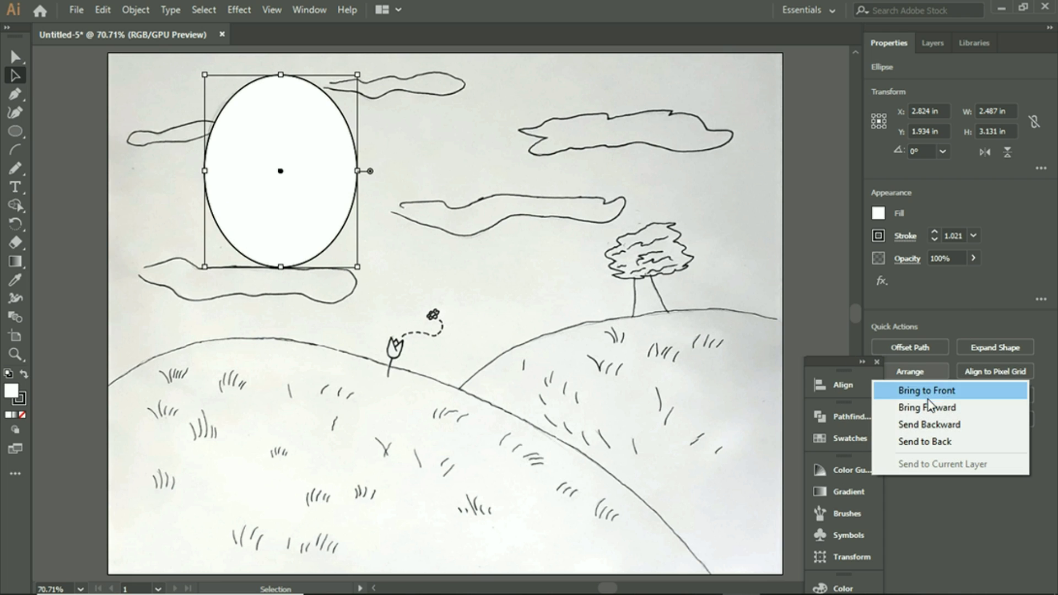
click(946, 442)
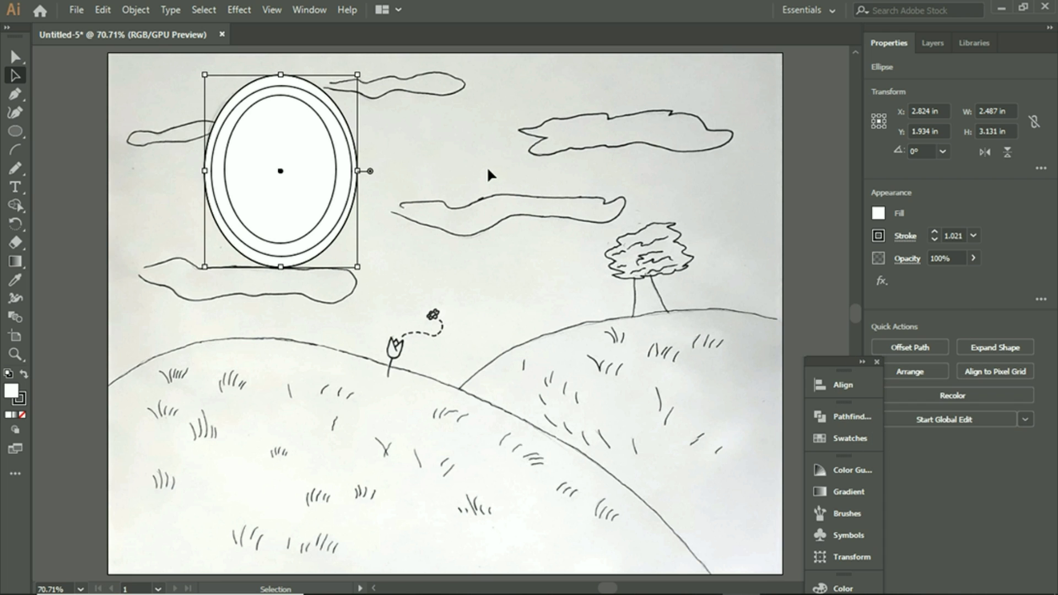
click(432, 167)
Step: Try several orange and yellow swatches as the fill of the middle ellipse
click(347, 118)
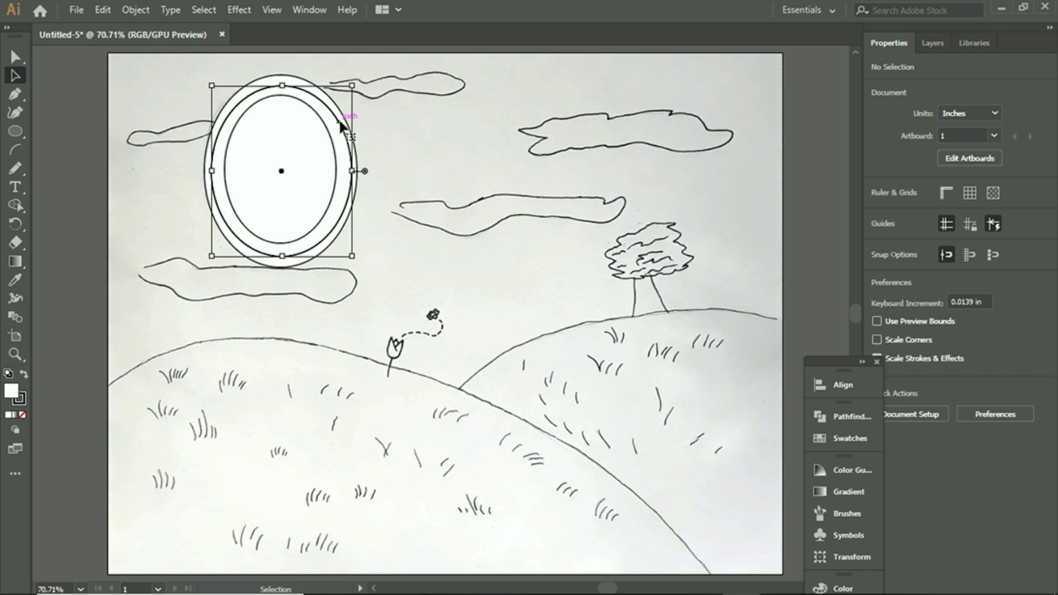
click(878, 214)
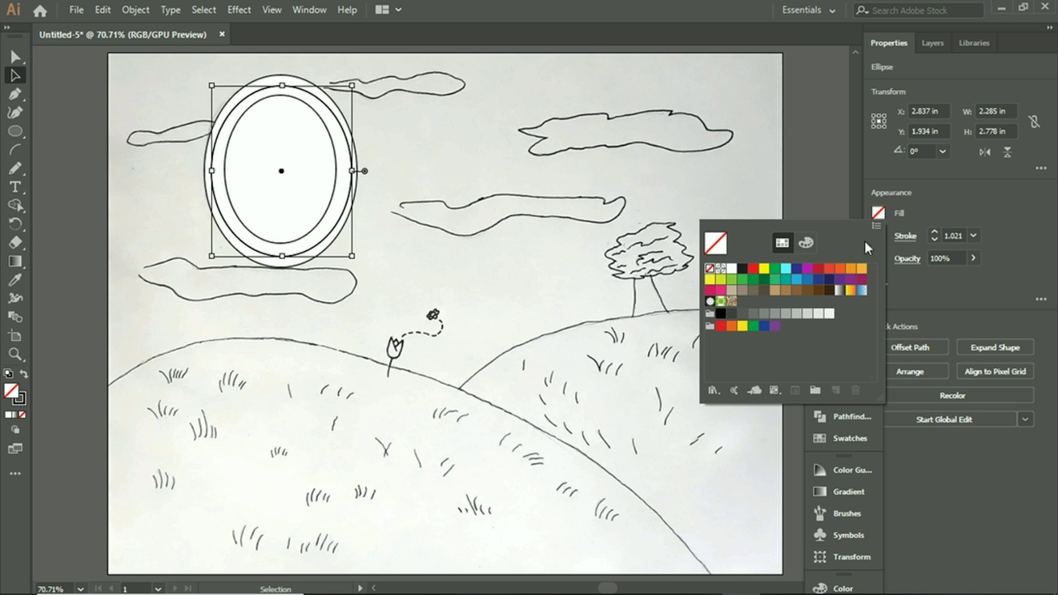
click(861, 270)
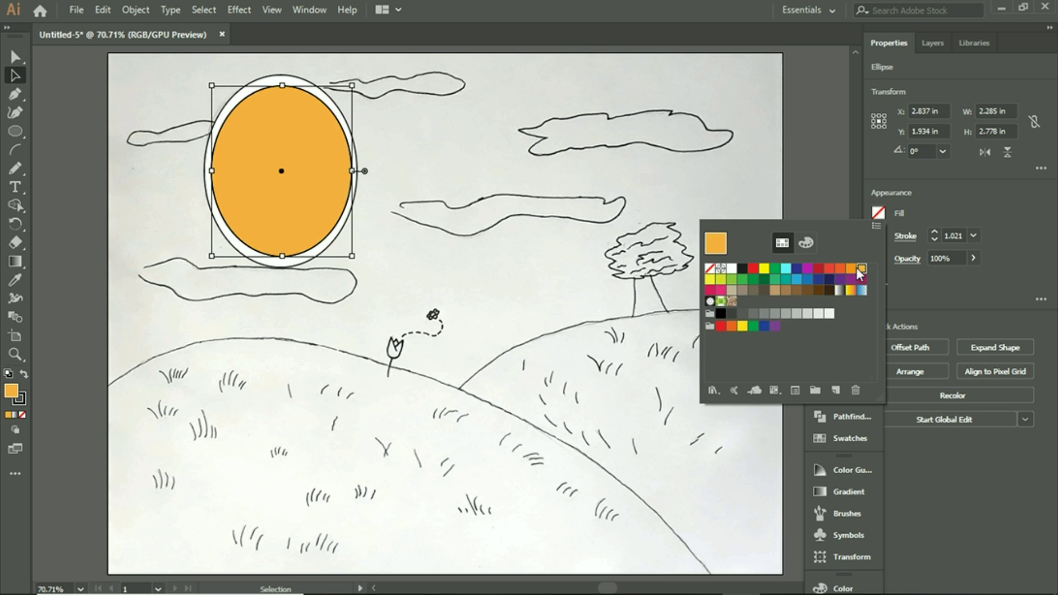
click(852, 269)
click(765, 270)
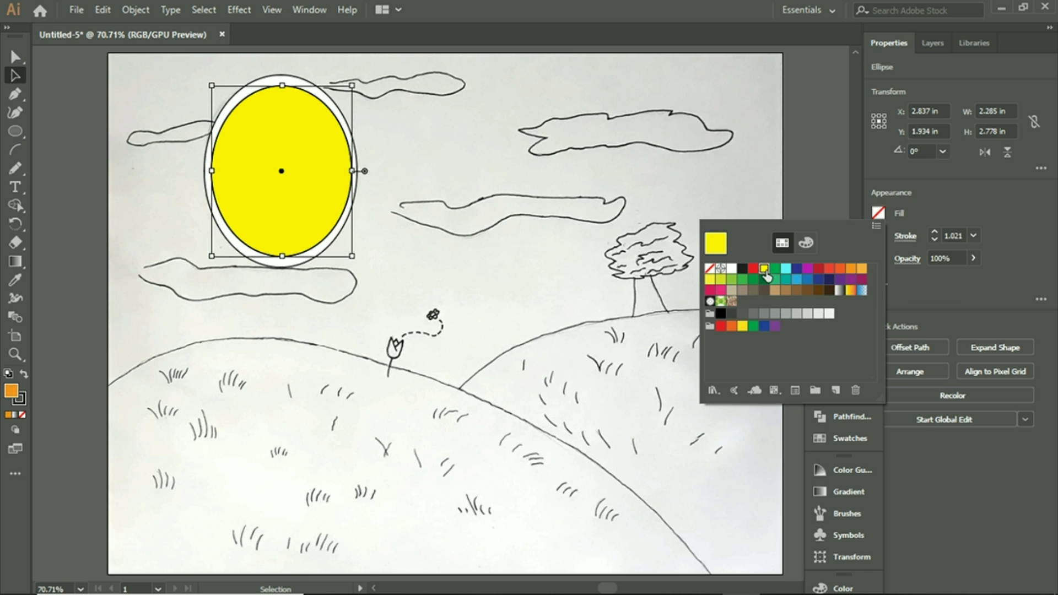
click(841, 270)
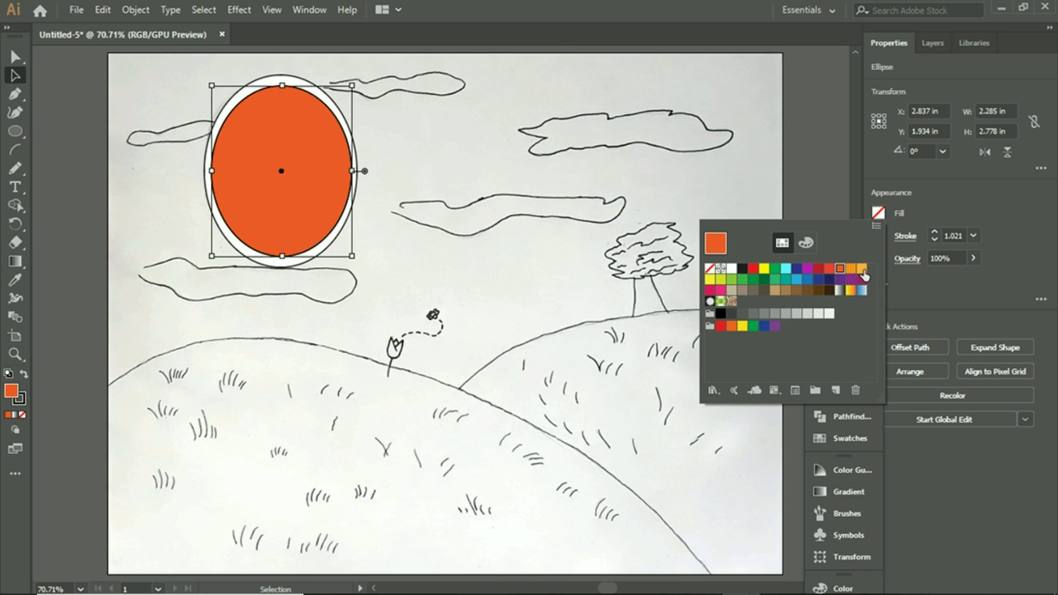
click(862, 269)
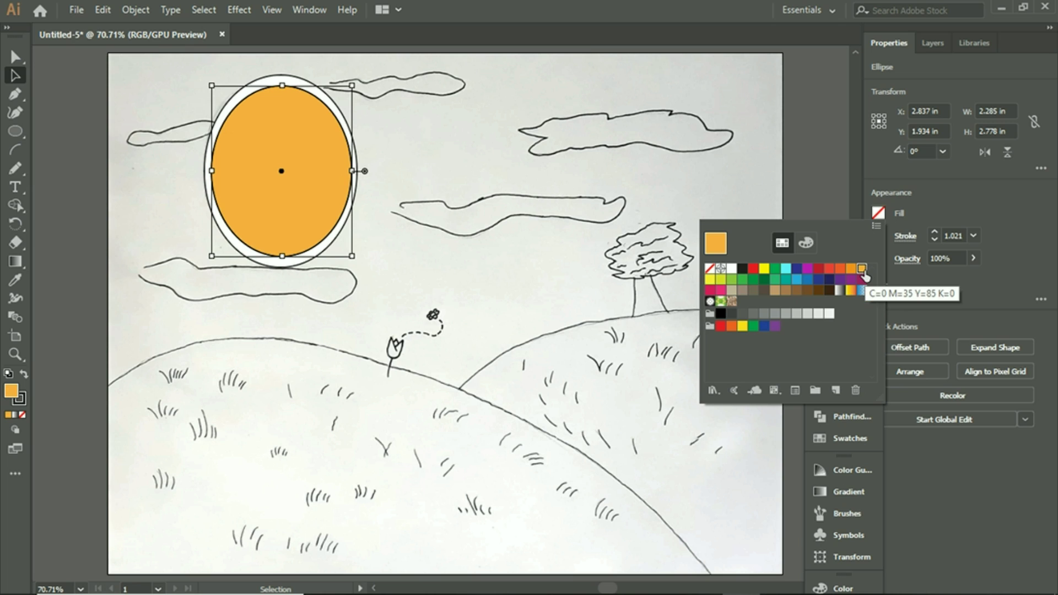
click(721, 280)
click(765, 269)
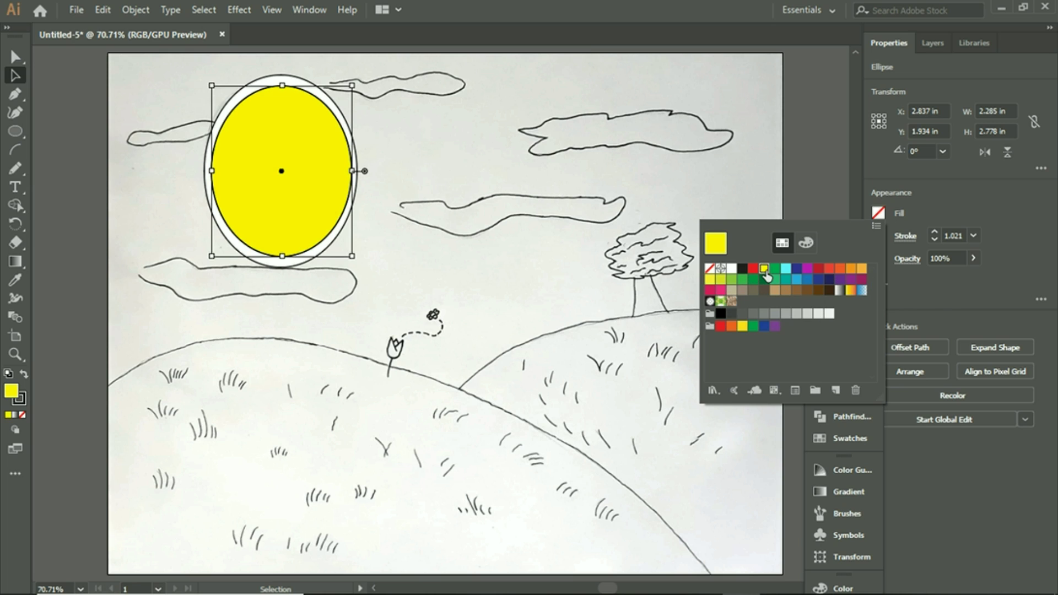
click(851, 270)
click(862, 269)
Step: Fill the middle ellipse with CMYK Yellow and lighten that swatch by setting its blue value to 92
double_click(765, 268)
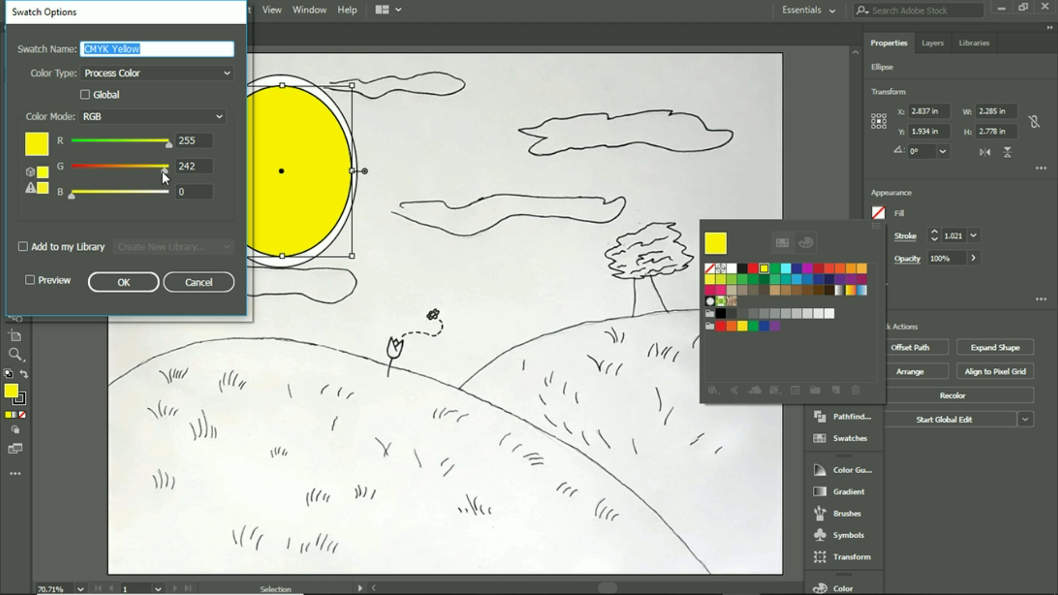
drag(70, 194, 107, 192)
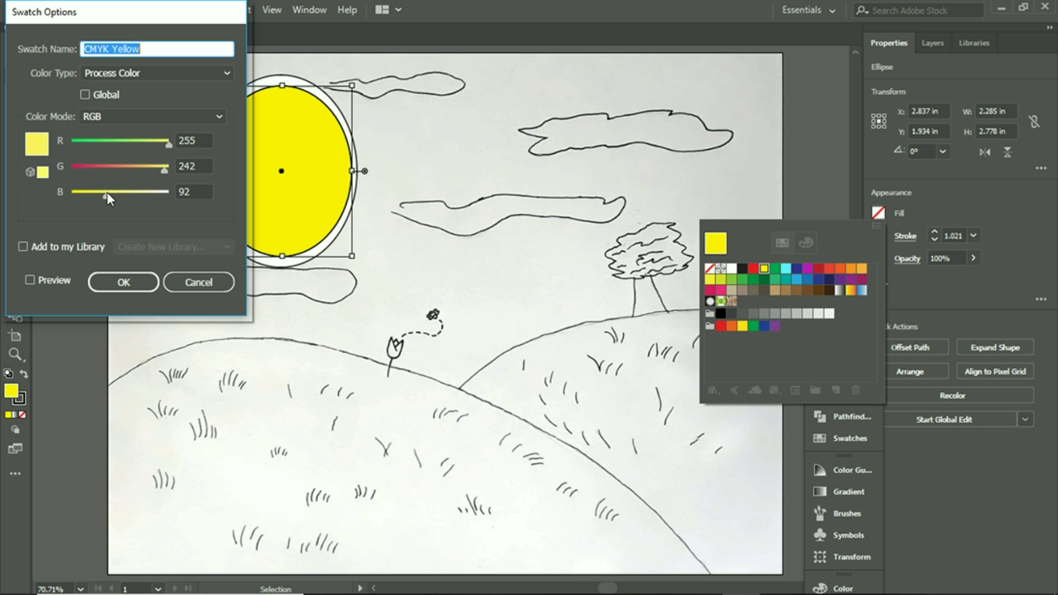
click(127, 287)
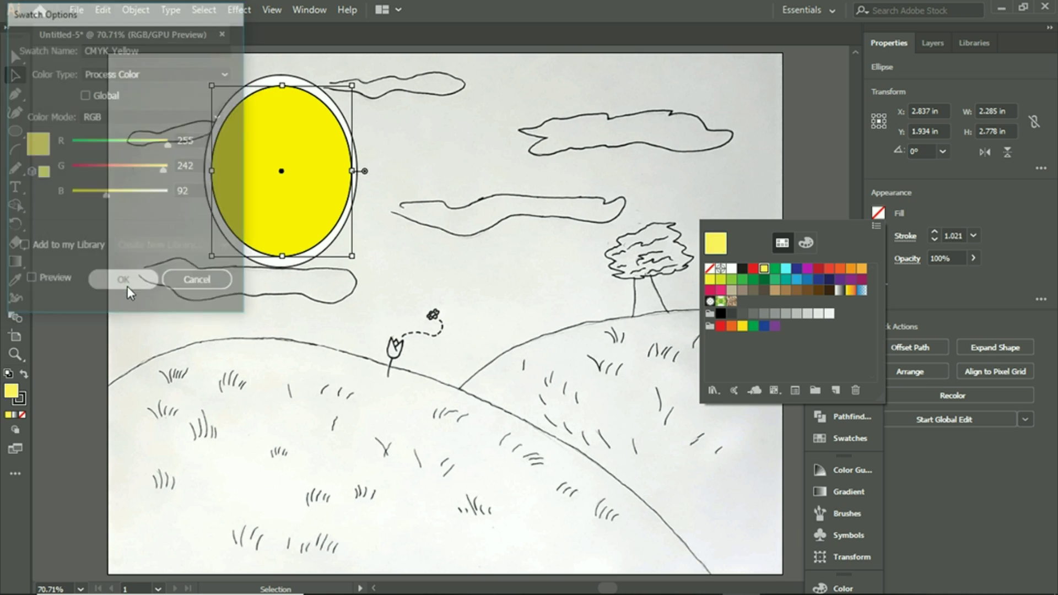
key(Escape)
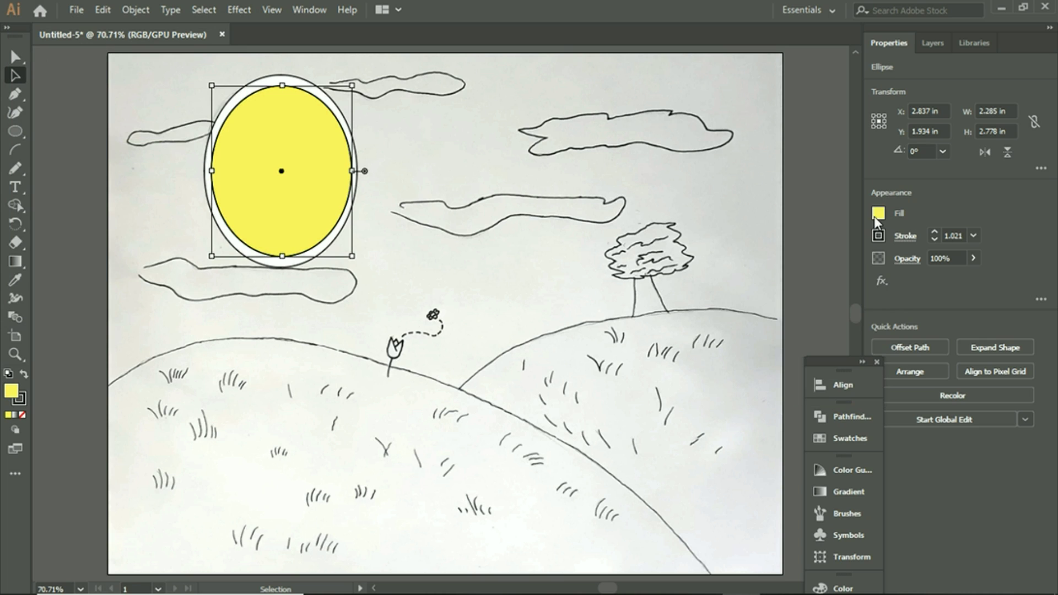
Step: Lighten the middle ellipse's CMYK Yellow swatch to R 255, G 255, B 151
click(878, 215)
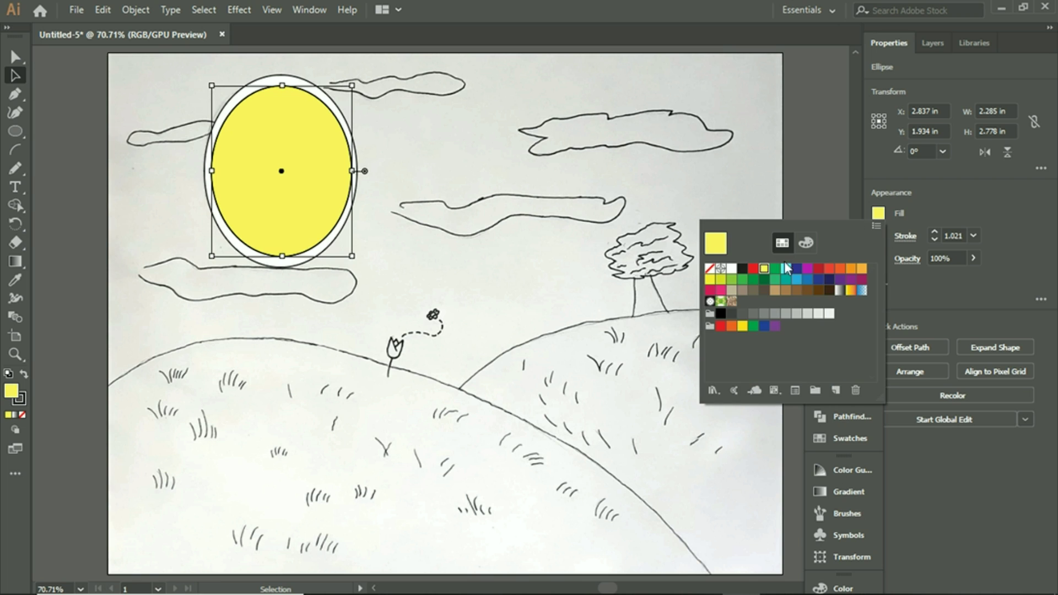
double_click(763, 271)
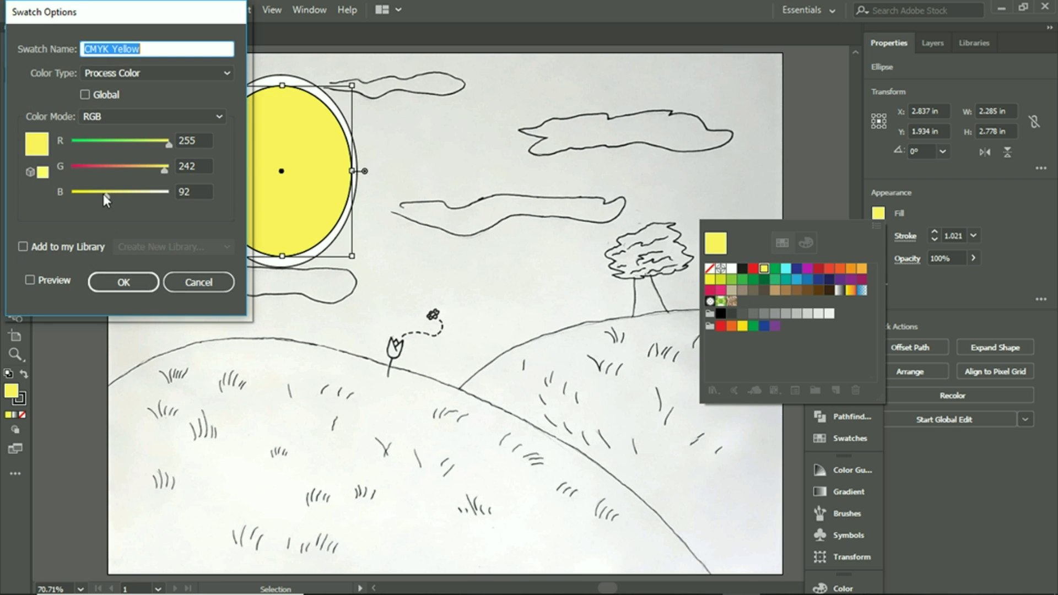
drag(124, 197, 132, 197)
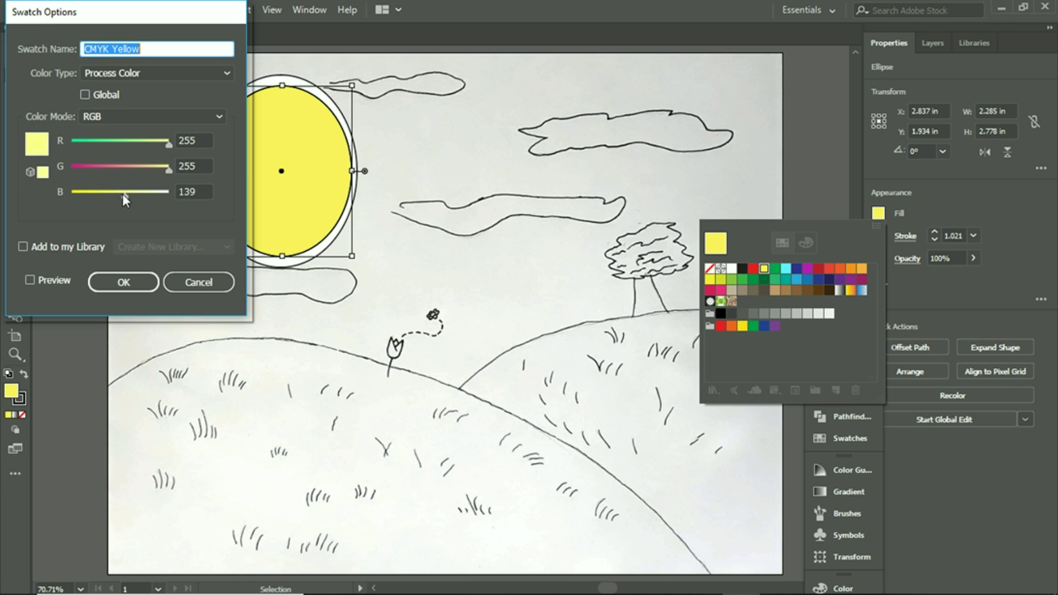
mouse_move(117, 193)
mouse_down()
mouse_move(173, 196)
mouse_move(130, 191)
mouse_up()
click(151, 284)
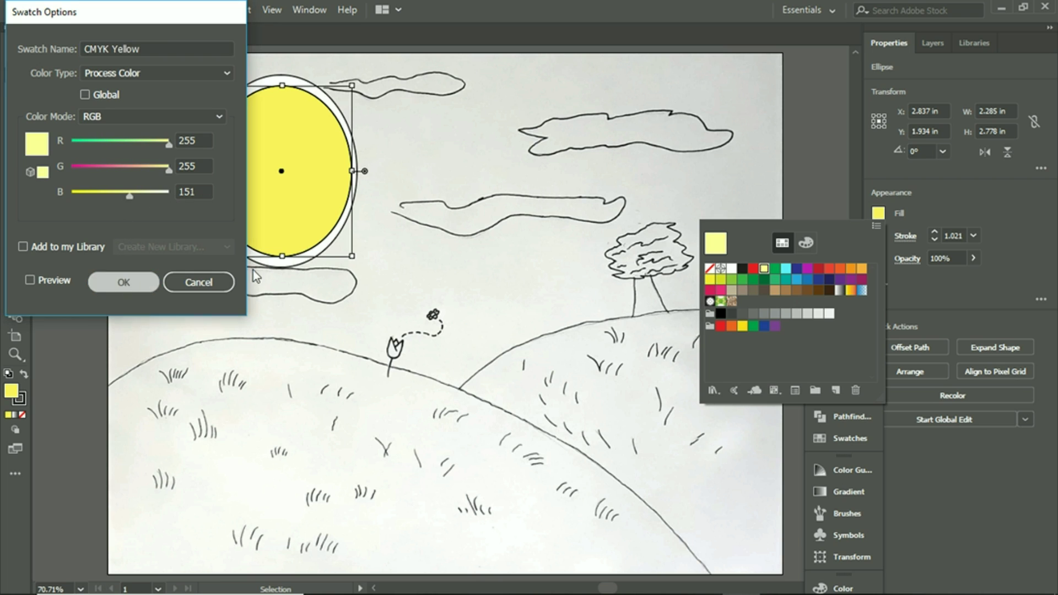
click(948, 38)
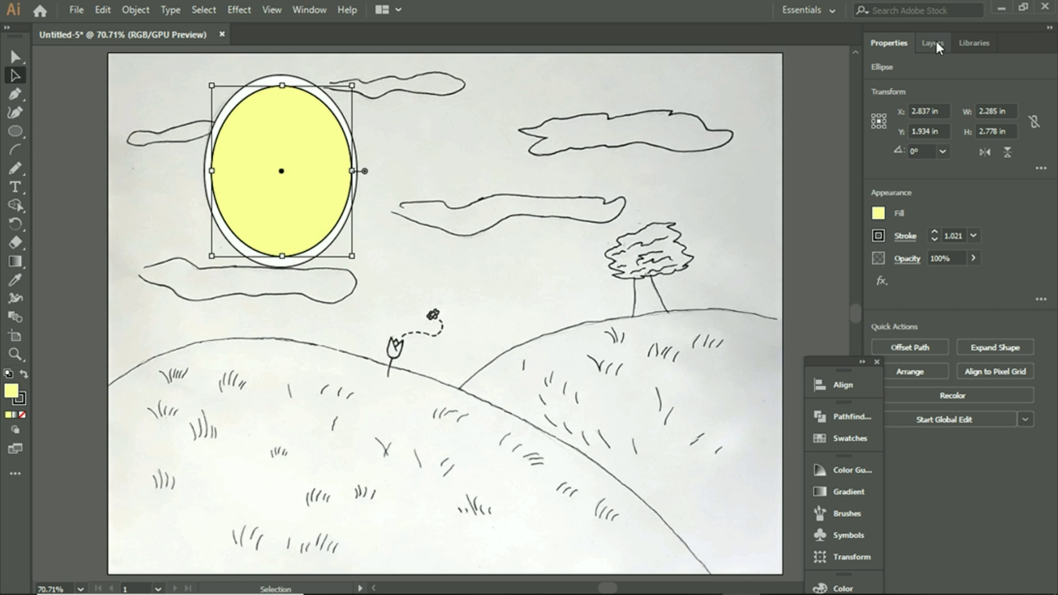
click(941, 42)
click(897, 43)
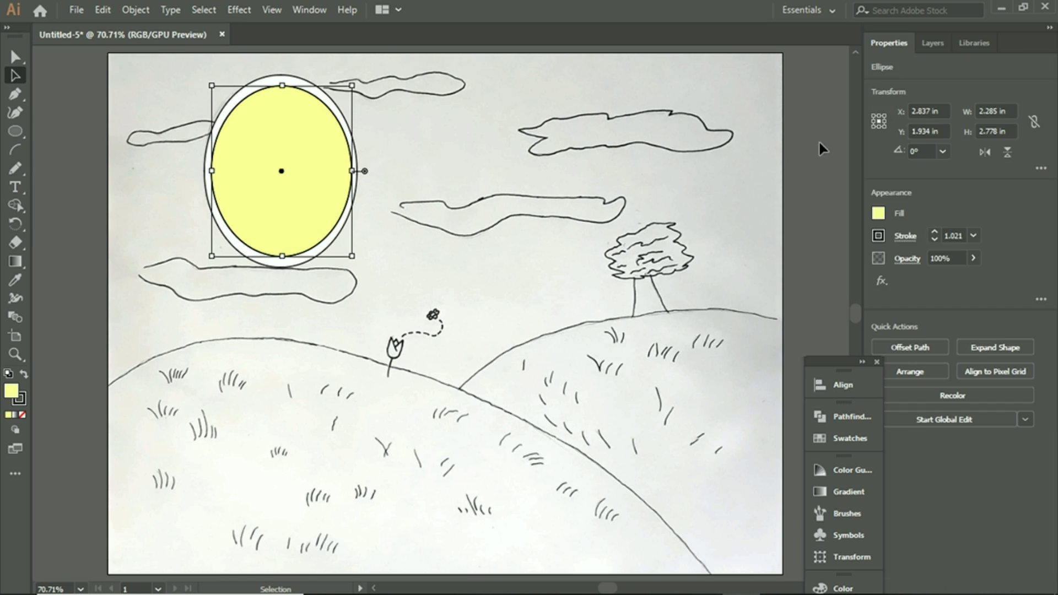
Step: Send the light yellow middle ellipse to the back of the stacking order and deselect it
click(442, 245)
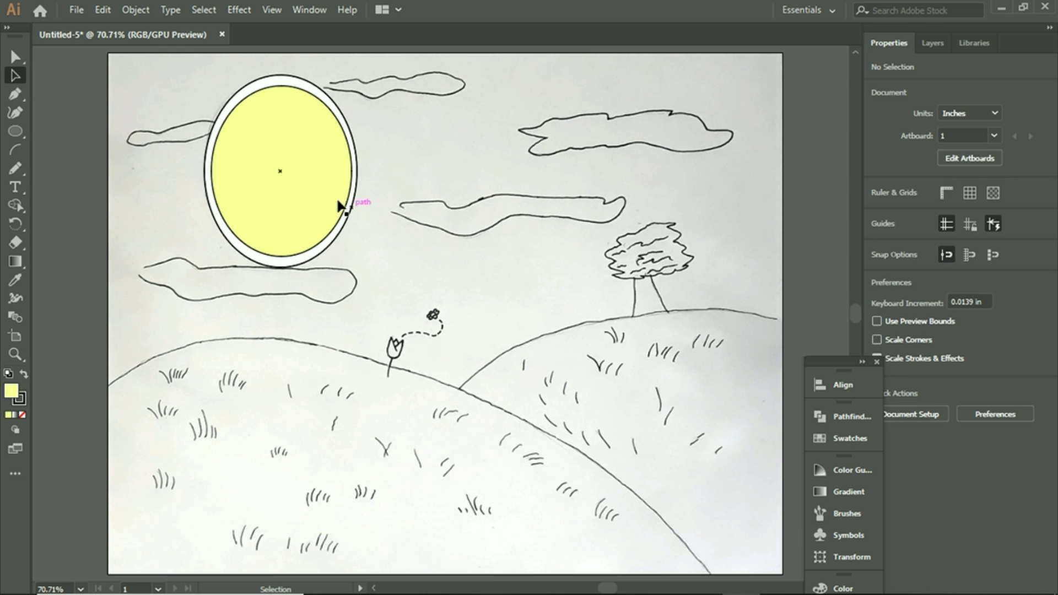
click(325, 185)
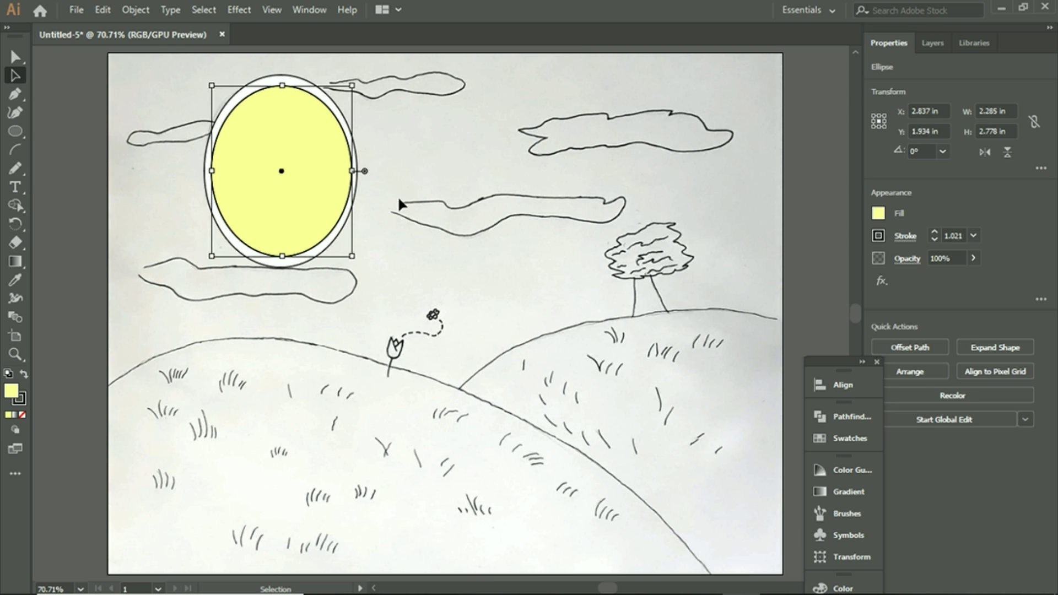
click(917, 374)
click(939, 444)
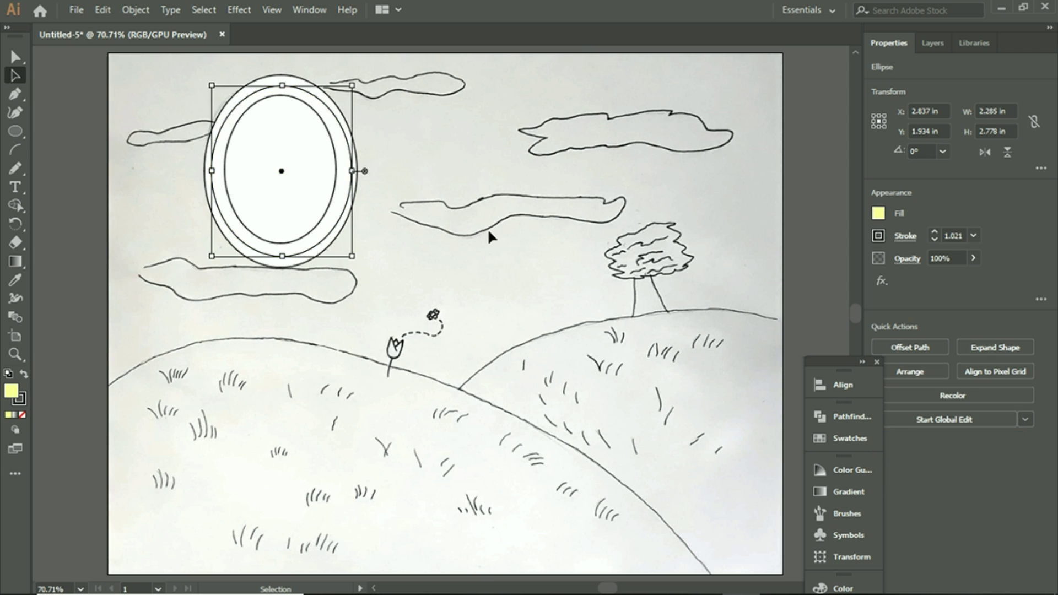
click(488, 229)
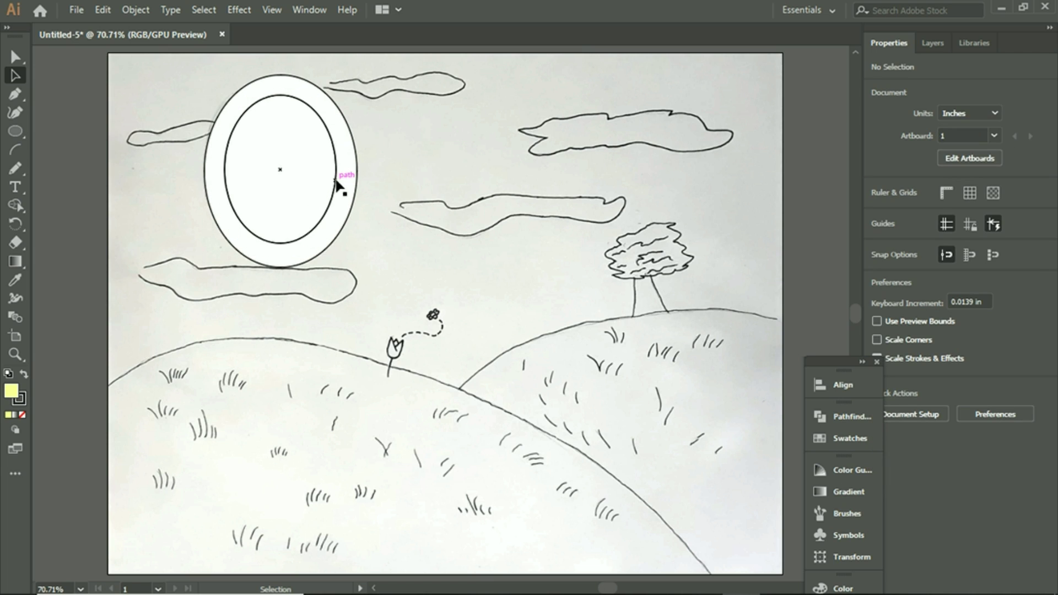
Step: Send the white outer ellipse behind the two smaller ellipses
click(355, 177)
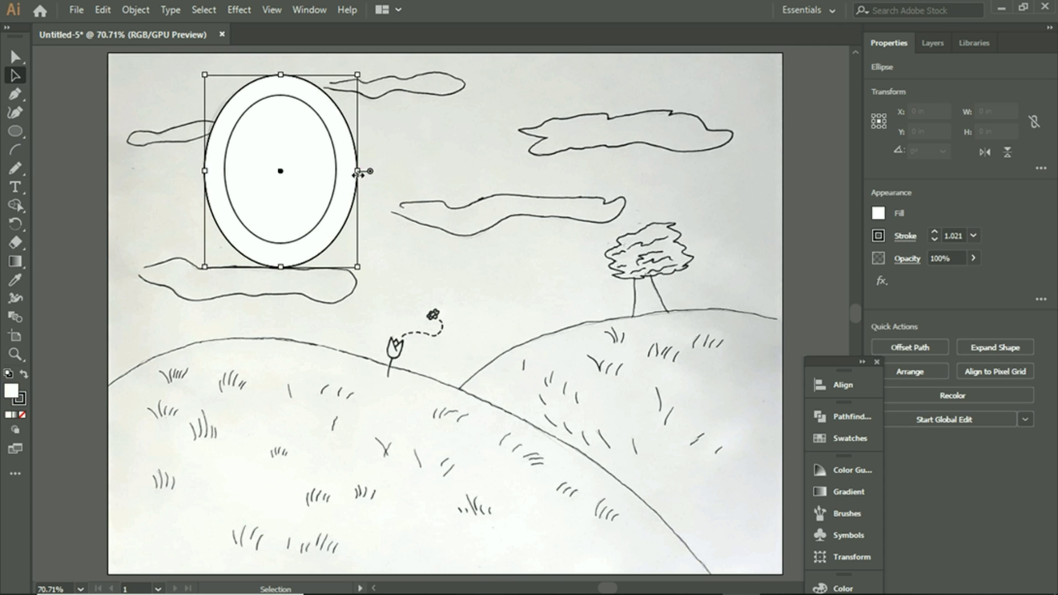
click(924, 370)
click(930, 445)
click(494, 200)
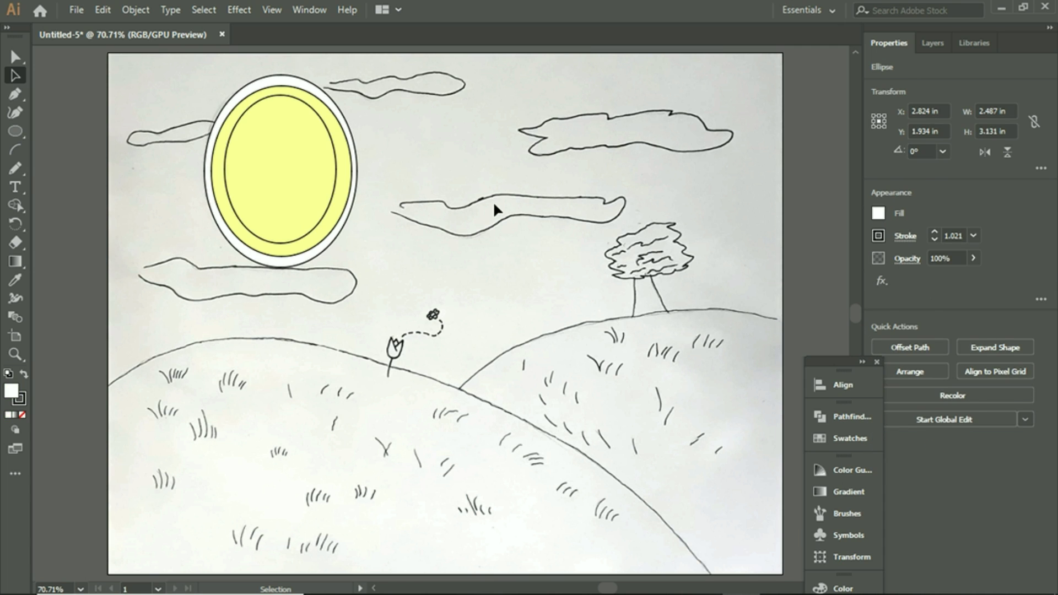
Step: Fill the innermost ellipse with the golden yellow swatch from the bright colour group and deselect it
click(335, 174)
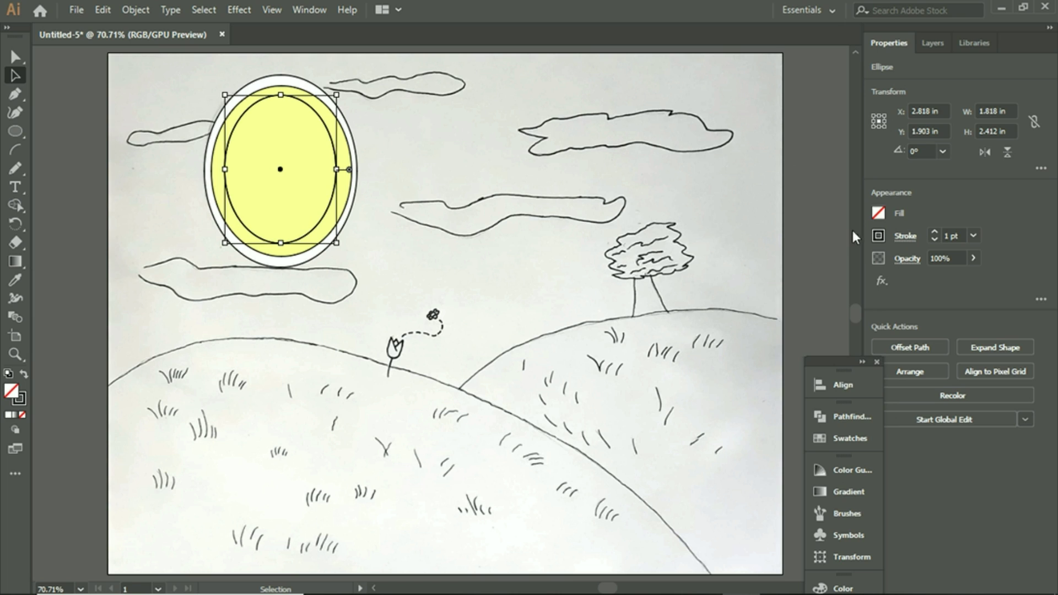
click(877, 213)
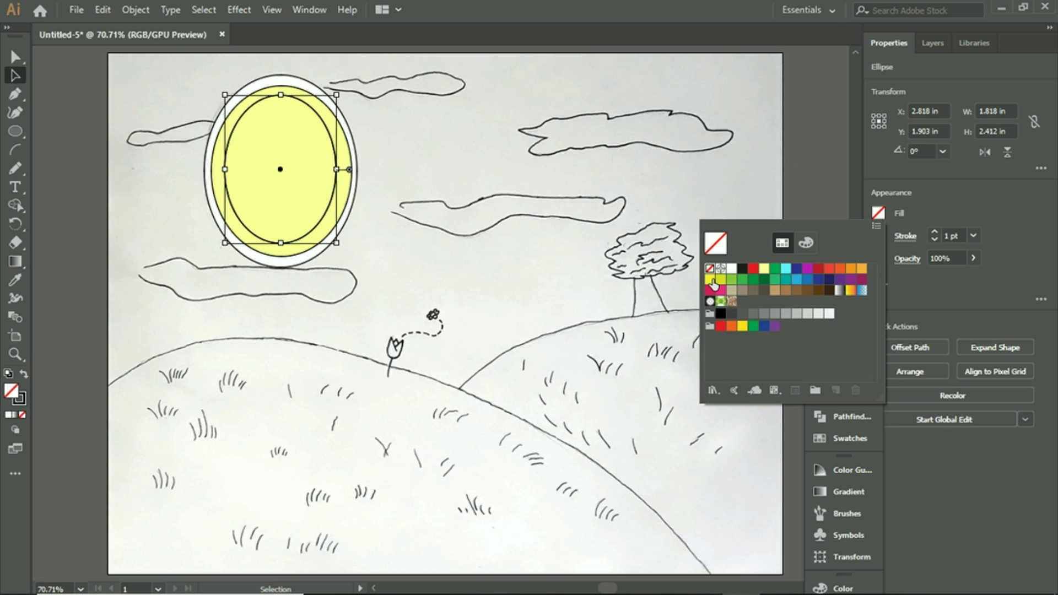
click(743, 327)
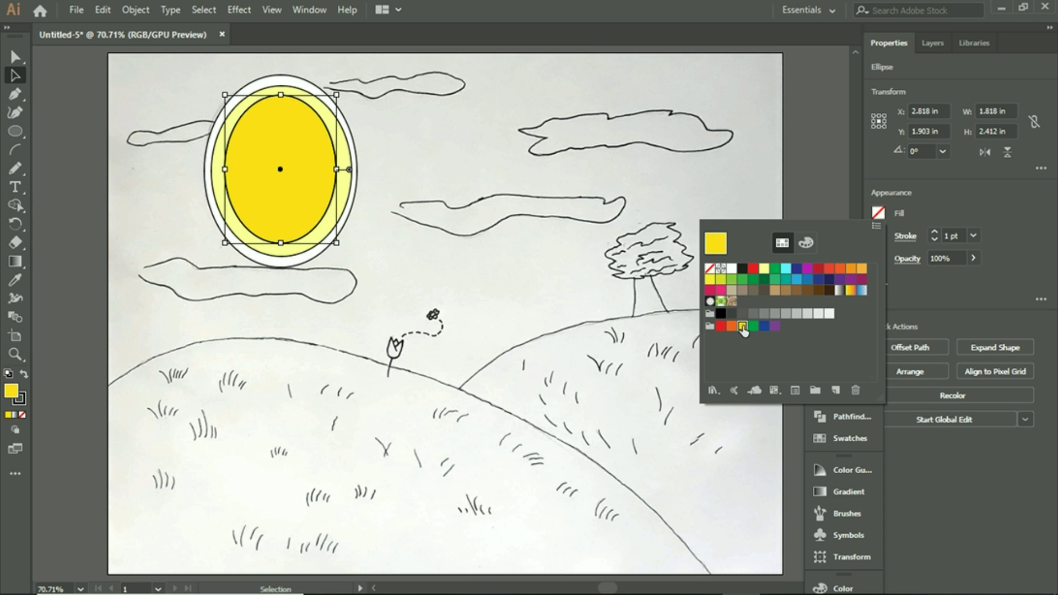
click(452, 178)
click(452, 177)
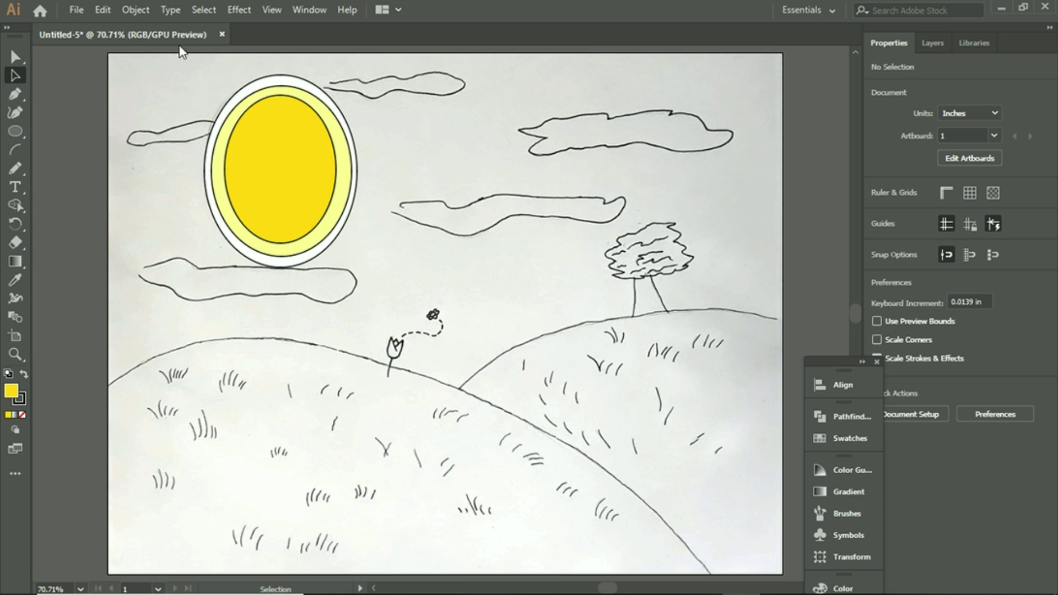
Step: Remove the stroke from all three sun ellipses and deselect them
click(336, 231)
click(878, 236)
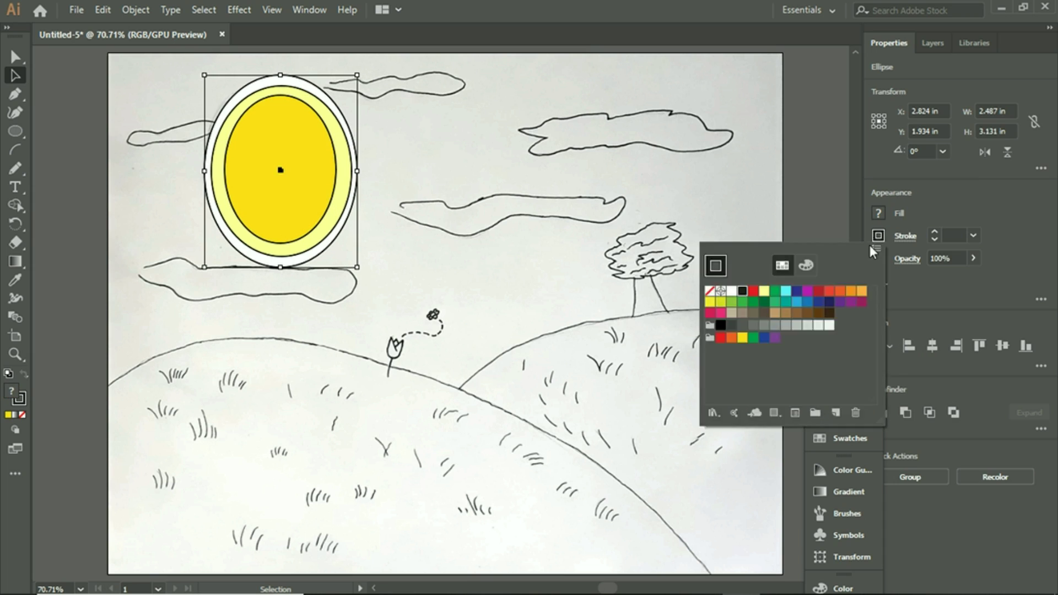
click(711, 297)
click(493, 150)
click(494, 152)
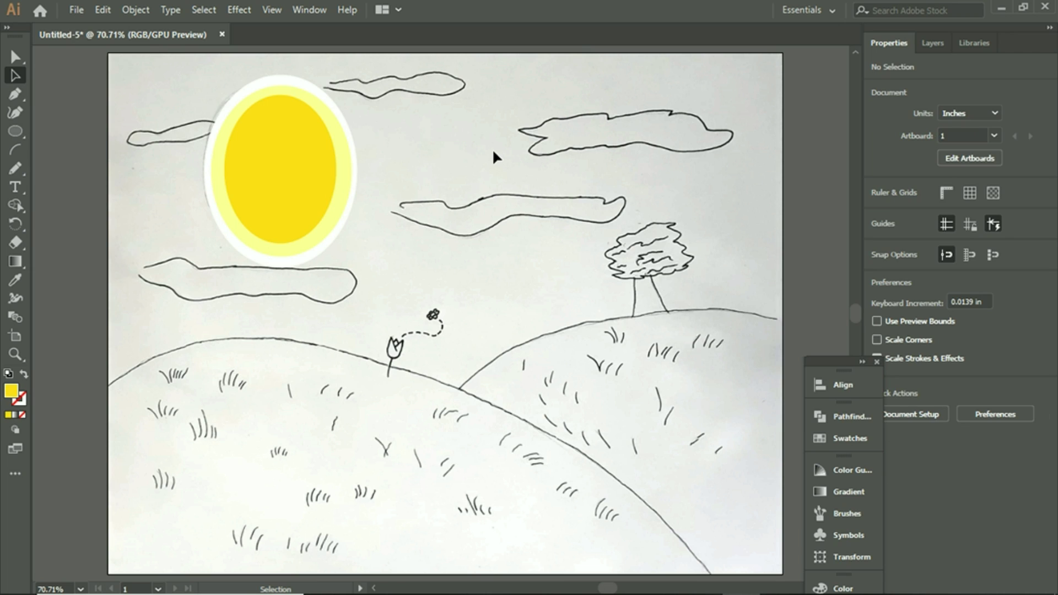
Step: Select the middle and outer sun ellipses and make the hidden landscape layers visible again
drag(174, 82, 459, 257)
click(395, 182)
click(346, 161)
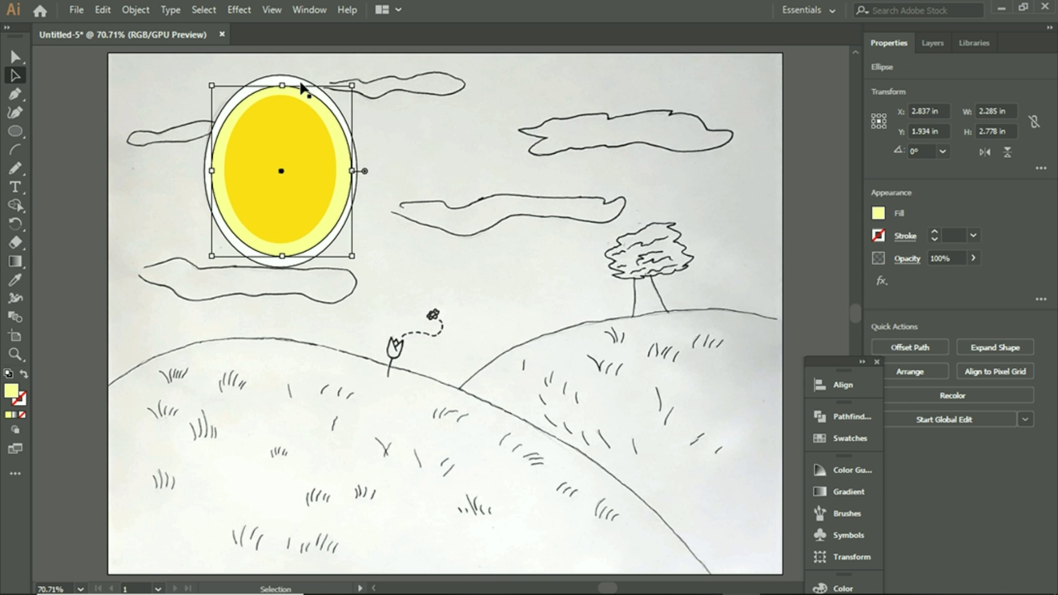
shift+click(324, 91)
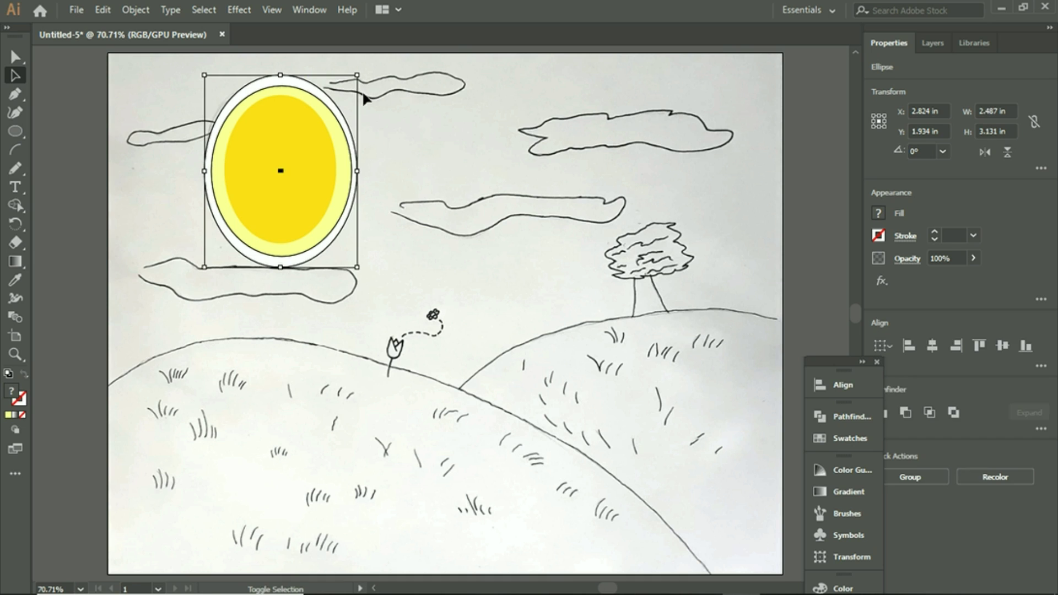
click(931, 43)
drag(889, 88, 885, 207)
click(898, 49)
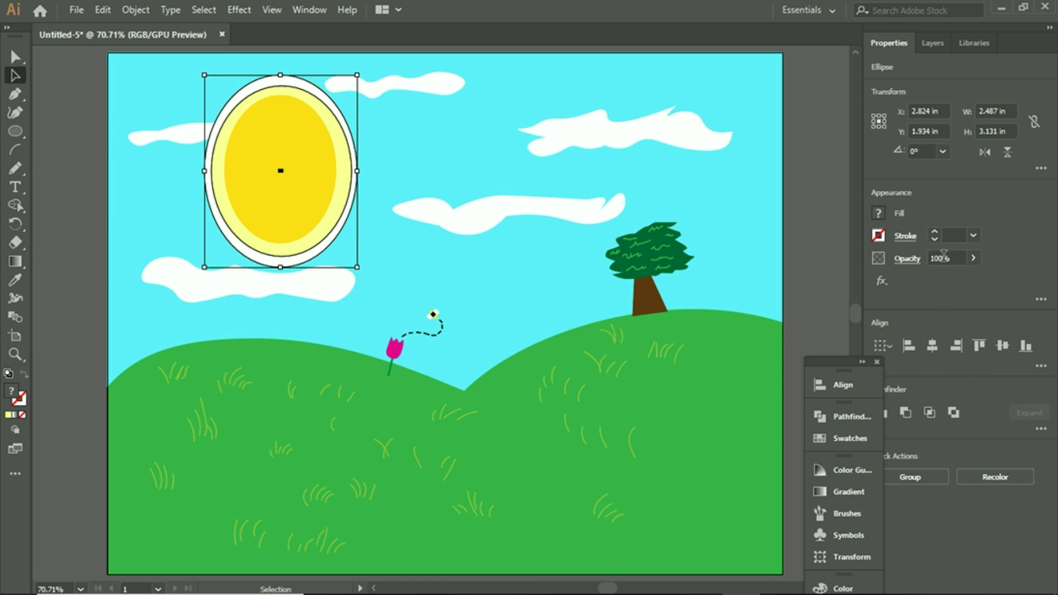
Step: Lower the opacity of the middle and outer ellipses to 83% and deselect them
click(973, 258)
mouse_move(971, 279)
mouse_down()
mouse_move(948, 278)
mouse_move(960, 278)
mouse_up()
click(403, 147)
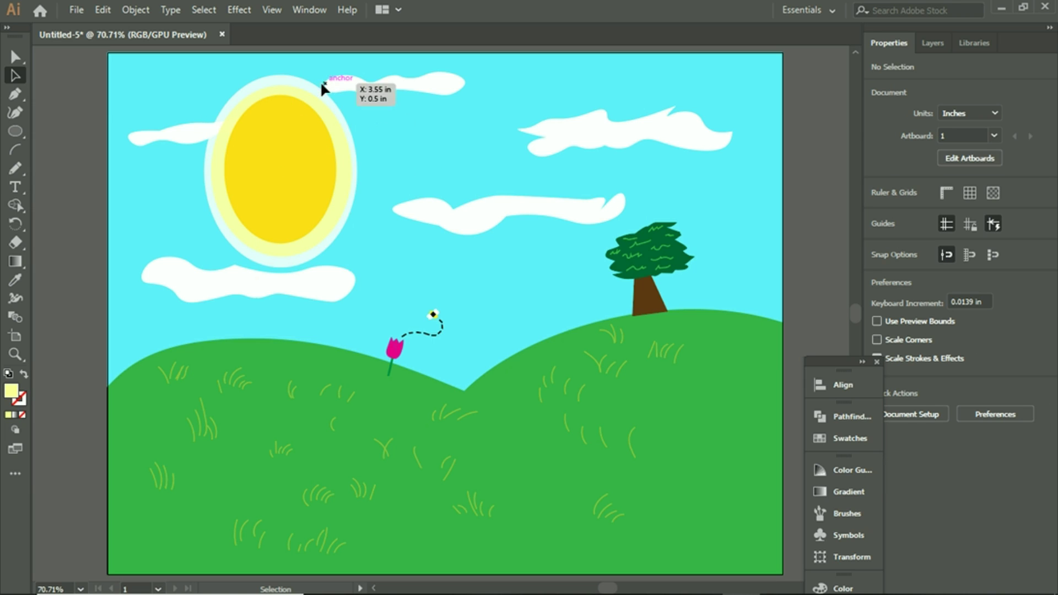
click(254, 86)
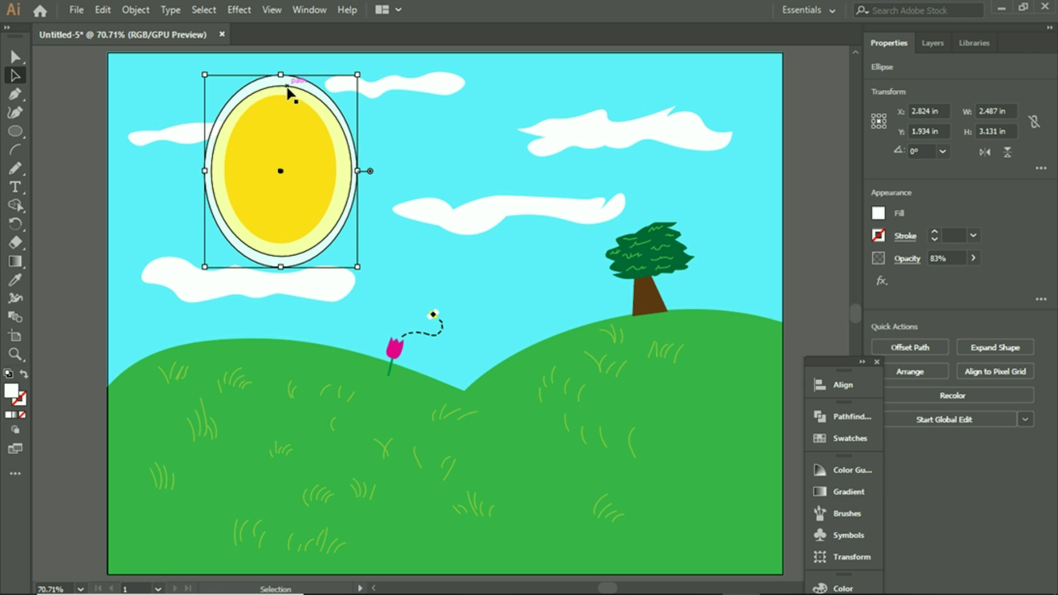
click(349, 232)
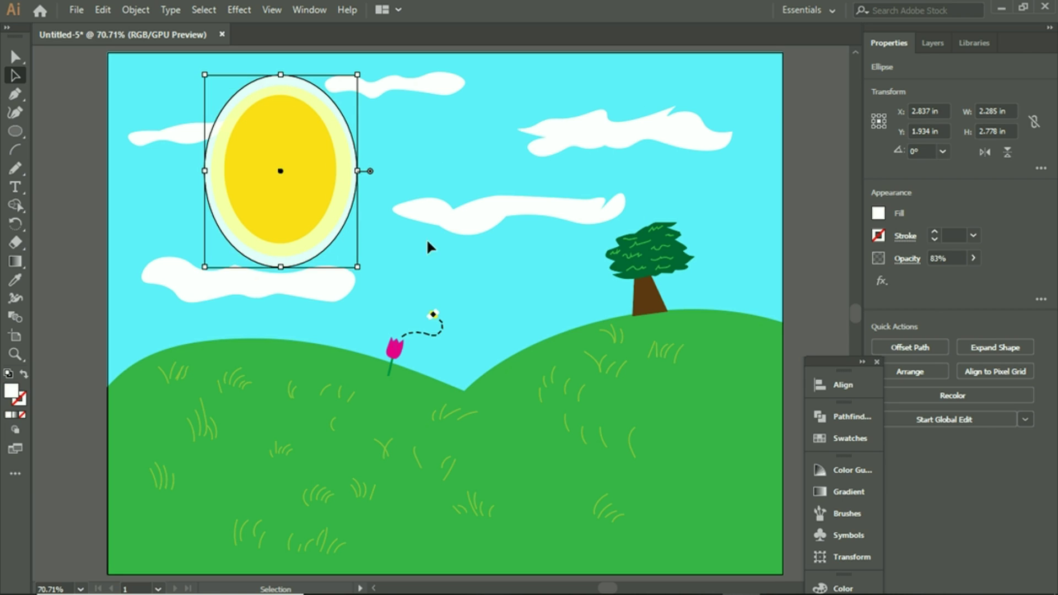
shift+click(329, 187)
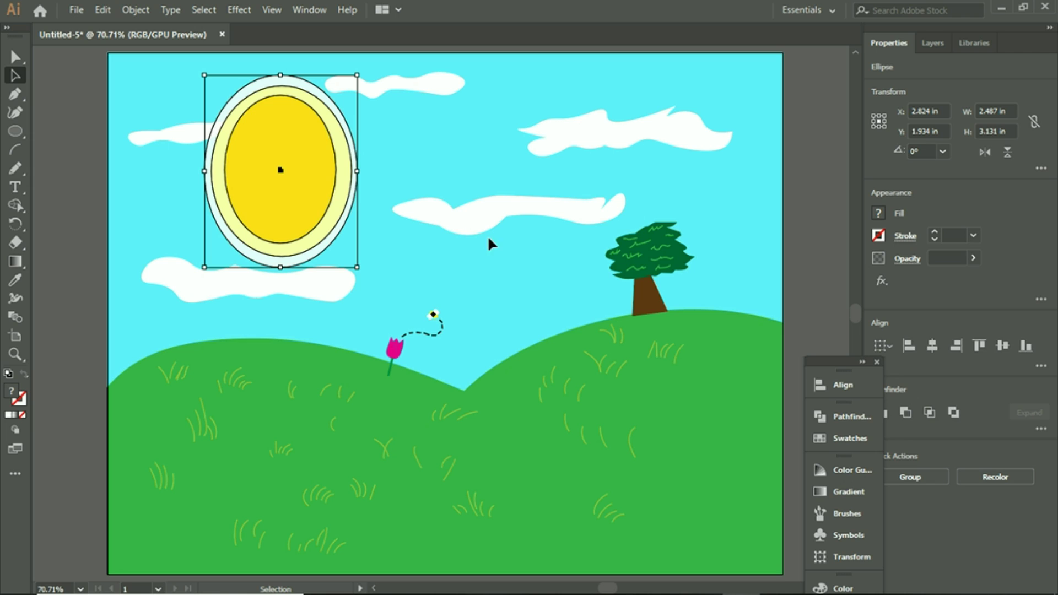
click(441, 262)
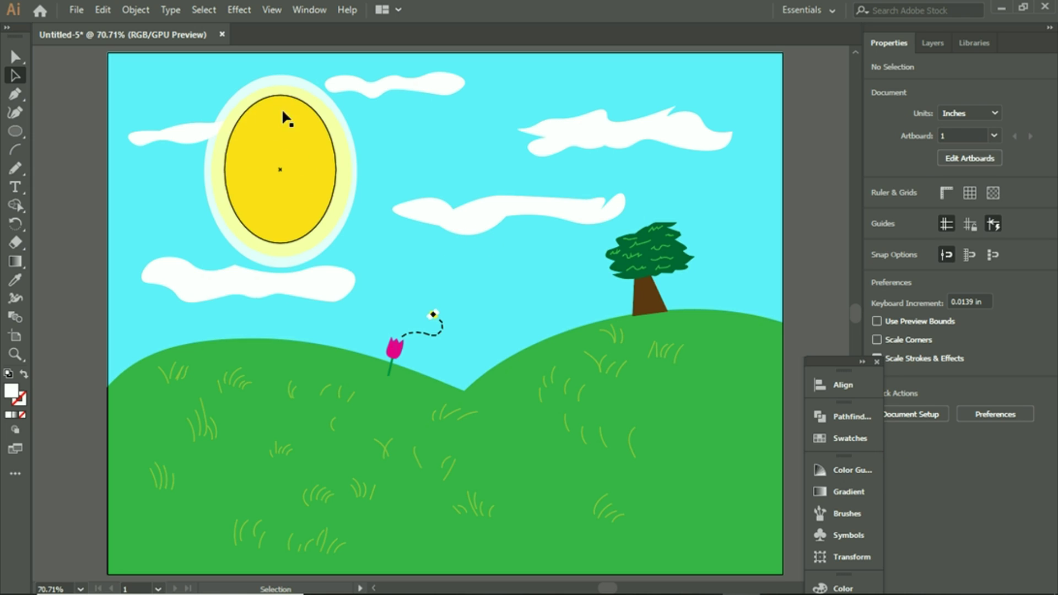
Step: Try lowering the white outer ellipse's opacity to 25%
click(221, 117)
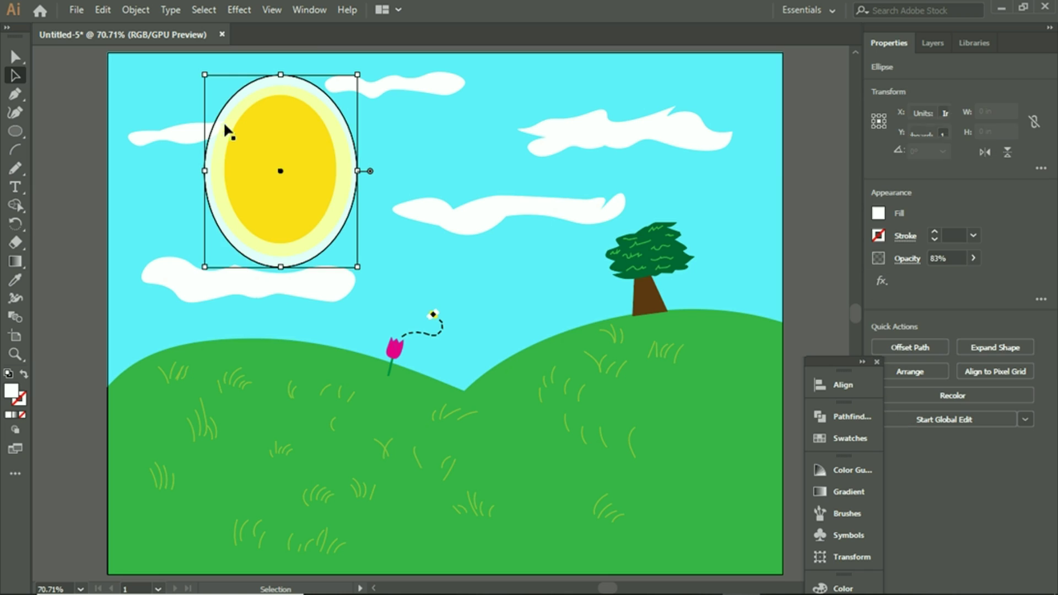
click(973, 258)
drag(962, 279, 926, 279)
scroll(854, 280, up, 5)
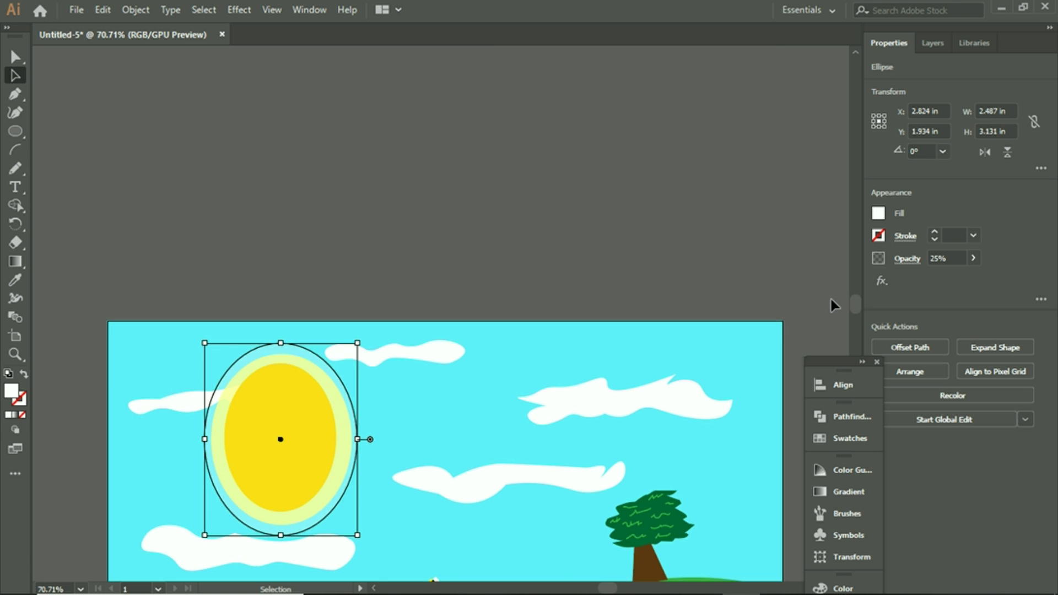
scroll(706, 305, down, 1)
scroll(708, 312, down, 5)
click(948, 258)
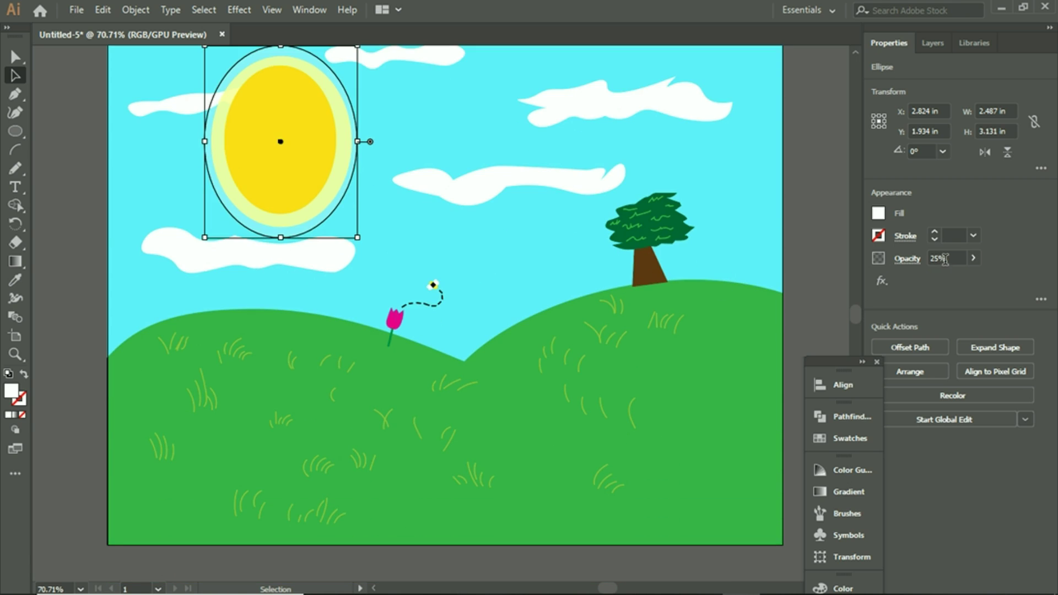
Step: Raise the white outer ellipse's opacity to 85%
click(974, 258)
drag(929, 277, 954, 279)
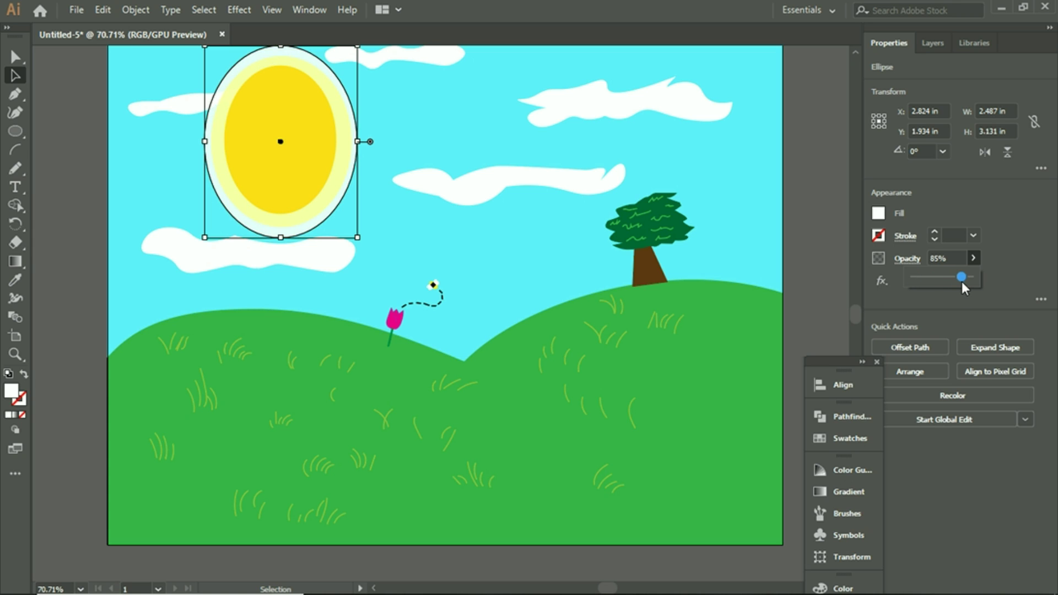
click(419, 186)
Step: Set the opacity of the middle and outer ellipses together to 92% and deselect them
click(347, 166)
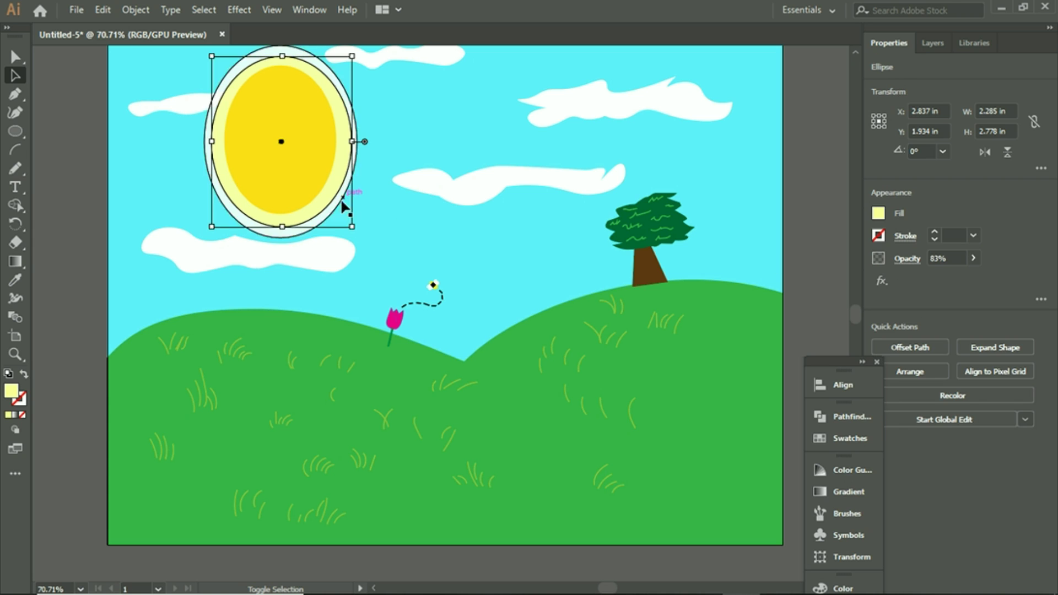
click(974, 258)
mouse_move(958, 279)
mouse_down()
mouse_move(938, 281)
mouse_move(986, 282)
mouse_move(888, 284)
mouse_move(965, 282)
mouse_up()
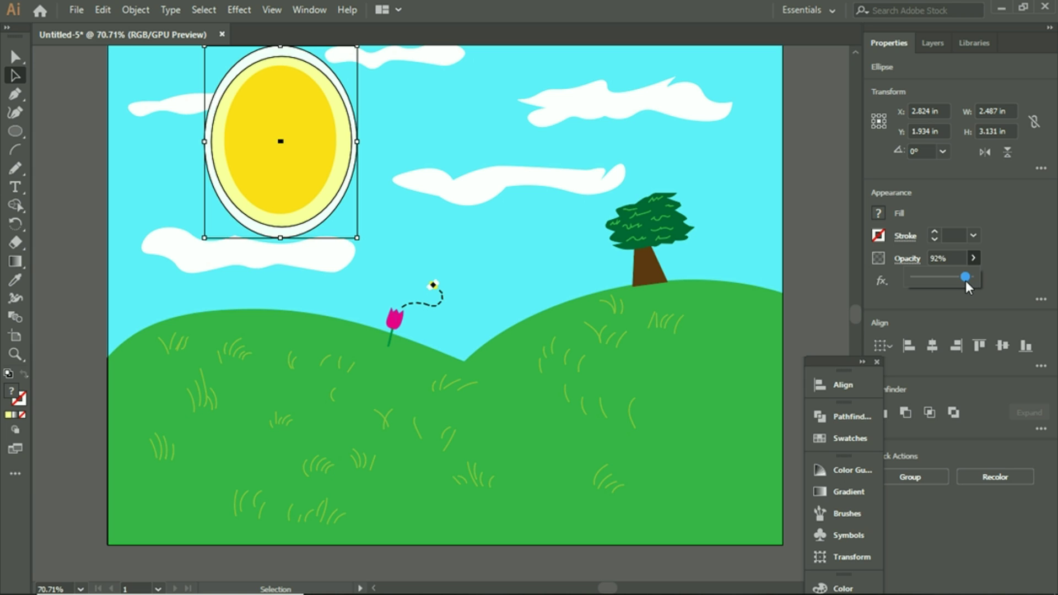
click(454, 133)
Step: Reorder the layers so that Clouds sits above Sun and the clouds overlap the sun
scroll(452, 135, up, 2)
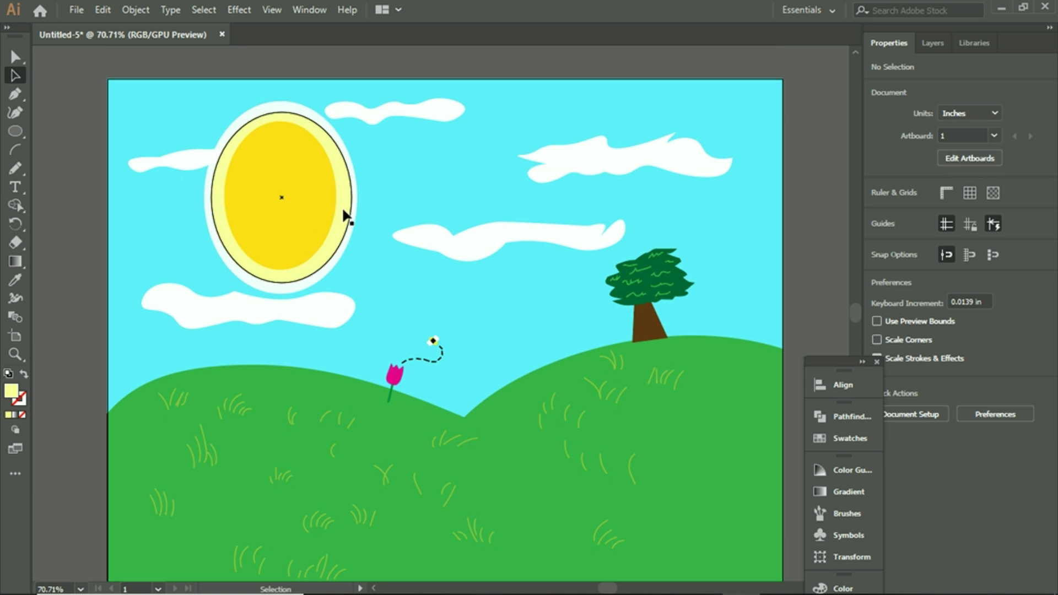
click(928, 47)
drag(954, 84, 967, 61)
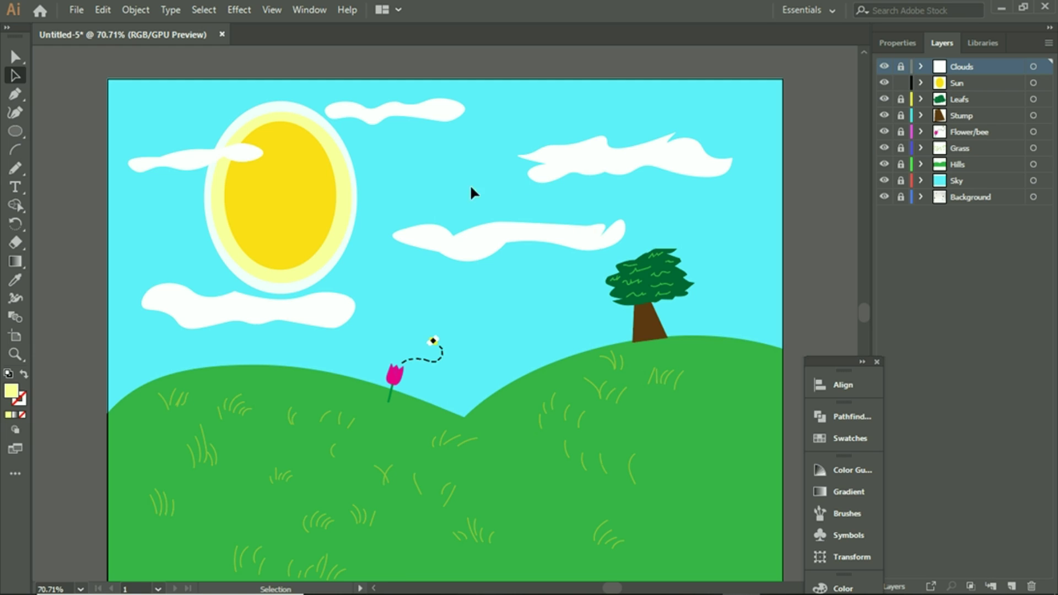
scroll(447, 193, down, 2)
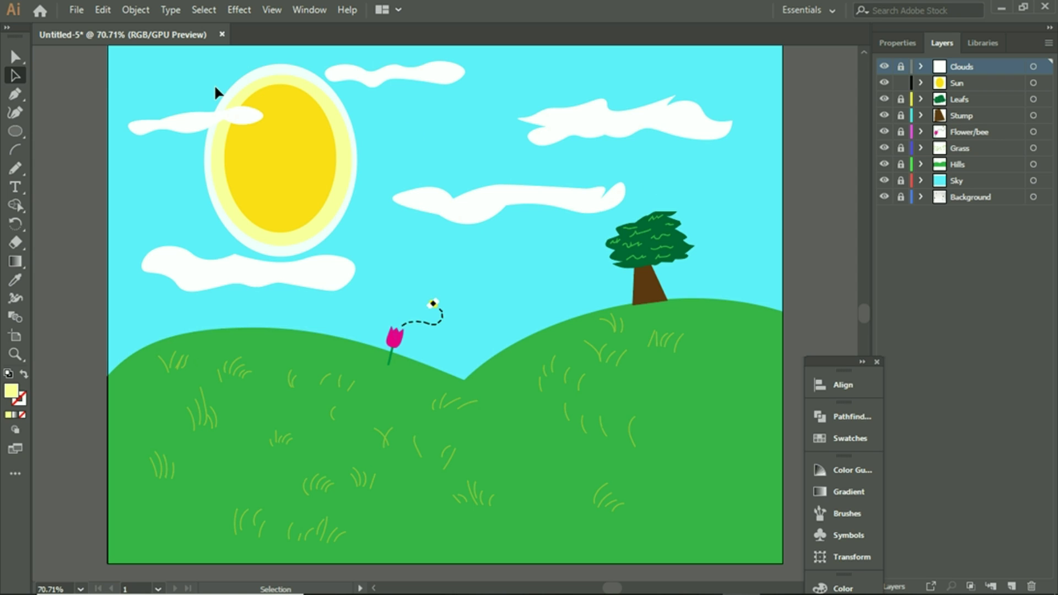
scroll(130, 99, up, 1)
click(300, 211)
click(740, 207)
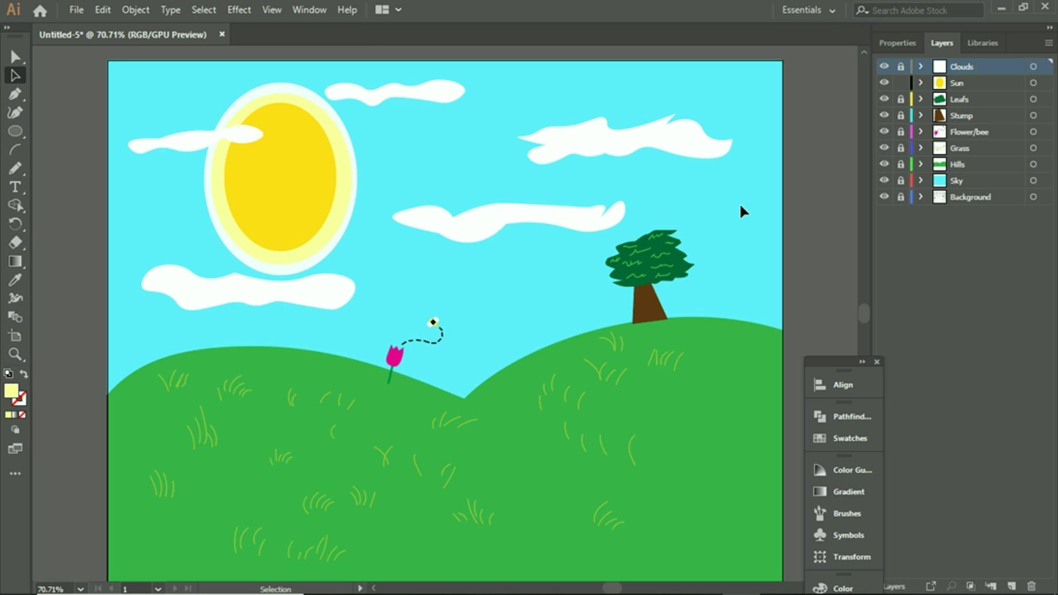